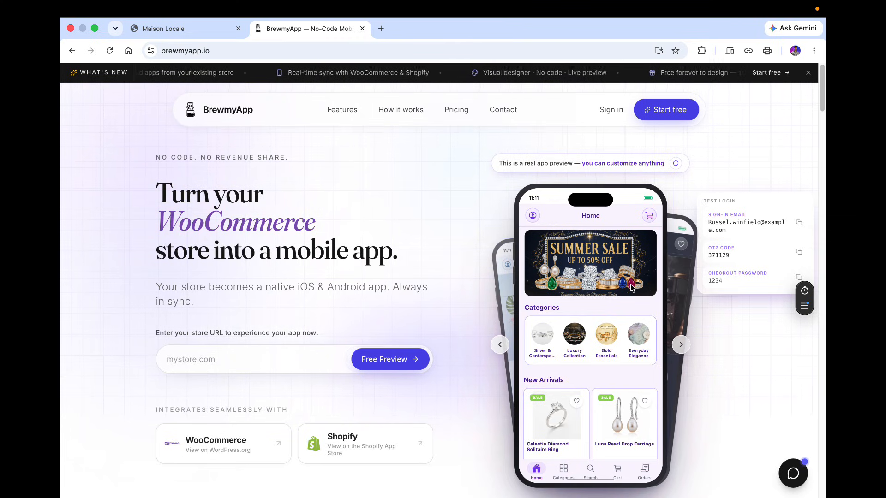
Browse the live app preview on the BrewmyApp homepage, switching demo stores and opening a product page.
scroll(631, 288, down, 5)
scroll(632, 288, up, 6)
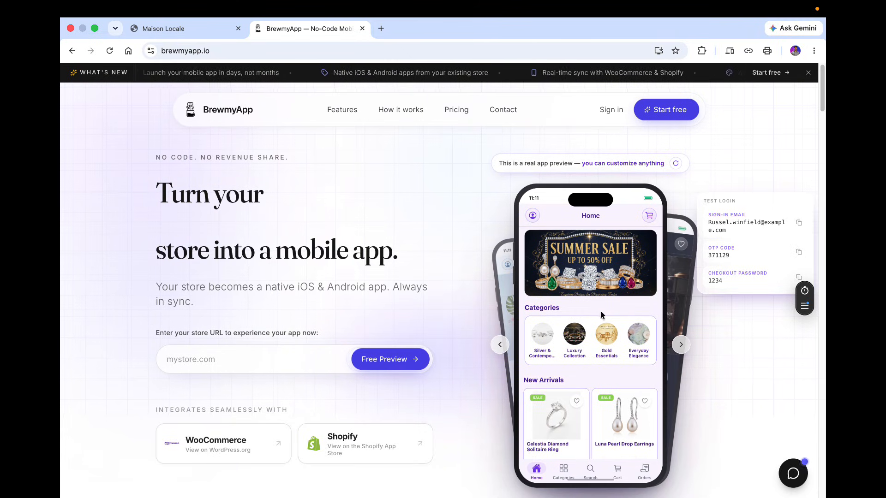
scroll(622, 353, down, 5)
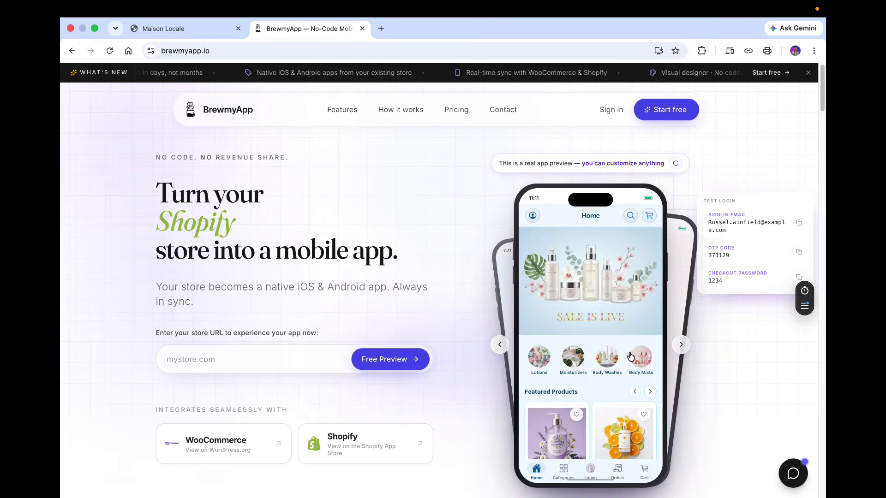
scroll(655, 280, down, 5)
click(681, 345)
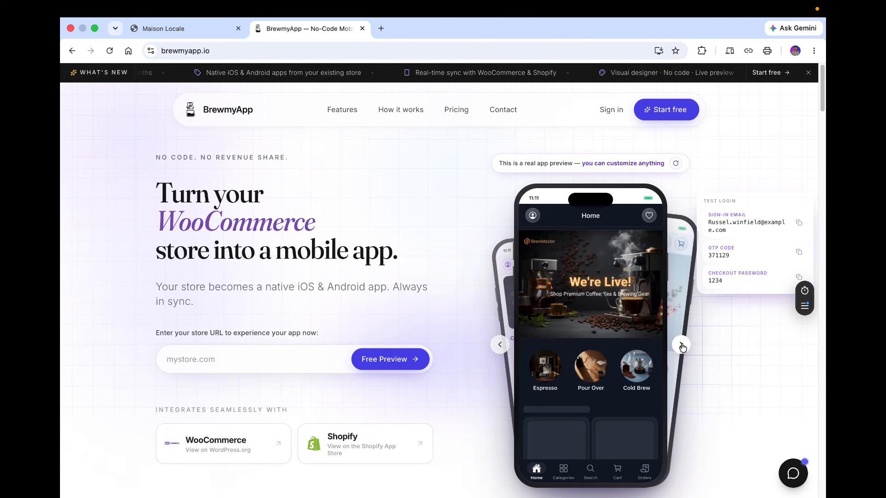
scroll(622, 378, down, 3)
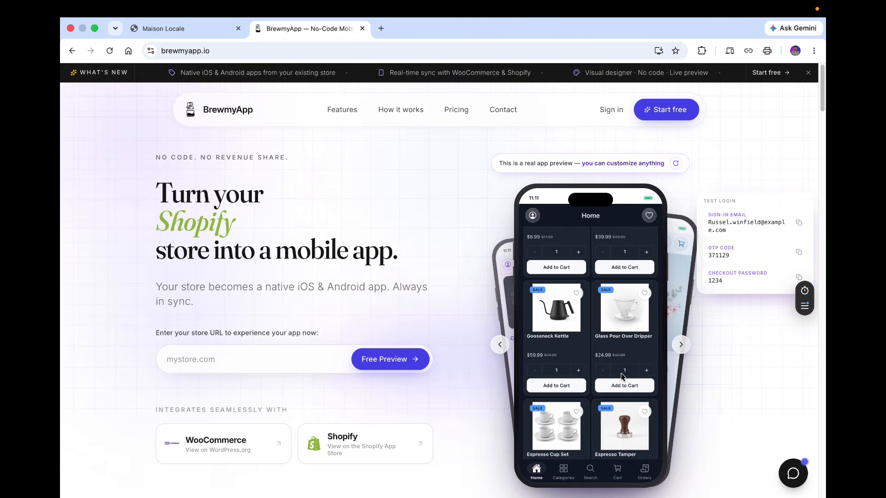
click(549, 344)
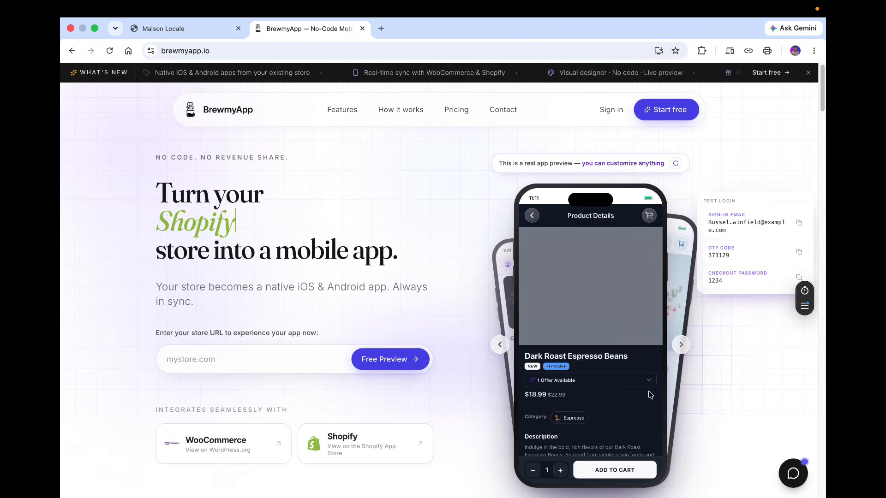
scroll(623, 378, down, 5)
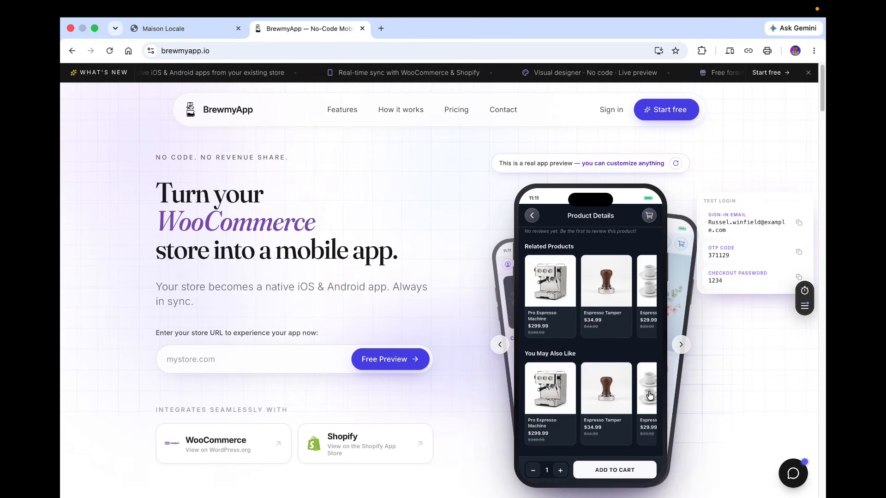
scroll(650, 396, up, 5)
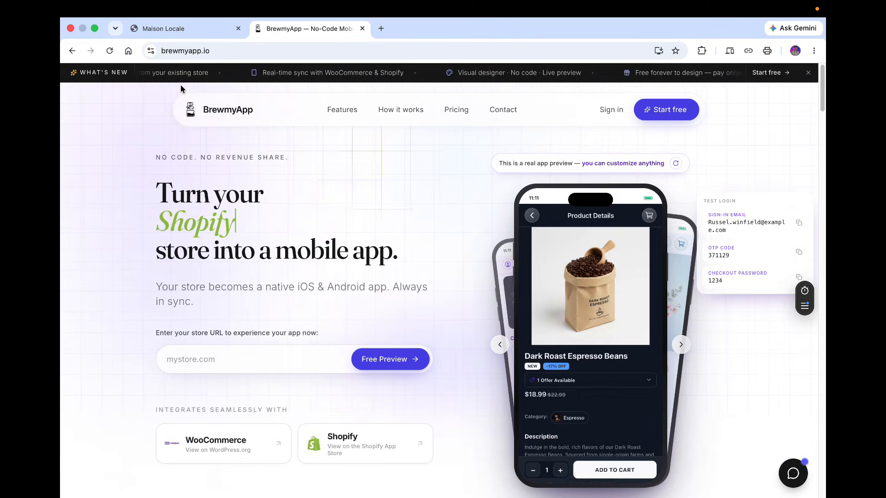
Switch to the Maison Locale storefront tab and open its admin by changing the address to /admin.
click(165, 31)
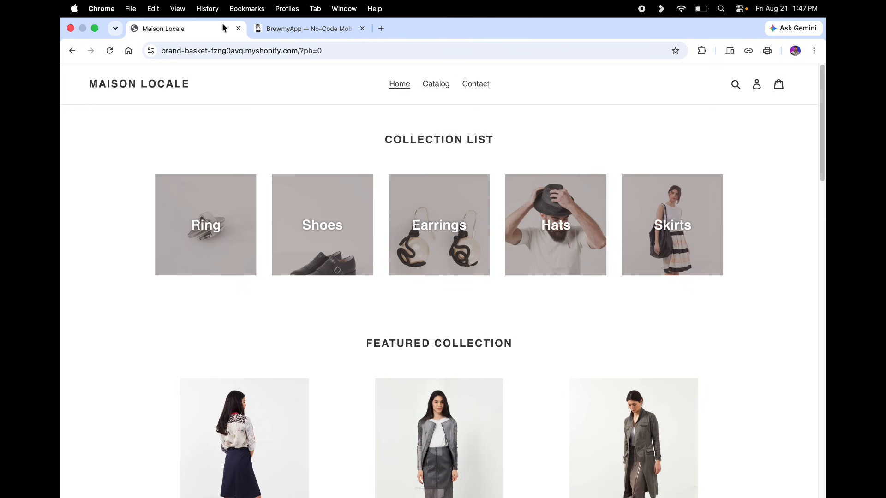
click(328, 51)
click(328, 53)
drag(334, 51, 417, 50)
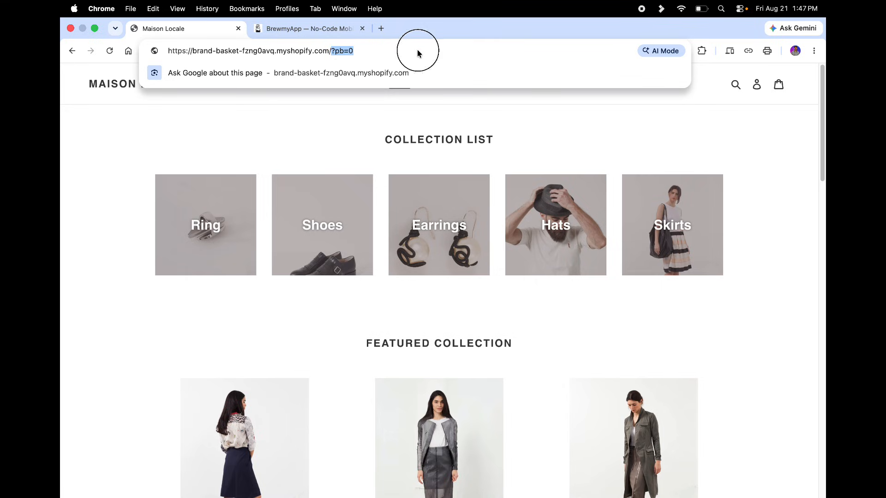
text(ad)
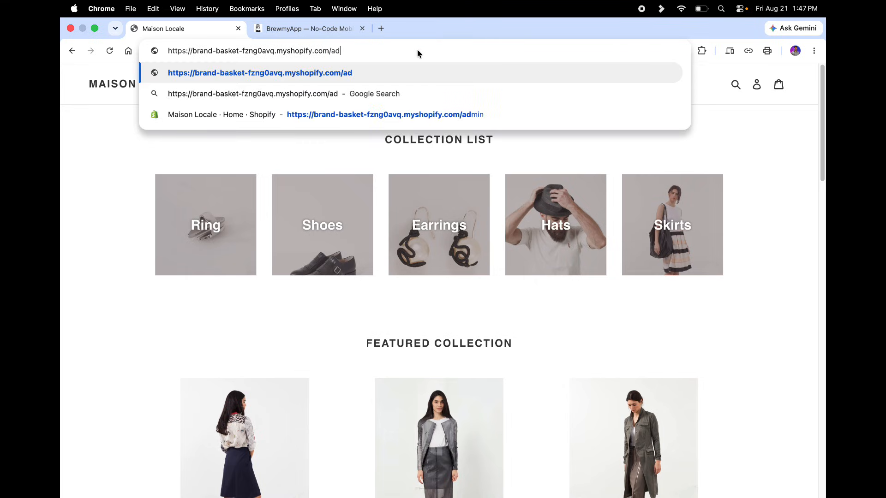
text(min)
key(Return)
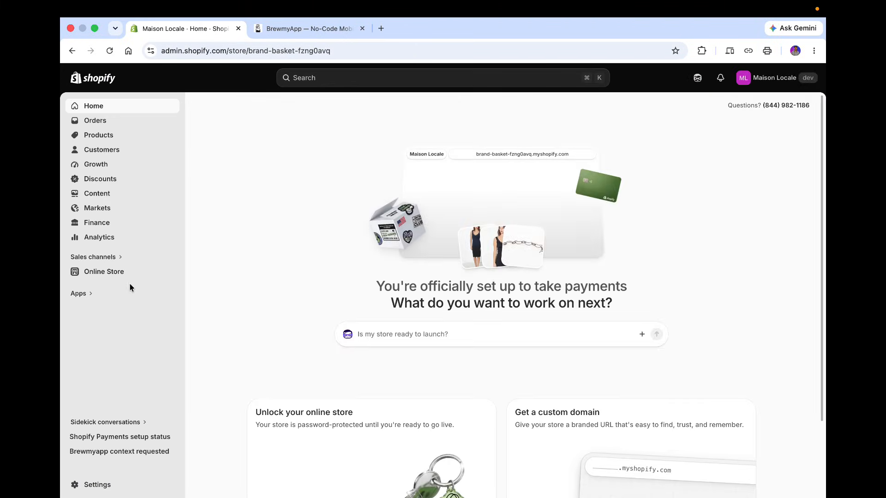
Open the Shopify App Store from the admin's app picker and search it for brewmyapp.
click(91, 308)
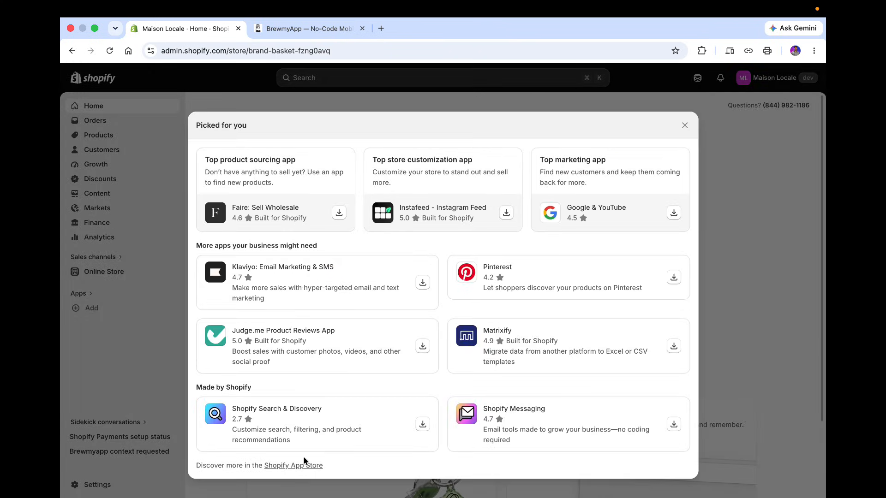
click(301, 464)
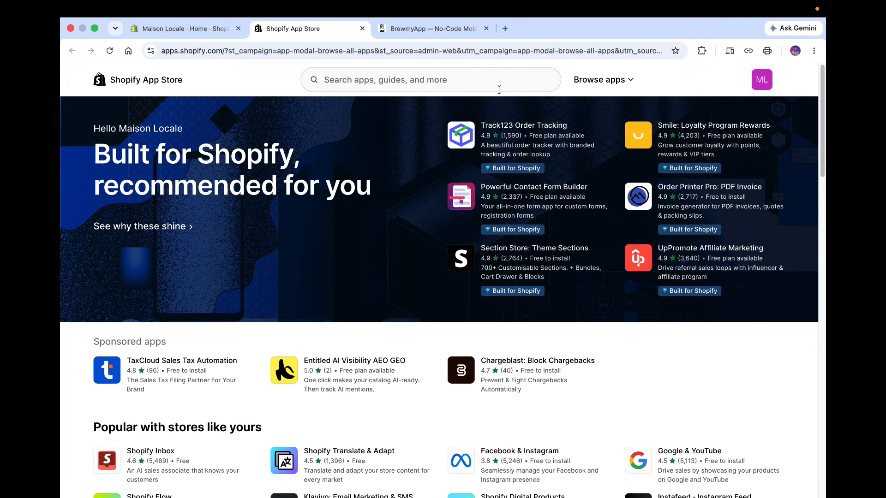
click(498, 86)
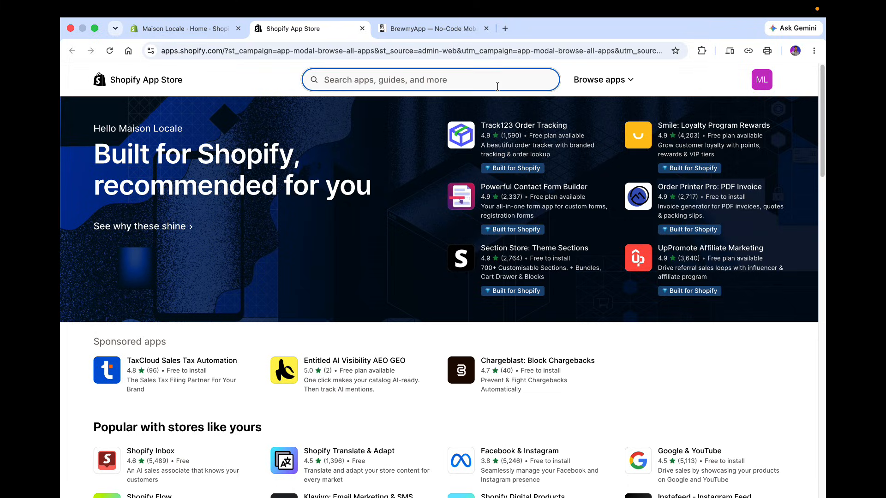
text(brewmy)
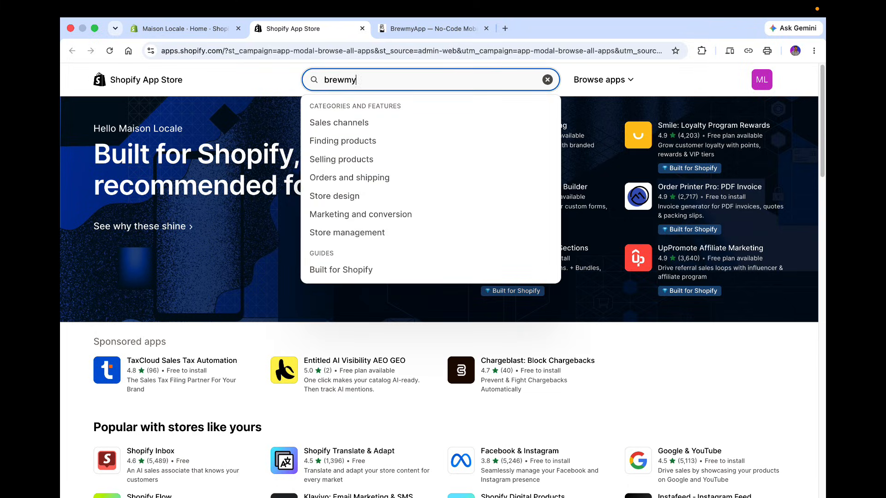
text(app)
key(Return)
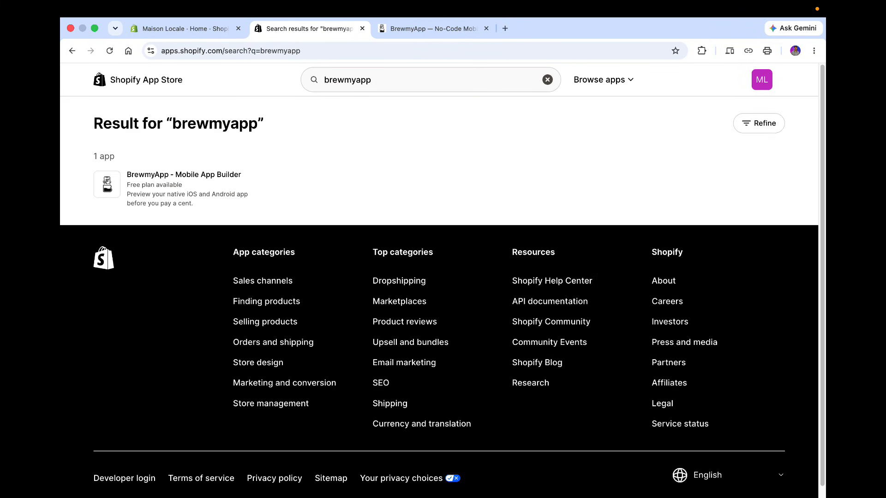
Open the BrewmyApp - Mobile App Builder listing and install it, approving the requested access.
click(195, 177)
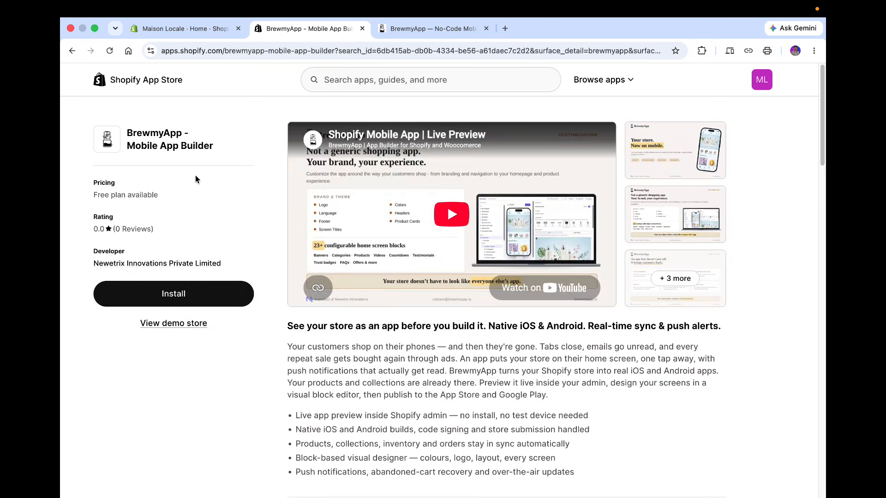
click(206, 302)
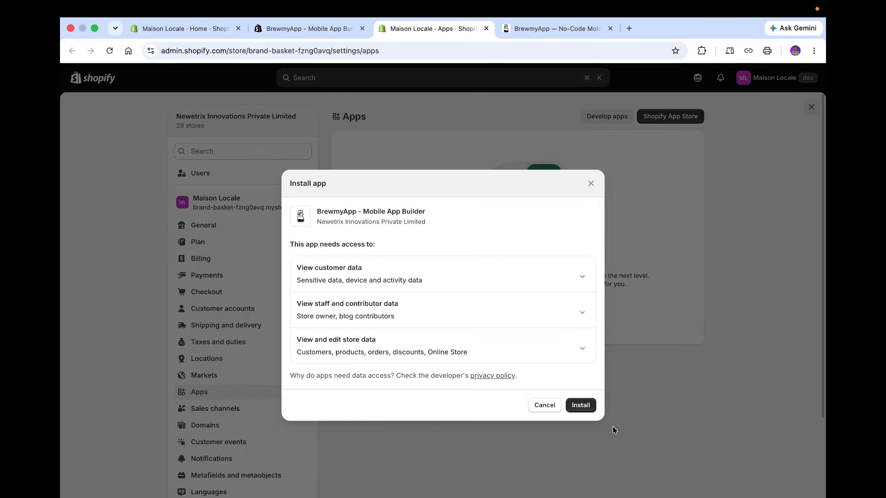
click(581, 406)
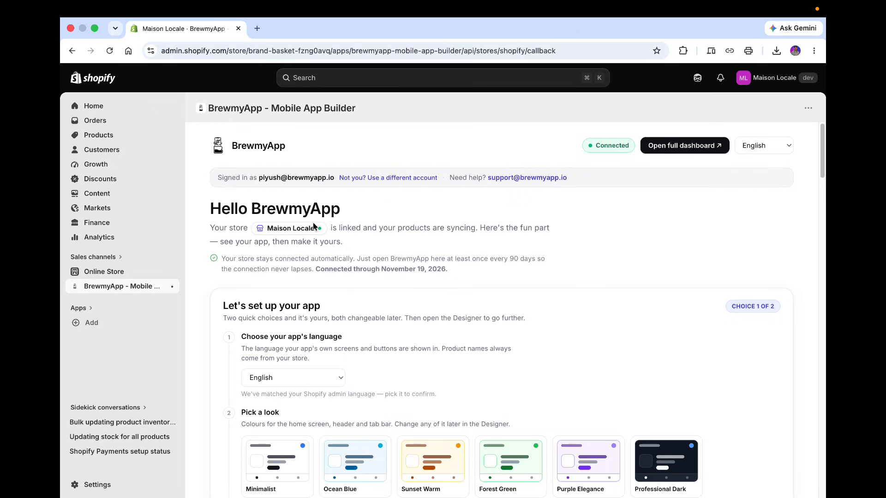
Examine the app's setup page and its interface language options.
scroll(313, 226, down, 4)
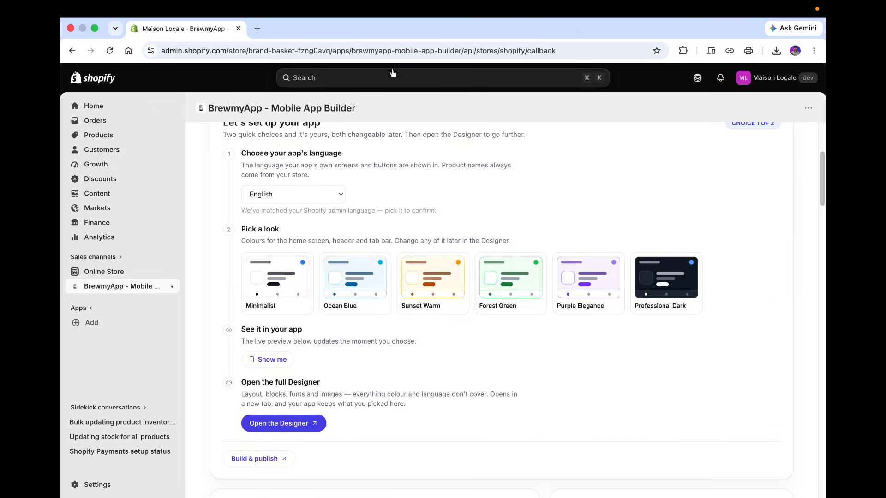
scroll(469, 279, down, 4)
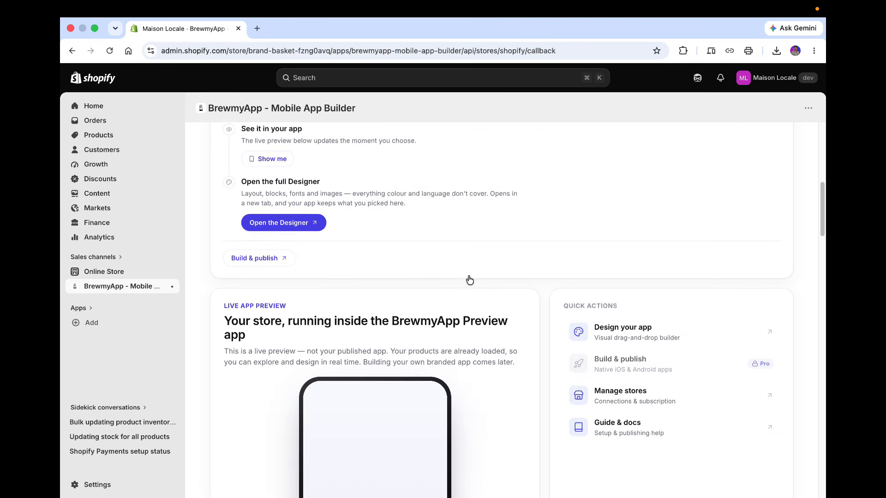
scroll(469, 280, up, 9)
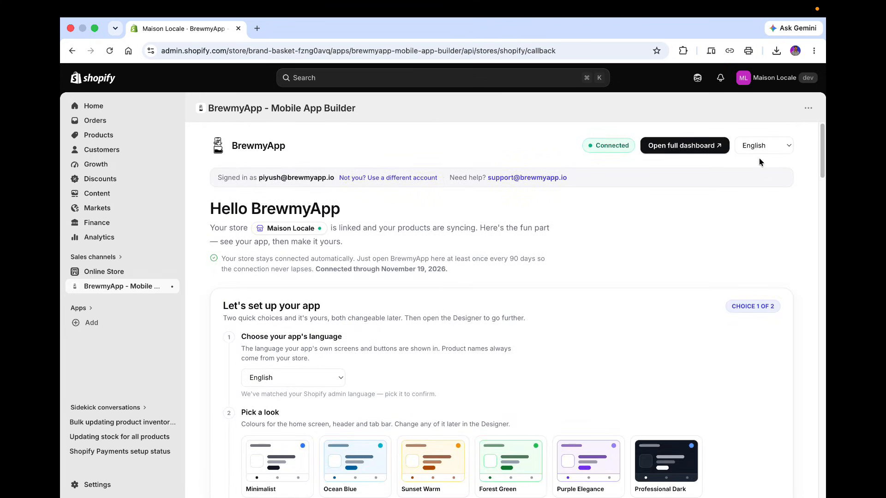
click(760, 147)
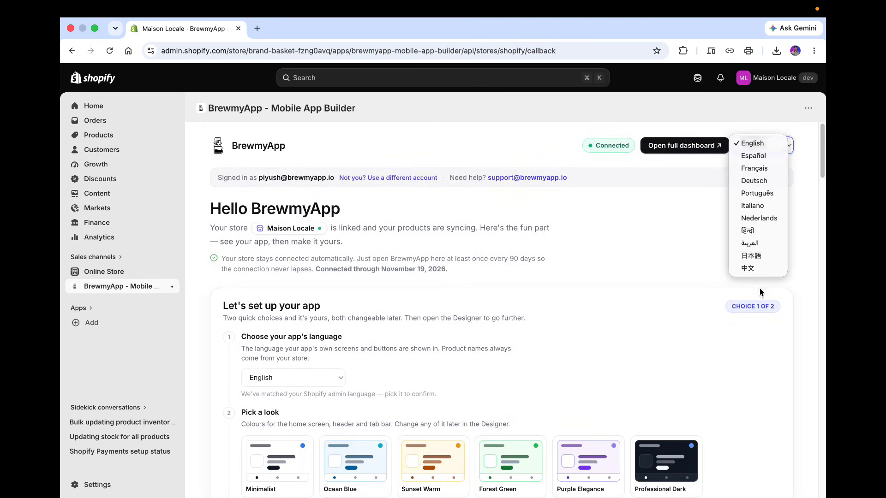
click(644, 244)
Scroll down to the live app preview and dismiss the review prompt.
scroll(643, 244, down, 2)
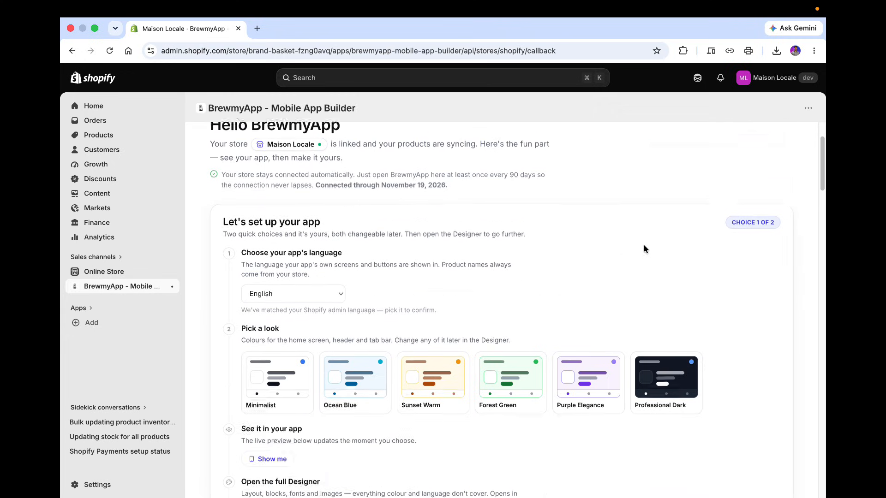
scroll(644, 250, down, 2)
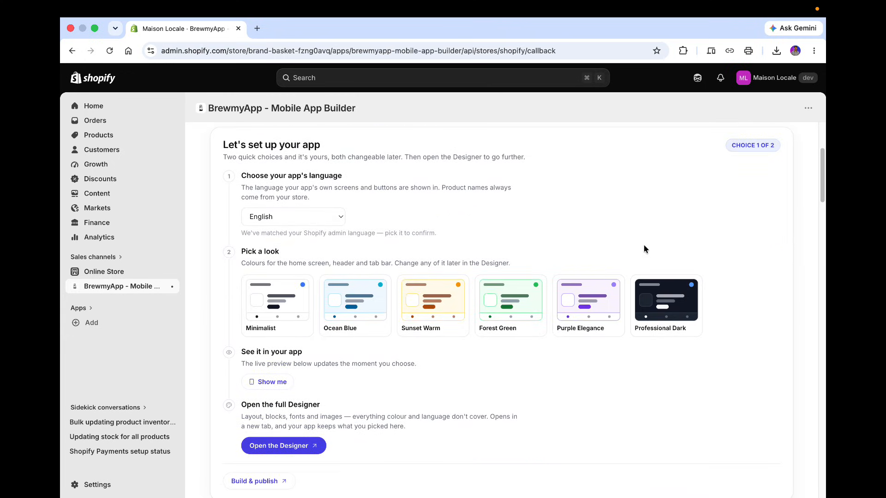
scroll(645, 249, down, 10)
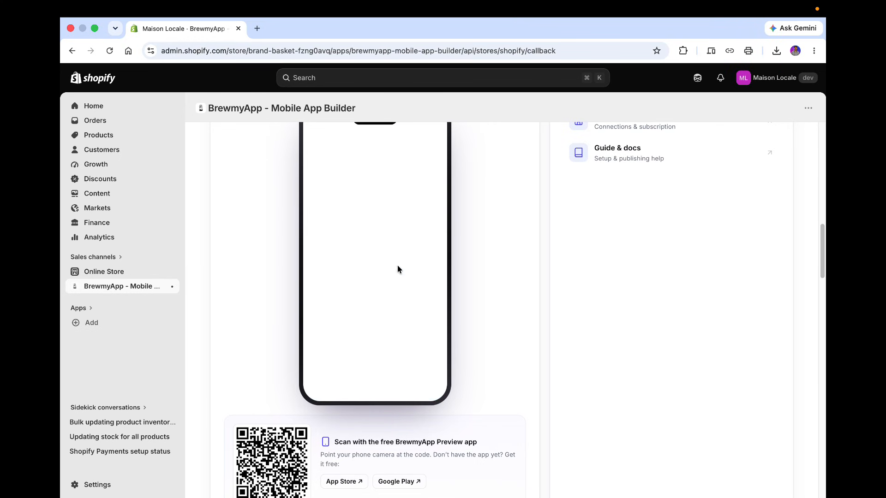
scroll(556, 284, up, 2)
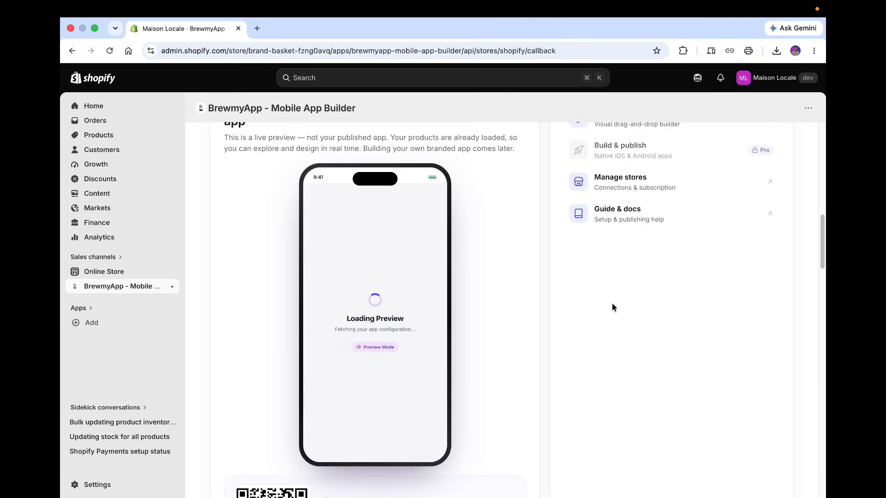
scroll(611, 307, up, 1)
scroll(612, 307, down, 2)
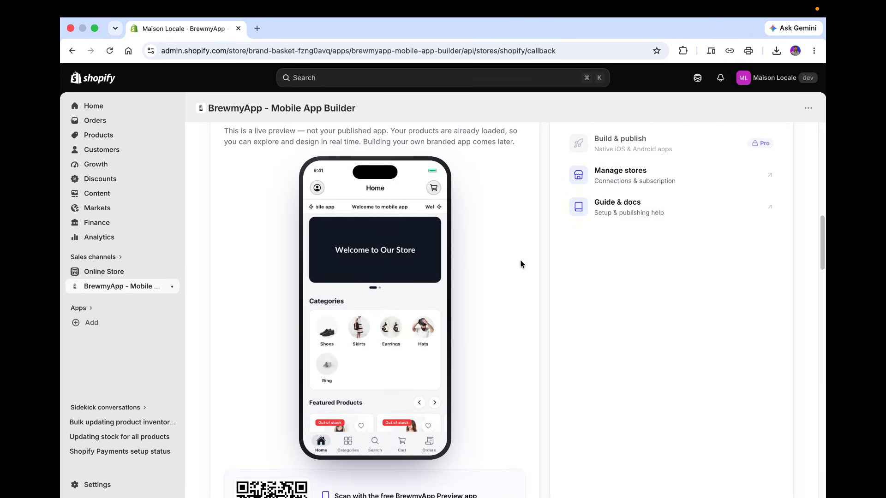
scroll(419, 354, down, 2)
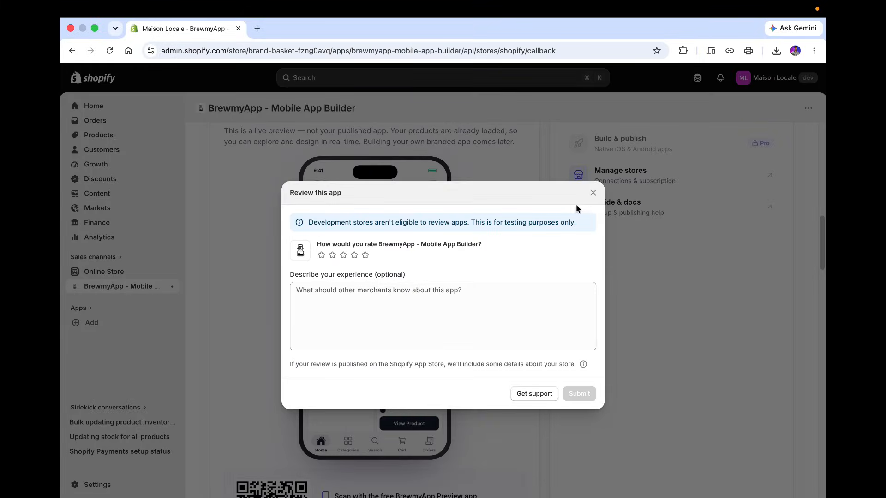
click(593, 193)
Browse the live preview's product feed, open the Categories screen and return to Home.
scroll(401, 316, down, 3)
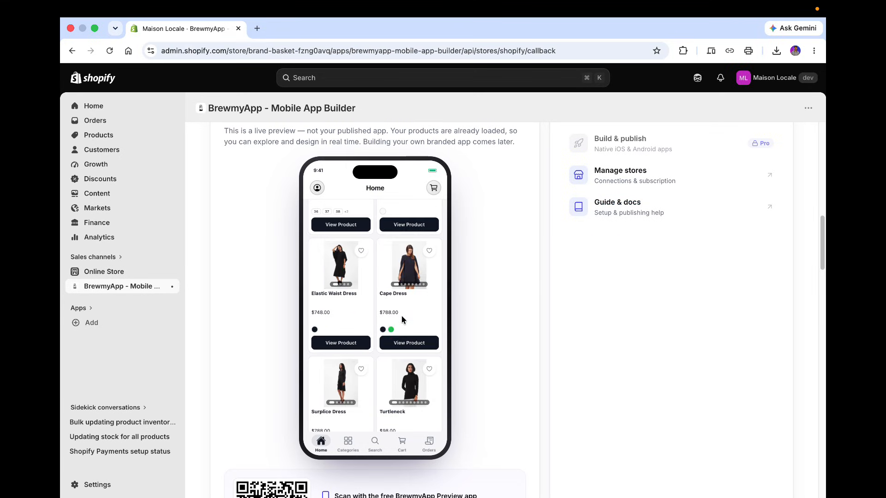
scroll(341, 268, up, 5)
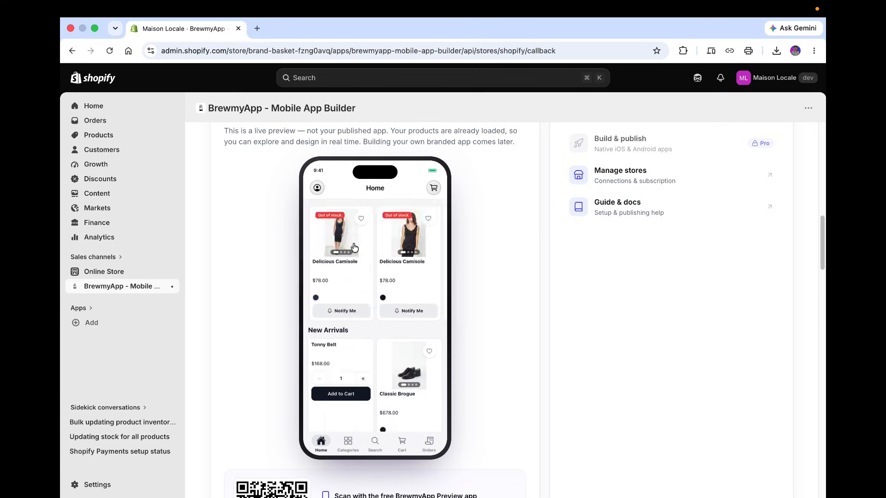
scroll(323, 277, down, 2)
click(319, 275)
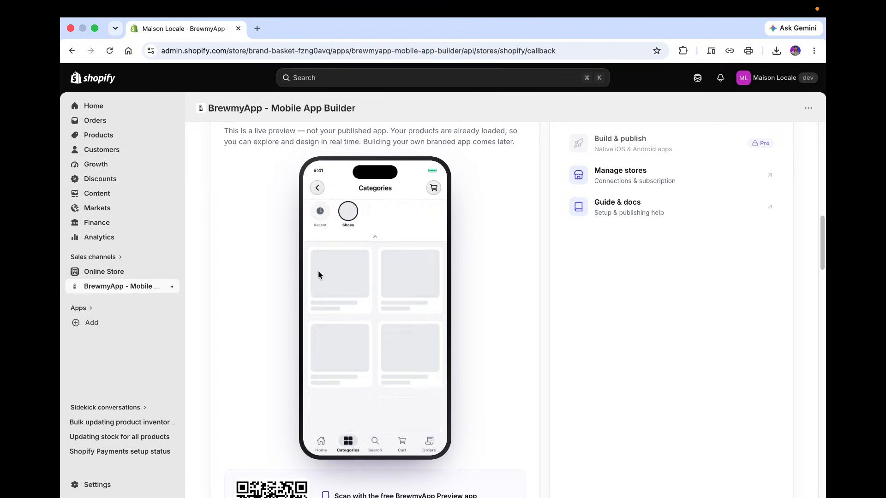
click(317, 189)
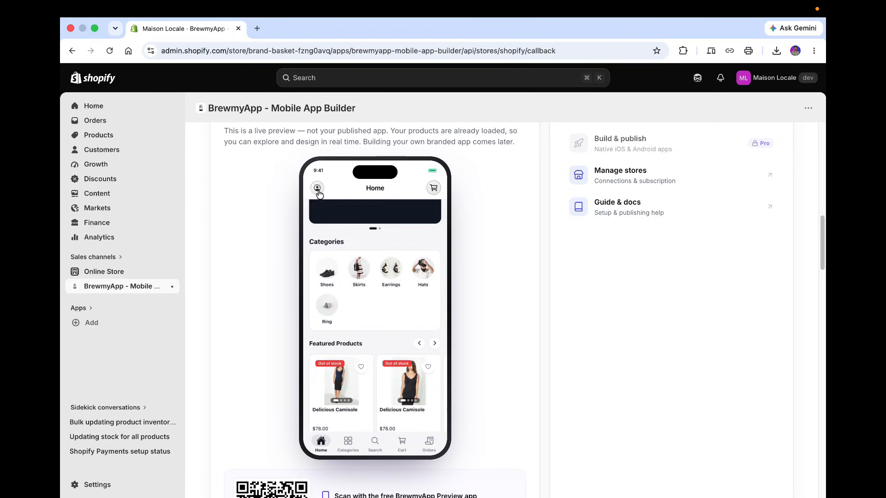
scroll(432, 267, up, 2)
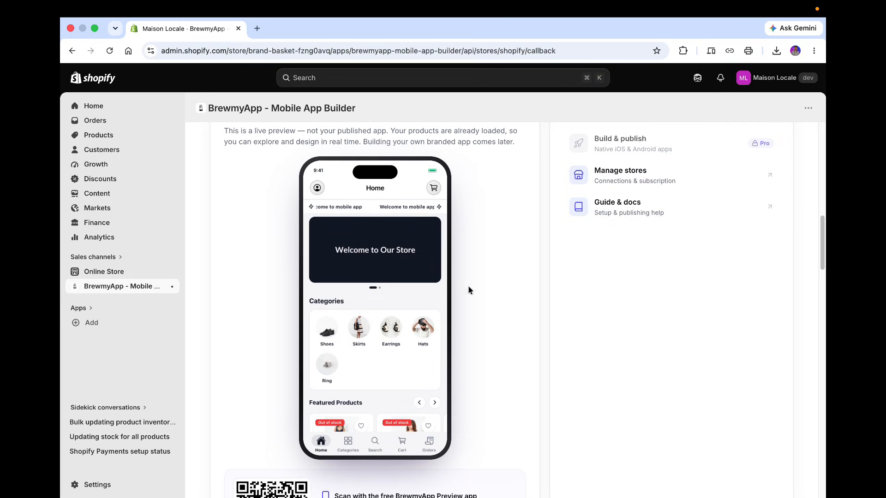
scroll(618, 144, up, 3)
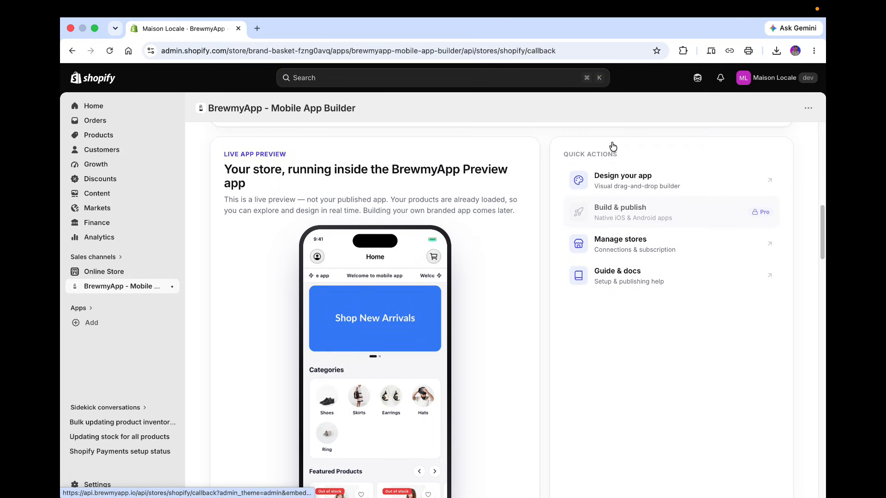
Open the app designer from the quick actions and browse its App Language and App Branding settings.
click(610, 180)
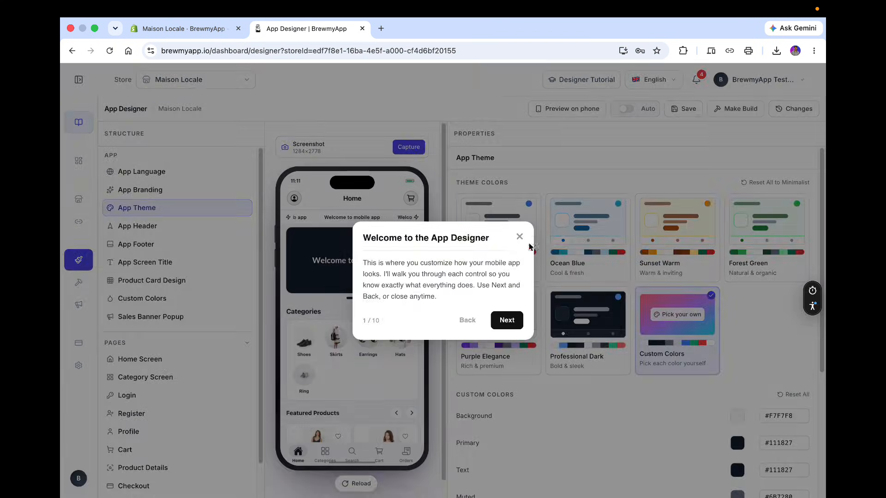
click(520, 237)
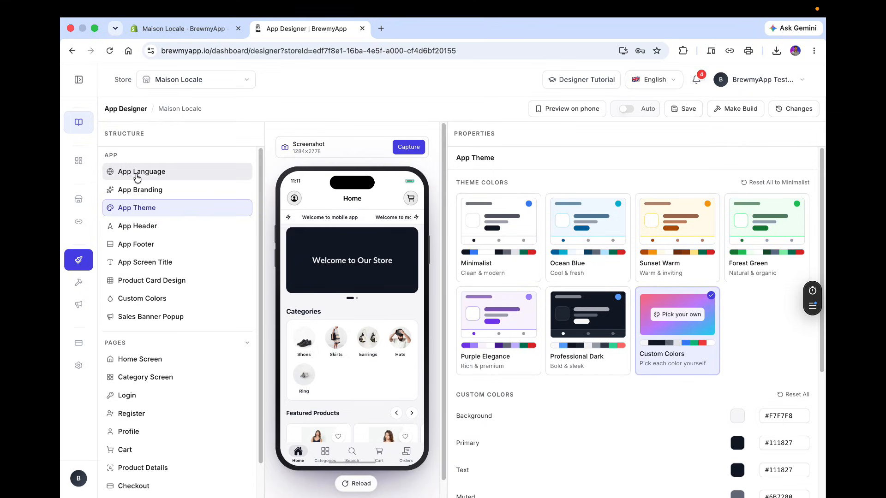
click(137, 178)
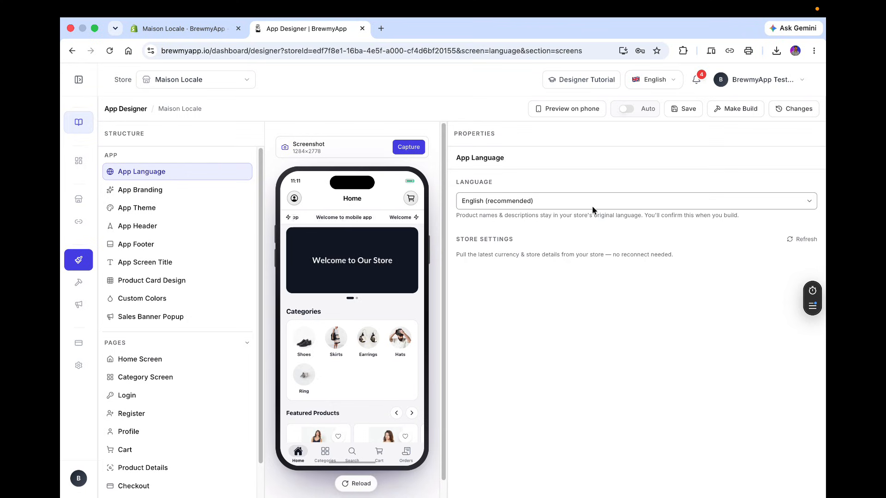
click(217, 191)
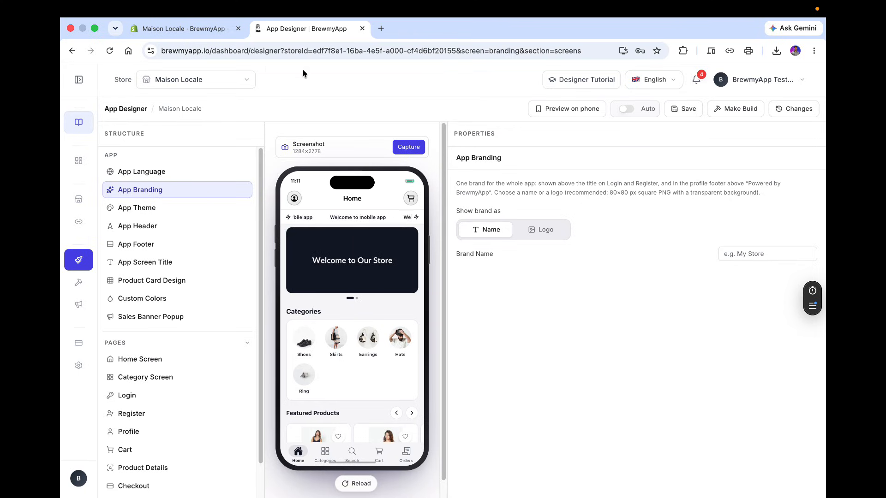
click(154, 28)
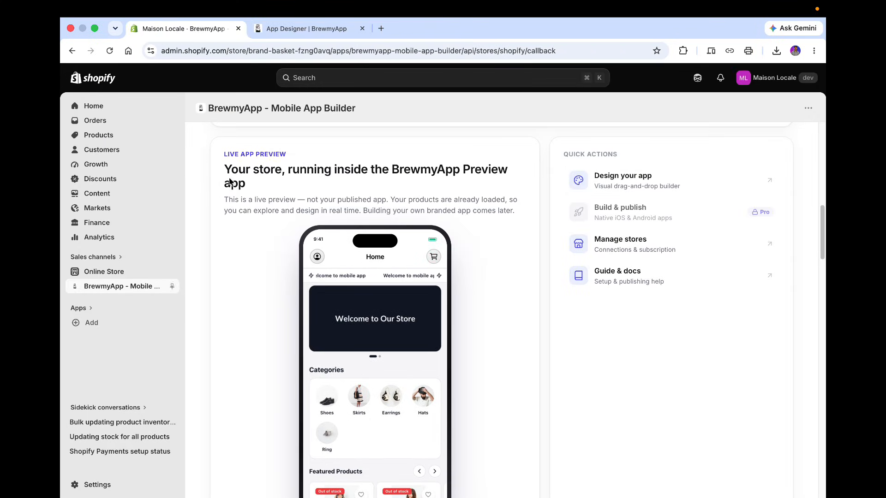
click(350, 30)
Set the brand name to Maison Locale and turn on automatic saving.
click(743, 254)
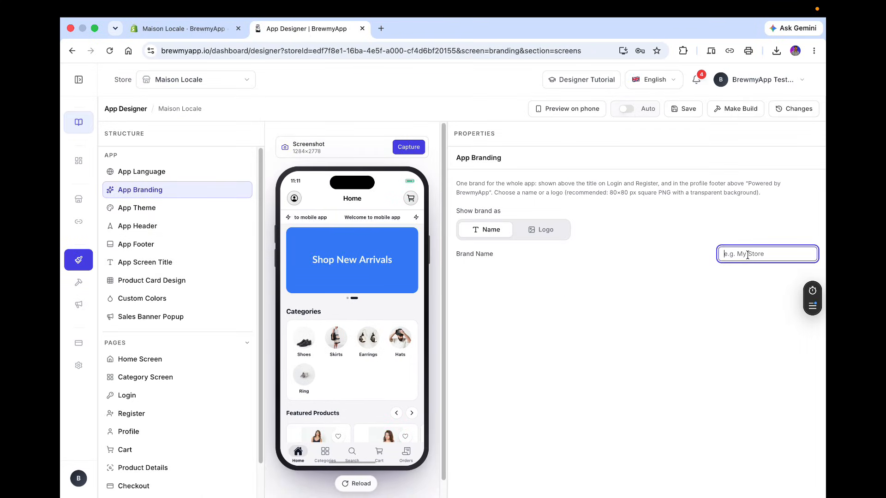
text(Ma)
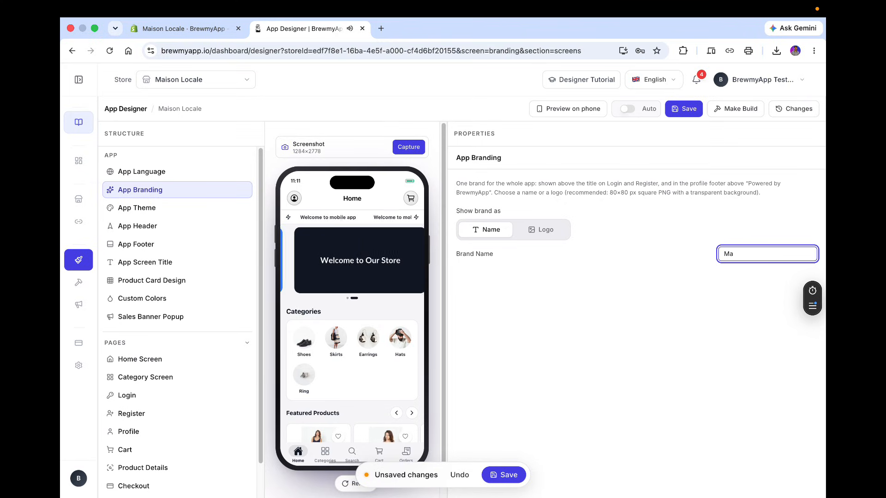
text(is)
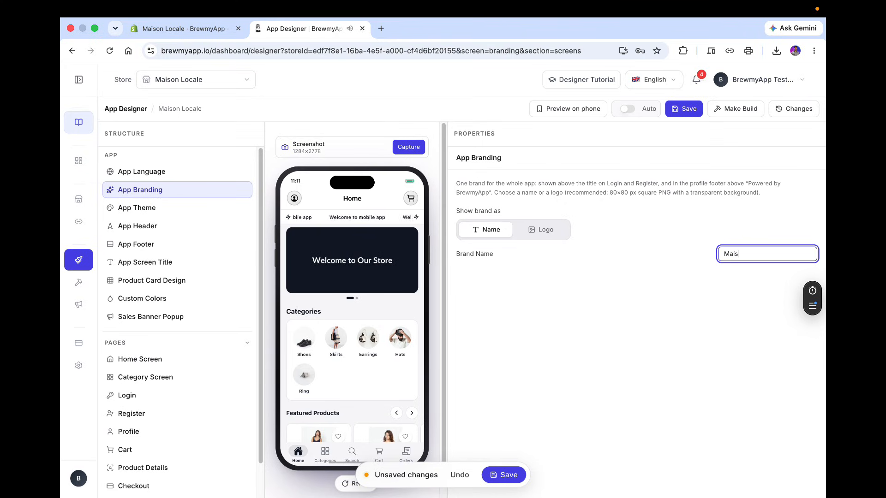
text(on Locale)
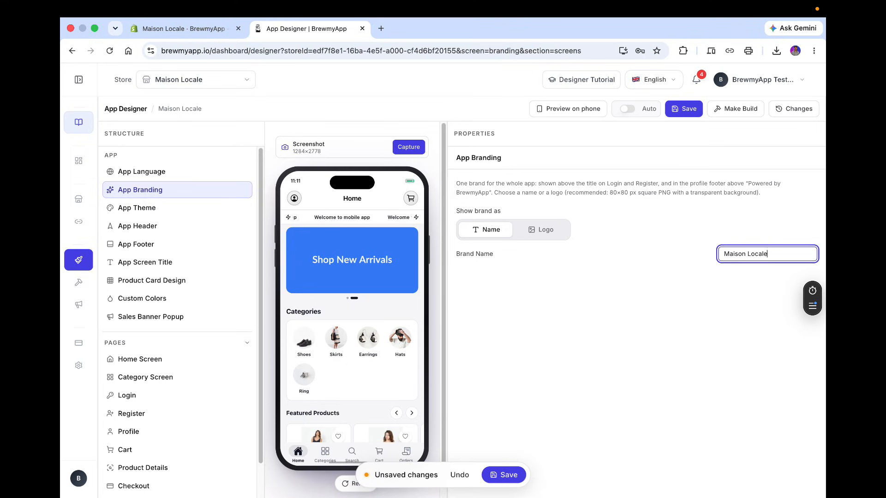
click(627, 109)
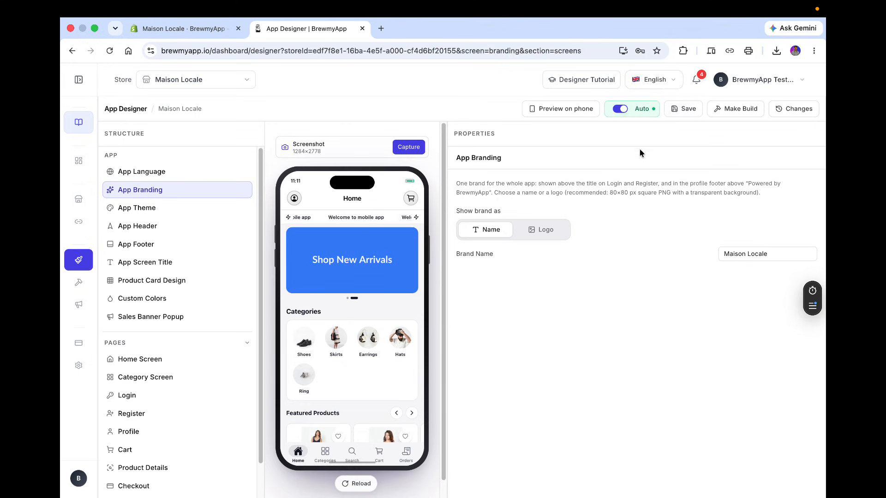
Apply the Ocean Blue theme colour preset to the app.
click(159, 211)
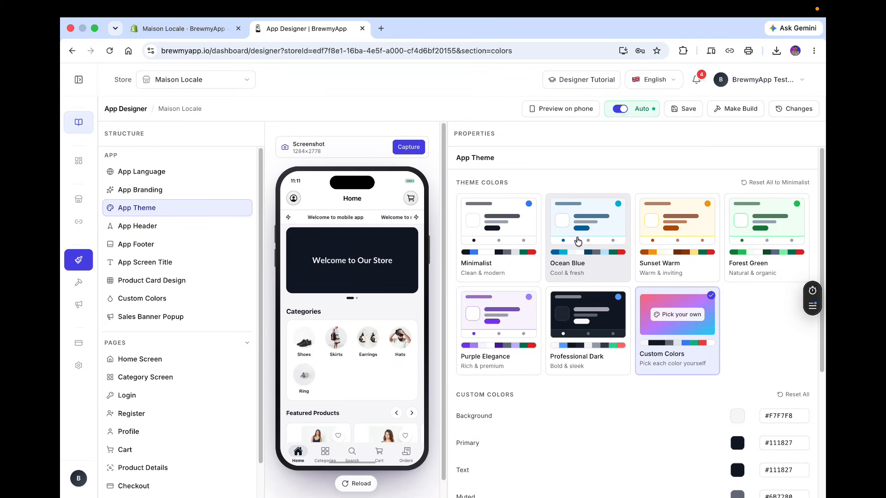
click(577, 240)
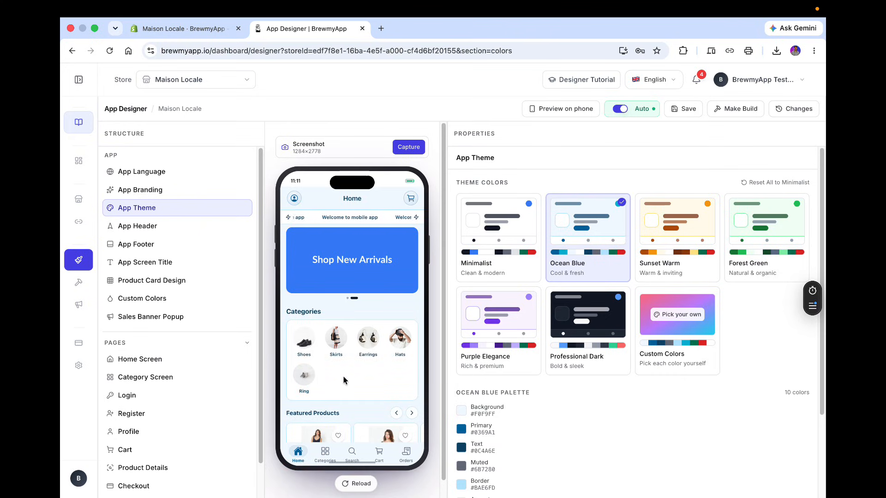
Set the app header title text to Maison Locale and dismiss the inactivity prompt in the preview.
click(171, 227)
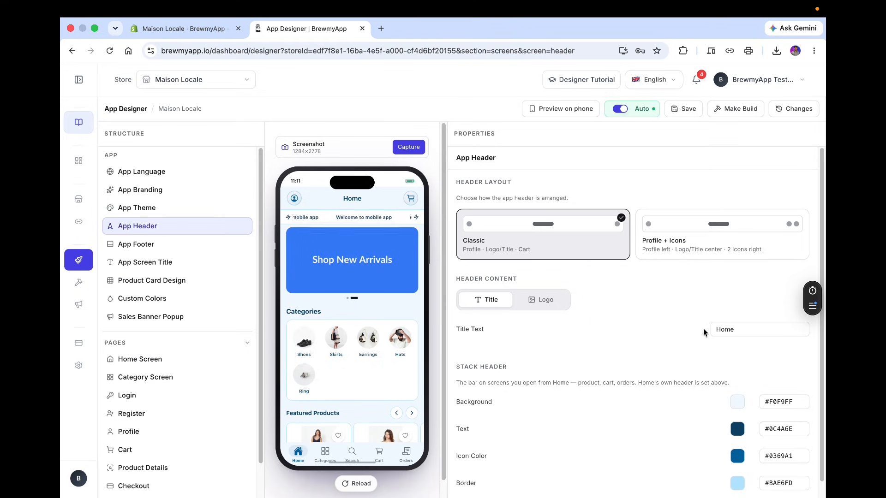
double_click(727, 328)
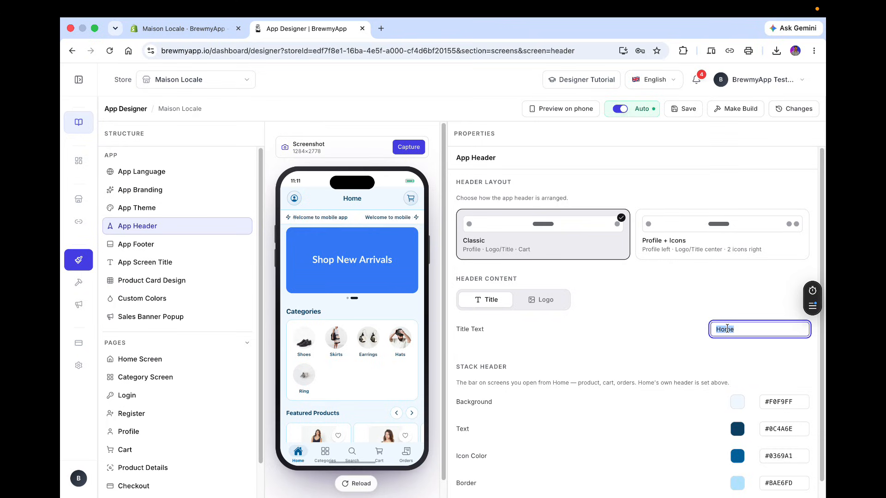
text(M)
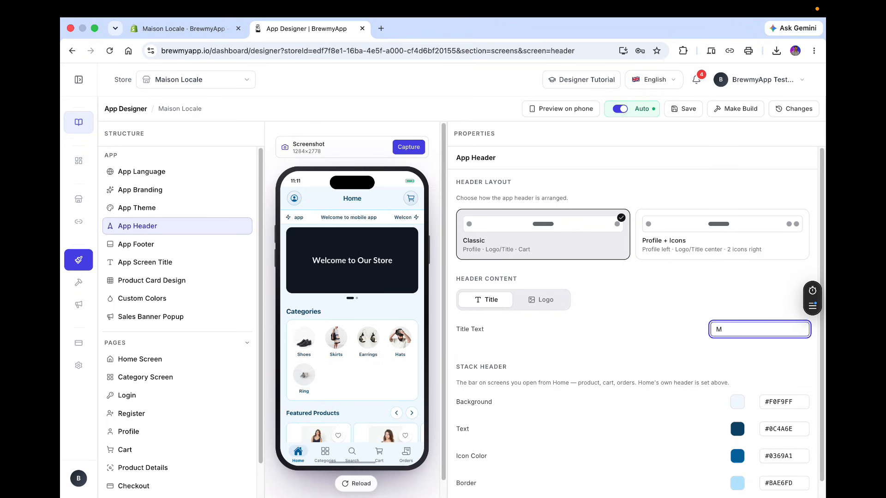
text(aison)
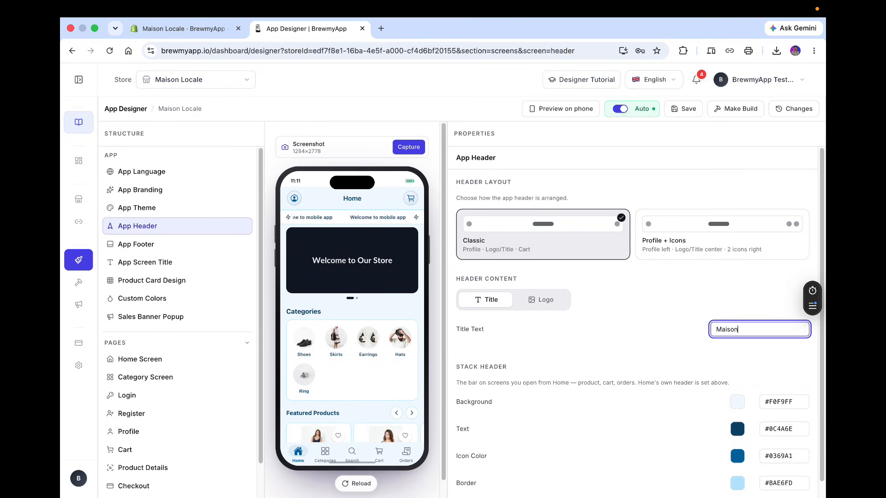
text( Loca)
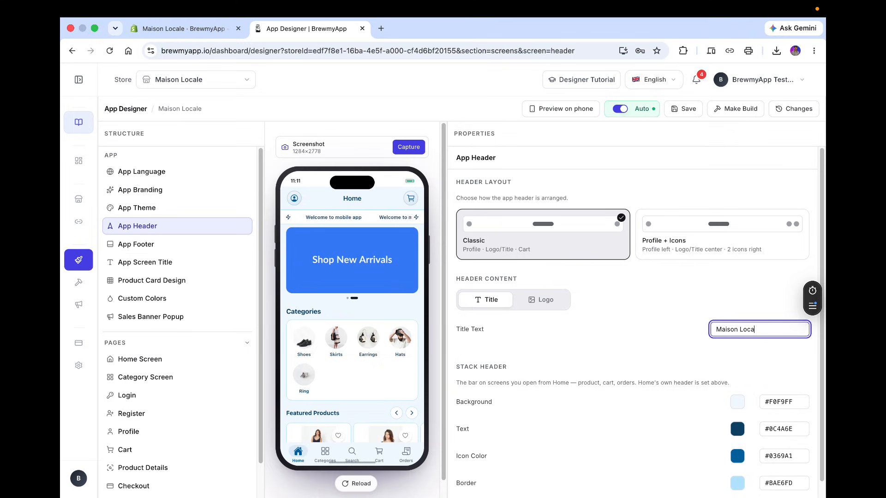
text(le)
click(640, 370)
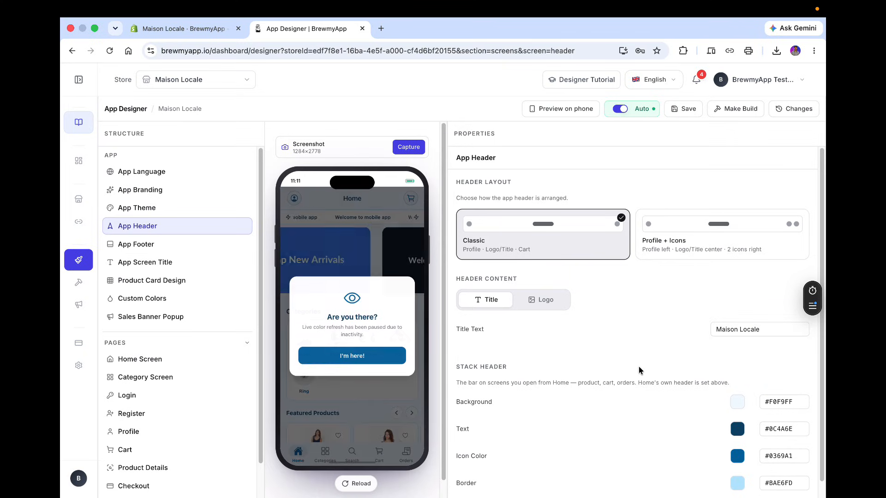
click(355, 362)
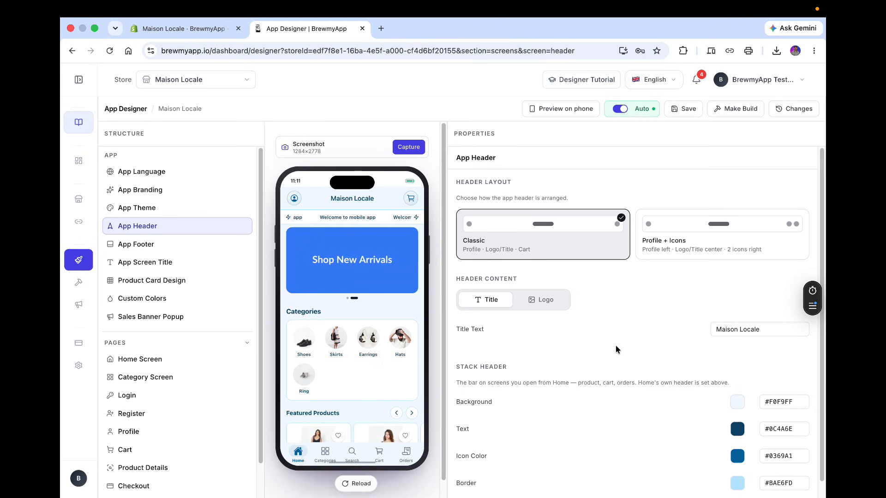
scroll(616, 346, down, 1)
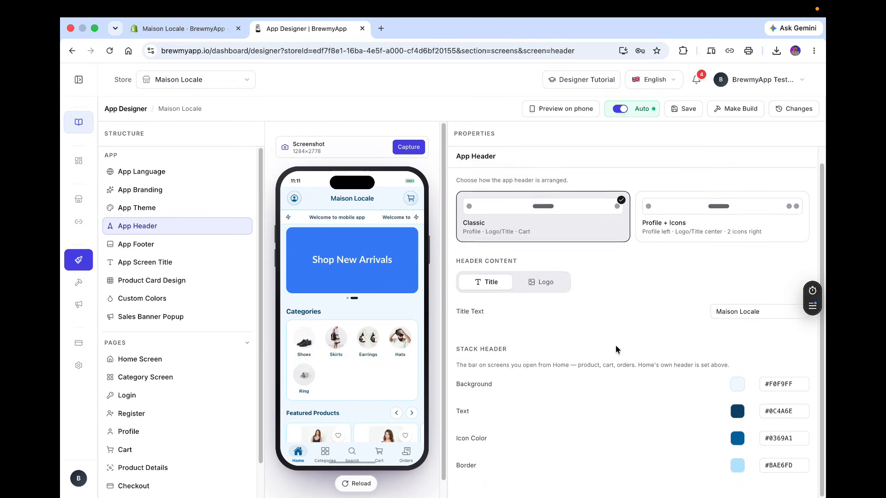
click(542, 287)
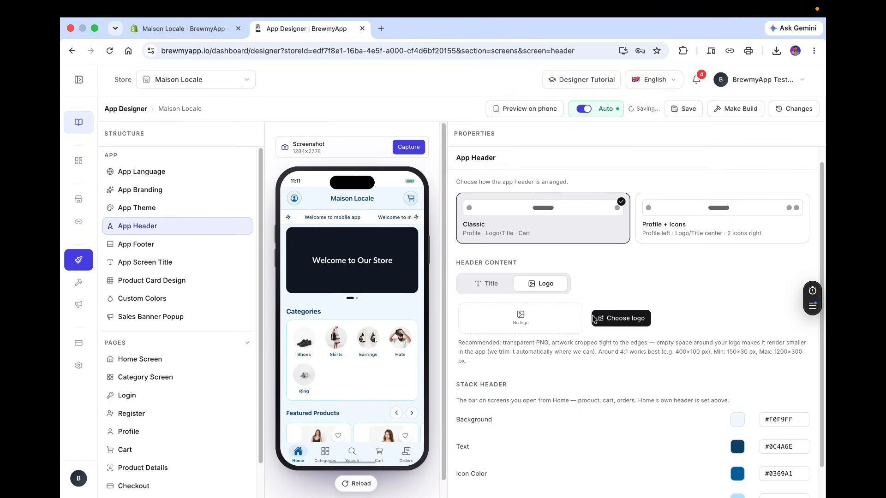
click(646, 320)
click(629, 170)
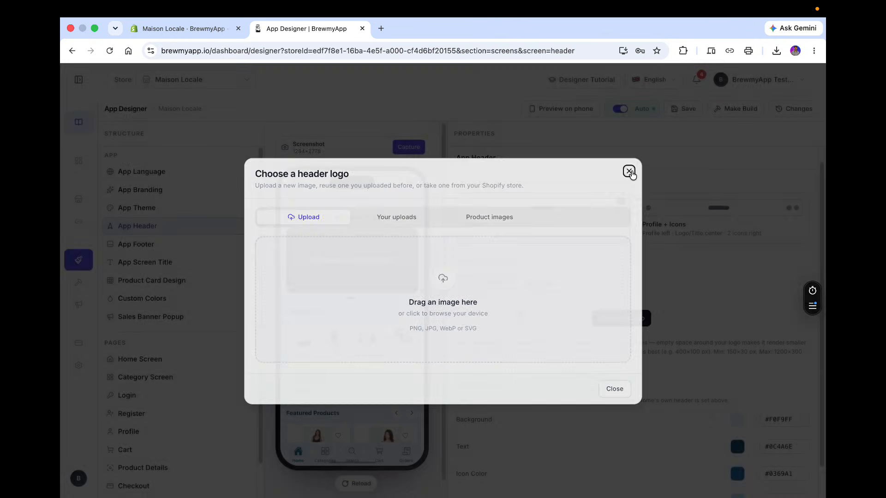
click(487, 283)
scroll(623, 329, up, 1)
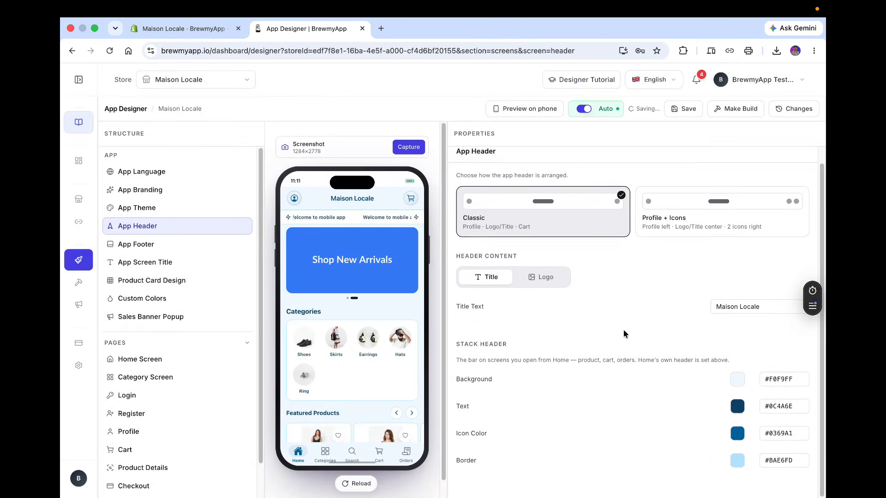
scroll(624, 329, down, 1)
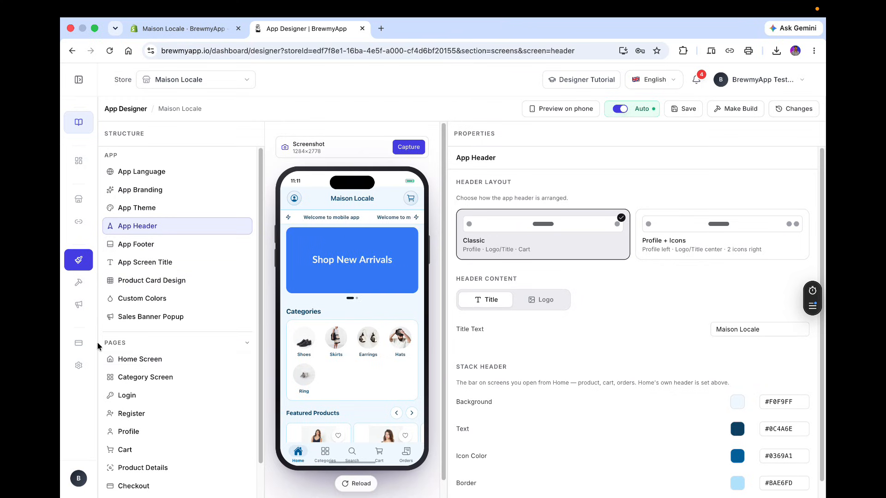
Examine the home screen's search bar, scrolling text and banner carousel block settings.
click(145, 361)
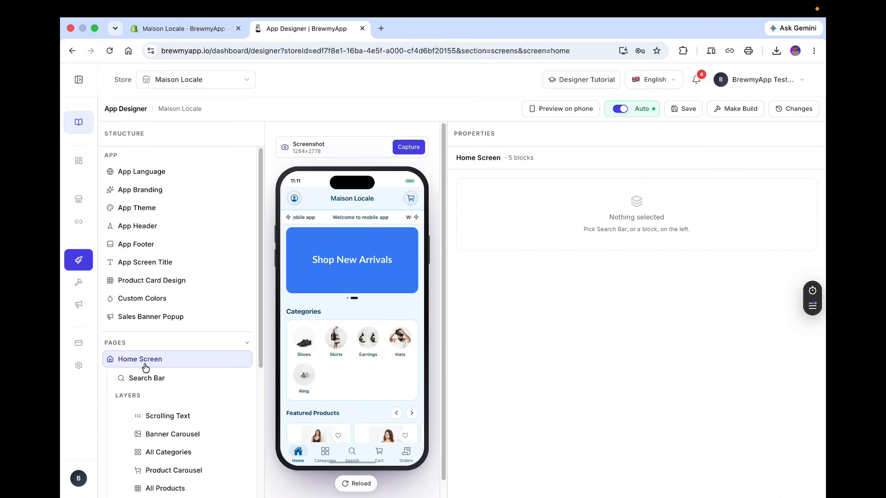
scroll(145, 367, down, 3)
click(181, 260)
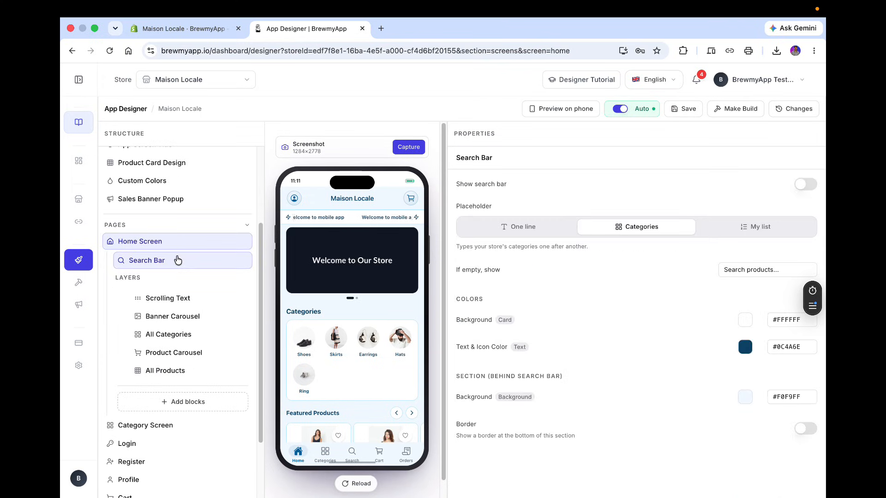
click(180, 301)
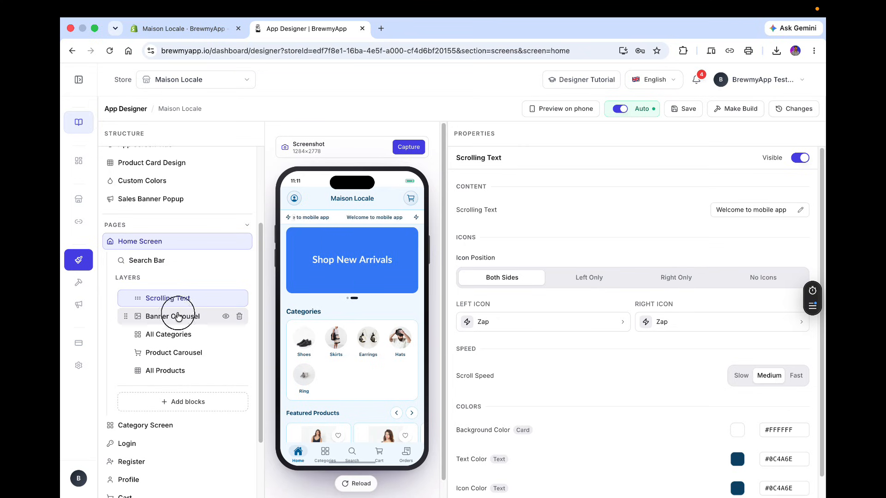
click(179, 316)
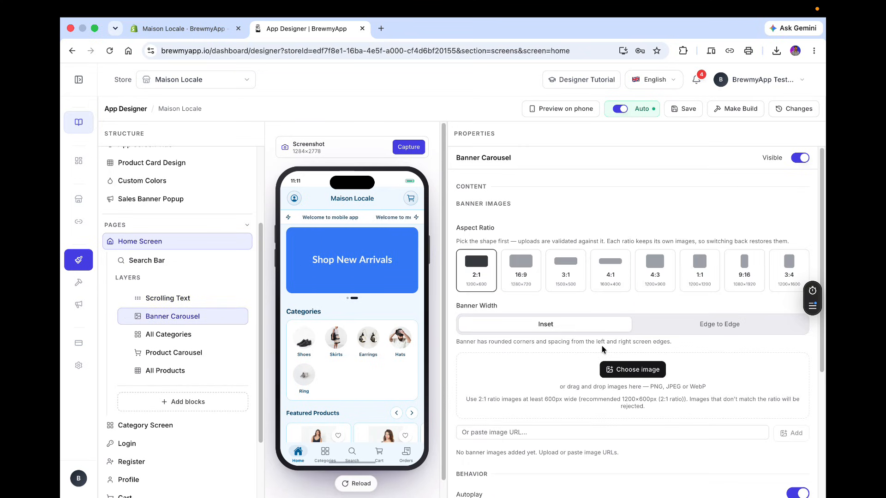
scroll(724, 382, down, 3)
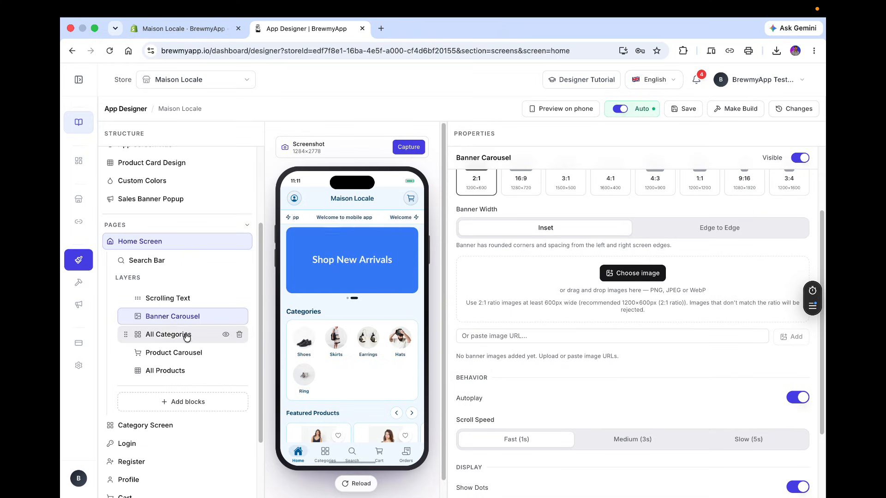
Switch the All Categories block to Carousel display mode with Large size.
click(169, 335)
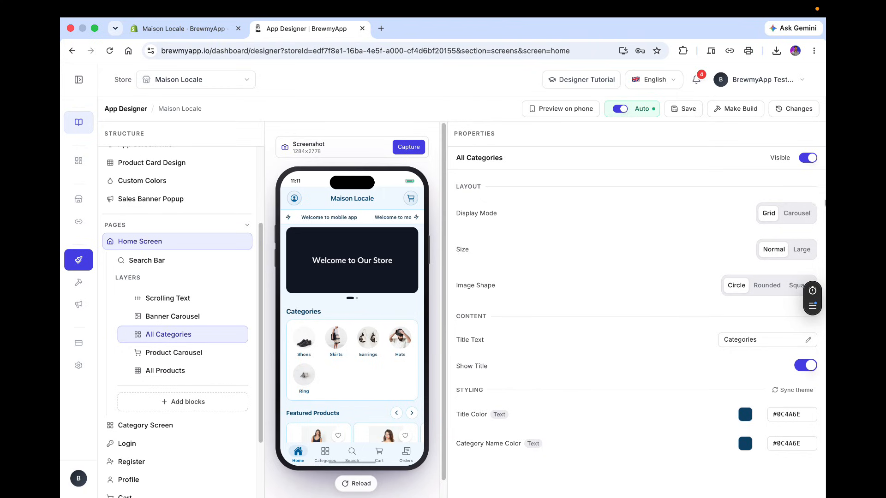
click(809, 216)
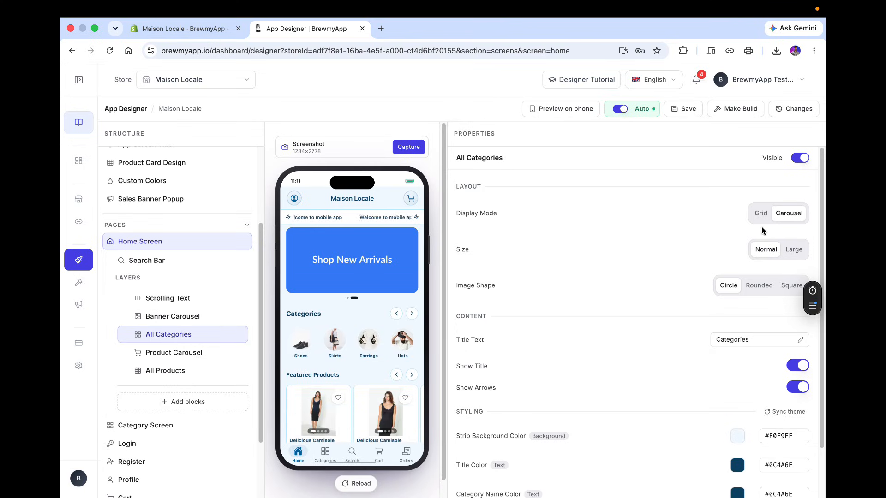
click(793, 249)
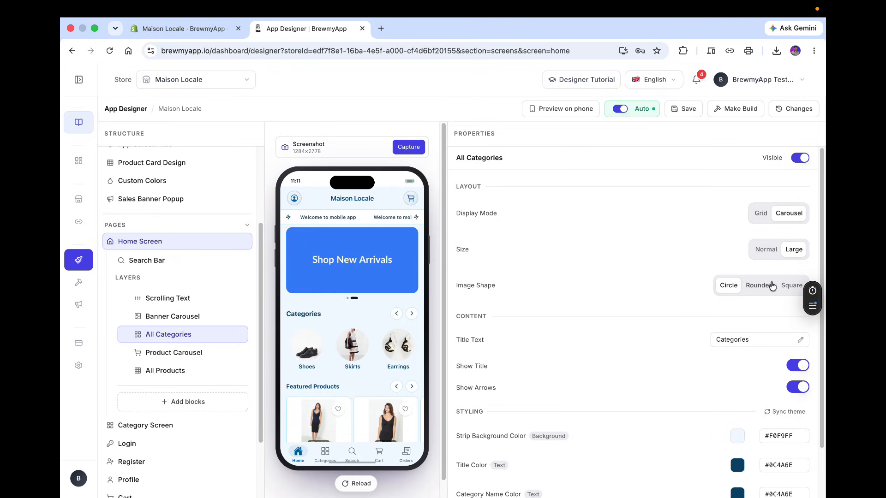
Change the categories strip background colour to white, #FFFFFF.
scroll(744, 319, down, 2)
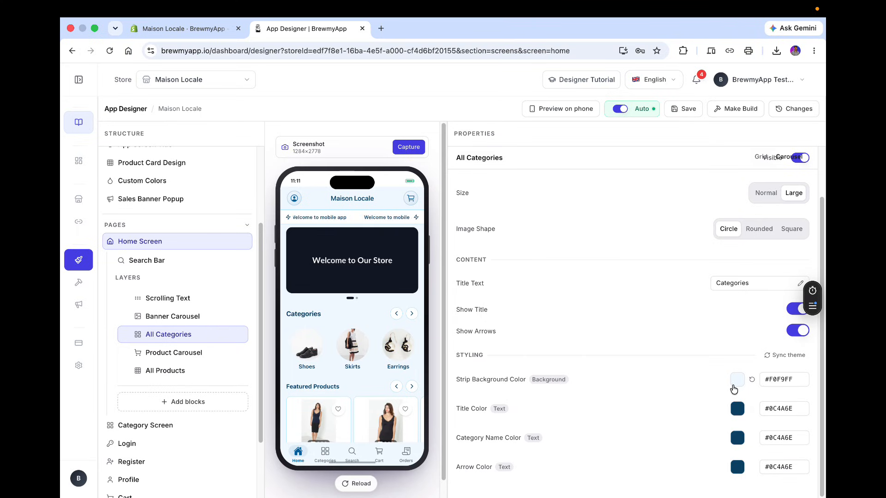
click(737, 380)
drag(655, 277, 596, 294)
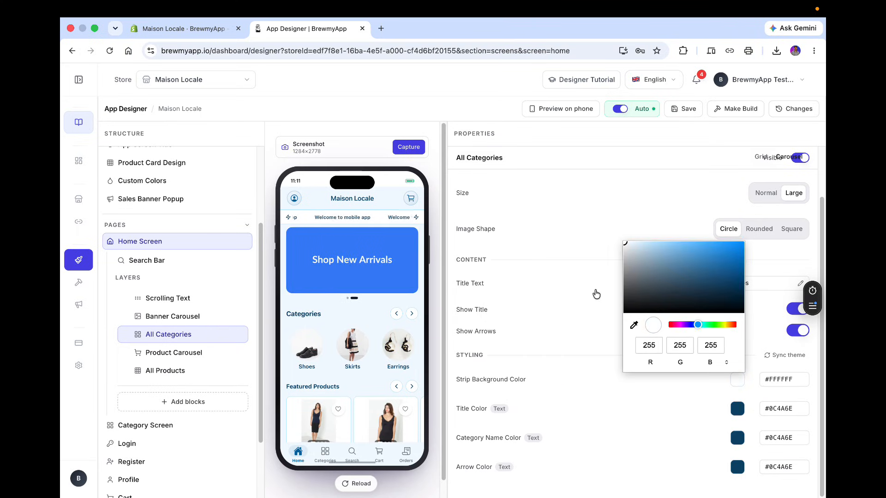
click(571, 264)
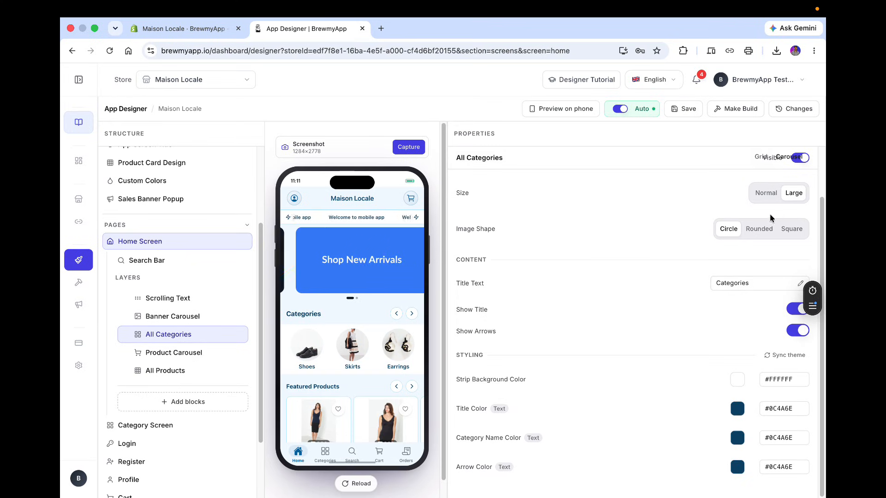
Set the All Categories block size to Normal.
click(766, 193)
scroll(671, 285, up, 2)
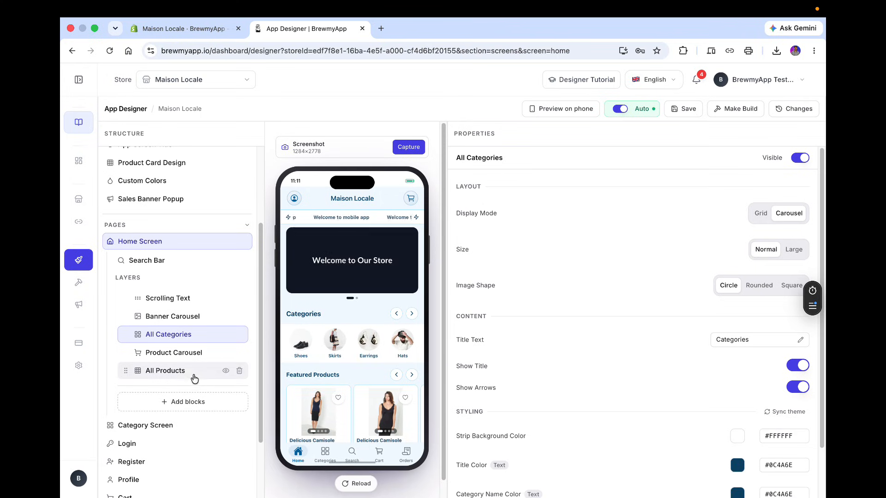
Try to add an All Categories block to the home screen from the add-blocks list.
click(176, 402)
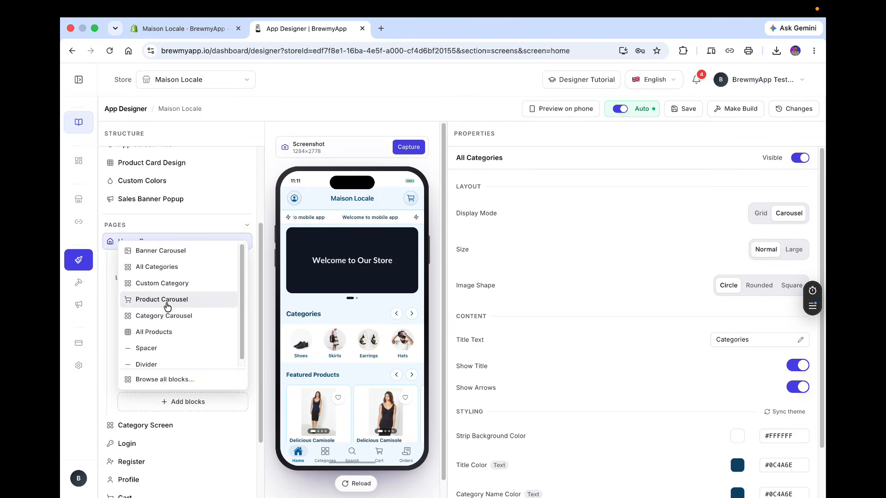
scroll(167, 306, down, 1)
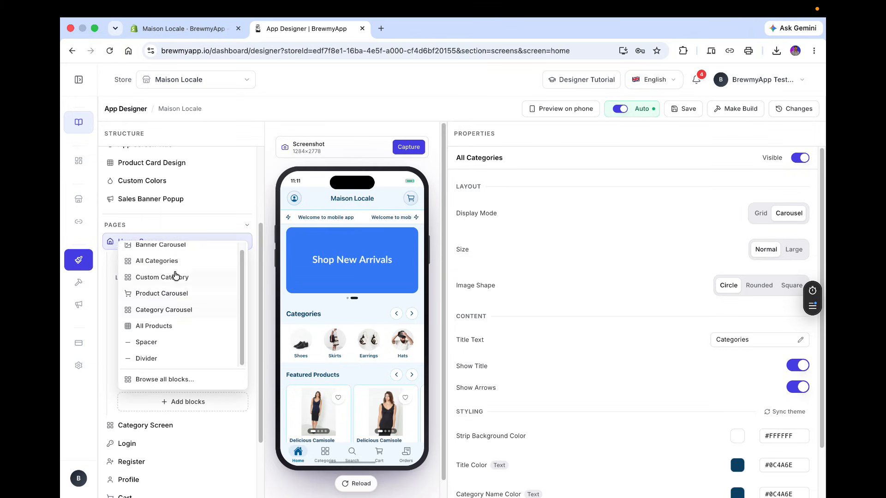
scroll(178, 272, up, 1)
scroll(182, 267, down, 1)
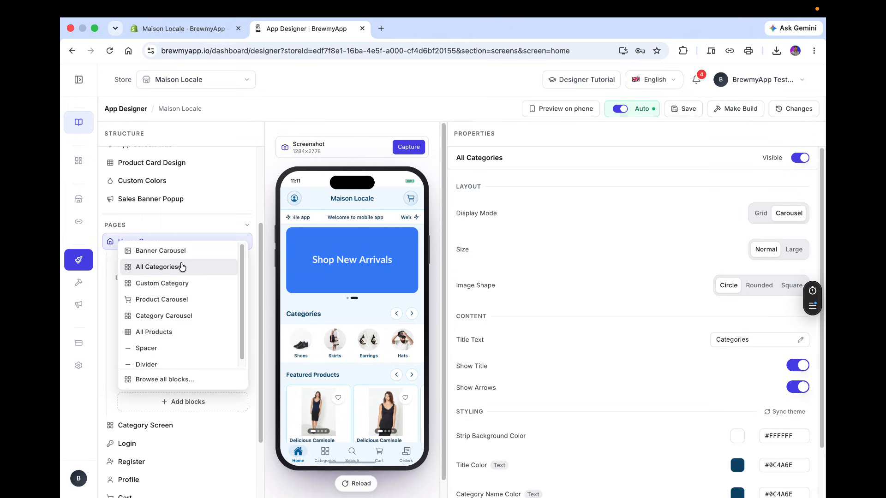
click(182, 267)
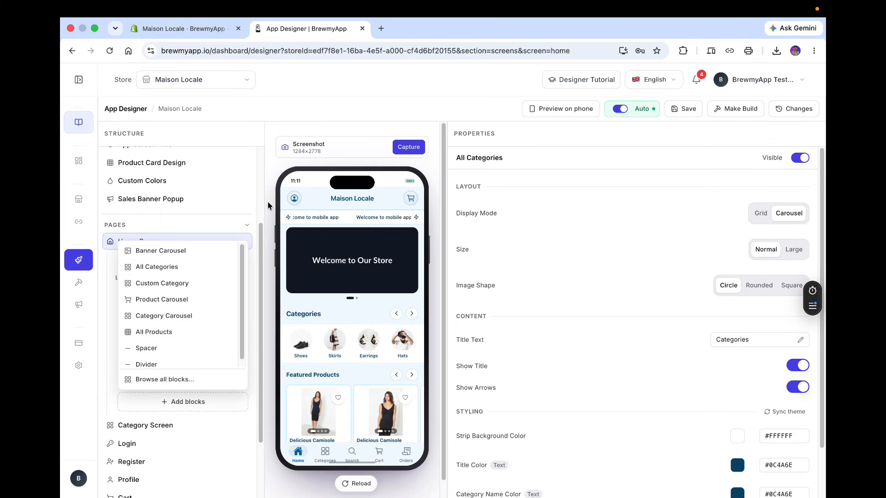
Scroll through the structure list and the home screen preview to review the categories strip and products.
scroll(263, 202, up, 5)
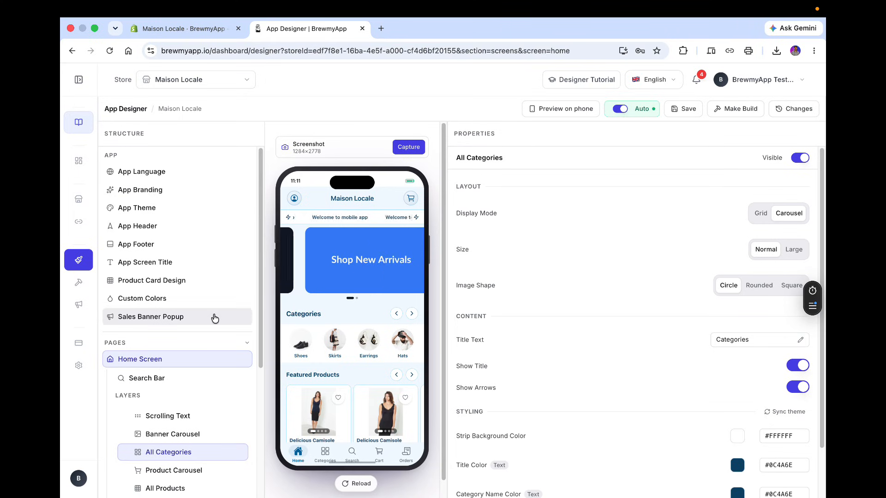
scroll(213, 323, down, 5)
scroll(371, 335, down, 10)
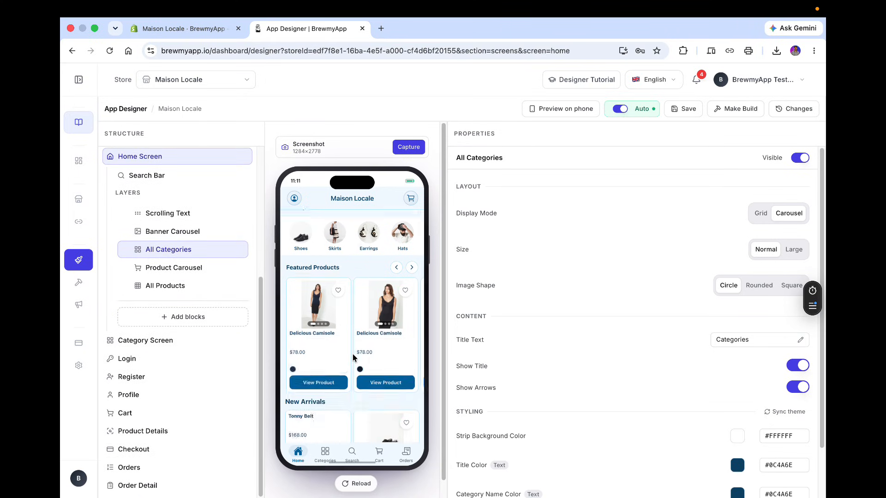
scroll(355, 355, up, 10)
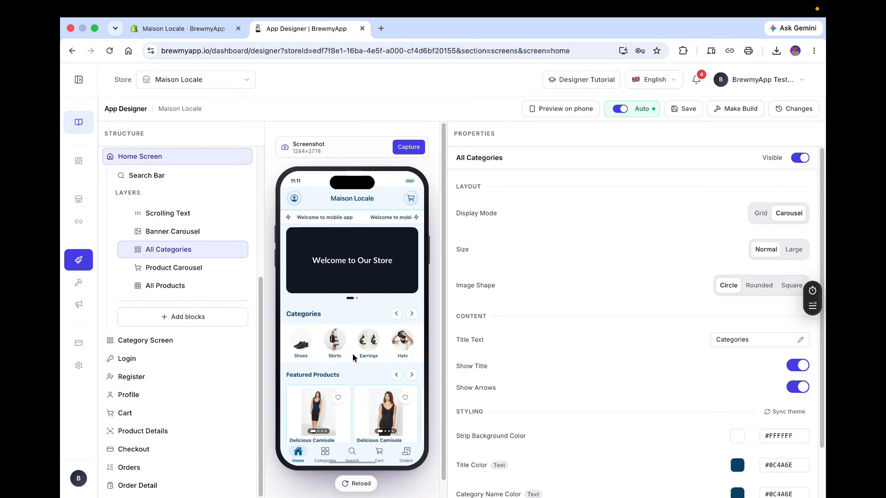
scroll(353, 357, down, 2)
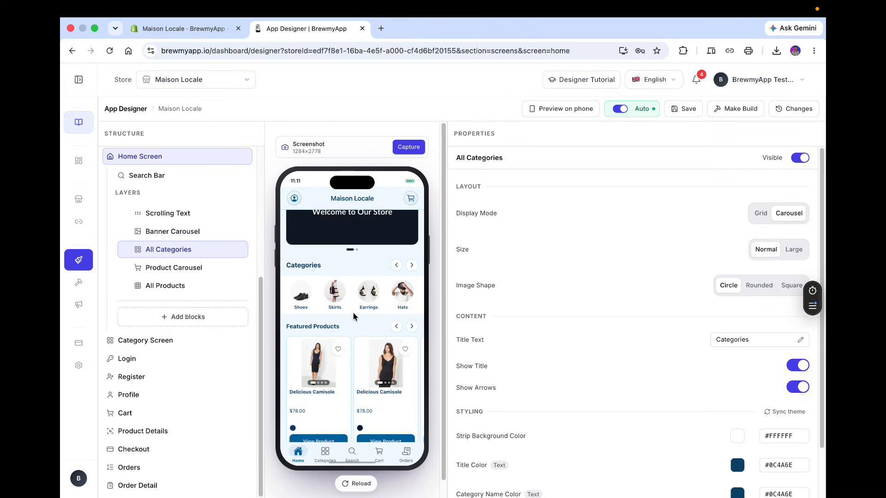
scroll(355, 316, up, 2)
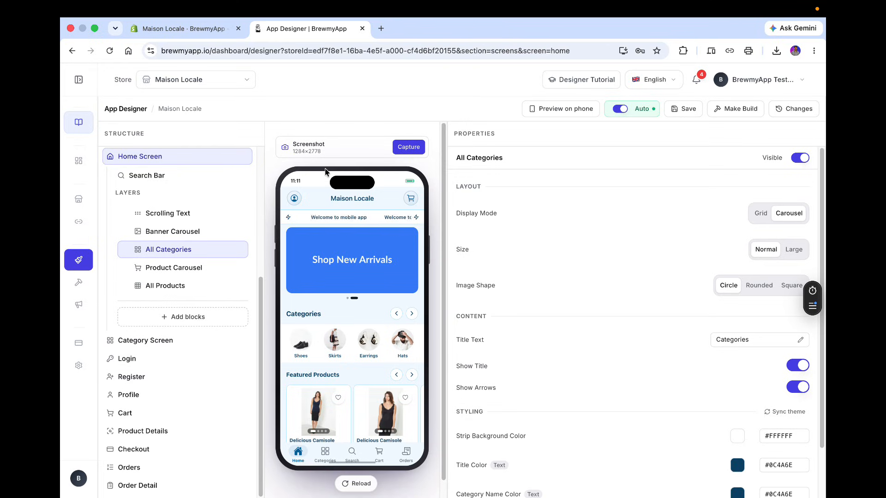
click(294, 199)
Review the Category Screen, Login and Register page settings, then reopen the Home Screen page.
click(124, 346)
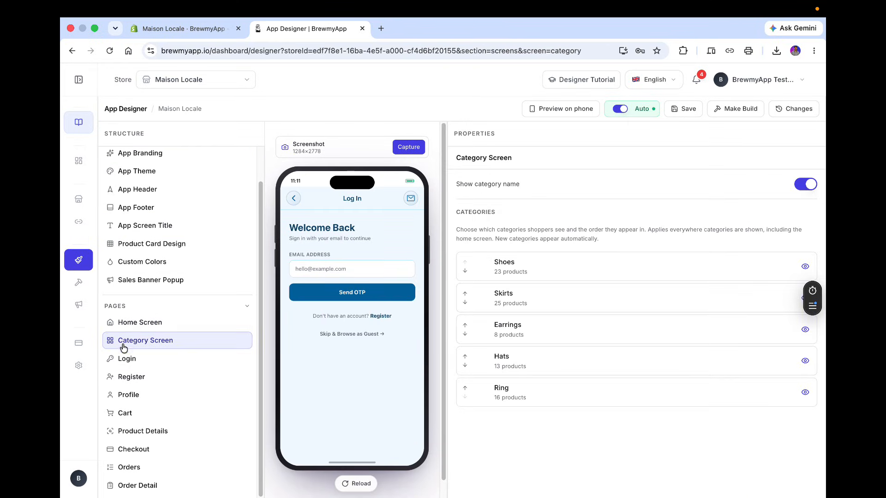
click(125, 359)
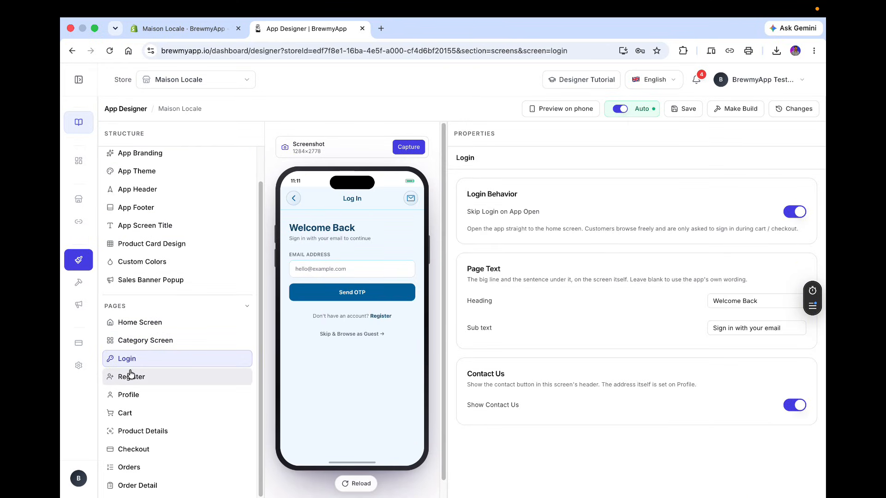
click(132, 375)
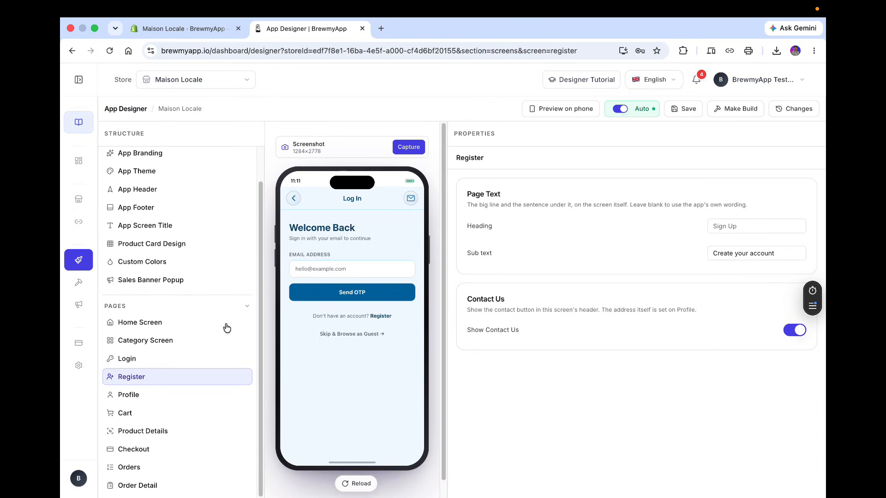
click(182, 326)
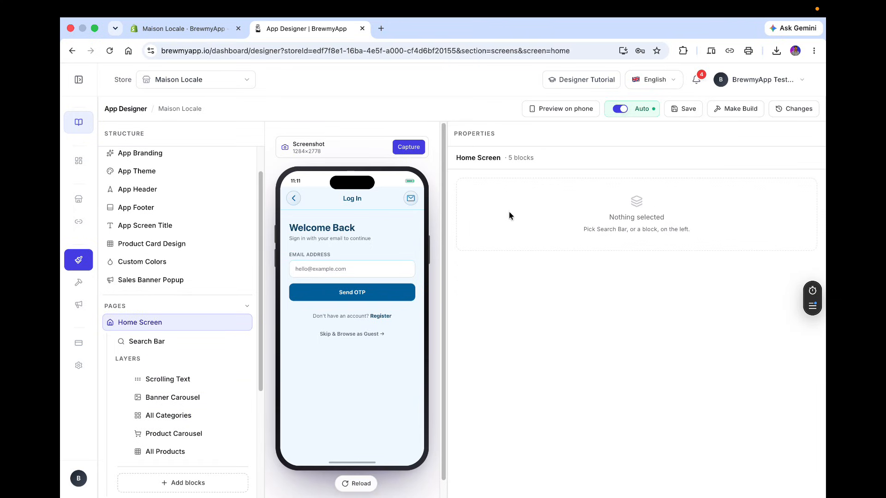
In the preview, open the Classic Brogue product, pick size 37 and add it to the cart.
scroll(243, 206, up, 2)
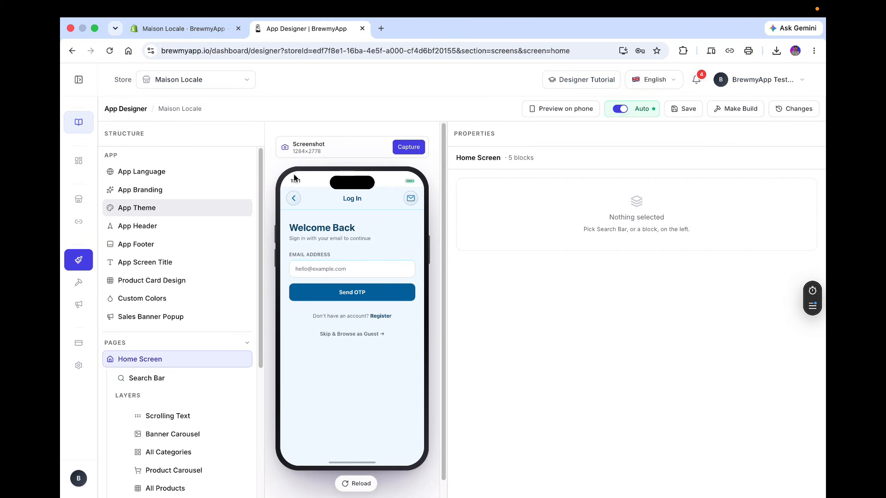
click(294, 200)
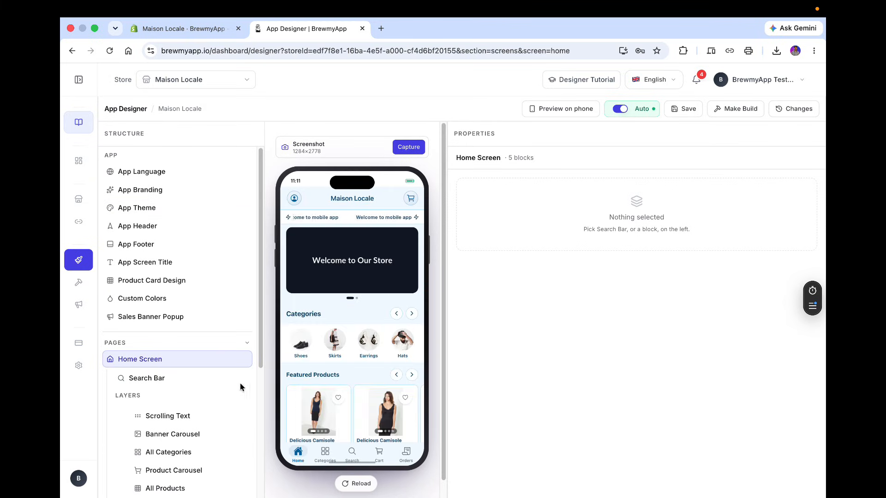
scroll(365, 424, down, 5)
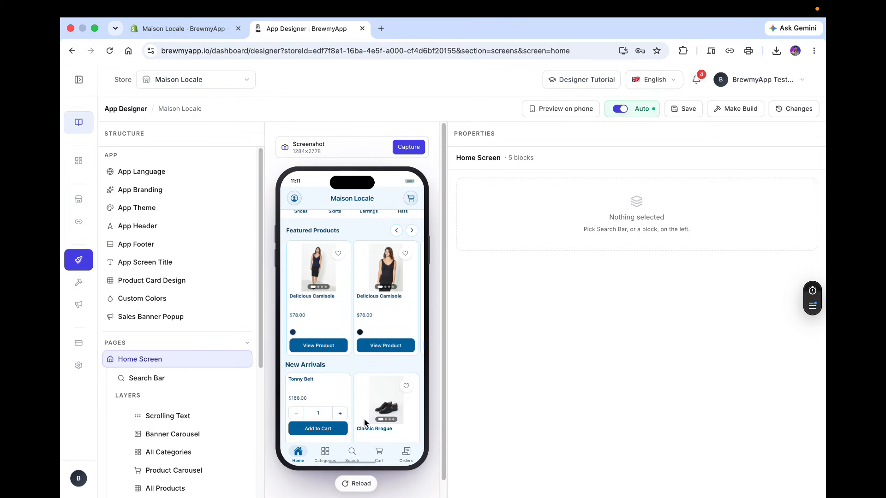
scroll(365, 424, down, 7)
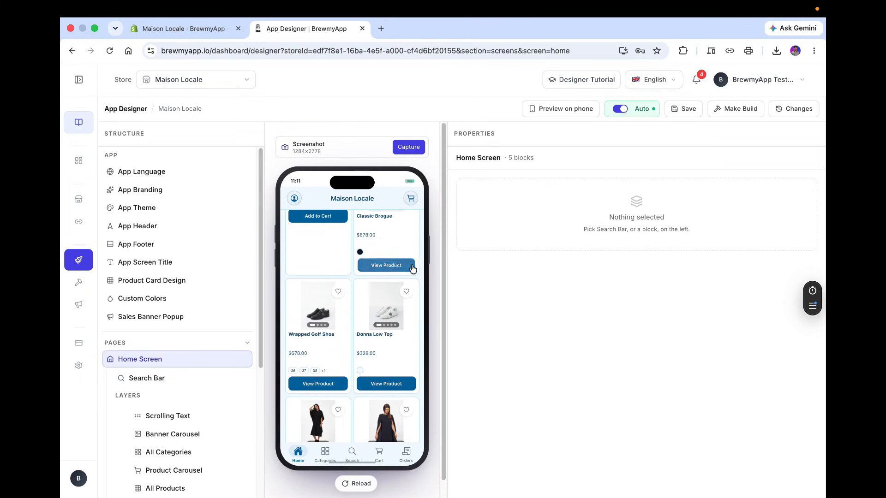
click(386, 265)
scroll(356, 319, down, 10)
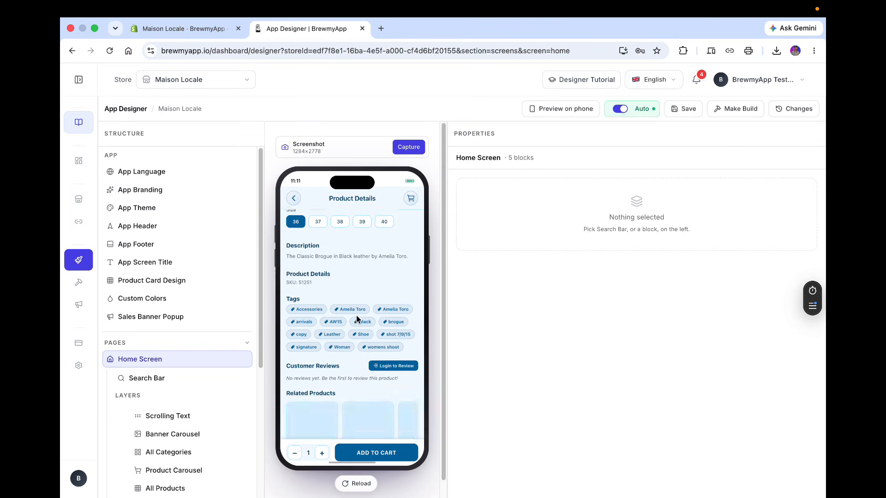
scroll(357, 318, up, 4)
click(317, 276)
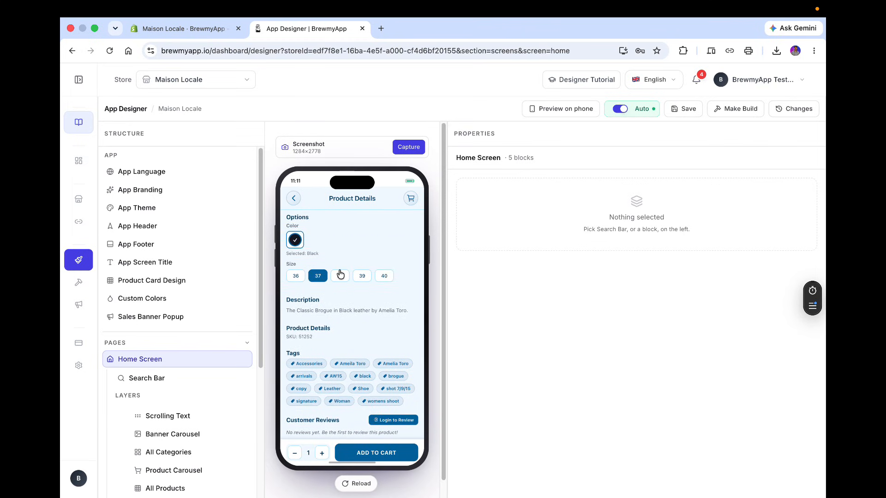
click(375, 454)
click(375, 454)
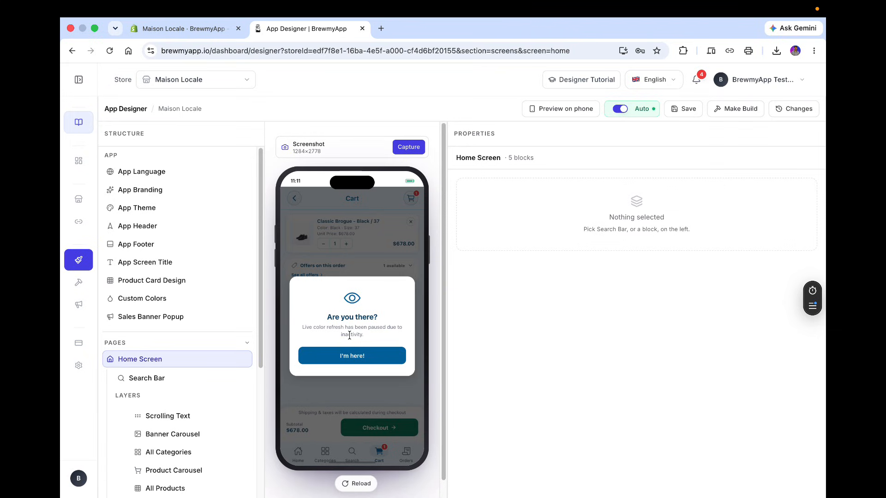
Dismiss the inactivity prompt in the preview and return to the home screen.
click(365, 355)
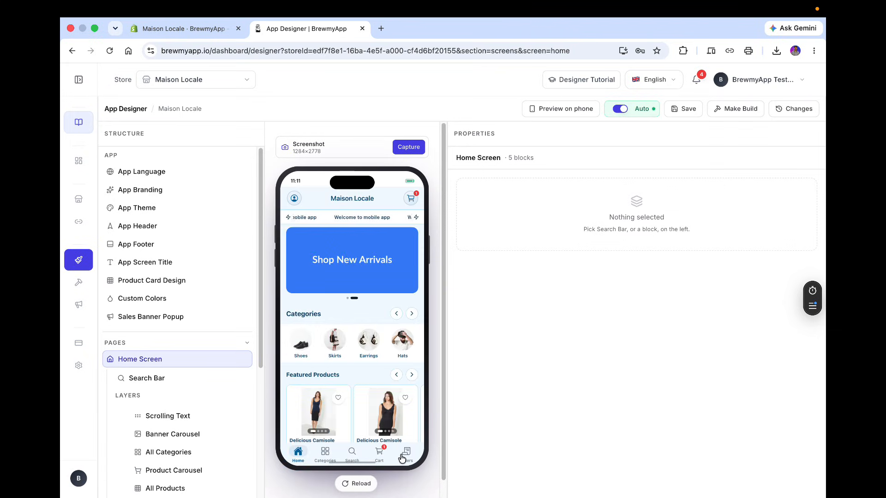
click(295, 199)
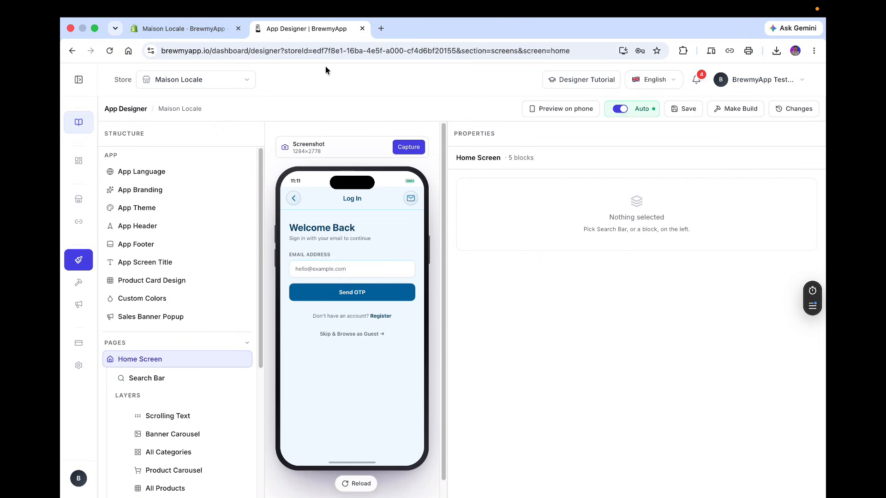
click(291, 199)
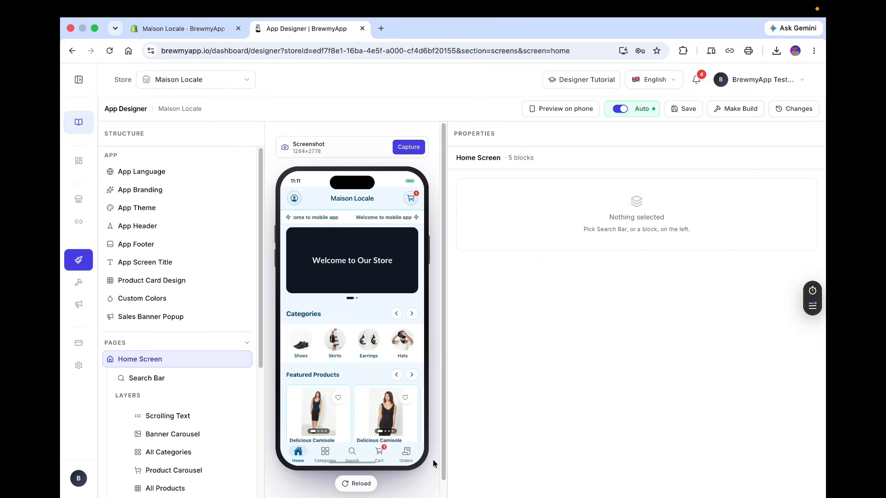
Open the Orders tab in the preview and bring up its login sheet.
click(406, 455)
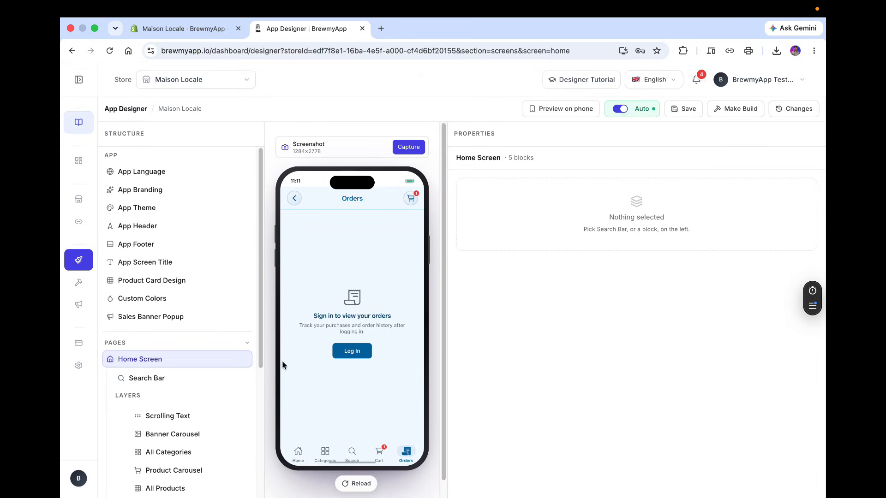
click(360, 356)
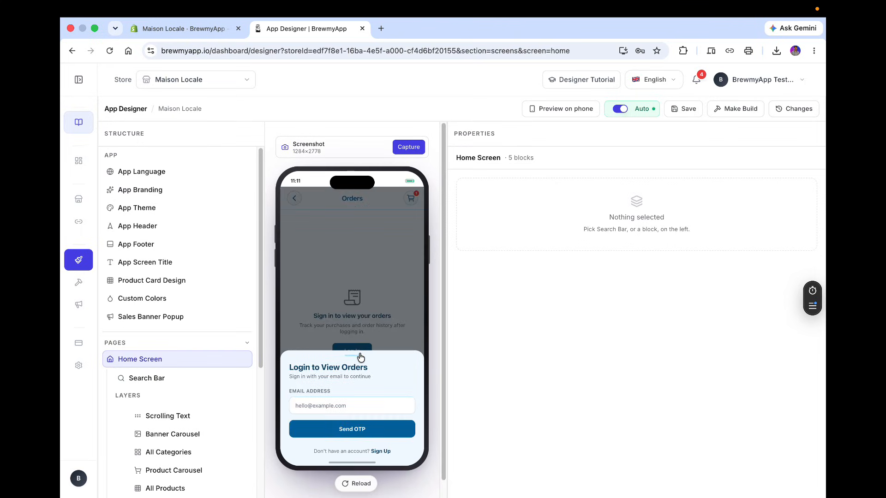
click(353, 402)
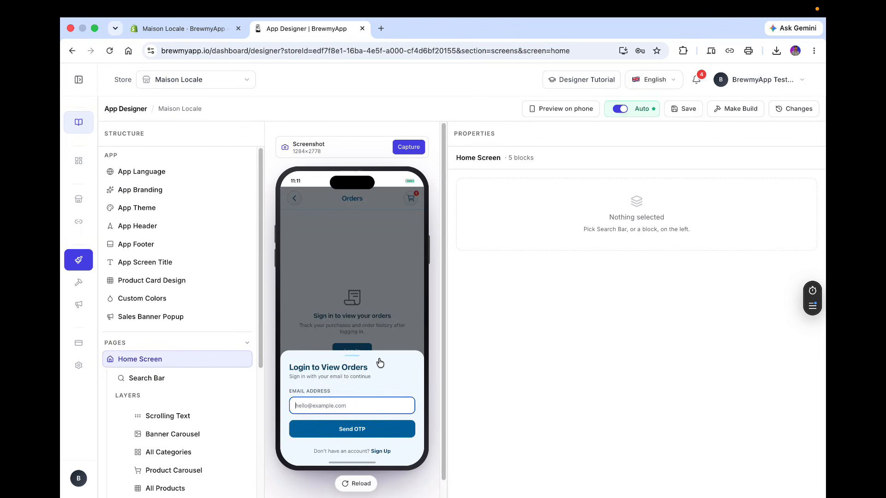
click(354, 293)
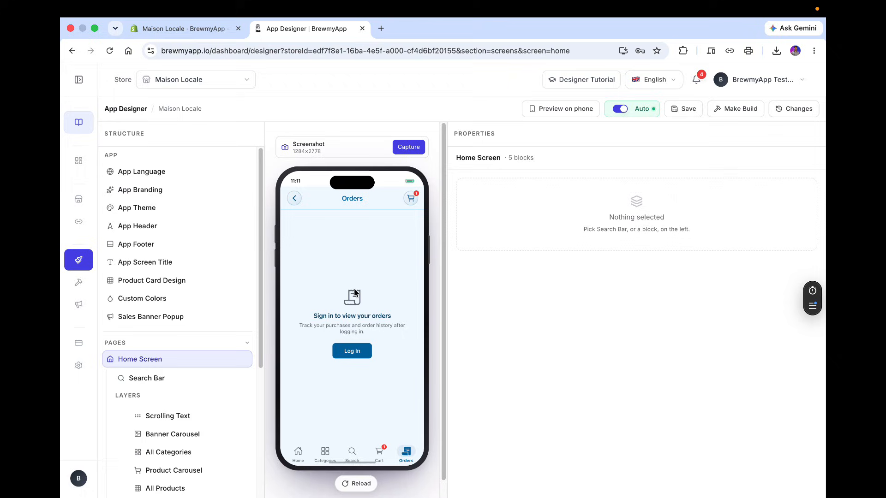
click(352, 351)
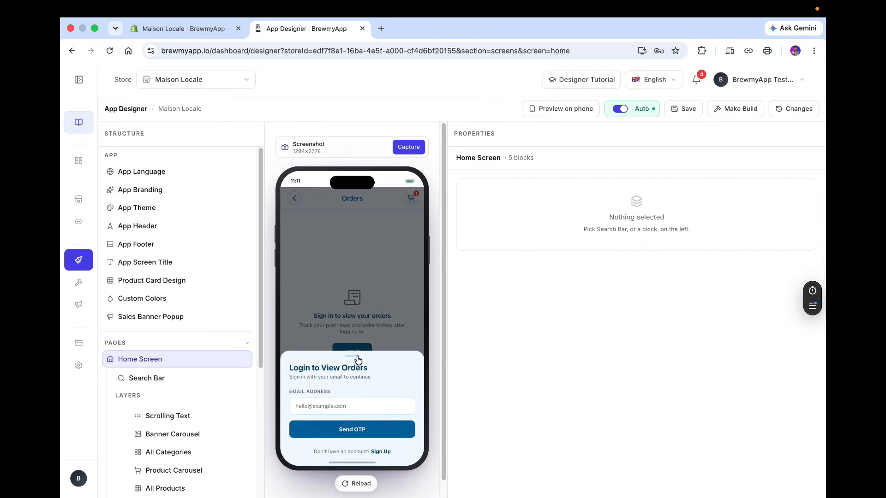
scroll(403, 339, down, 1)
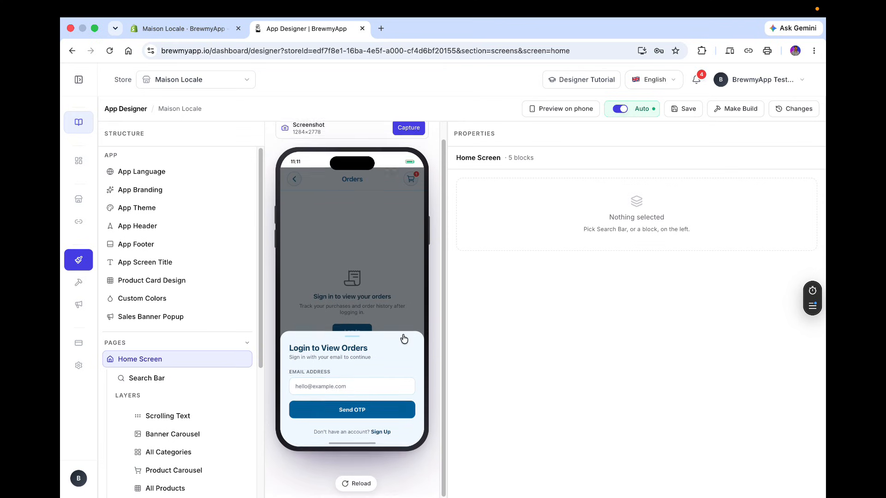
Open Preview on phone, enable OTP bypass, search customers for "r" and choose a customer to sign in as.
click(564, 114)
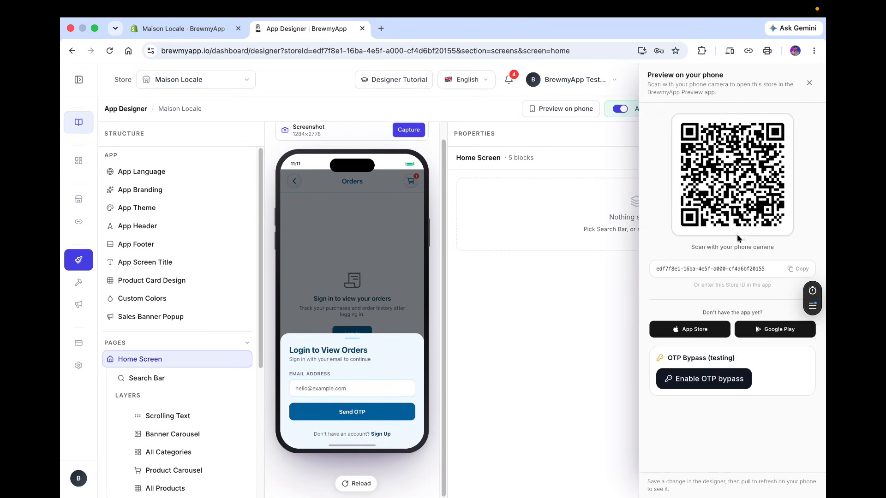
click(712, 386)
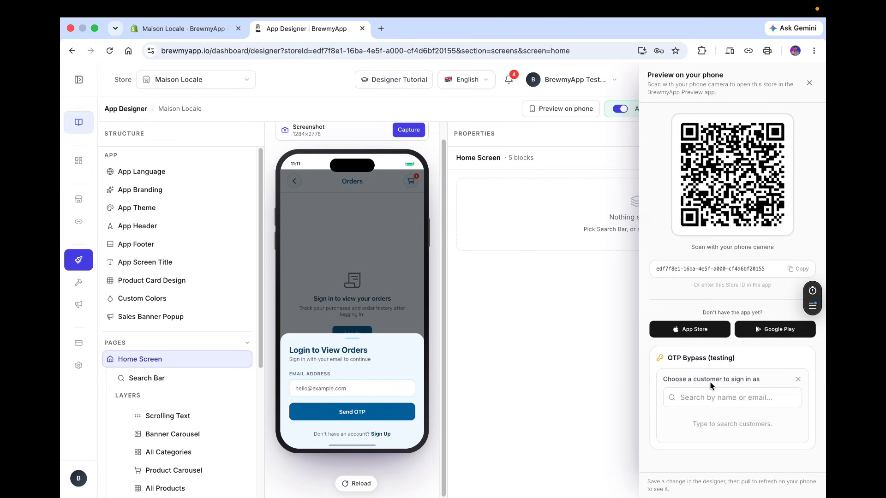
click(711, 395)
text(r)
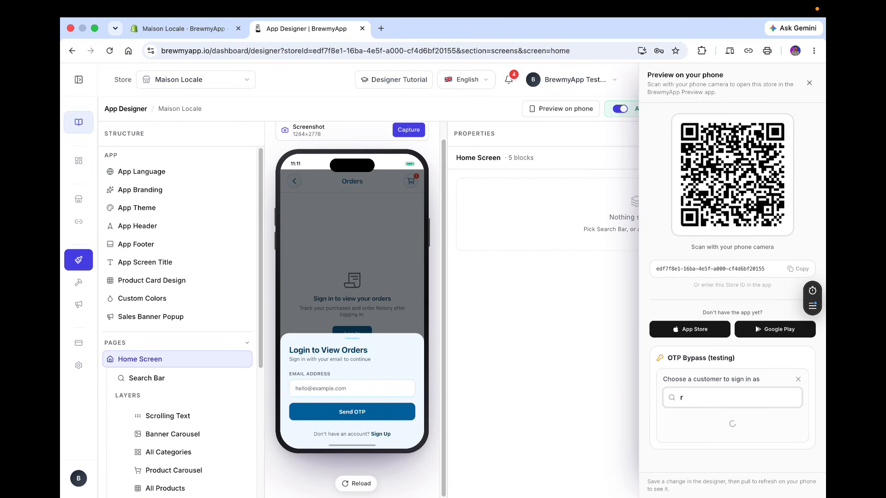
scroll(699, 447, down, 1)
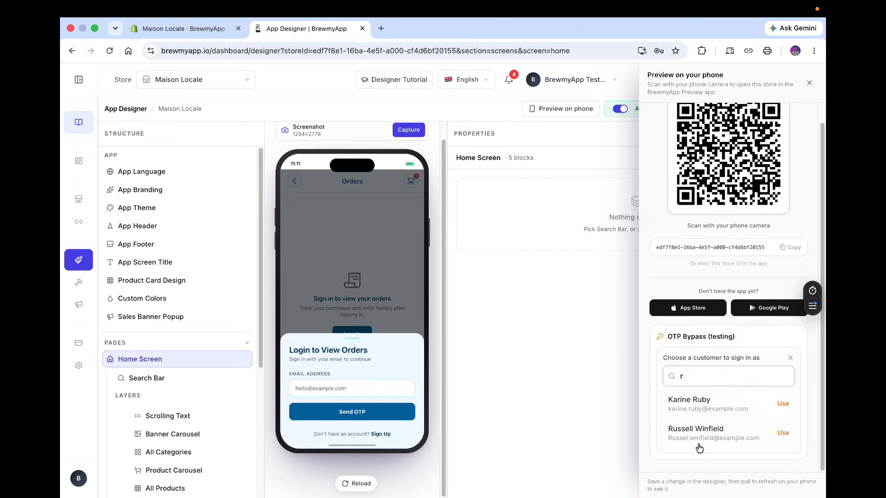
click(698, 436)
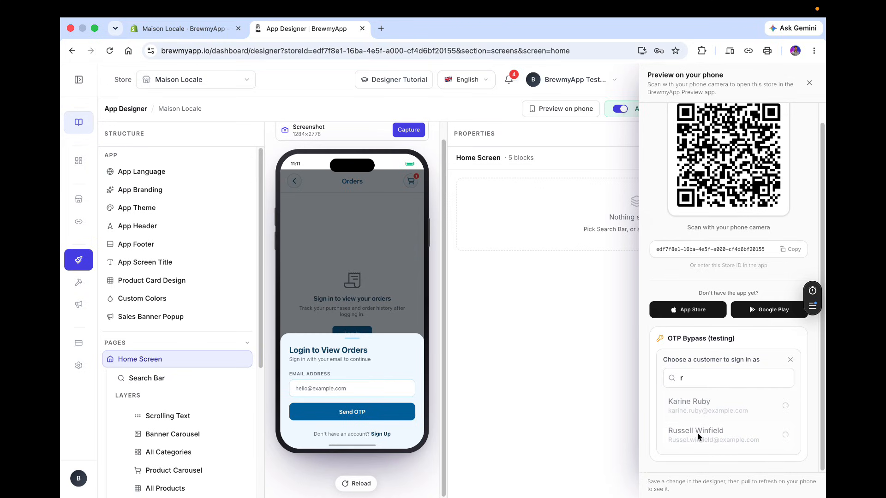
Sign in to the preview's Orders login as the chosen customer using the copied login email and the bypass OTP code.
click(782, 395)
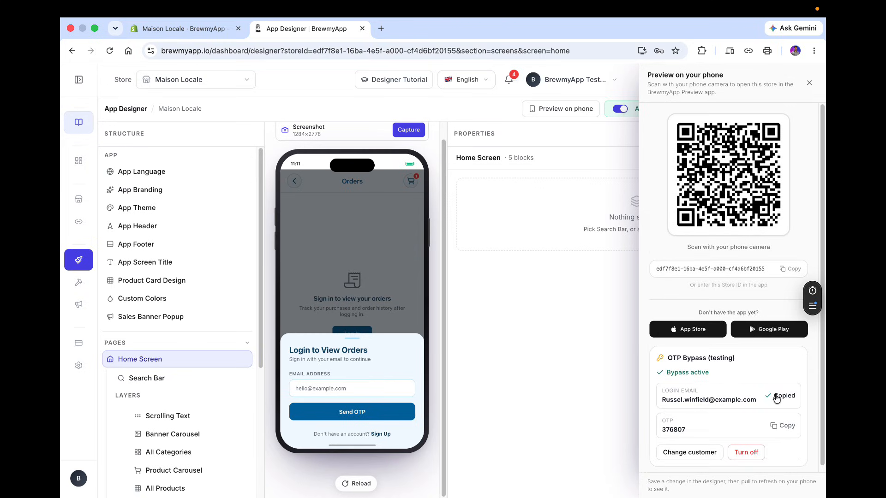
click(350, 391)
key(ctrl+v)
key(Return)
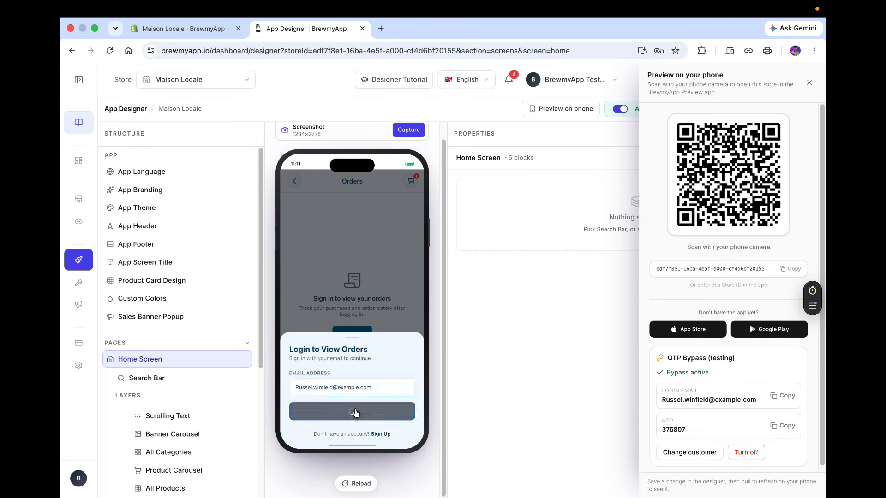
click(783, 425)
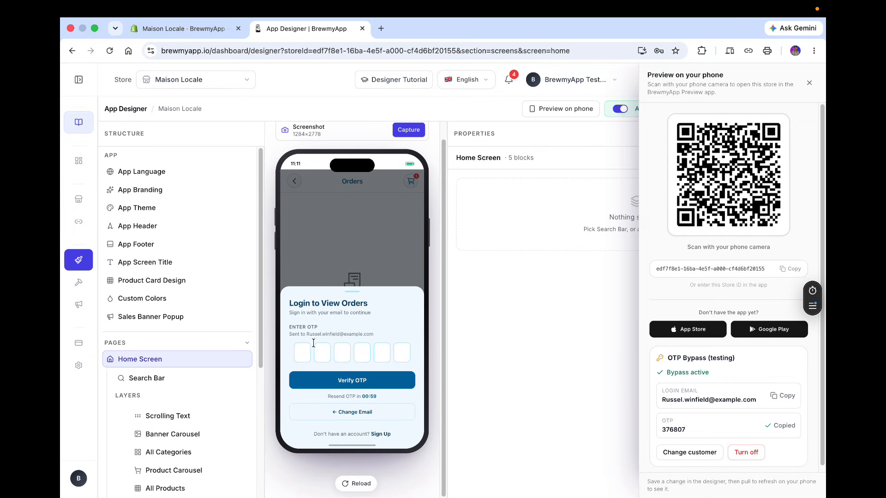
click(303, 352)
key(ctrl+v)
click(344, 380)
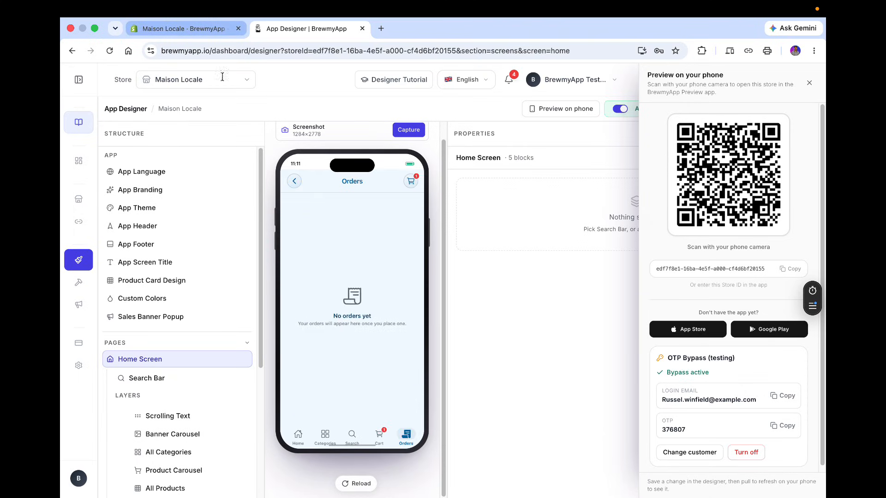
From the preview's cart, close the phone panel, proceed to checkout and open the checkout in a new tab.
click(379, 436)
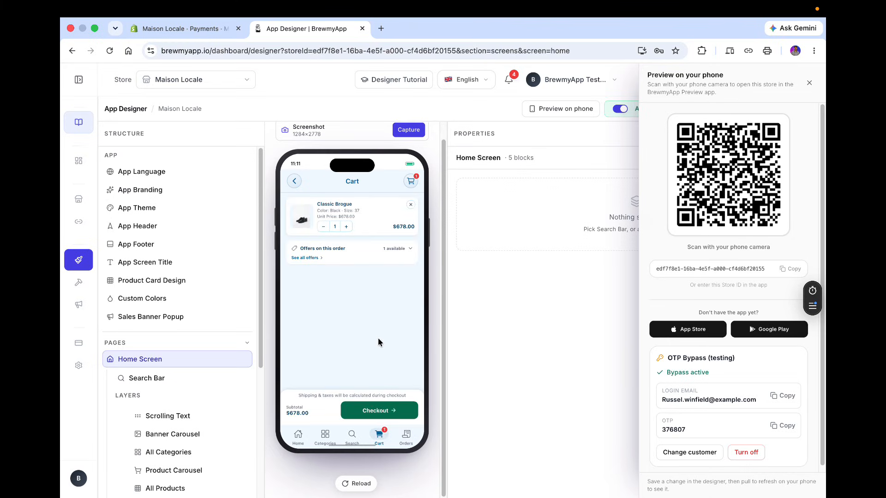
click(809, 83)
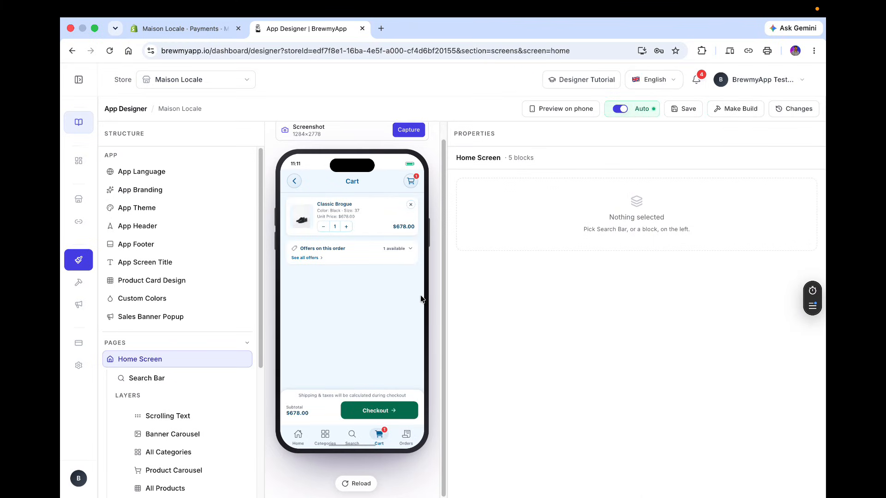
click(359, 412)
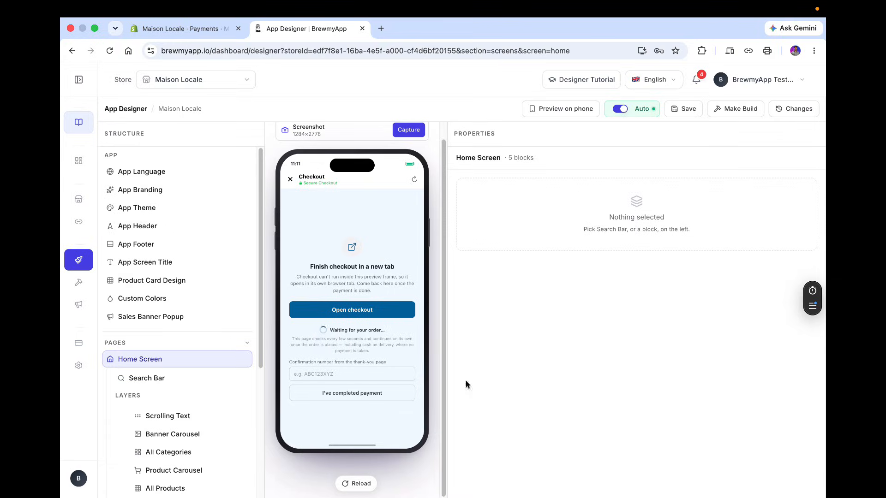
click(331, 312)
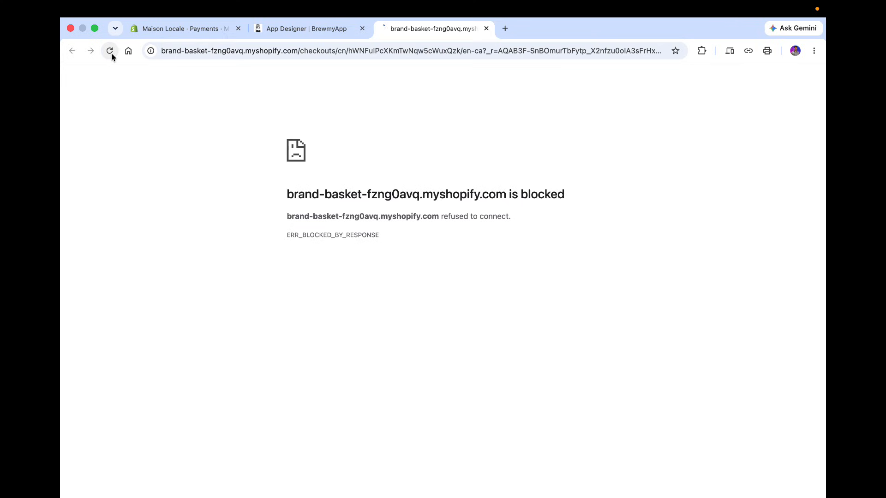
Copy the blocked checkout page's address, load it in a fresh browser tab and close the blocked tab.
click(304, 55)
click(303, 55)
click(303, 56)
click(406, 49)
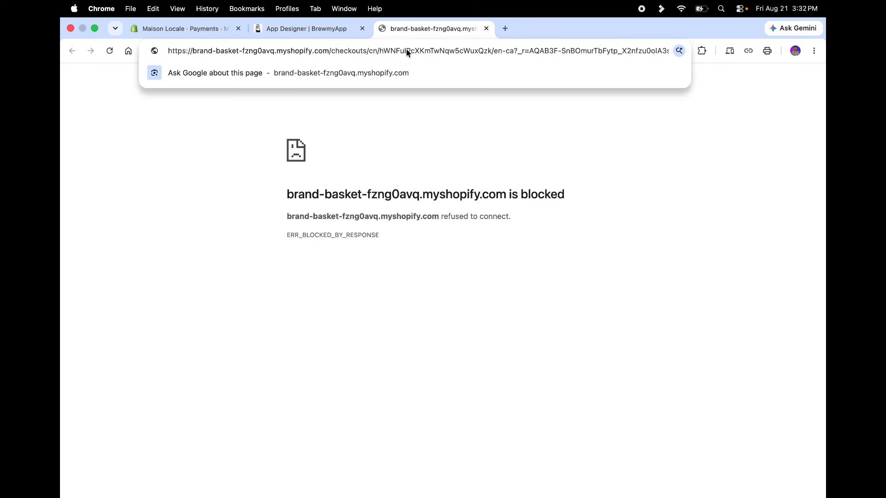
key(super+a)
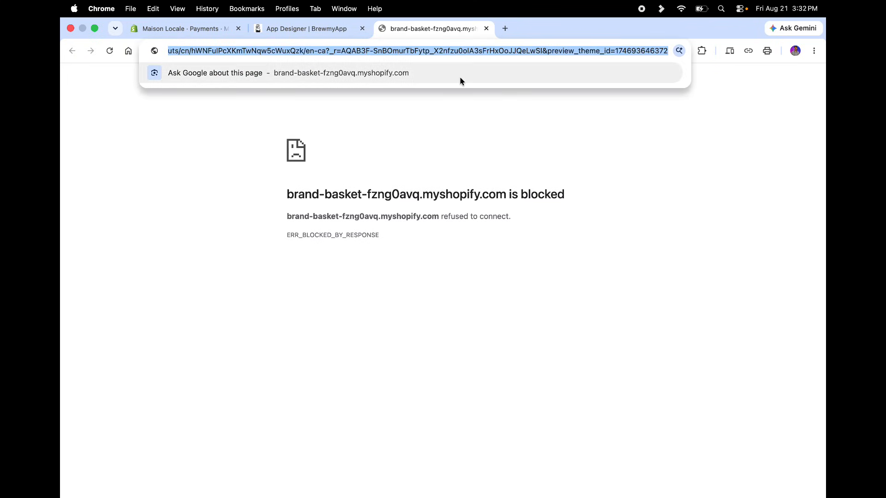
key(super+c)
click(505, 28)
key(super+v)
key(Return)
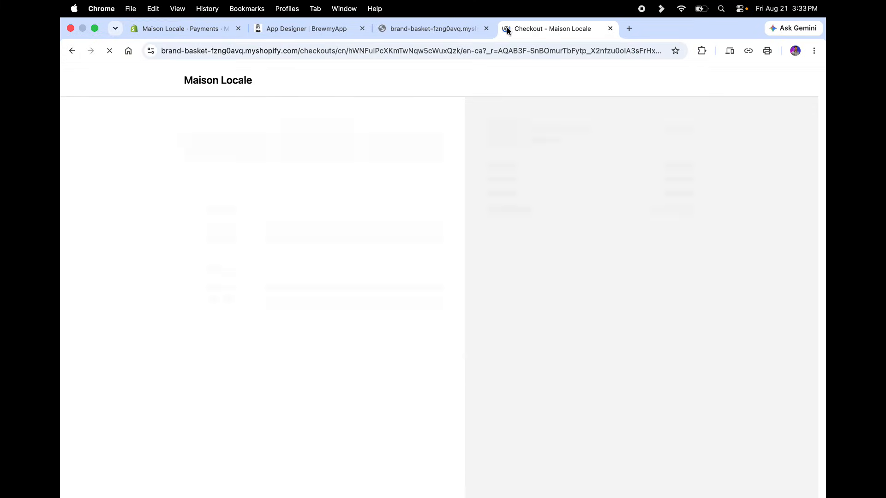
click(486, 28)
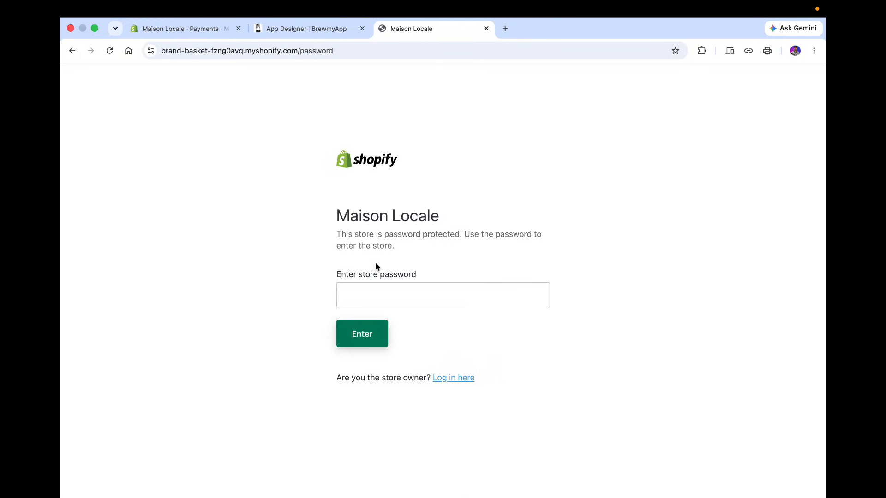
Enter the store password to unlock the Maison Locale storefront.
click(381, 294)
text(••)
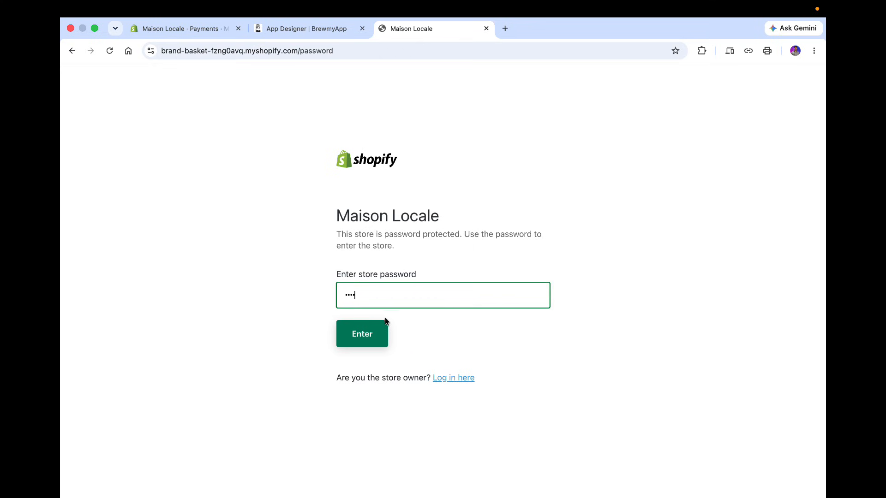
text(••)
click(377, 336)
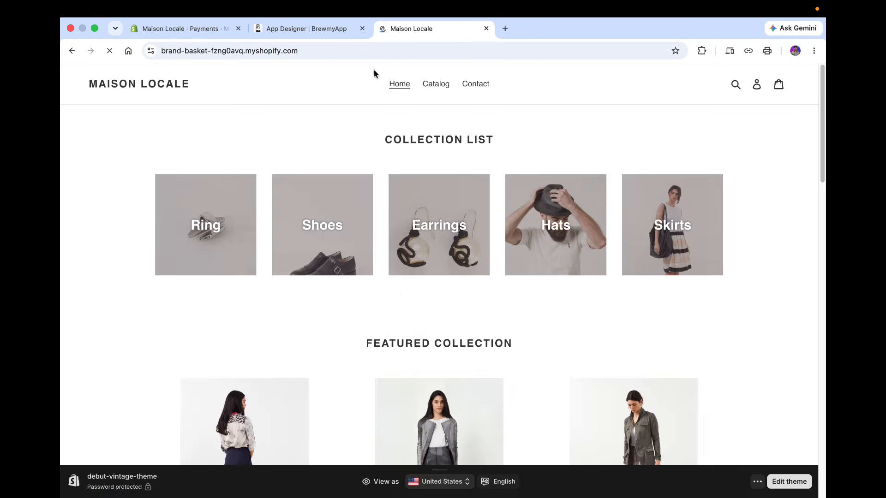
Paste the checkout address into the storefront tab to reopen the checkout.
click(359, 50)
key(super+v)
key(Return)
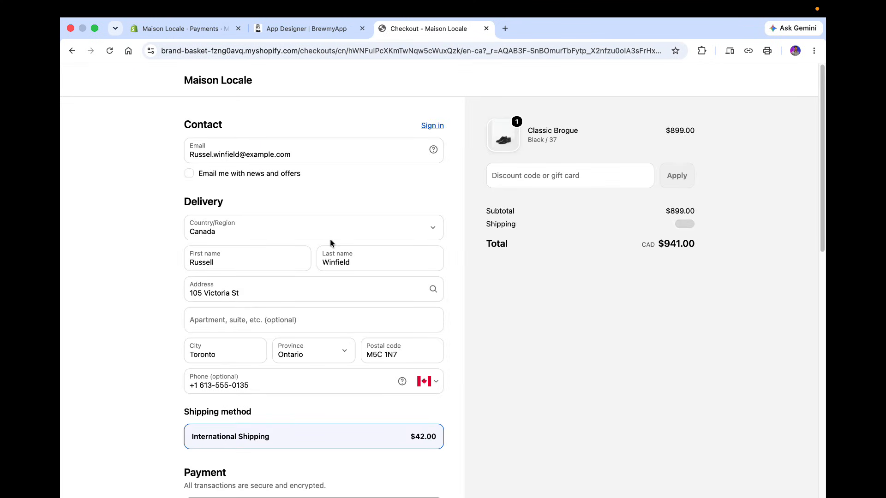
Select Cash on Delivery (COD) as the payment method and place the order with Pay now.
scroll(330, 243, down, 12)
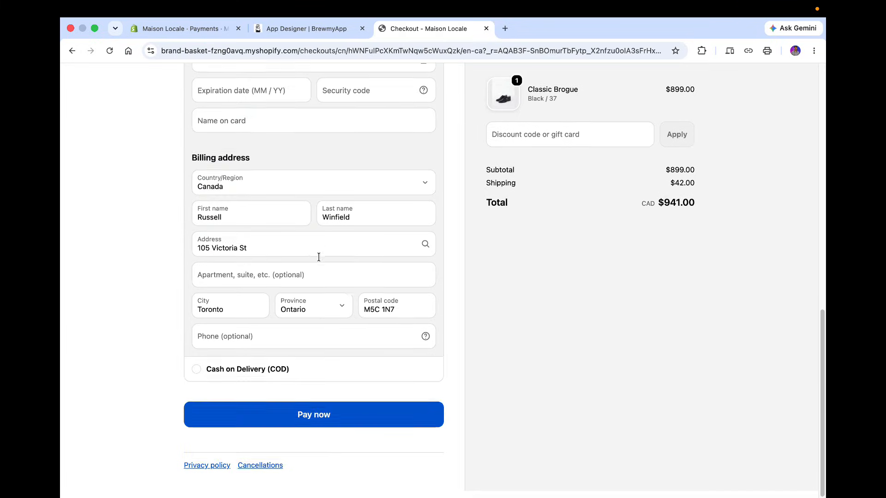
click(290, 375)
scroll(292, 380, up, 4)
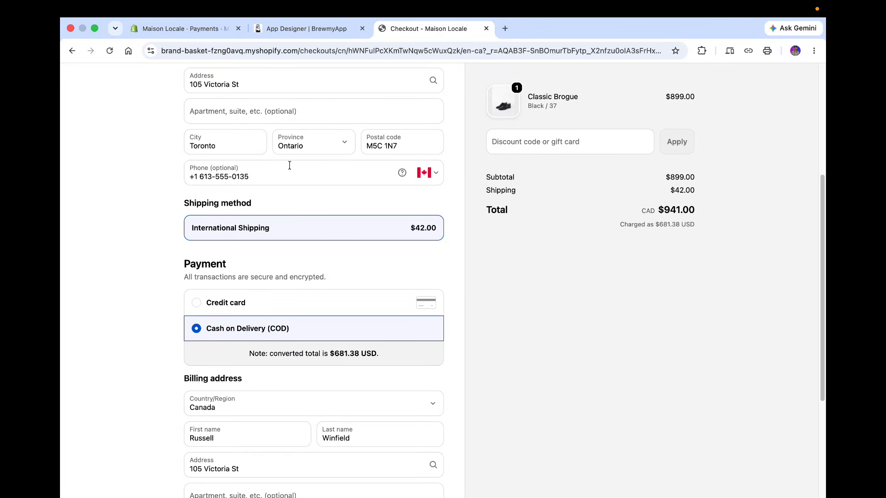
scroll(289, 165, up, 5)
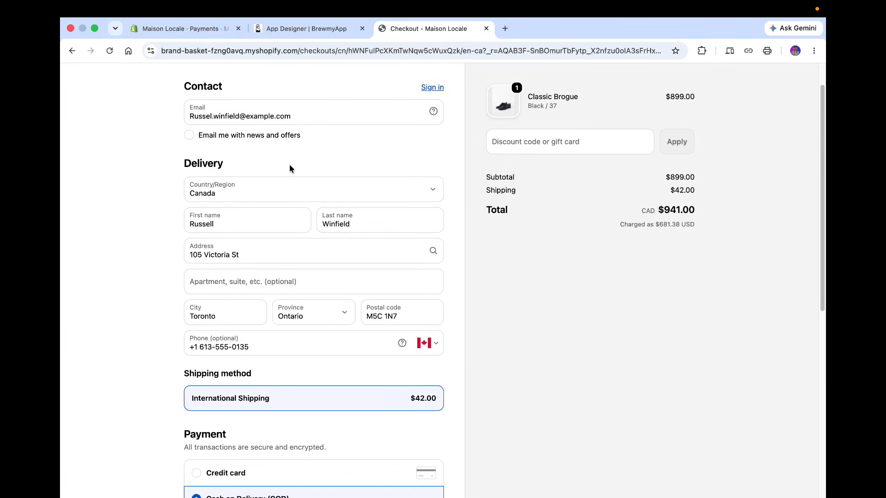
scroll(291, 168, down, 8)
click(332, 421)
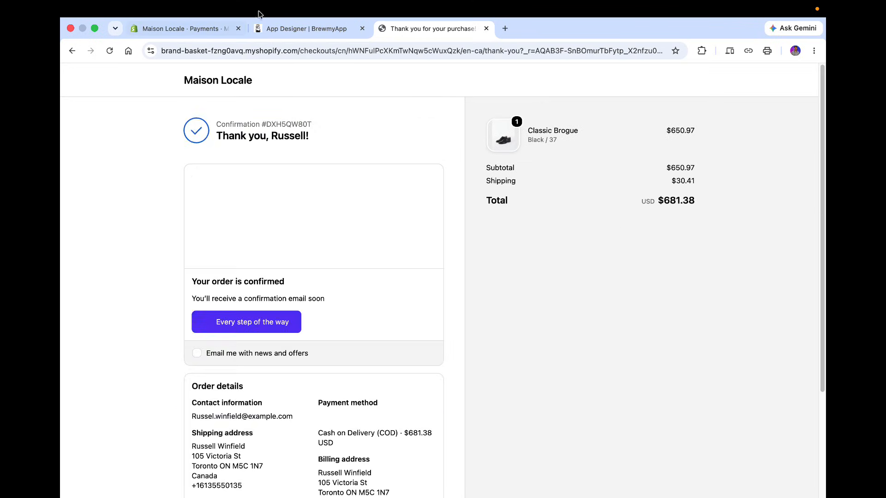
Return to the designer and open order #1001's details in the preview's Orders tab.
click(309, 28)
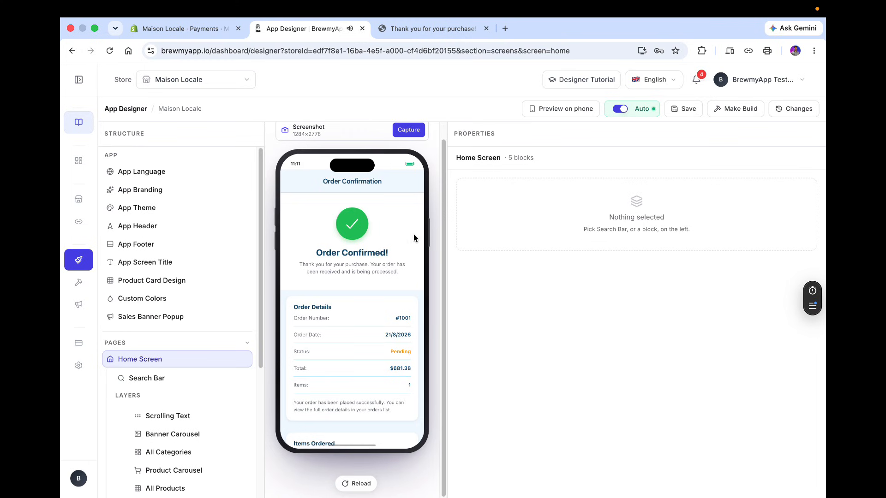
click(552, 110)
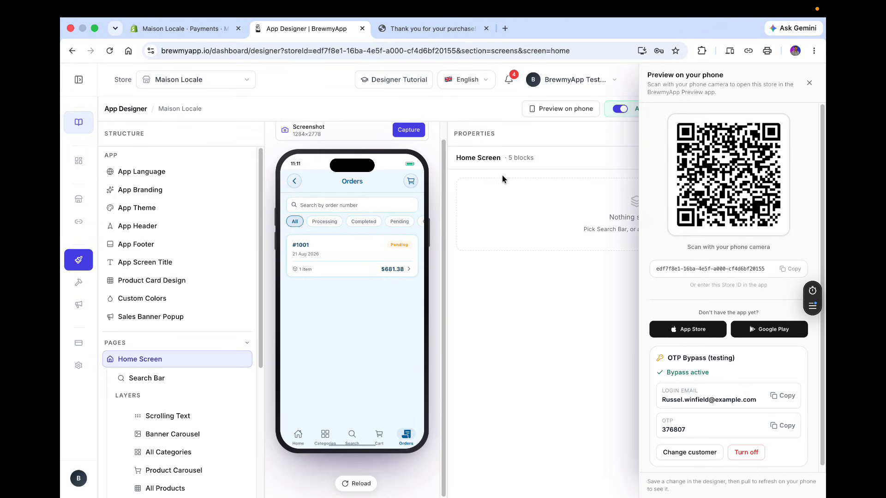
click(809, 83)
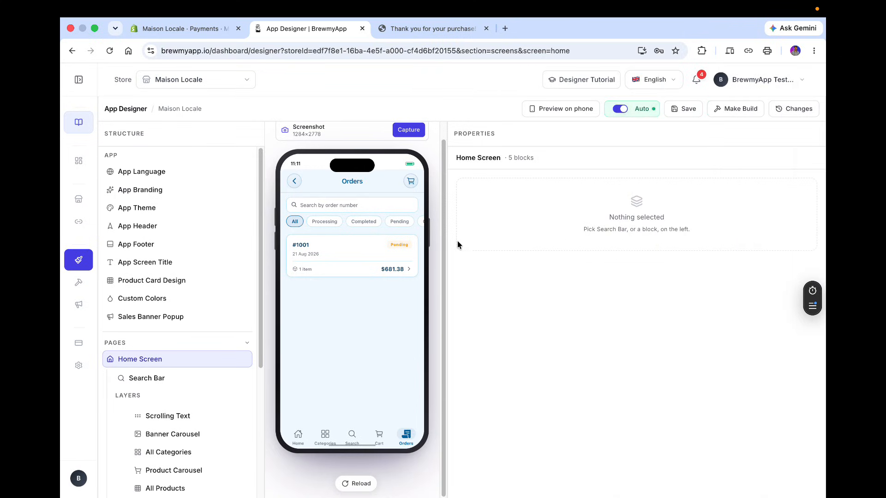
click(405, 263)
scroll(348, 325, down, 5)
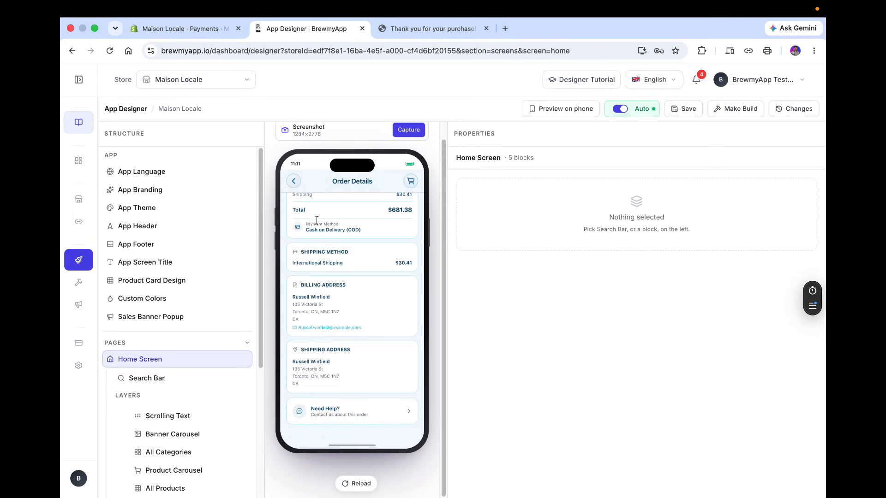
Browse the preview's Search, Cart and Categories tabs, dismissing the inactivity prompt, and return to the home screen.
click(295, 182)
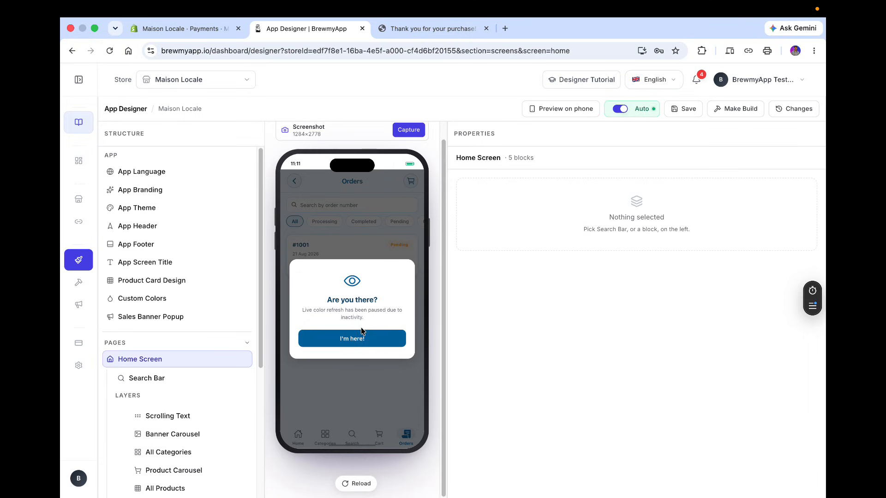
click(364, 339)
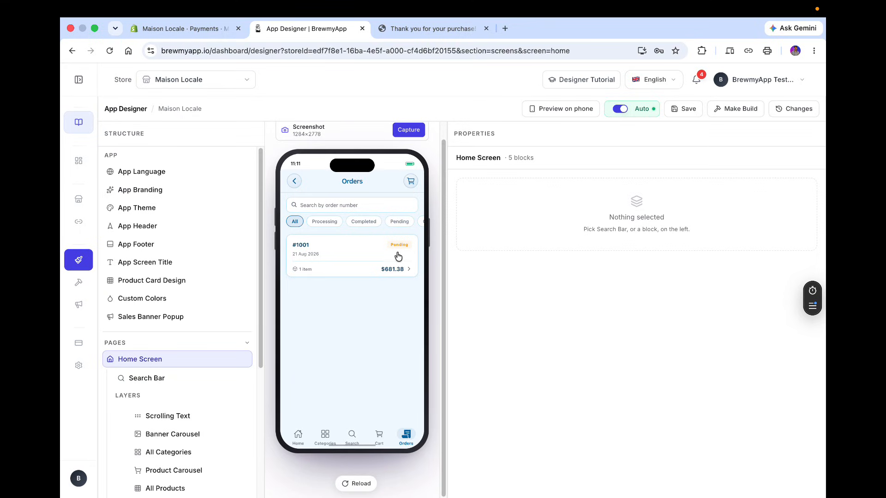
click(377, 440)
click(352, 439)
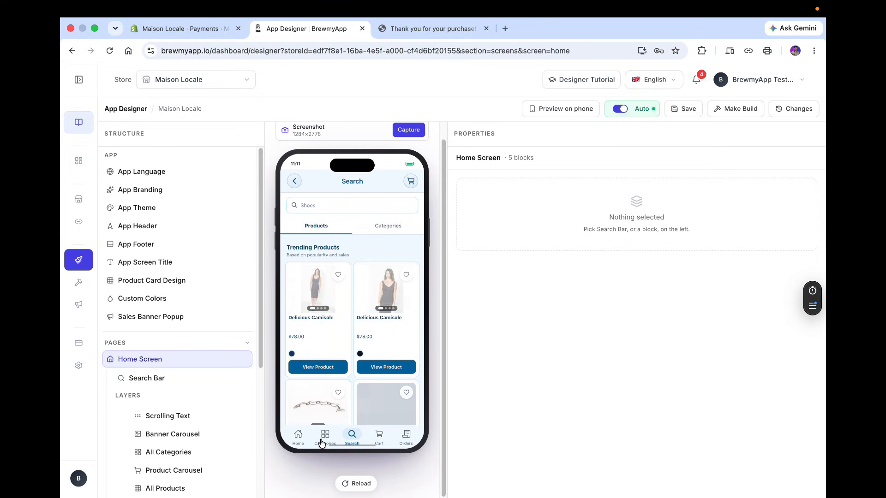
click(377, 440)
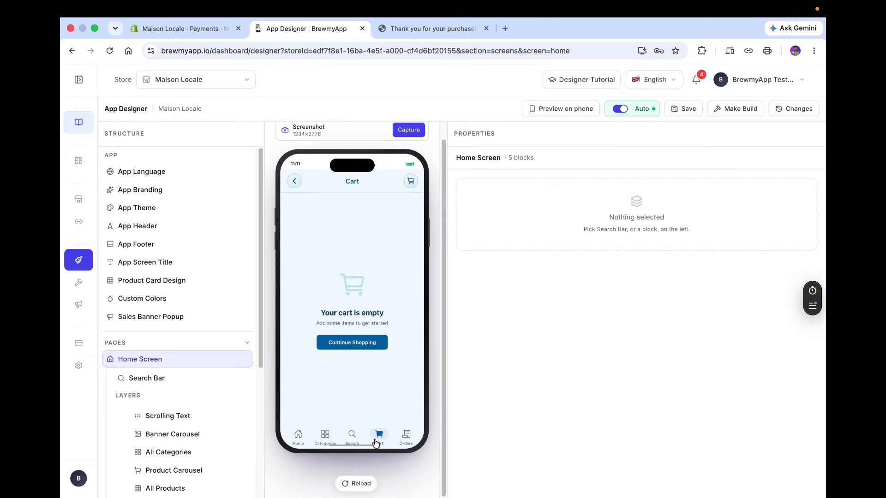
click(352, 438)
click(325, 438)
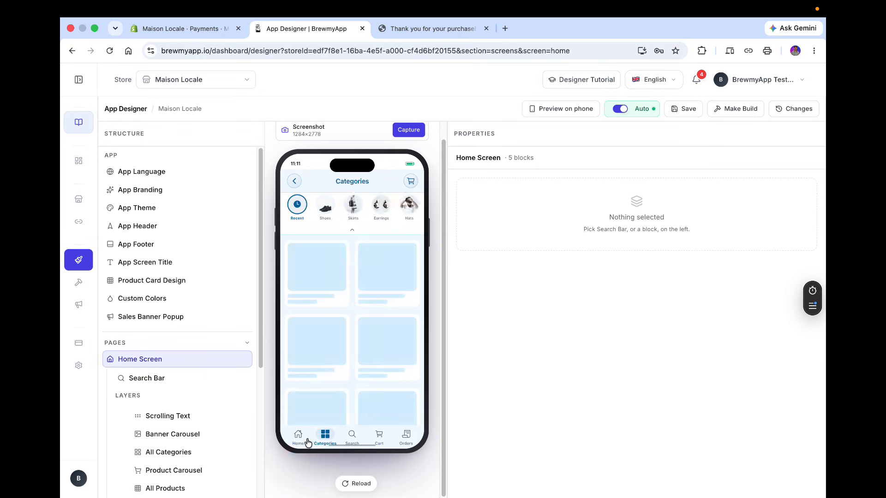
click(301, 439)
click(325, 438)
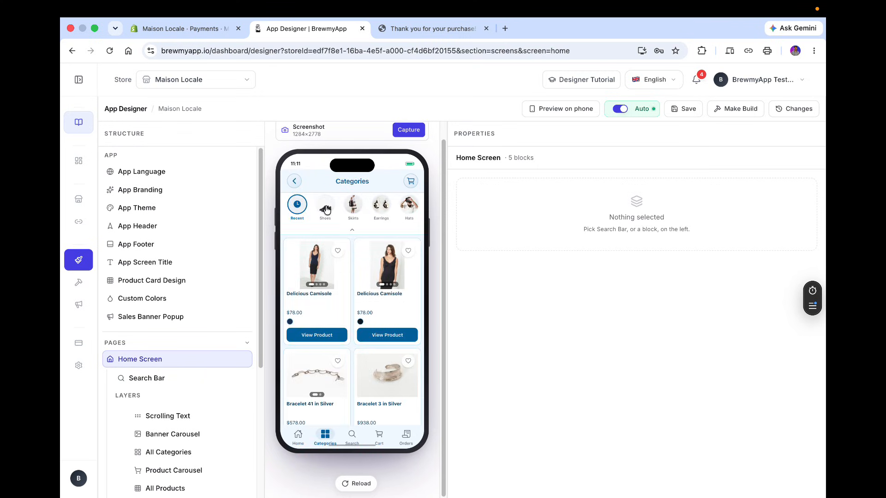
click(294, 182)
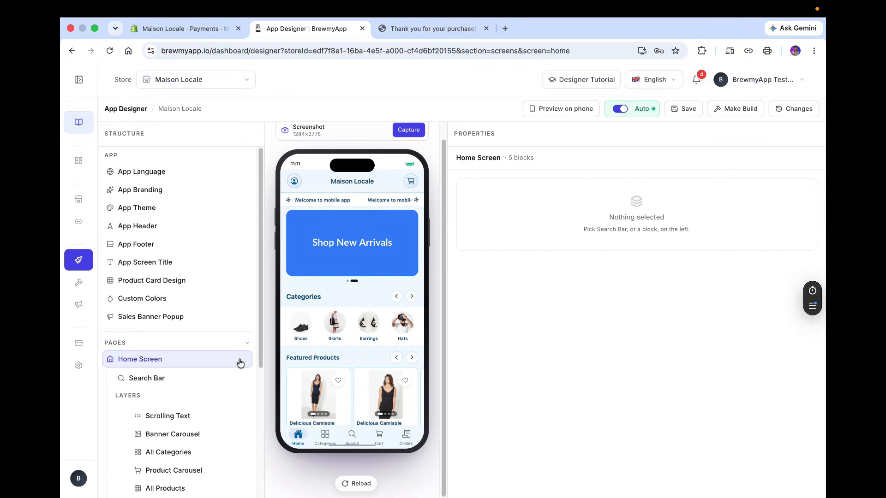
On the Builds page, start creating a new app for the Maison Locale store and open its plans.
scroll(240, 363, down, 1)
scroll(240, 363, down, 5)
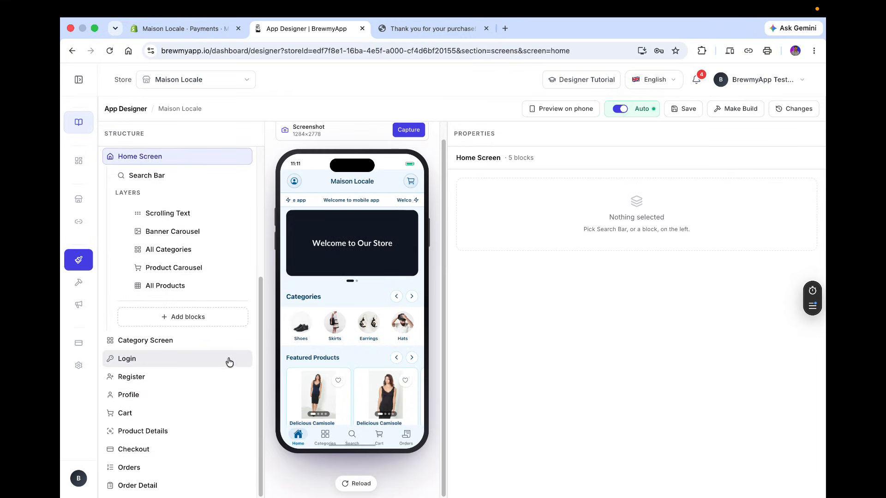
click(67, 283)
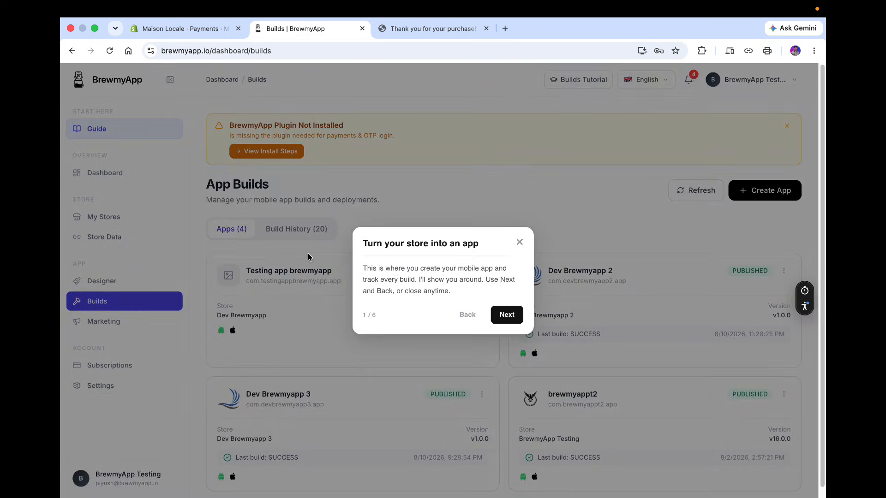
click(519, 243)
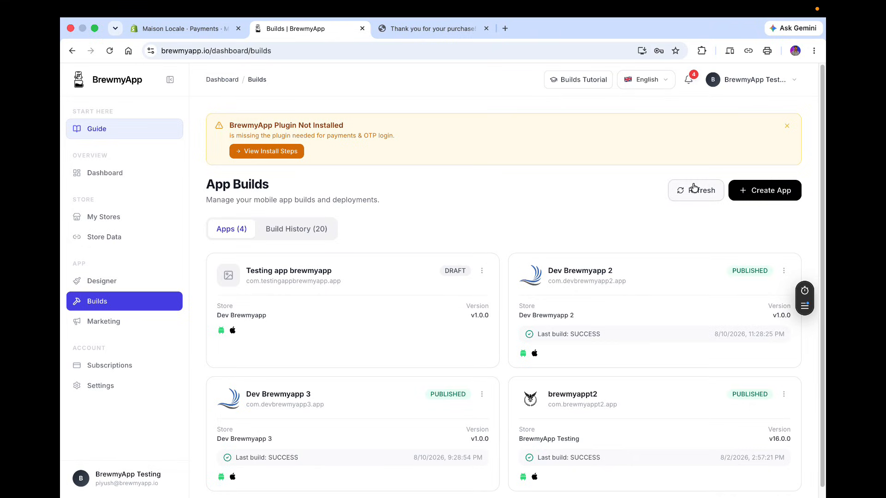
click(743, 192)
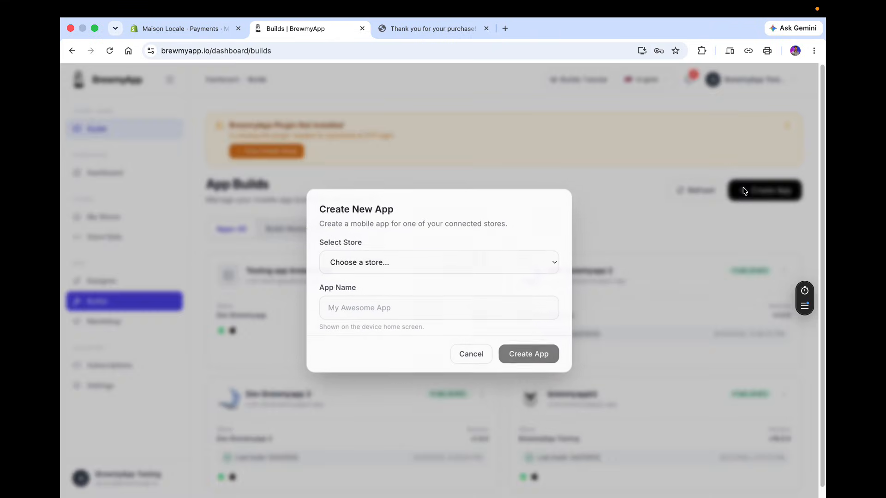
click(410, 269)
click(411, 271)
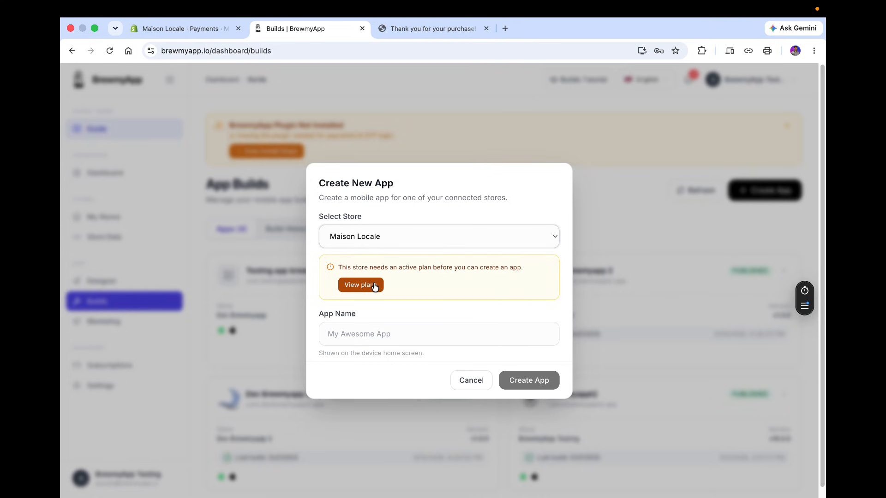
click(375, 286)
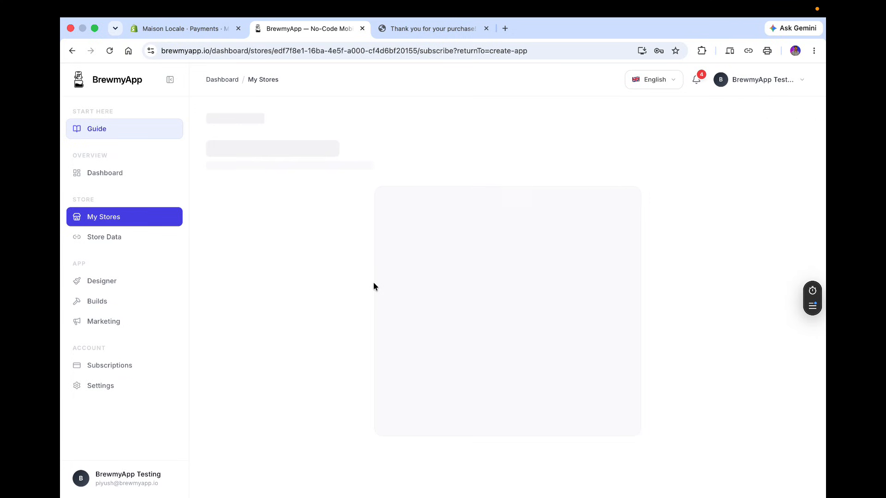
Subscribe the Maison Locale store to the yearly Pro Plan in test mode and approve the charge.
scroll(531, 290, down, 1)
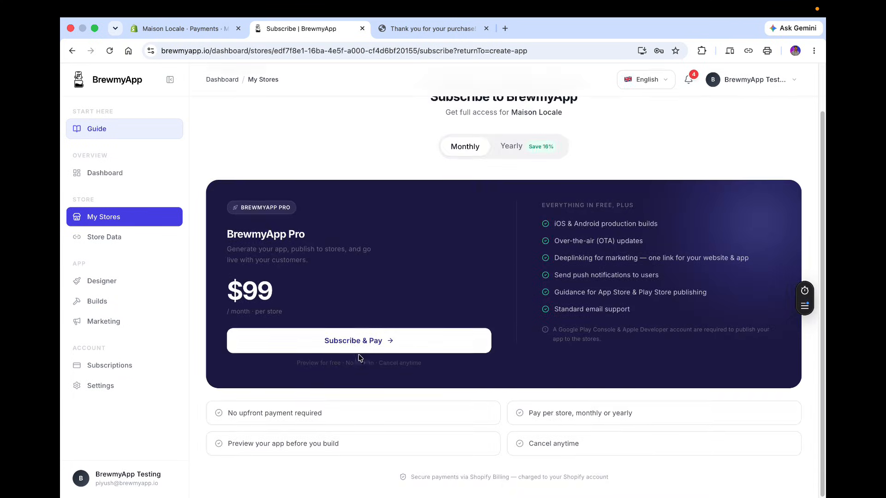
click(408, 344)
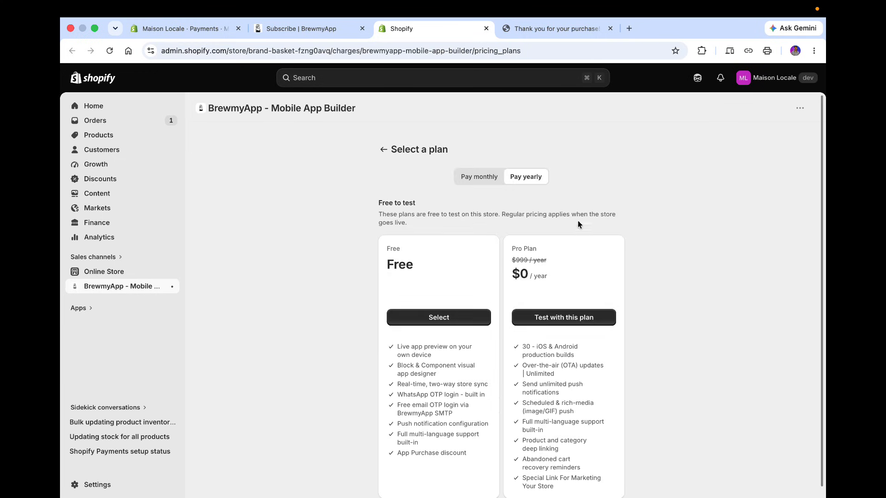
drag(507, 248, 569, 289)
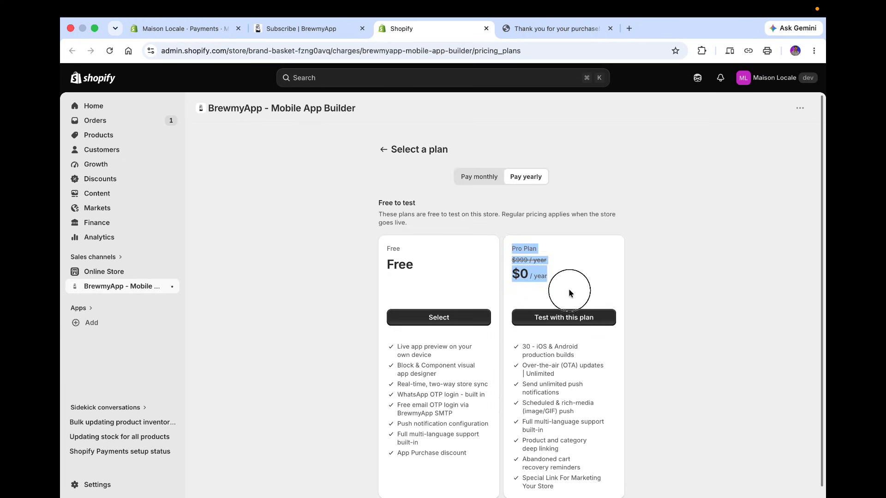
click(569, 291)
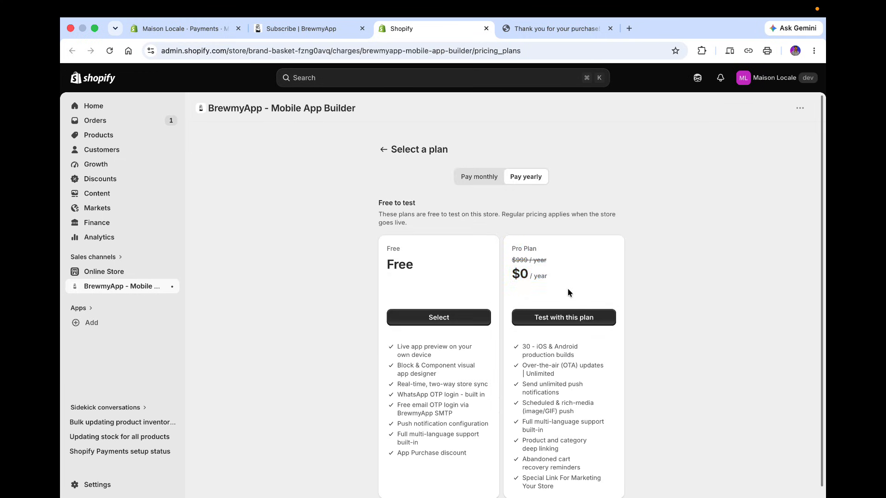
click(563, 320)
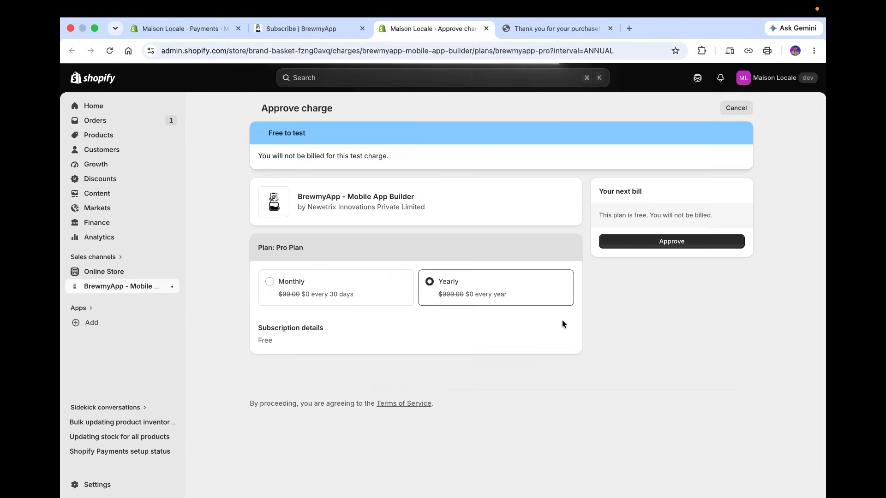
click(658, 241)
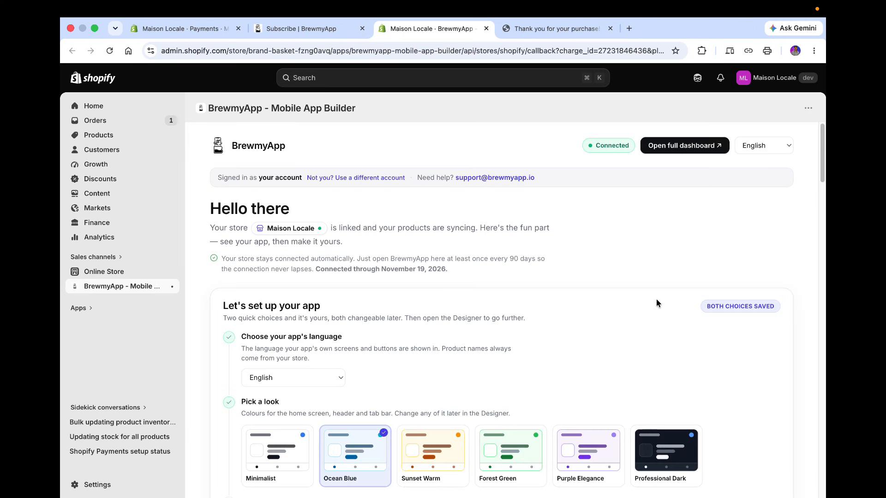
Go to the Builds page through the Build & publish quick action.
scroll(656, 303, down, 20)
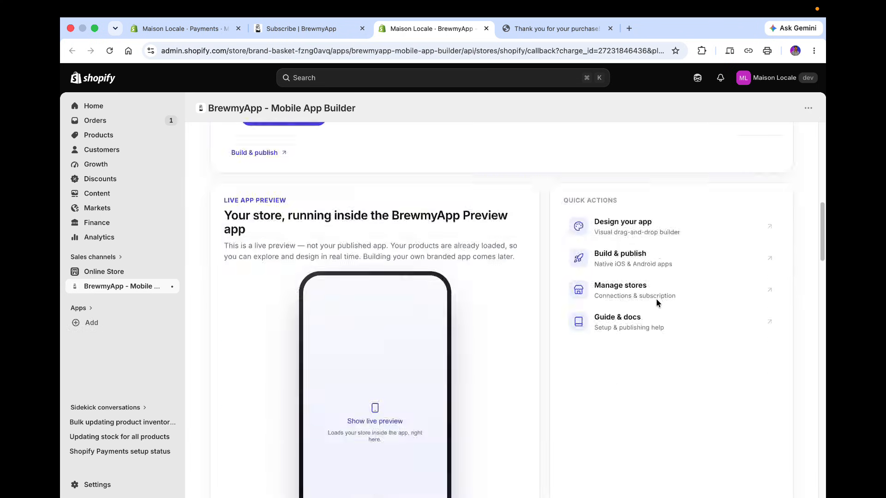
scroll(539, 238, up, 8)
scroll(540, 238, up, 5)
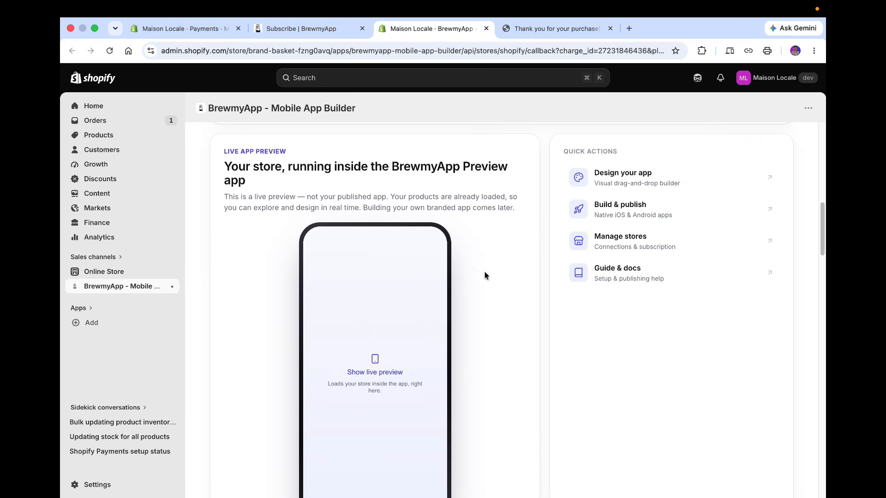
click(639, 218)
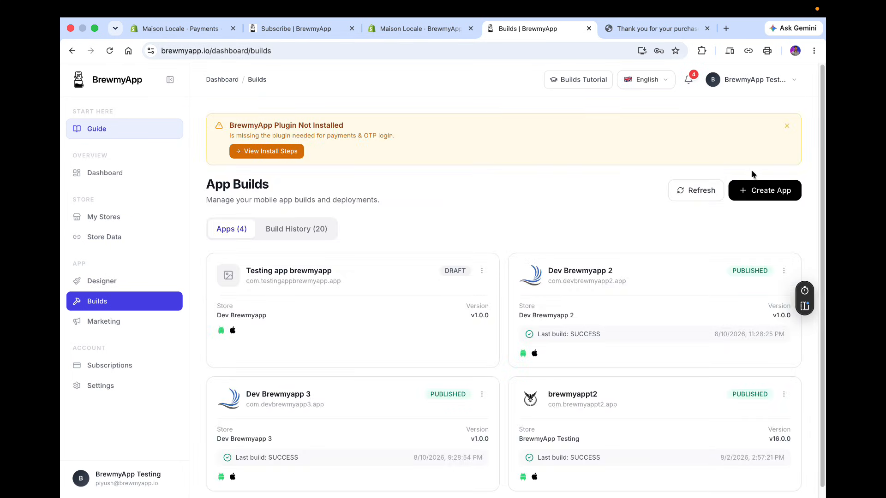
Try to create a new app for the Maison Locale store, then reload the Builds page.
click(766, 190)
click(396, 262)
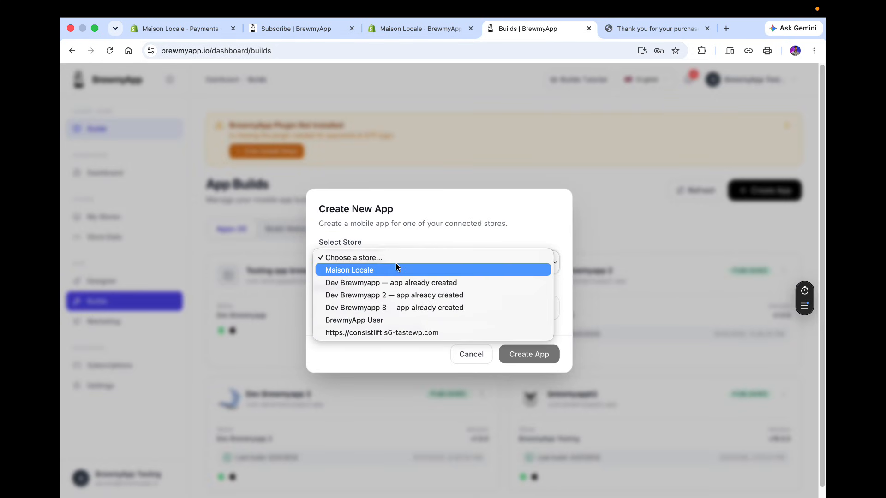
click(396, 267)
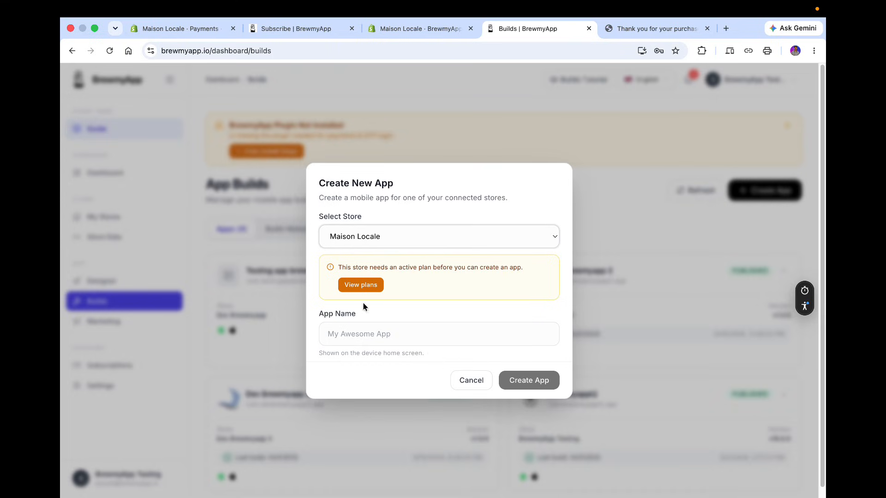
drag(339, 268, 402, 280)
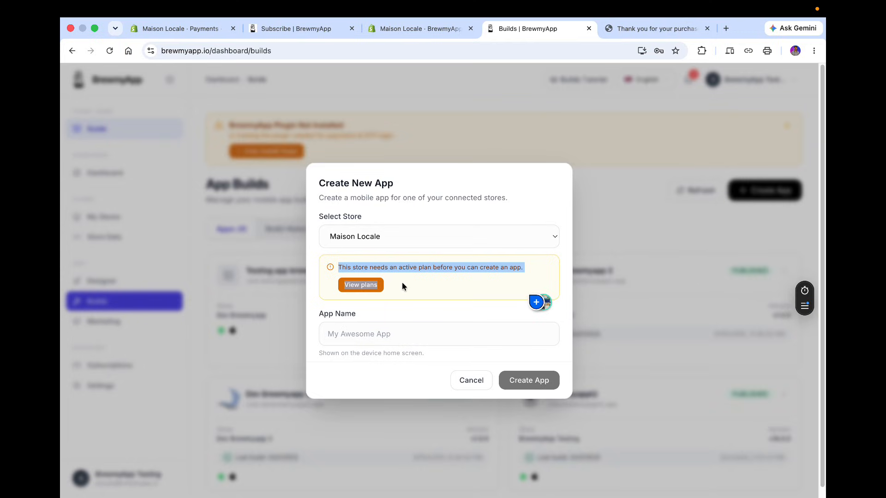
click(402, 286)
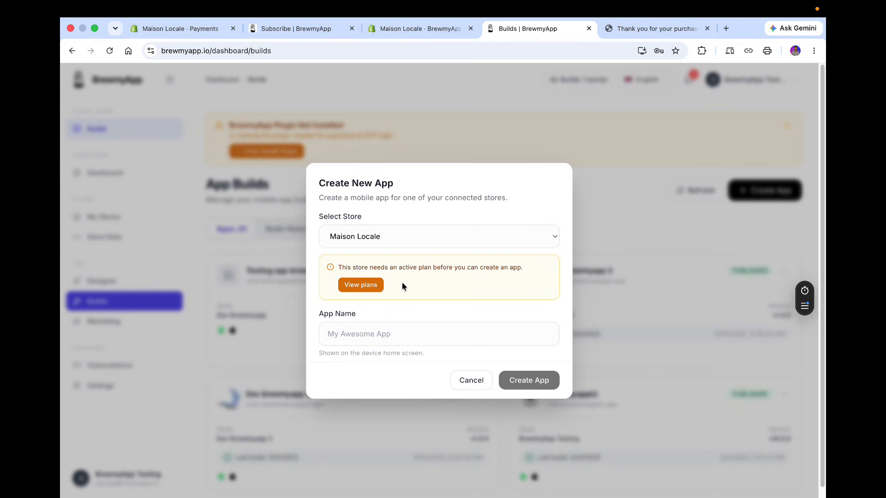
key(super+r)
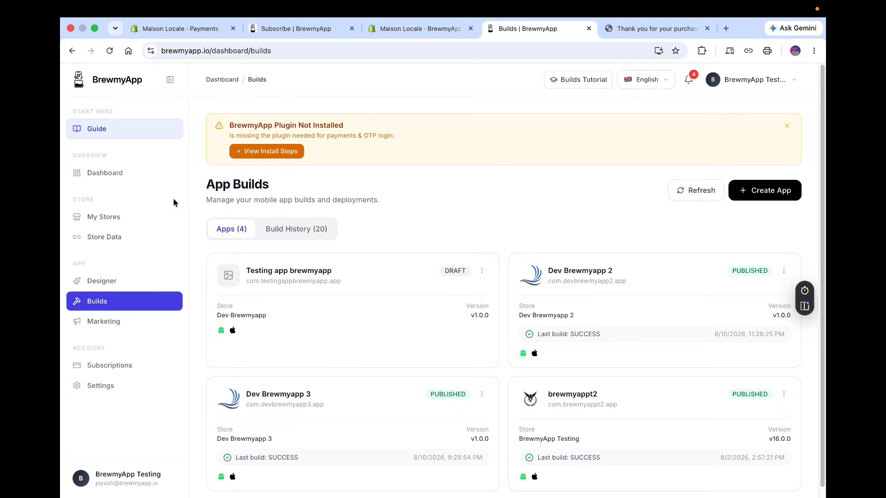
Open the Maison Locale store details and inspect its connection, store data and setup sections.
click(138, 217)
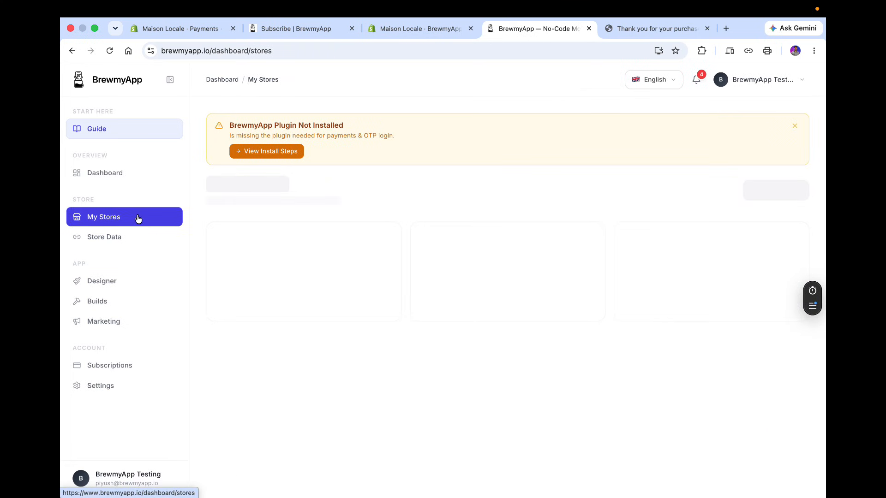
click(331, 331)
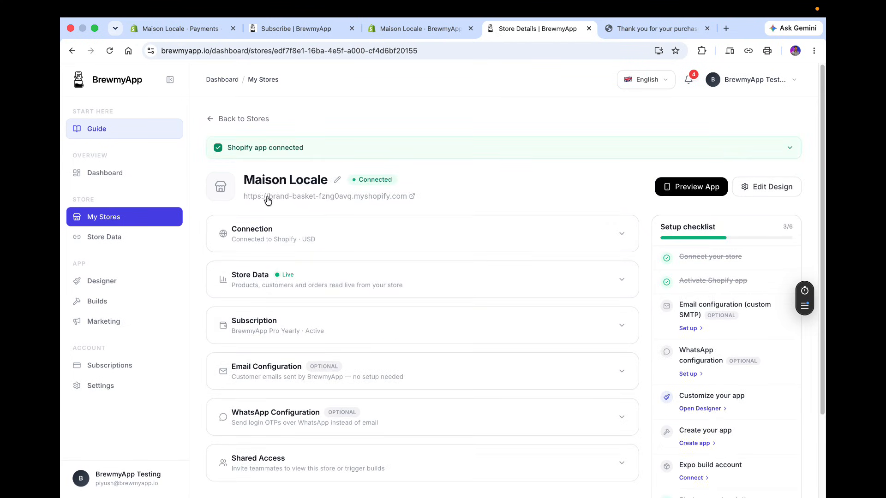
scroll(428, 305, down, 2)
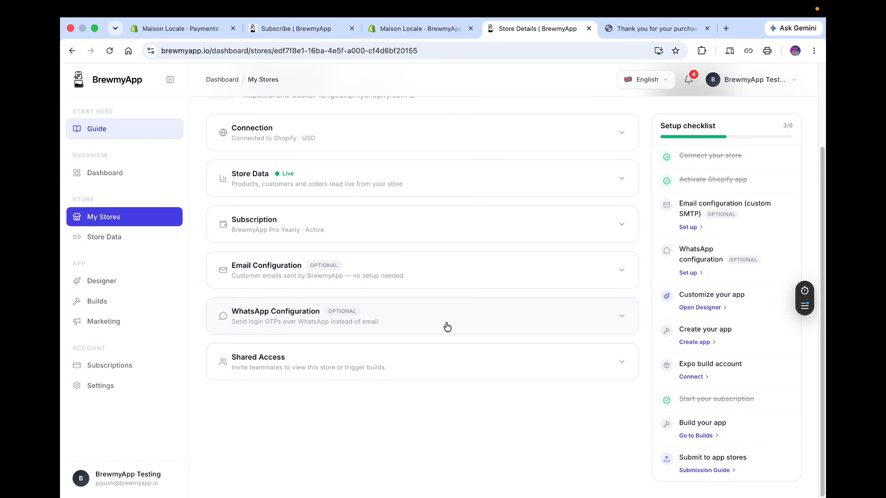
scroll(447, 327, up, 4)
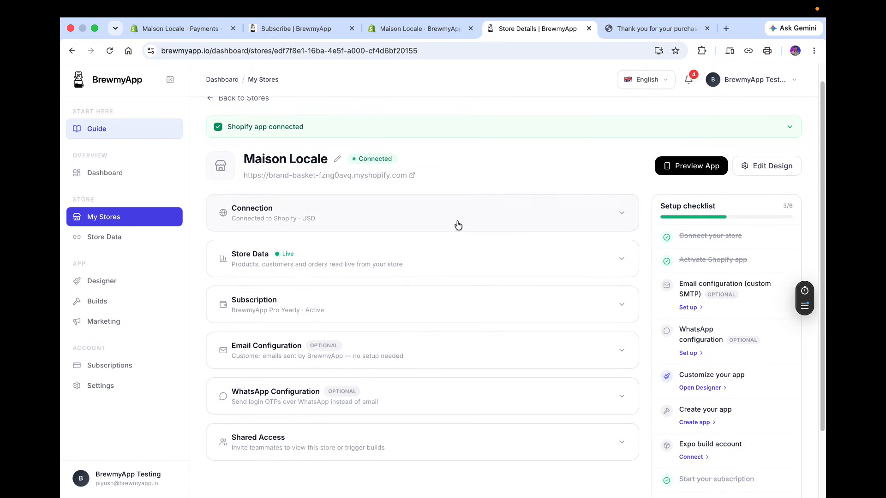
scroll(458, 225, up, 1)
click(567, 153)
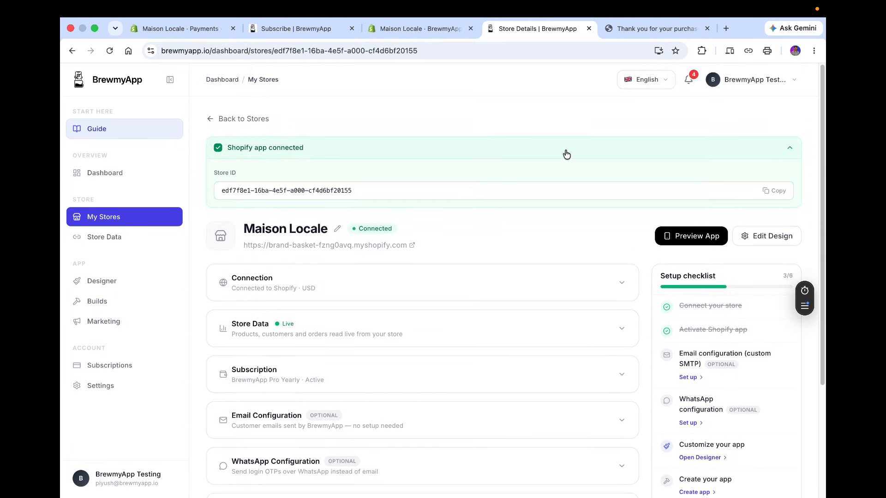
click(567, 153)
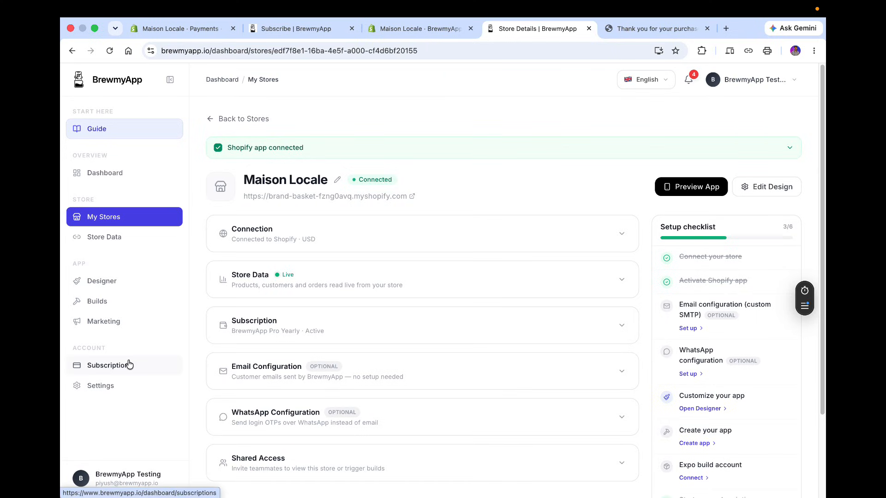
click(348, 240)
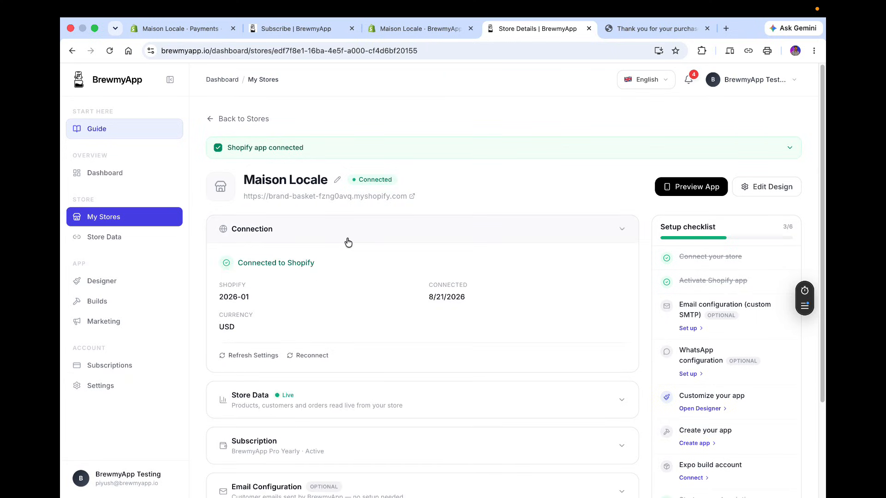
click(329, 390)
scroll(330, 386, down, 4)
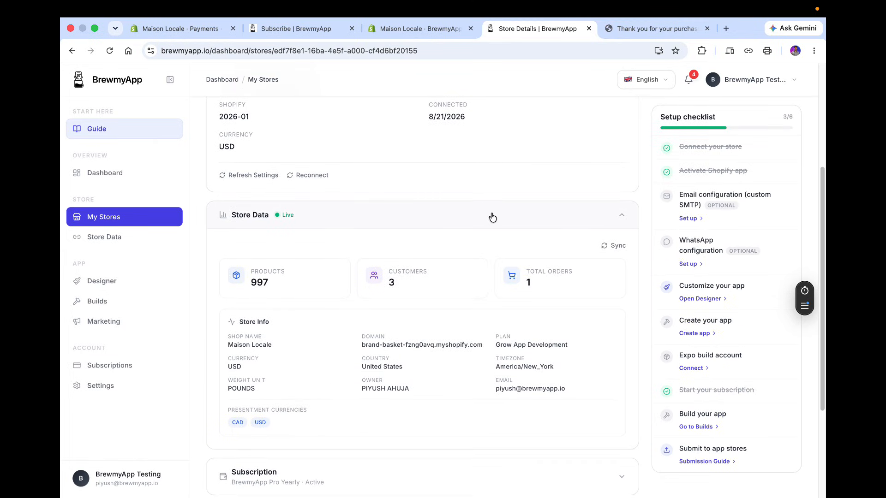
click(491, 212)
scroll(323, 295, up, 2)
Open the Subscriptions page, reload it, and review the Maison Locale subscription.
click(122, 370)
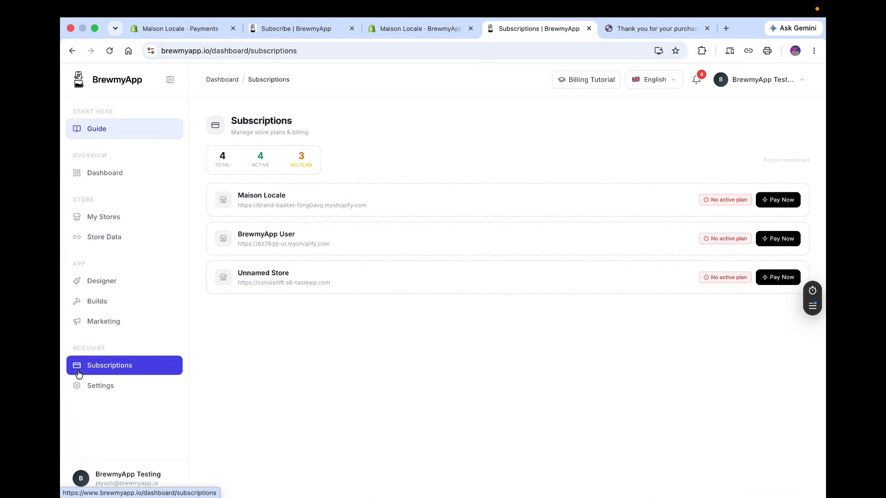
key(super+r)
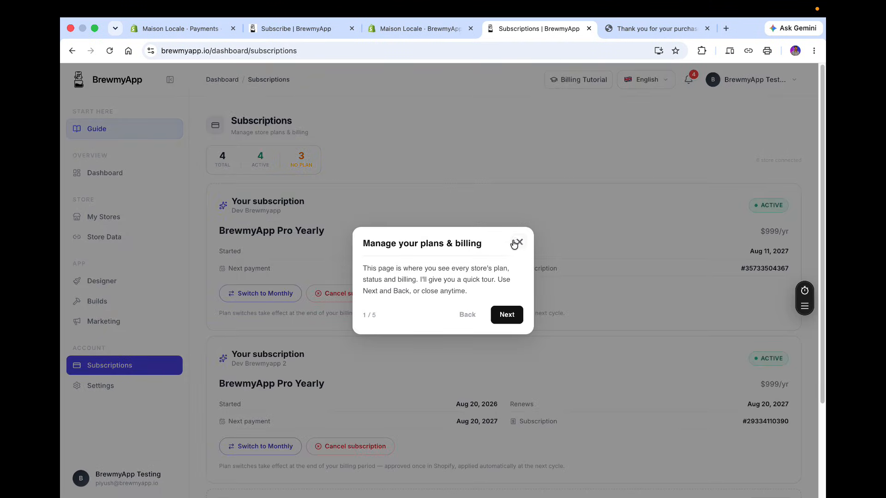
click(516, 243)
scroll(709, 453, down, 1)
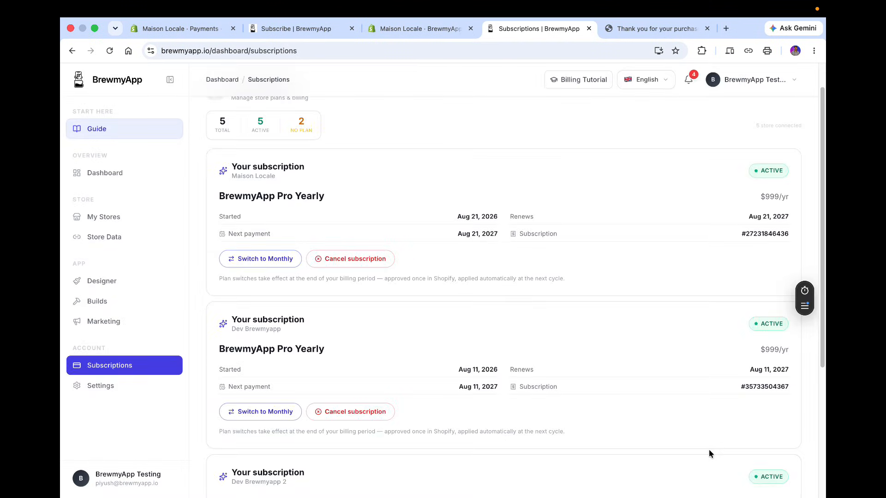
scroll(491, 398, up, 1)
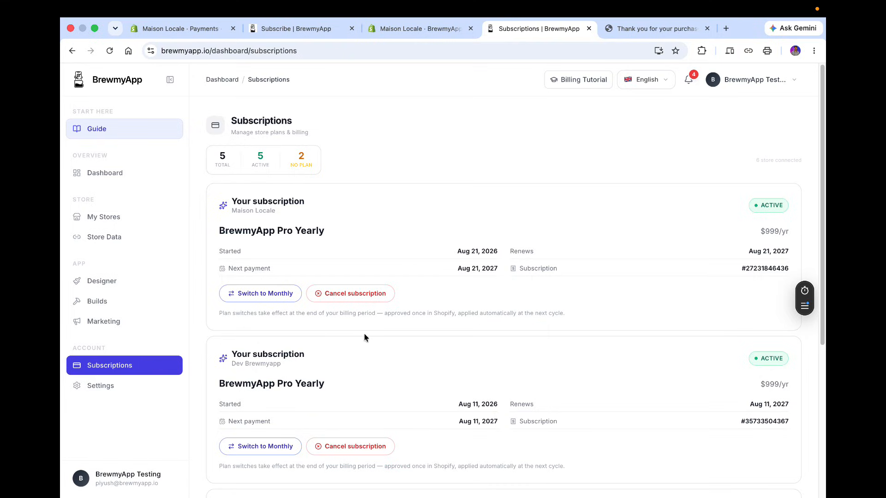
Create a new app named Maison Locale for the Maison Locale store from the Builds page.
click(123, 301)
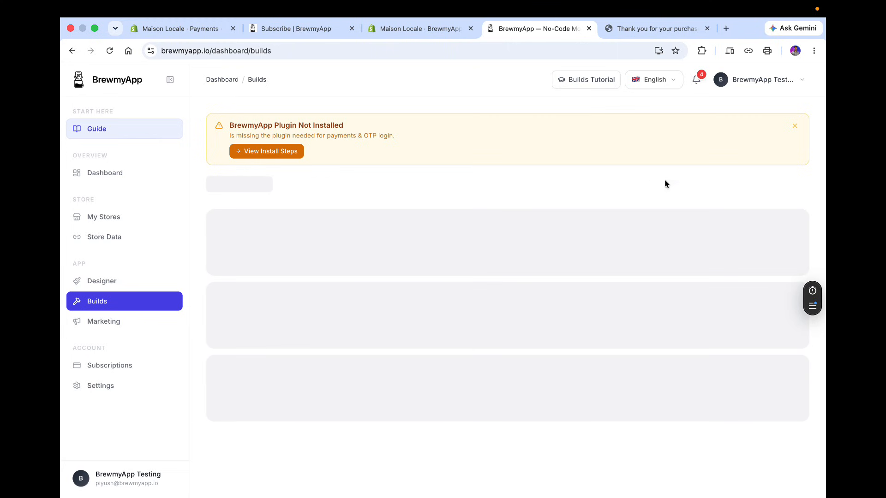
click(781, 190)
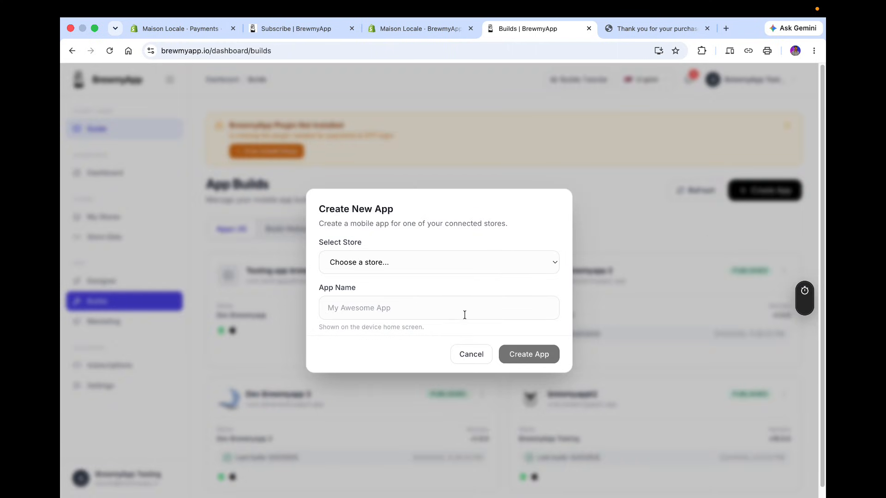
click(428, 266)
click(425, 271)
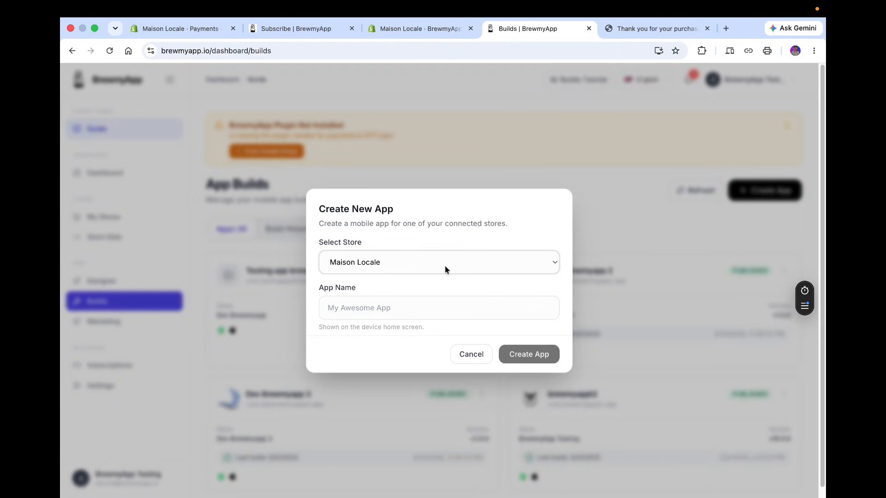
click(424, 306)
text(Ma)
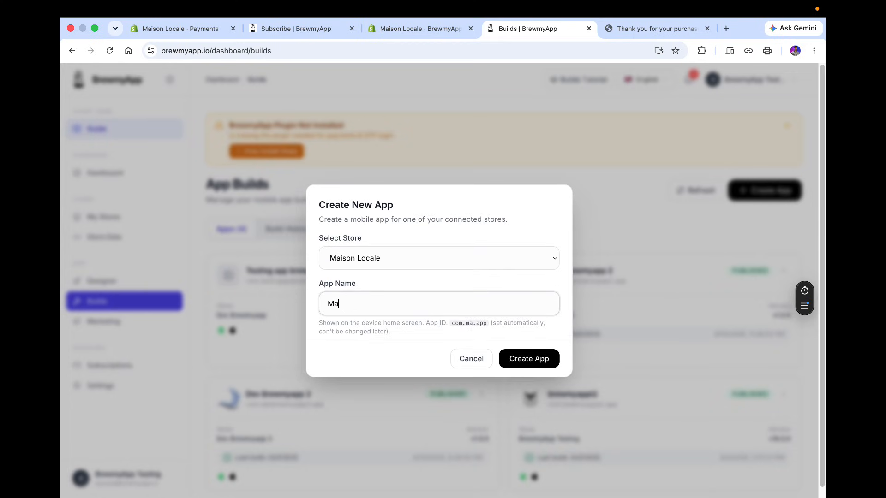
text(ison Loca)
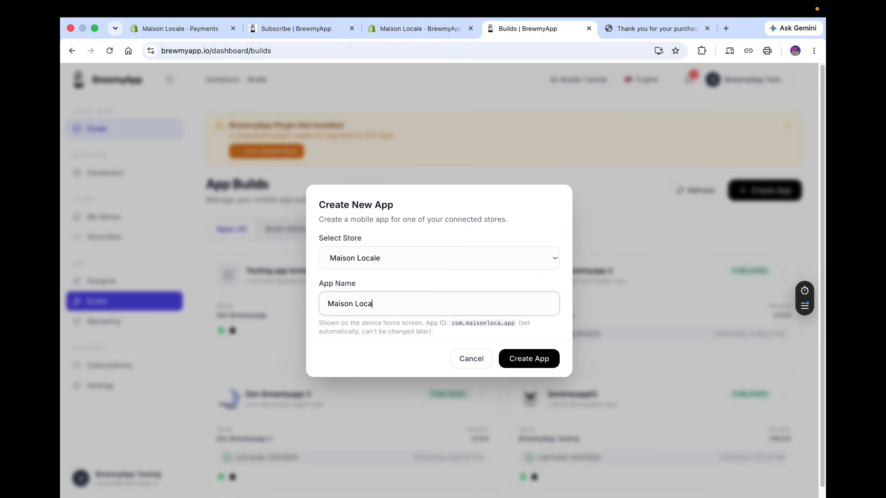
text(le)
click(534, 363)
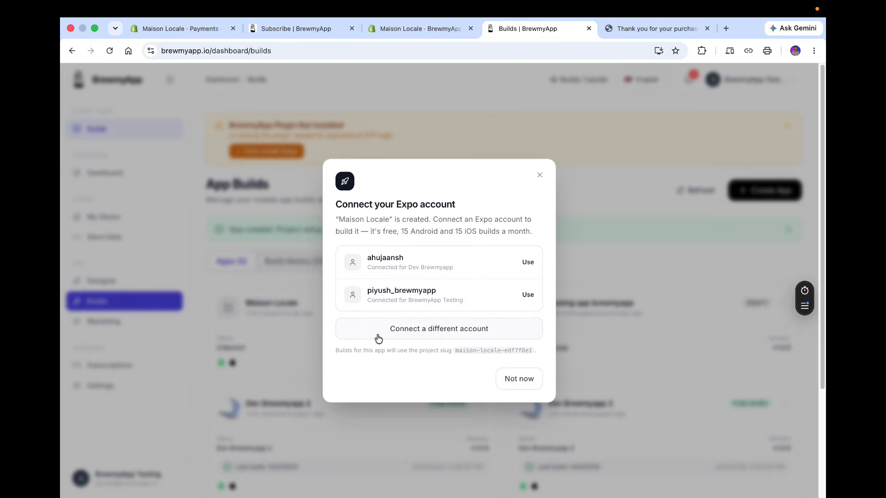
Choose to connect a different Expo account and clear the autofilled account name and access token fields.
click(378, 337)
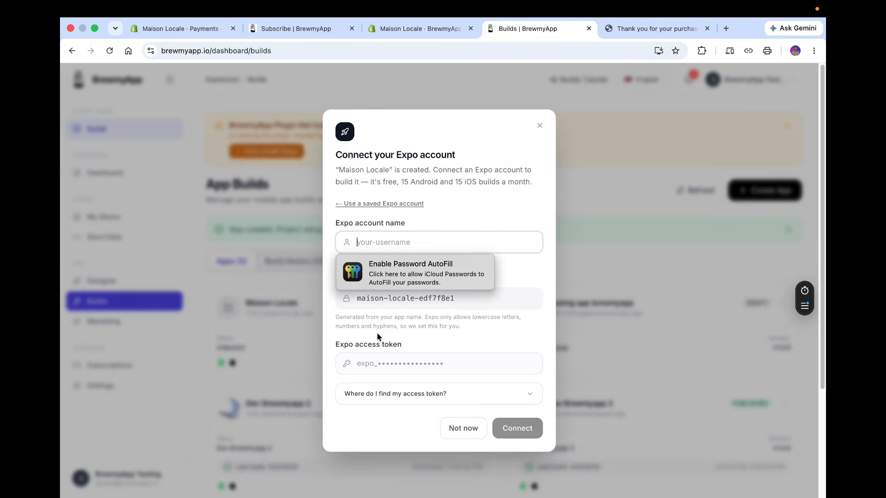
triple_click(460, 238)
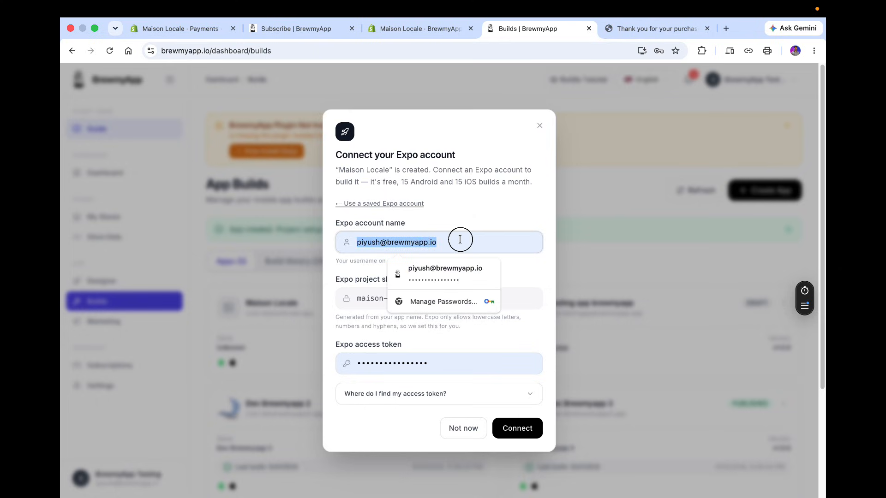
key(BackSpace)
double_click(429, 299)
triple_click(429, 299)
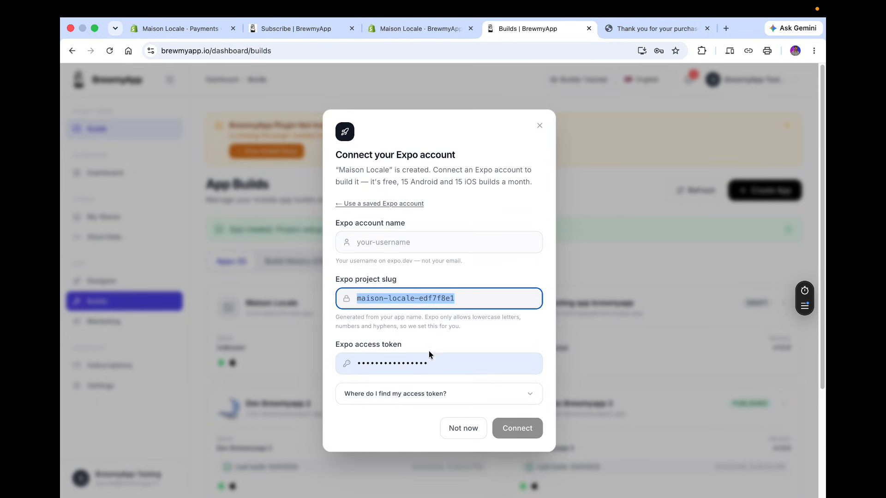
triple_click(428, 363)
key(BackSpace)
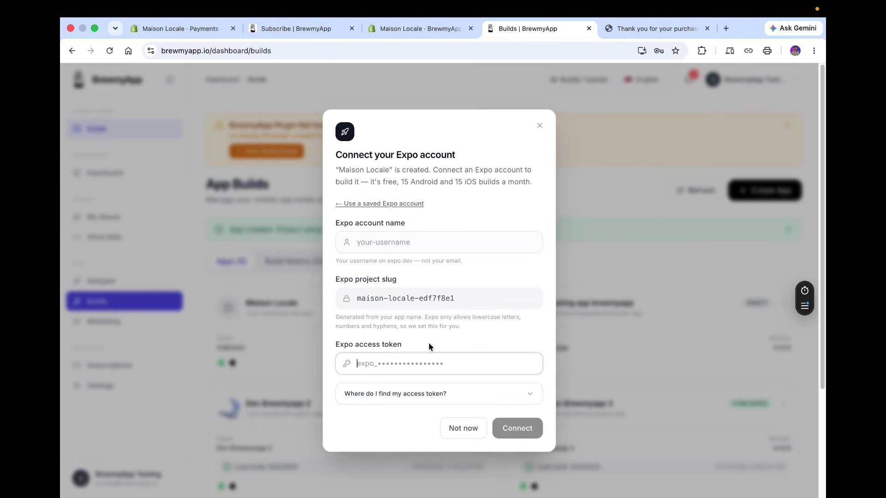
Expand the help on finding the access token and open the expo.dev signup link.
click(424, 395)
scroll(423, 393, down, 2)
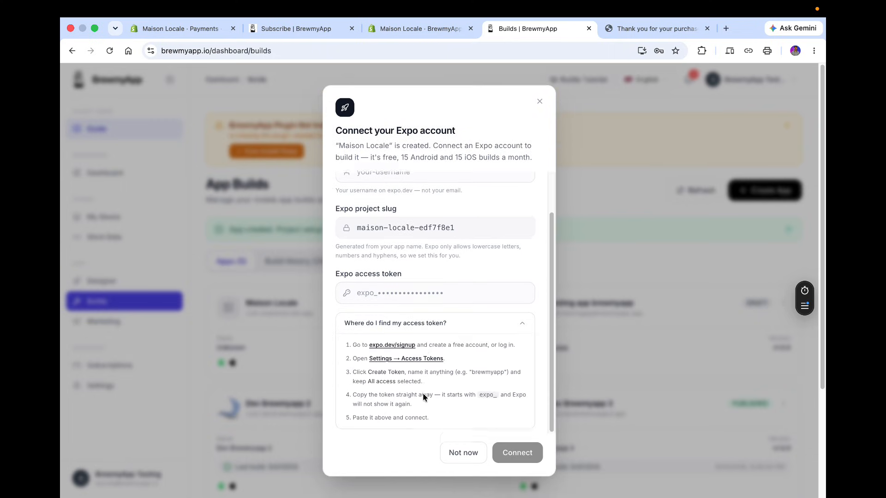
click(384, 346)
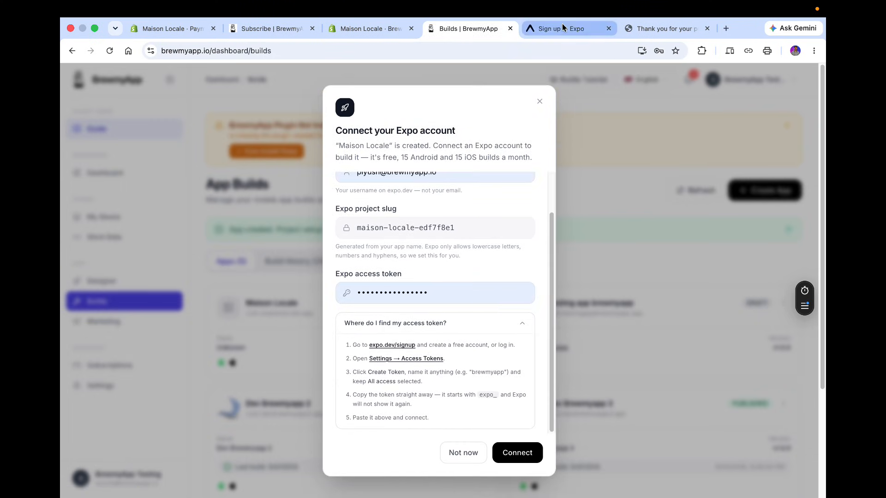
Sign in to the existing Expo account from the Expo signup page.
click(559, 30)
click(397, 252)
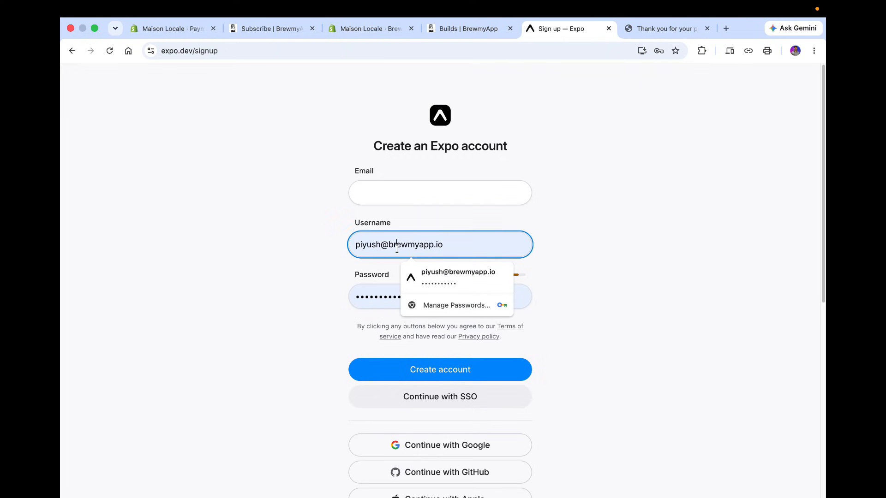
click(302, 263)
scroll(525, 239, down, 2)
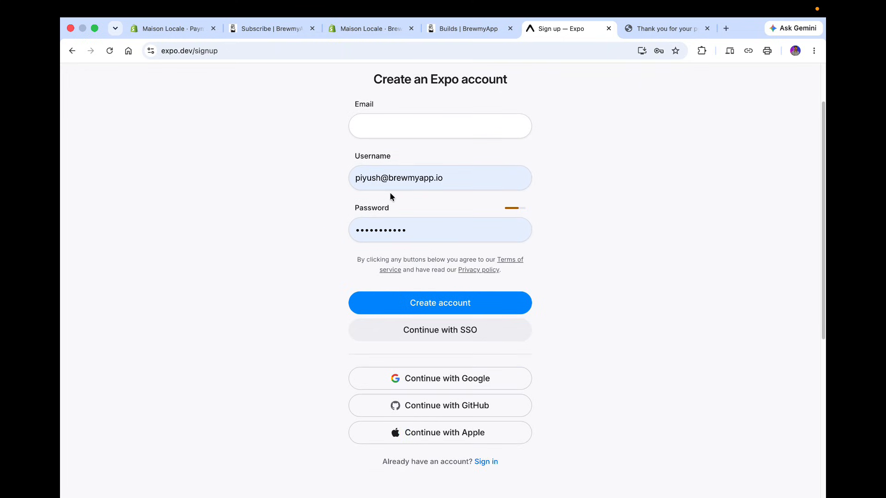
click(483, 462)
key(Return)
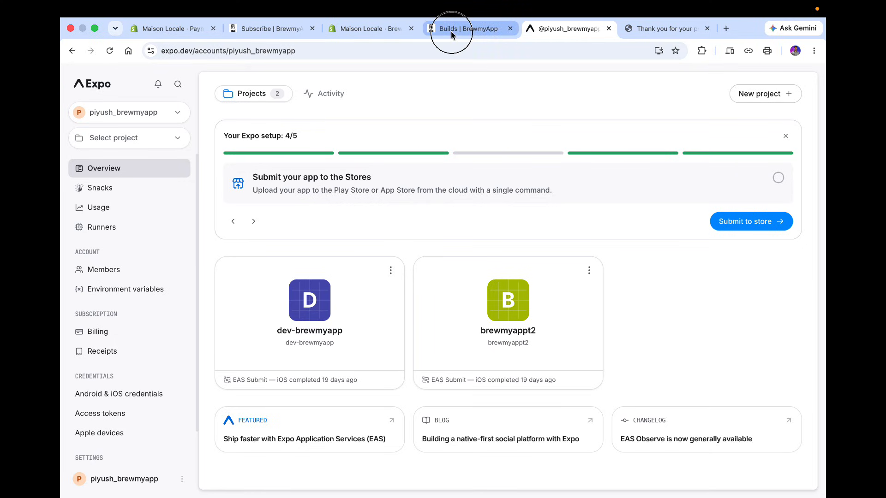
Return to the Builds page and clear the autofilled Expo account name and access token again.
click(450, 30)
scroll(445, 285, up, 2)
click(402, 218)
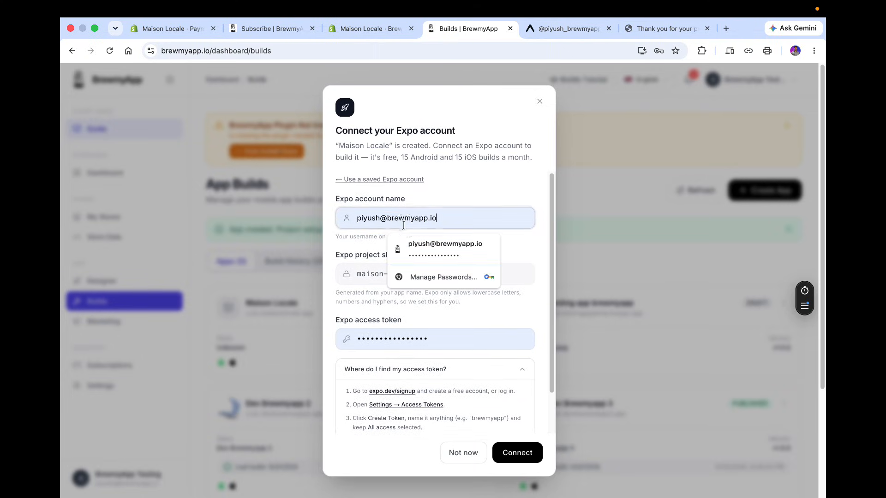
key(super+a)
key(BackSpace)
click(414, 345)
key(super+a)
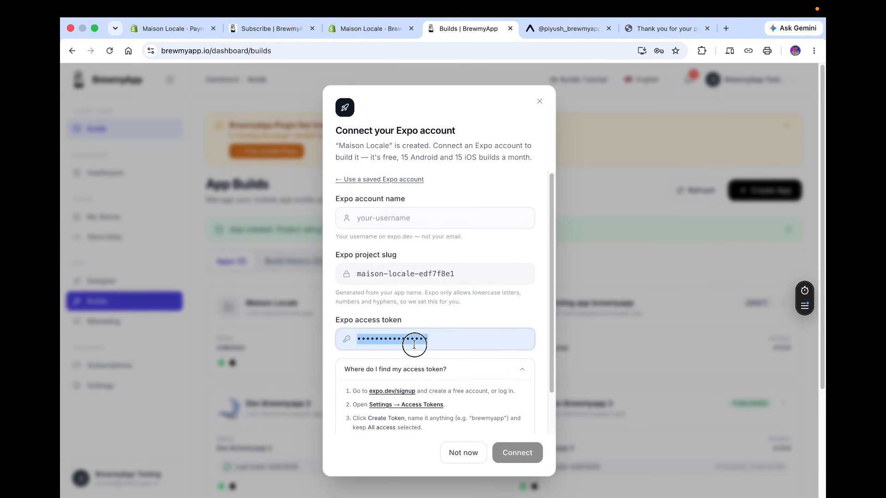
key(BackSpace)
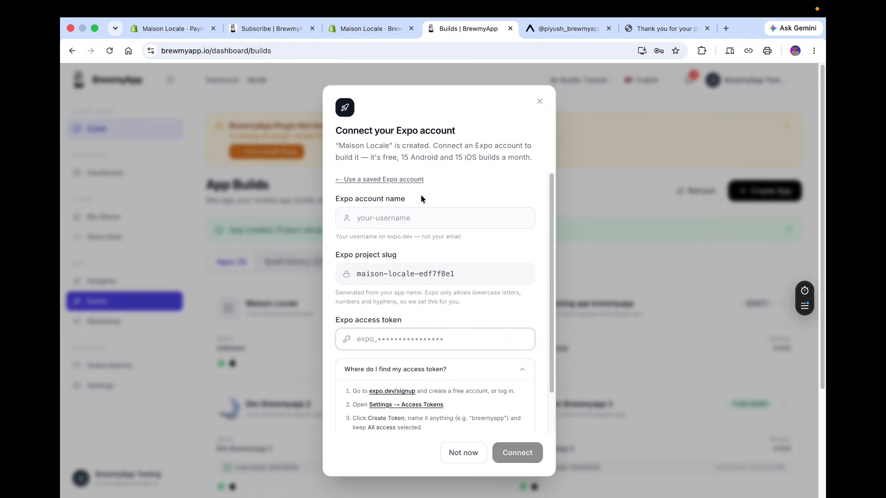
Copy the Expo username piyush_brewmyapp from the account page address and paste it as the Expo account name.
scroll(414, 320, down, 2)
scroll(436, 220, up, 2)
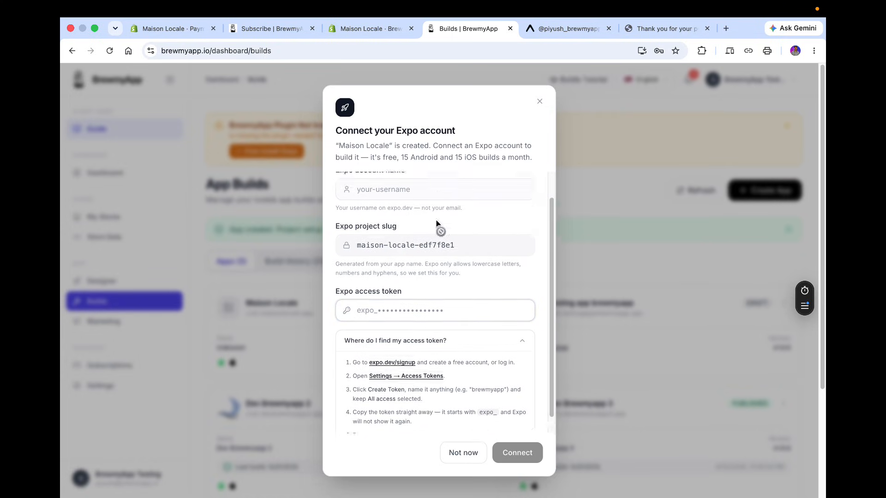
click(539, 32)
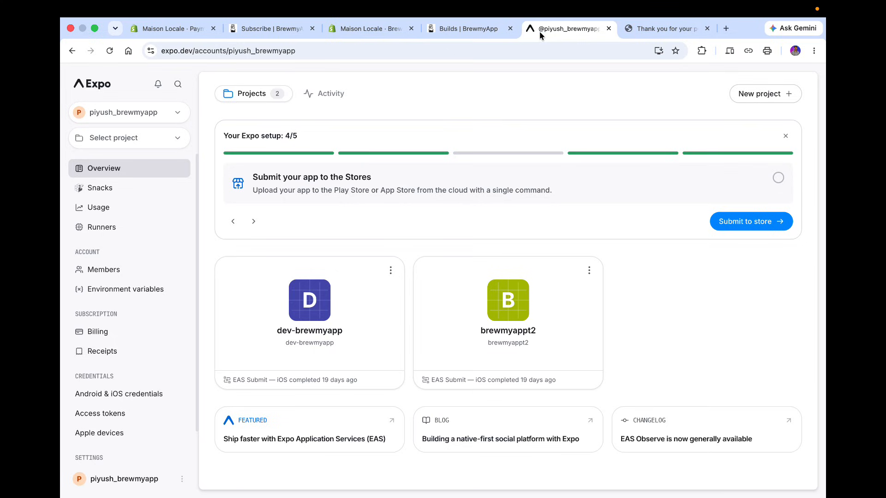
click(262, 52)
drag(262, 52, 356, 52)
key(super+c)
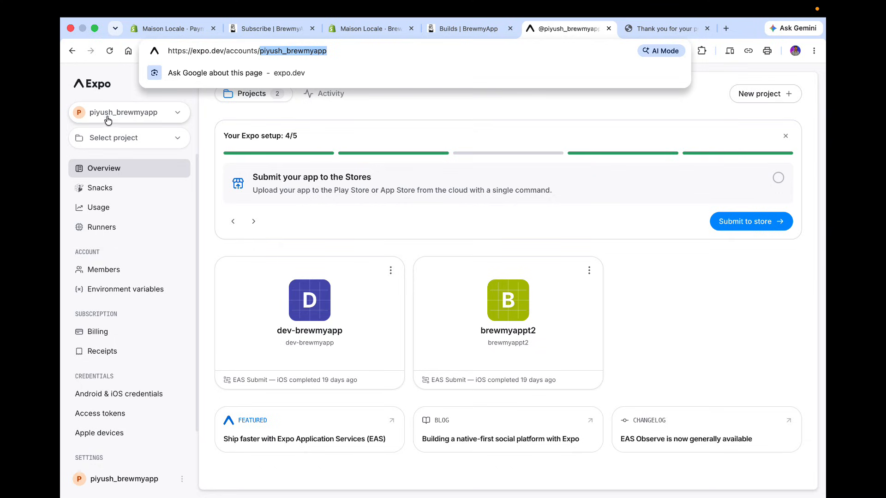
click(480, 29)
click(361, 220)
key(super+v)
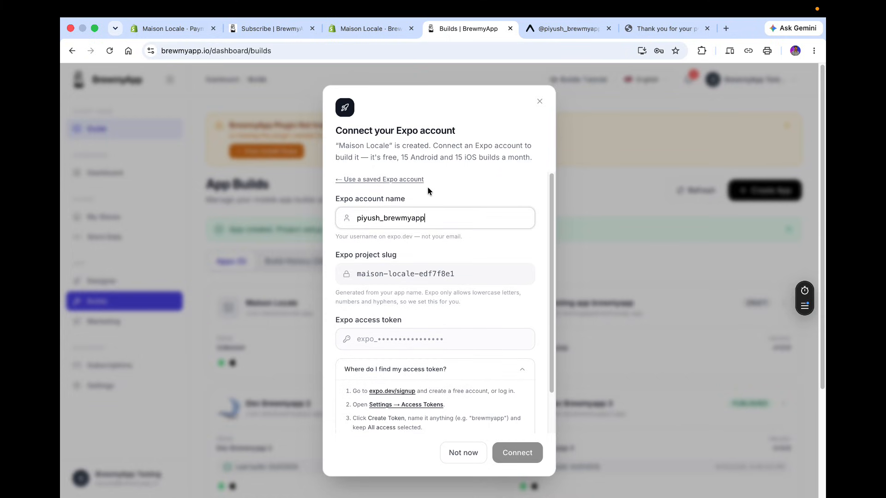
Create a new Expo personal access token named Brewmyapp and copy its value.
scroll(394, 341, down, 1)
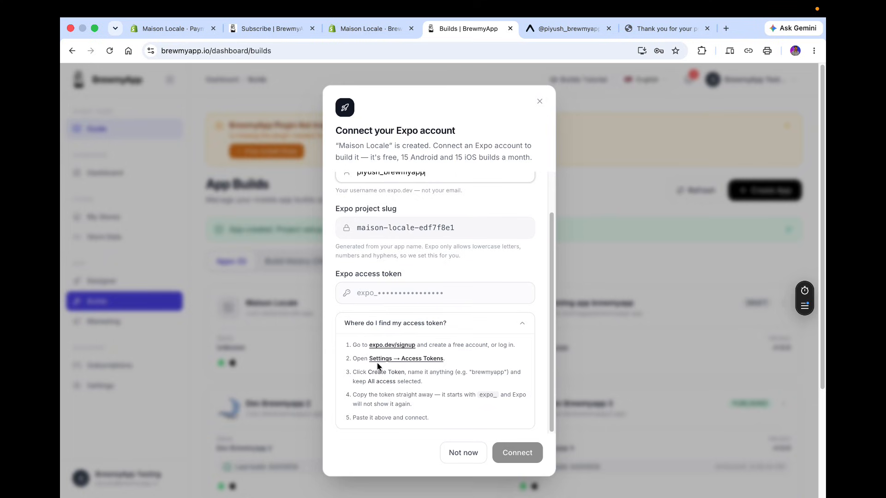
click(565, 29)
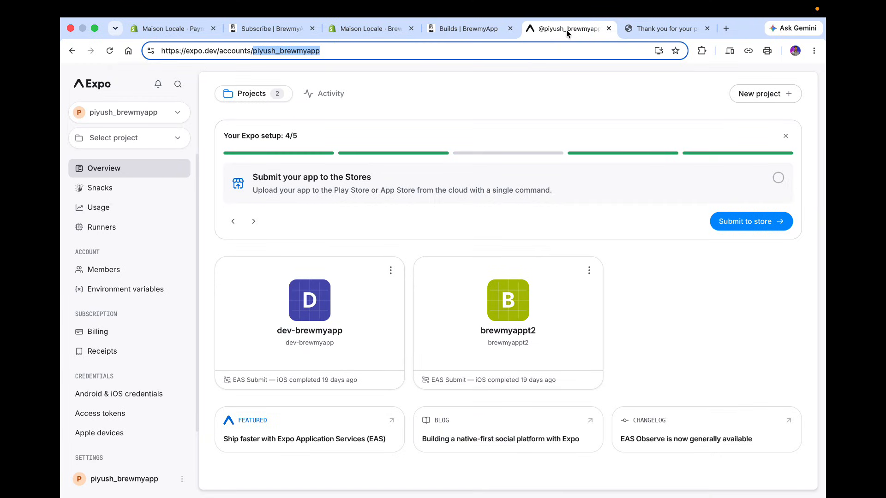
scroll(131, 449, down, 2)
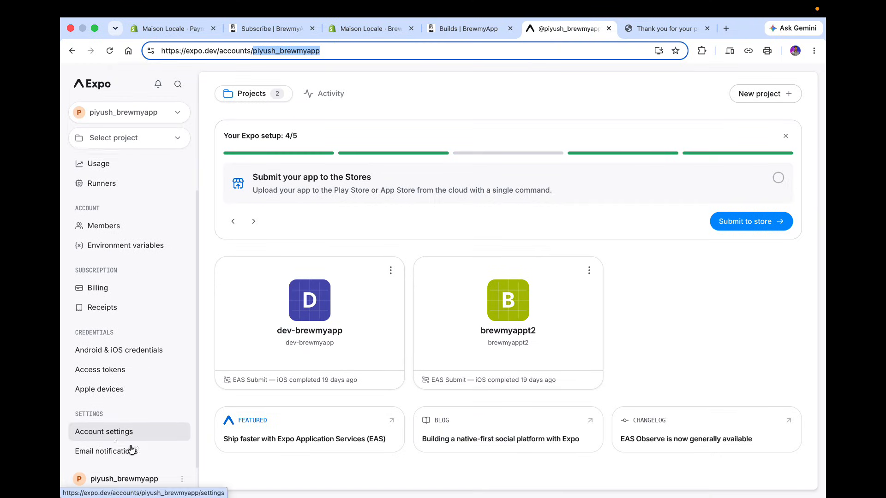
click(101, 377)
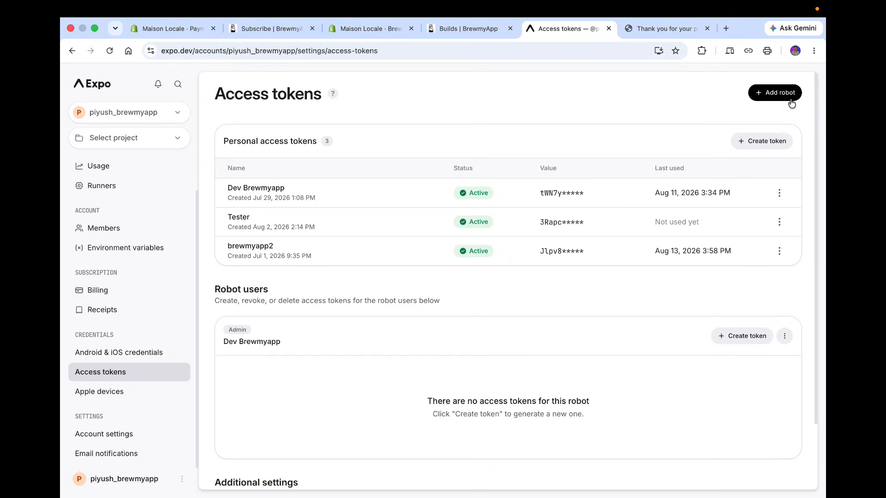
click(774, 147)
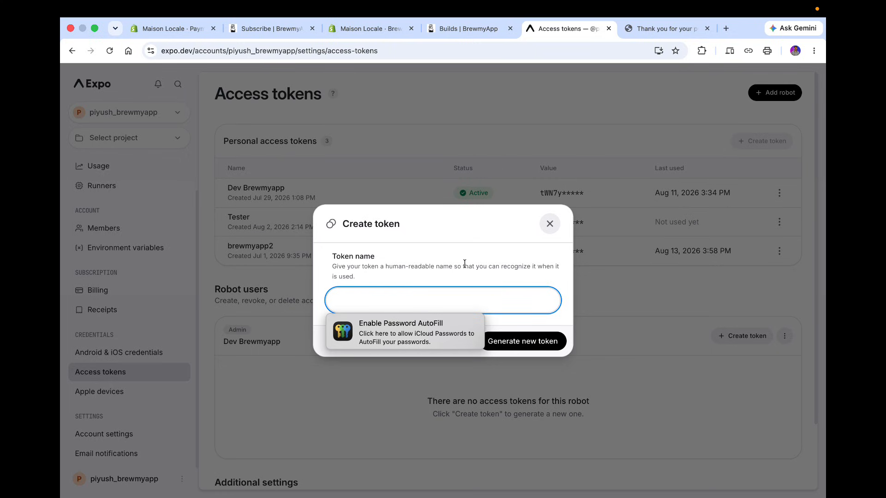
text(Brew)
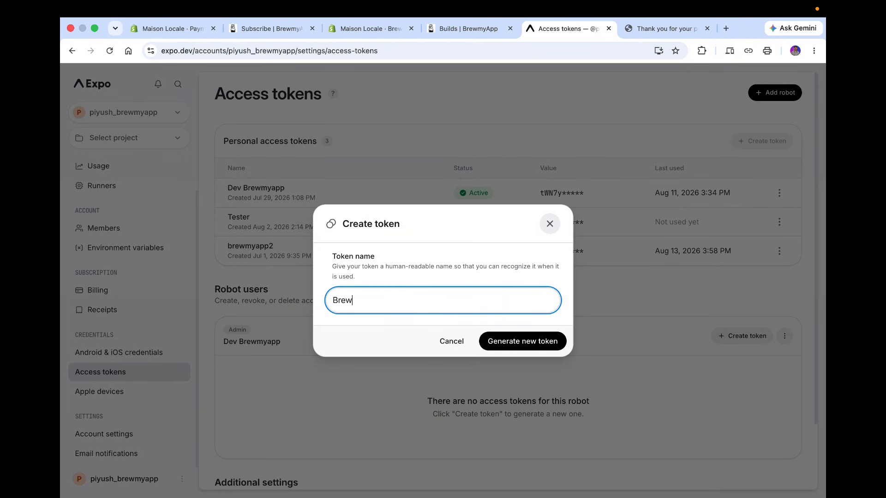
text(myapp)
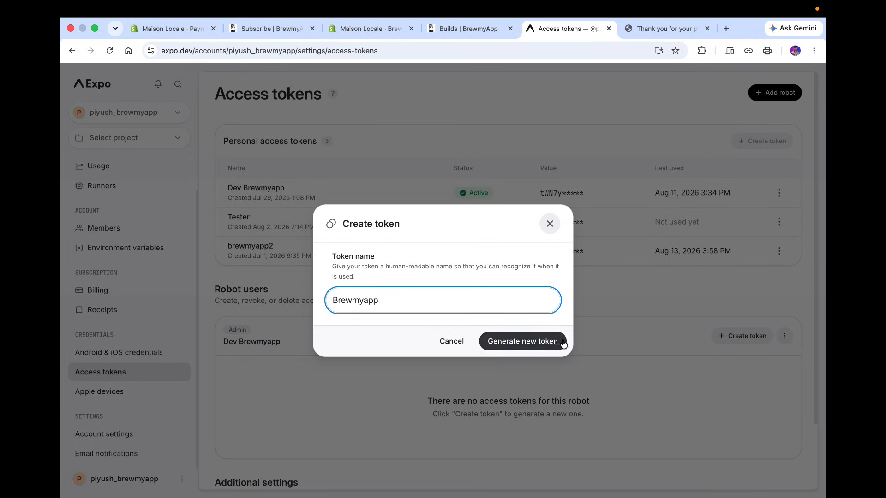
click(550, 341)
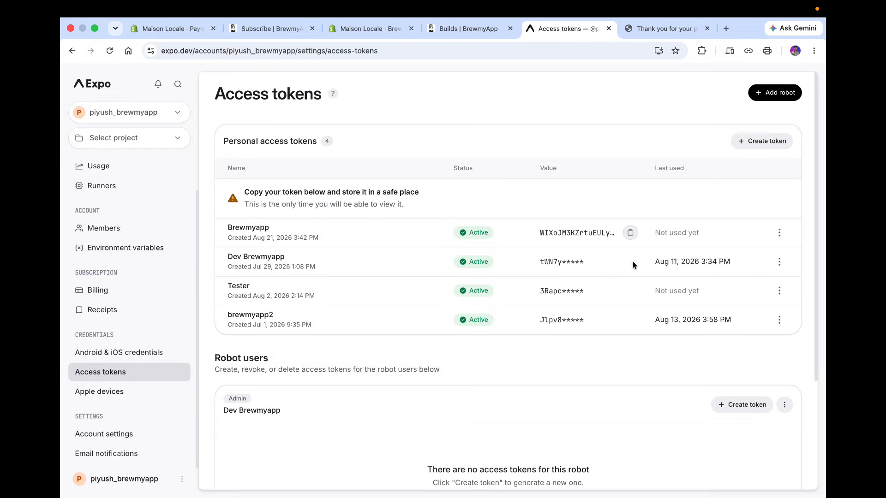
click(636, 234)
Paste the copied Expo access token into the connection dialog and connect the account.
click(475, 32)
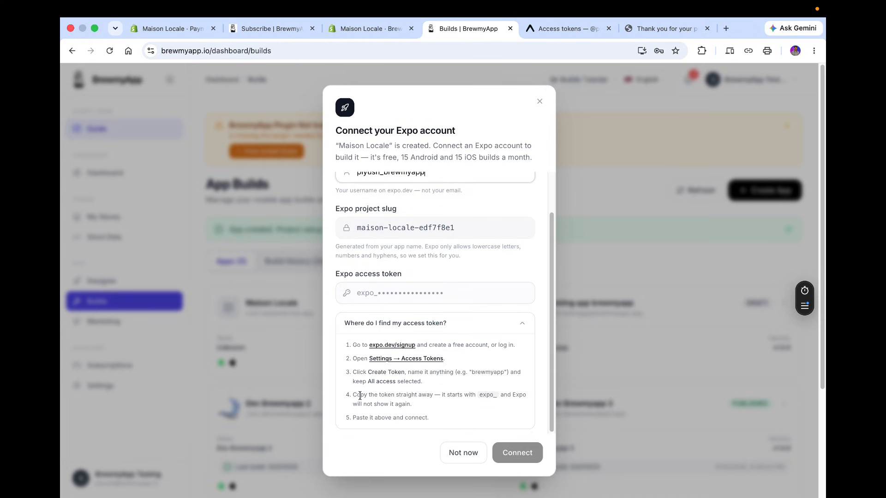
click(386, 287)
key(super+v)
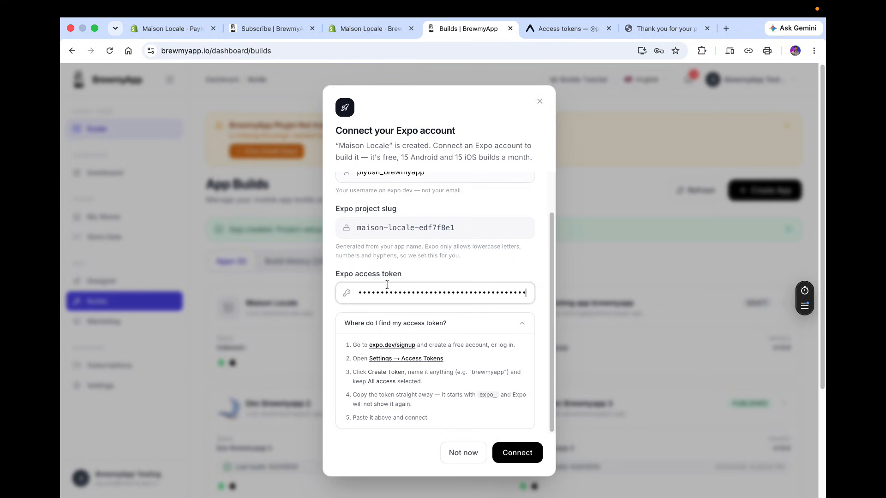
click(522, 454)
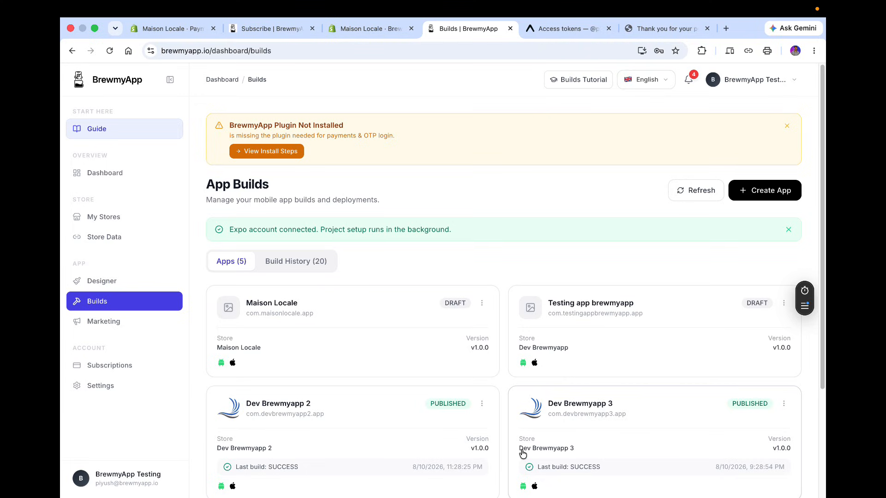
Open the Maison Locale app's build configuration and select the App Icon (Light) size requirement.
click(298, 313)
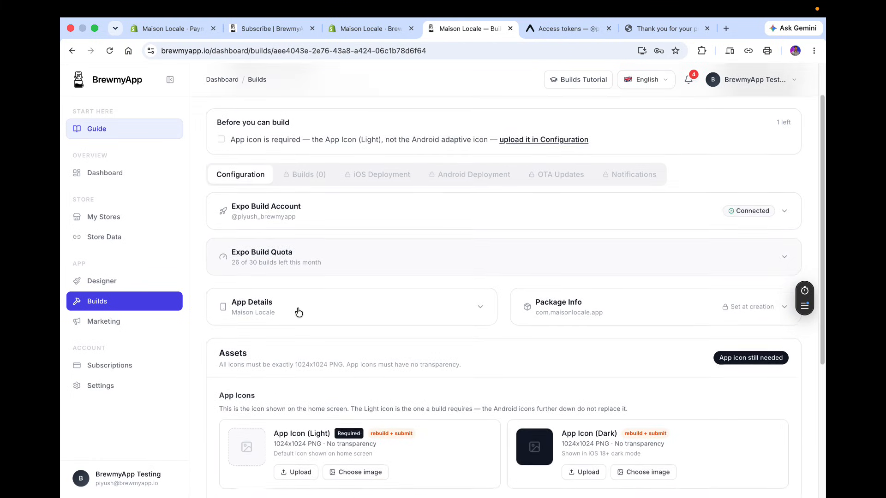
scroll(479, 279, down, 3)
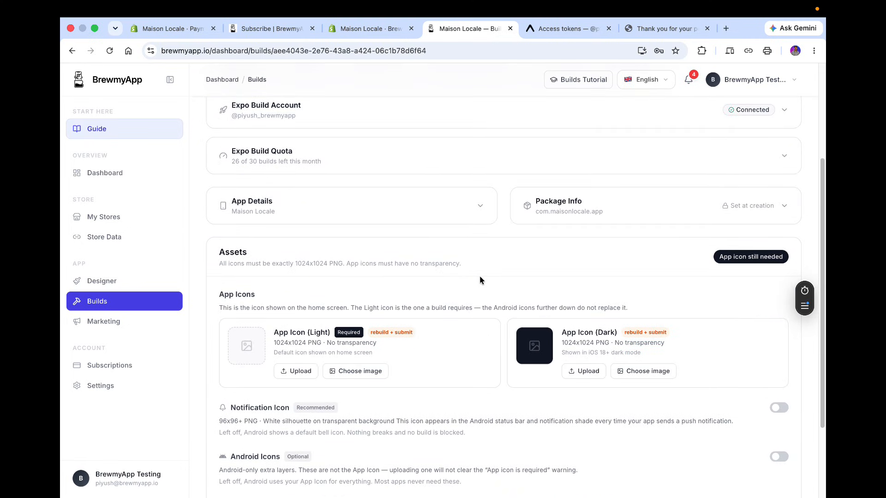
scroll(480, 280, down, 1)
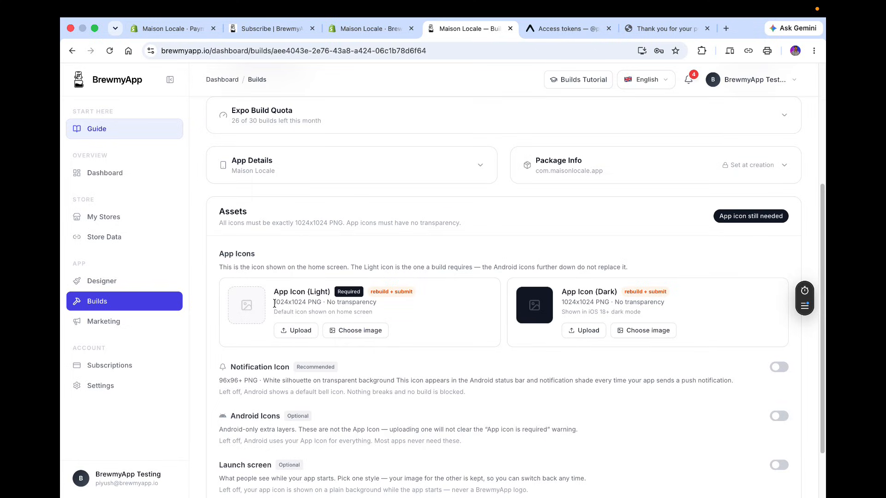
drag(276, 304, 324, 304)
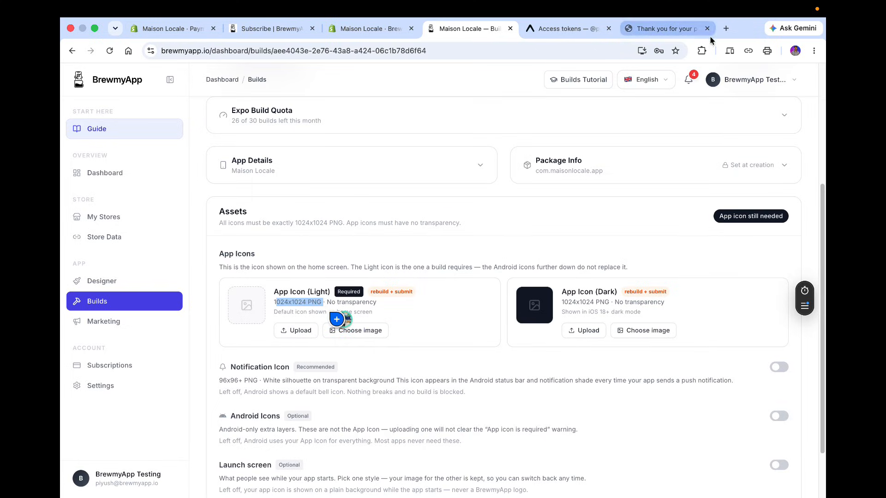
Open Canva in a new browser tab.
click(725, 31)
text(canva)
key(Return)
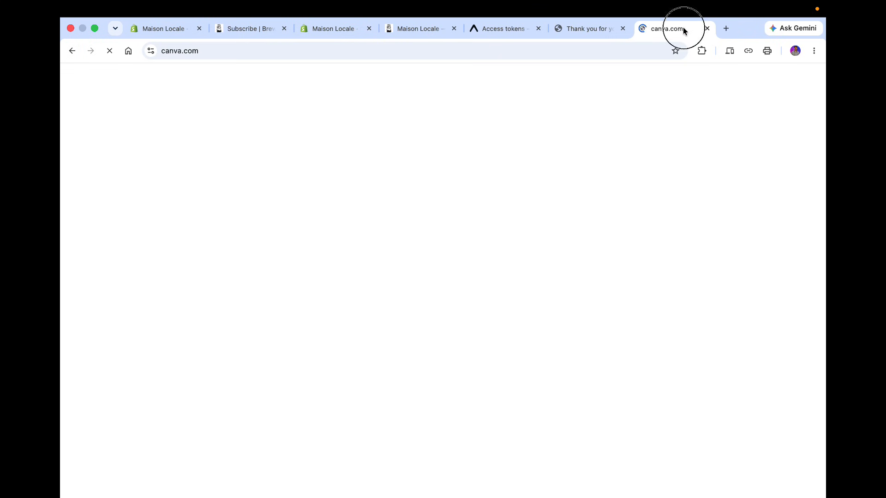
drag(682, 27, 514, 23)
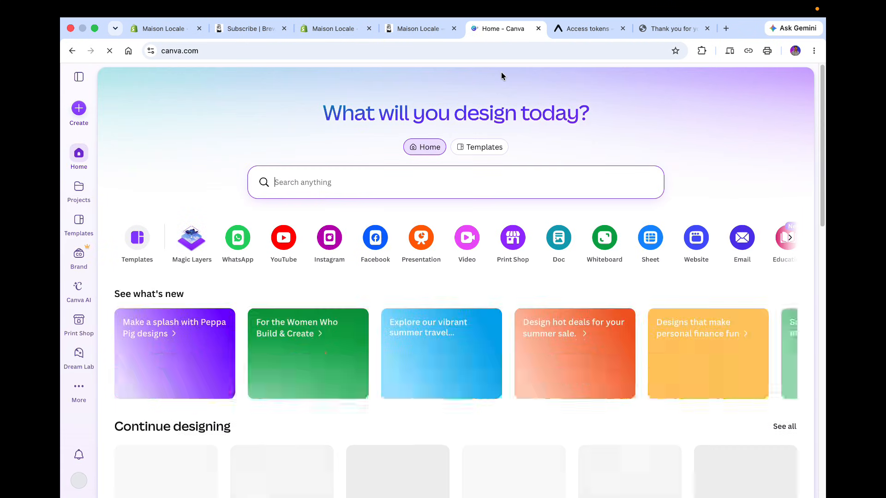
Create a new Canva design with a custom size of 1024 x 1024 px.
click(237, 238)
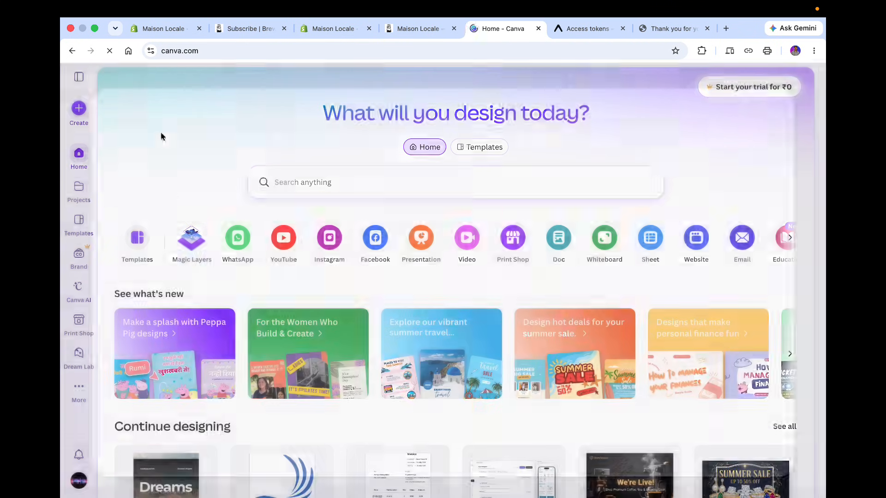
scroll(149, 309, down, 5)
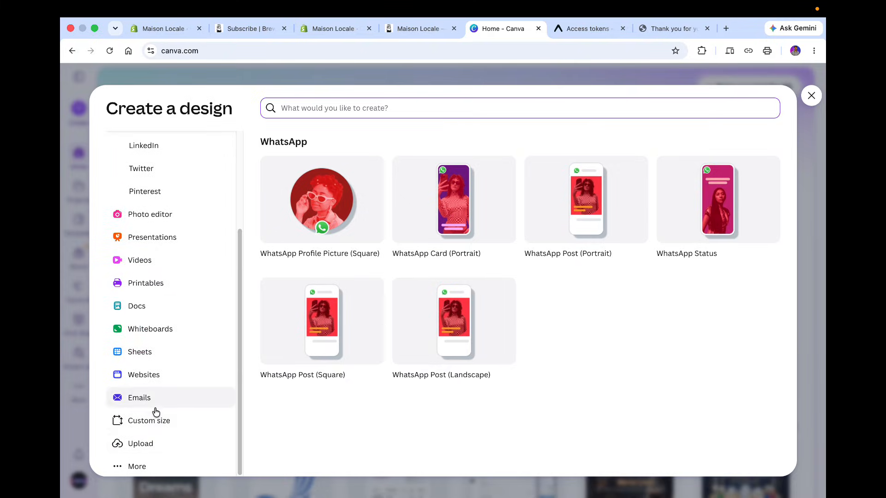
click(159, 420)
click(330, 151)
text(10)
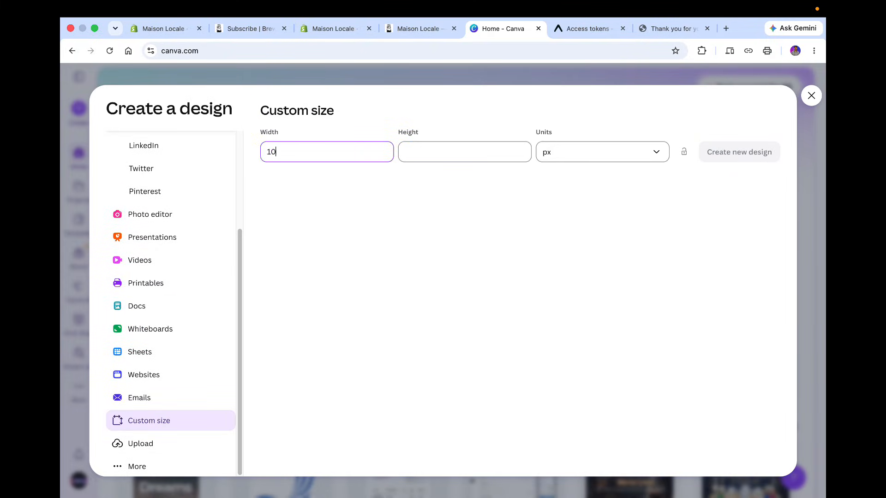
text(241)
key(BackSpace)
key(Tab)
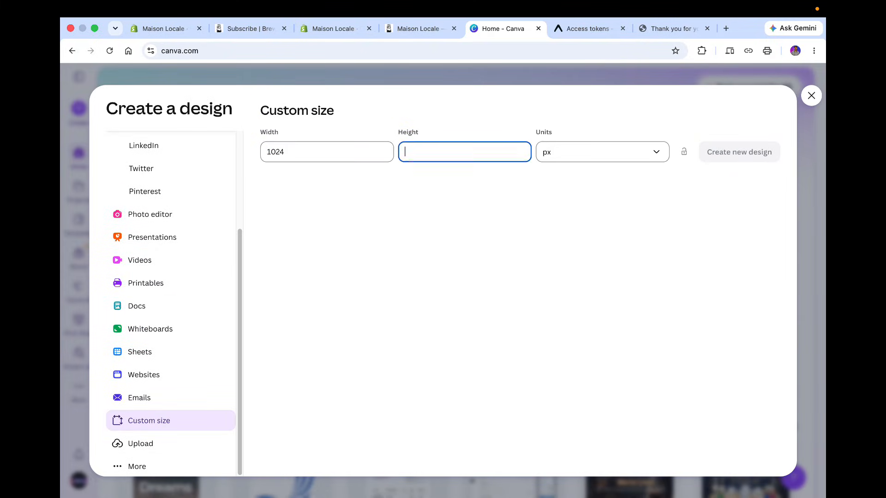
text(1024)
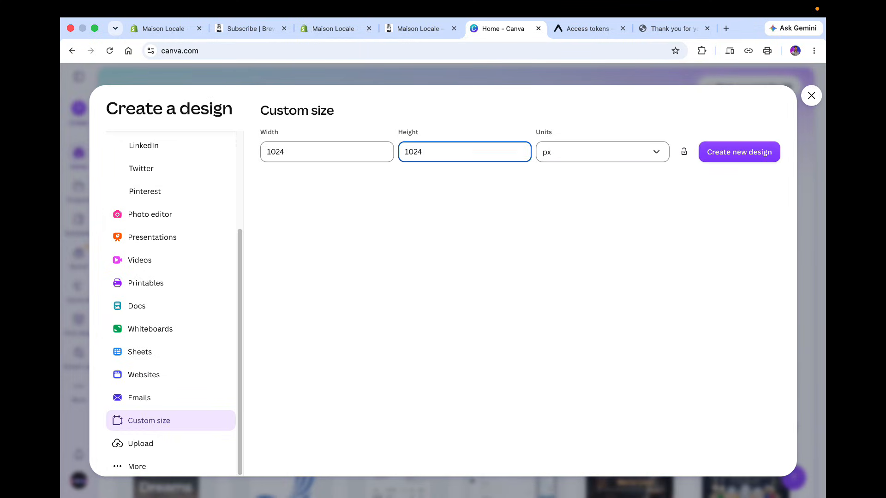
click(762, 152)
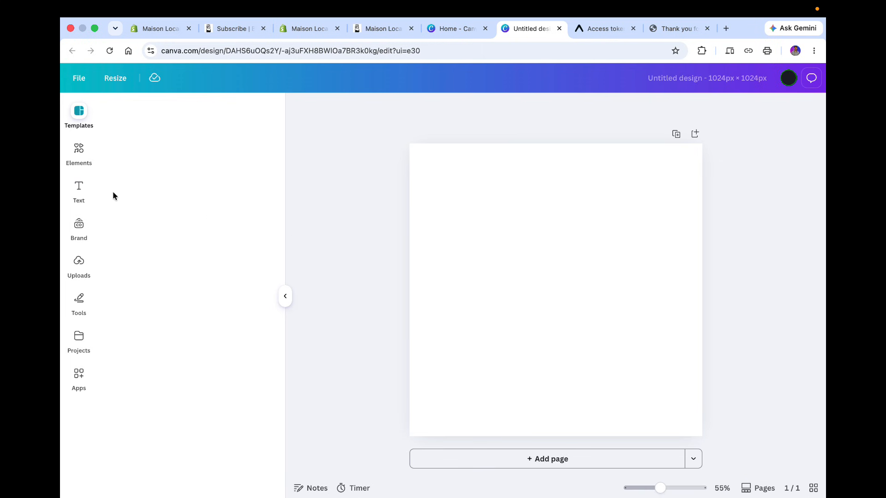
Add the gold lotus element to the canvas and enlarge it to fill most of the design.
click(83, 158)
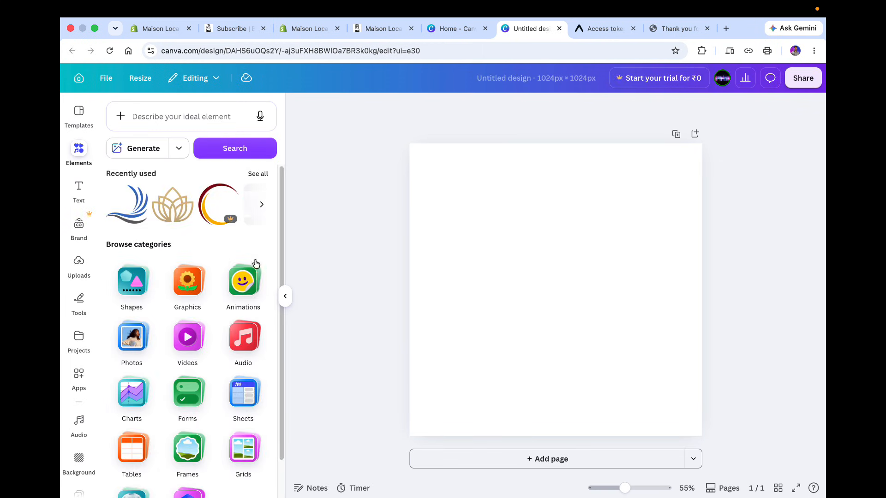
click(173, 212)
drag(615, 338, 702, 414)
drag(624, 385, 468, 312)
click(218, 204)
key(Delete)
click(124, 279)
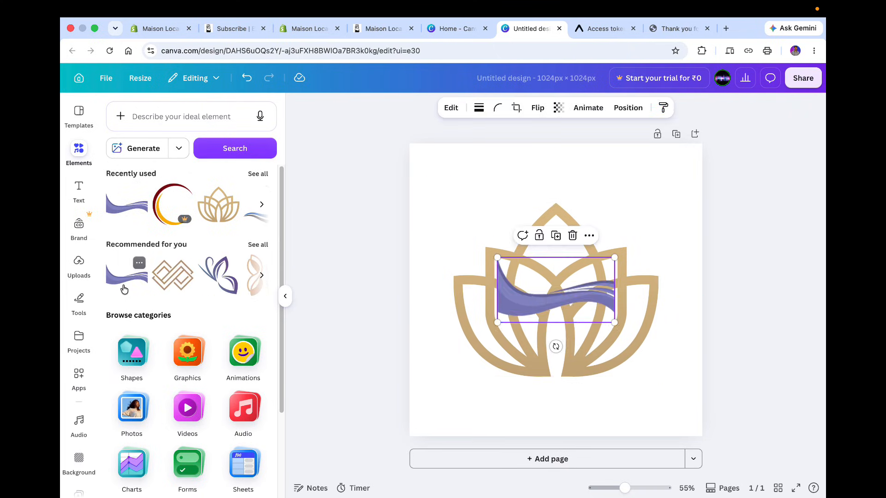
drag(545, 295, 486, 189)
drag(439, 217, 263, 314)
drag(468, 232, 469, 150)
mouse_move(595, 304)
mouse_down()
mouse_move(596, 317)
mouse_move(596, 308)
mouse_up()
click(481, 180)
key(super+d)
drag(481, 180, 801, 179)
click(801, 180)
drag(630, 183, 629, 188)
key(Delete)
click(489, 149)
key(Delete)
Download the design as a PNG file named app_logo.
click(803, 77)
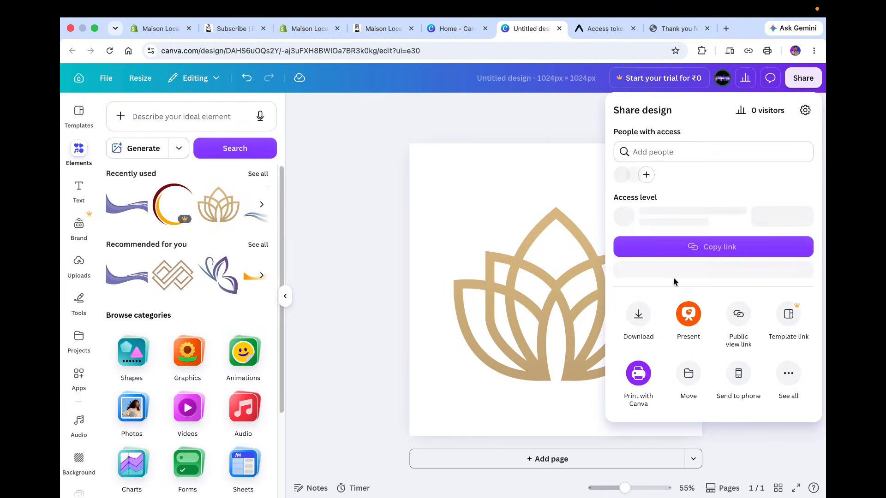
click(637, 313)
click(671, 305)
text(app_logo)
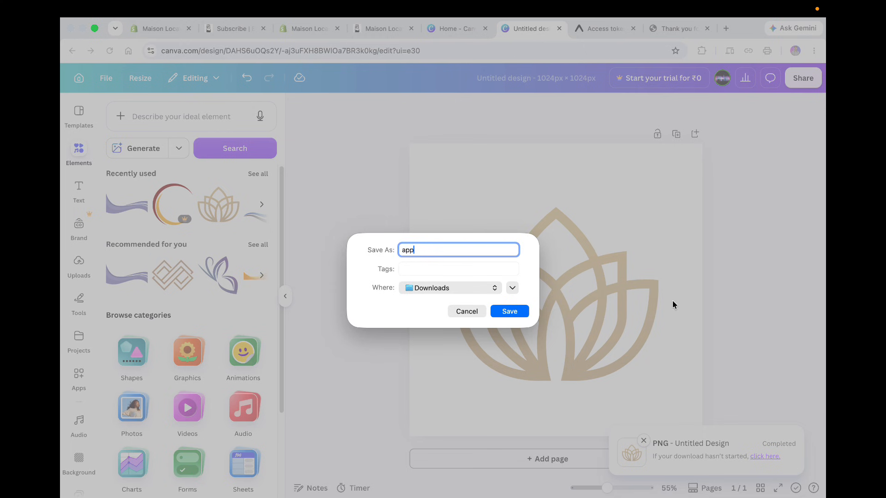
key(Return)
Upload app_logo.png from Downloads as the Maison Locale App Icon (Light).
click(383, 29)
click(299, 331)
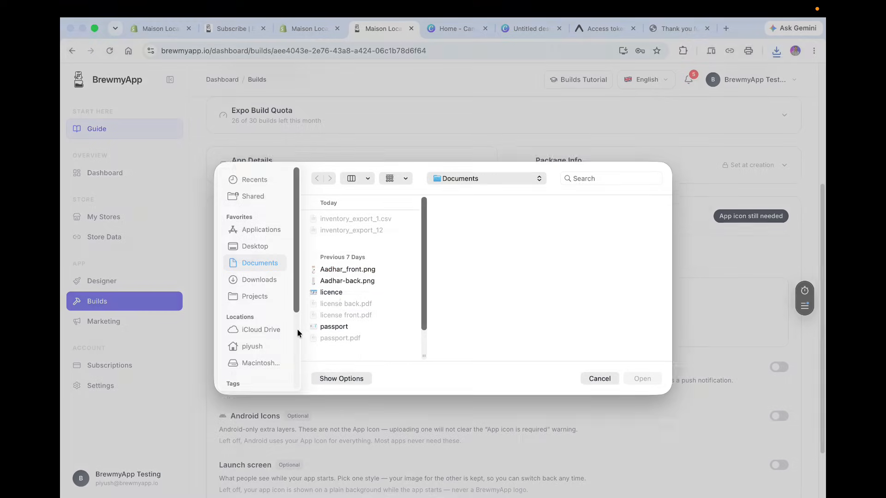
click(252, 278)
double_click(357, 277)
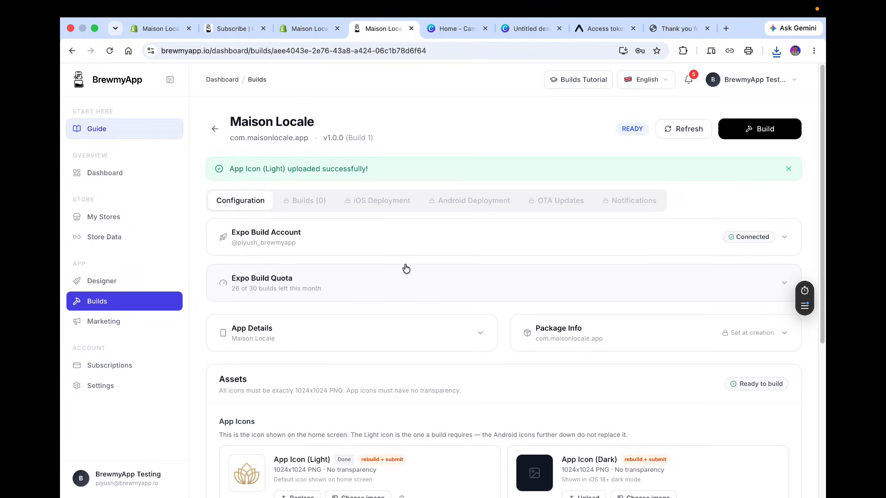
Review the dark app icon, notification, Android icon and launch screen asset options.
scroll(406, 268, down, 5)
scroll(317, 291, down, 1)
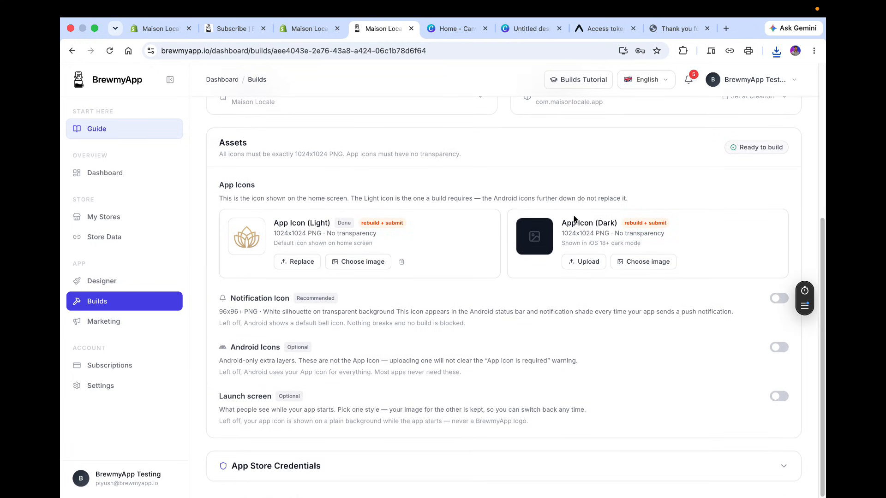
drag(564, 223, 666, 222)
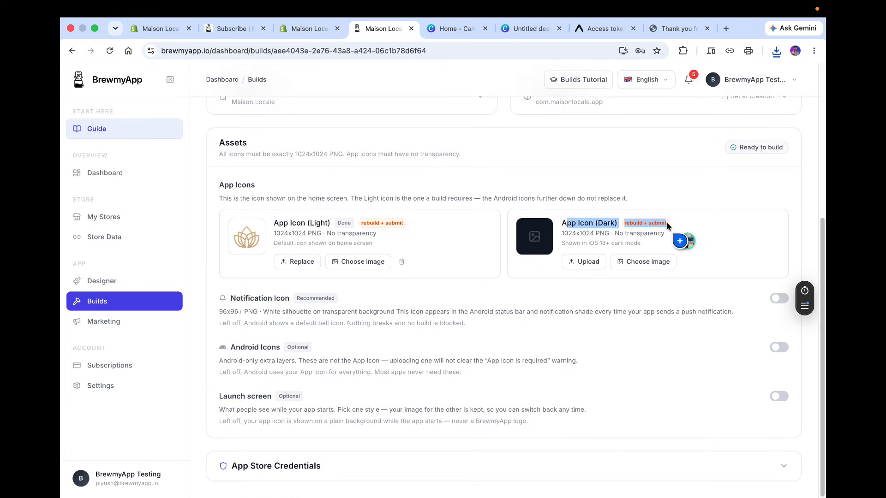
click(557, 356)
scroll(558, 356, down, 1)
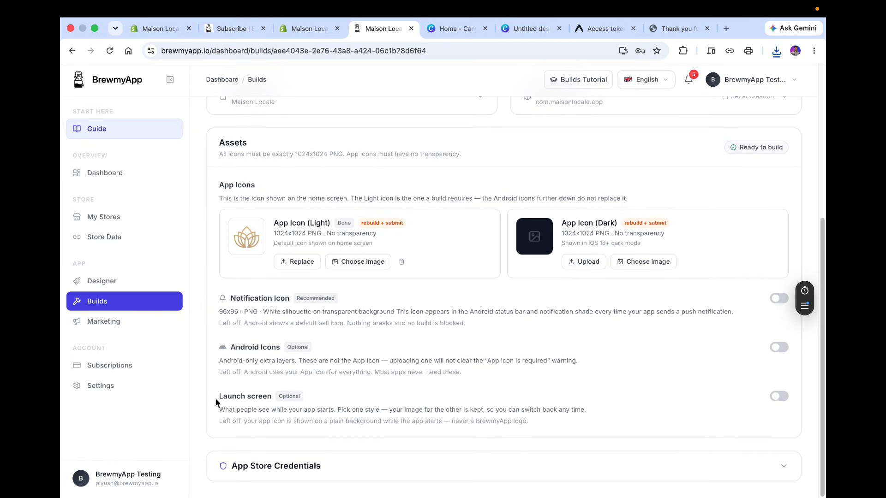
drag(216, 393, 791, 437)
Try enabling the launch screen option, then switch it back off.
click(779, 396)
scroll(511, 379, down, 2)
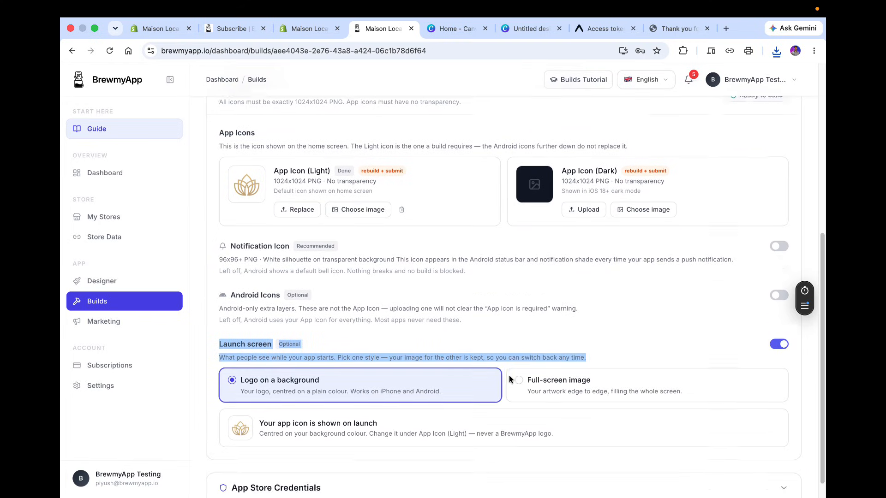
click(780, 322)
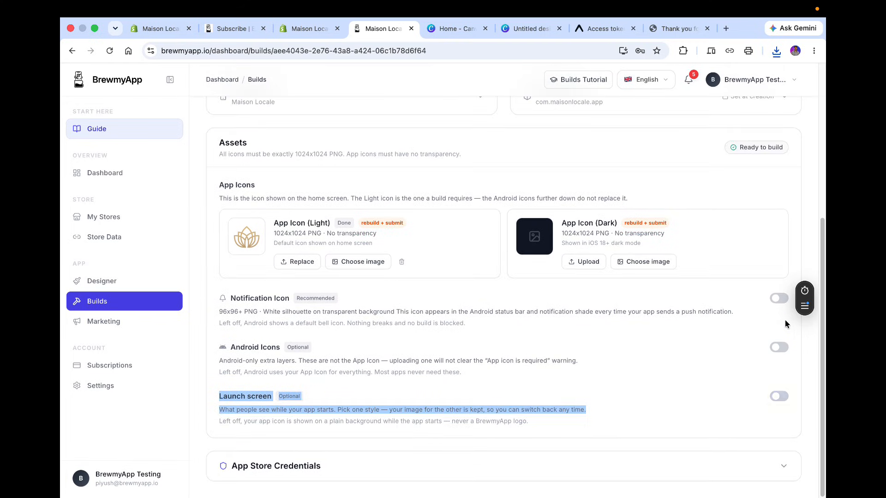
Expand App Store Credentials and start connecting the Apple Developer account under iOS Credentials.
click(536, 402)
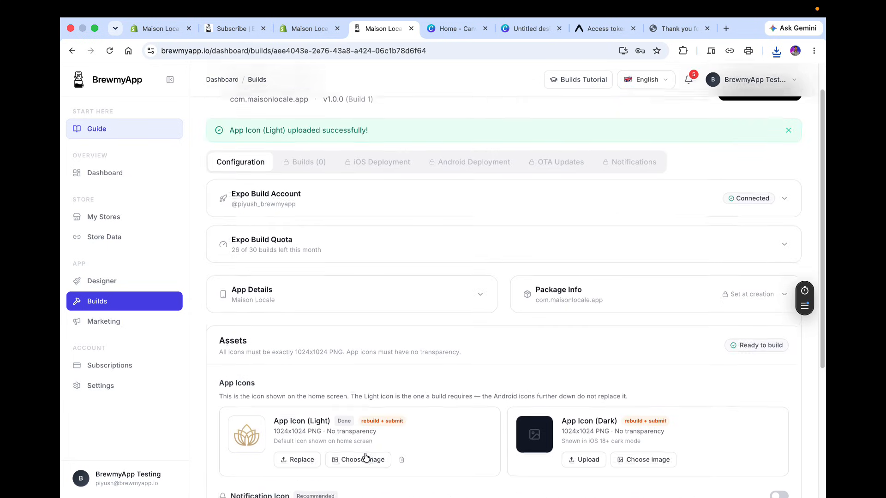
click(373, 470)
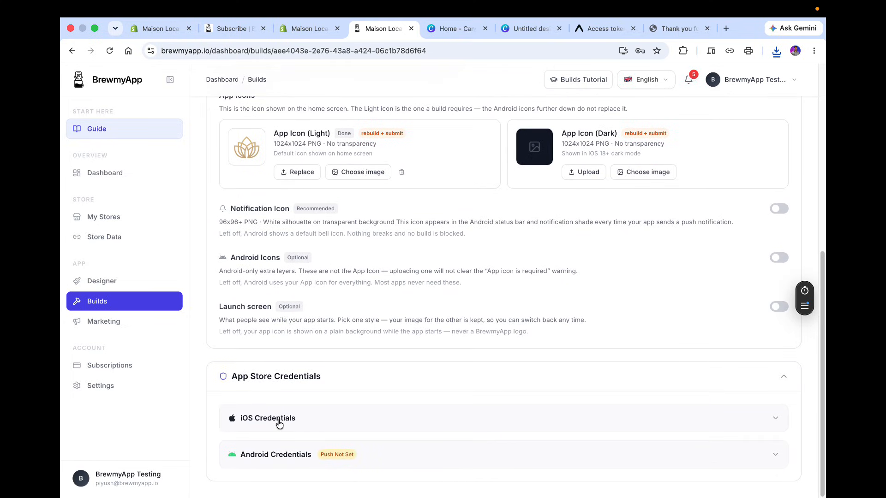
click(279, 424)
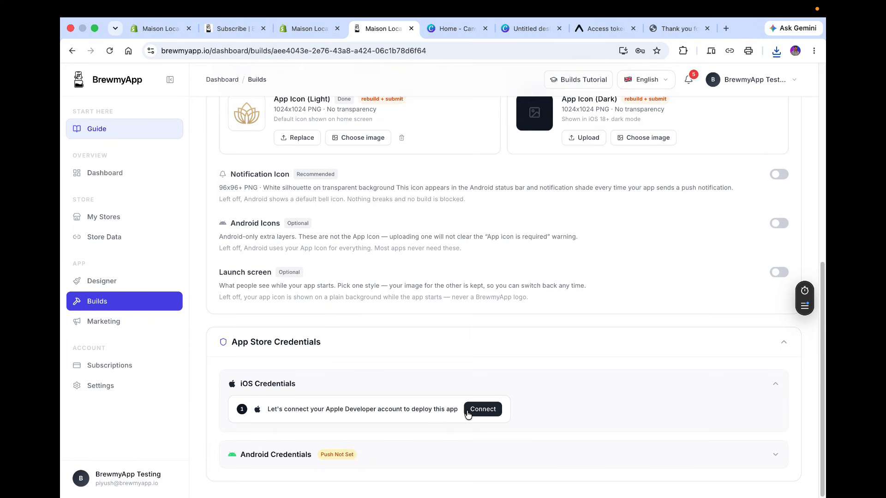
click(482, 409)
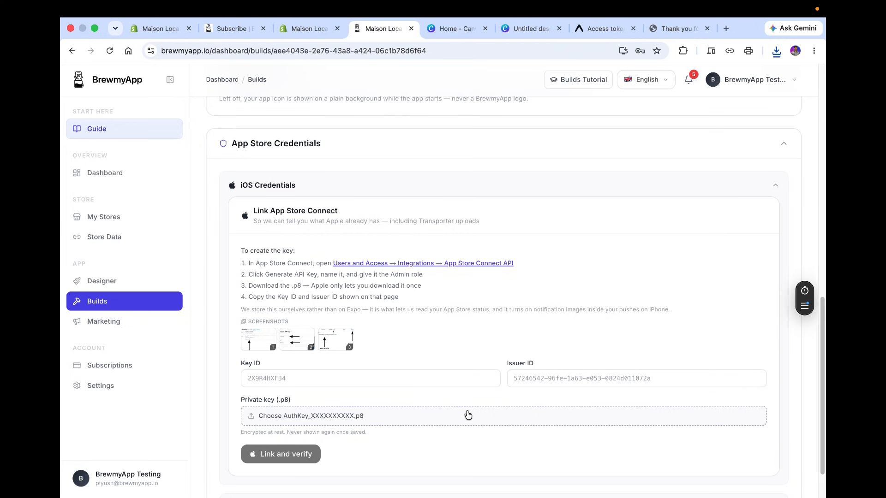
Open the App Store Connect API integrations page from the setup instructions.
scroll(468, 414, down, 2)
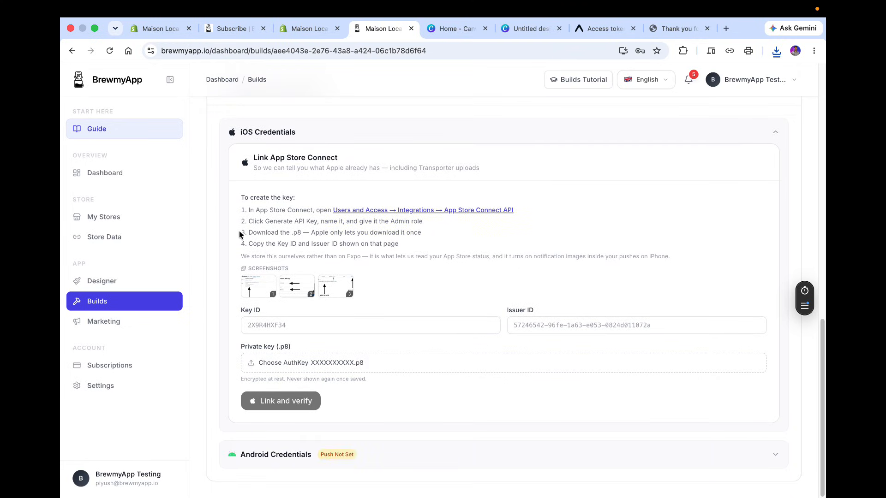
drag(249, 211, 326, 208)
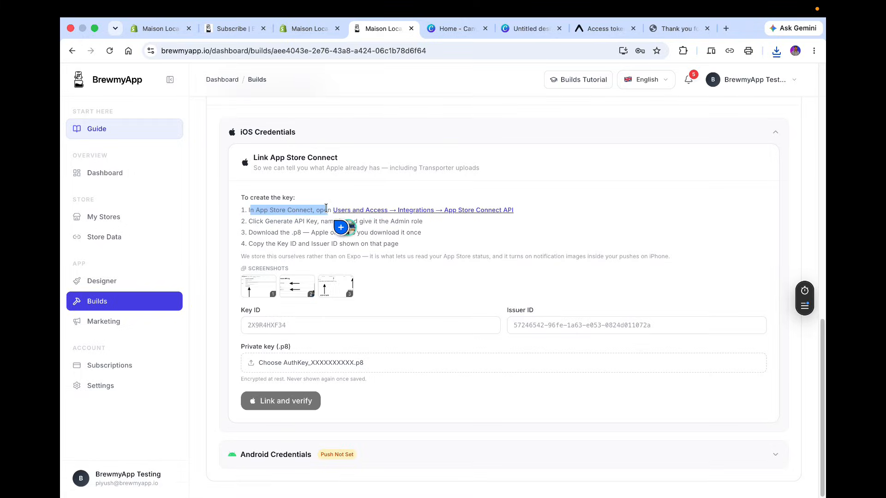
click(377, 208)
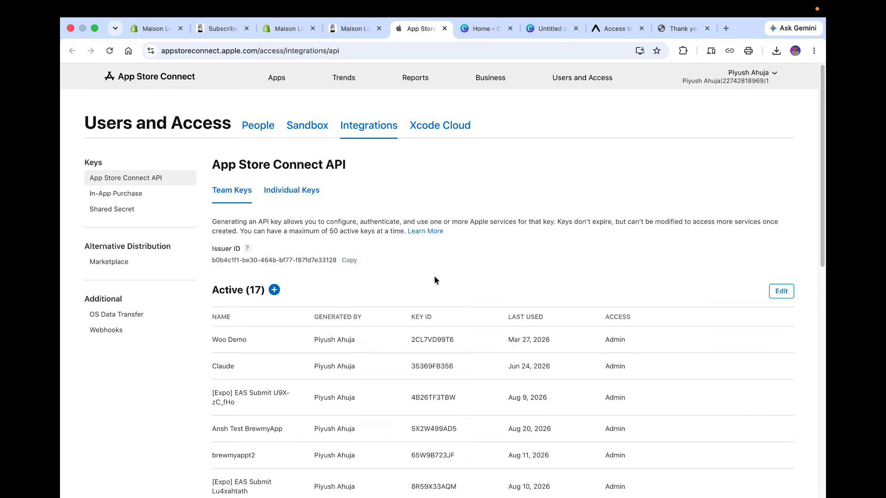
Generate a new App Store Connect API team key named Maison Local with Admin access.
click(274, 290)
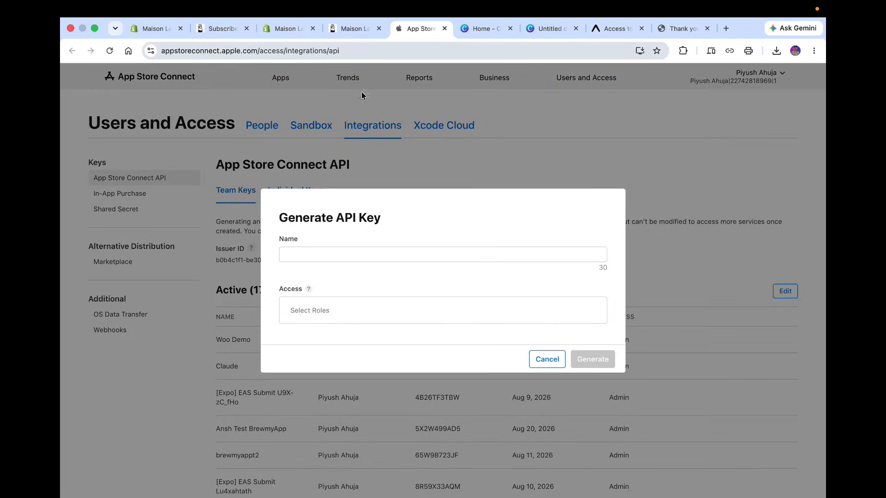
click(326, 255)
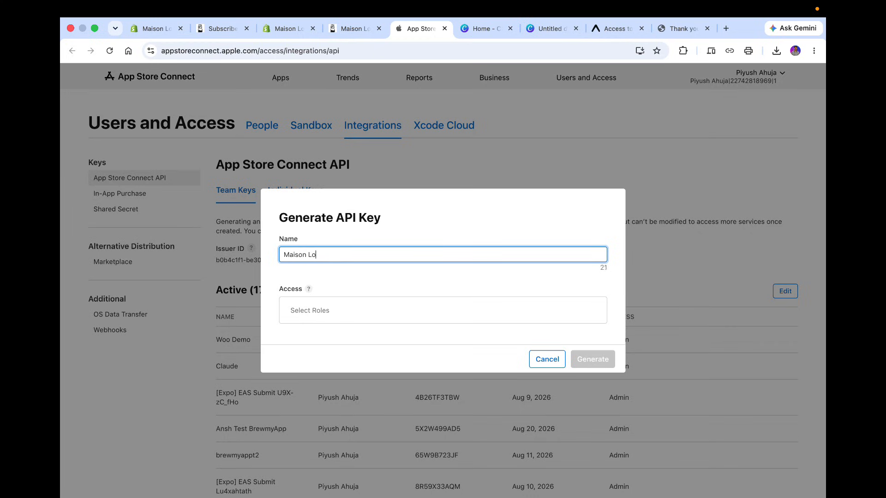
text(Maison Local)
click(395, 314)
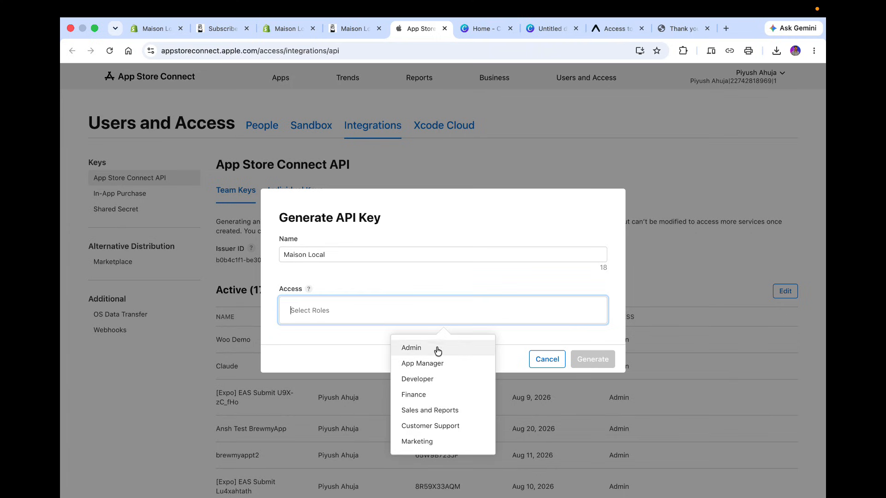
click(439, 349)
click(595, 360)
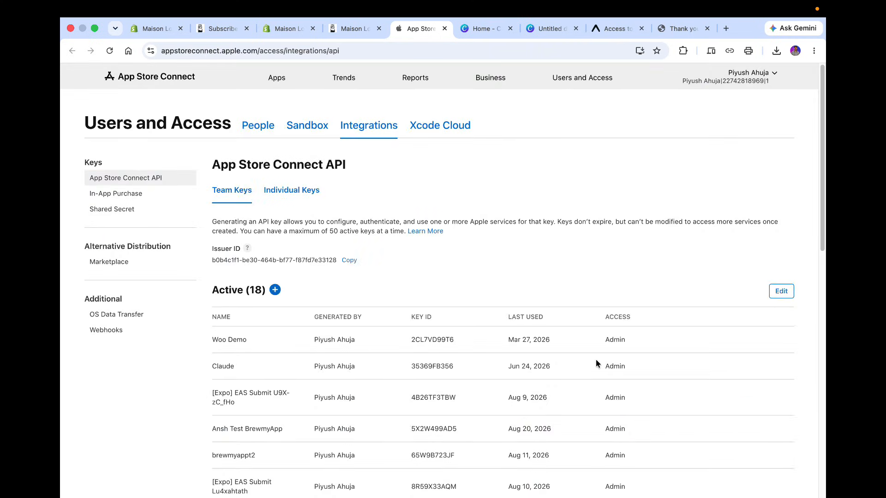
Download the Maison Local API key's .p8 file.
scroll(596, 359, down, 10)
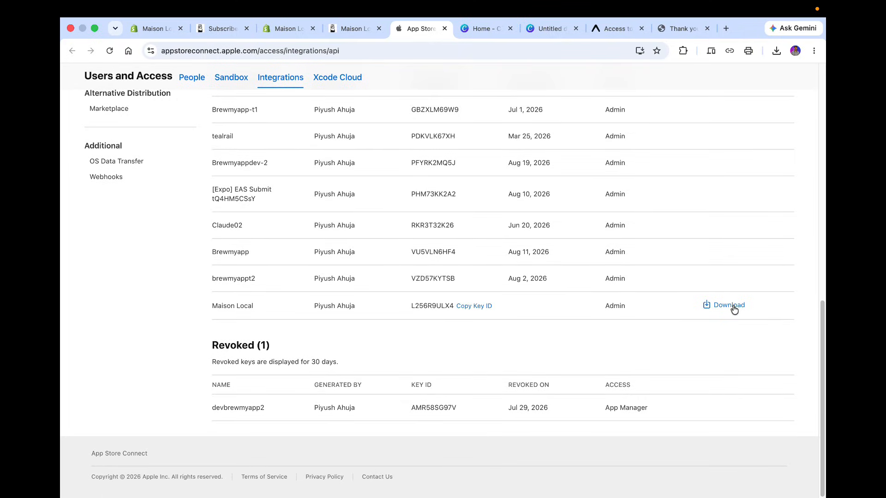
click(733, 306)
click(596, 322)
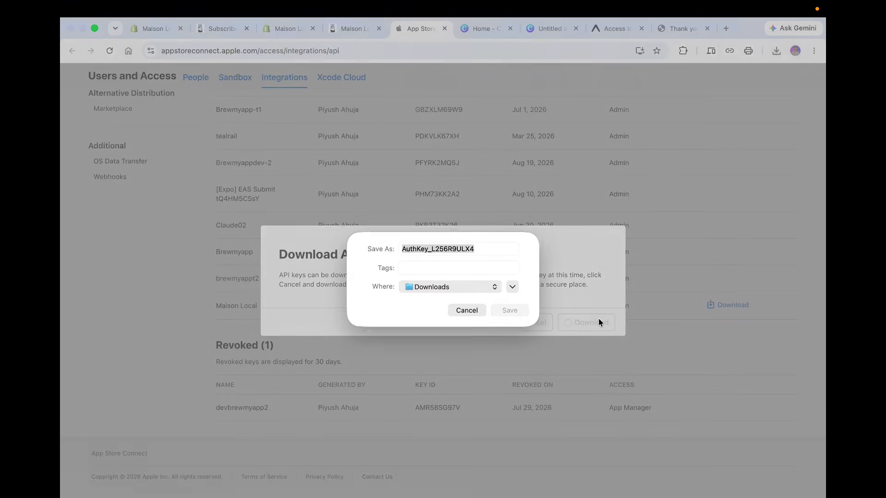
click(523, 310)
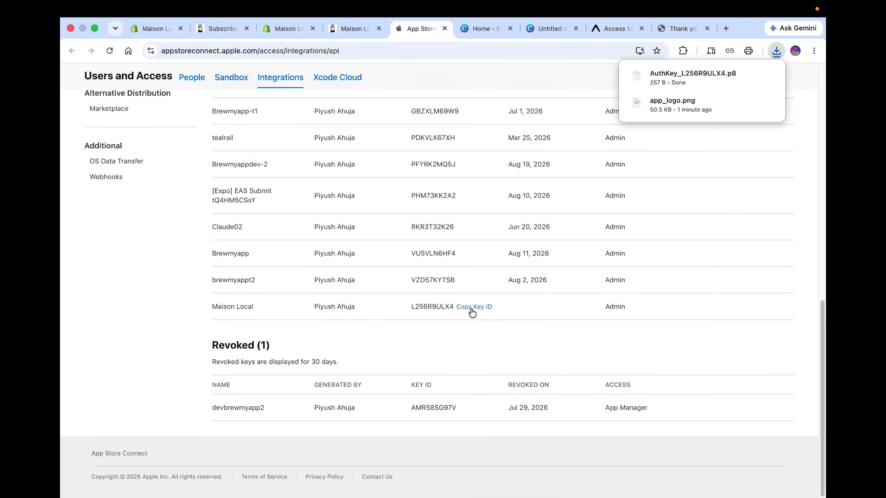
Copy the Maison Local key ID and paste it into the Key ID field in BrewmyApp.
click(472, 307)
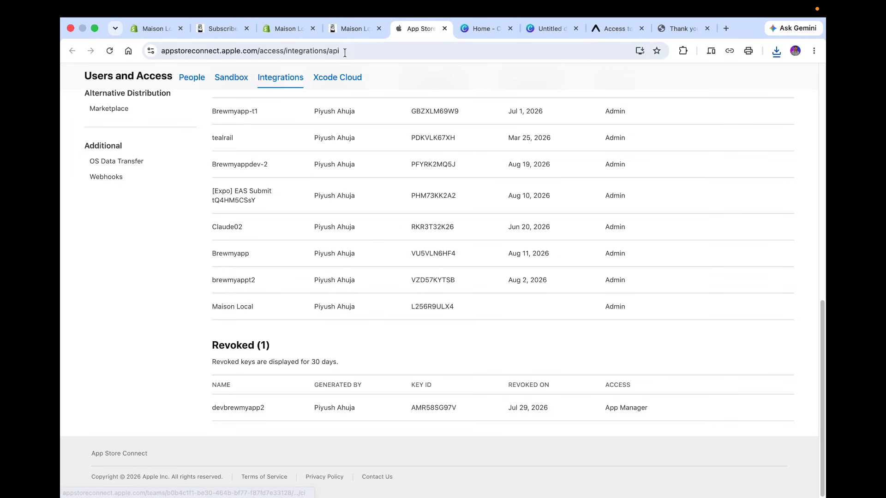
click(353, 29)
click(332, 322)
text(L256R9ULX4)
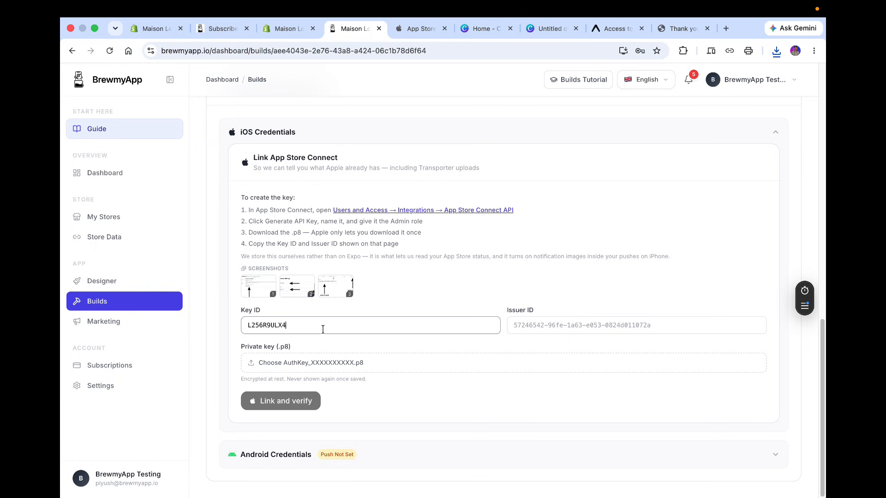
Copy the Issuer ID from the App Store Connect API page and paste it into the Issuer ID field in BrewmyApp.
click(422, 29)
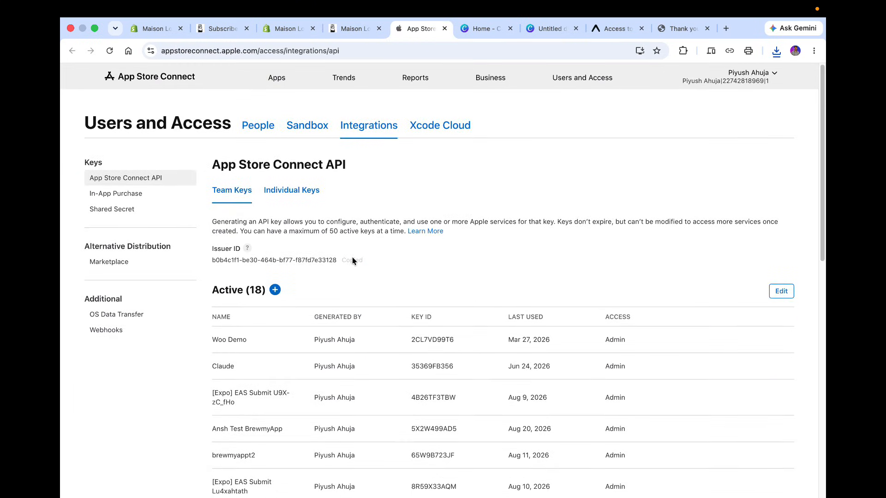
click(353, 29)
click(571, 326)
text(b0b4c1f1-be30-464b-bf77-f87fd7e33128)
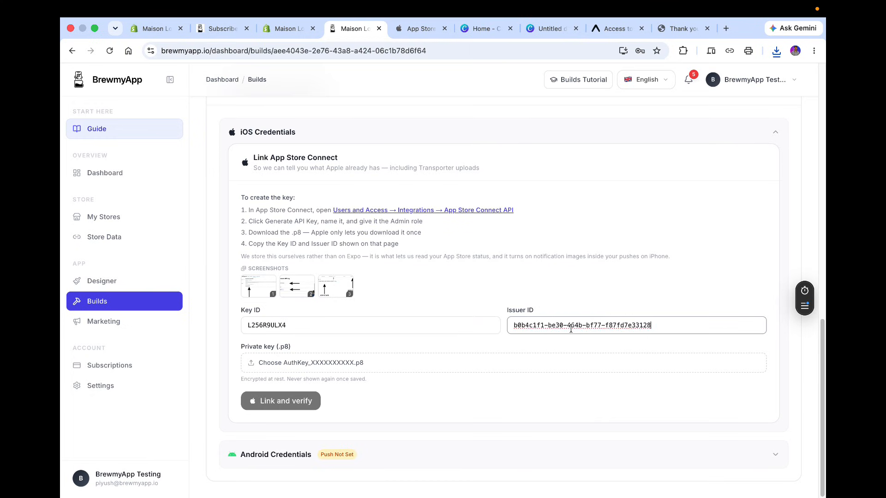
Upload the downloaded AuthKey .p8 private key file and link and verify the App Store Connect credentials.
click(375, 363)
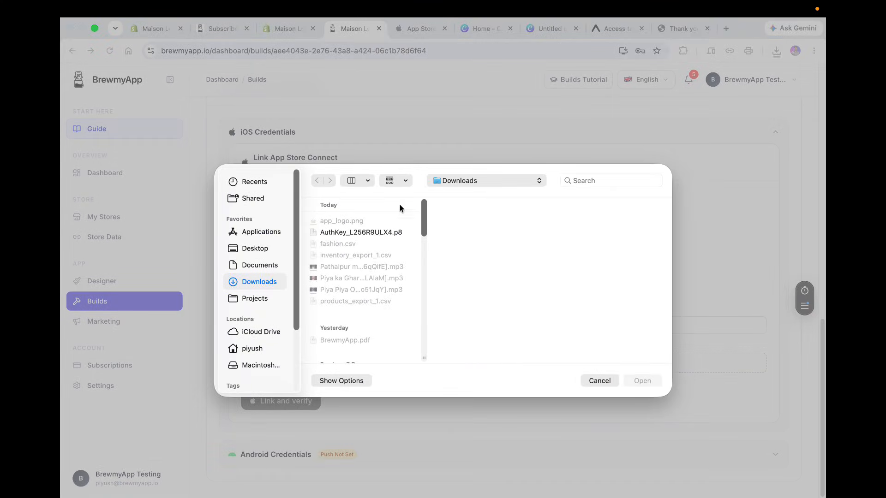
double_click(358, 234)
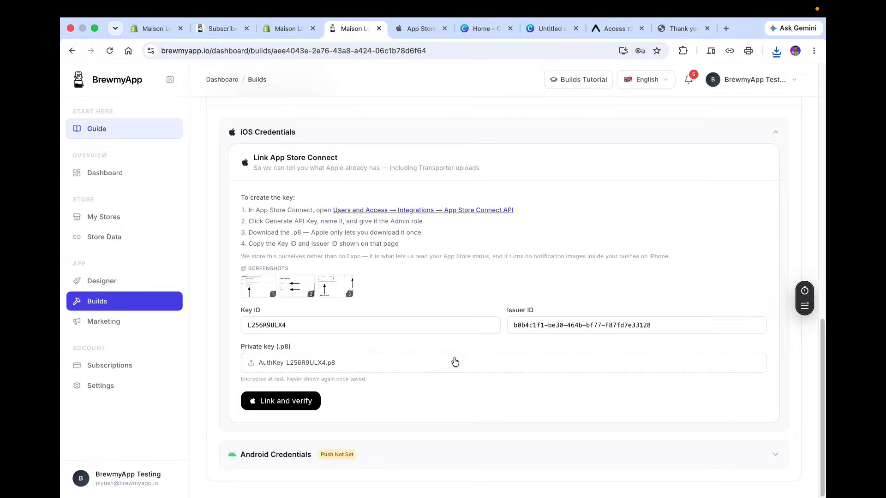
click(284, 402)
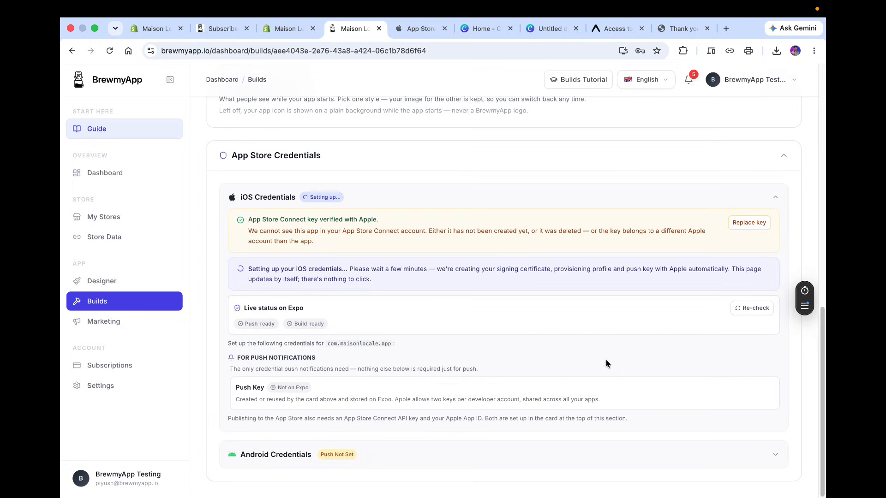
Close the extra browser tabs no longer needed for the setup.
click(510, 29)
click(510, 28)
click(575, 28)
click(192, 29)
click(192, 28)
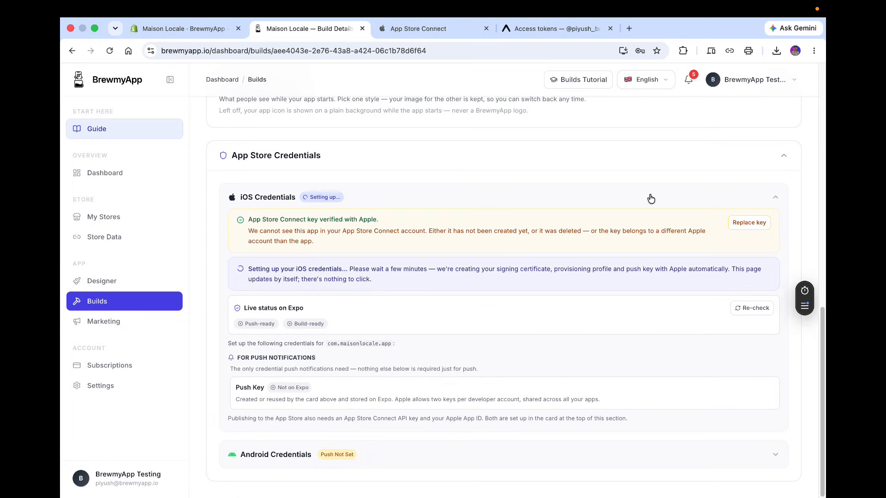
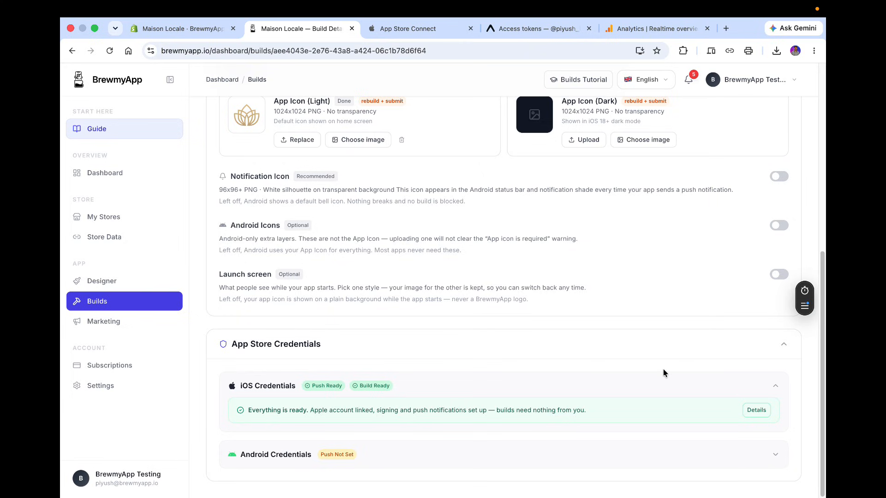
Expand Android Credentials and connect Google Play, signing in with the Google account and granting all requested Firebase and Play Developer access.
click(320, 462)
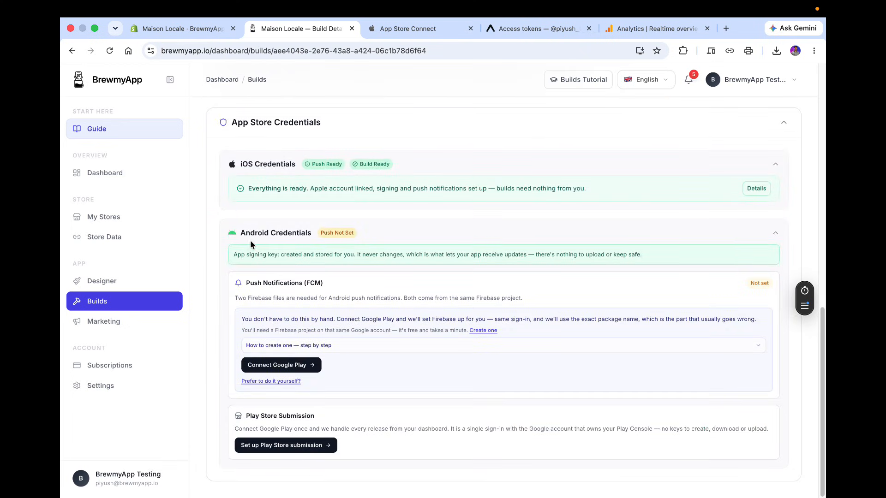
click(313, 366)
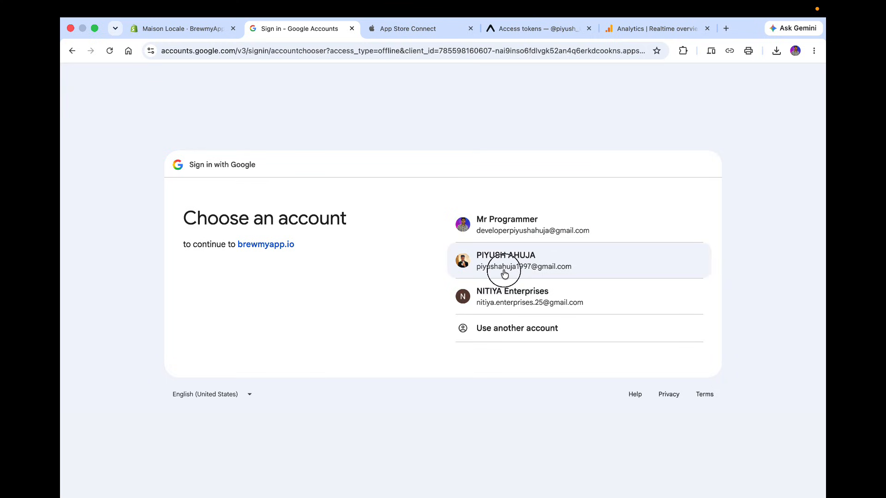
click(504, 272)
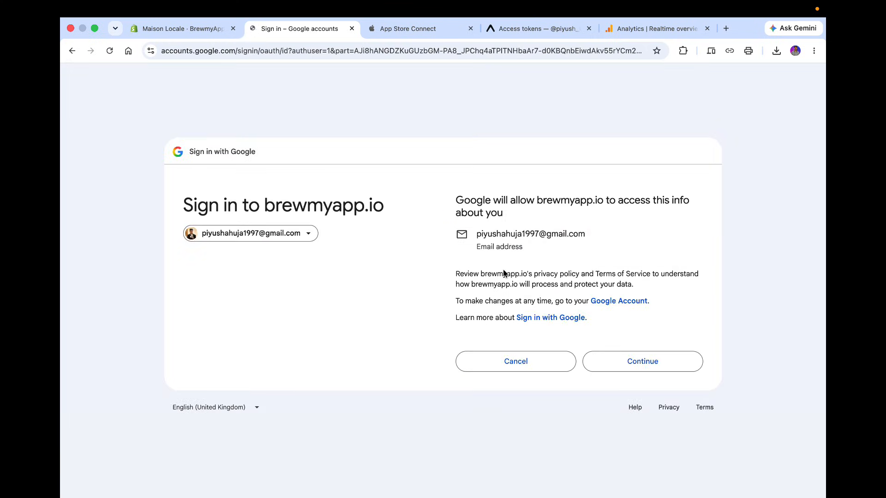
click(631, 369)
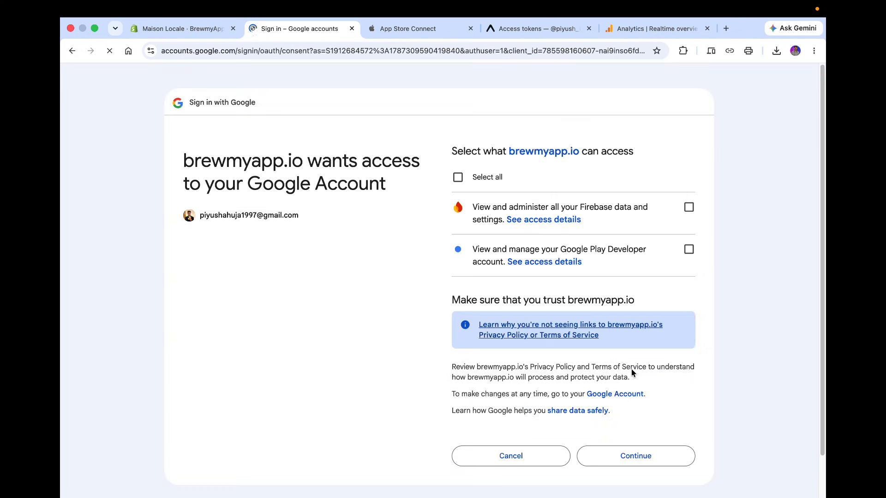
click(486, 181)
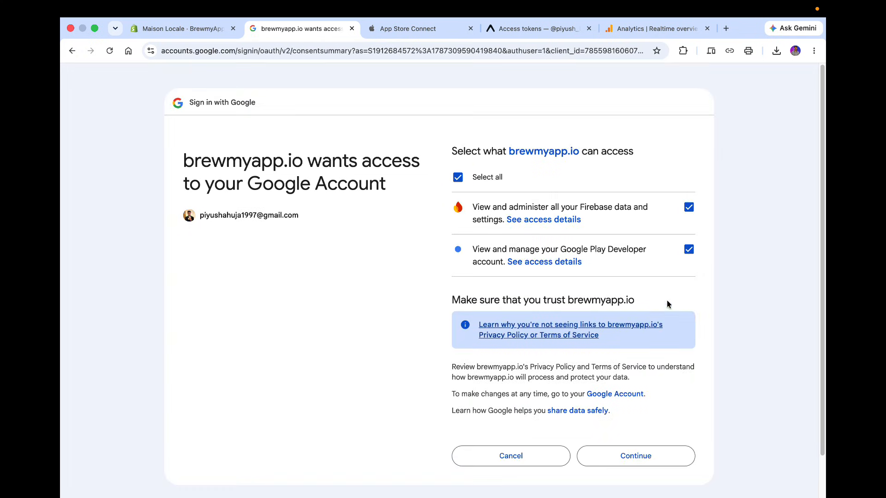
click(661, 460)
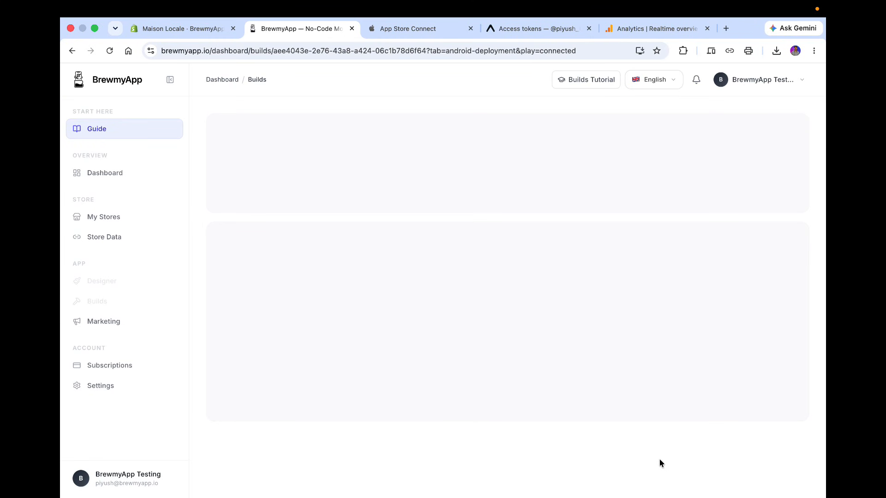
Reopen the Android Credentials section and start Set up Firebase for me to list the available Firebase projects.
scroll(534, 383, down, 5)
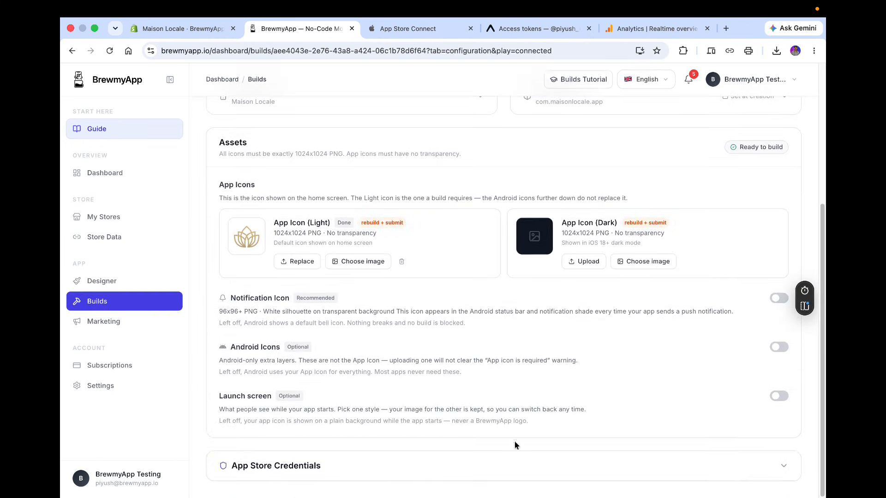
click(510, 473)
click(479, 459)
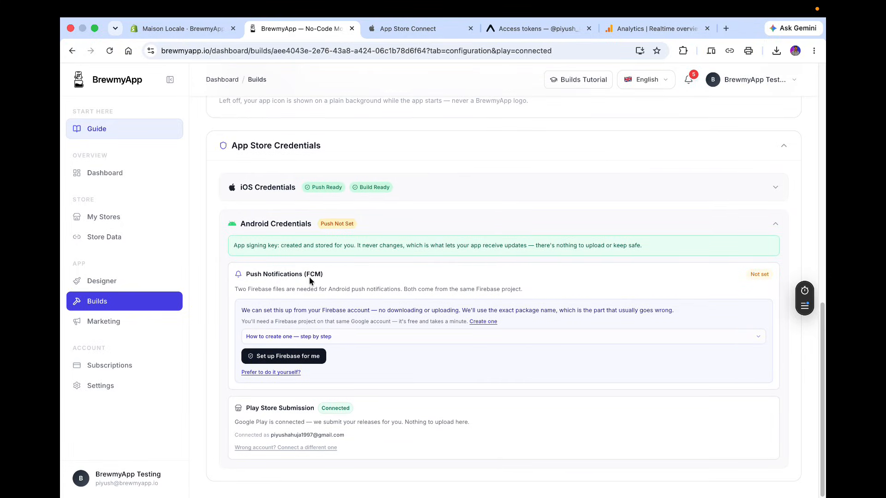
click(284, 363)
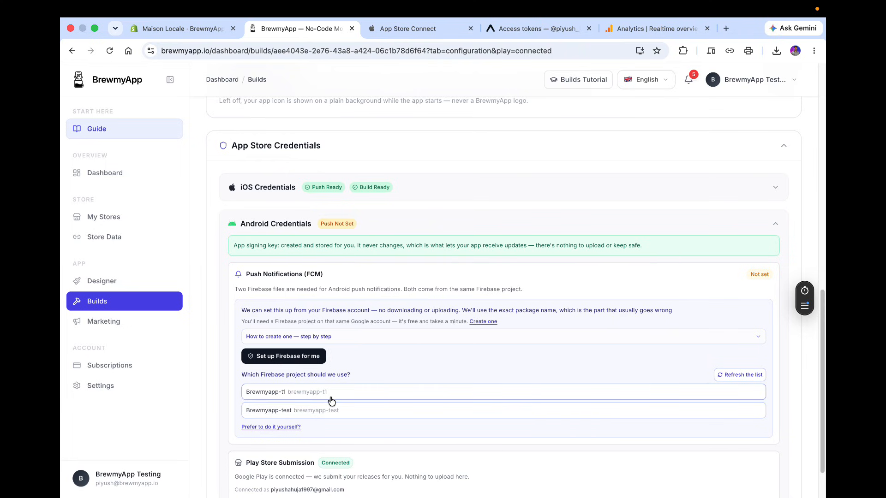
Open the Firebase console through the Create one link, then return and refresh the Firebase project list.
scroll(331, 401, down, 1)
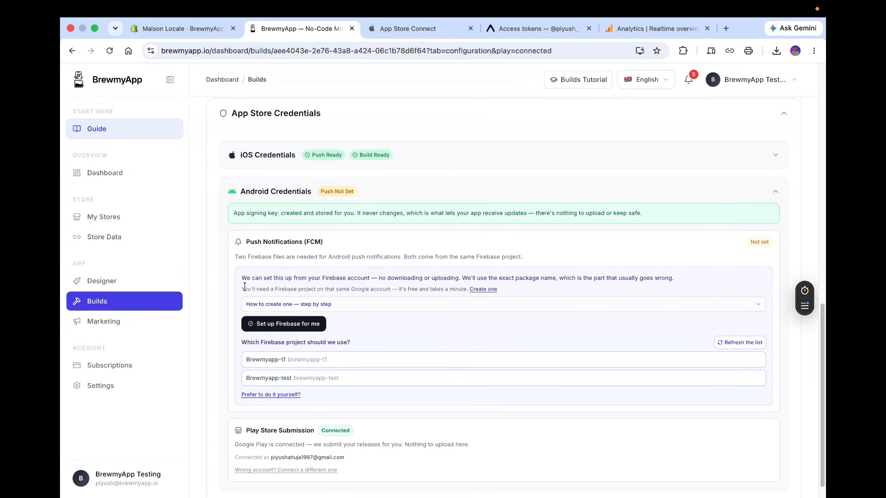
drag(245, 287, 351, 288)
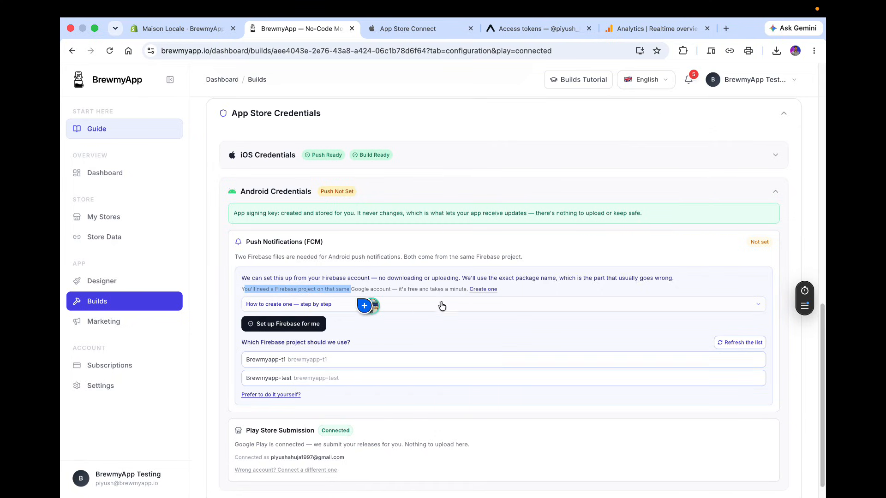
click(483, 290)
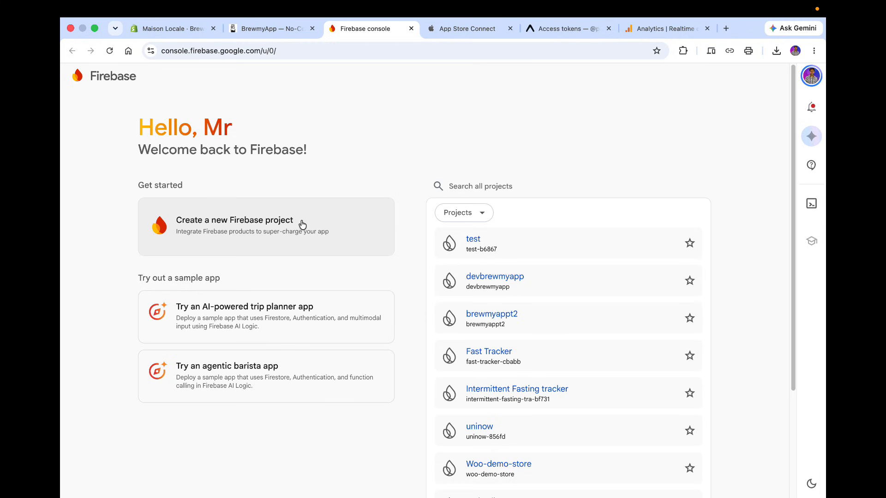
click(286, 29)
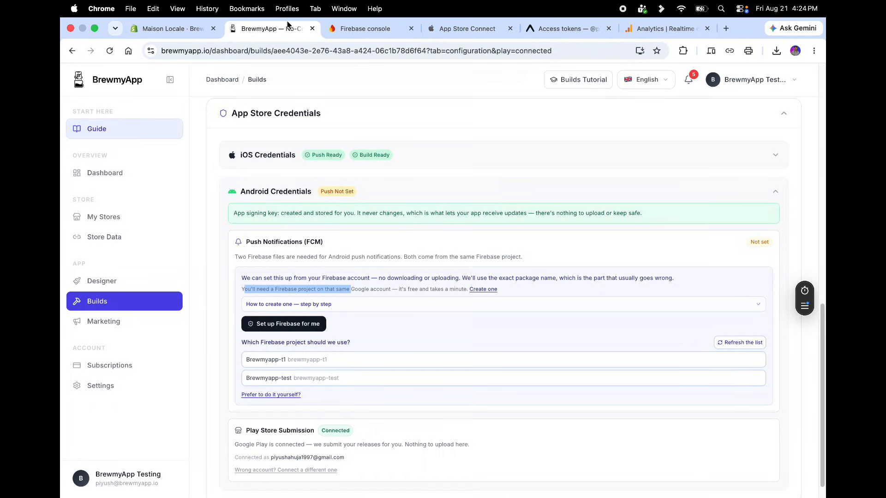
click(757, 342)
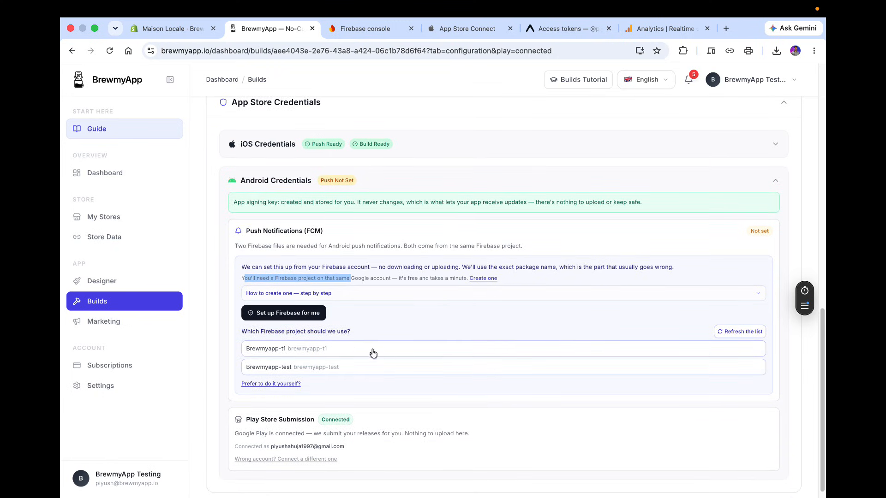
Start creating a new Firebase project in the console and name it Maison Locale.
click(365, 28)
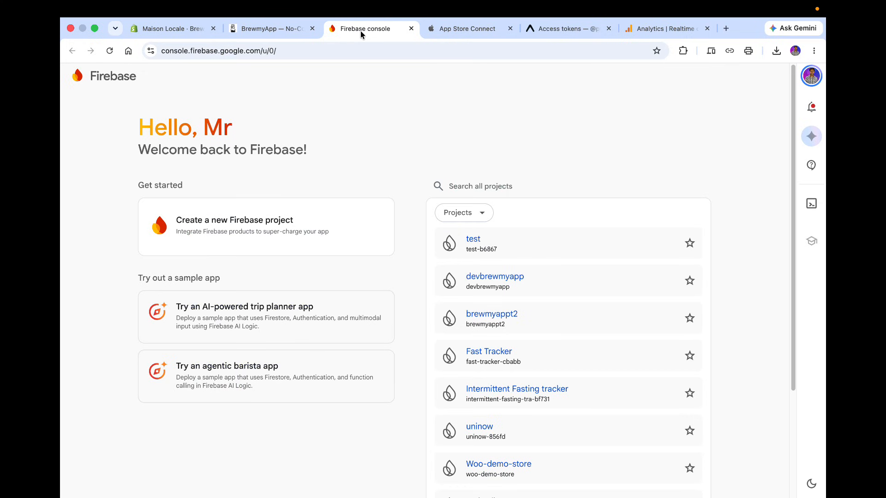
click(299, 243)
click(252, 30)
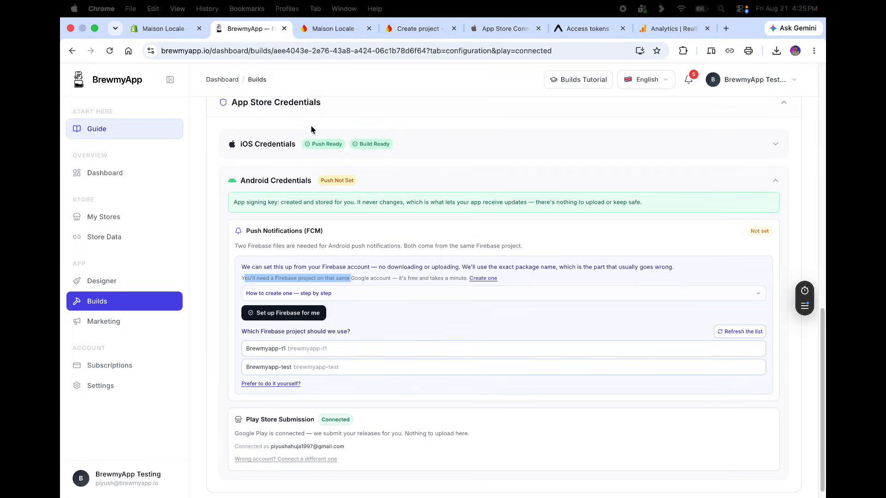
click(418, 28)
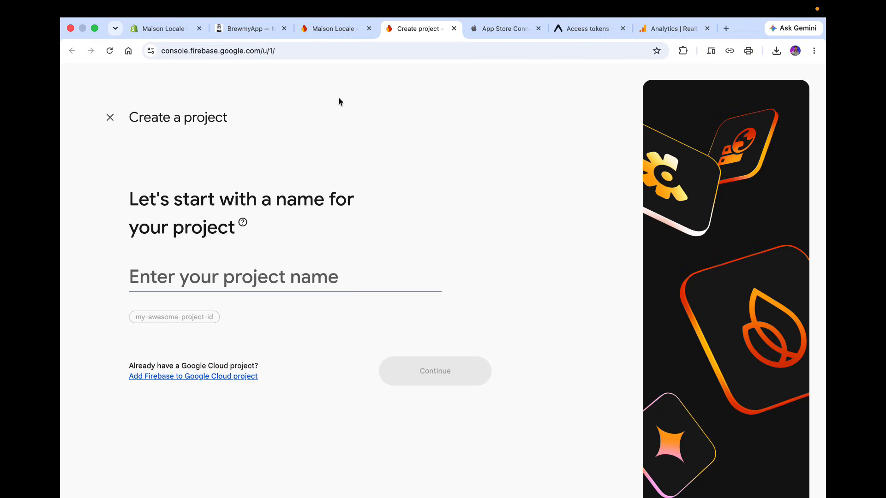
click(287, 296)
text(M)
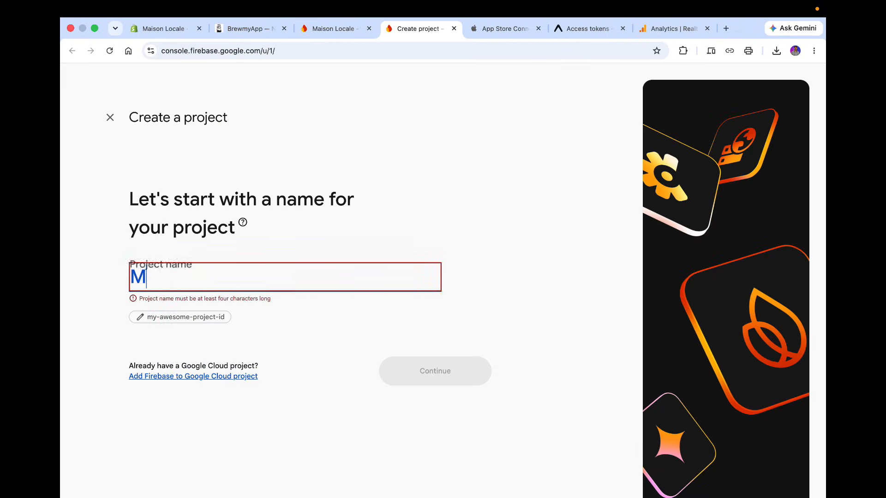
text(aison Locale)
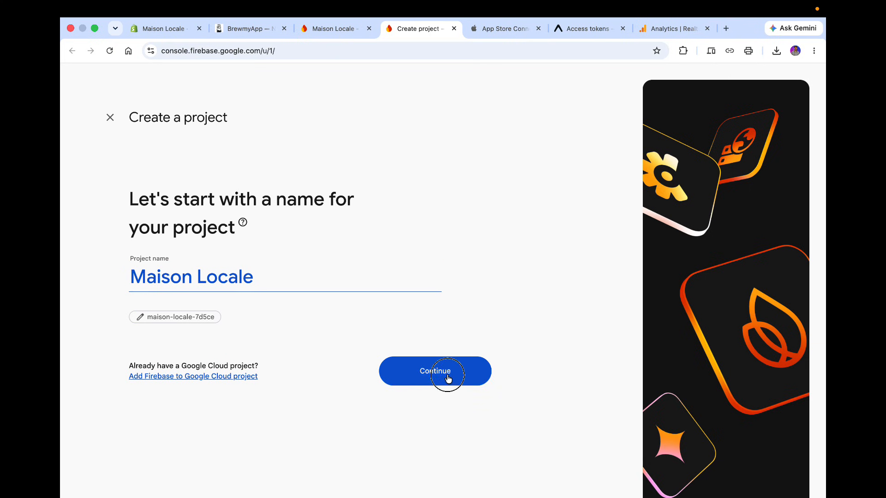
Continue through project setup with Gemini and Google Analytics turned off, and create the project.
click(450, 375)
scroll(443, 372, down, 3)
click(138, 351)
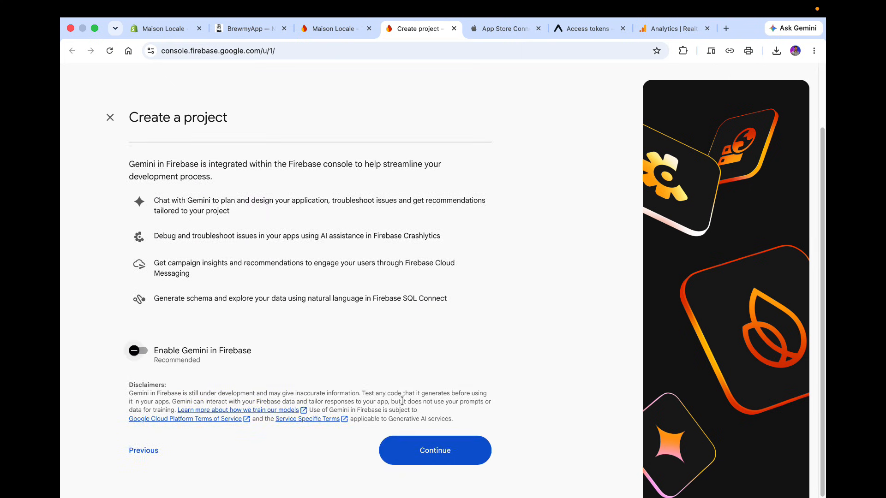
click(430, 452)
click(147, 434)
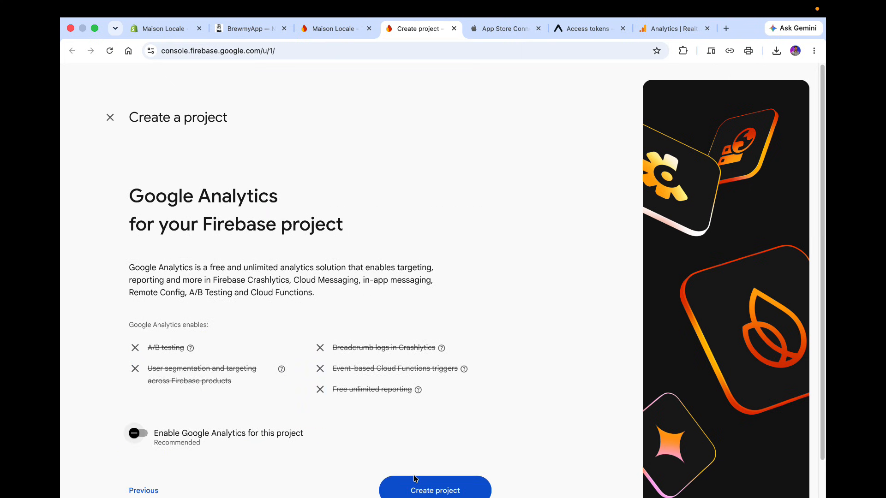
click(435, 490)
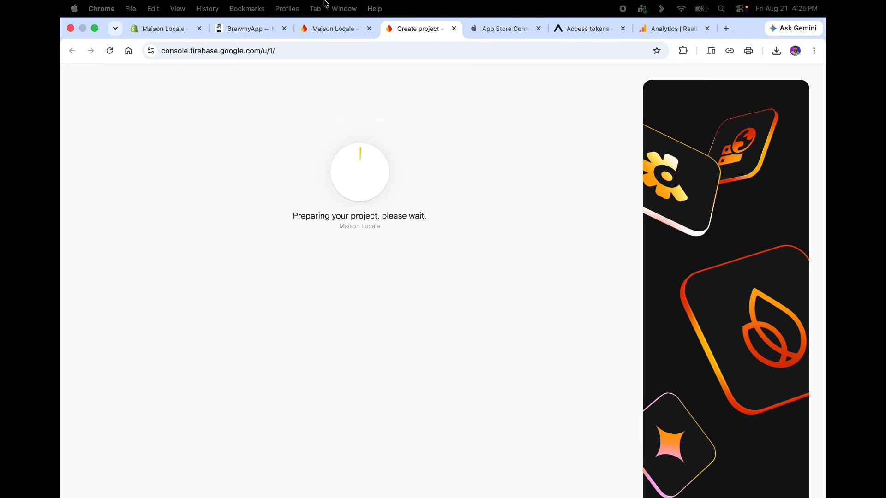
Close the extra Firebase tab and refresh the Firebase project list in BrewmyApp.
click(369, 28)
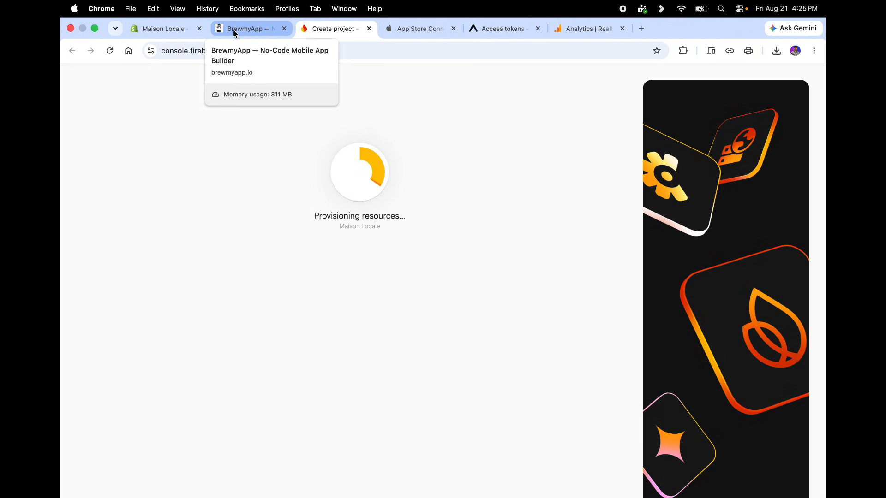
click(233, 29)
click(374, 8)
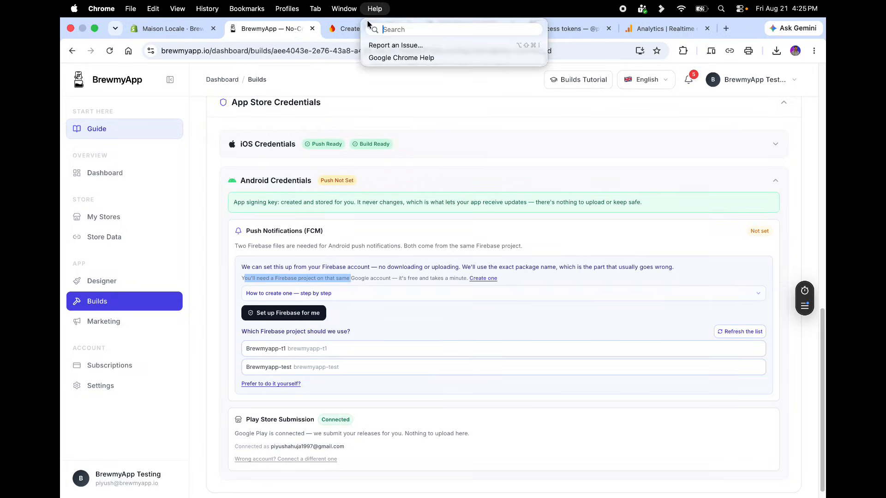
click(369, 29)
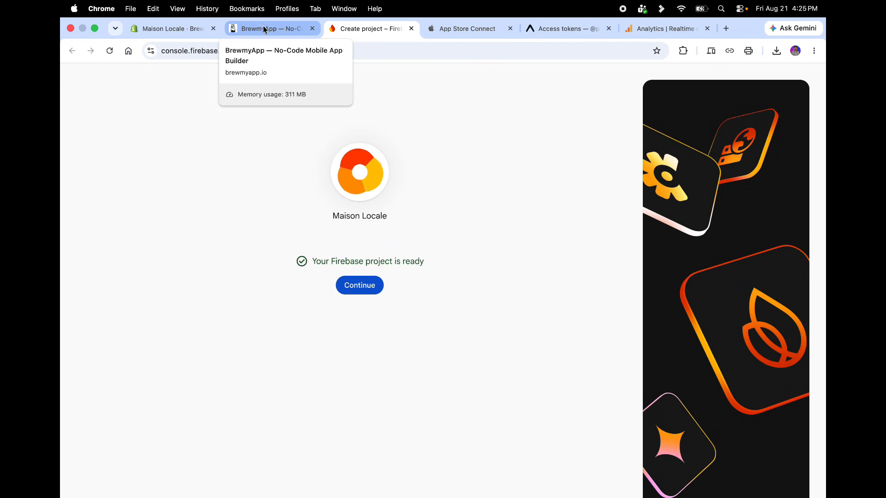
click(263, 28)
click(738, 333)
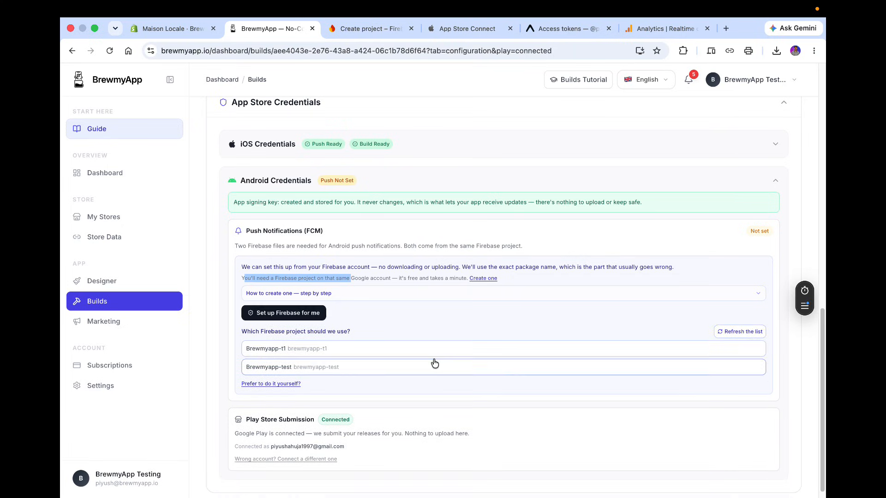
click(720, 331)
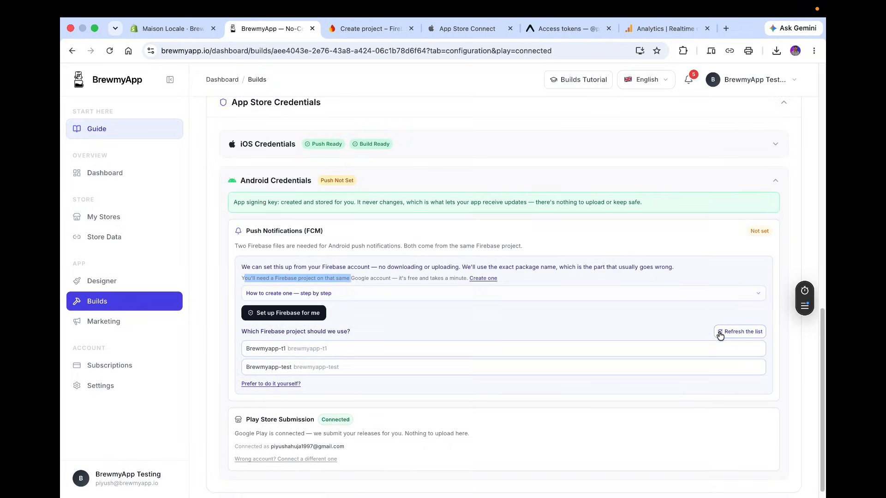
Continue into the new Maison Locale project in Firebase, then refresh BrewmyApp's Firebase project list again.
click(369, 28)
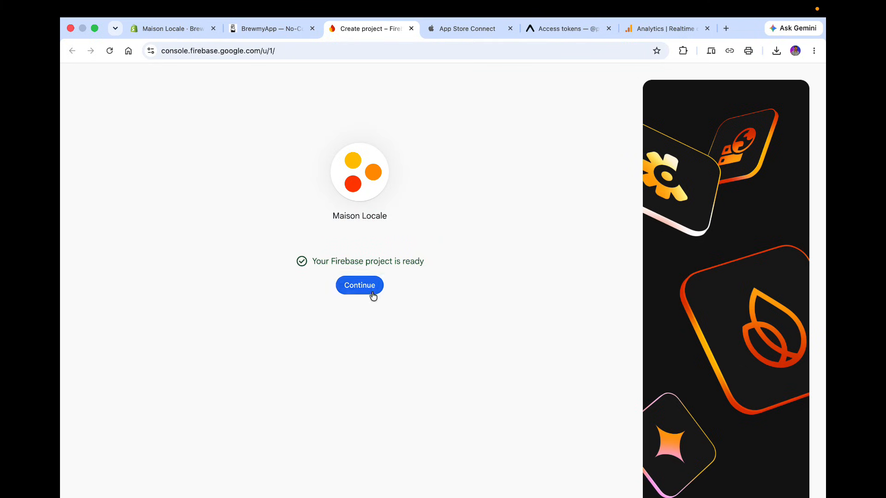
click(362, 291)
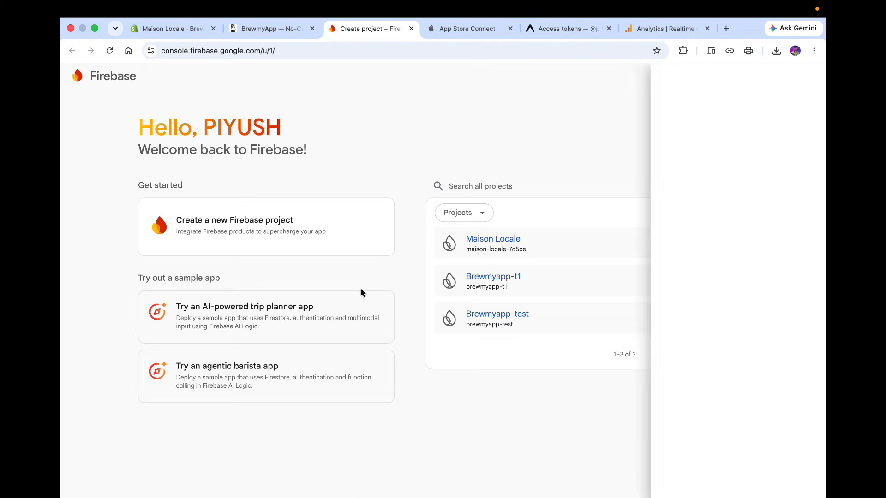
click(272, 28)
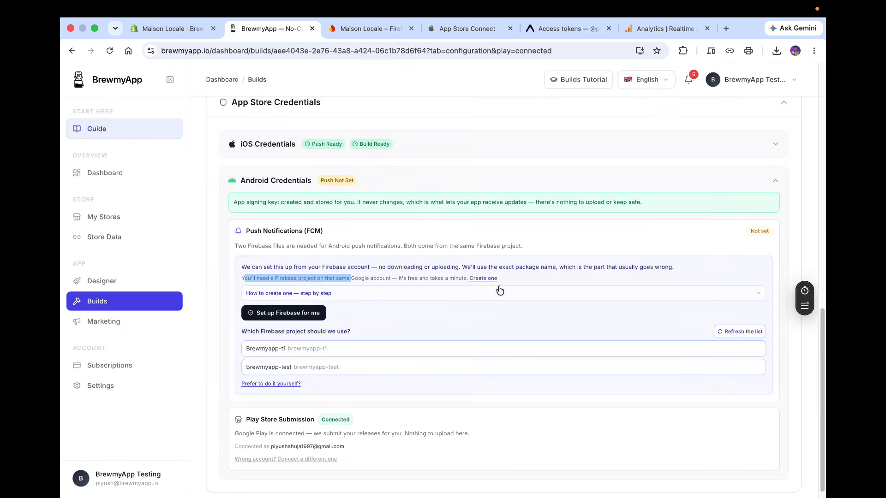
click(723, 332)
click(736, 333)
Open the Firebase project switcher to review the projects in the account.
click(375, 28)
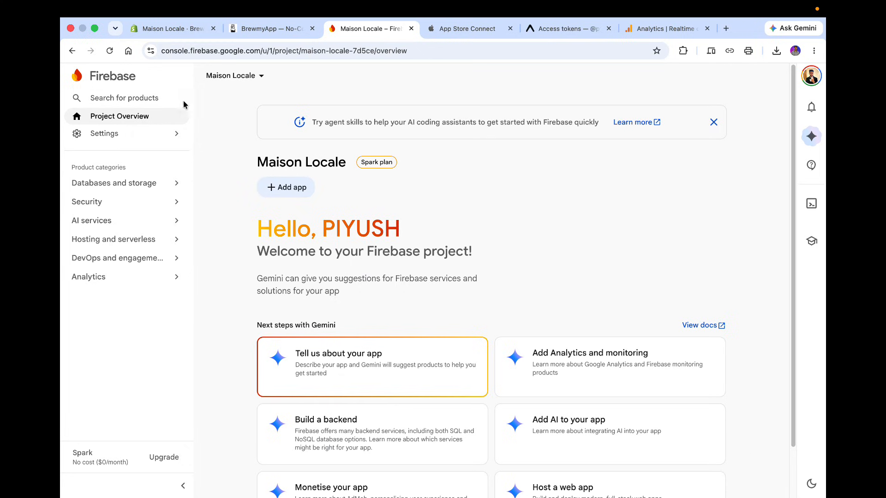
click(242, 74)
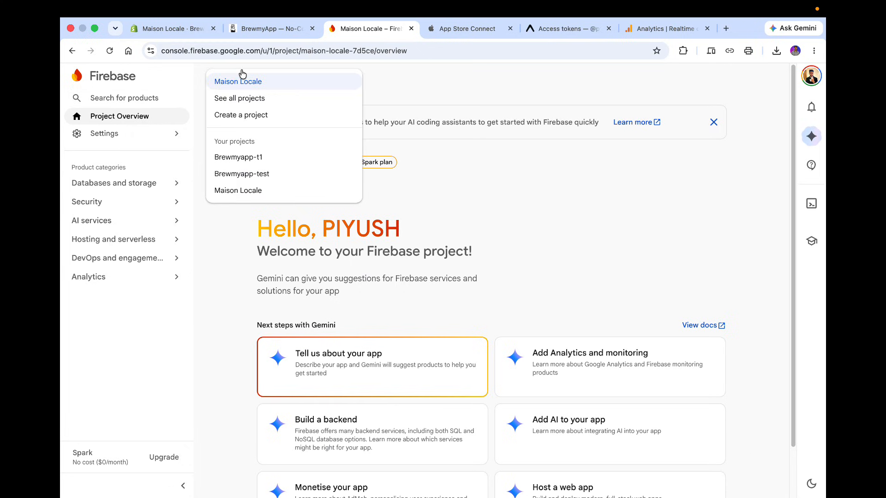
click(284, 31)
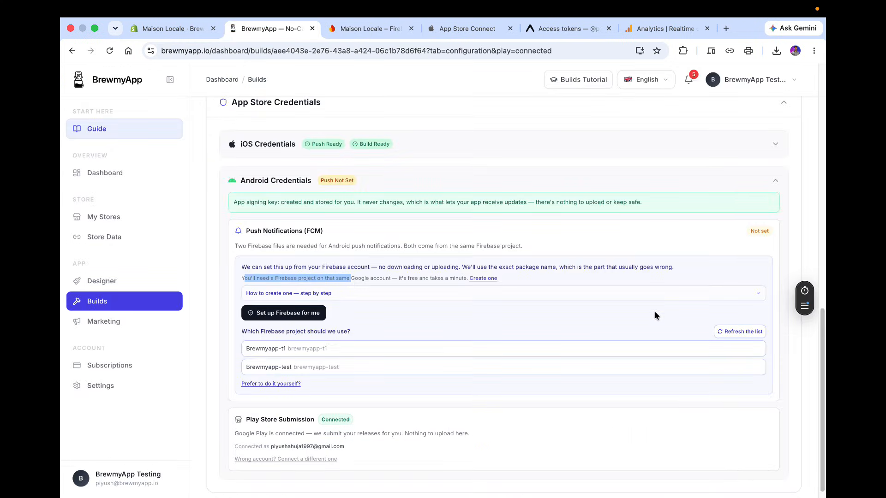
Refresh the Firebase project list in BrewmyApp and rerun Set up Firebase for me.
click(749, 331)
click(748, 333)
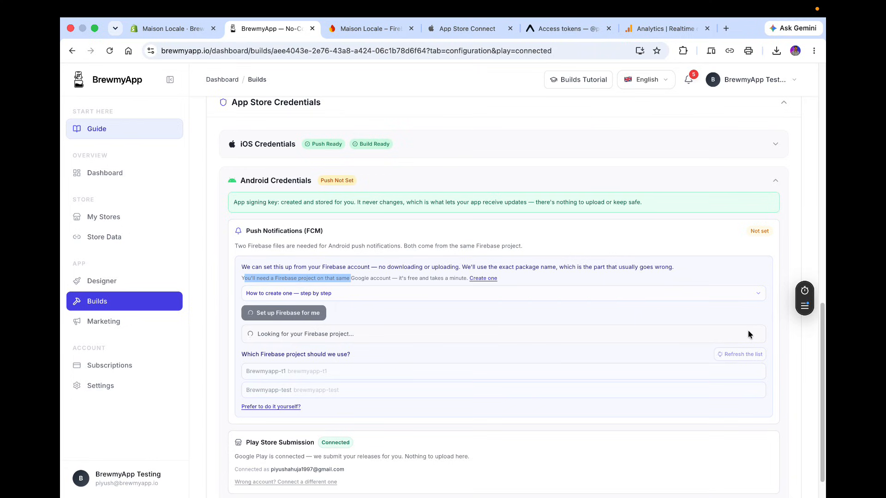
click(284, 315)
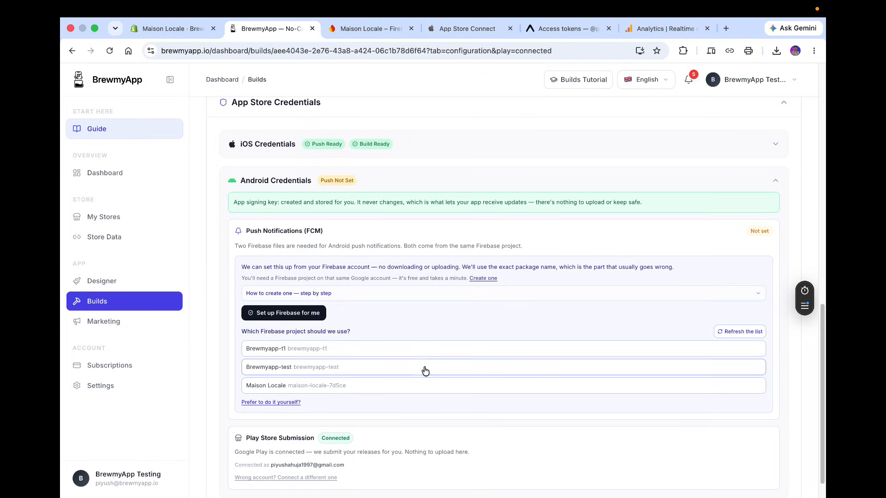
Select the Maison Locale Firebase project for Android push and open the server key upload section.
click(348, 391)
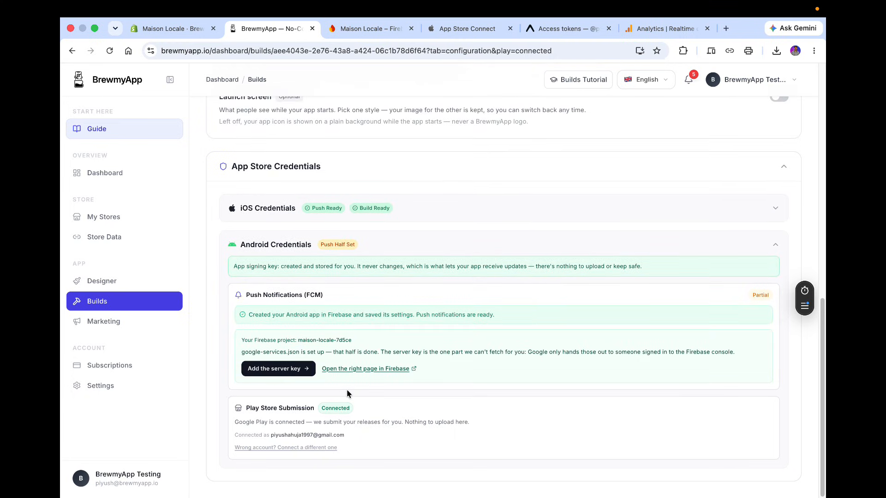
click(285, 369)
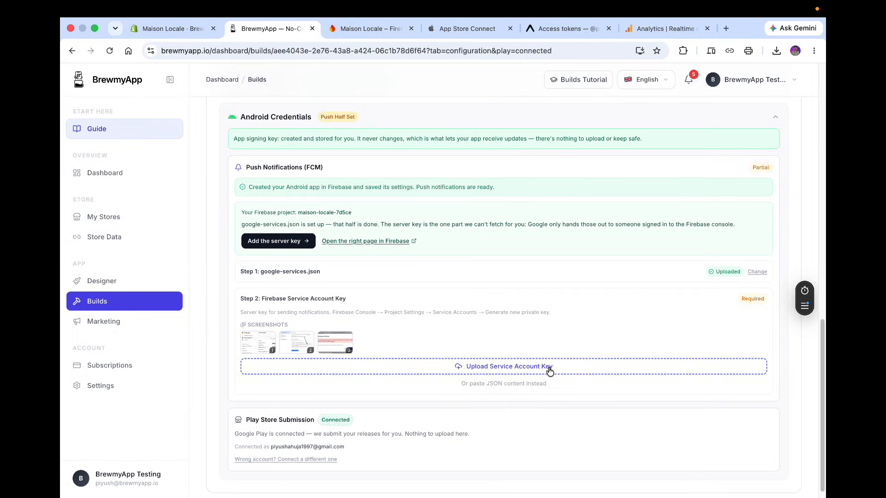
Open the matching Firebase service accounts page and switch to the Google account that owns the project, closing the failed tab.
click(364, 241)
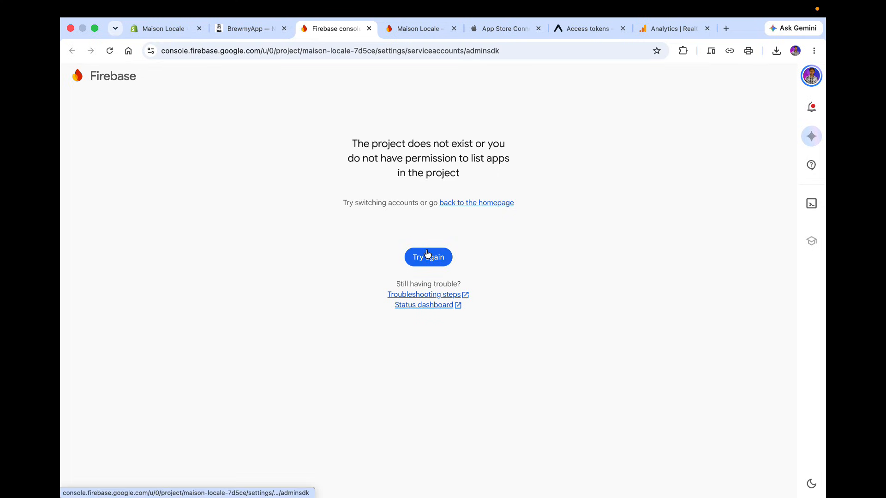
click(811, 76)
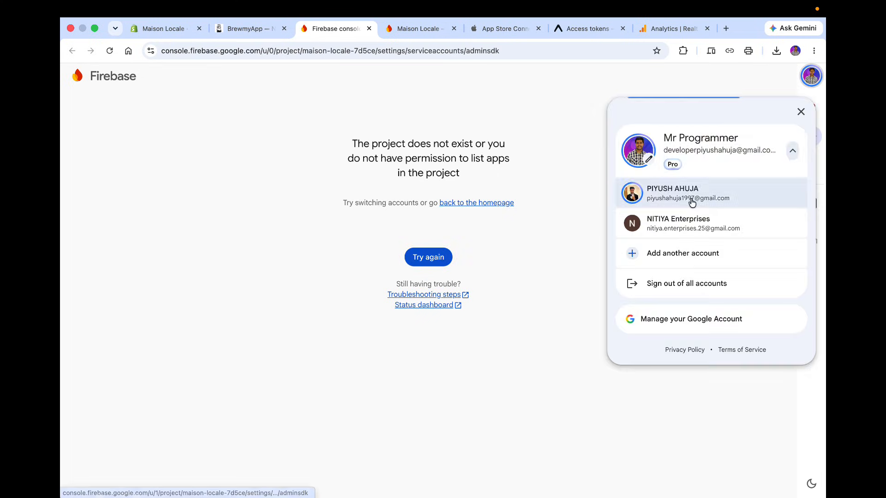
click(654, 193)
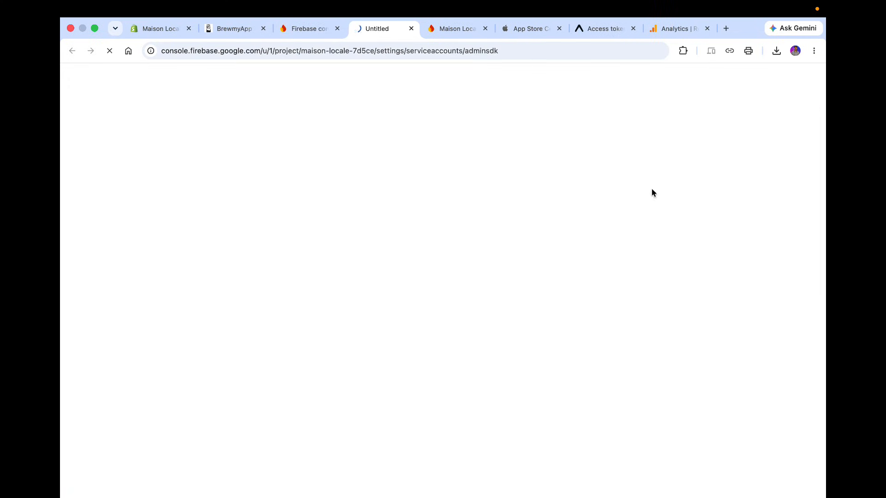
click(338, 29)
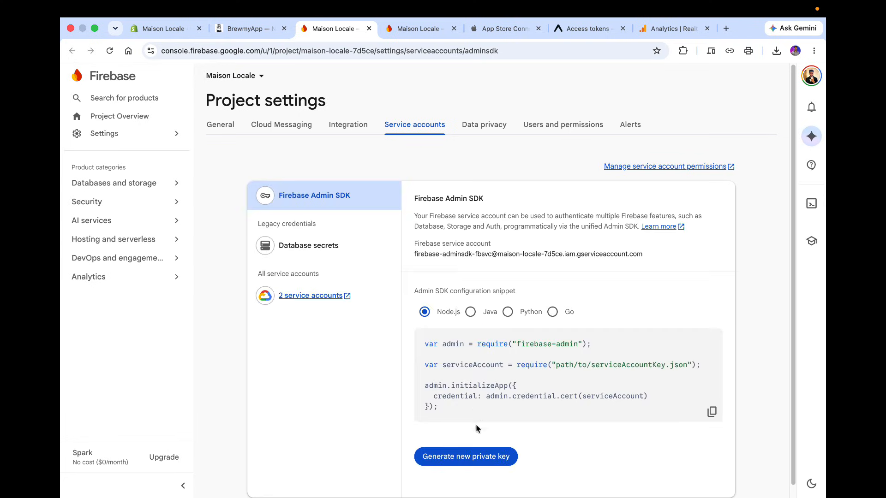
Generate a new Firebase Admin SDK private key and save the JSON file to Downloads.
click(463, 456)
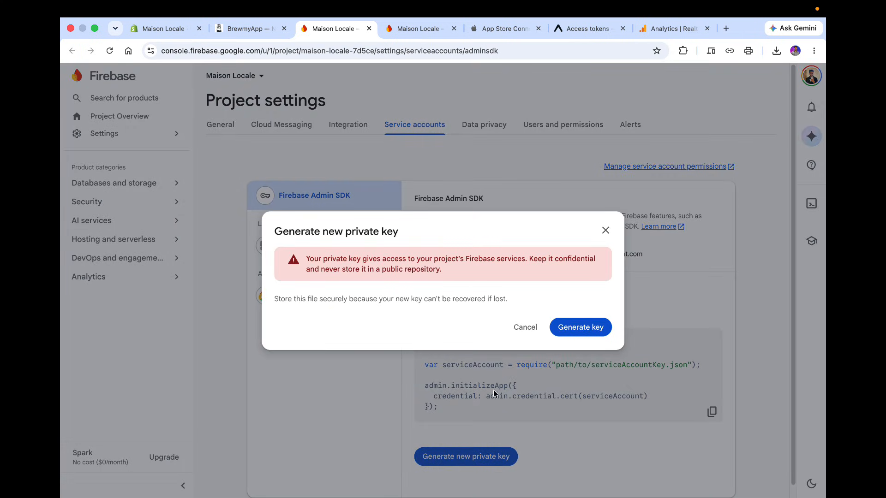
click(582, 328)
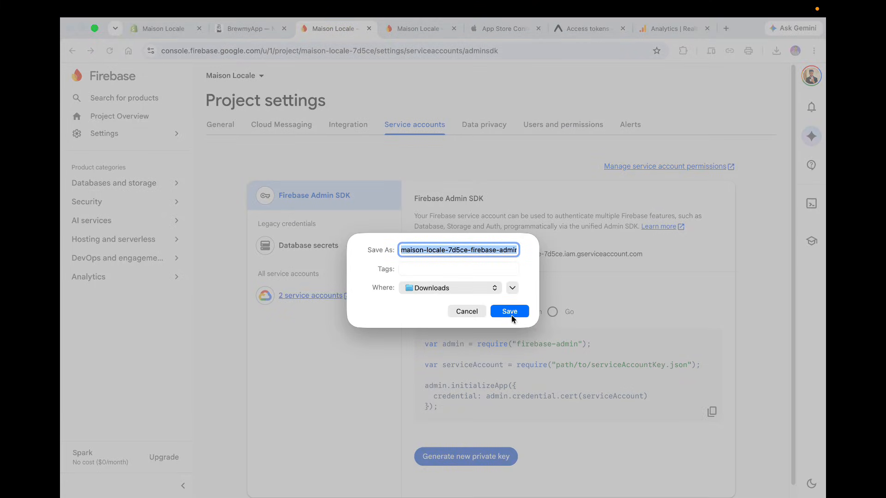
click(511, 314)
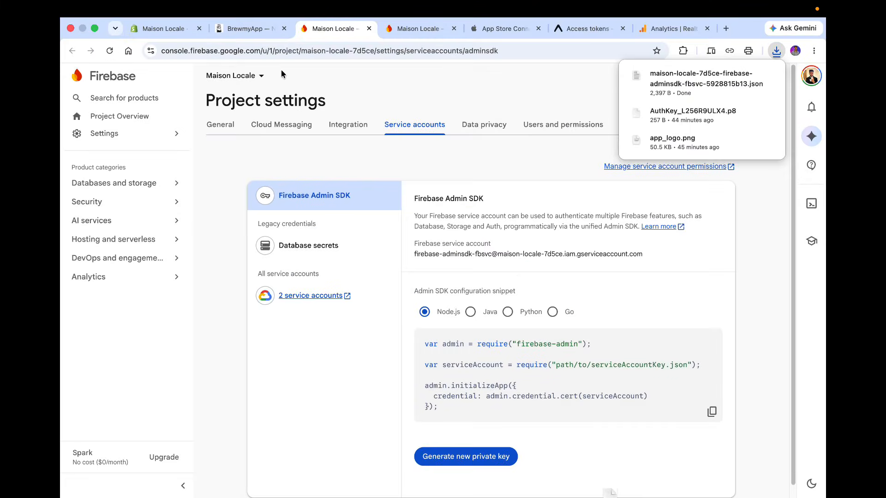
Upload the downloaded service account key JSON into BrewmyApp's Android credentials and collapse that section.
click(256, 31)
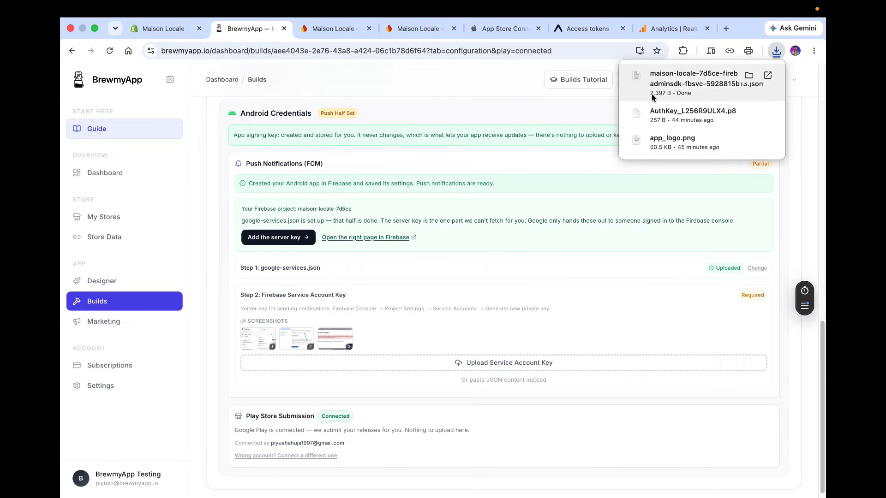
drag(653, 91, 486, 371)
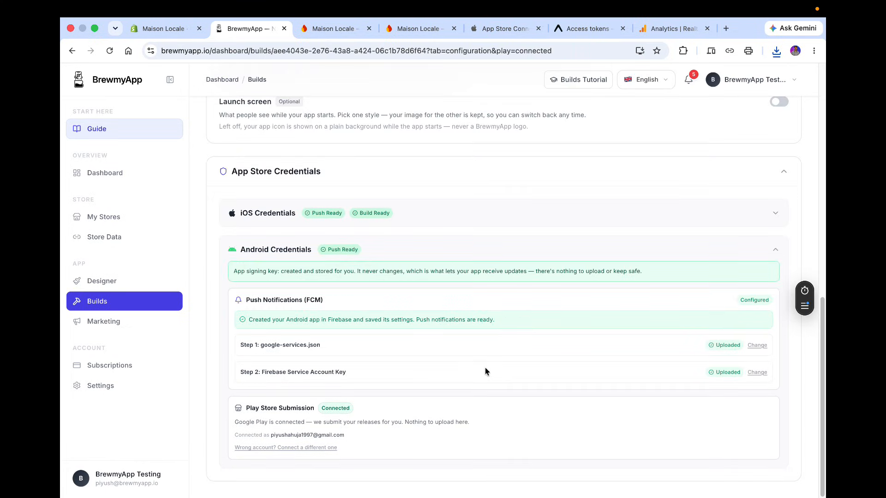
click(776, 250)
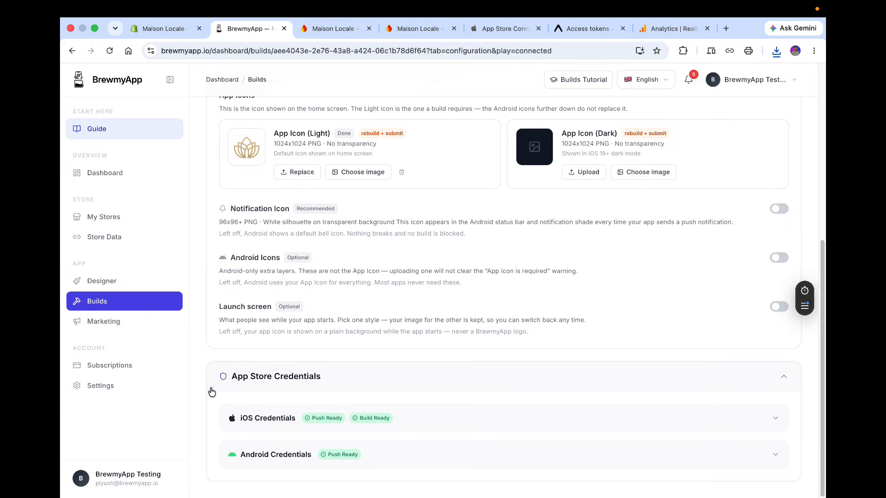
Trigger a Maison Locale build for the iOS IPA platform with Send to App Store enabled.
scroll(268, 406, up, 10)
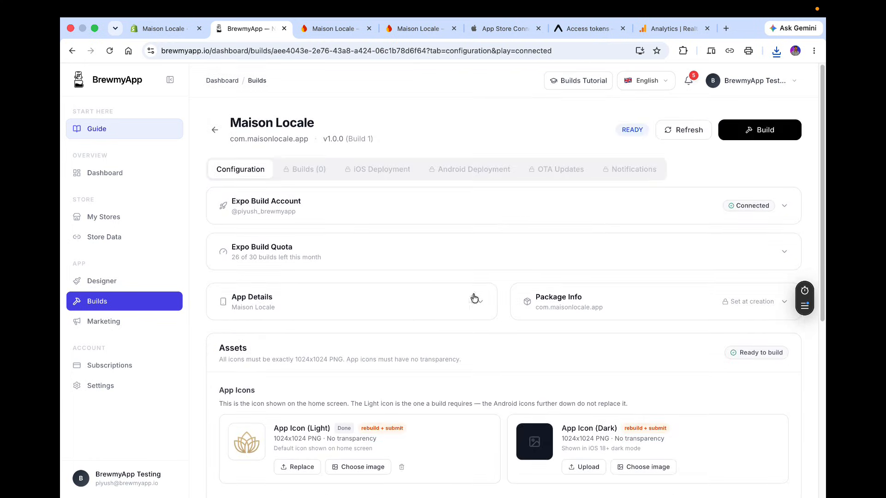
click(760, 122)
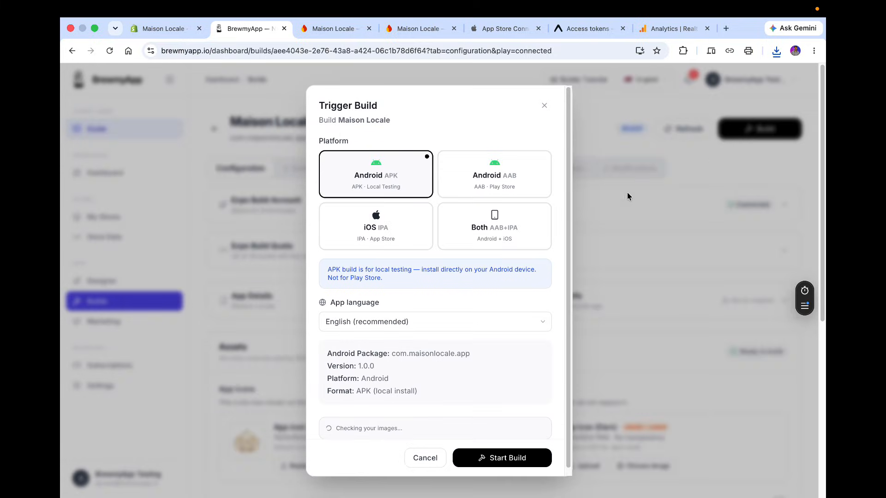
click(405, 241)
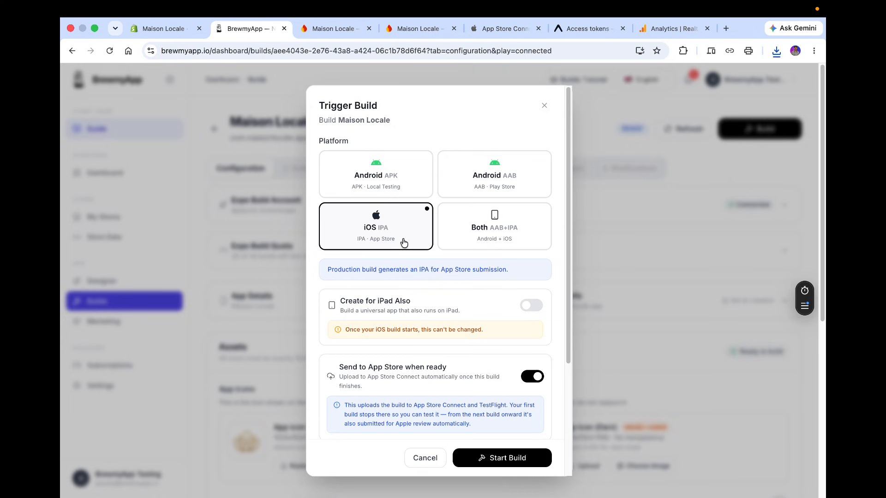
scroll(431, 286, down, 4)
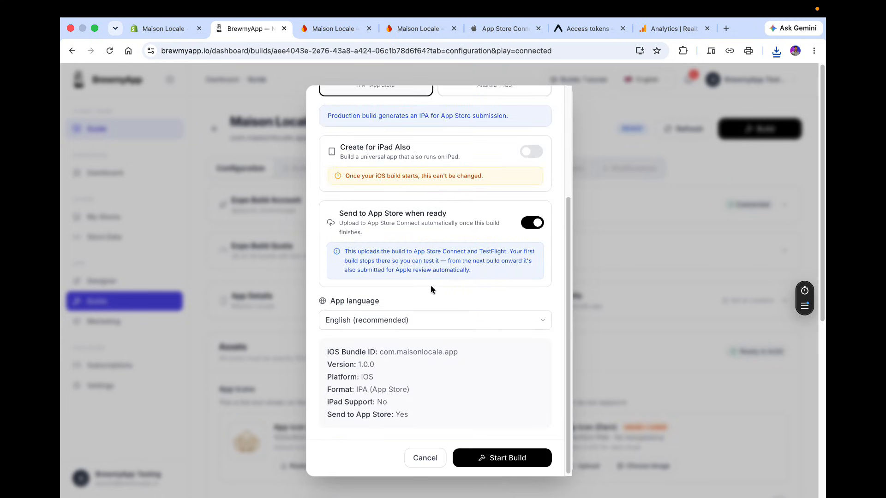
scroll(431, 286, up, 2)
scroll(430, 289, down, 2)
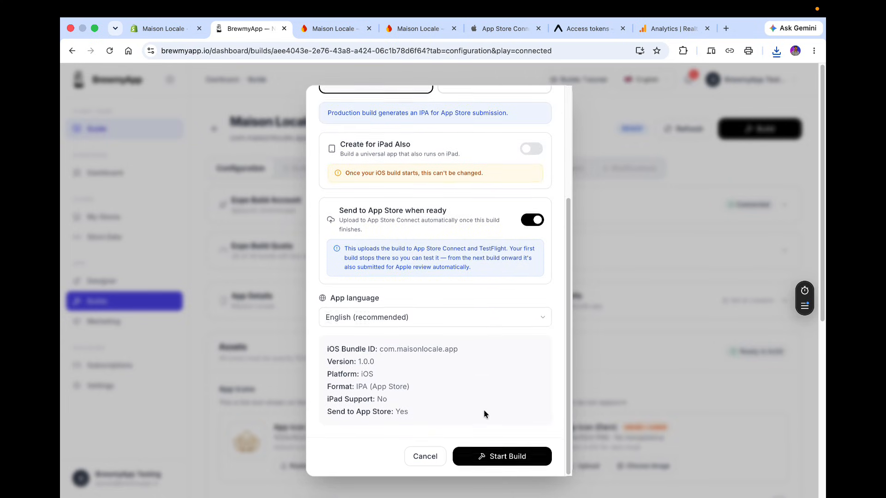
click(498, 458)
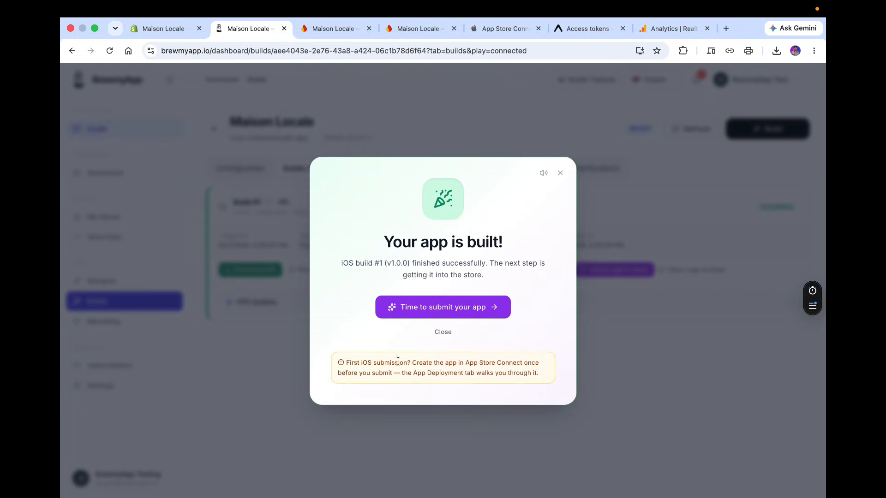
Proceed to app submission, open App Store Connect's apps page, and start a new app.
click(406, 316)
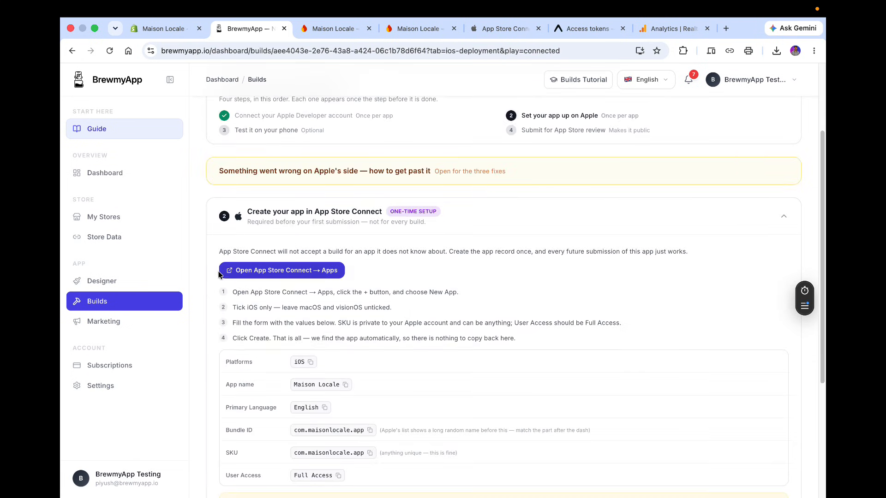
click(323, 279)
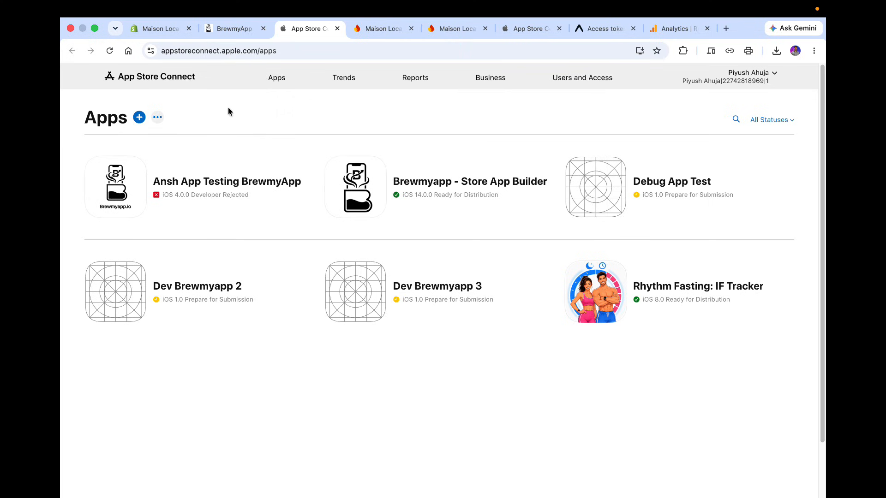
click(140, 118)
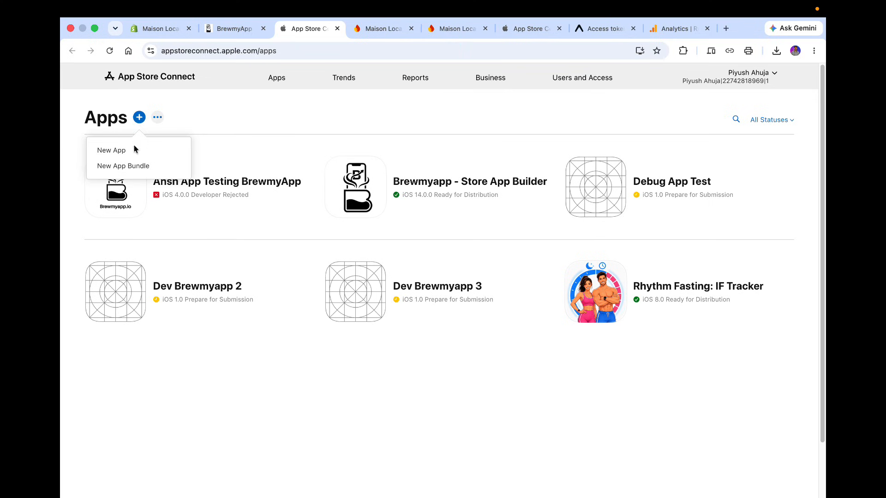
click(124, 151)
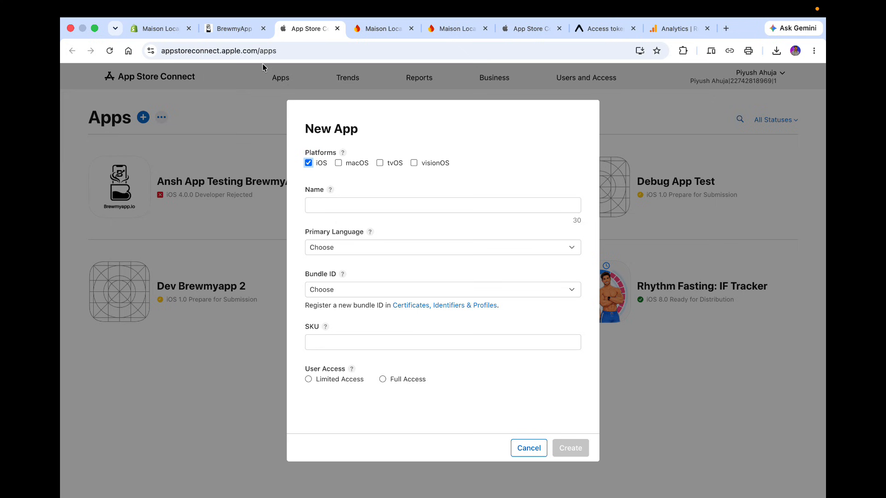
Copy the app name Maison Locale from BrewmyApp and paste it into the new app's name.
click(235, 29)
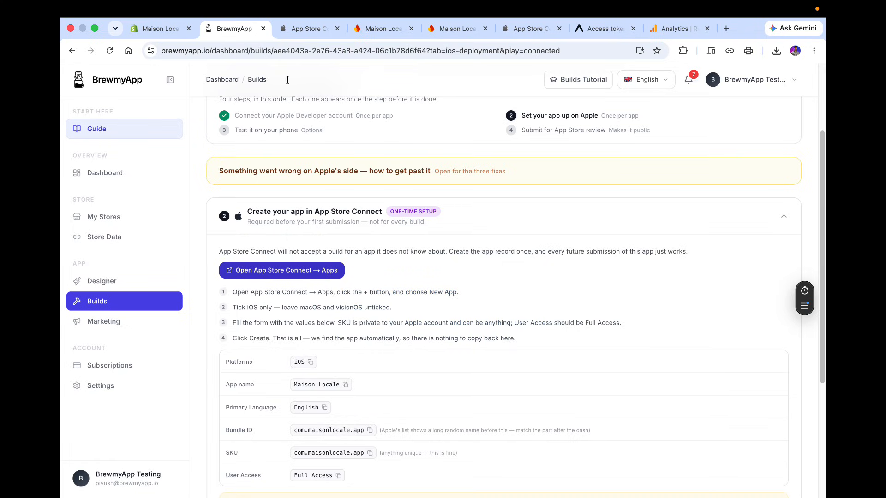
scroll(342, 304, down, 2)
scroll(342, 305, down, 1)
click(344, 312)
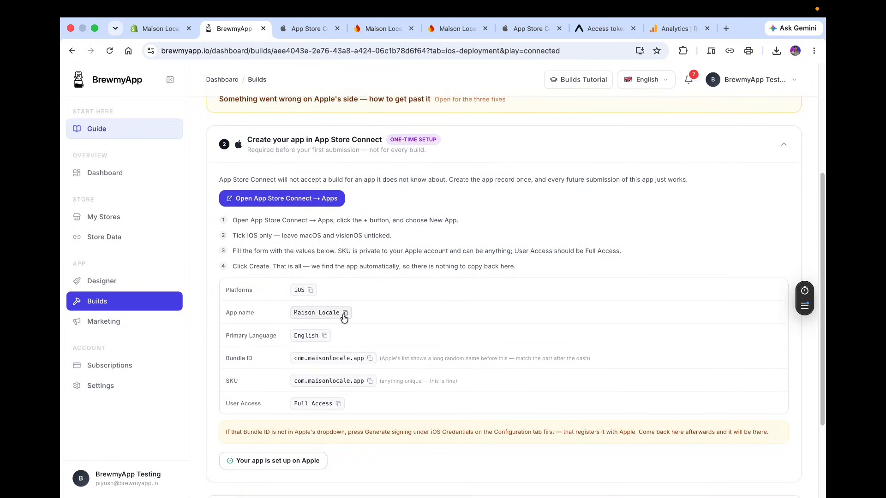
click(288, 28)
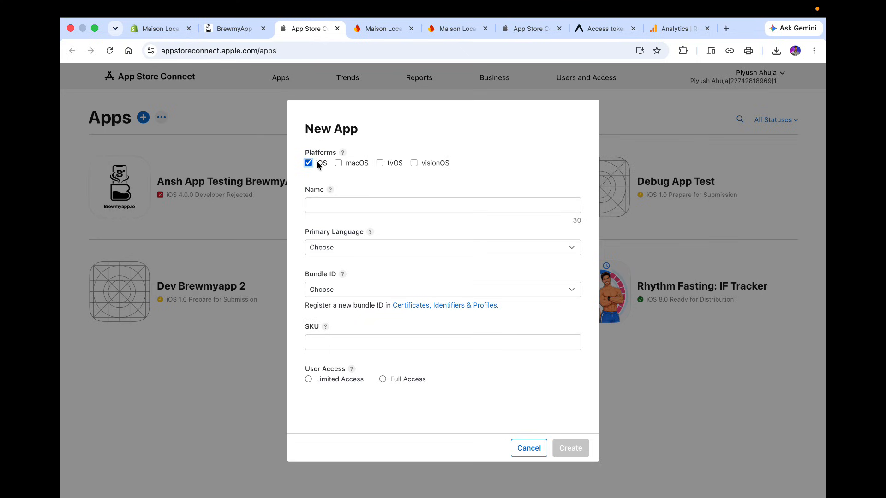
click(327, 199)
key(super+v)
Set the primary language to English (U.S.) and the bundle ID to com.maisonlocale.app.
click(357, 248)
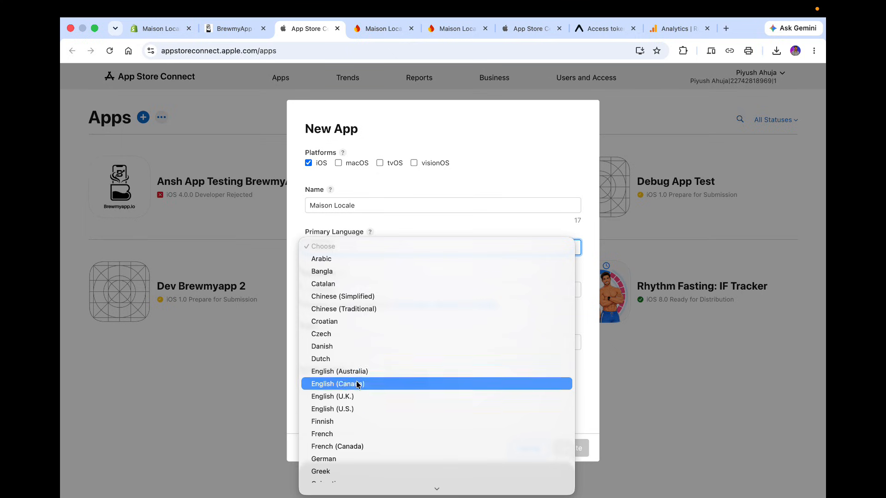
click(359, 409)
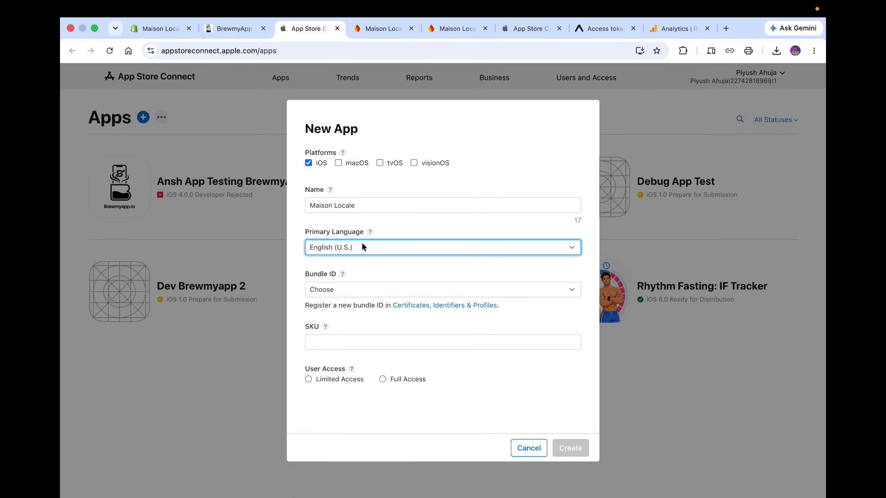
click(348, 289)
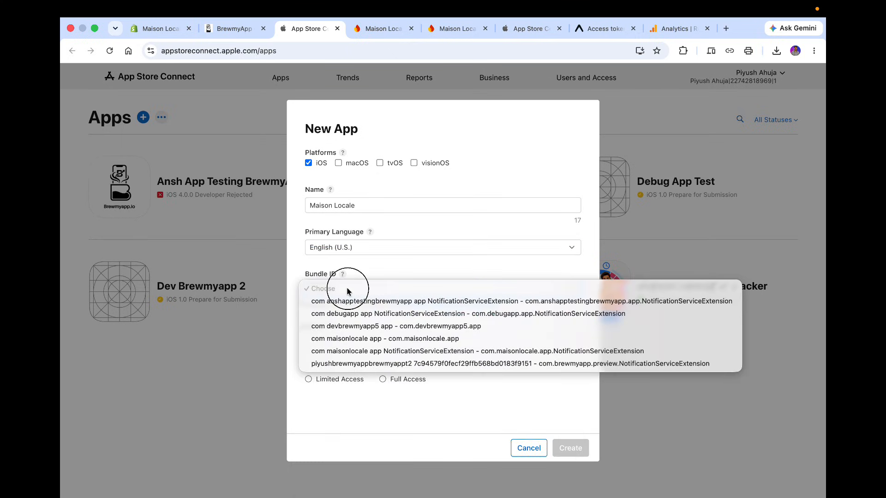
click(360, 339)
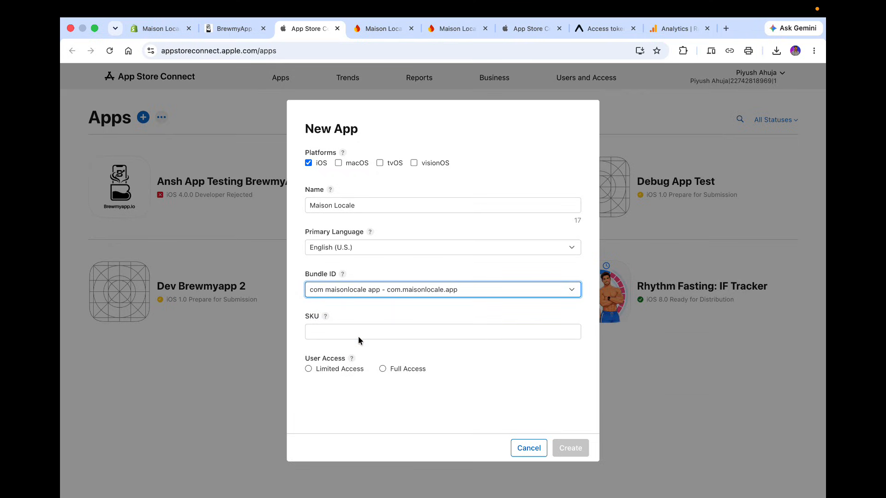
Paste com.maisonlocale.app as the SKU, choose Full Access, and create the app.
click(358, 336)
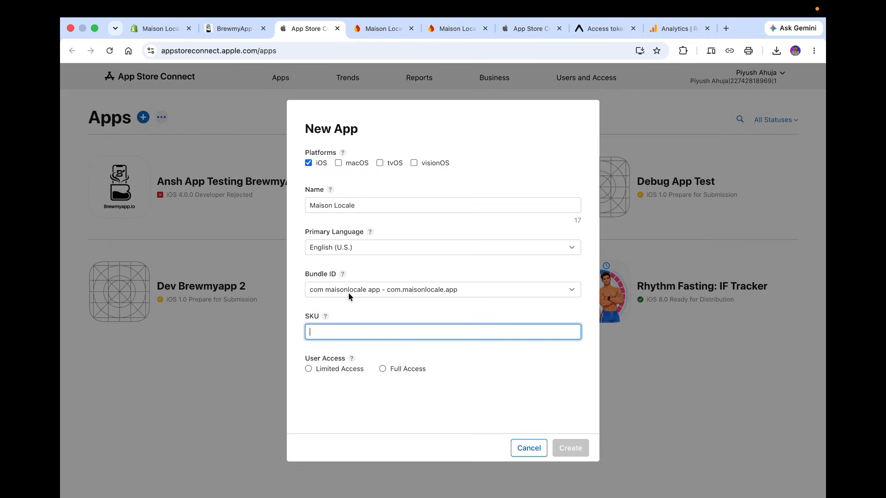
click(233, 29)
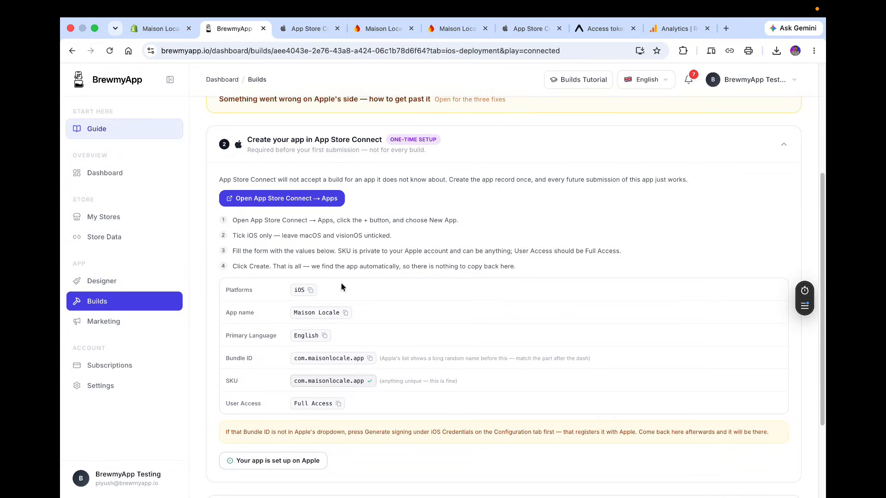
click(304, 28)
text(com.maisonlocale.app)
click(388, 368)
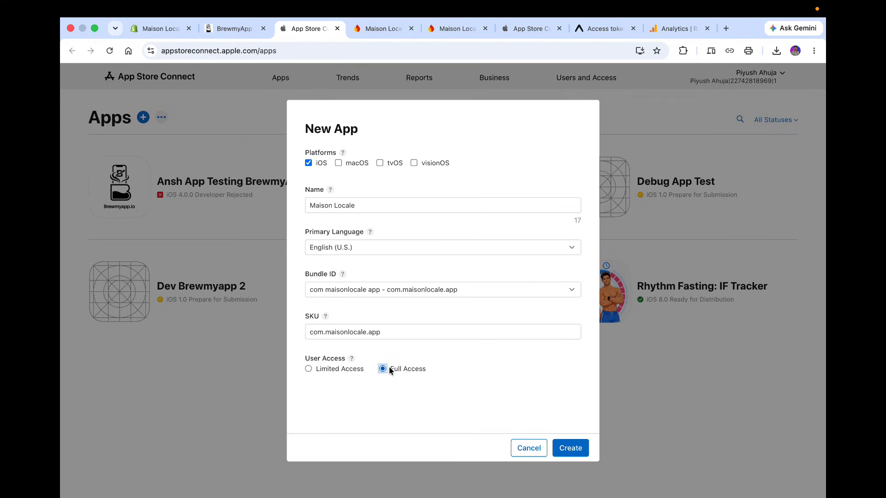
click(570, 454)
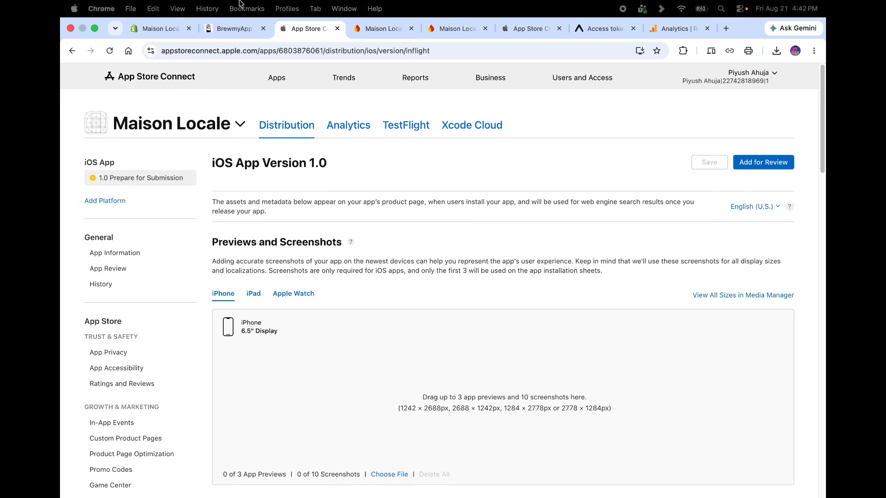
Confirm in BrewmyApp that the app is set up on Apple.
click(234, 28)
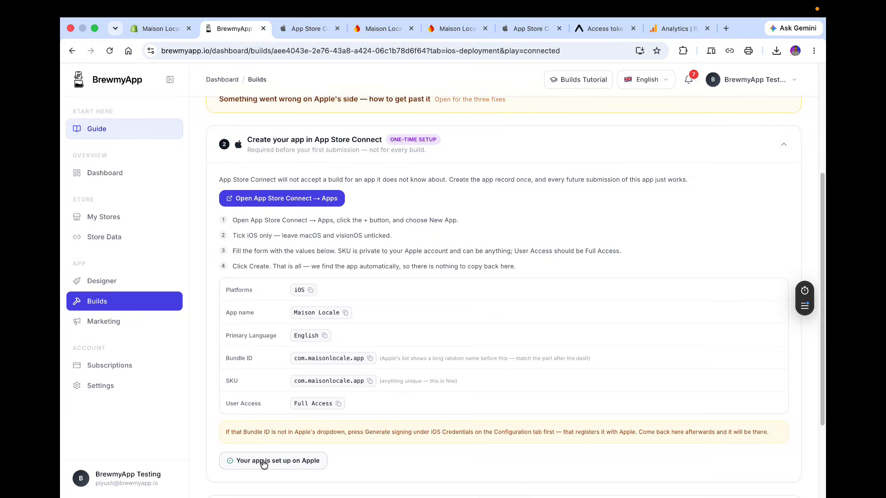
click(278, 466)
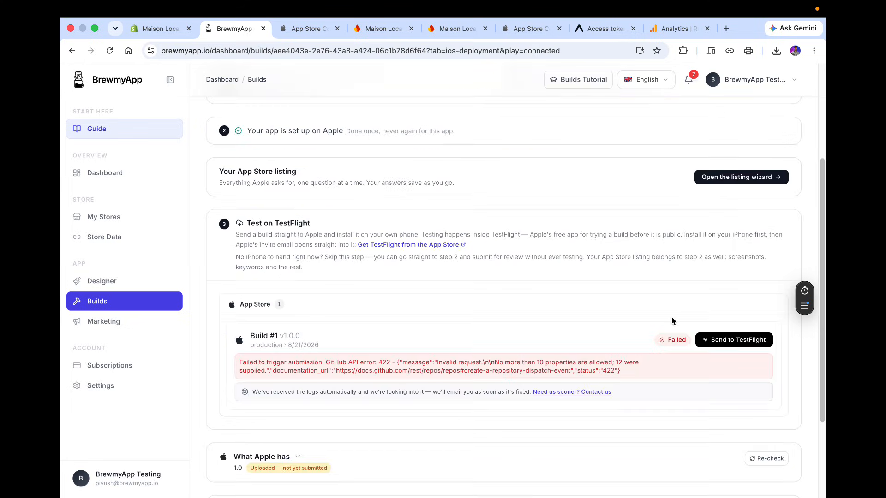
Start sending build #1 to TestFlight and copy the app's Apple ID from App Store Connect's App Information page.
click(733, 344)
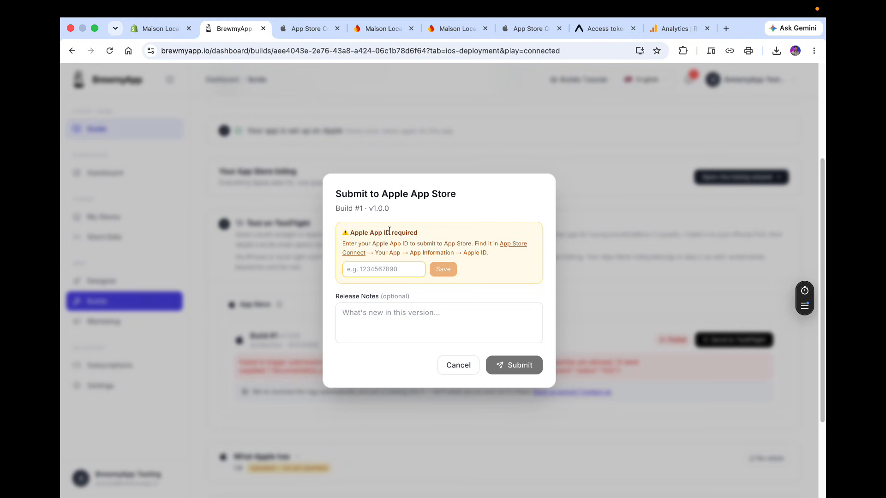
click(309, 28)
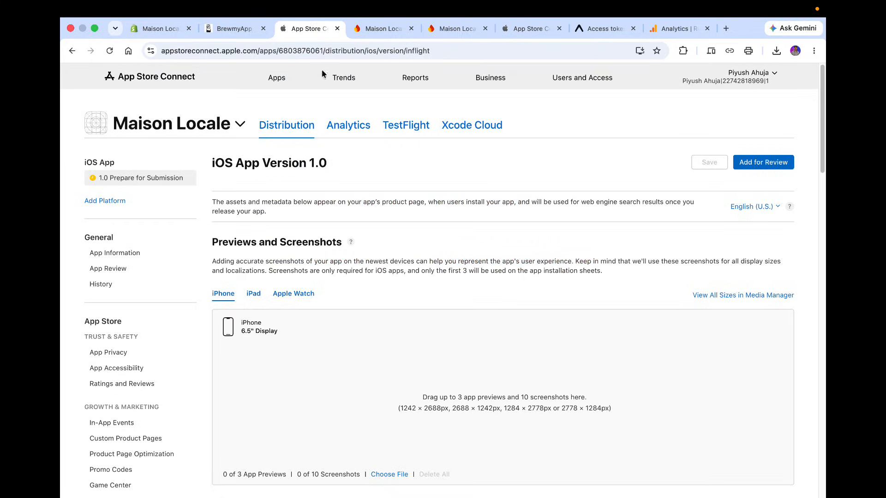
click(179, 255)
scroll(413, 320, down, 5)
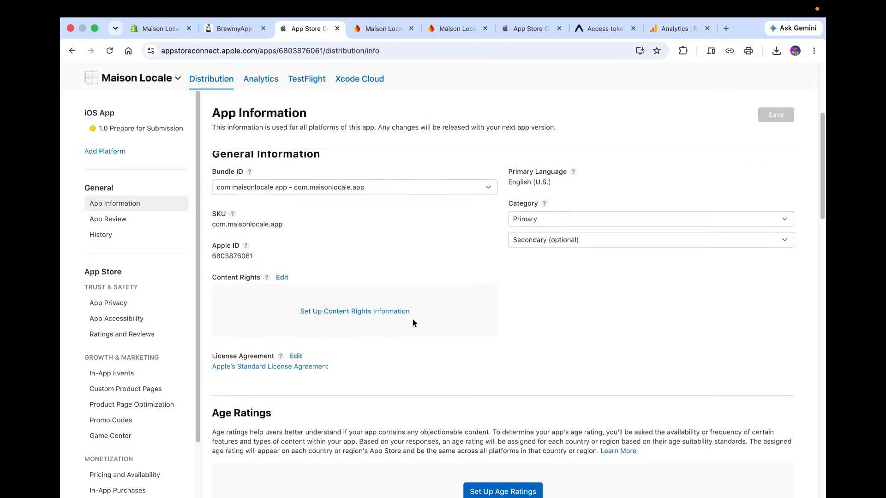
scroll(412, 319, up, 1)
double_click(233, 258)
key(super+c)
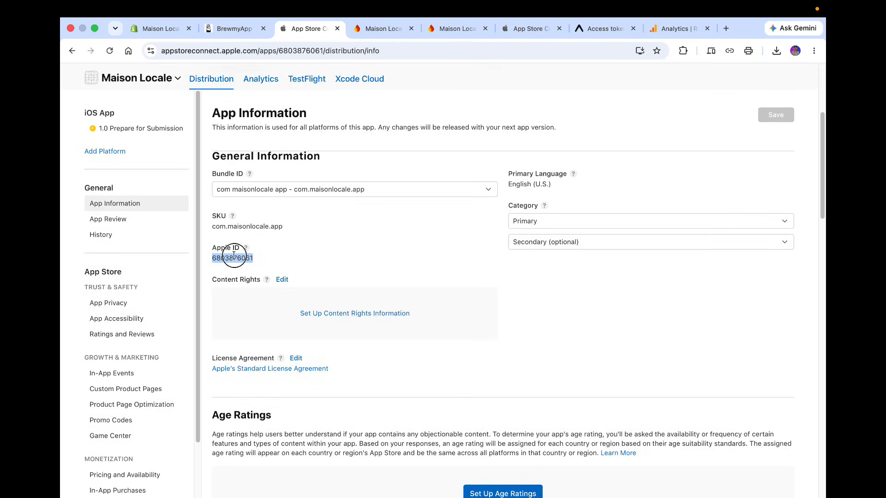
Paste the Apple ID into the submission dialog, save it, and submit the build to the App Store.
click(240, 29)
click(409, 274)
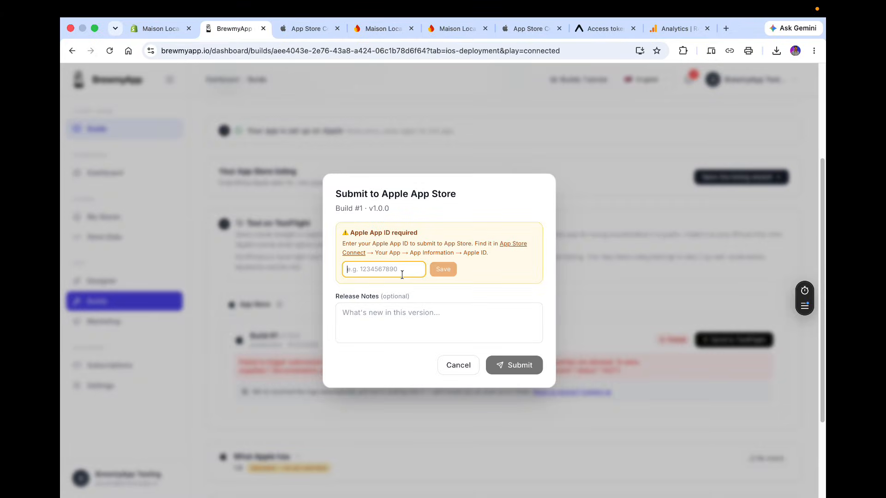
key(super+v)
click(441, 277)
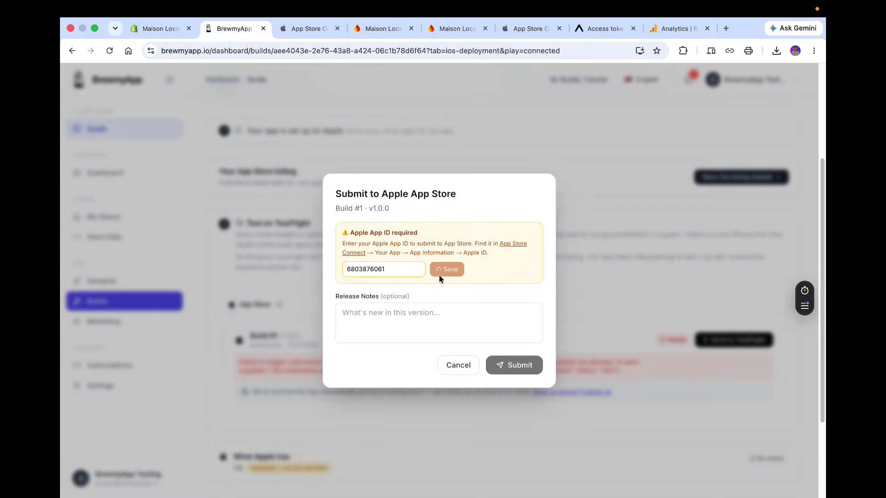
click(524, 335)
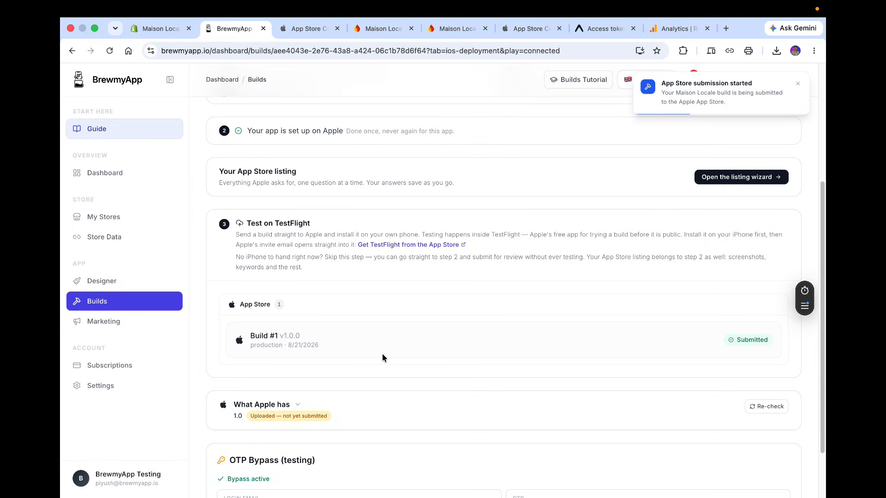
Open the app's TestFlight builds in App Store Connect and reload the page to check for the uploaded build.
click(307, 28)
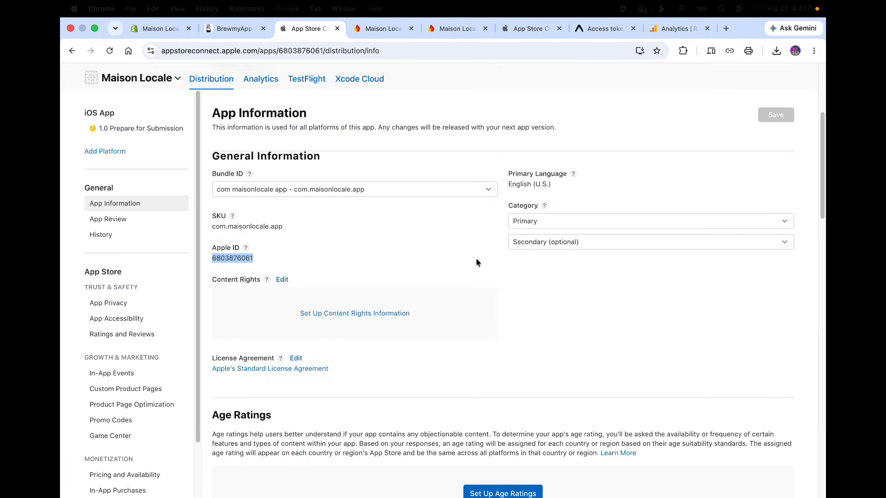
scroll(450, 267, up, 3)
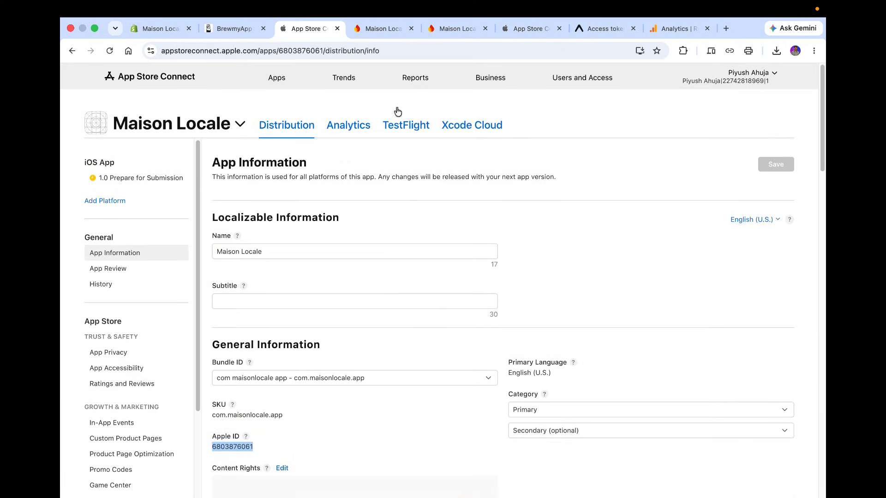
click(405, 127)
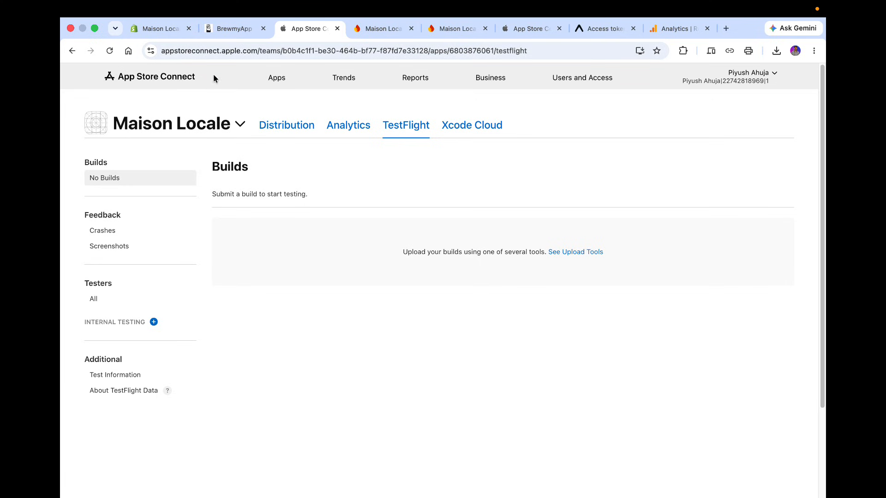
click(231, 30)
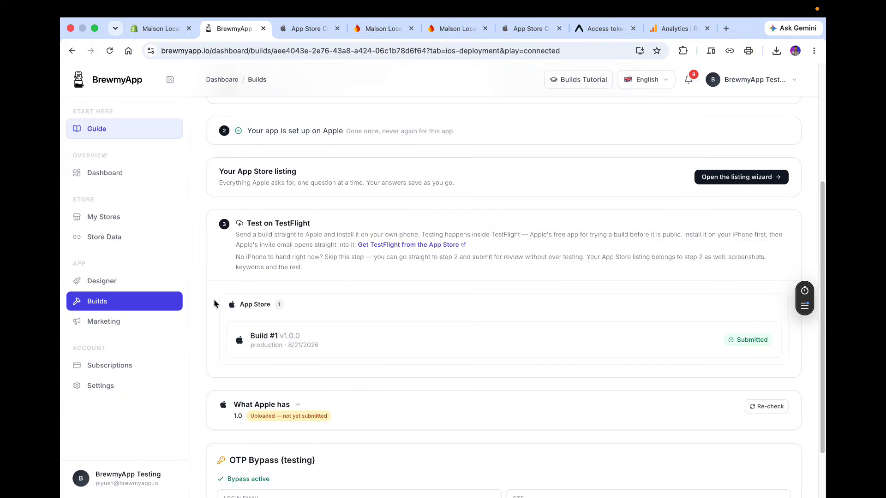
click(305, 27)
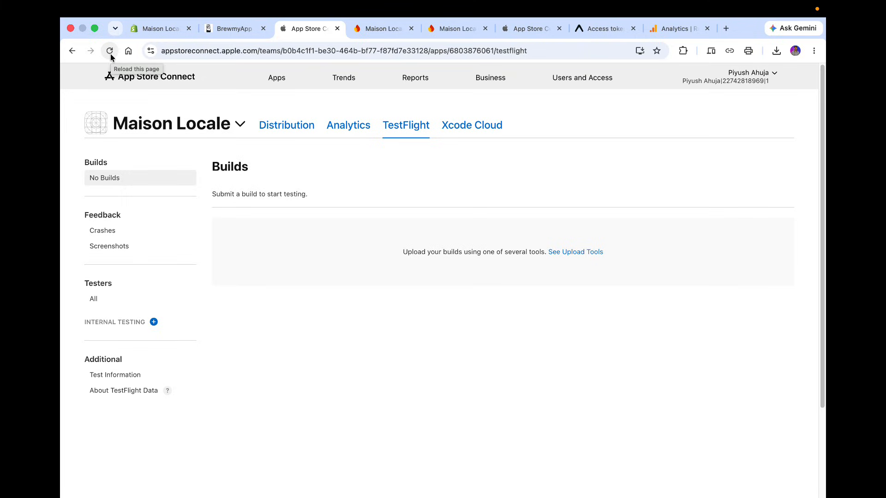
click(309, 49)
key(Return)
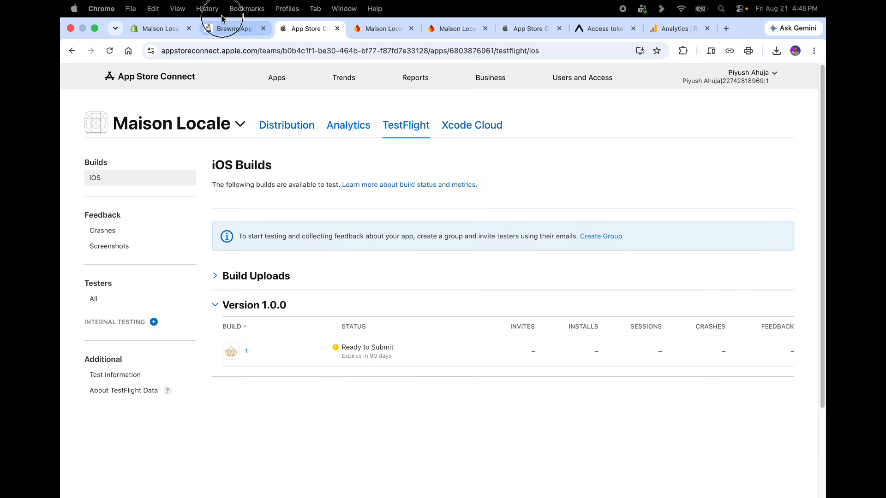
Reload the BrewmyApp iOS deployment page and review the TestFlight and App Store review sections.
click(219, 11)
click(219, 12)
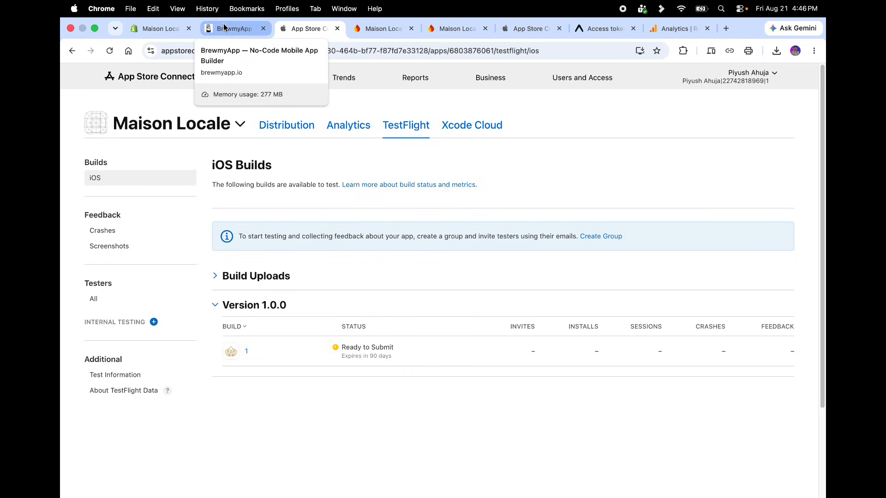
click(224, 28)
click(365, 139)
click(271, 52)
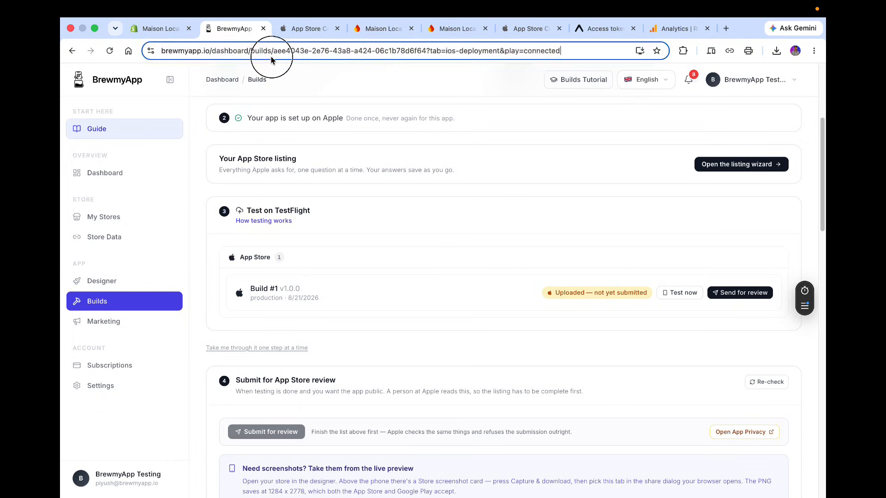
key(Return)
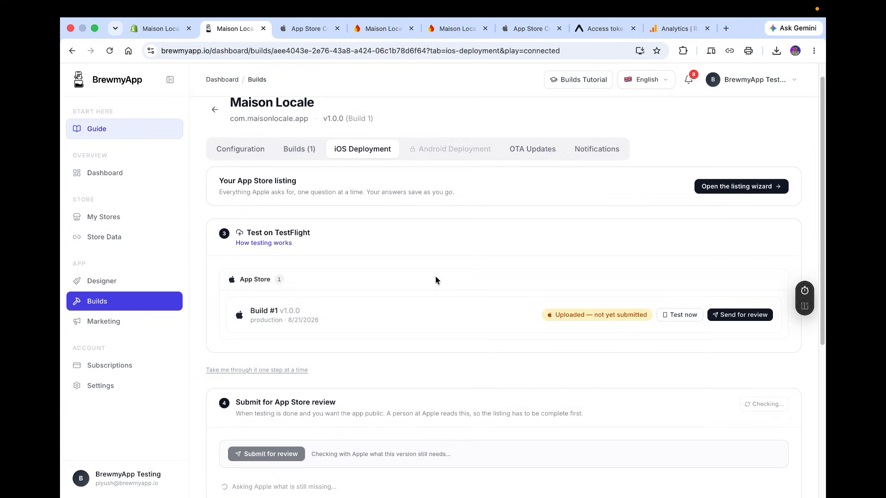
scroll(436, 280, down, 5)
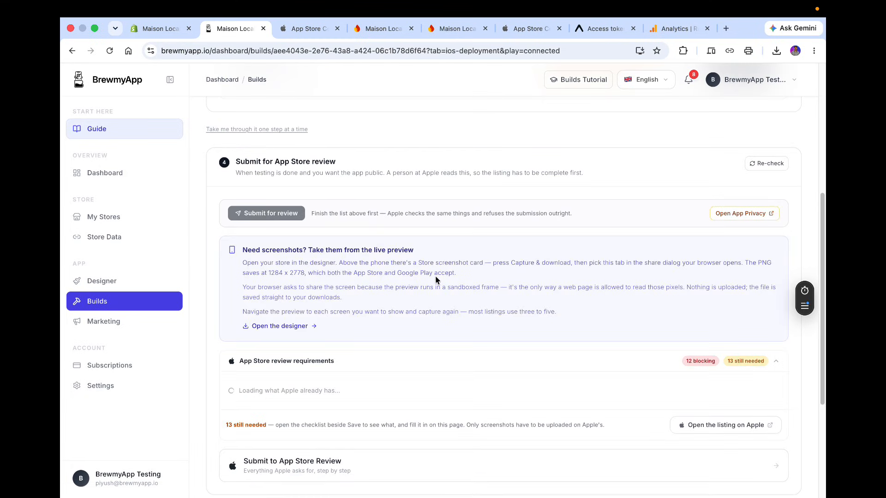
scroll(435, 275, down, 2)
scroll(436, 279, up, 7)
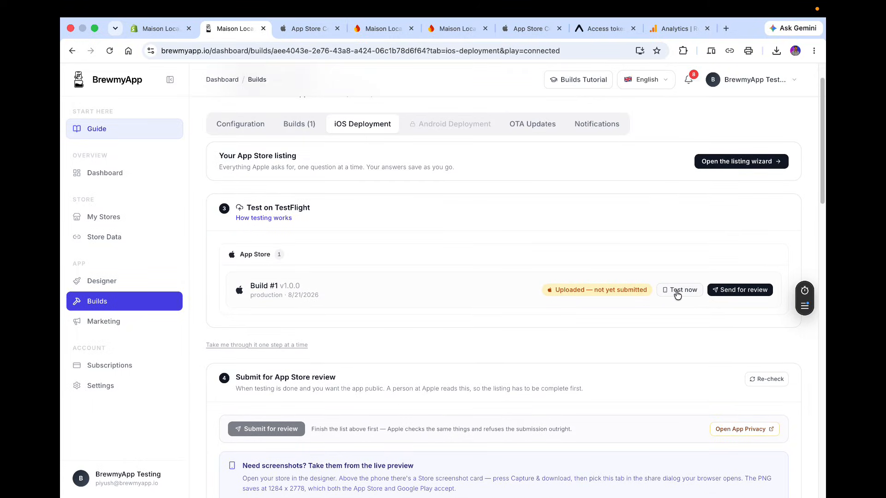
Start testing build 1.0.0 and create an internal TestFlight tester group named Tester.
click(677, 295)
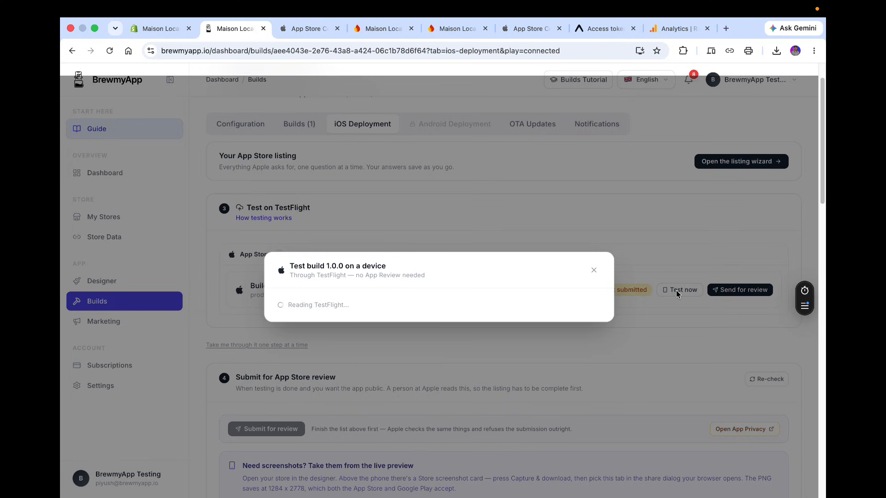
click(351, 290)
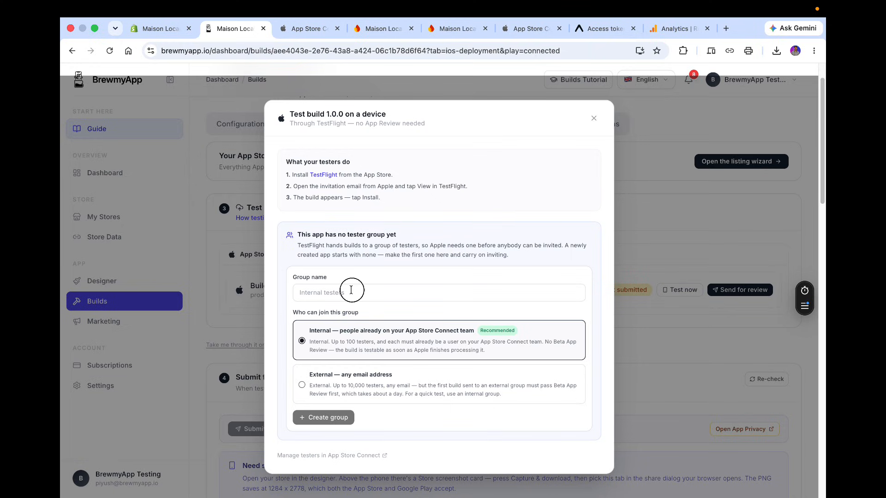
text(Tester)
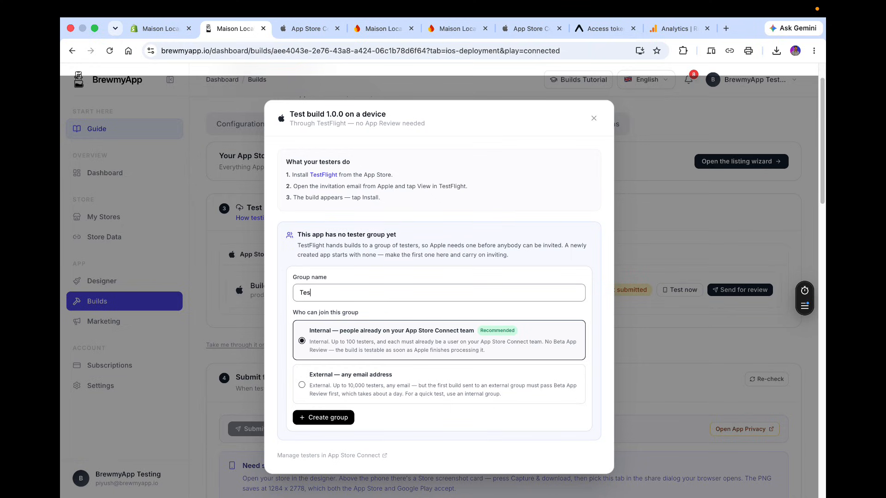
click(322, 416)
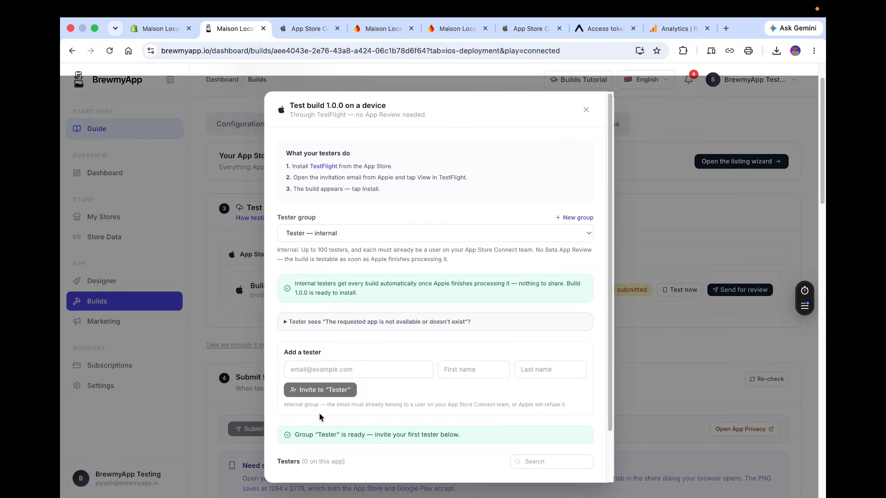
Invite a tester to the Tester group with their e-mail address, first name and last name, then close the dialog.
click(329, 370)
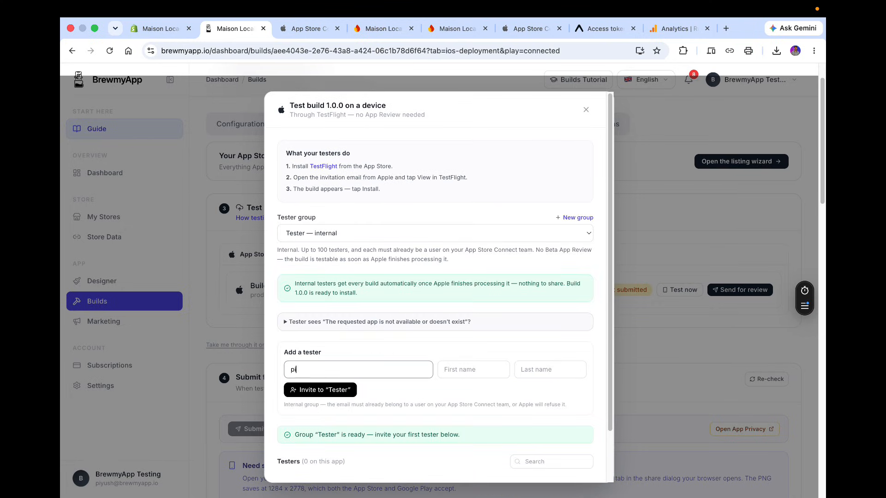
key(Tab)
text(Piyu)
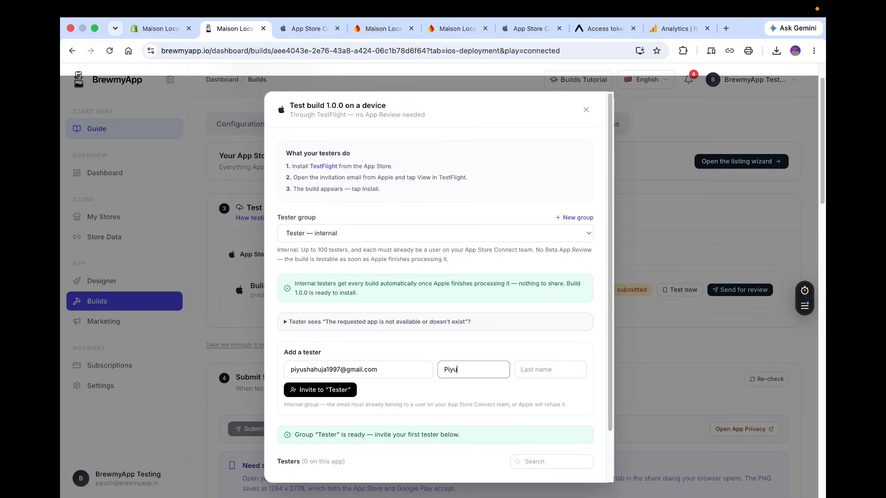
text(sh)
key(Tab)
text(Ahuja)
key(Return)
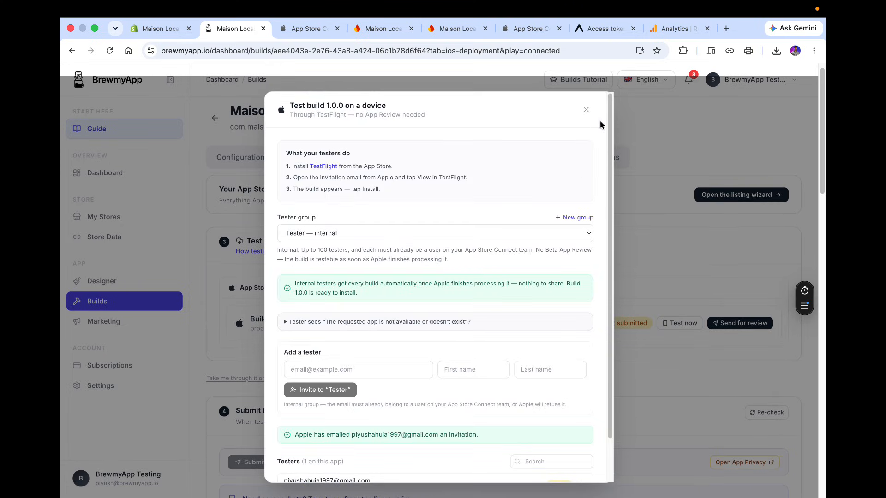
click(586, 111)
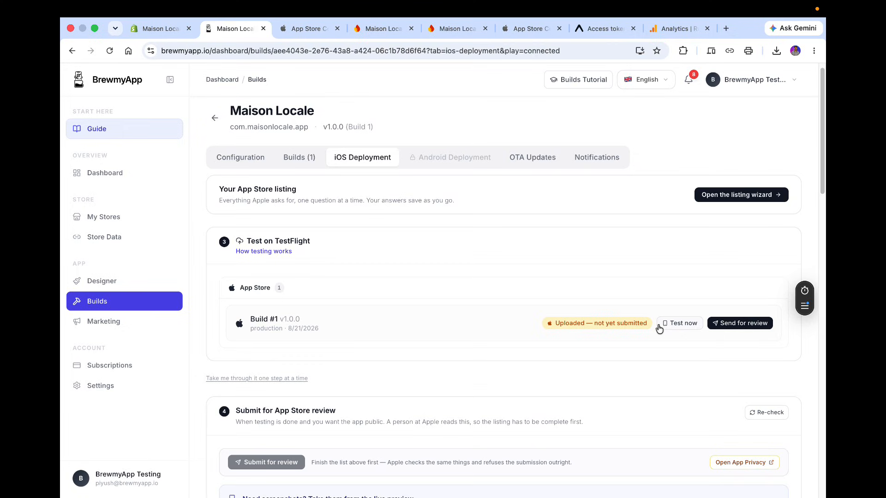
Install Maison Locale from TestFlight on the mirrored iPhone.
key(super+space)
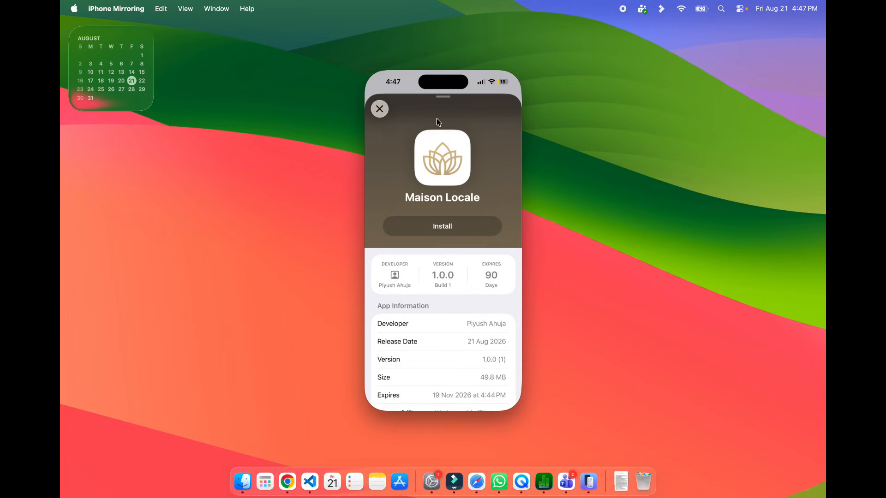
click(446, 227)
click(437, 225)
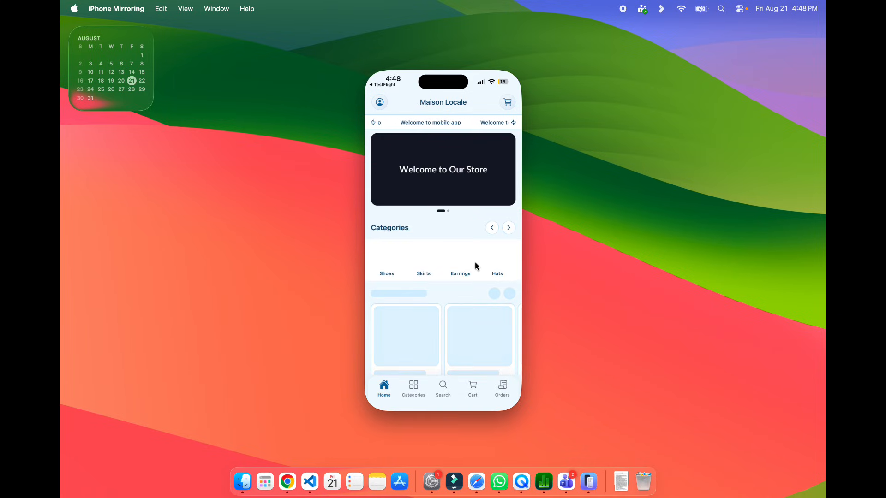
Scroll through the installed app's home screen to check its content.
scroll(482, 253, down, 5)
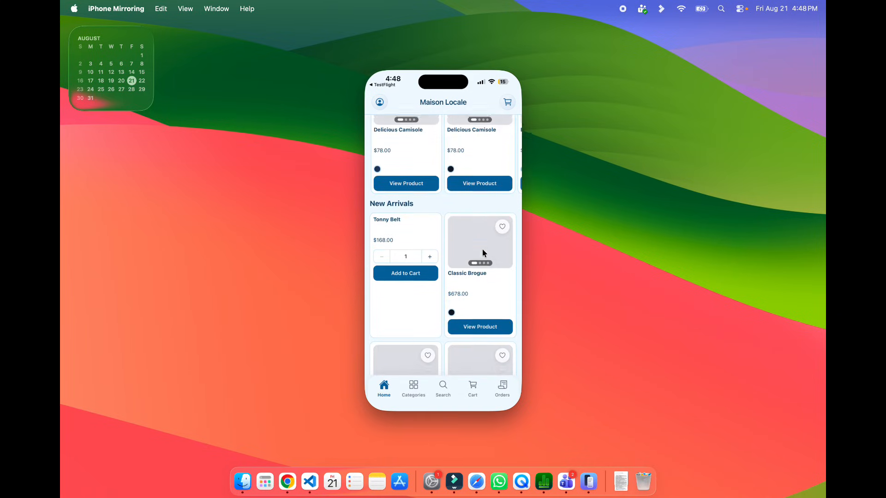
scroll(482, 253, up, 5)
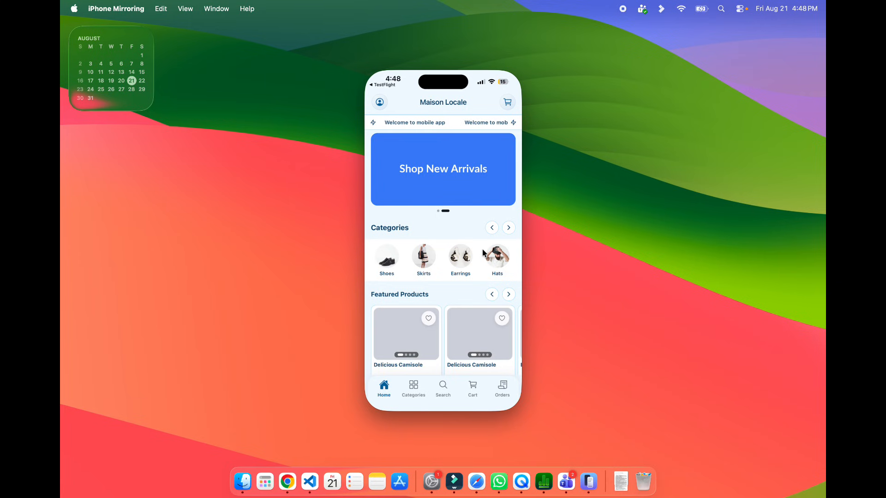
key(ctrl+Left)
key(ctrl+Right)
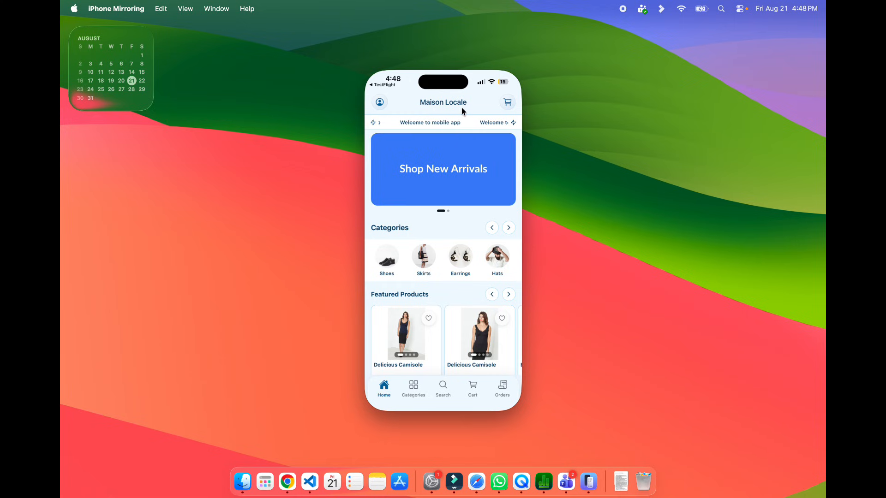
Return to the App Designer, set the Home Screen title to Shop, and save.
key(ctrl+Left)
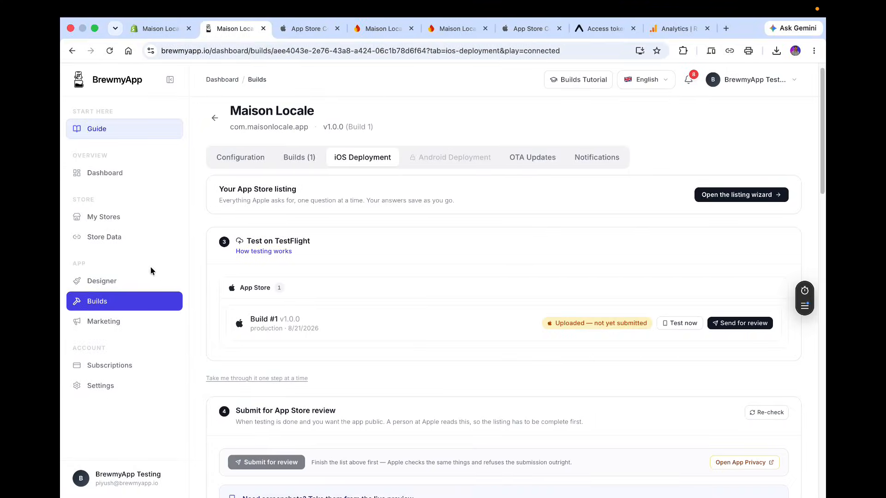
click(117, 281)
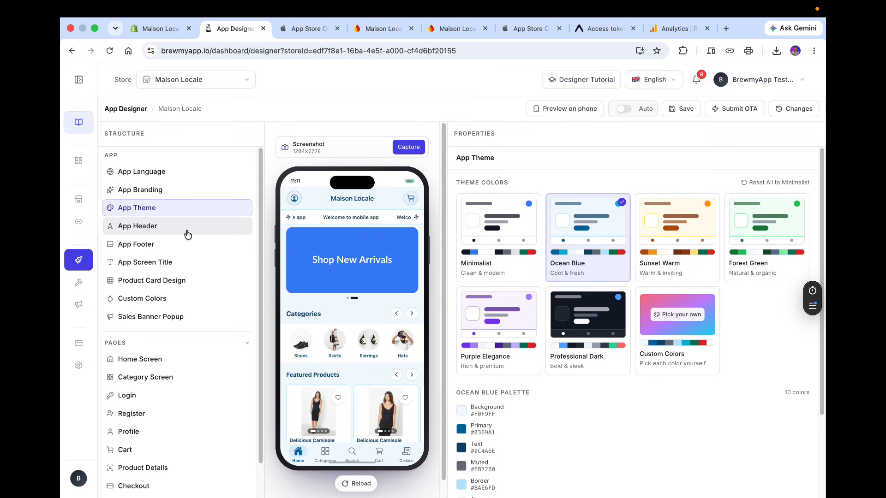
click(176, 262)
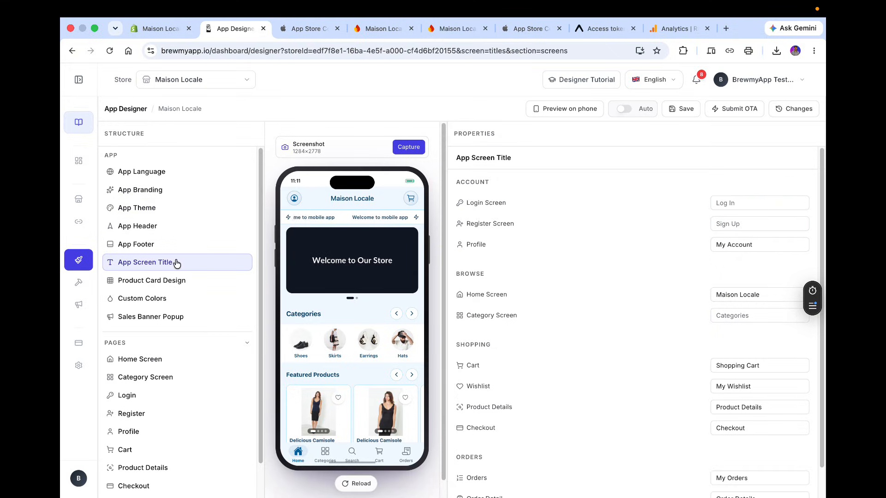
double_click(750, 296)
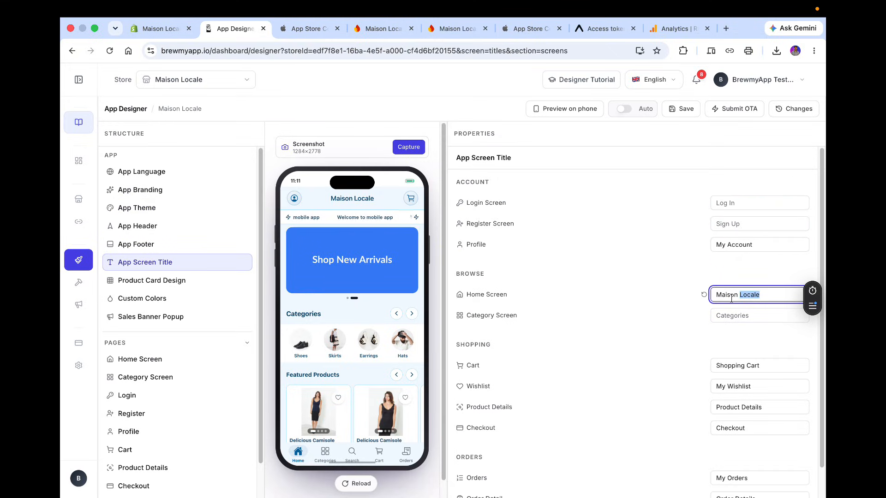
key(super+a)
text(Shop)
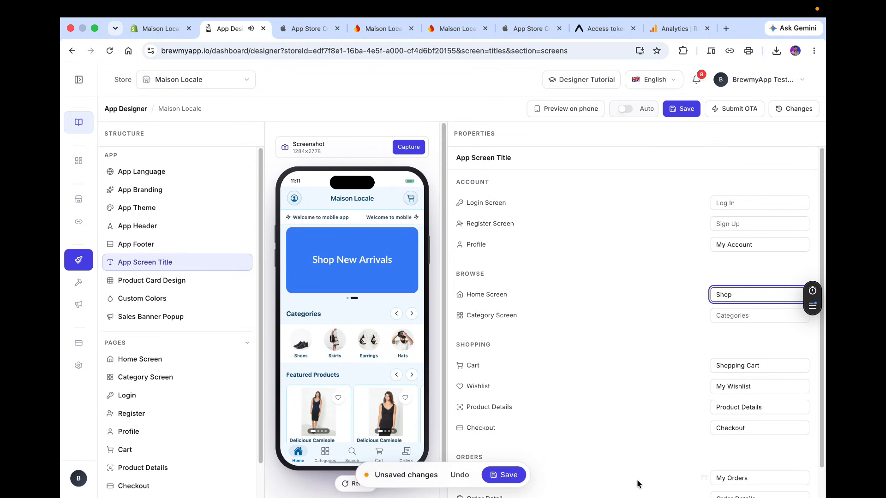
click(504, 474)
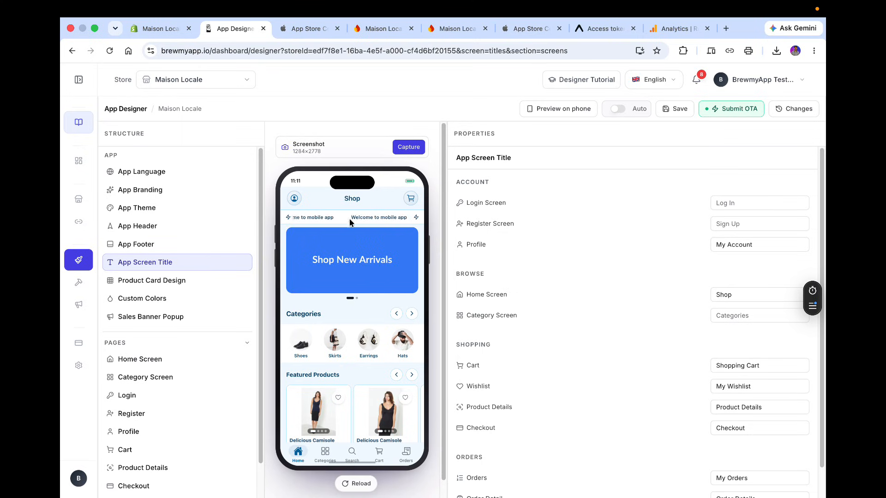
Add a Shoppable Video block to the Home Screen layout and move it below the Banner Carousel.
scroll(156, 385, down, 2)
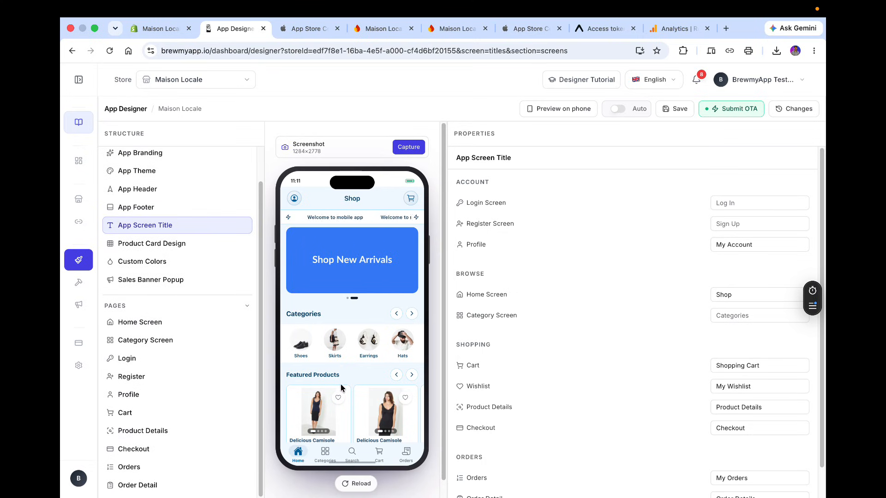
scroll(341, 385, down, 5)
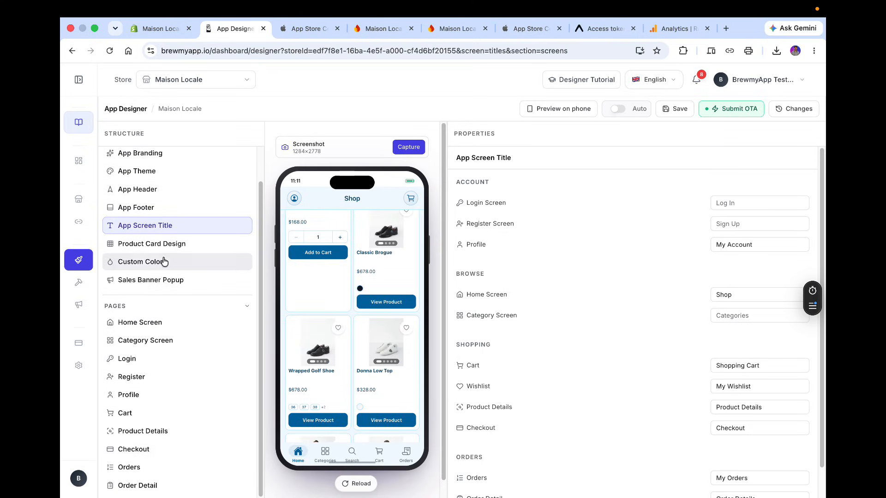
scroll(282, 279, up, 5)
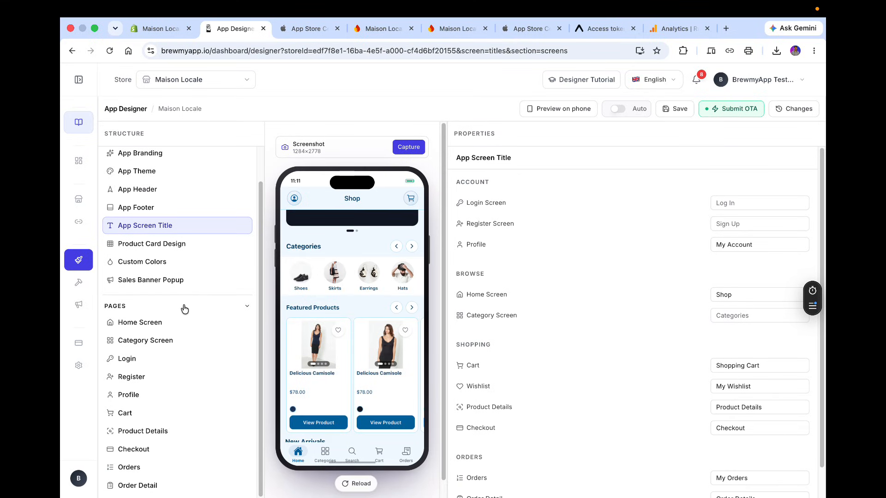
click(159, 322)
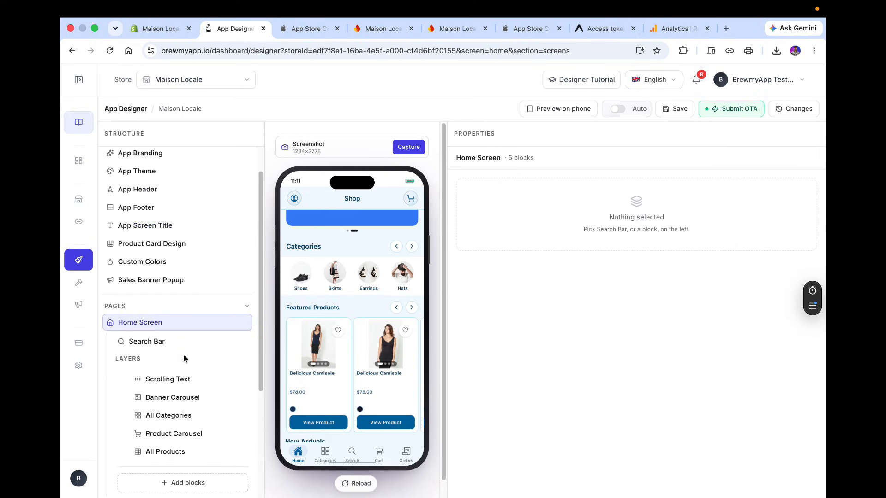
scroll(182, 393, down, 3)
click(178, 419)
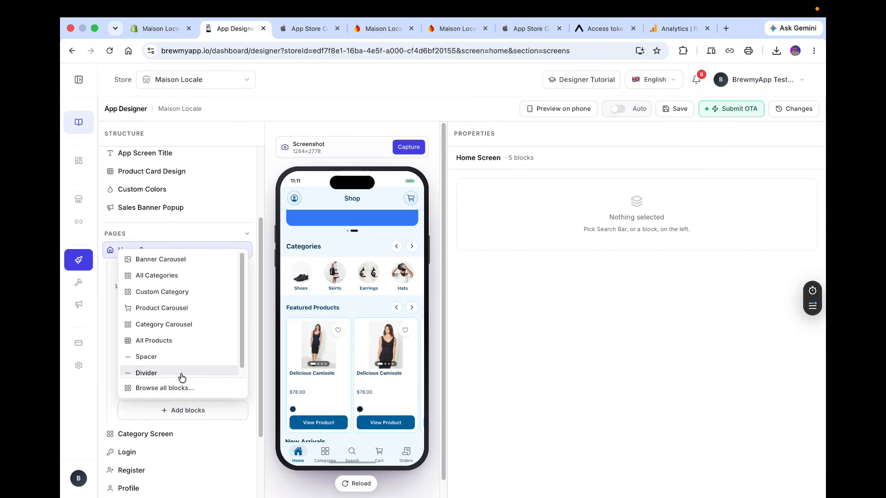
click(180, 387)
scroll(453, 221, down, 2)
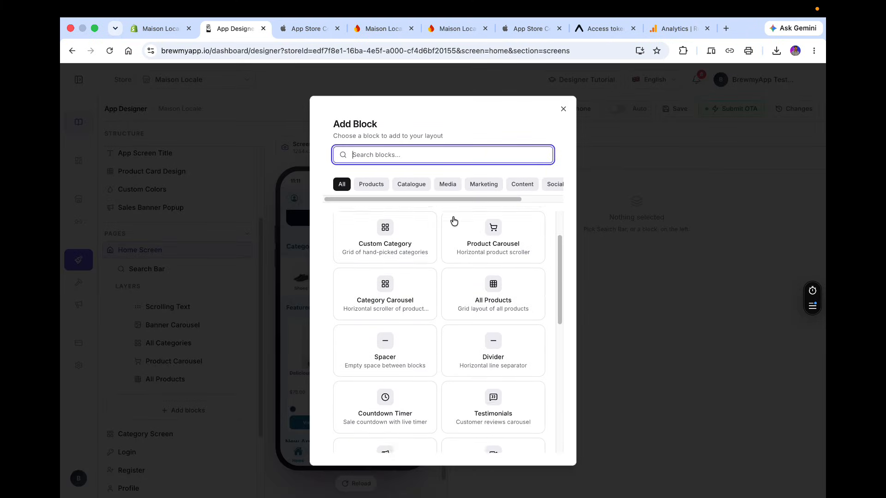
text(sho)
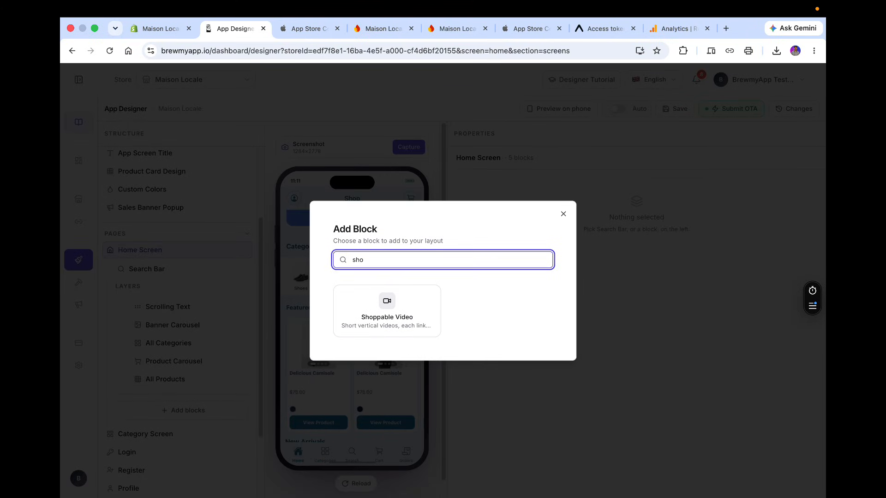
click(415, 304)
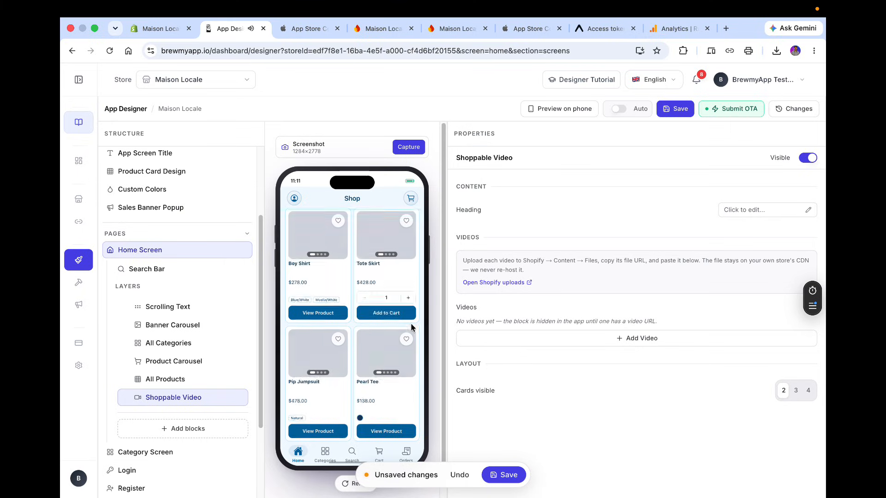
scroll(410, 327, up, 10)
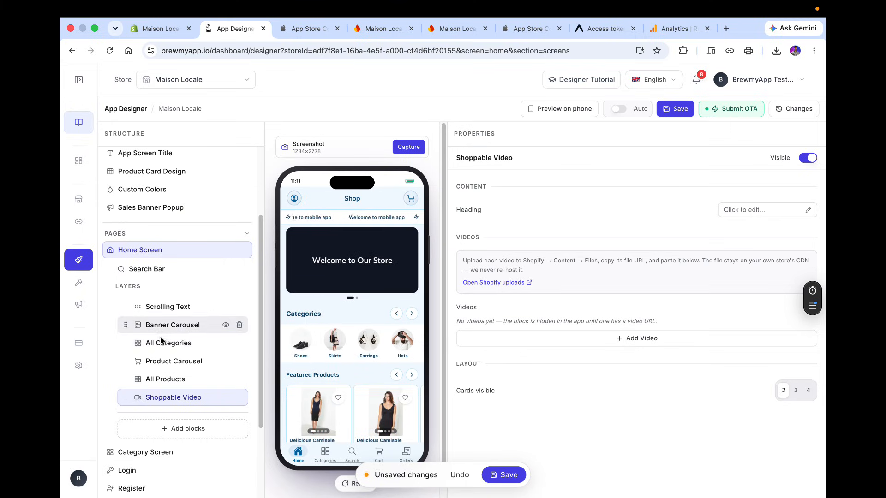
drag(122, 397, 191, 338)
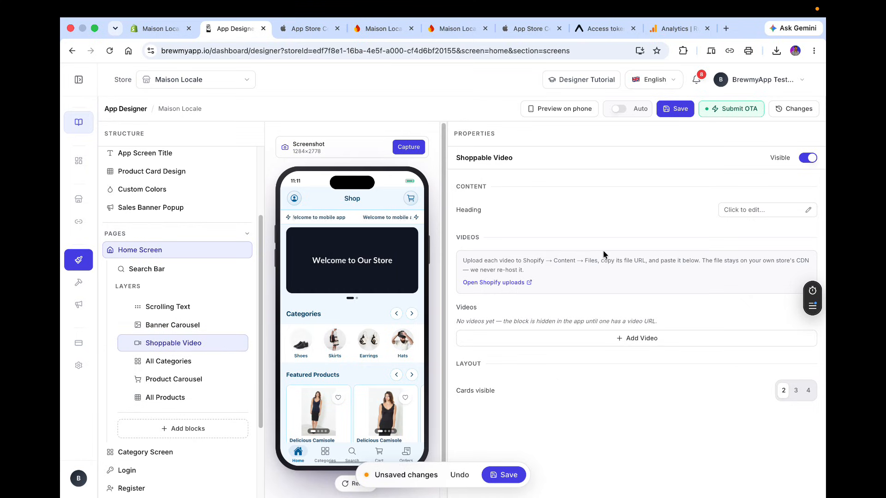
Set the Shoppable Video heading to Video shop and add a first video entry.
click(757, 215)
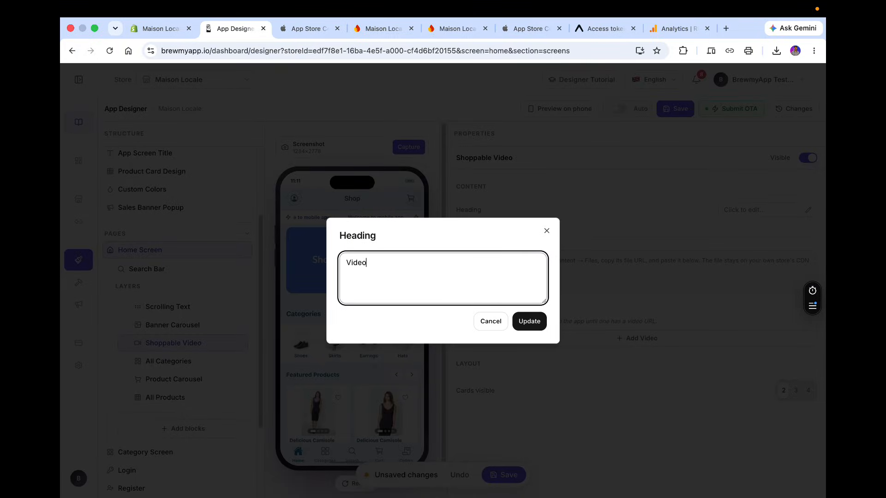
text(Video shop)
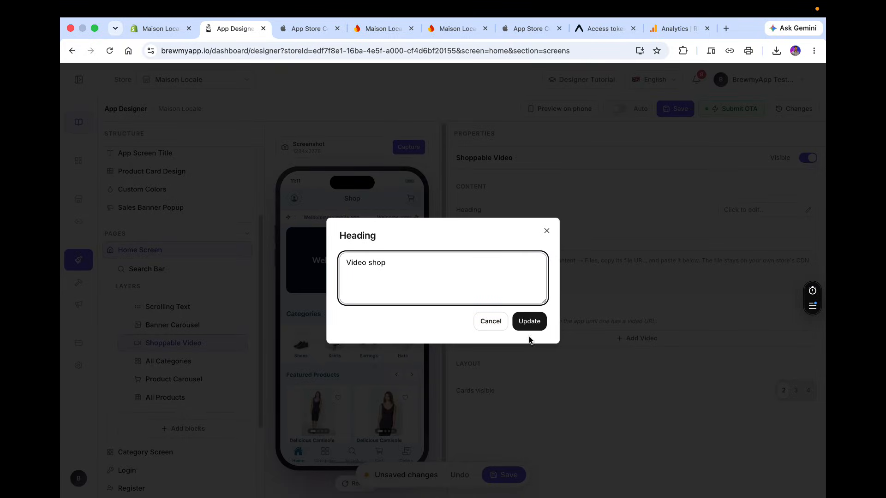
click(529, 321)
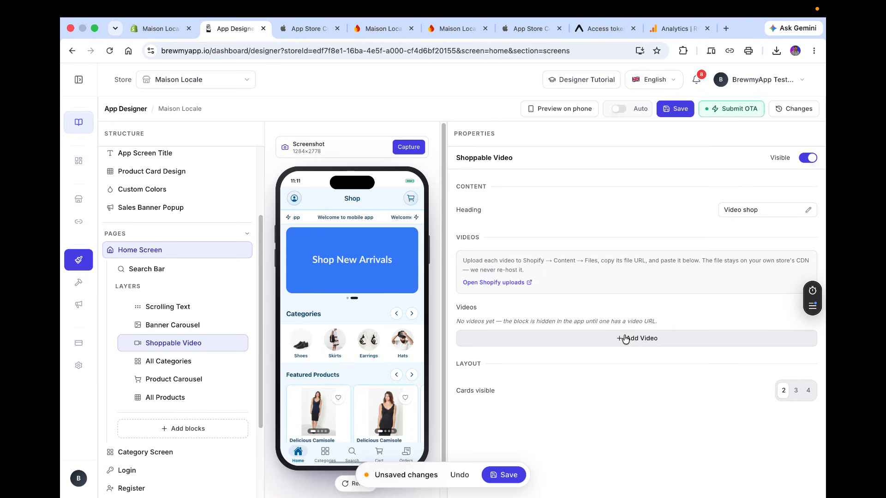
click(575, 338)
scroll(624, 334, down, 1)
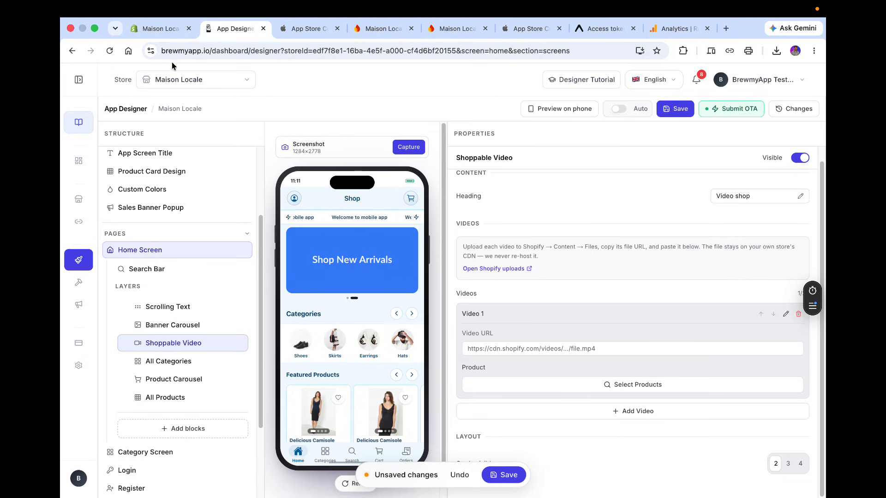
Upload Video-15320.mp4 from Downloads to the Shopify store's Files.
click(155, 33)
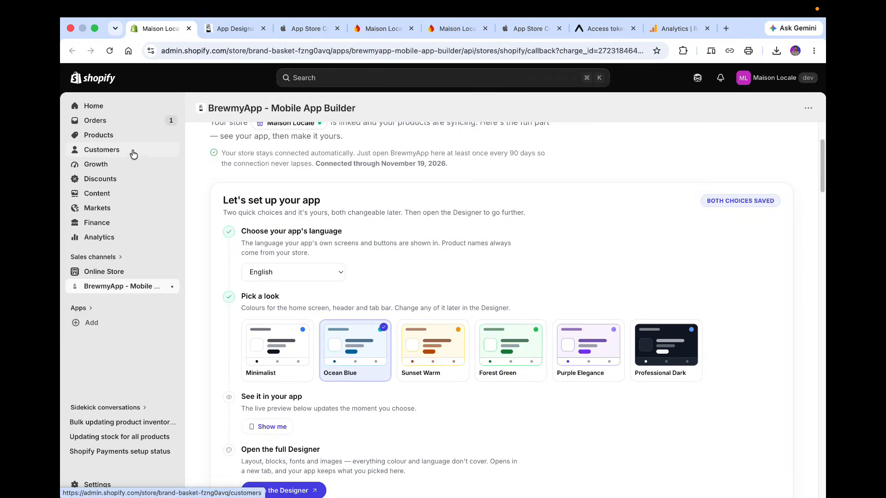
click(132, 192)
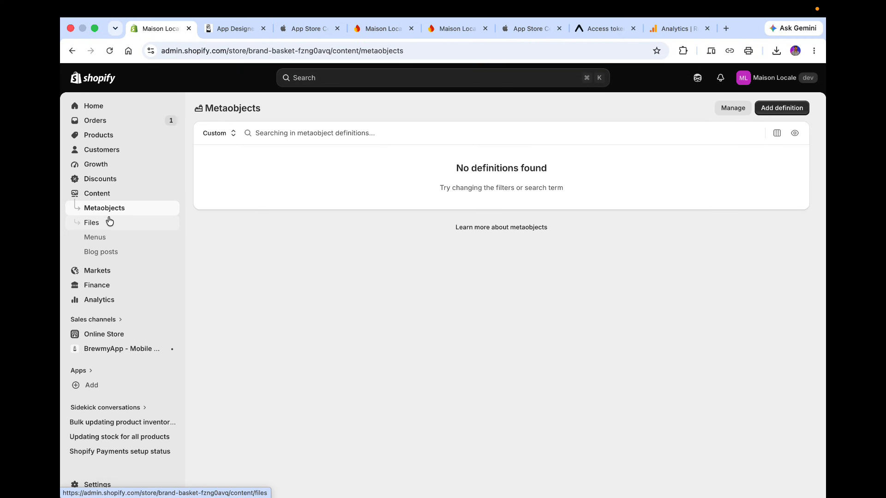
click(109, 221)
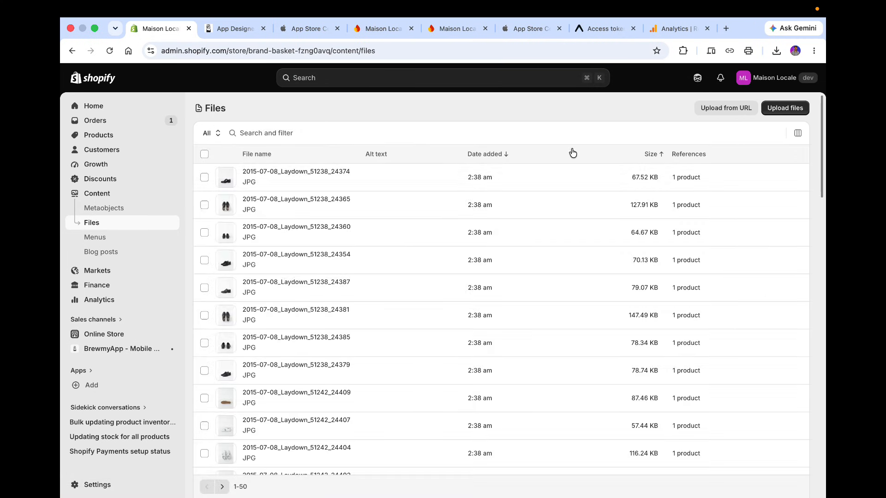
click(799, 111)
scroll(360, 282, down, 3)
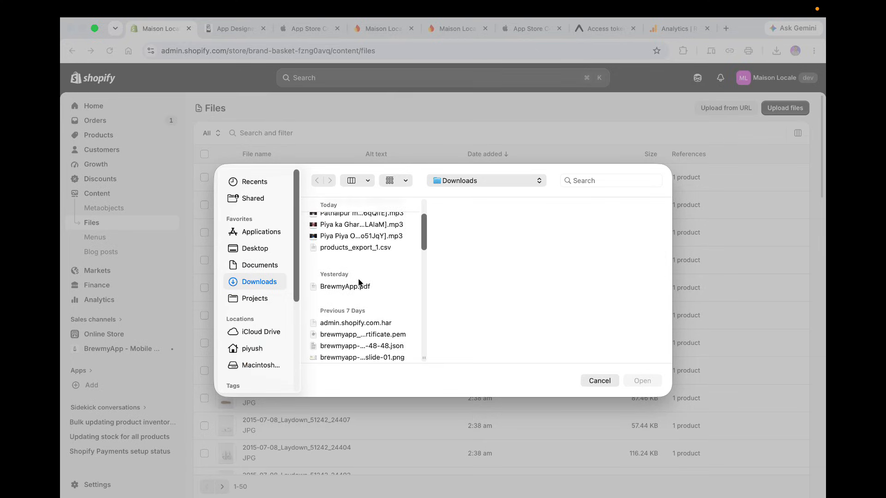
scroll(359, 282, down, 10)
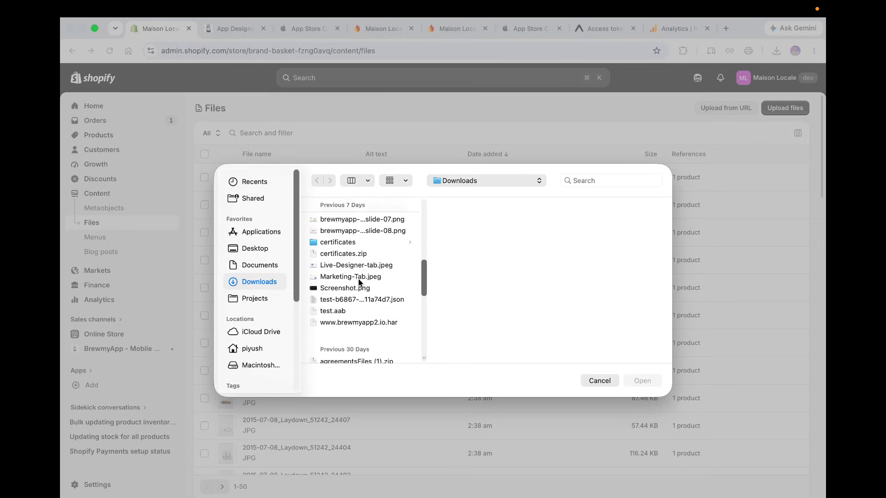
scroll(359, 281, down, 8)
click(359, 306)
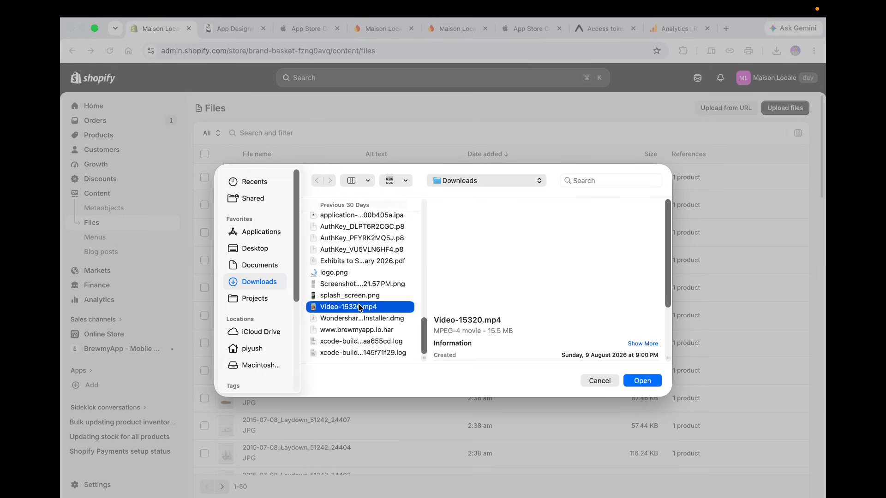
double_click(359, 306)
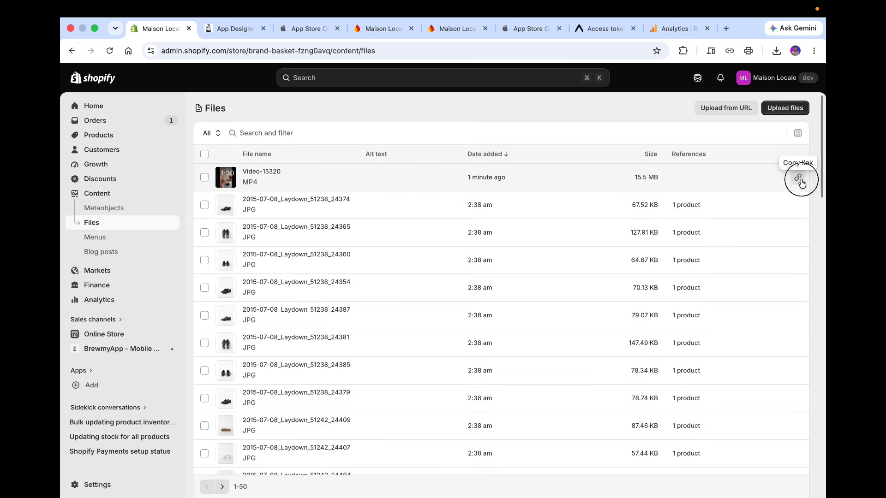
Copy the uploaded video's link and paste it as Video 1's URL in the Shoppable Video block.
click(799, 179)
click(234, 29)
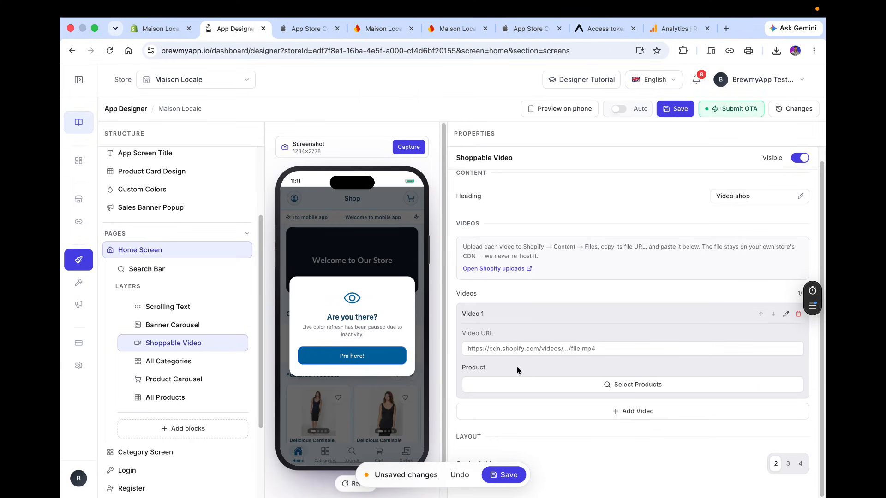
click(501, 352)
key(super+v)
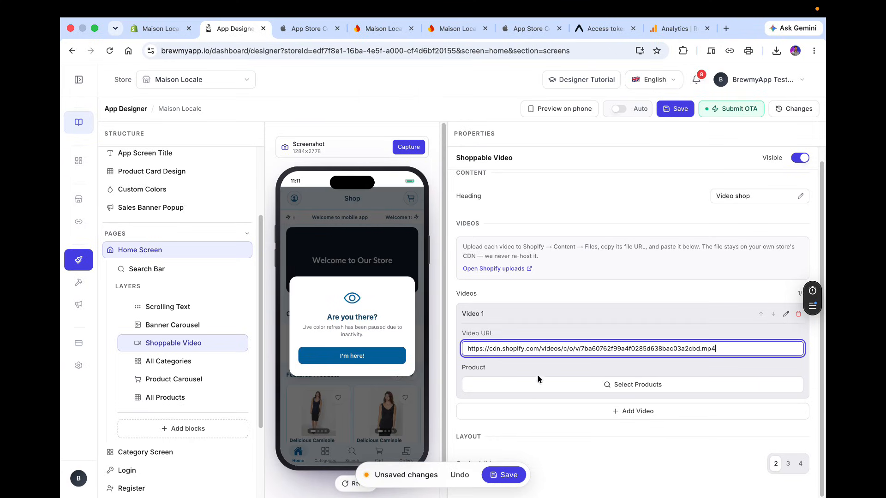
Add Video 2 and Video 3 to the block, each with the same pasted video URL.
click(579, 410)
click(507, 376)
key(super+v)
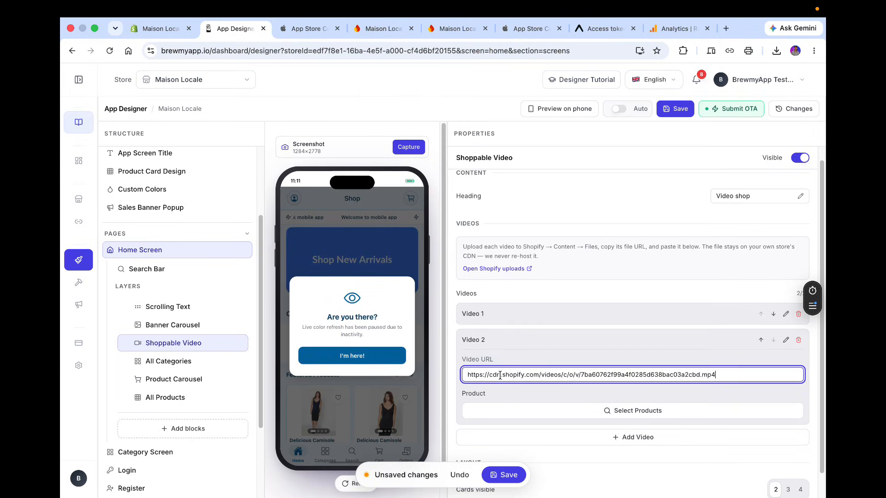
click(573, 438)
click(545, 401)
key(super+v)
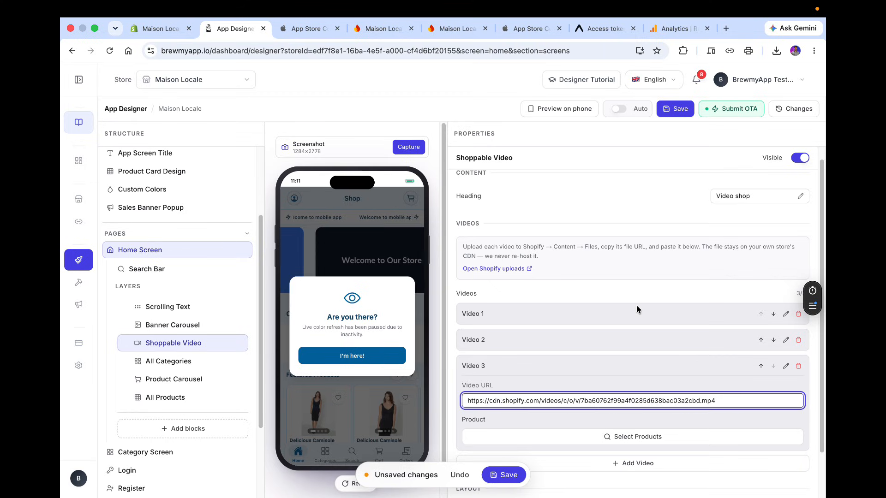
Save the design and resume the paused live preview.
click(667, 112)
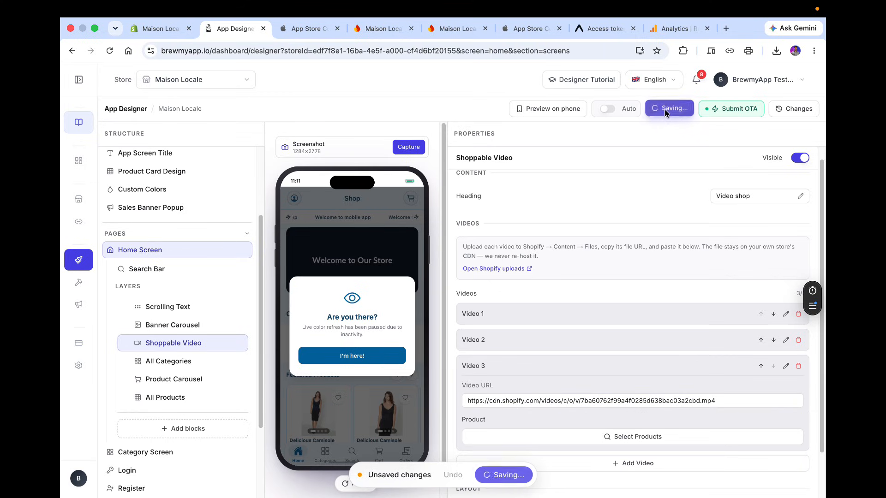
click(344, 359)
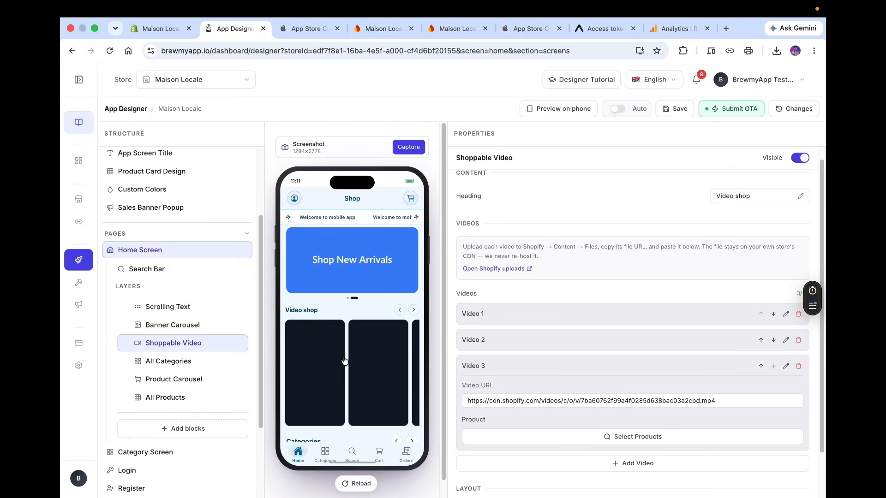
Link Video 1 of the Shoppable Video block to the Delicious Camisole product.
scroll(323, 353, down, 1)
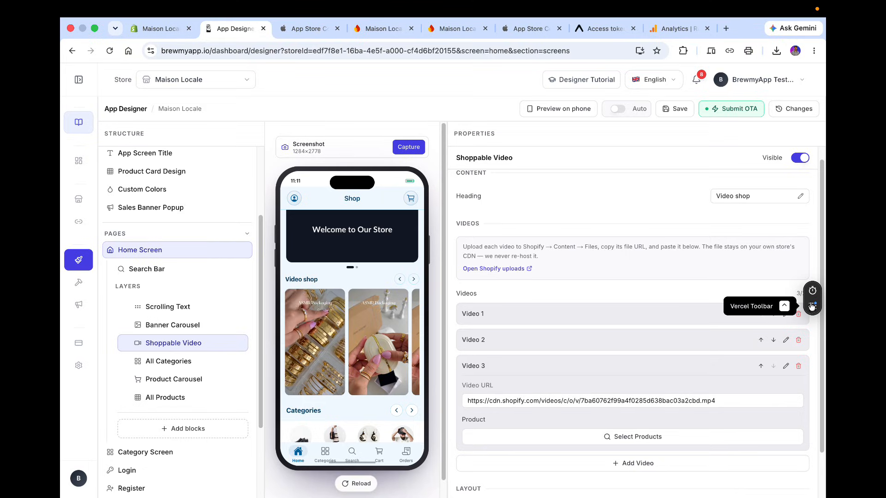
click(785, 314)
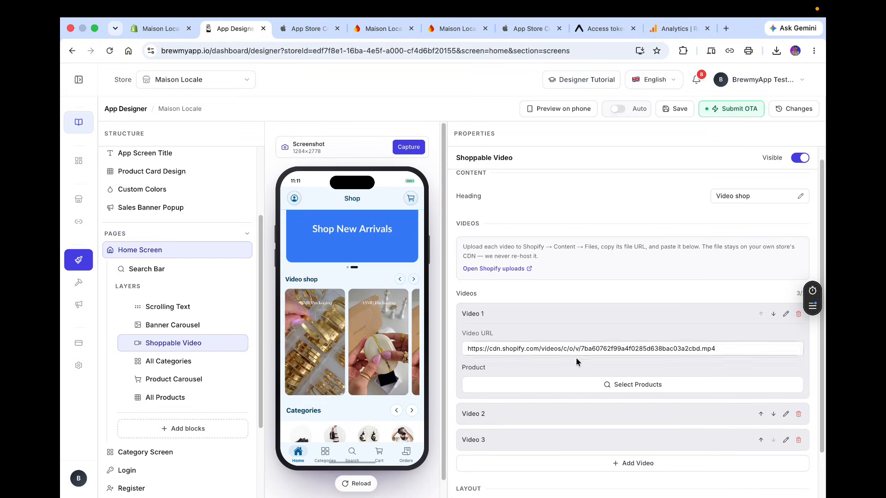
click(573, 389)
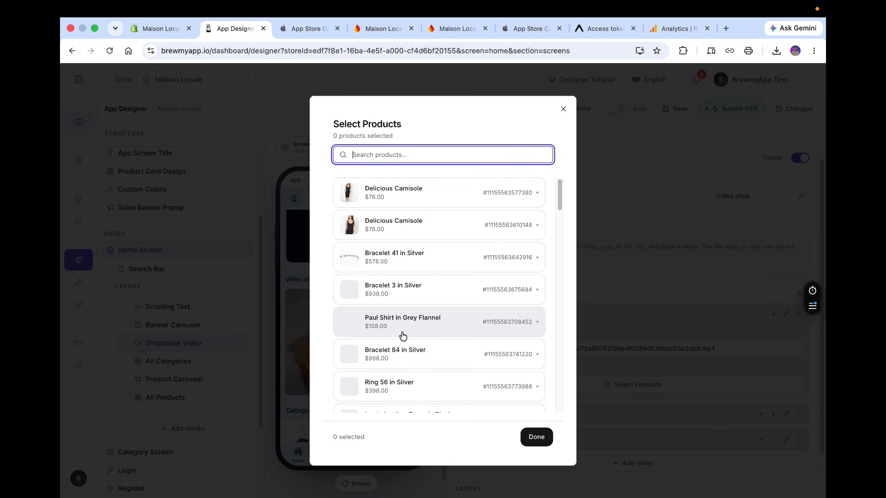
click(395, 194)
click(526, 434)
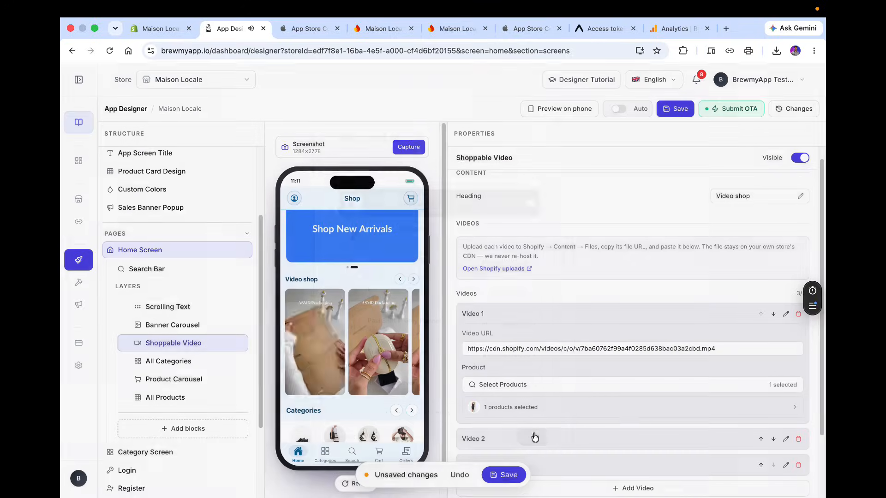
Open Video 2's product picker and link a product to Video 2.
scroll(617, 412, down, 1)
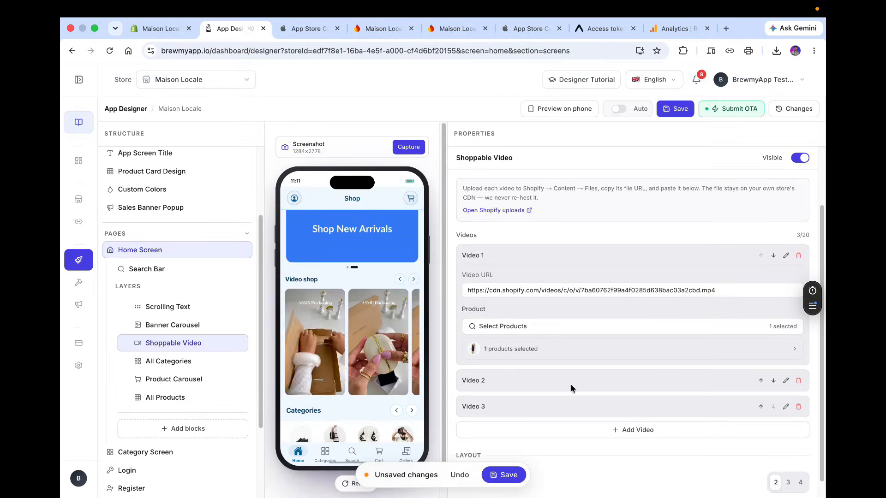
scroll(571, 384, down, 1)
click(784, 364)
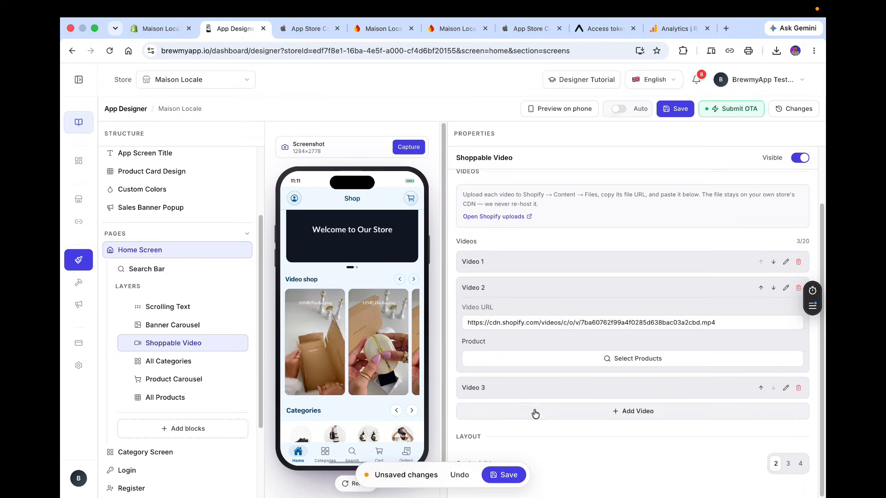
click(526, 359)
click(412, 341)
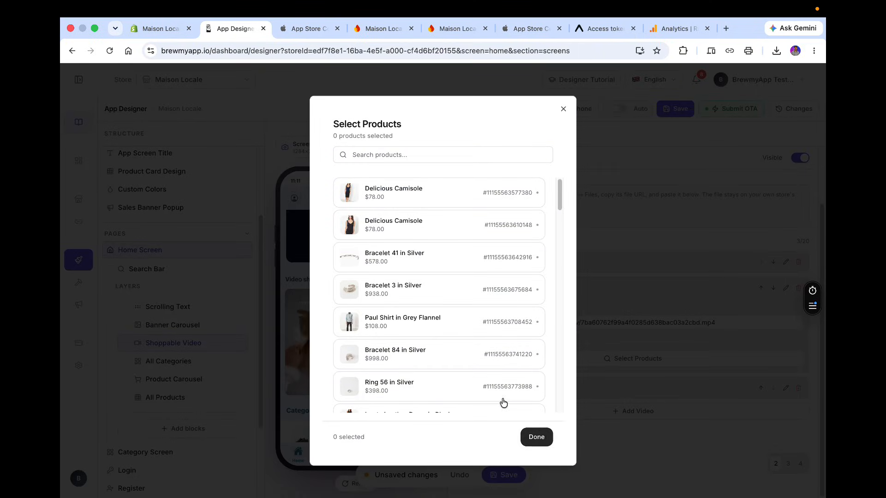
click(533, 435)
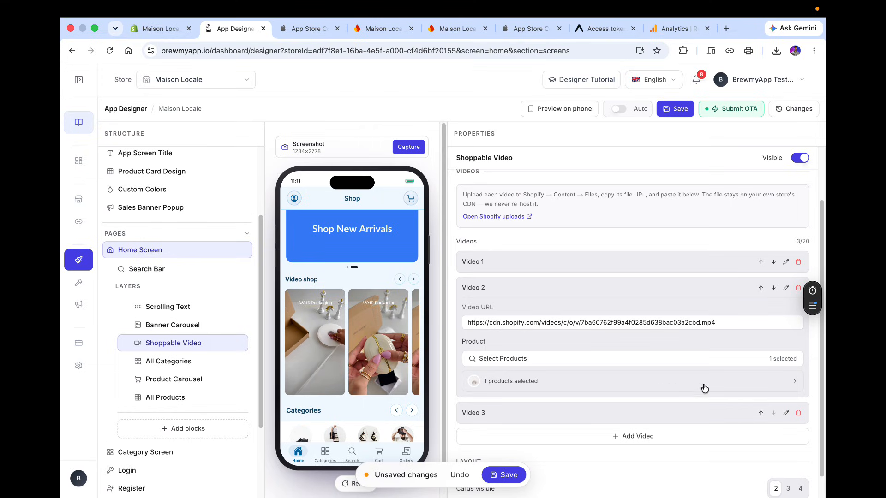
Link Video 3 to the Bracelet 3 in Silver product and save the design.
click(784, 412)
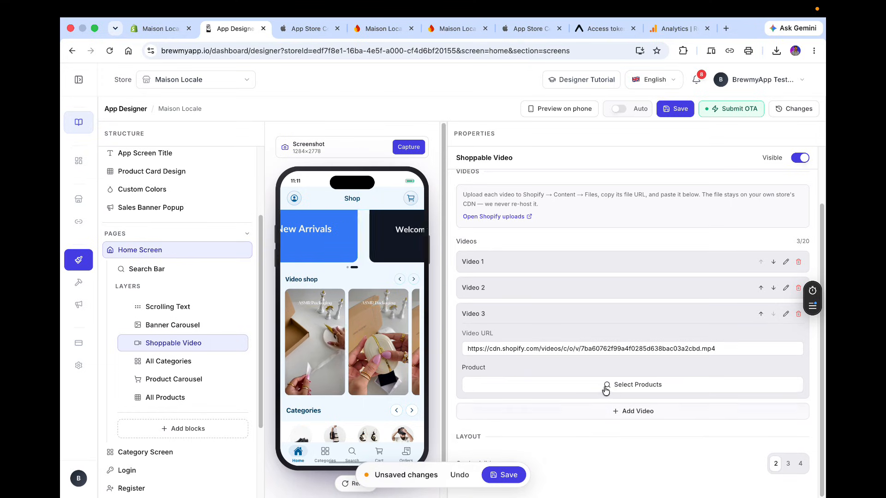
click(602, 385)
click(444, 282)
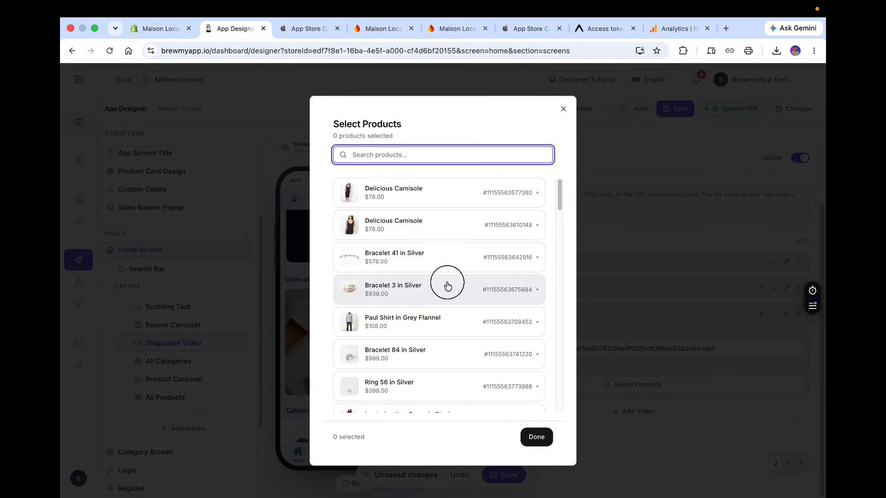
click(547, 440)
click(678, 109)
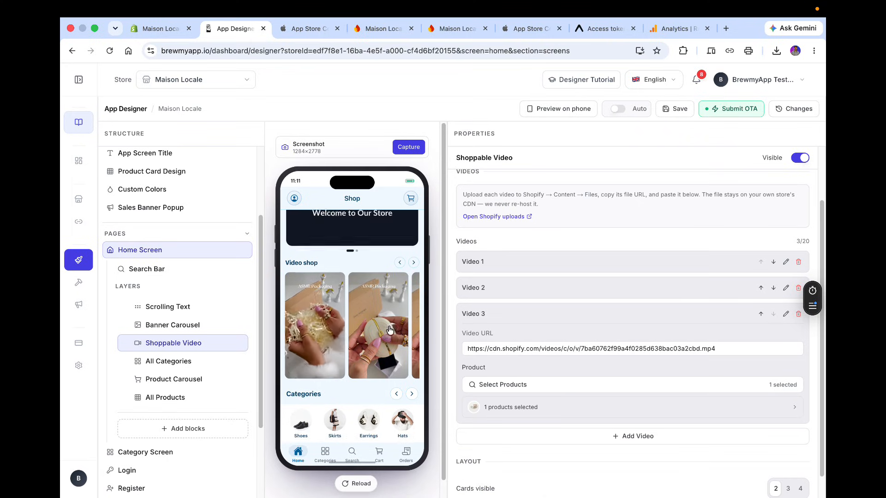
Open a shoppable video in the live preview and return to the home screen.
scroll(389, 329, down, 2)
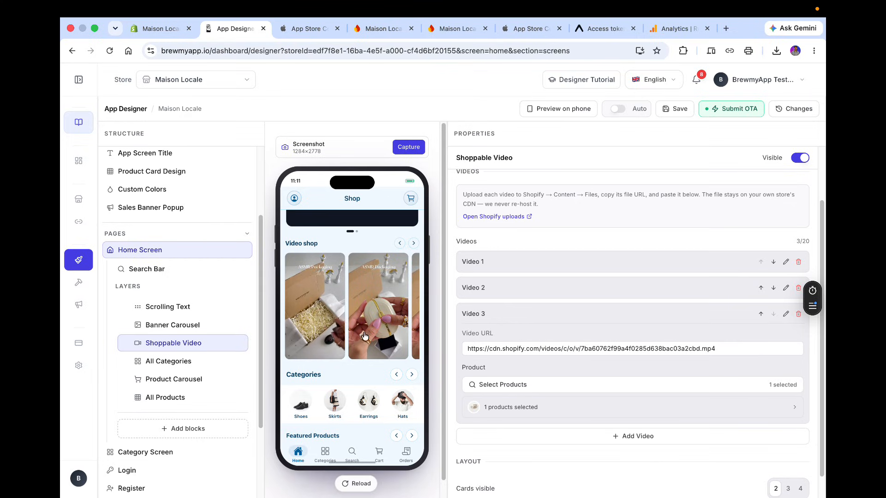
click(389, 329)
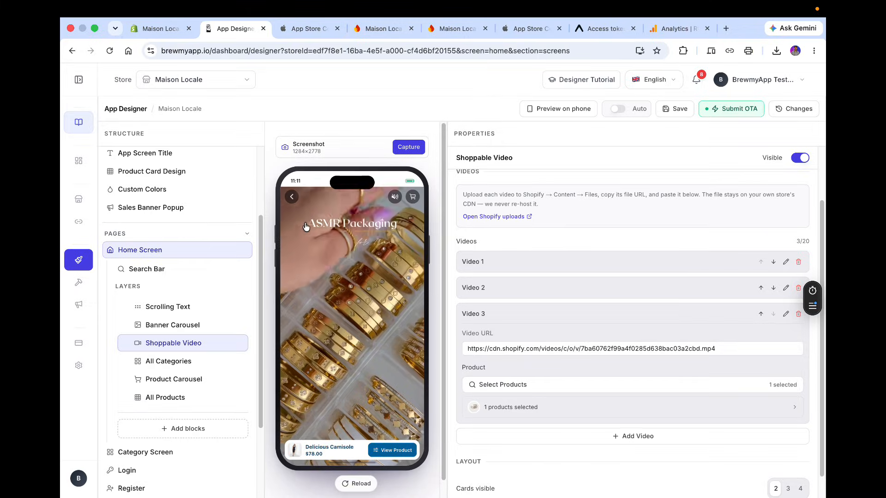
click(293, 197)
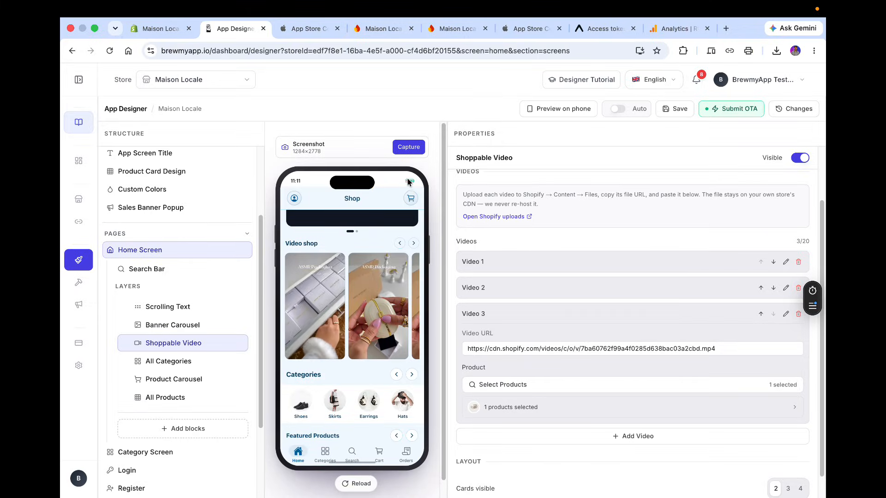
Push an OTA update to the iOS build with the message "Added Video Block" and confirm it.
click(738, 111)
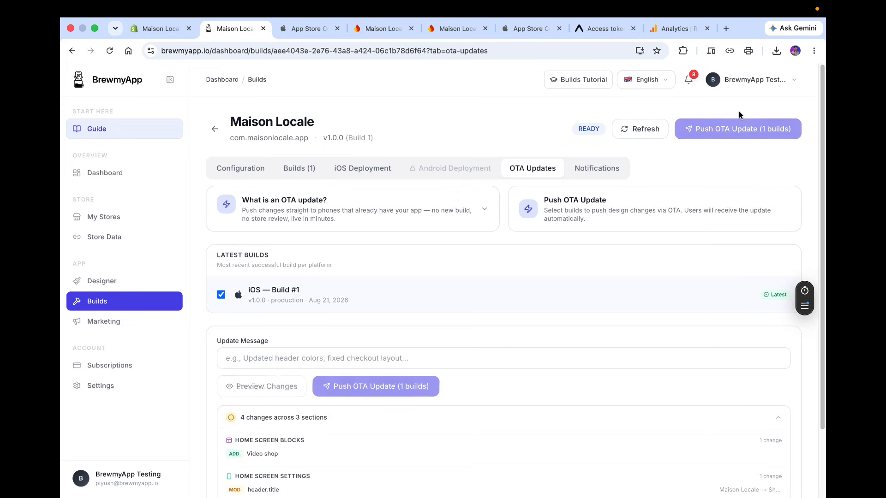
scroll(364, 314, down, 3)
click(293, 269)
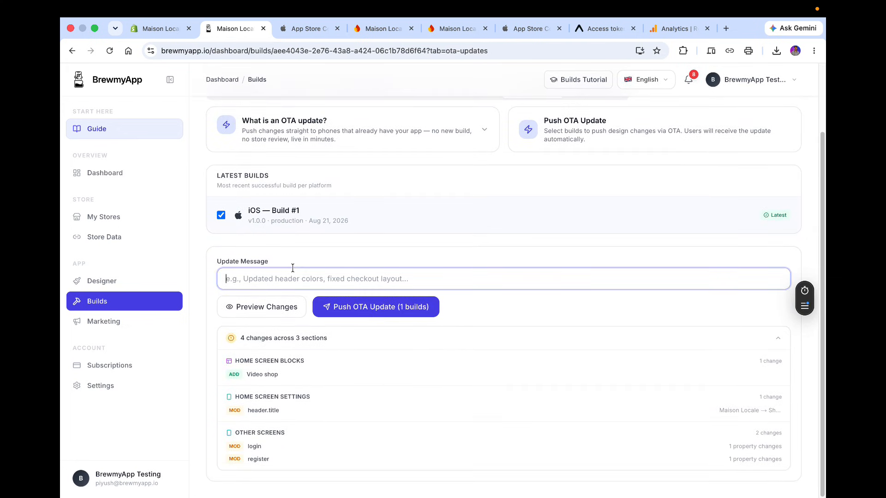
text(Added Video Block)
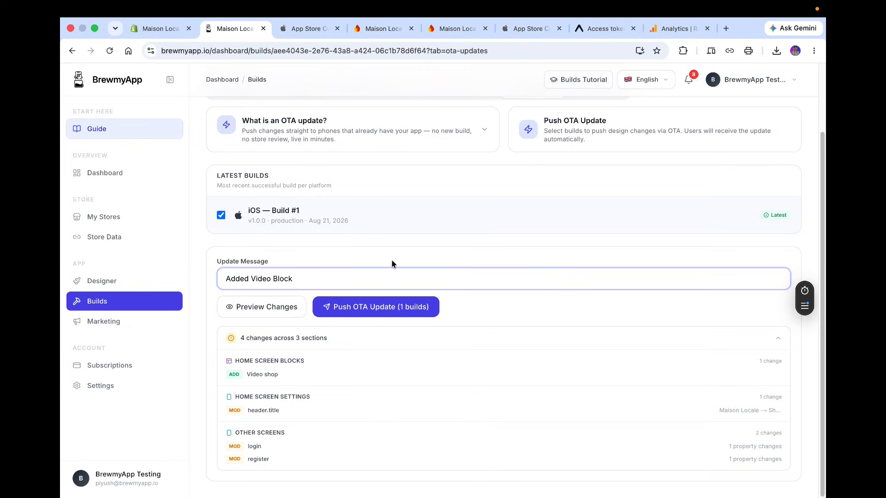
click(358, 315)
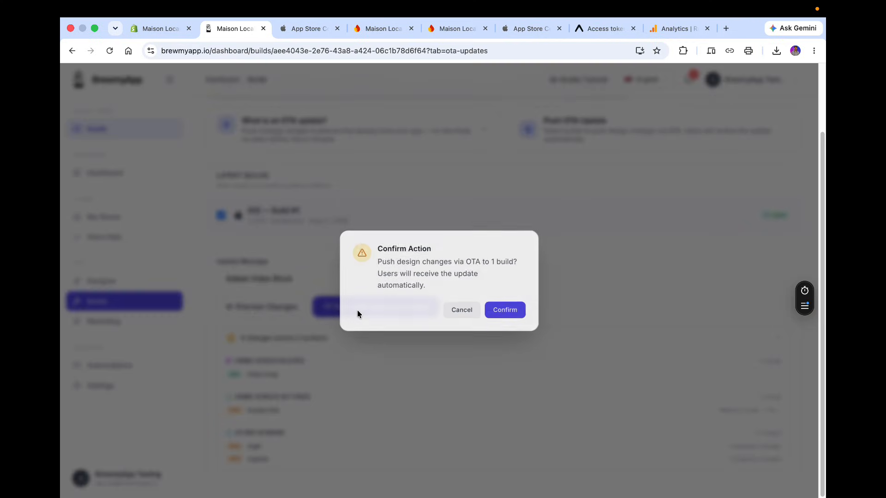
click(506, 308)
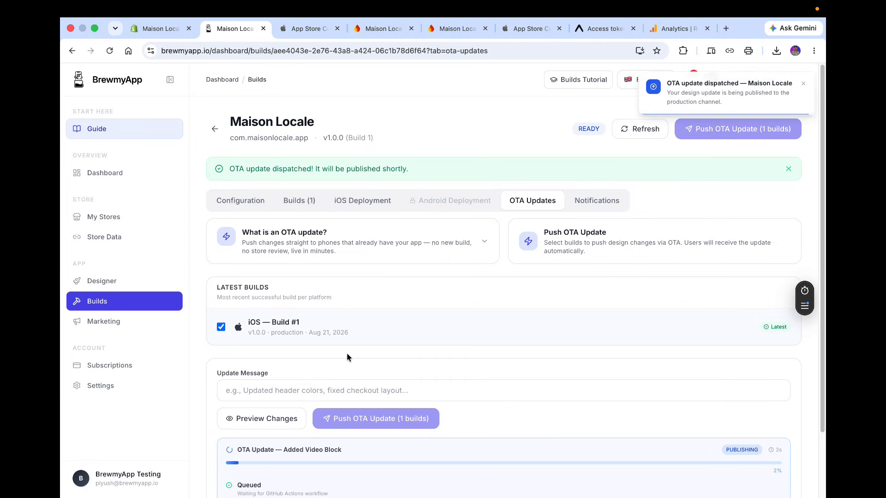
Follow the OTA publishing progress and check the updated home screen in the mirrored iPhone app.
scroll(347, 356, down, 5)
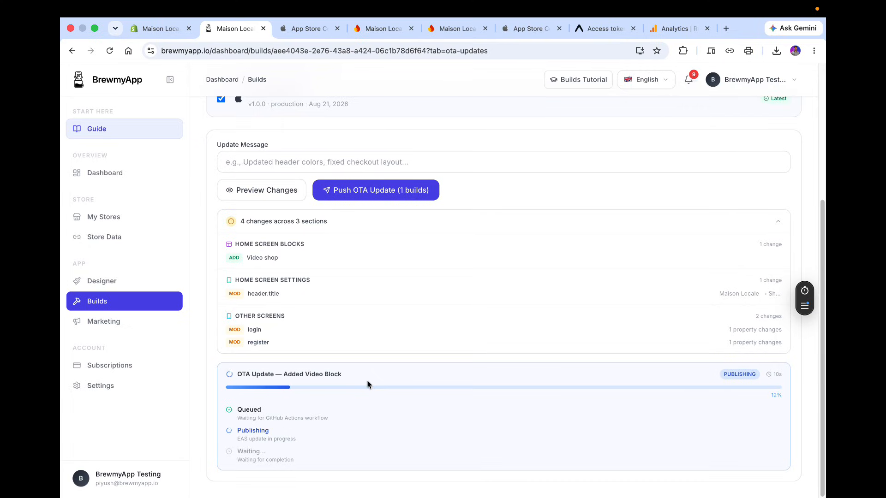
key(ctrl+Right)
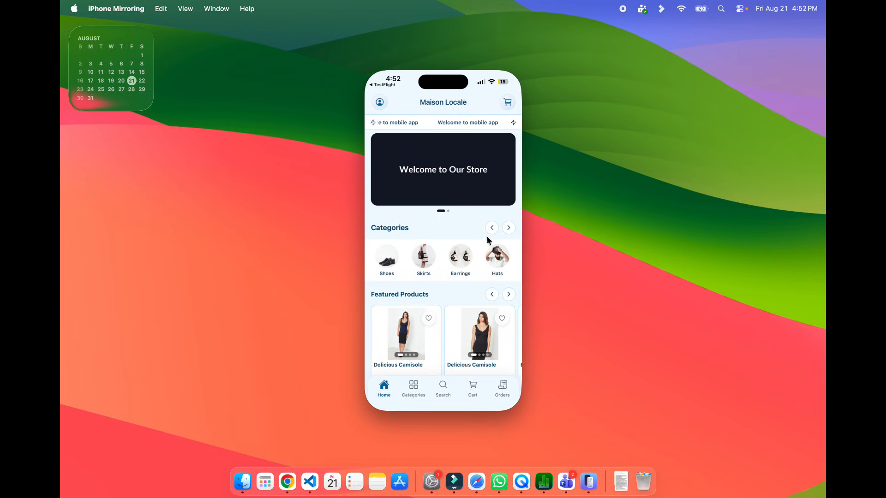
key(ctrl+Left)
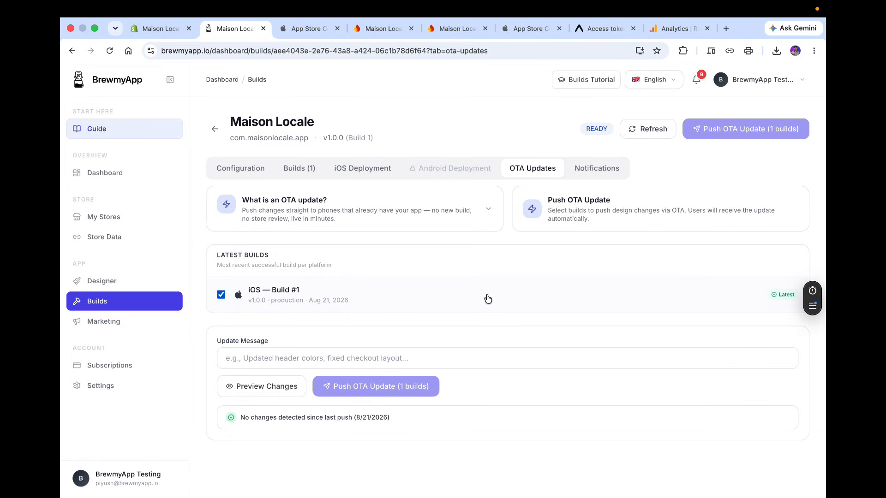
key(ctrl+Right)
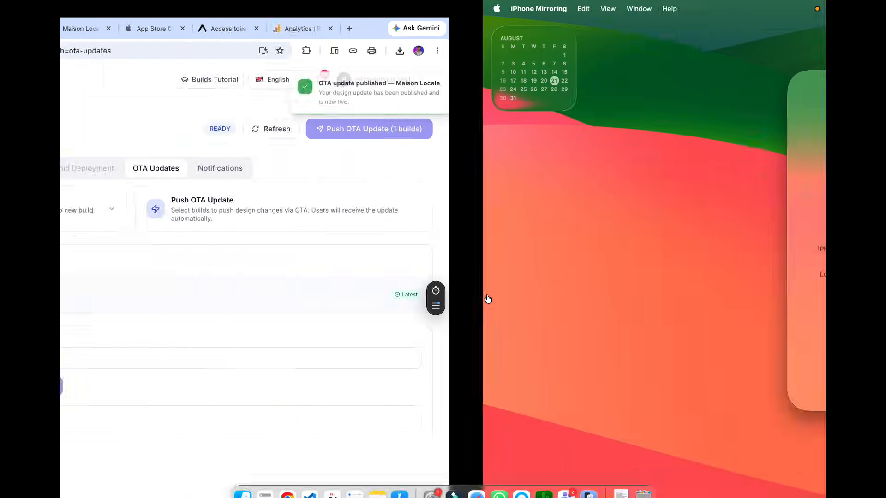
click(440, 294)
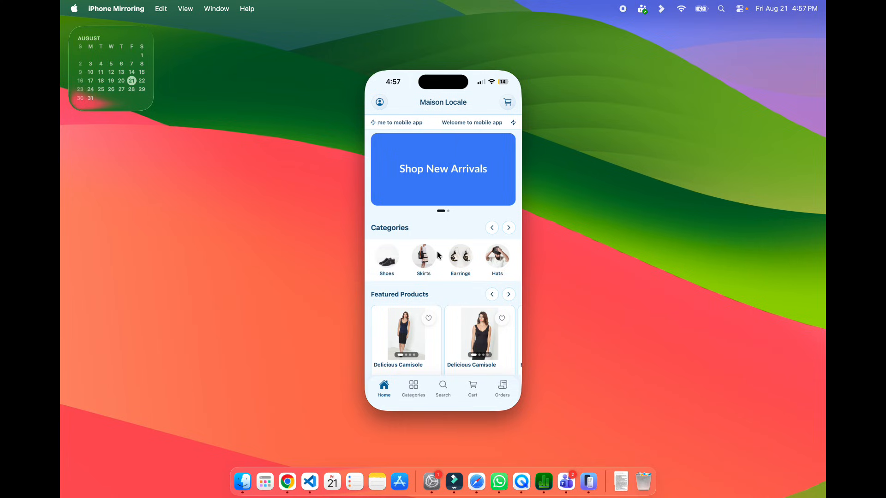
scroll(436, 189, down, 3)
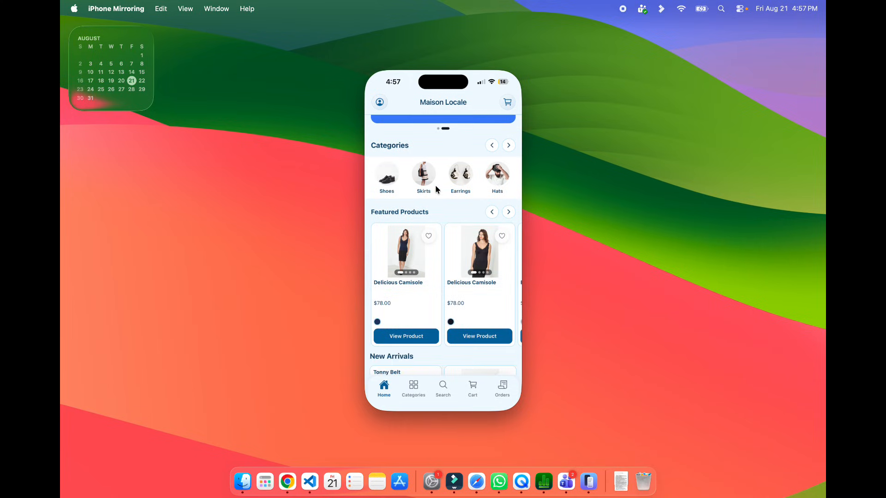
scroll(436, 189, up, 1)
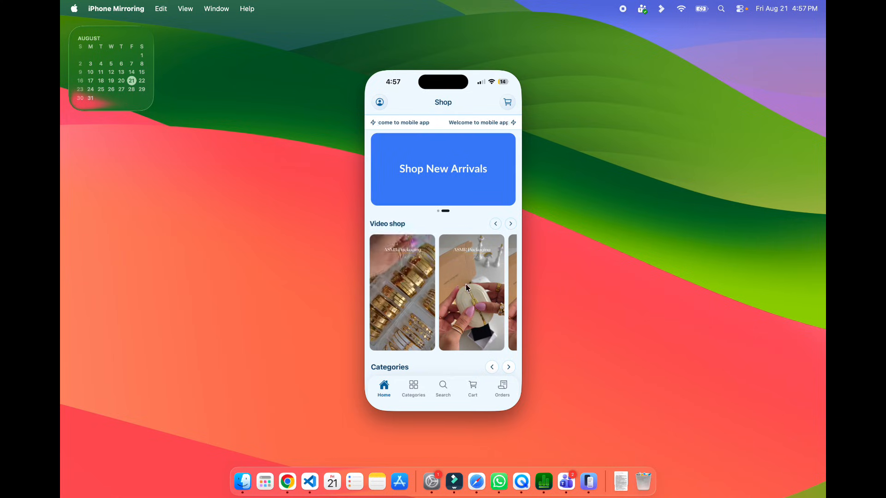
Open a shoppable video in the iPhone app, add Bracelet 3 in Silver to the cart and view the cart.
click(417, 307)
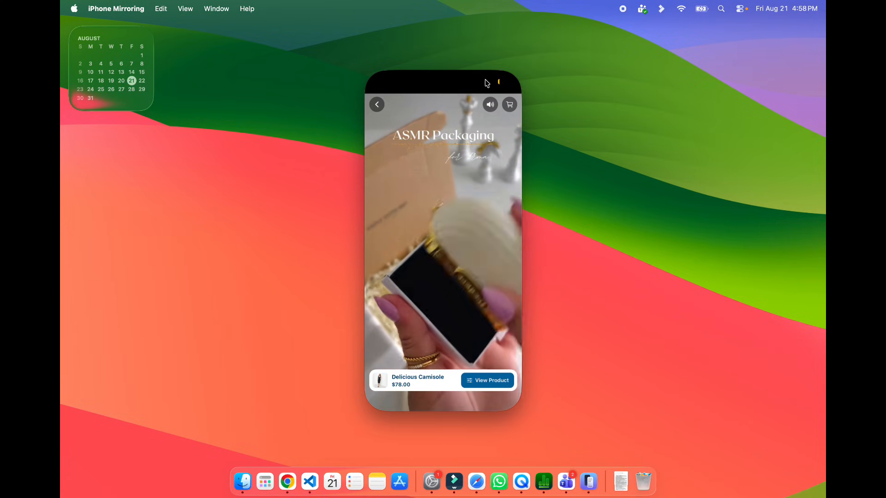
scroll(472, 361, down, 3)
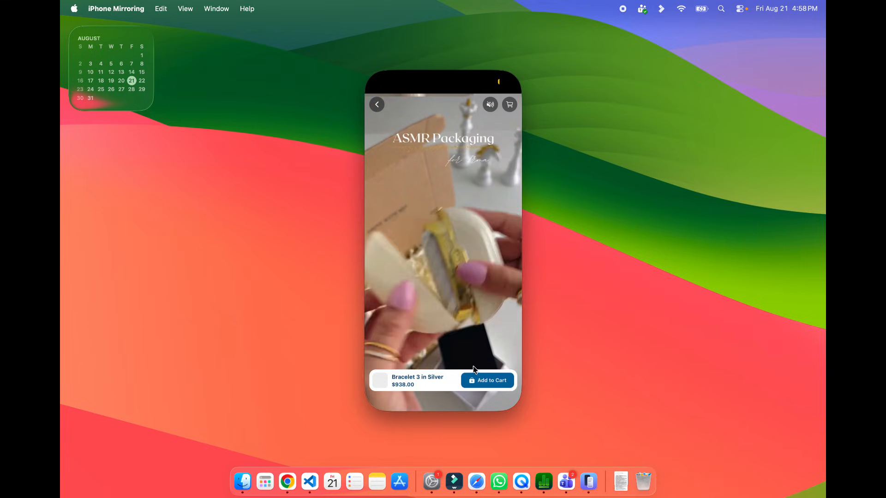
click(477, 378)
click(458, 382)
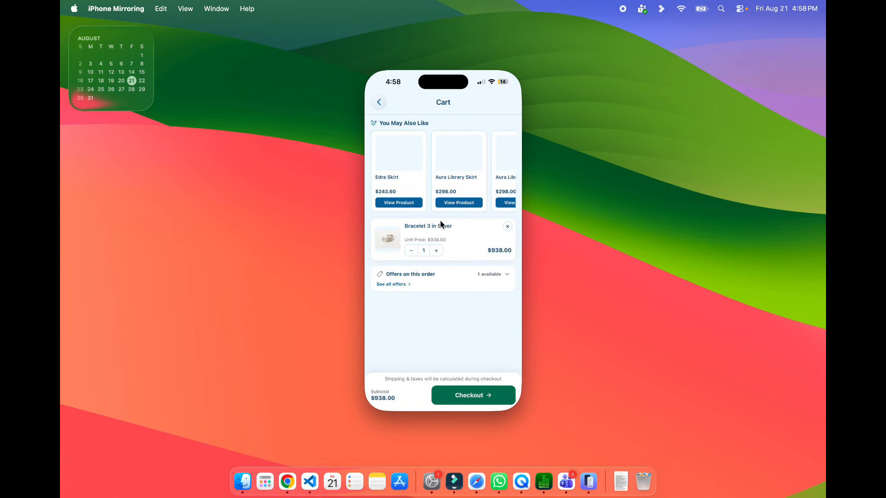
Send Build #1 for App Store review from the iOS Deployment section, confirming it was tested.
key(ctrl+Left)
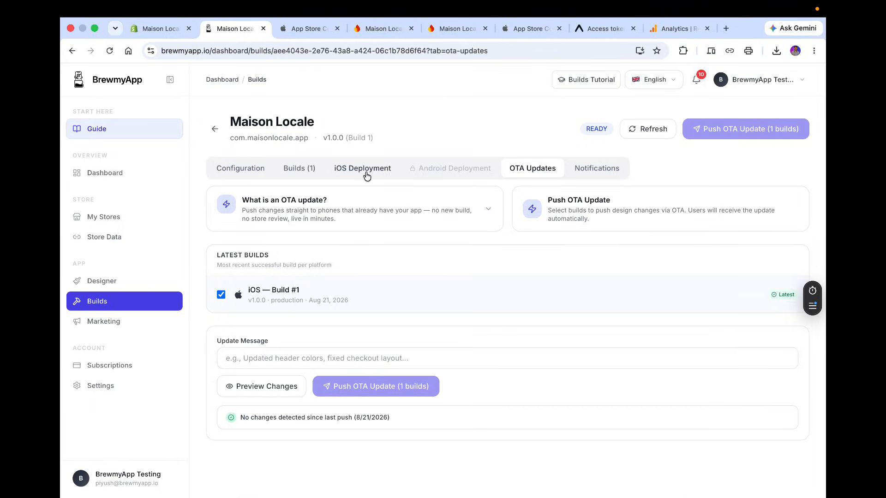
click(366, 174)
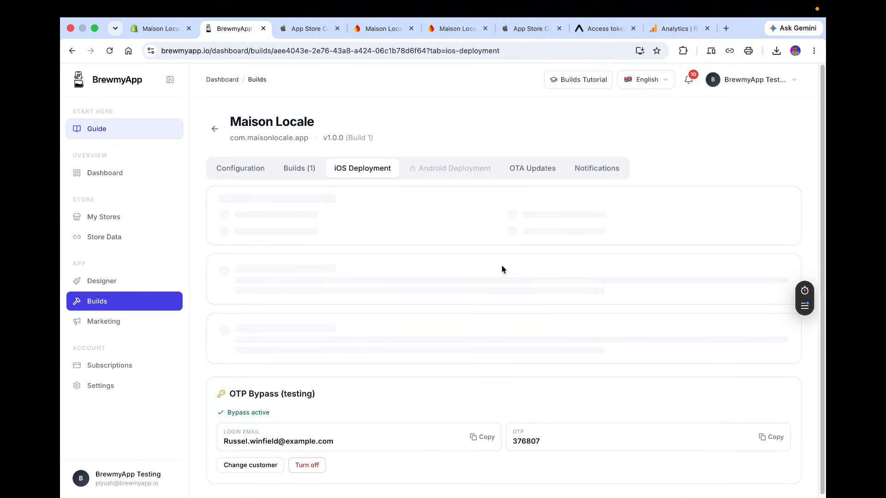
scroll(502, 266, down, 2)
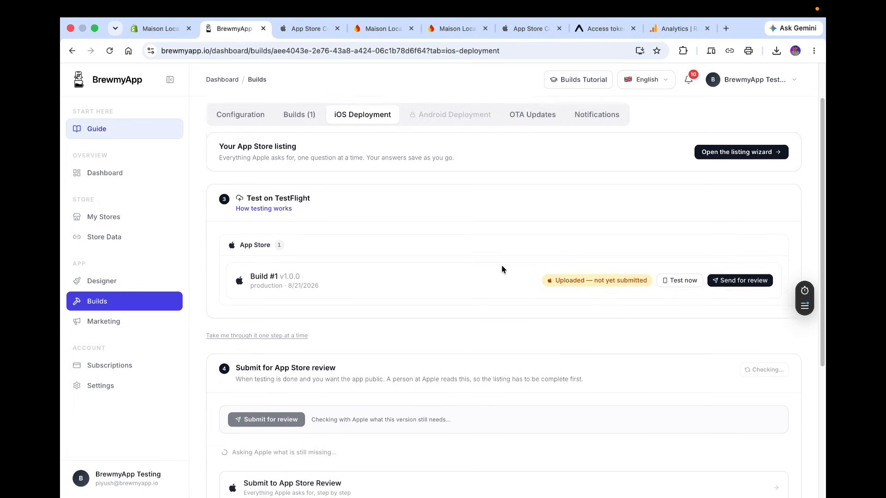
scroll(502, 270, up, 1)
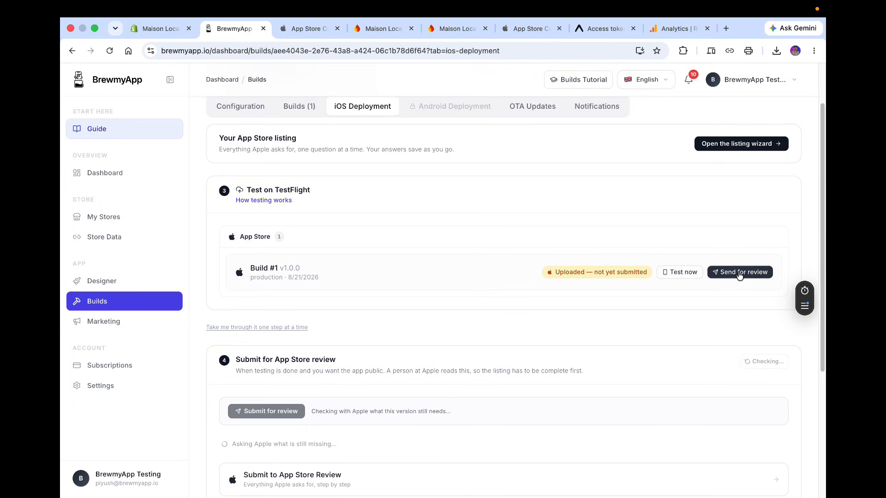
click(740, 273)
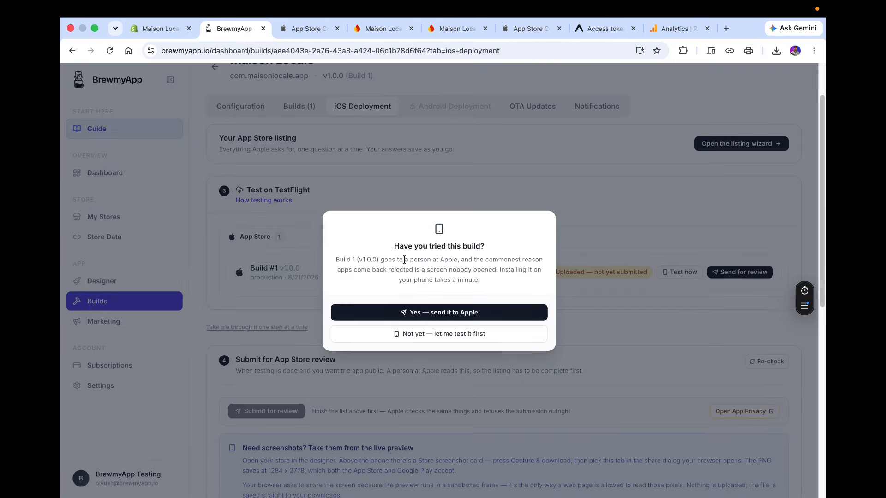
click(454, 312)
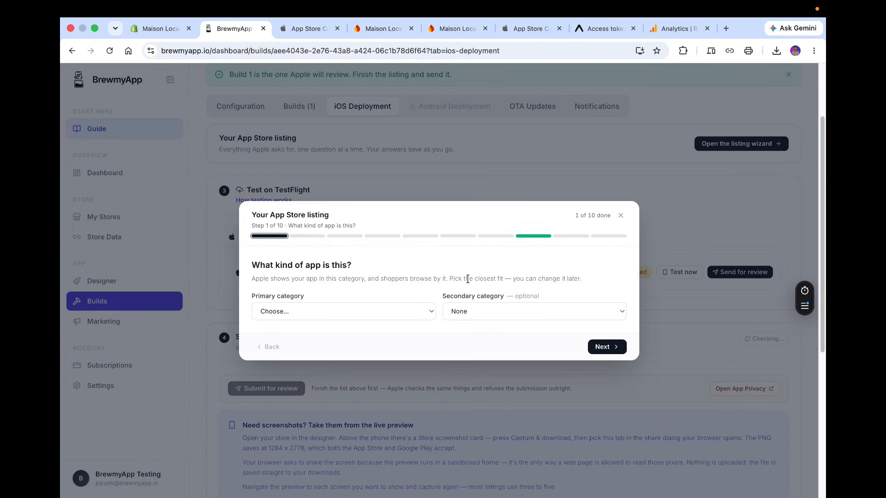
Set the App Store listing's primary category to SHOPPING and save to continue.
click(357, 315)
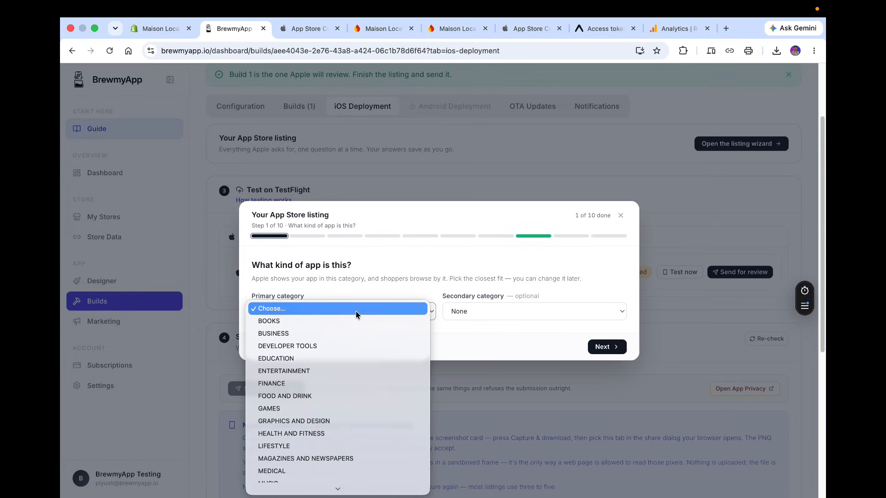
scroll(355, 315, down, 5)
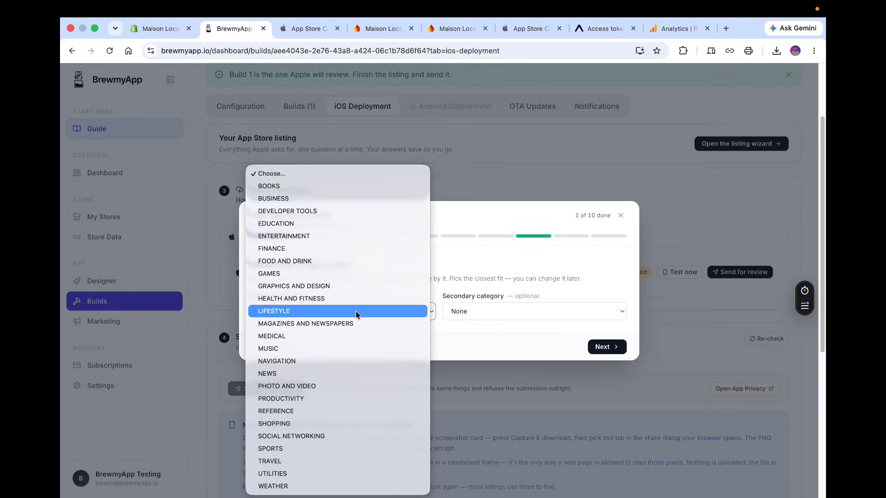
click(326, 423)
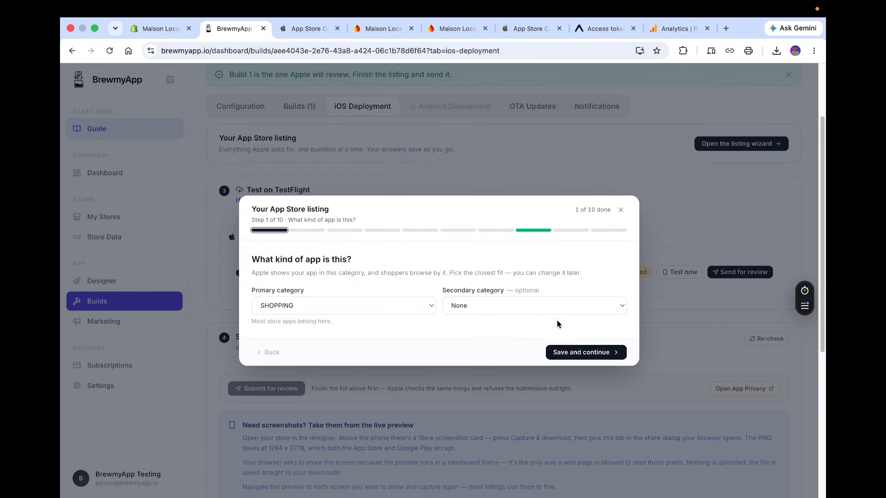
click(574, 353)
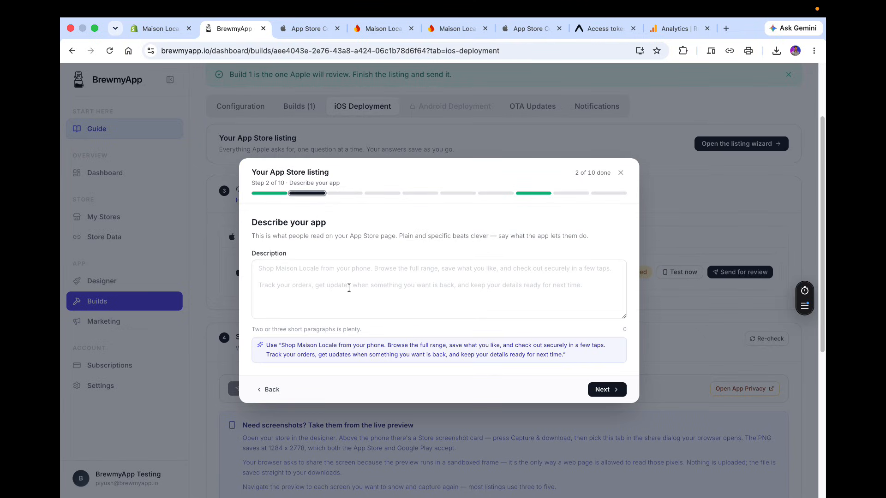
Fill the app description with the suggested text and continue to the keywords step.
click(348, 287)
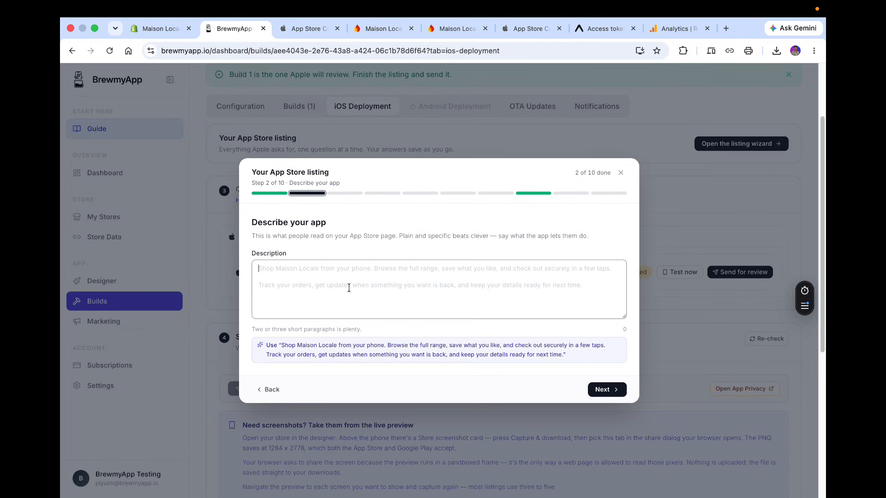
click(308, 353)
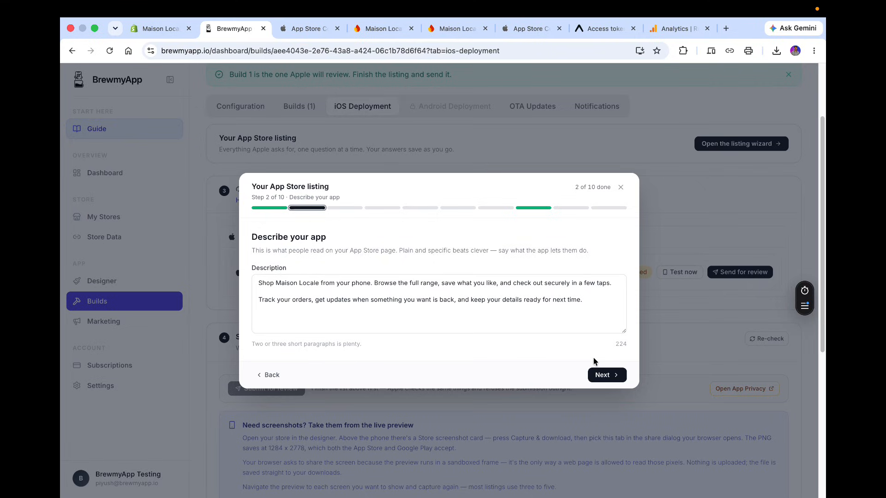
click(599, 374)
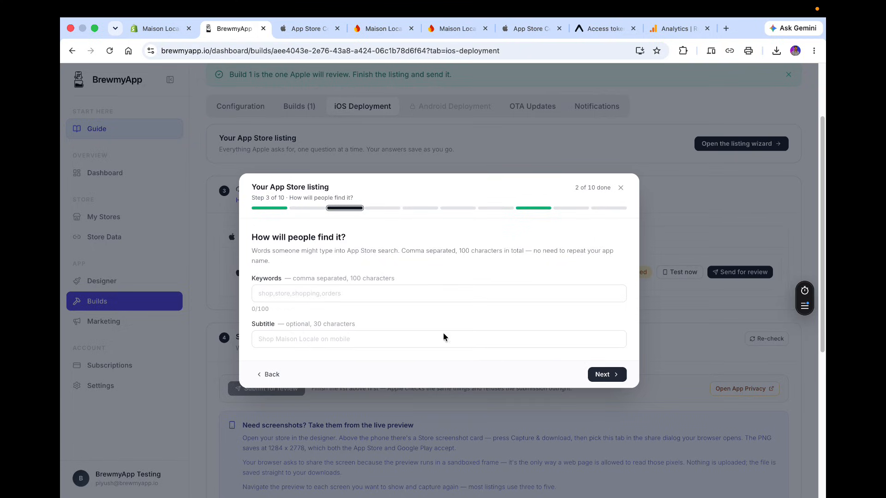
click(280, 375)
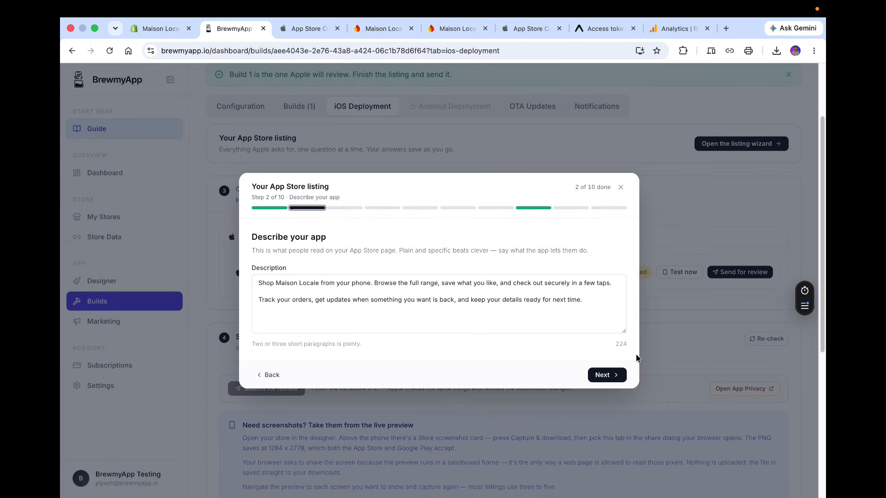
click(606, 374)
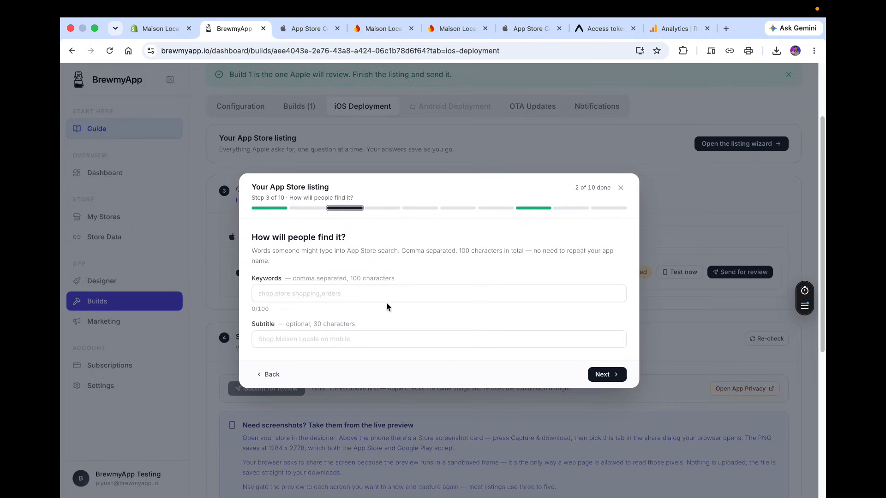
Enter Maison Local as the listing keywords.
click(339, 297)
text(Mai)
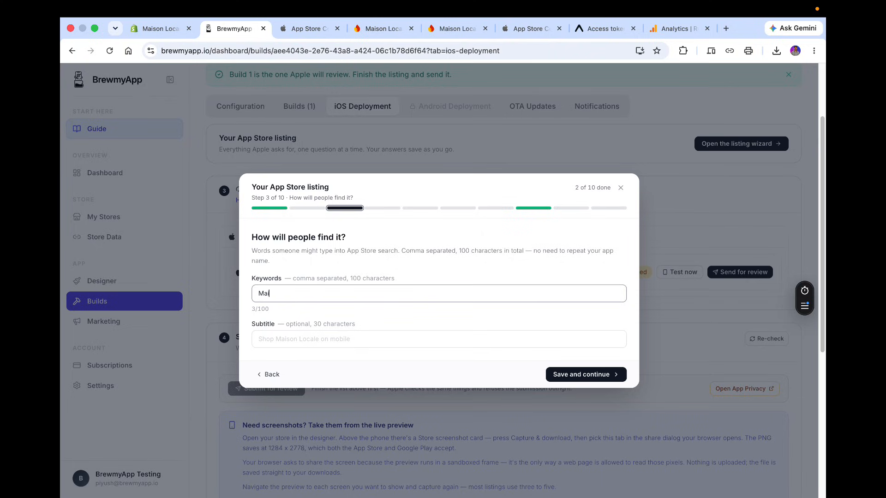
text(son Local)
Set the subtitle to Maison Local App and save to continue.
click(369, 340)
triple_click(327, 298)
key(super+c)
click(326, 333)
key(super+v)
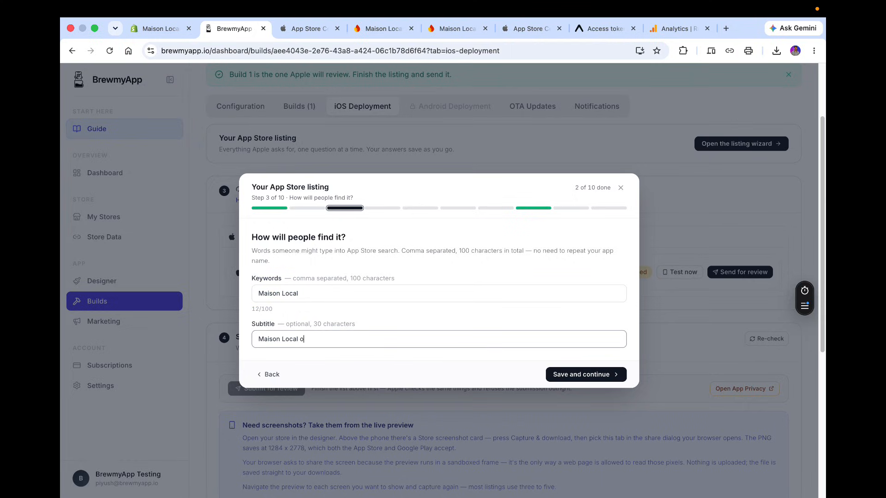
text(on Mob)
text( App)
click(368, 319)
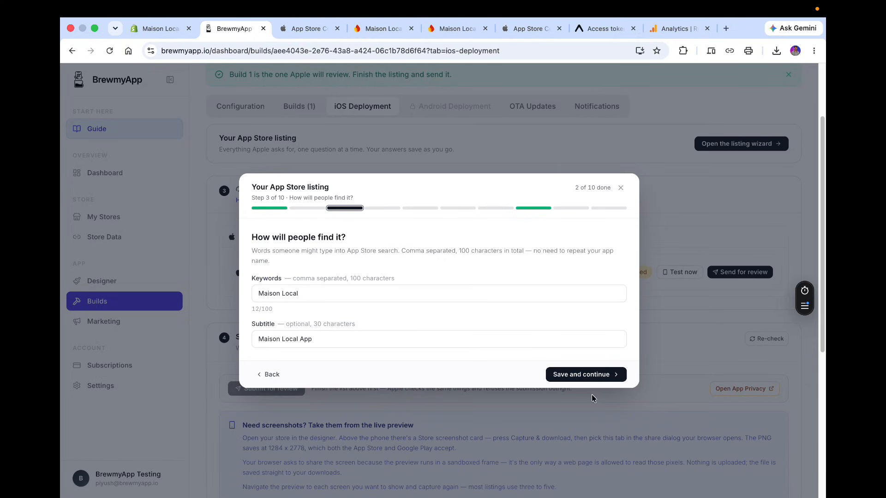
click(589, 376)
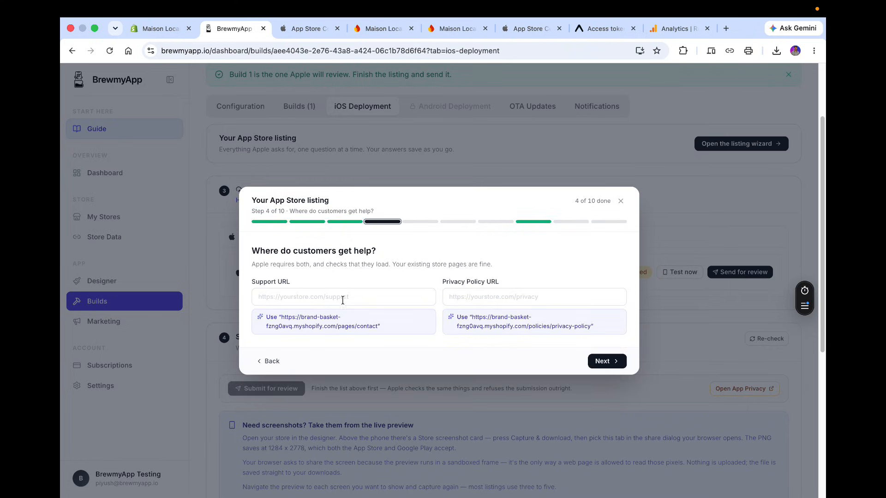
Fill the Support URL and Privacy Policy URL with the suggested store links and review the privacy link.
click(287, 289)
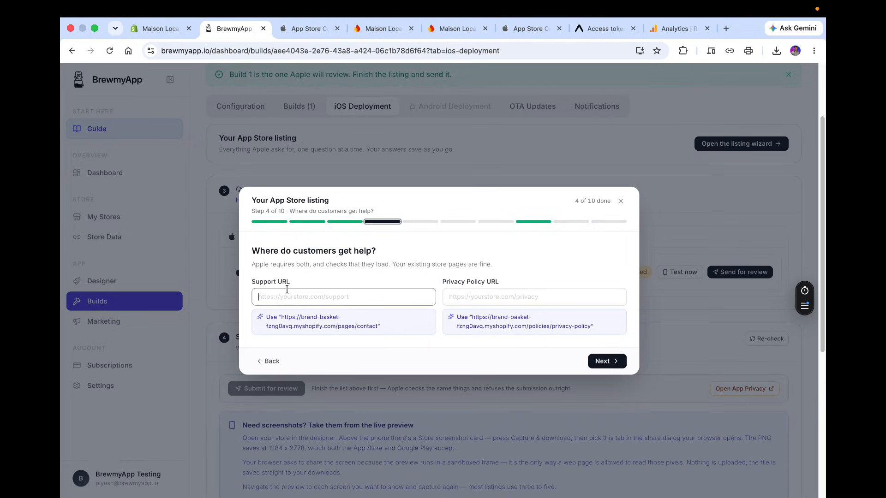
click(328, 330)
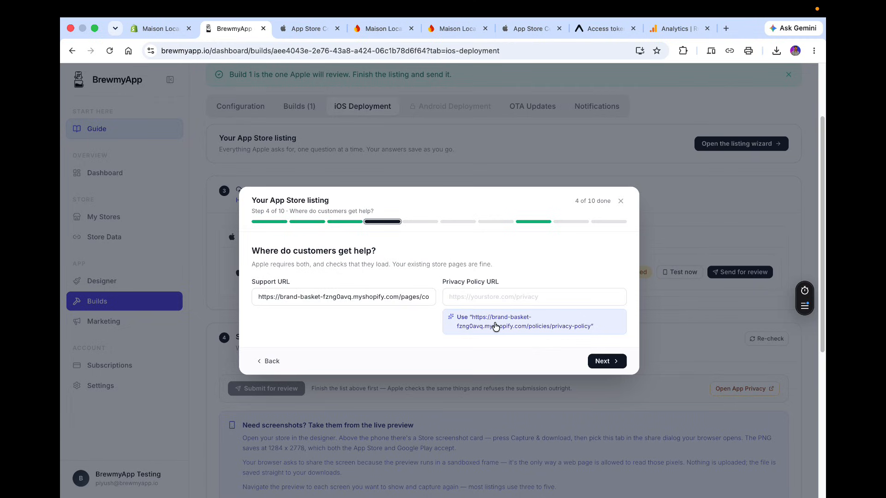
click(552, 326)
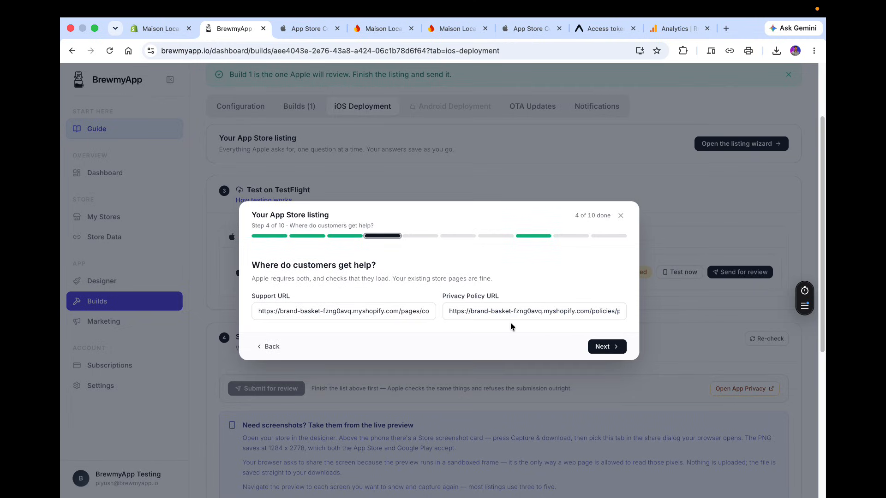
drag(592, 311, 632, 314)
triple_click(589, 310)
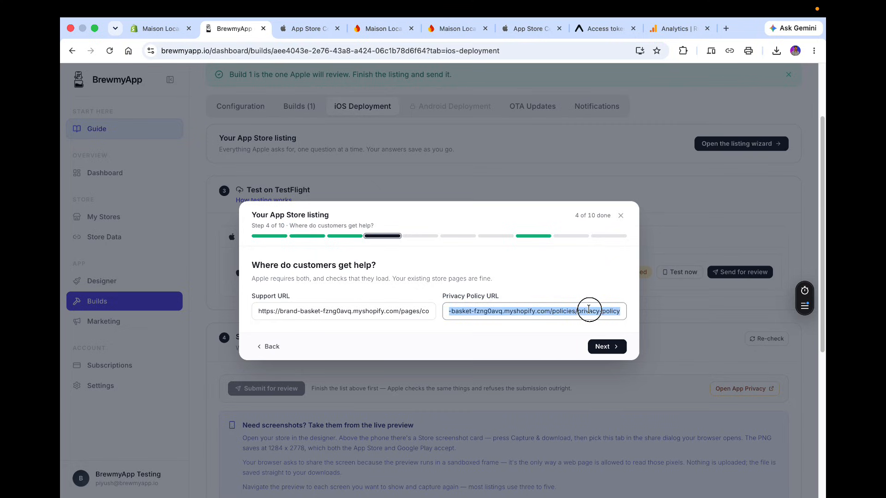
click(561, 313)
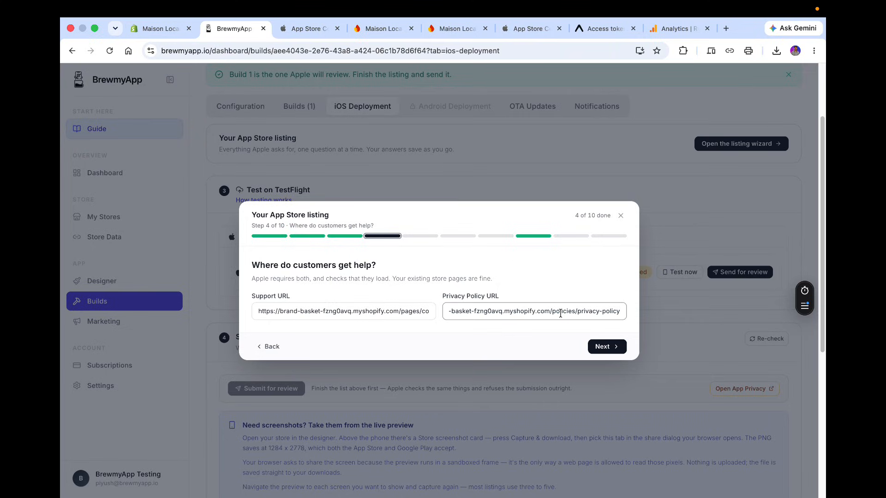
Check the store's existing online store pages by previewing the Your Privacy Choices page.
click(129, 28)
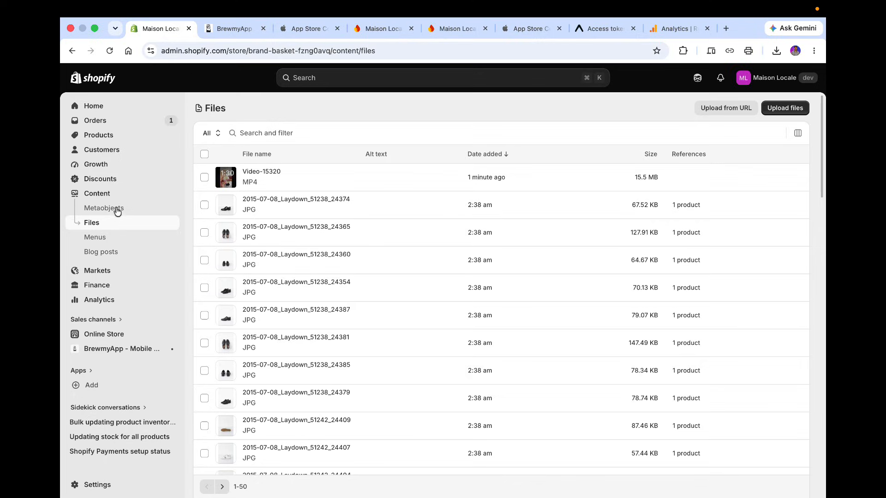
click(104, 334)
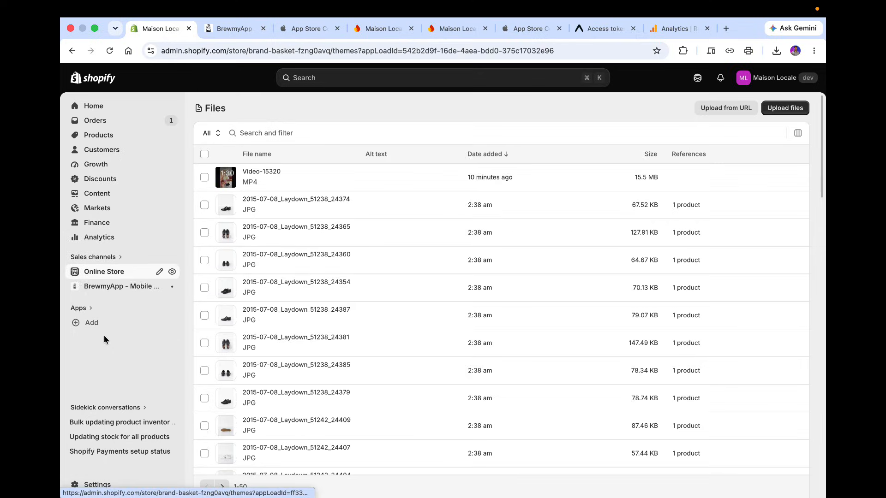
click(98, 287)
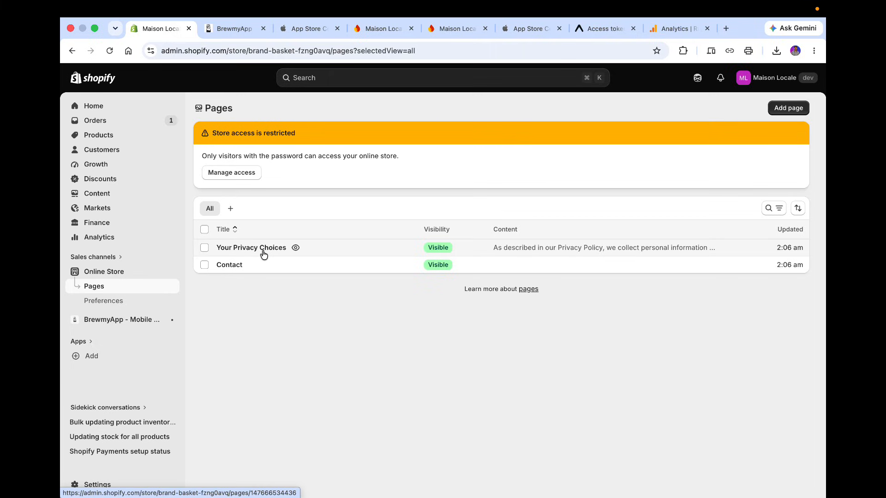
click(295, 248)
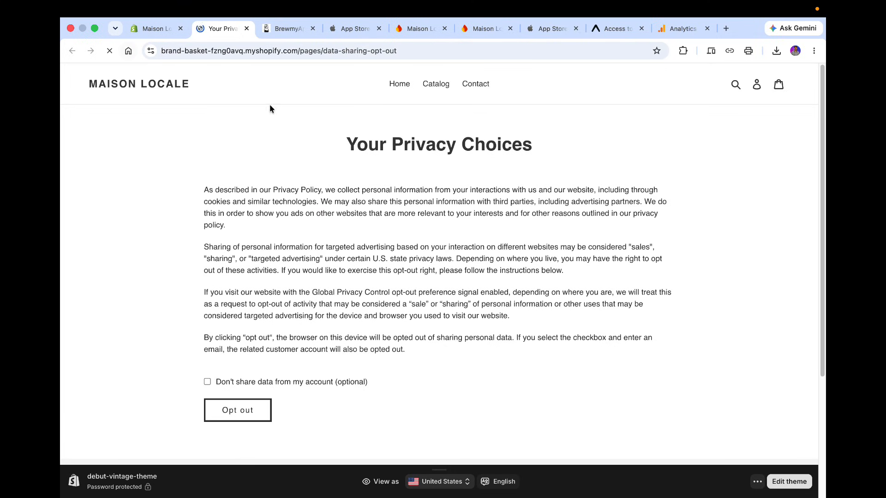
scroll(393, 247, down, 4)
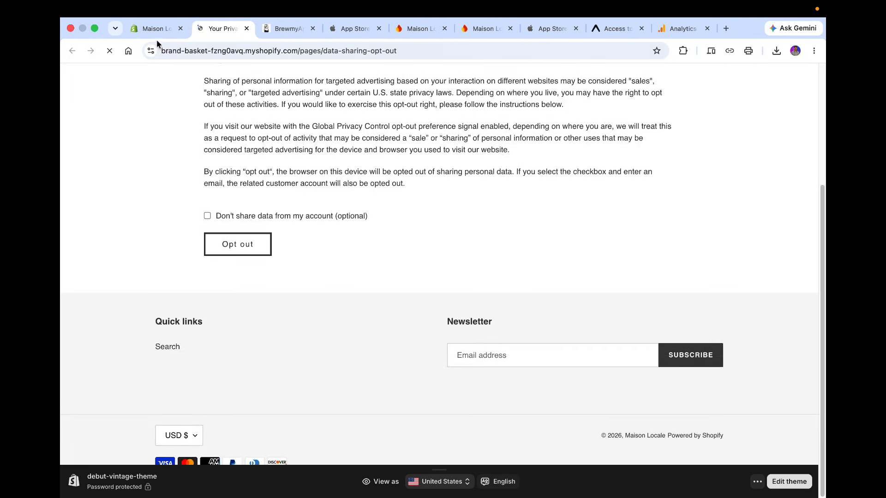
click(154, 29)
click(247, 28)
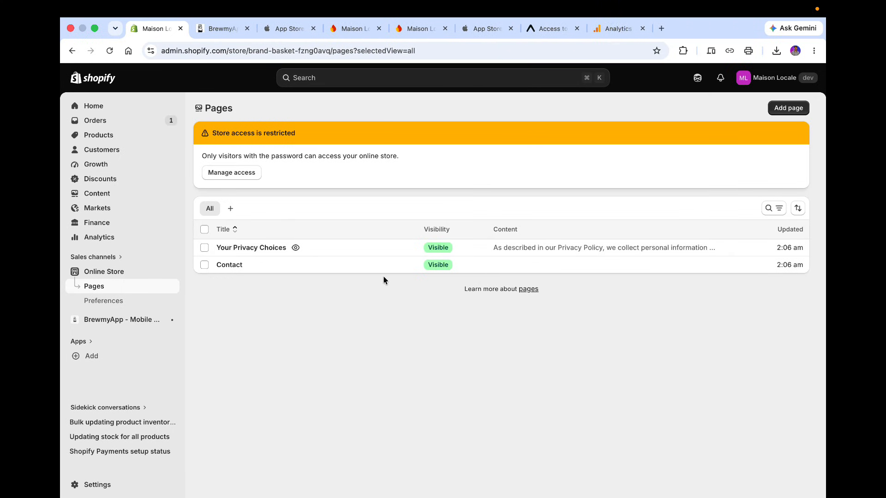
Add a new online store page titled Privacy Policy.
click(788, 111)
click(452, 153)
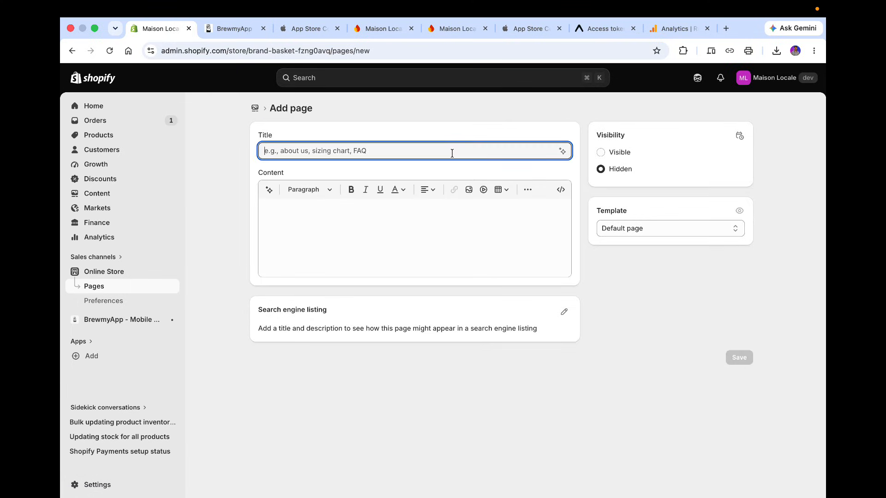
click(646, 228)
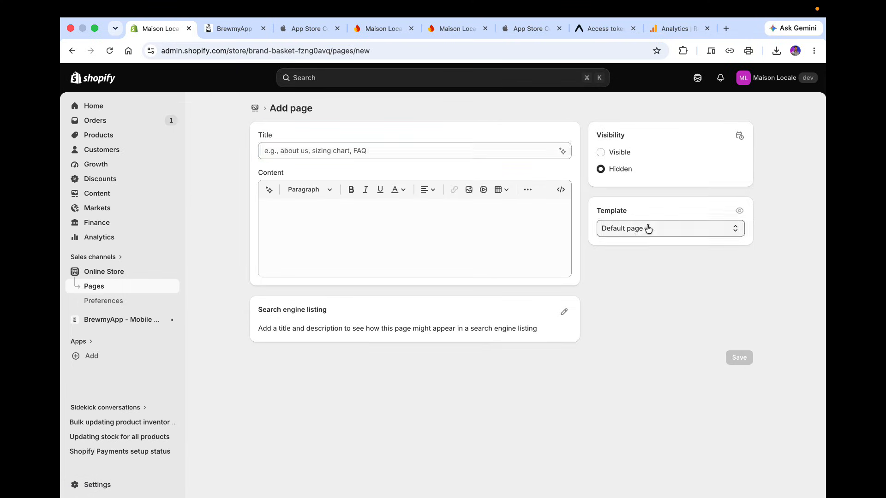
click(497, 165)
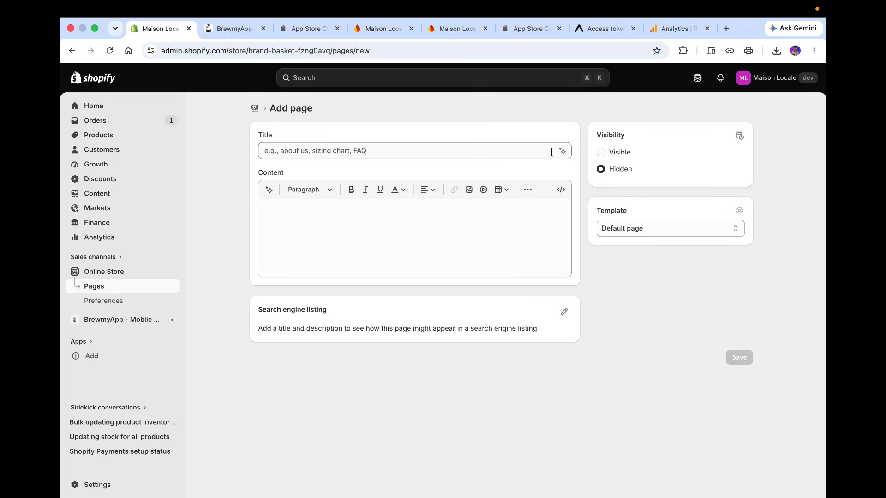
click(520, 150)
text(Pri)
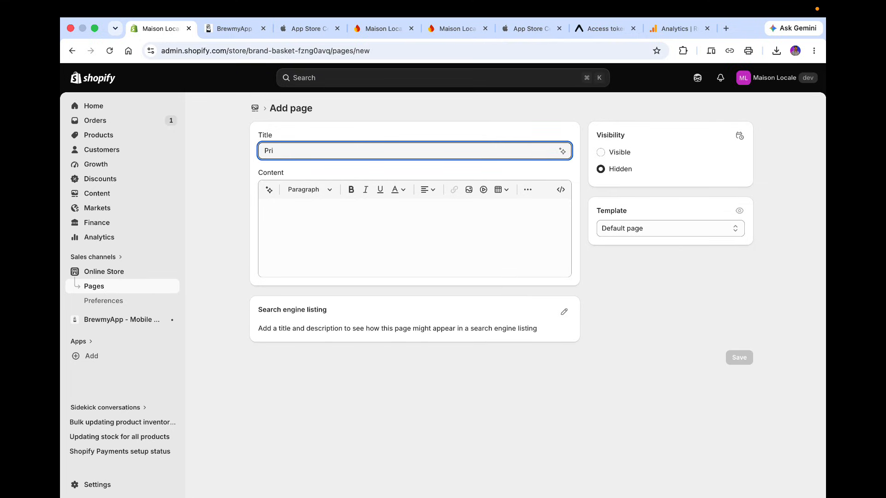
text(vacy Policy)
click(533, 227)
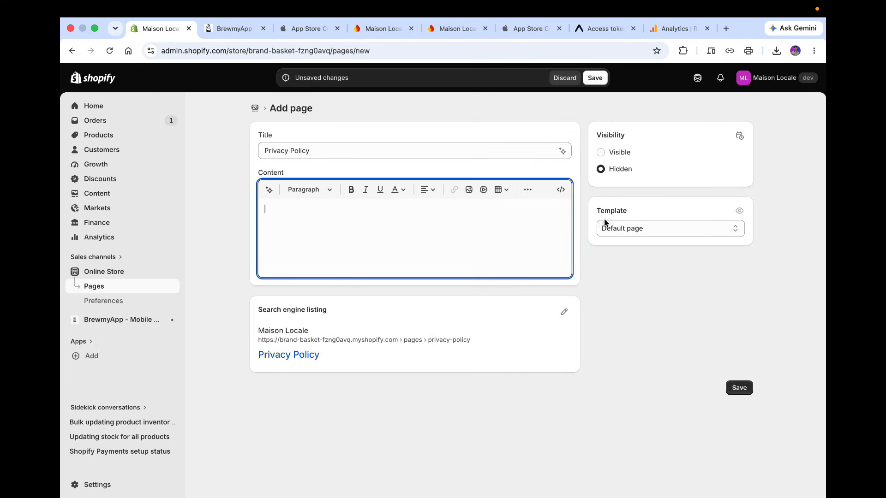
Generate the page content from the prompt Privacy Policy and add the generated text to the page.
click(562, 152)
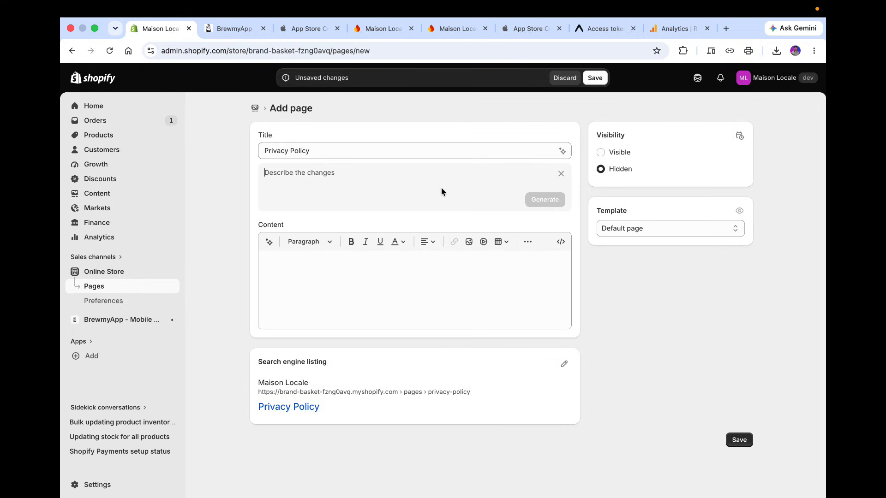
triple_click(359, 147)
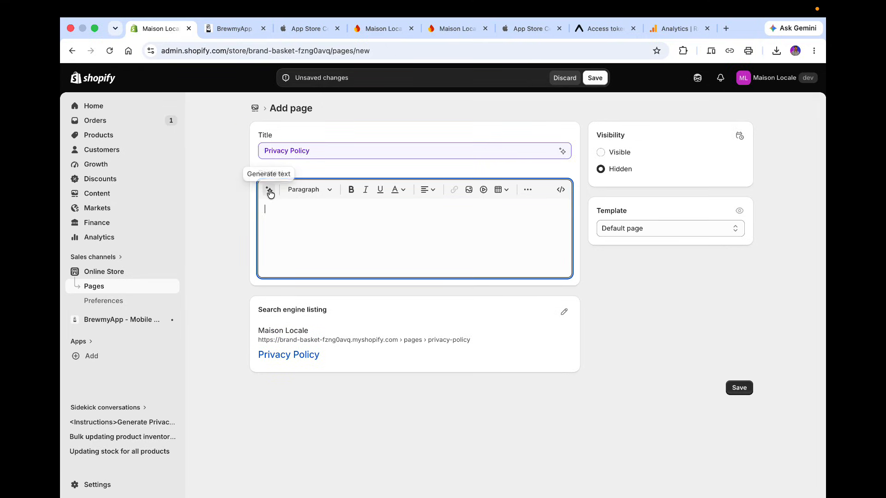
click(269, 190)
text(Privacy Policy)
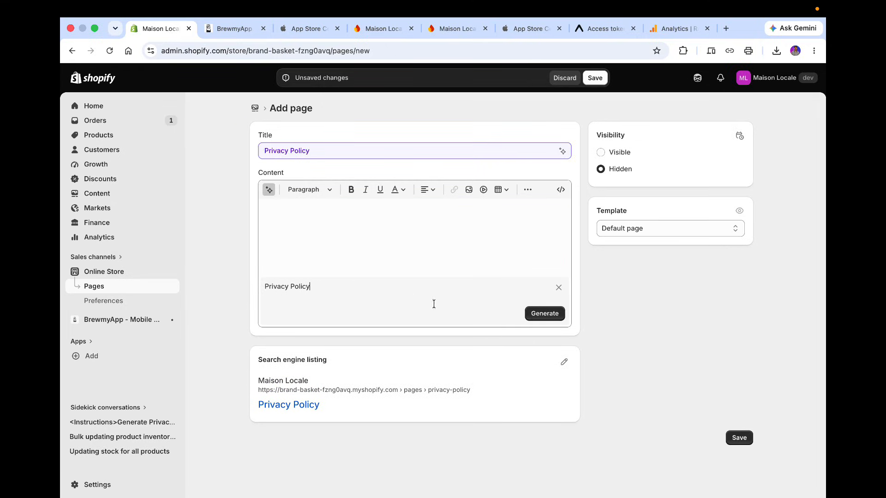
click(543, 316)
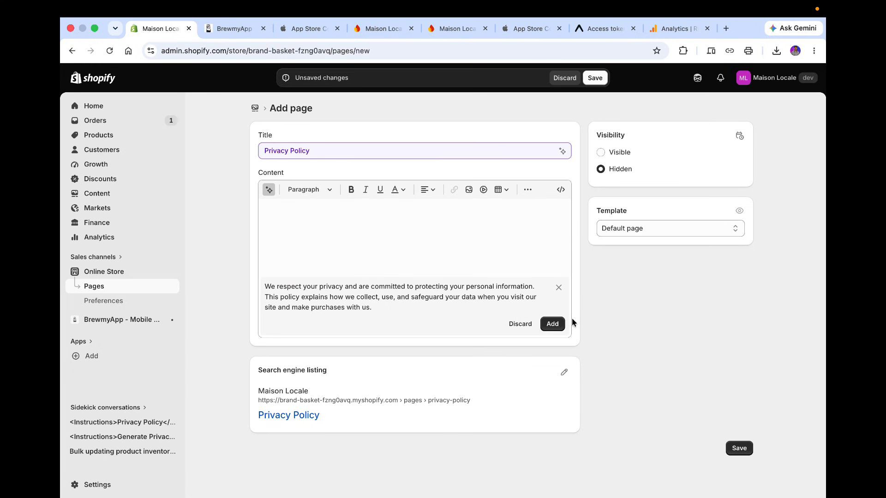
click(555, 324)
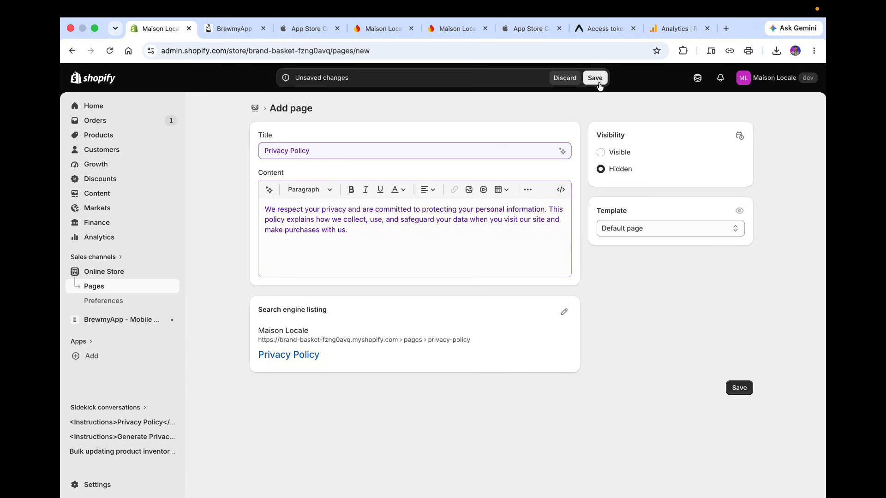
click(422, 263)
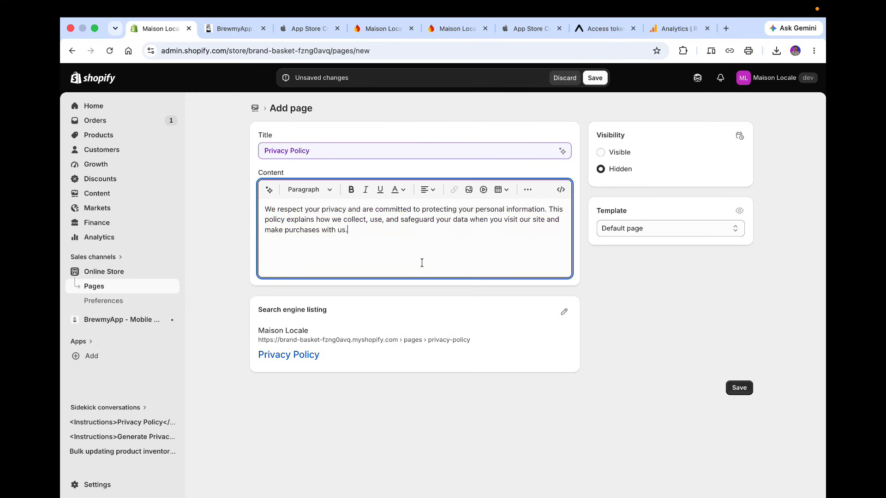
Make the Privacy Policy page visible and save the new page.
triple_click(409, 151)
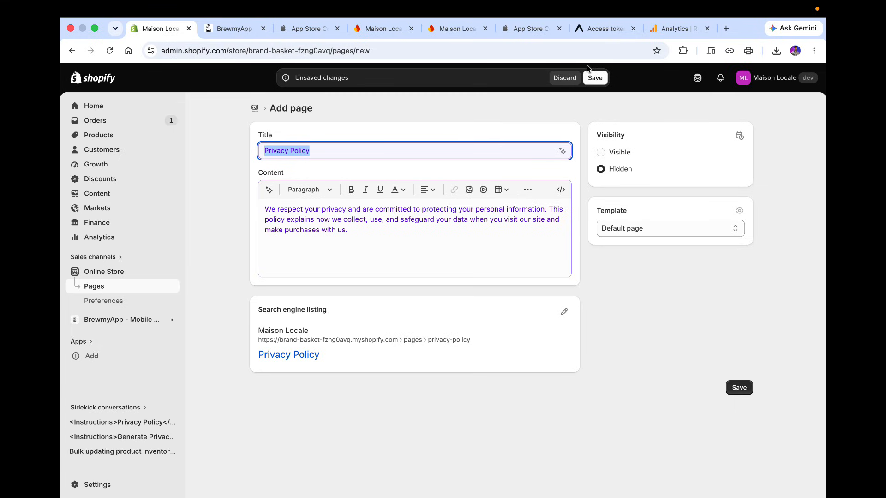
click(601, 153)
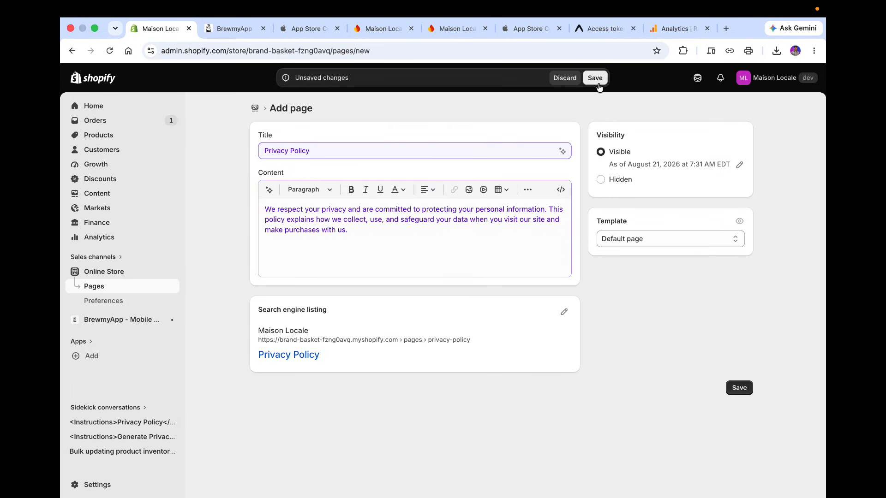
click(429, 256)
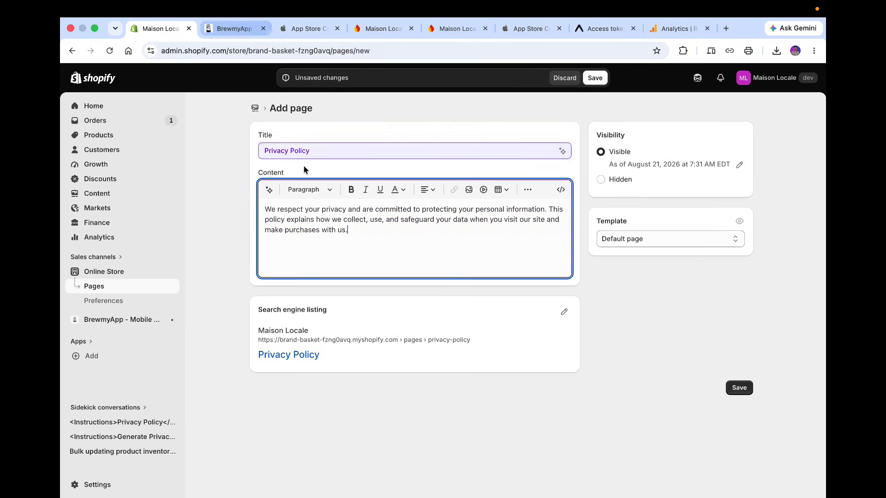
click(229, 28)
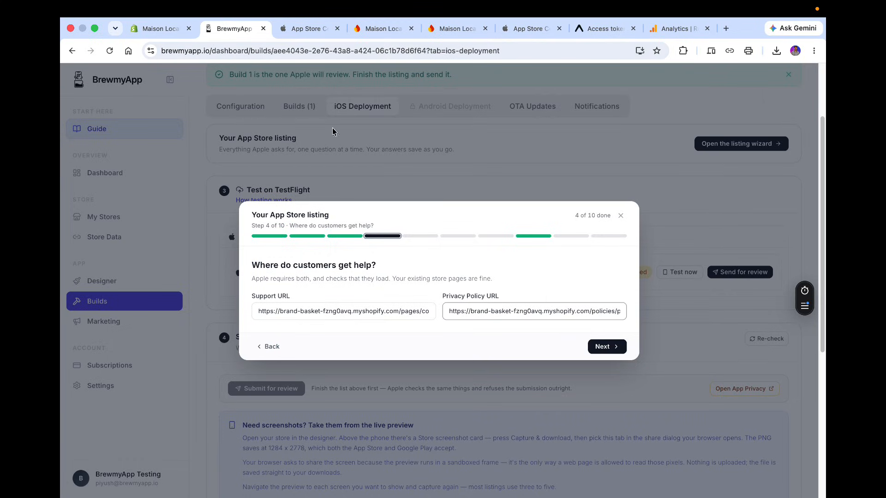
click(133, 26)
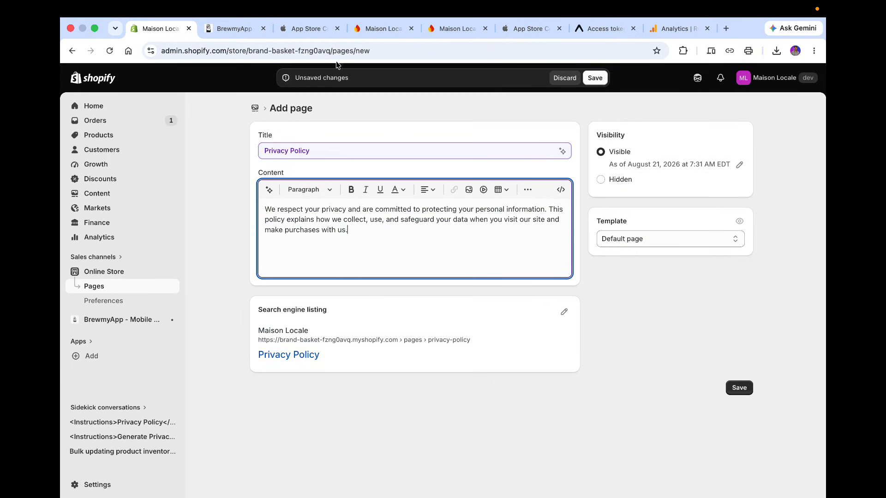
click(595, 77)
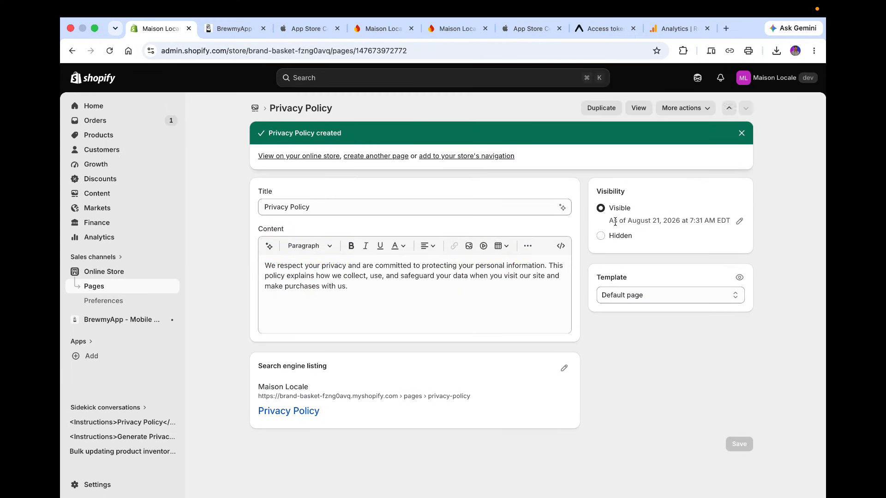
Open the live Privacy Policy page and paste its URL into the listing's Privacy Policy URL field.
click(639, 108)
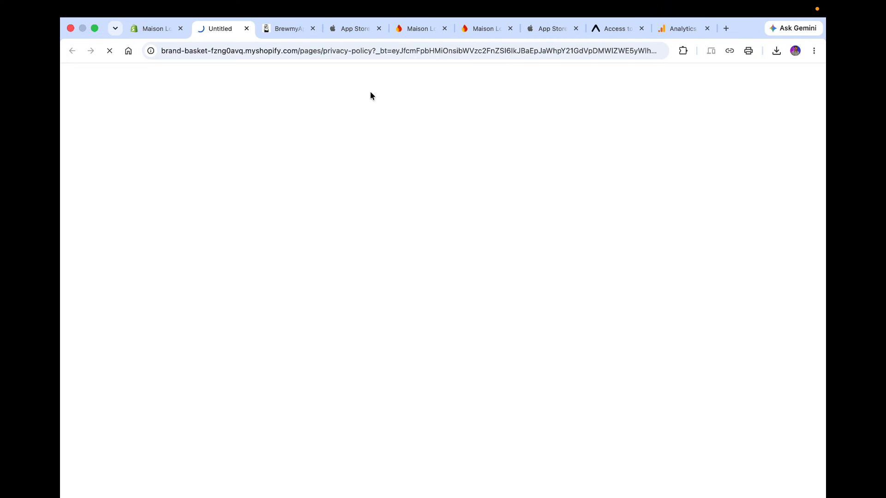
click(323, 50)
click(326, 51)
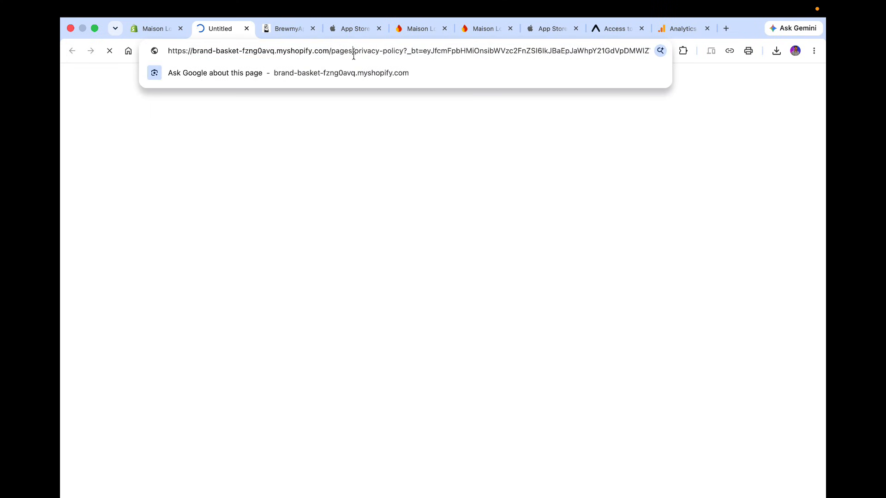
key(super+a)
key(super+c)
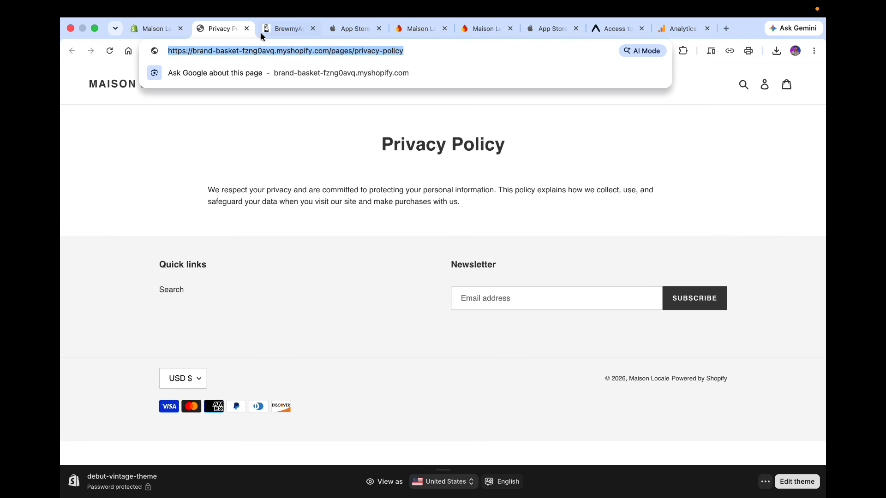
click(279, 30)
click(510, 312)
key(super+a)
key(super+v)
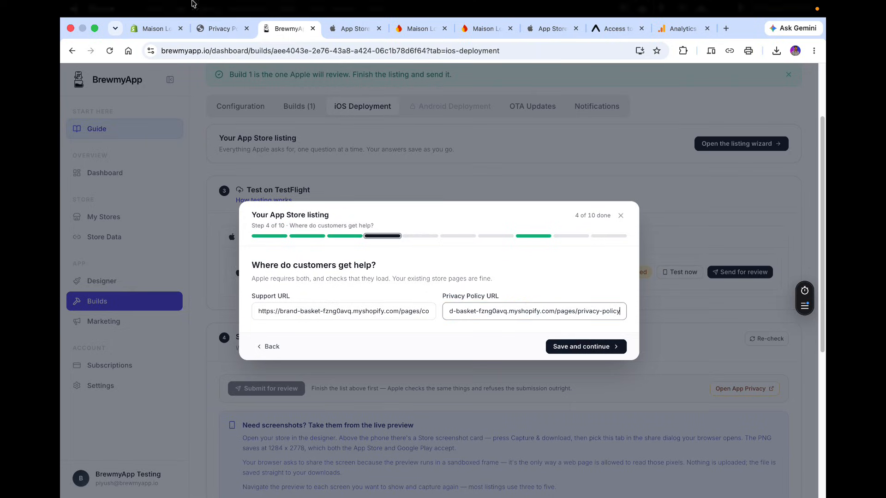
Preview the store's live Contact page, then save the support and privacy URLs and continue.
click(246, 28)
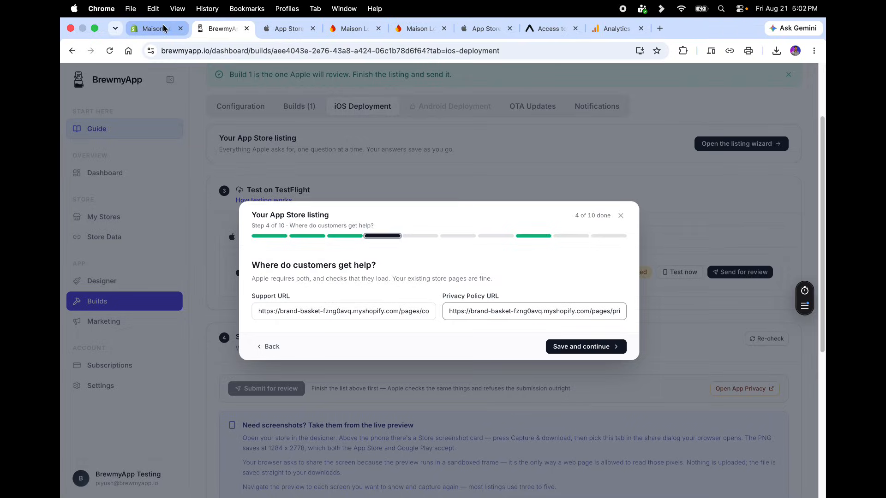
click(166, 26)
click(105, 289)
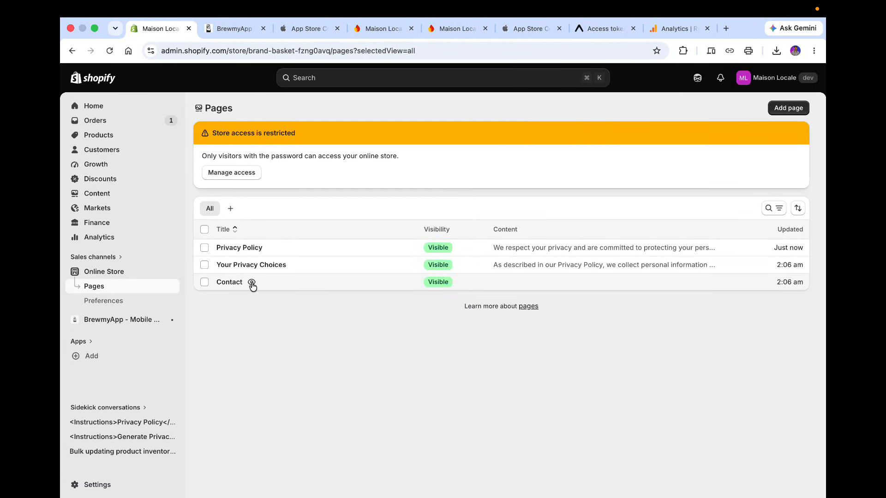
click(255, 284)
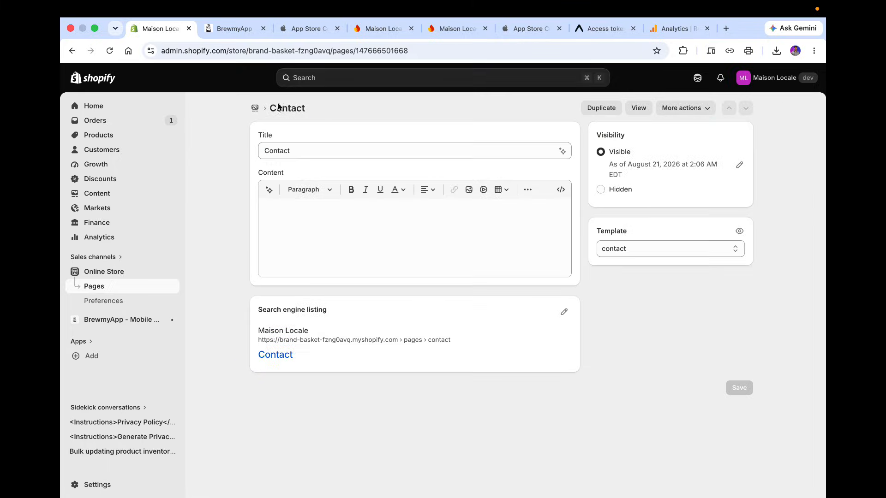
click(639, 108)
click(277, 54)
click(276, 55)
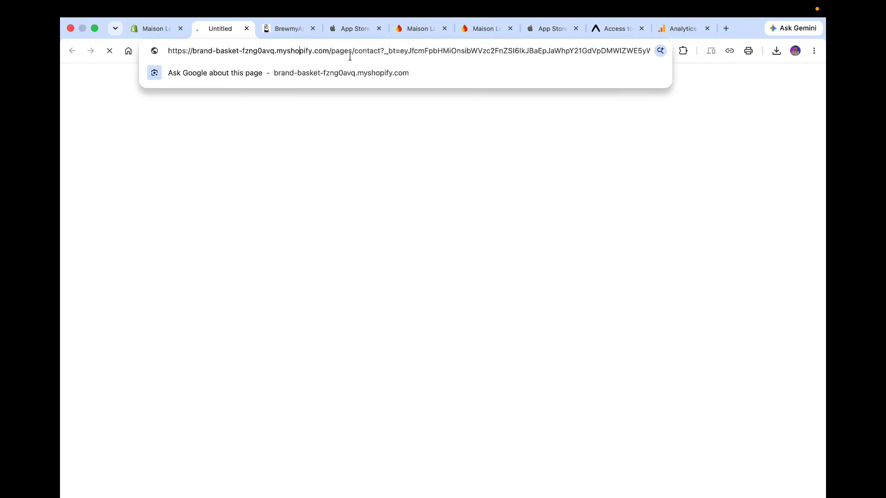
click(246, 29)
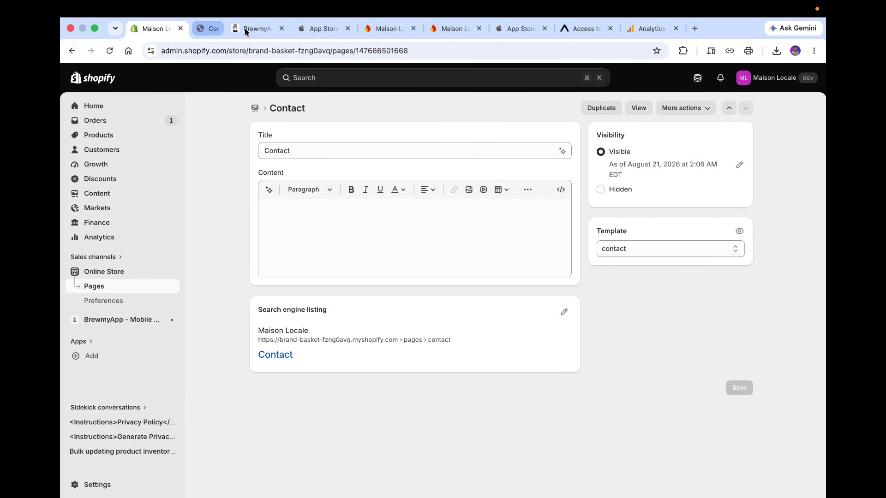
click(231, 28)
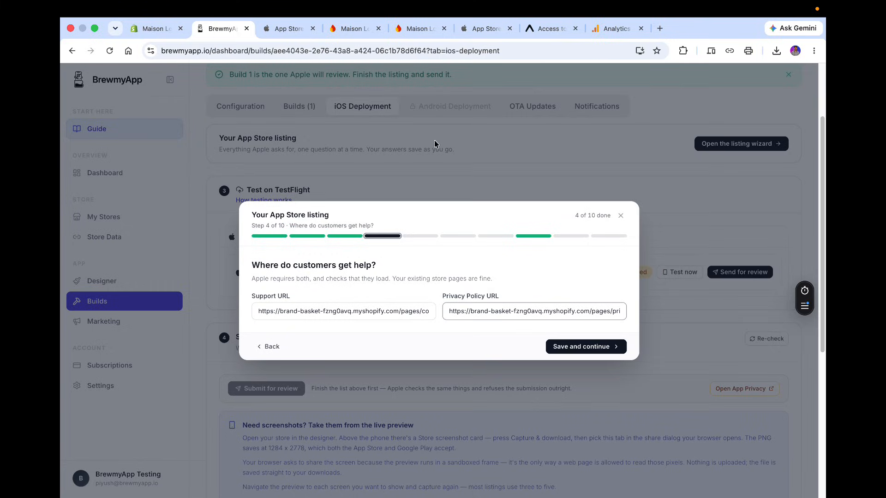
click(582, 350)
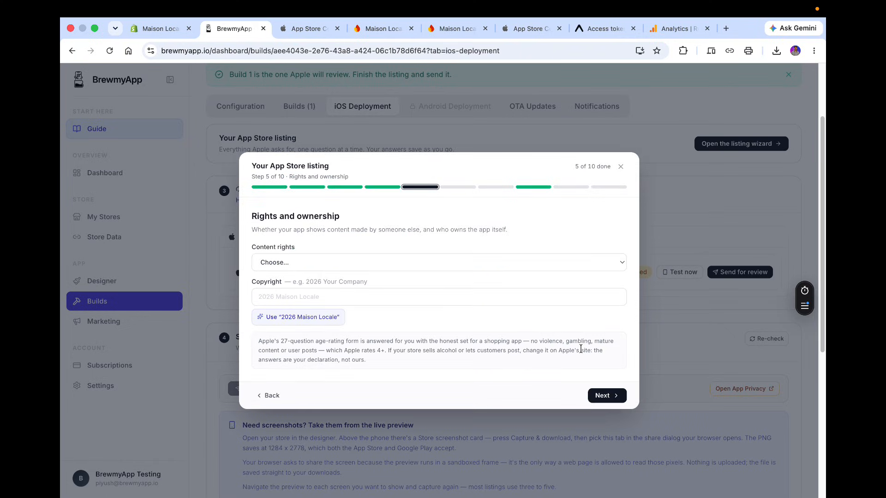
Set content rights to It shows content made by others, apply copyright 2026 Maison Locale, and continue.
click(449, 262)
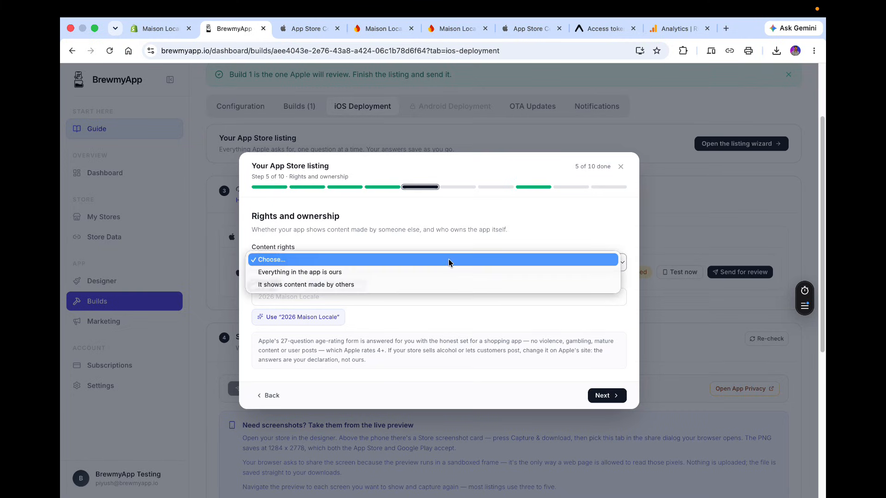
click(343, 275)
click(354, 279)
click(325, 318)
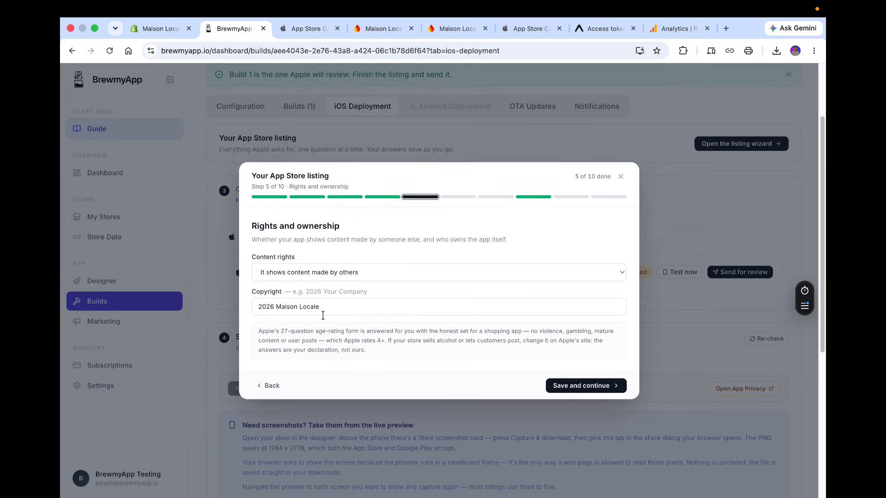
click(578, 392)
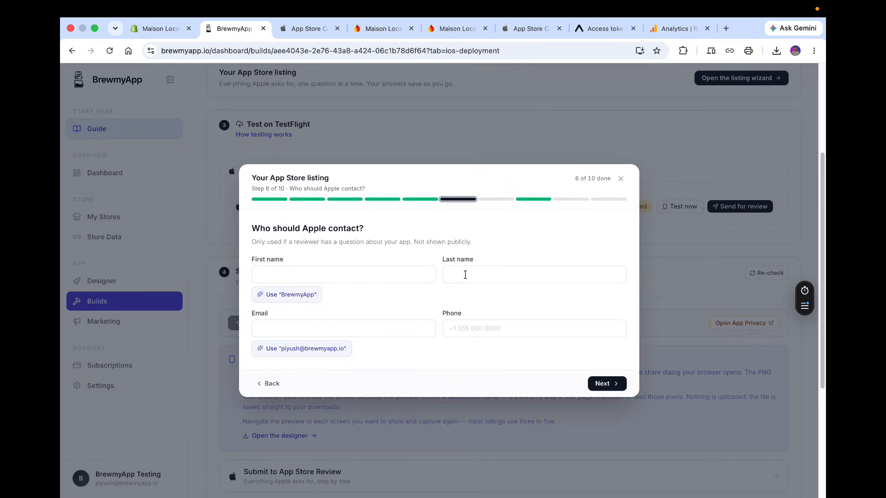
Fill in the Apple contact's first name, last name initial and suggested e-mail, then save and continue.
click(310, 276)
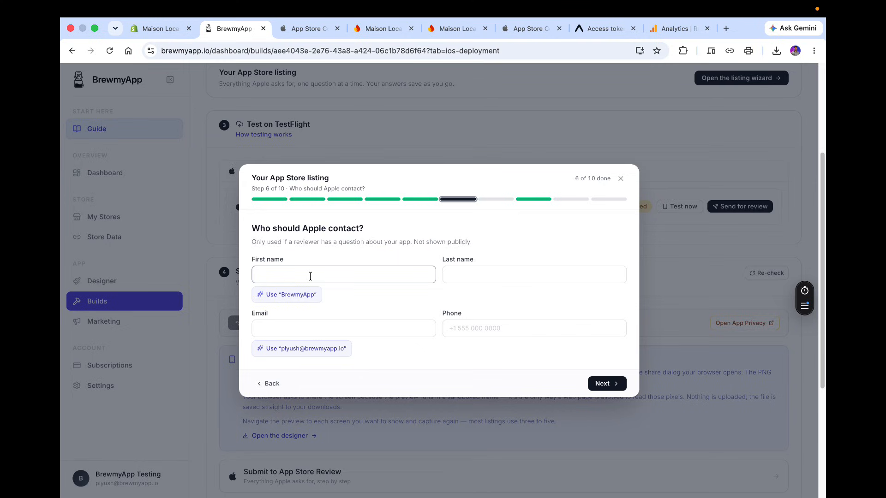
text(Piysuh)
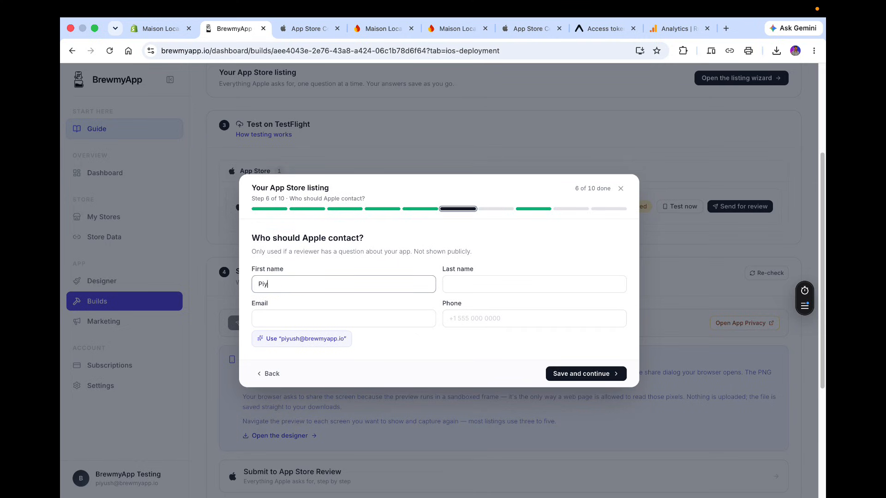
key(BackSpace)
key(BackSpace)
text(sh)
key(Tab)
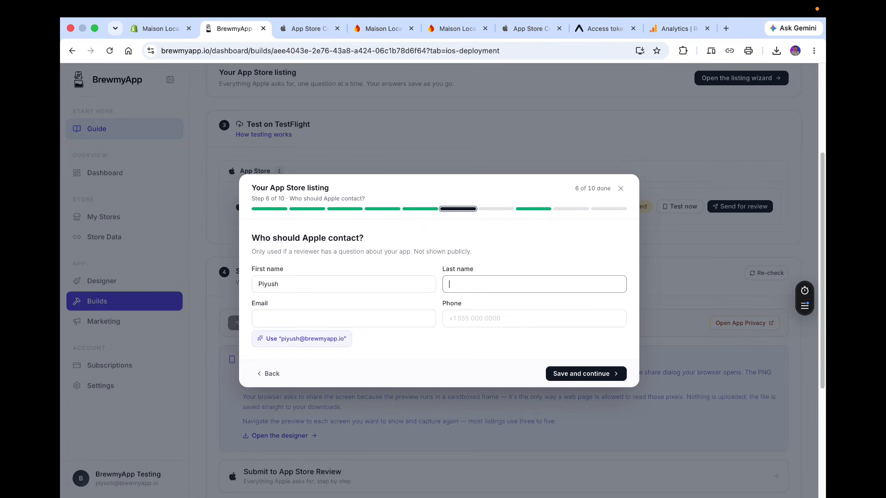
text(Ahuja)
key(BackSpace)
key(BackSpace)
key(BackSpace)
key(BackSpace)
click(342, 317)
click(326, 339)
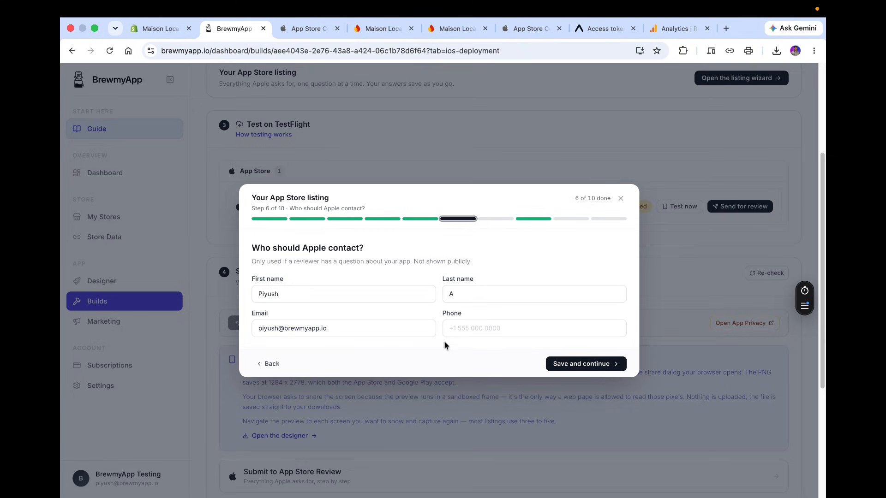
click(598, 362)
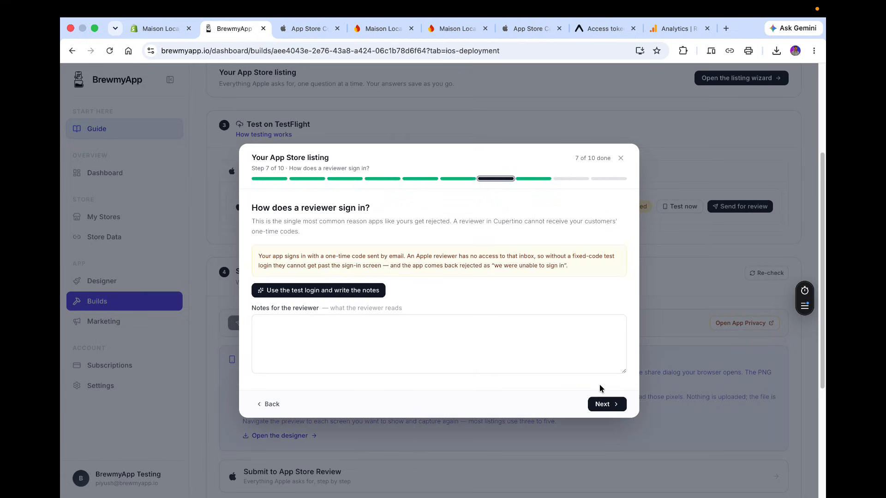
Generate the reviewer sign-in notes from the test login and save them.
click(313, 289)
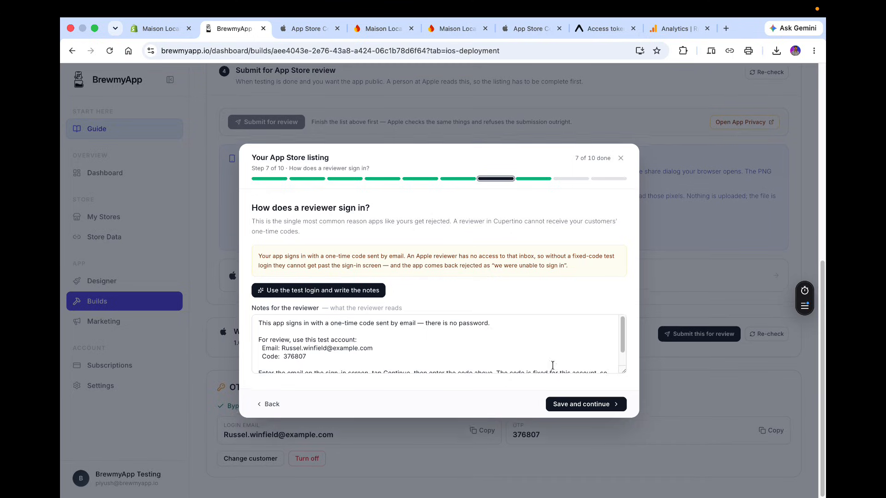
click(603, 404)
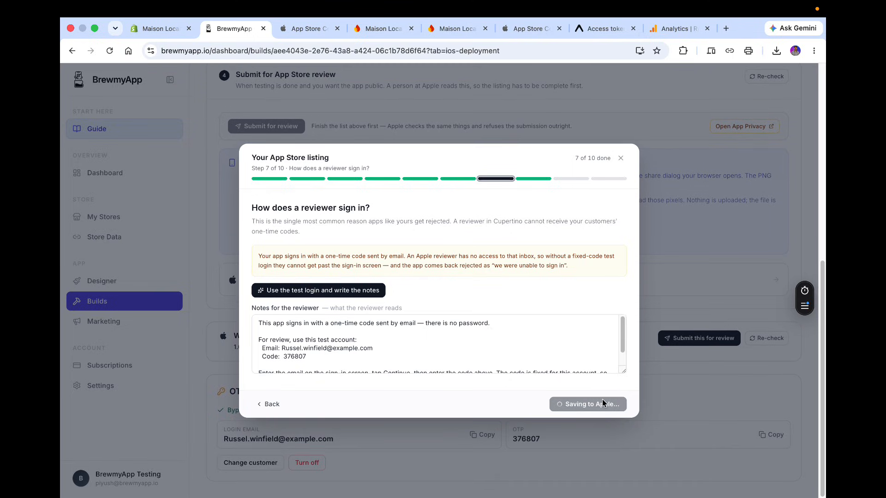
scroll(566, 364, down, 2)
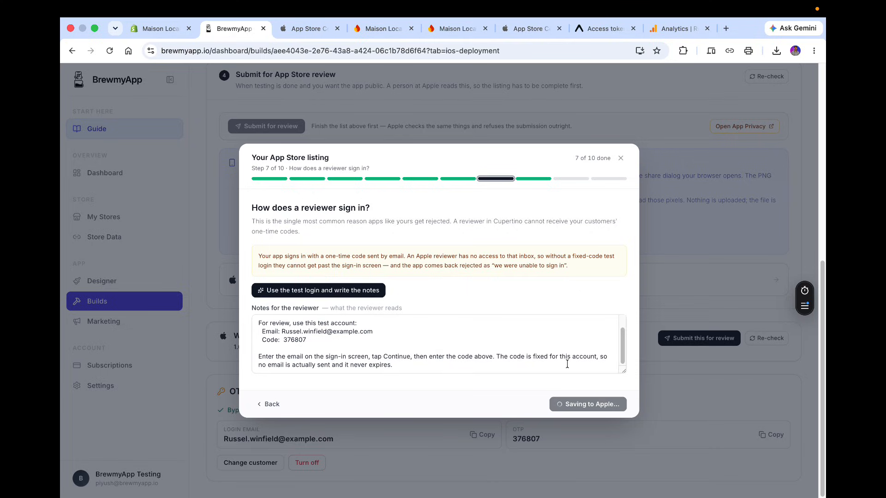
scroll(567, 364, up, 2)
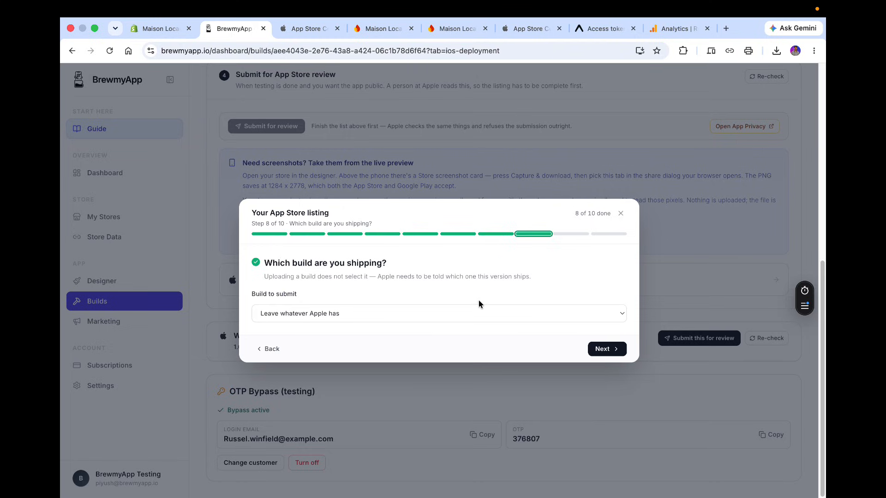
Choose v1.0.0 (build 1) as the build to submit and save.
click(477, 312)
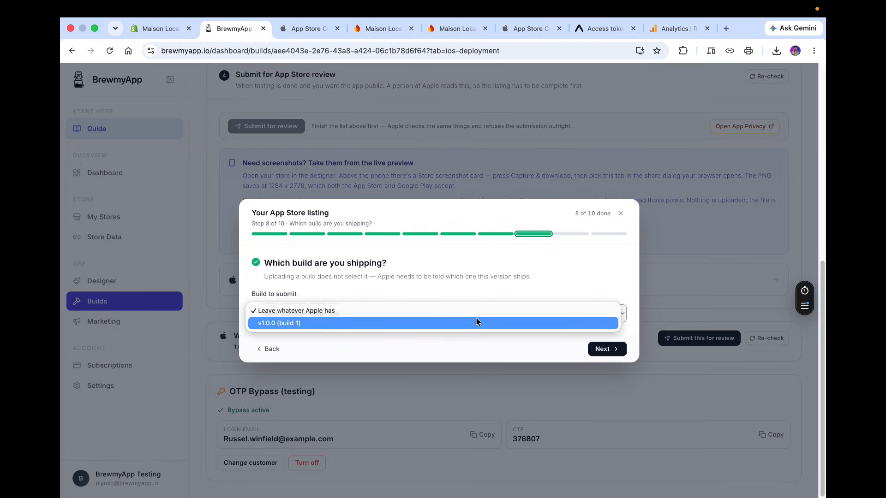
click(476, 323)
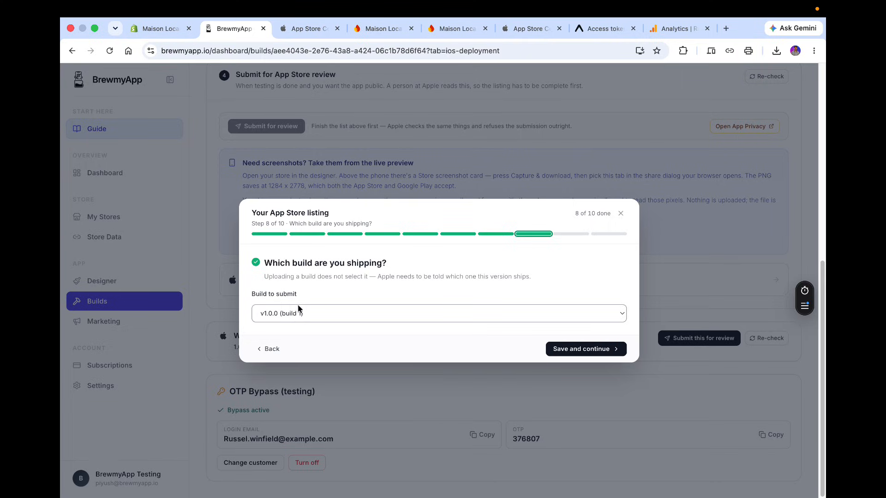
click(599, 349)
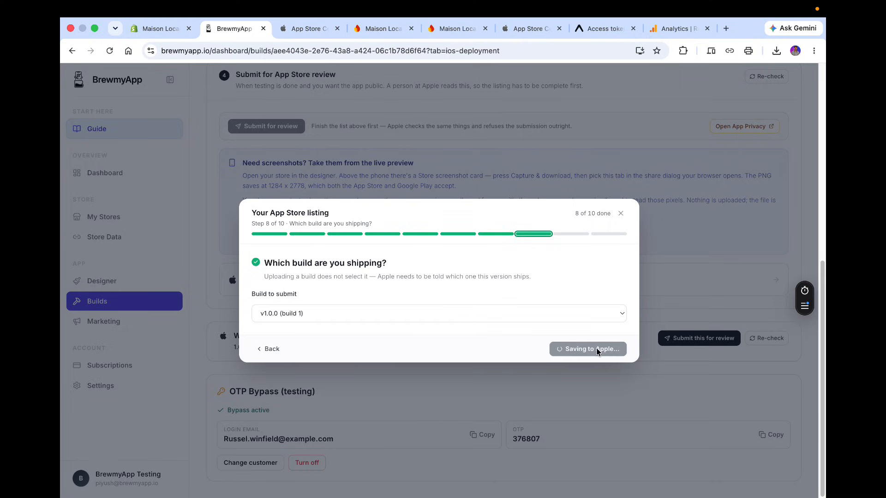
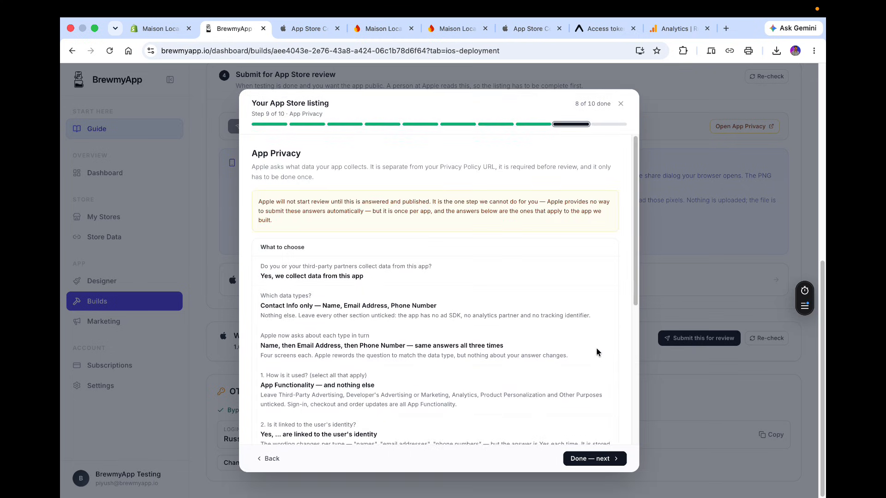
Review the App Privacy guidance in the listing wizard and open App Privacy on Apple.
scroll(597, 352, down, 10)
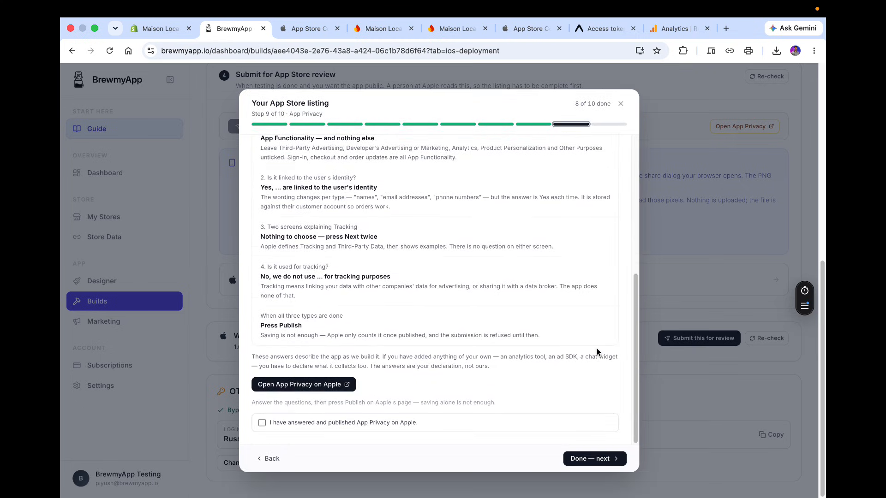
scroll(596, 352, up, 5)
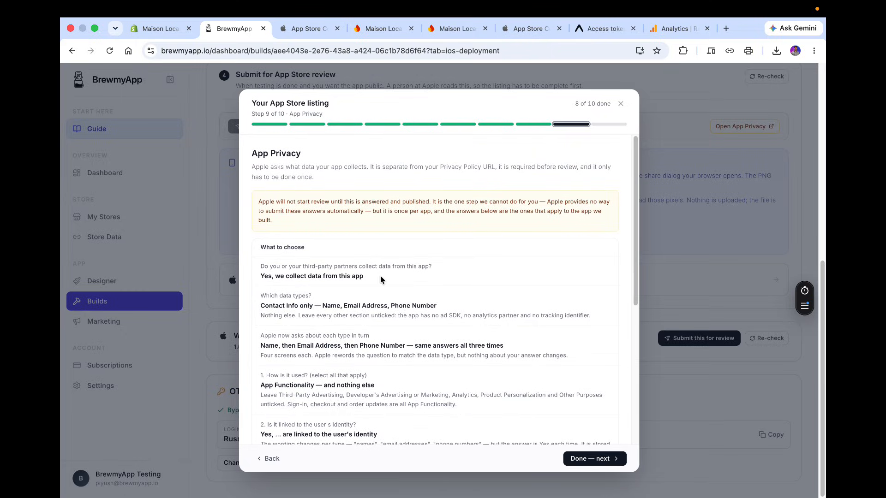
scroll(380, 277, down, 5)
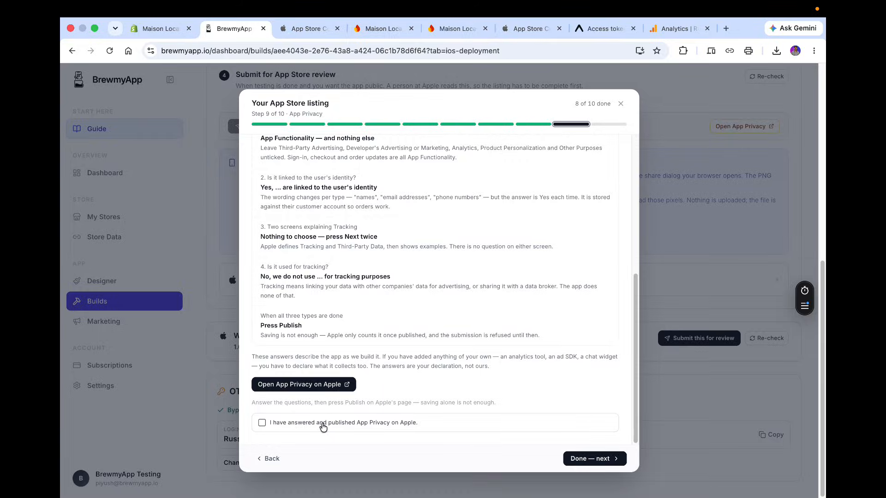
click(277, 385)
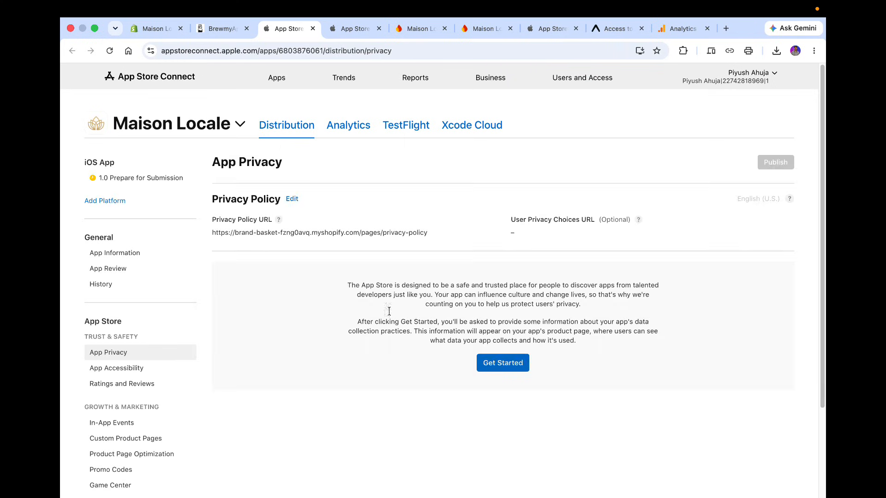
Compare the wizard's answers and start the App Privacy questionnaire for Maison Locale.
click(221, 29)
scroll(277, 241, up, 5)
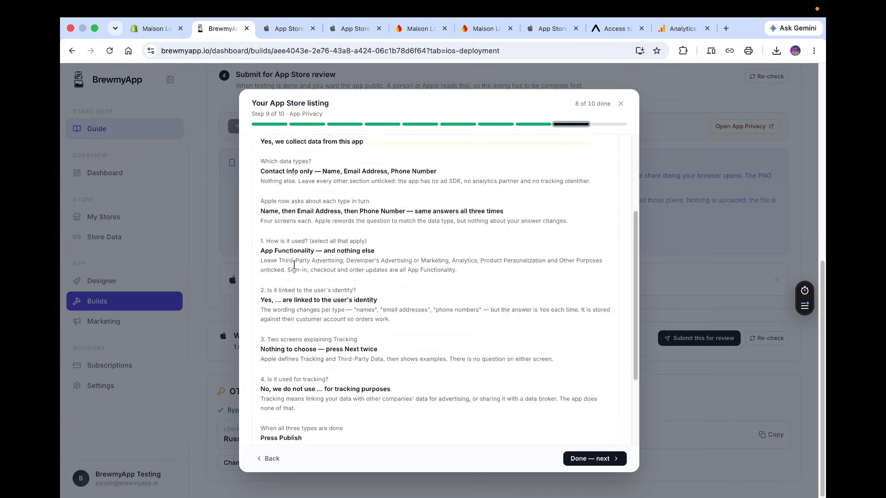
click(287, 29)
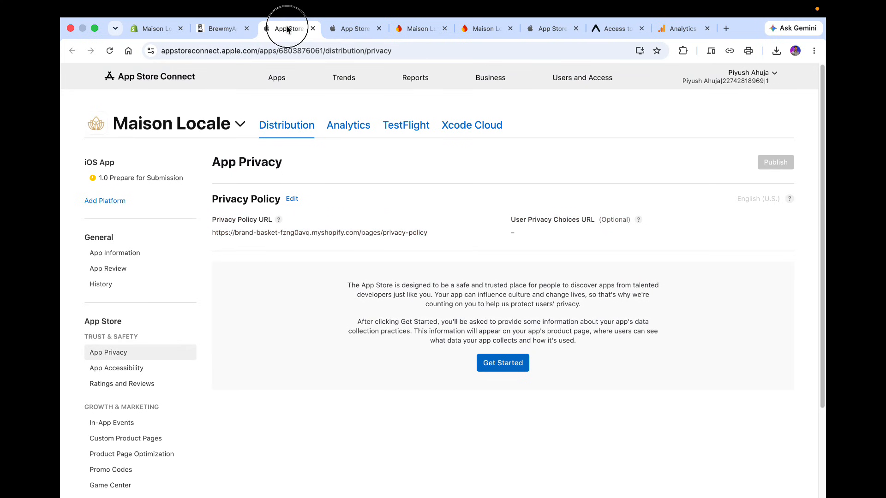
click(507, 362)
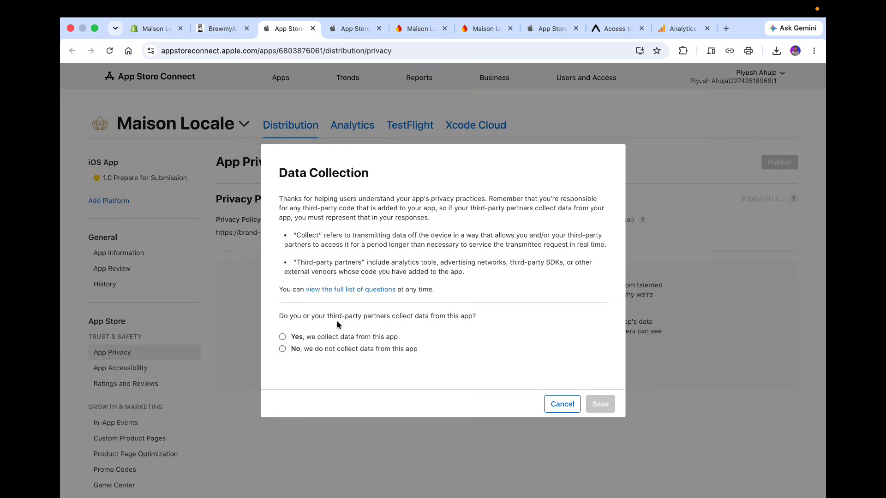
Answer that the app collects data and continue to the data types.
click(224, 30)
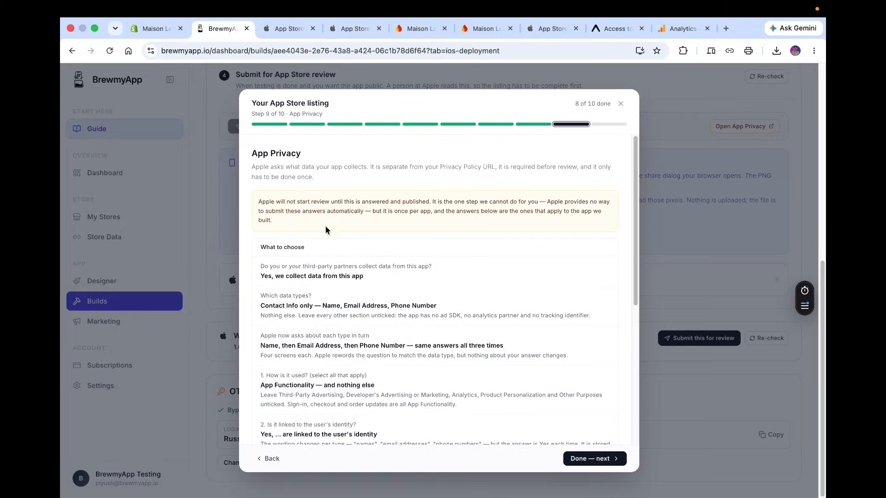
click(281, 31)
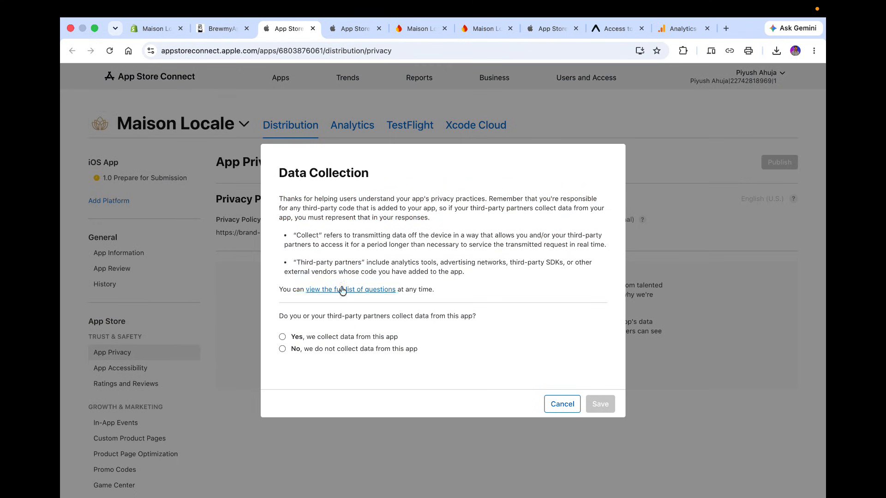
click(323, 340)
click(583, 406)
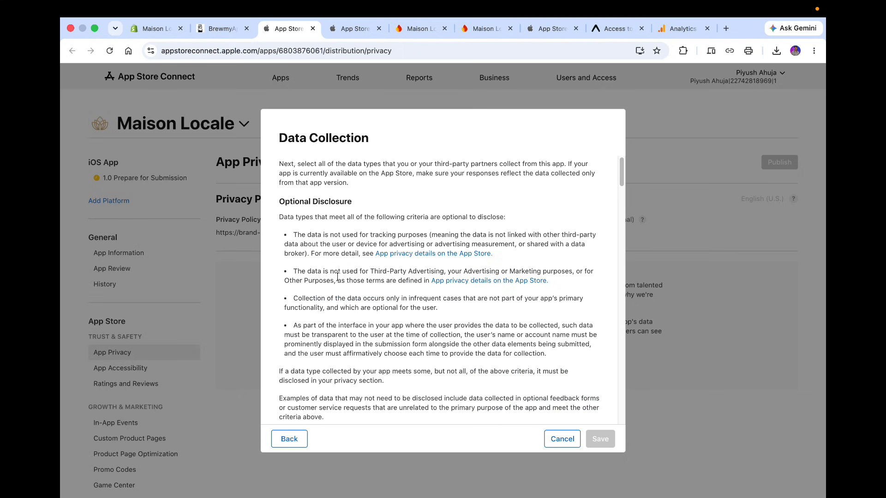
Tick Name, Email Address and Phone Number under Contact Info in the data collection list.
scroll(351, 272, down, 10)
scroll(361, 275, up, 10)
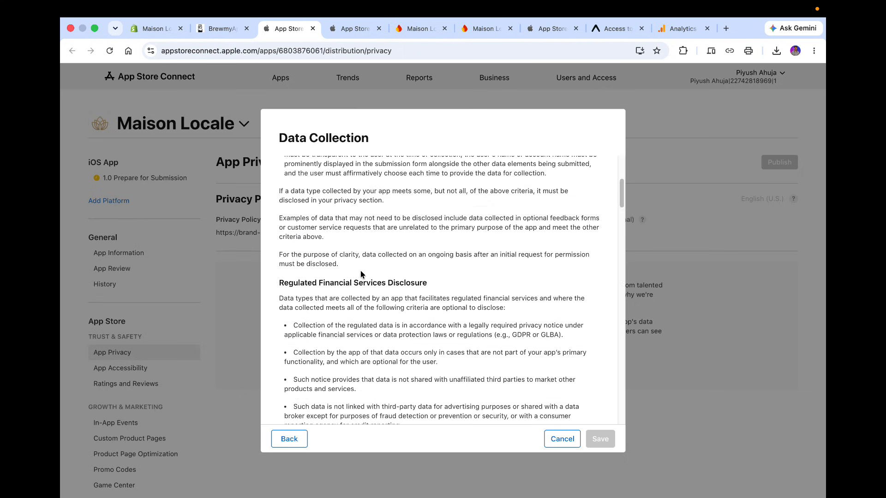
scroll(361, 272, down, 3)
click(216, 32)
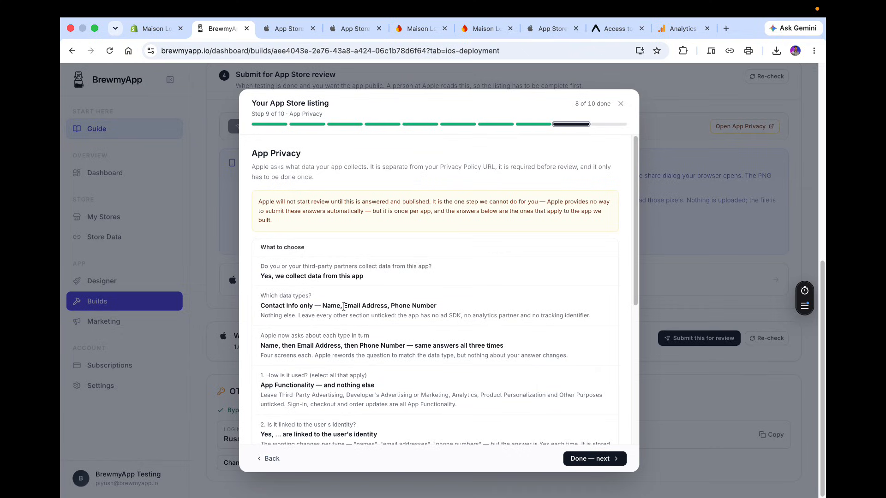
scroll(287, 265, down, 2)
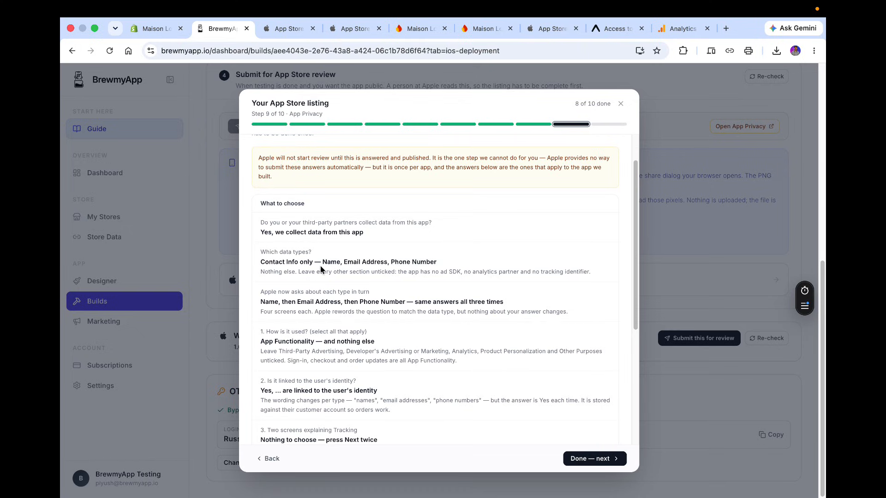
click(284, 29)
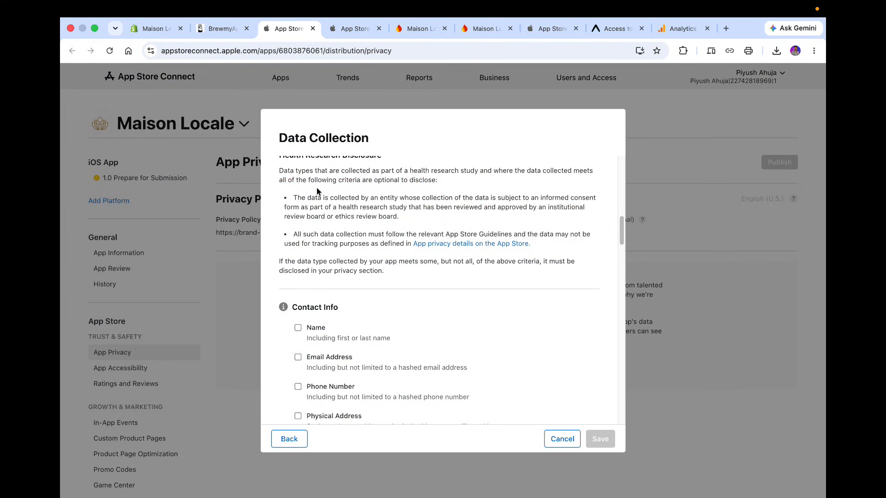
scroll(335, 290, down, 2)
click(298, 272)
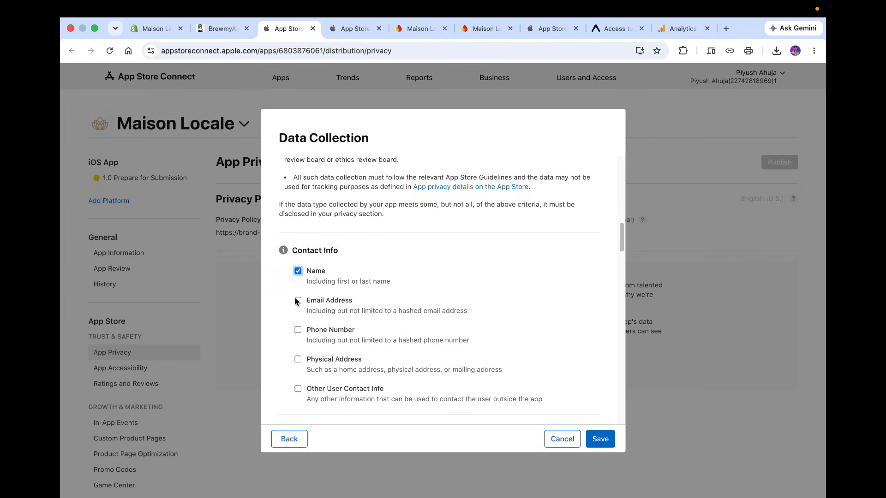
click(297, 301)
scroll(299, 336, down, 3)
scroll(305, 202, down, 3)
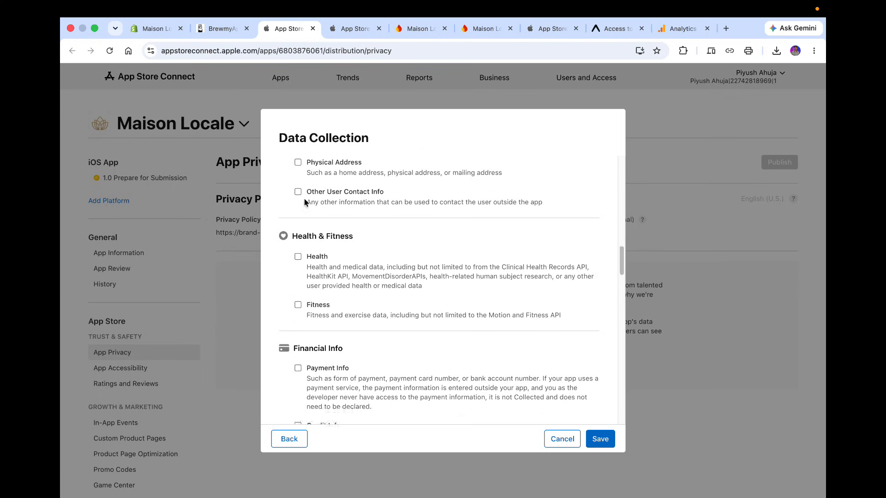
Check the wizard's data type list, save the data types and dismiss the setup notice.
click(221, 30)
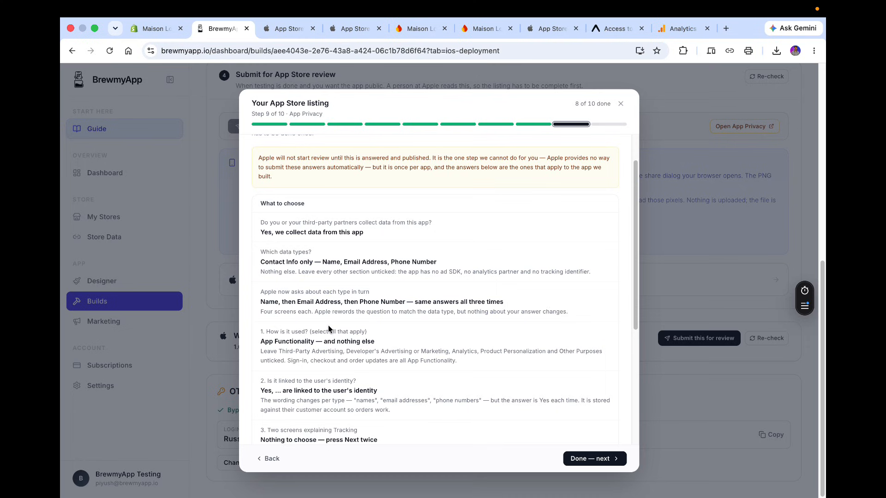
scroll(330, 349, down, 2)
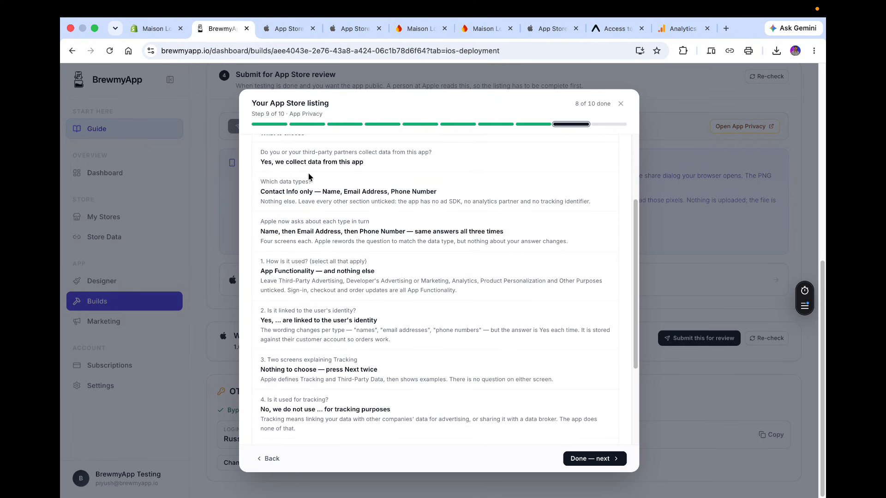
click(284, 32)
scroll(405, 314, down, 10)
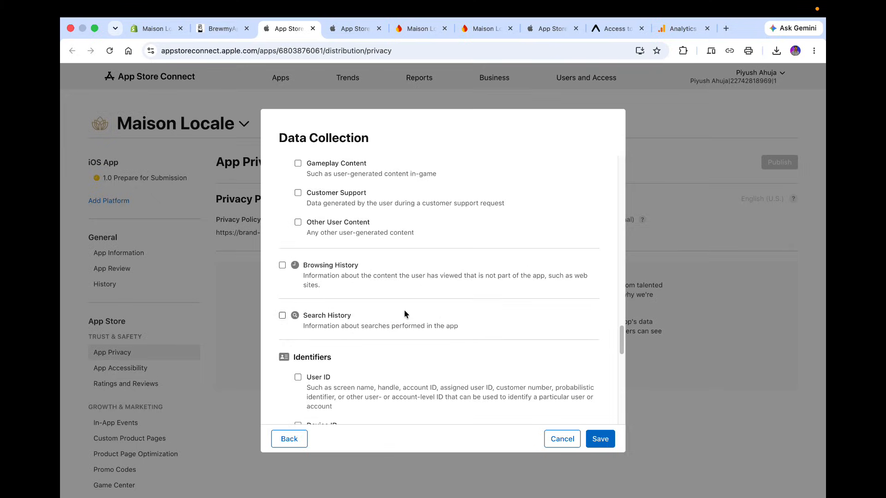
click(605, 439)
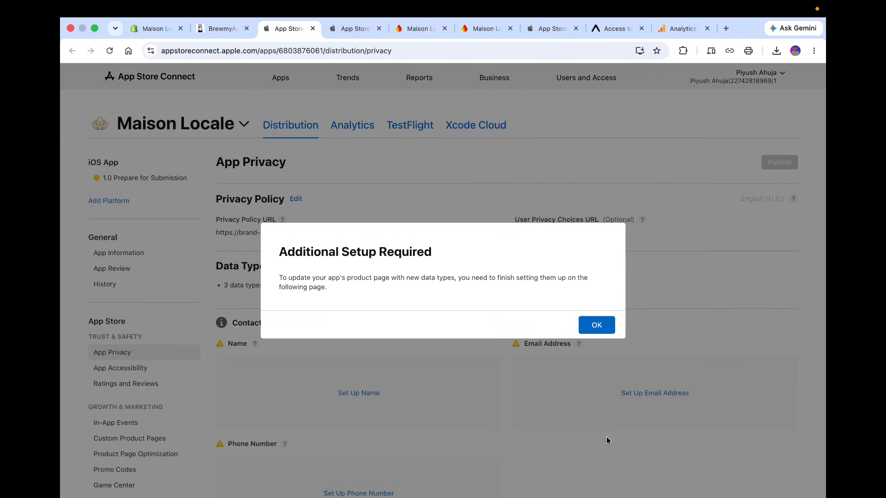
click(596, 326)
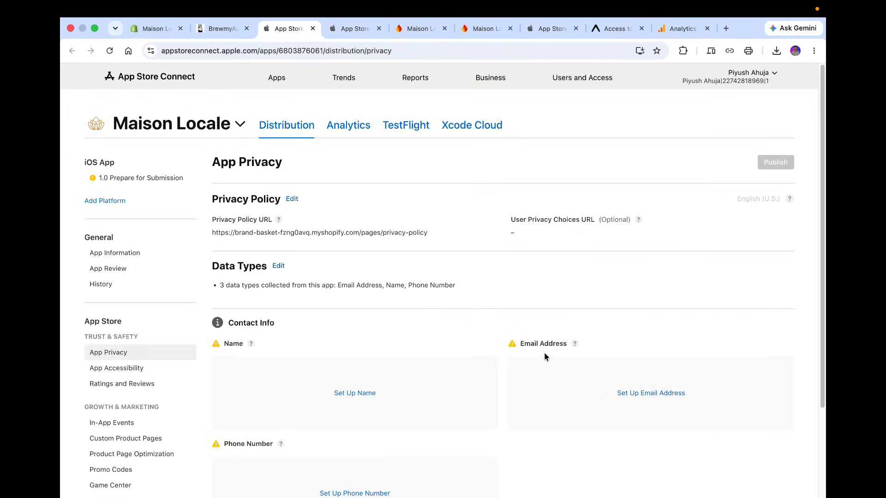
Set up the Name data type as used for App Functionality only and continue.
click(349, 396)
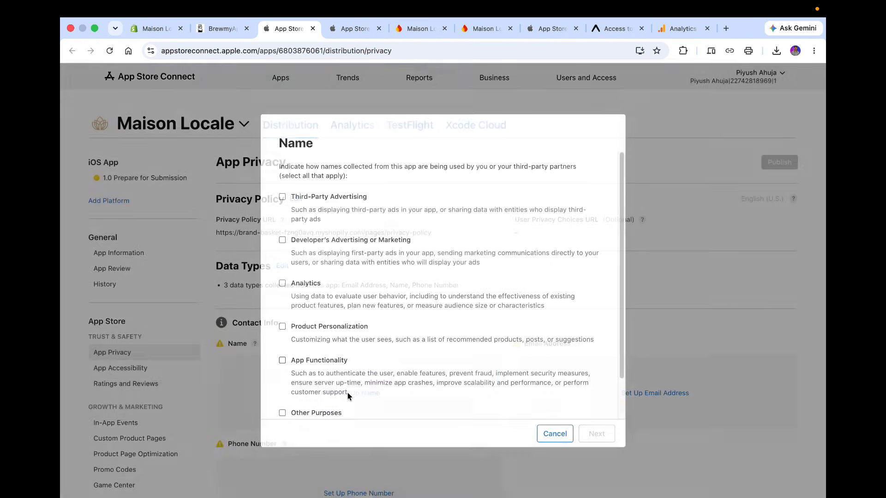
click(221, 29)
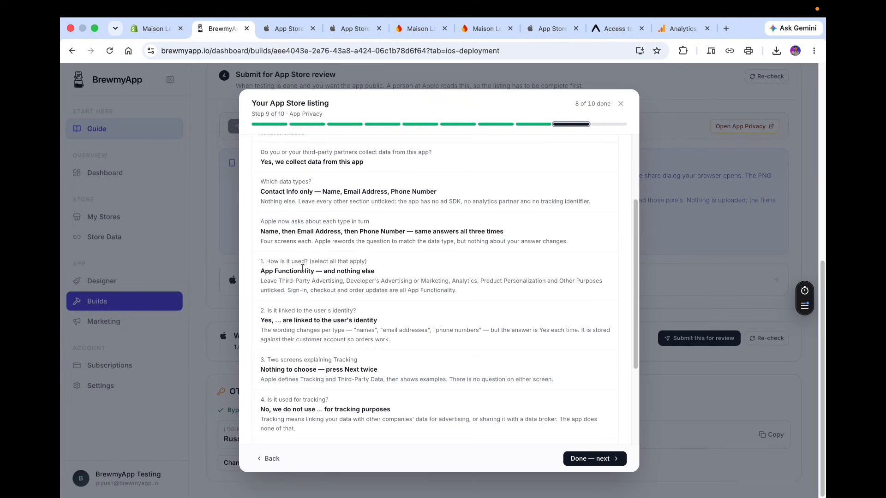
click(284, 30)
click(296, 362)
scroll(295, 370, down, 2)
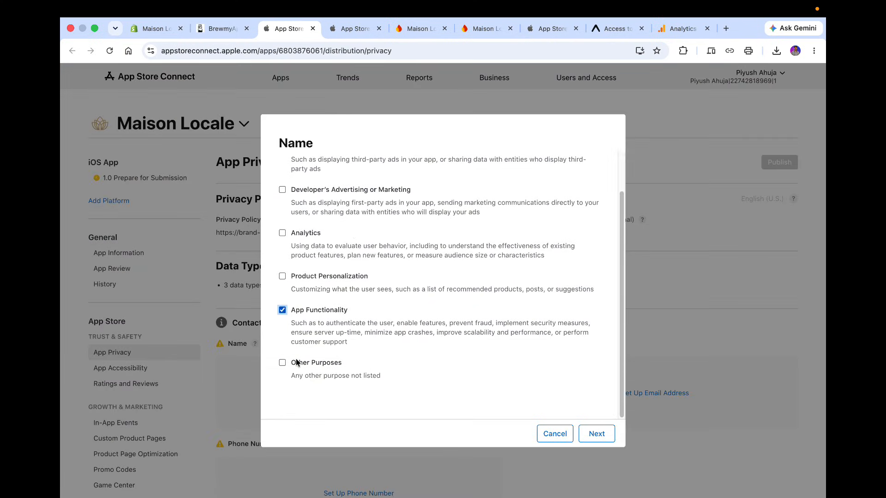
click(598, 434)
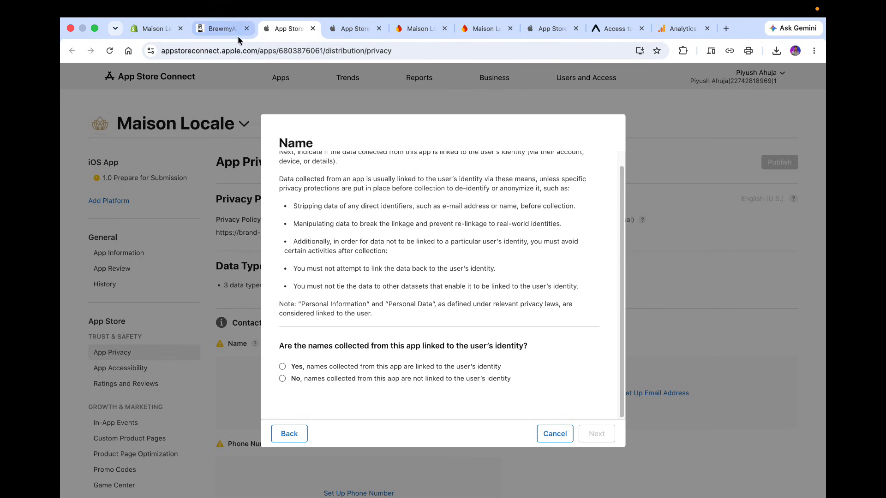
Mark names as linked to the user's identity and continue through the two tracking explanation screens.
click(223, 29)
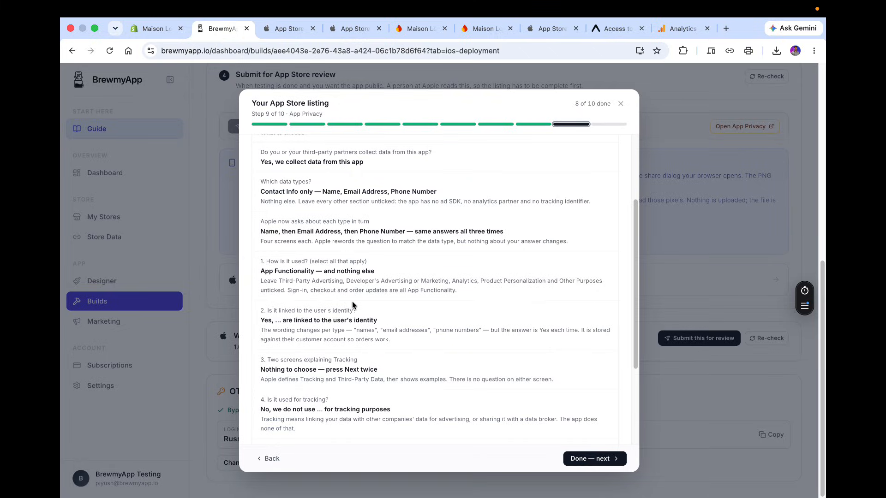
click(285, 31)
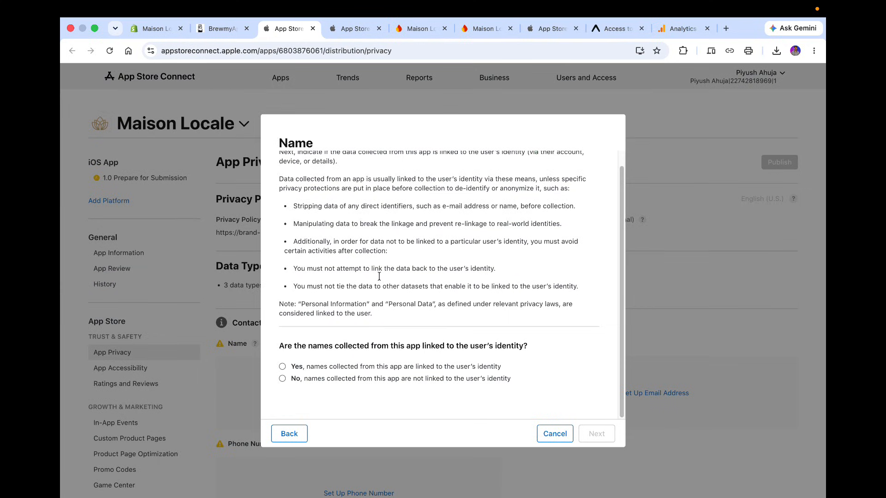
click(362, 367)
click(602, 436)
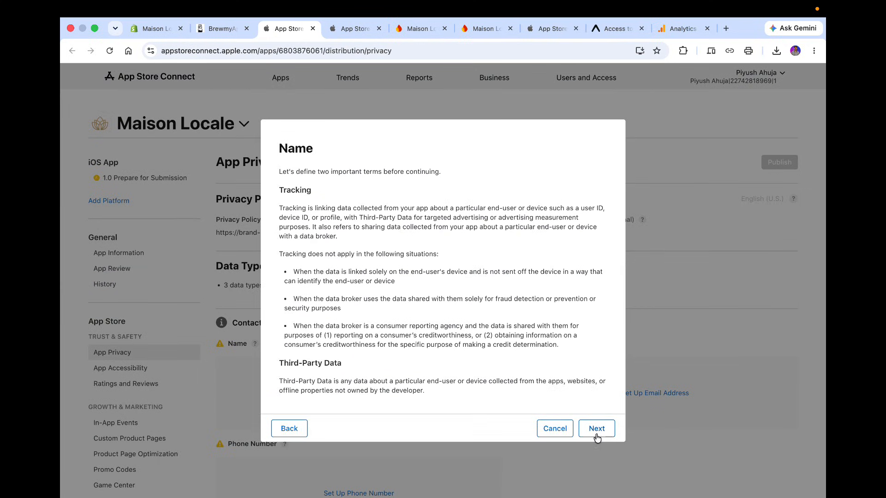
click(598, 430)
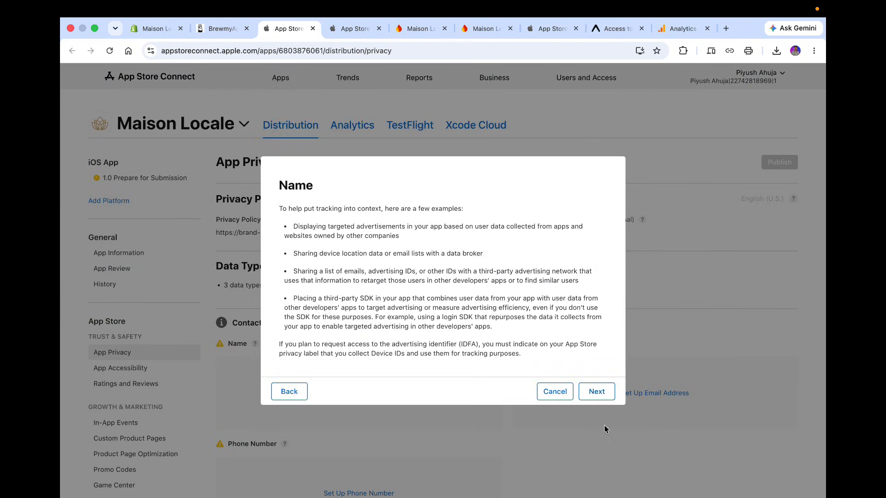
click(596, 400)
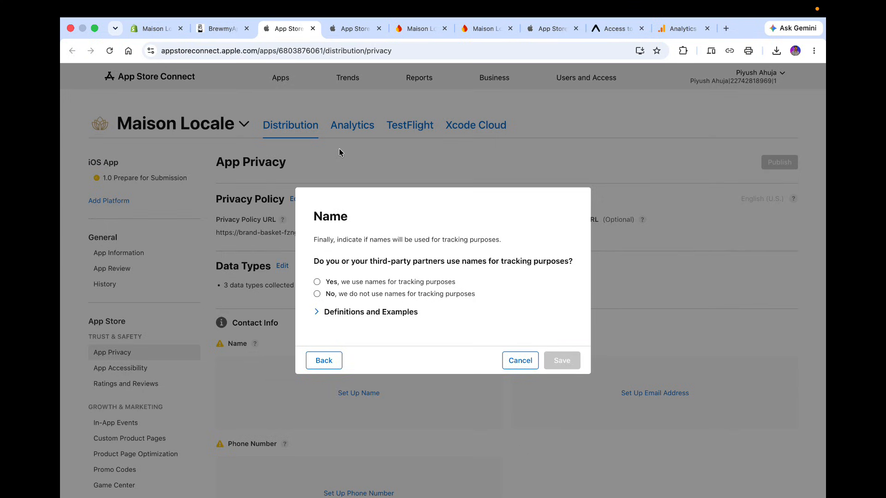
Answer that names are not used for tracking purposes and save the Name setup.
click(220, 27)
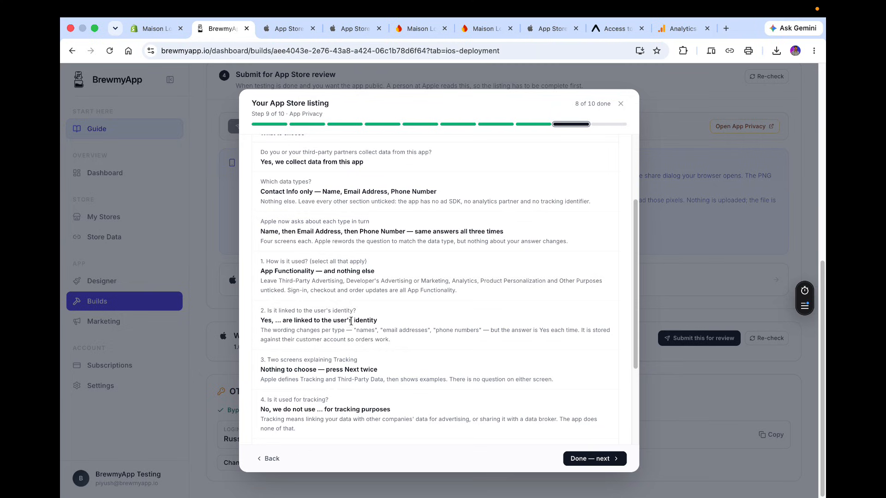
scroll(350, 337, down, 2)
click(286, 29)
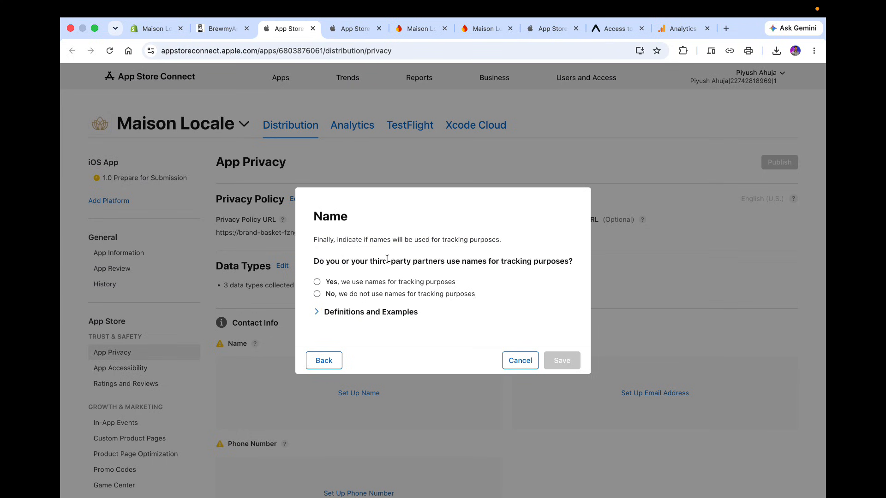
click(356, 296)
click(561, 360)
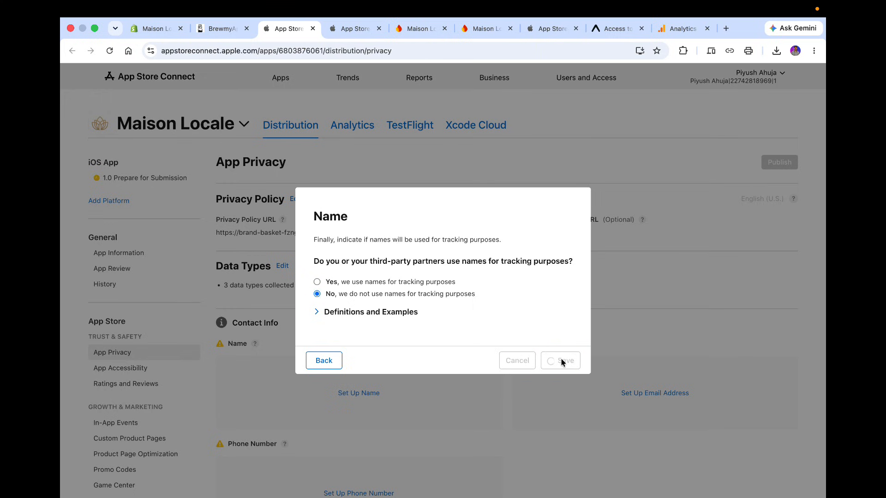
Set up the Email Address data type as used for App Functionality only and continue.
scroll(561, 360, down, 4)
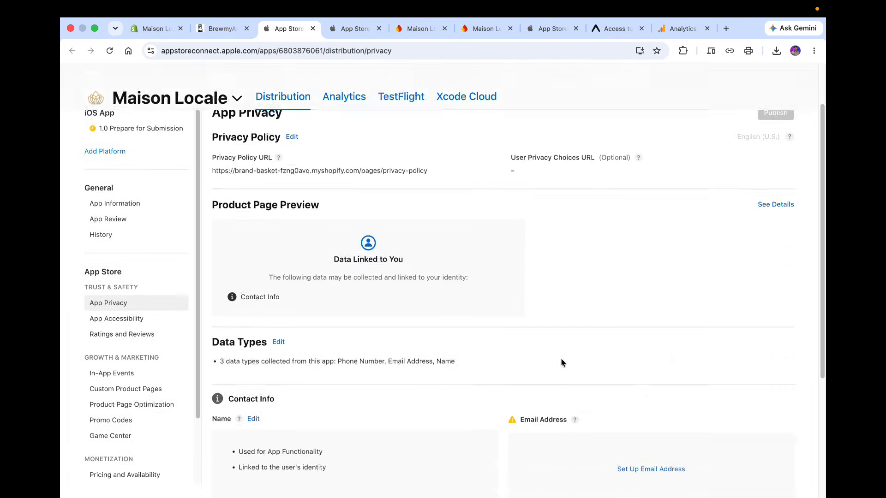
click(676, 312)
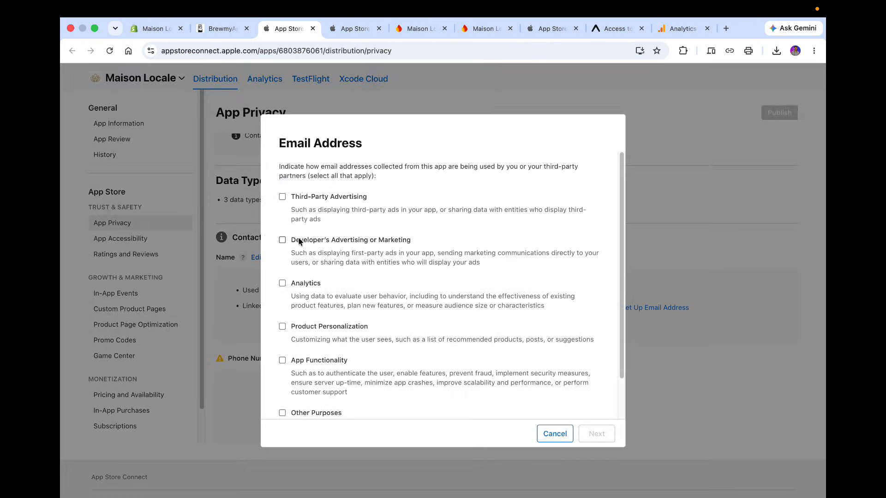
click(281, 361)
click(598, 435)
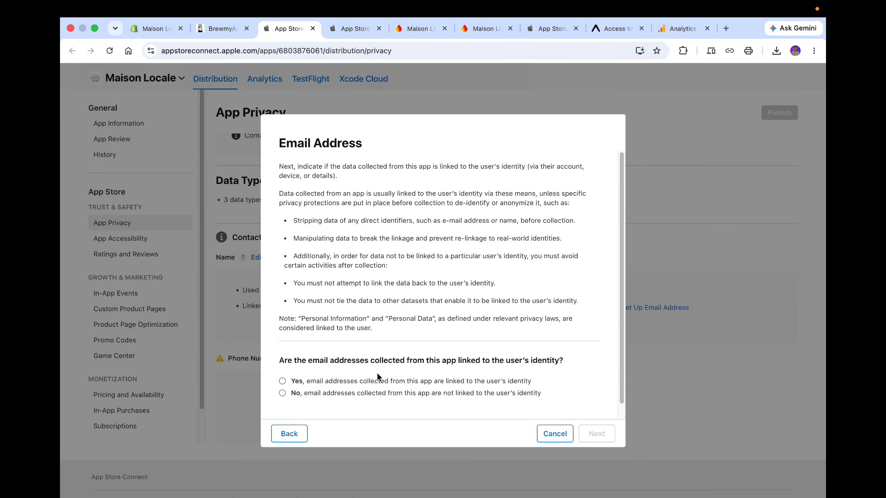
Mark email addresses as linked to the user's identity, pass the tracking explanations, answer not used for tracking, and save.
click(414, 383)
click(597, 434)
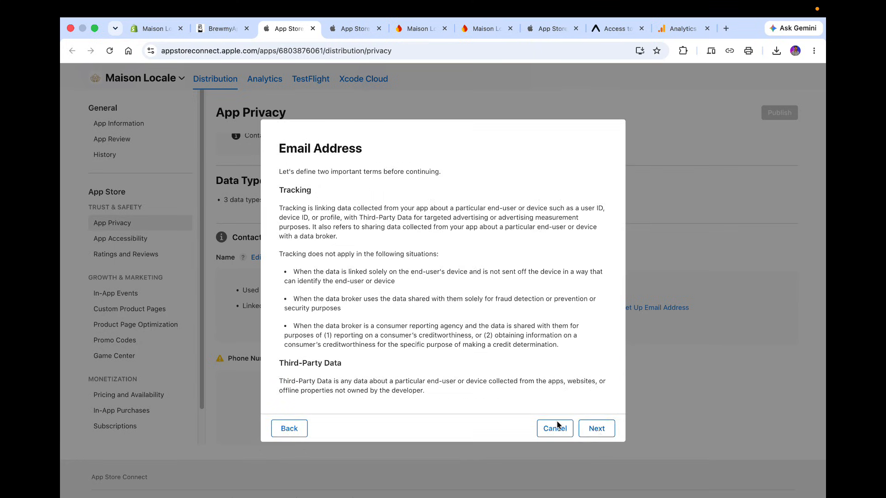
click(583, 428)
click(587, 389)
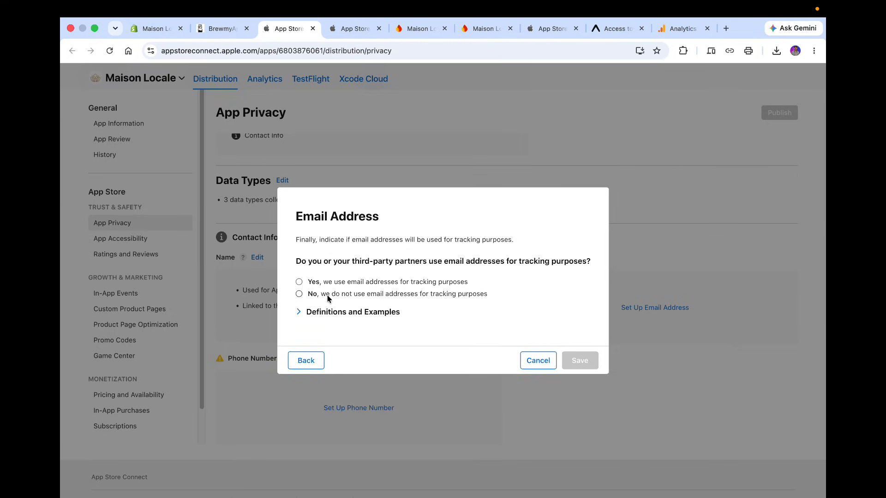
click(299, 294)
click(577, 360)
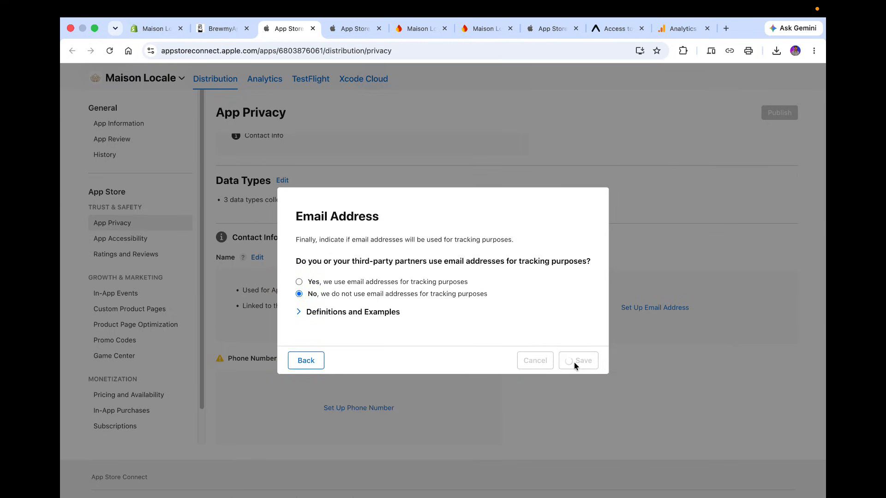
Set up the Phone Number data type as used for App Functionality only and continue.
scroll(574, 362, down, 1)
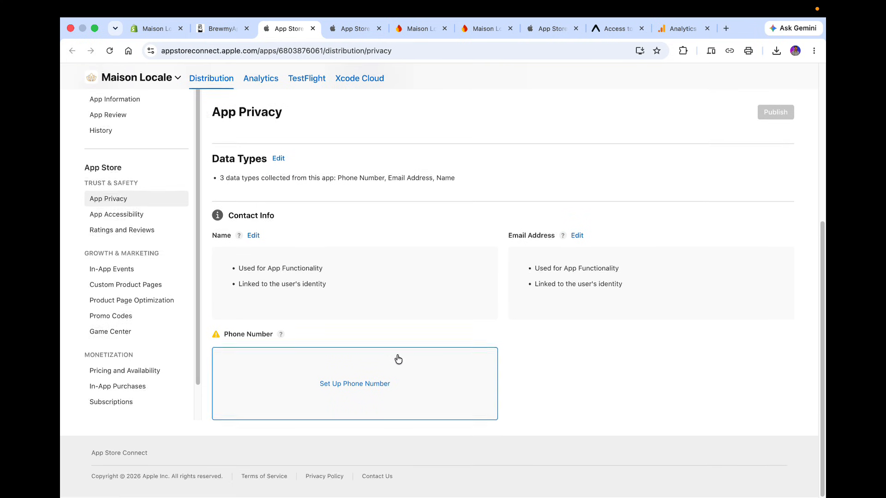
click(388, 356)
scroll(323, 318, down, 1)
click(299, 314)
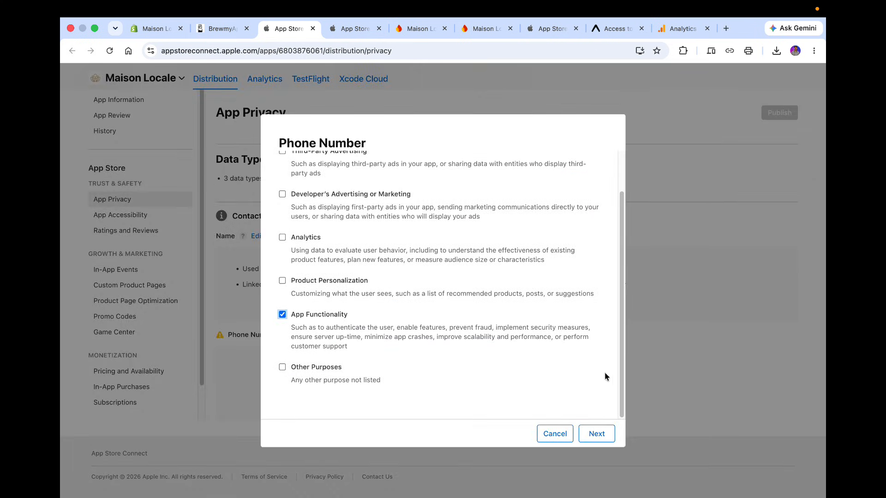
click(608, 427)
click(607, 428)
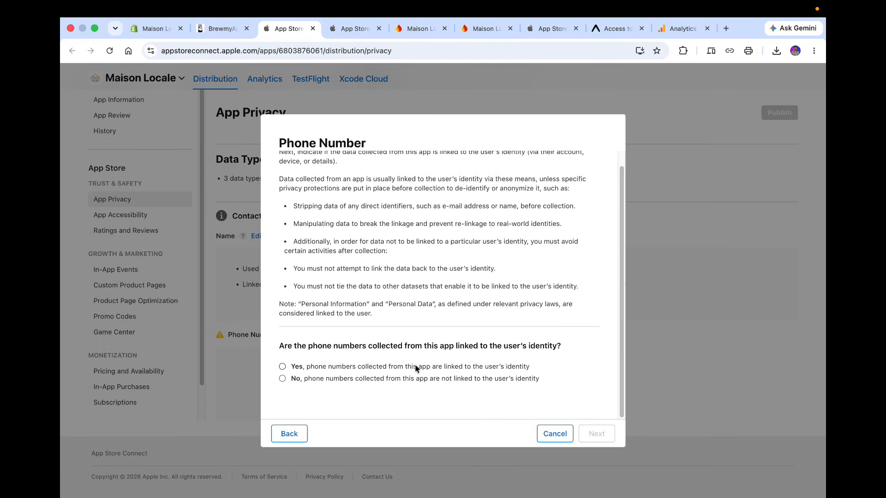
Mark phone numbers as linked to the user's identity, pass the tracking explanations, answer not used for tracking, and save.
click(415, 365)
click(597, 433)
click(595, 434)
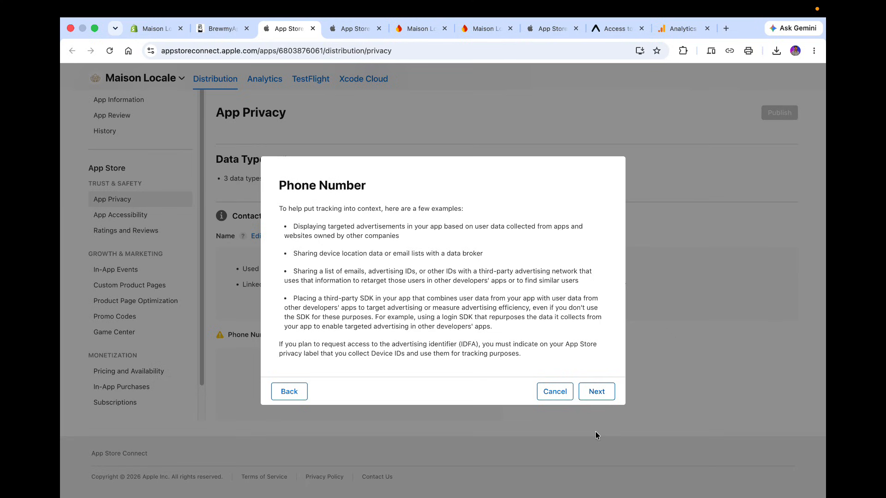
click(597, 388)
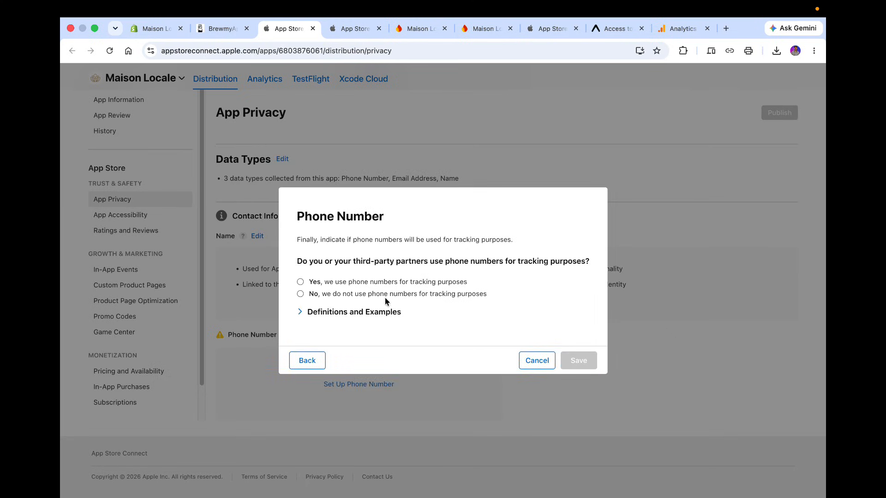
click(385, 296)
click(578, 361)
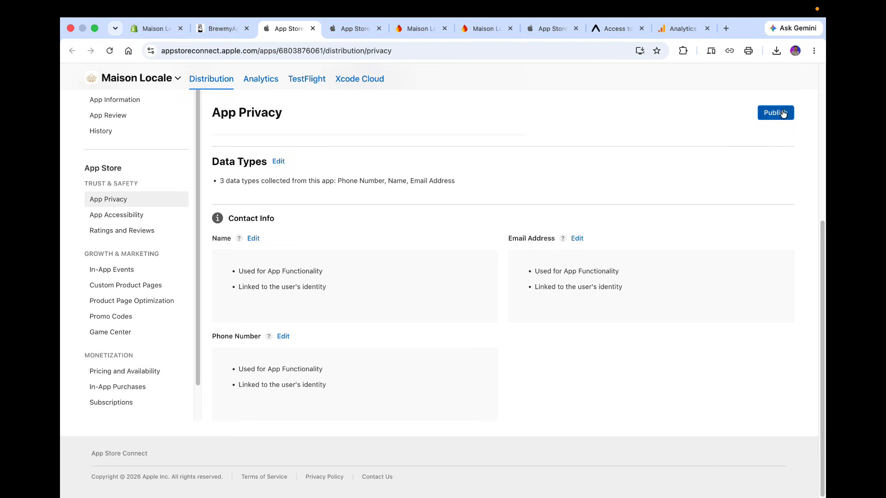
Publish the App Privacy responses.
click(776, 113)
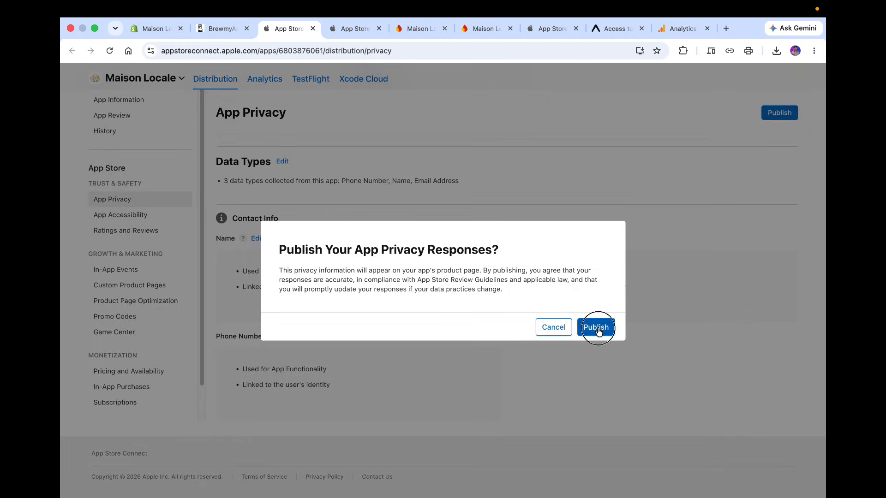
click(597, 329)
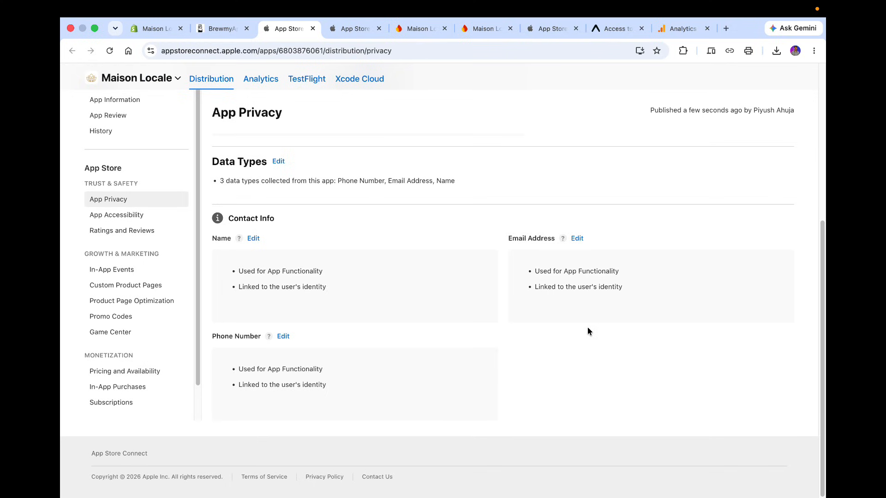
Back in the BrewmyApp listing wizard, tick that App Privacy was answered and published and move on to Screenshots.
click(221, 28)
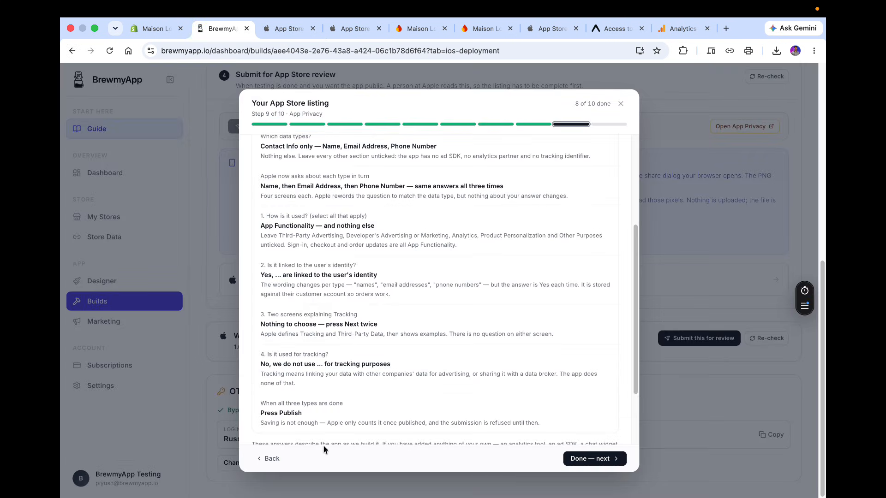
scroll(323, 443, down, 3)
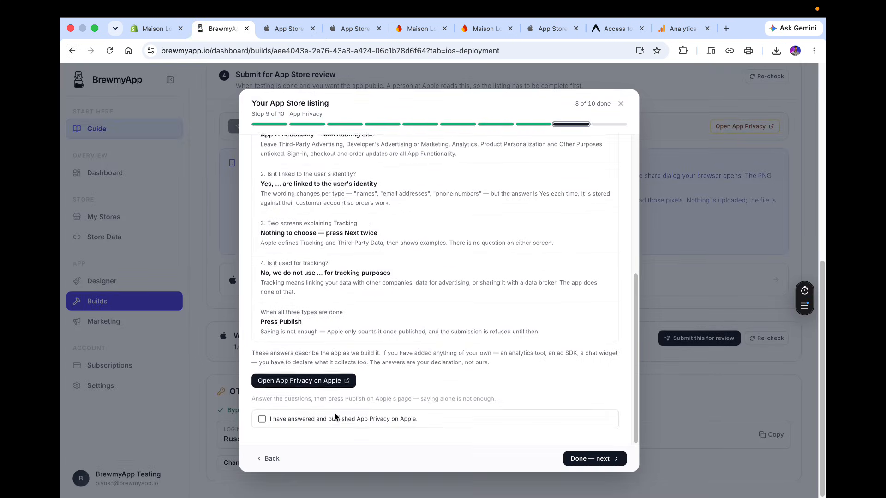
click(262, 423)
click(575, 461)
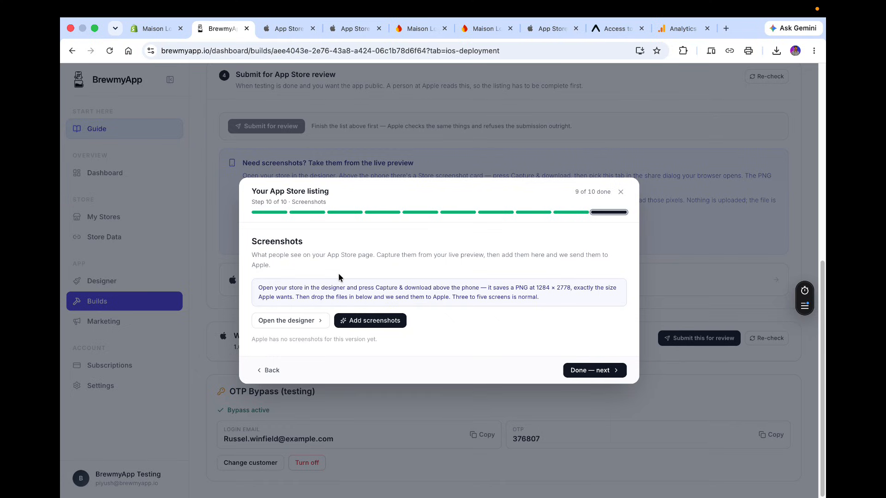
Open the app designer in a new tab and place that tab next to the BrewmyApp tab.
right_click(292, 320)
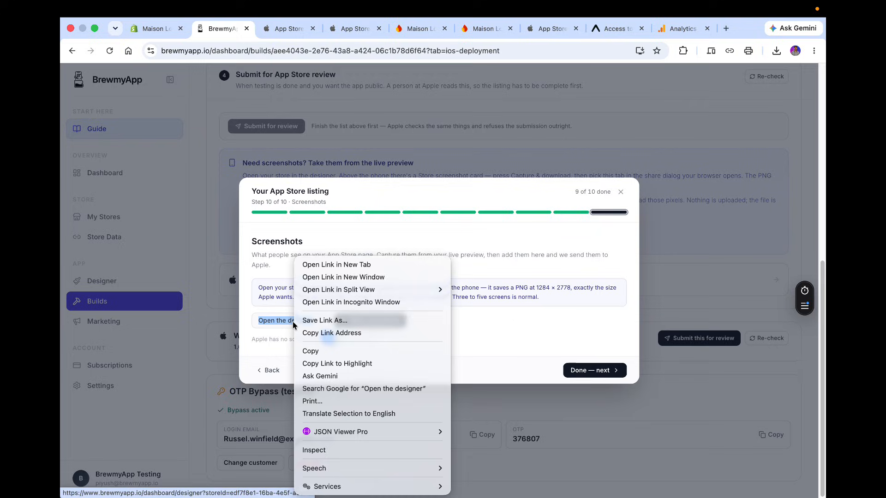
click(323, 265)
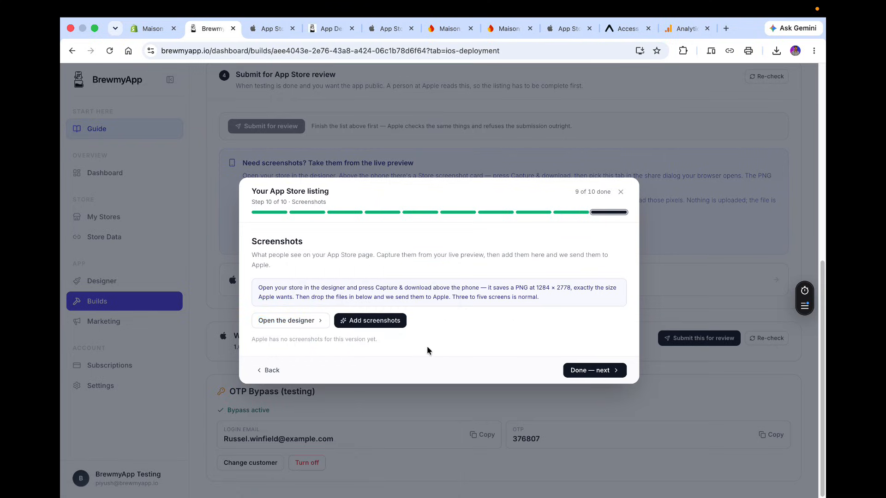
drag(324, 29, 267, 33)
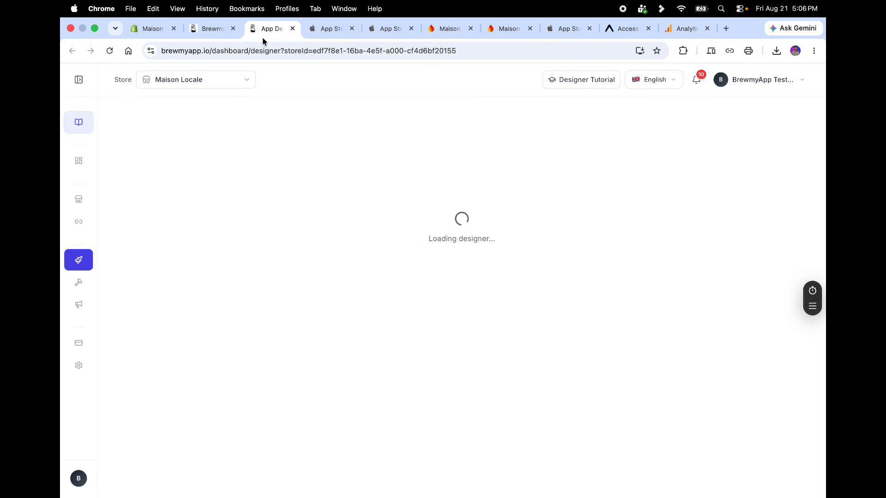
click(212, 31)
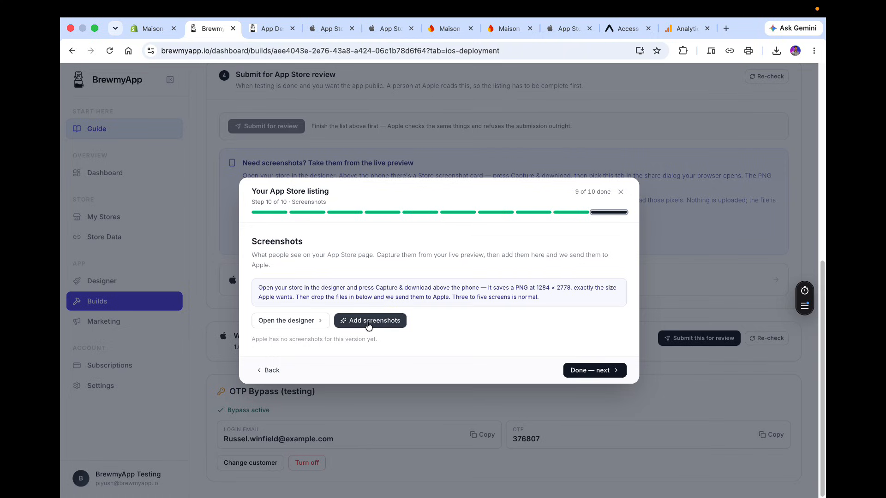
click(368, 323)
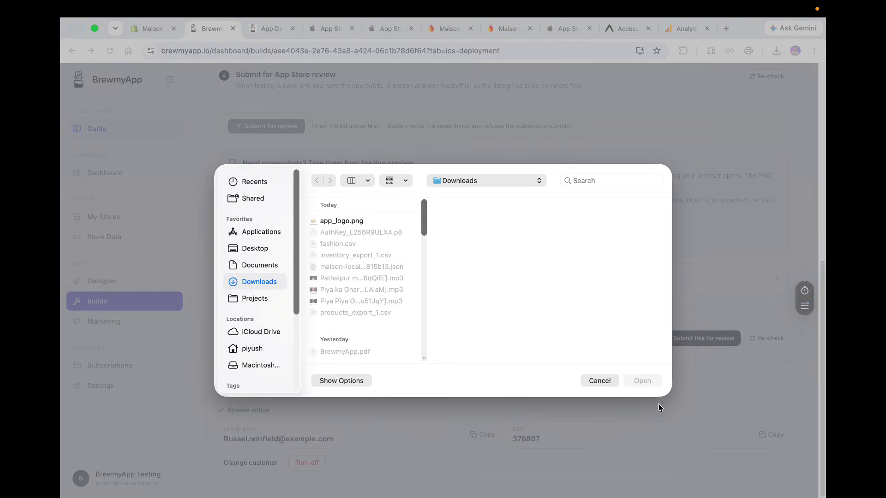
click(610, 380)
In the designer, capture the Home screen preview and save the screenshot PNG to Downloads.
click(270, 29)
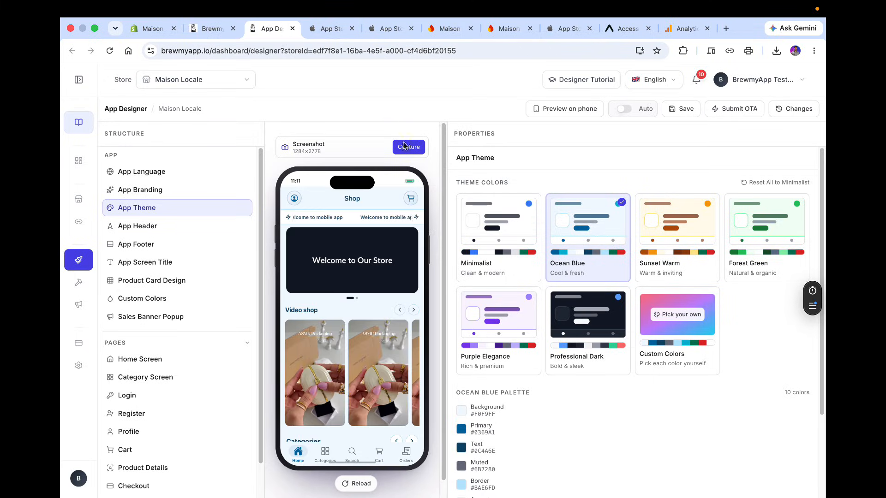
click(404, 148)
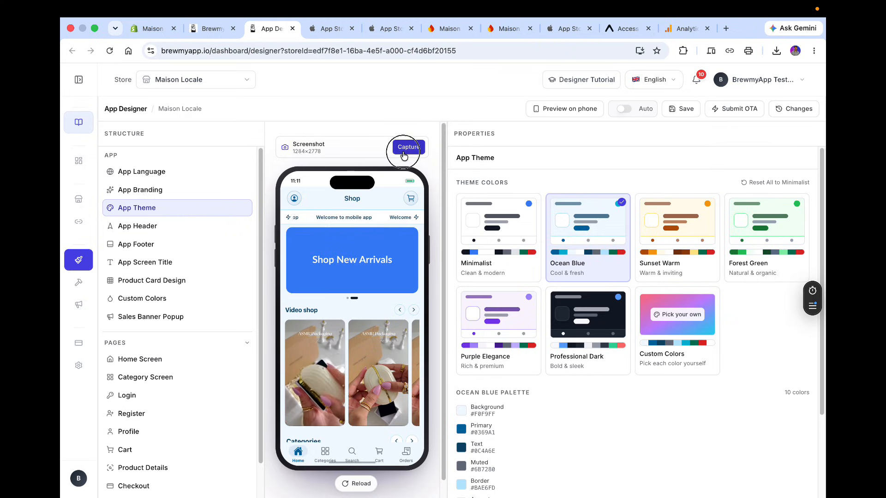
click(564, 268)
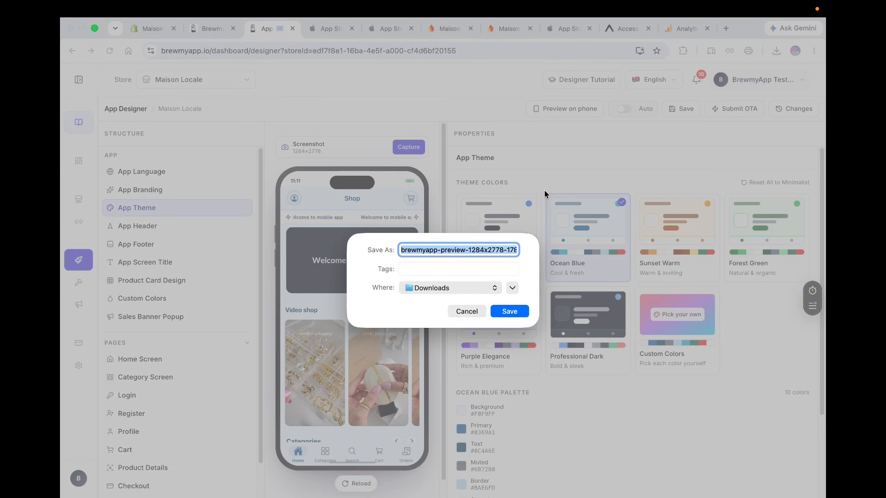
click(510, 311)
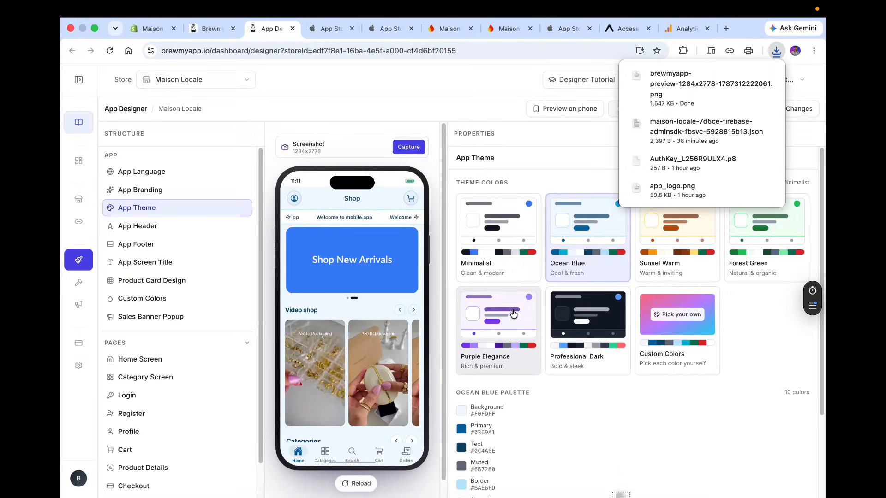
Switch the preview to the Categories screen, capture it and save the screenshot PNG to Downloads.
click(326, 452)
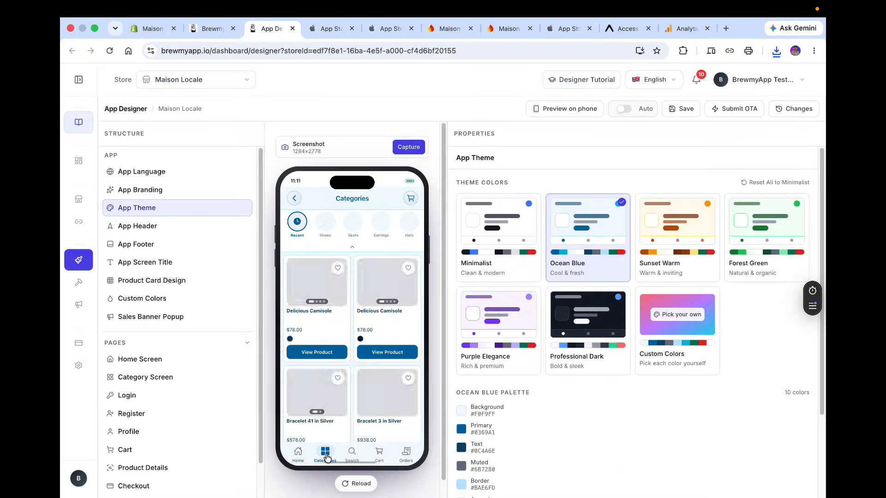
click(408, 146)
click(563, 268)
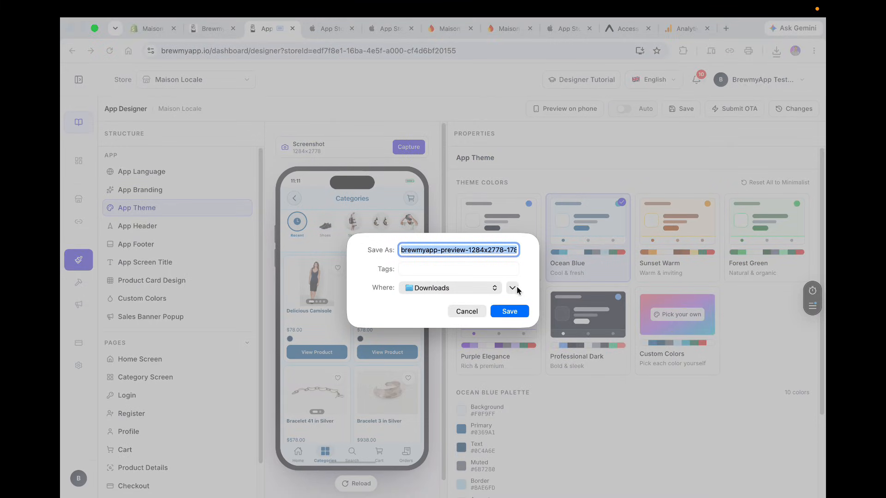
click(510, 311)
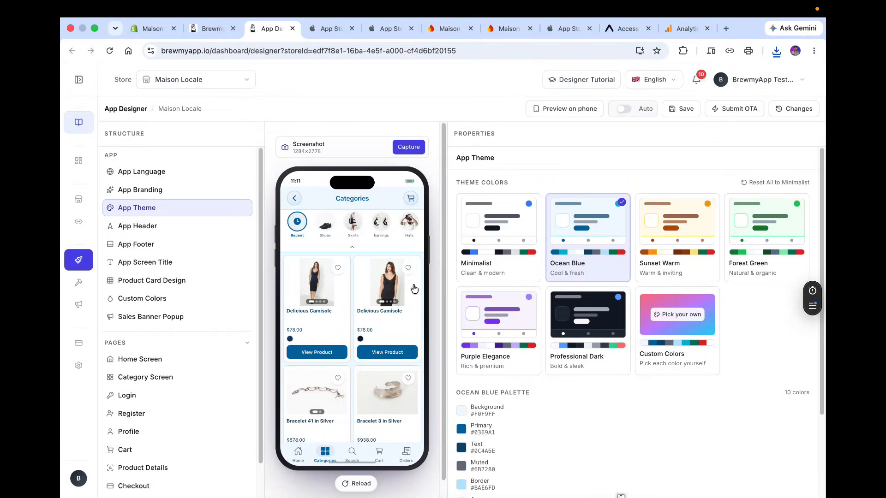
Switch the preview to the Search screen, capture it and save the screenshot PNG to Downloads.
click(353, 453)
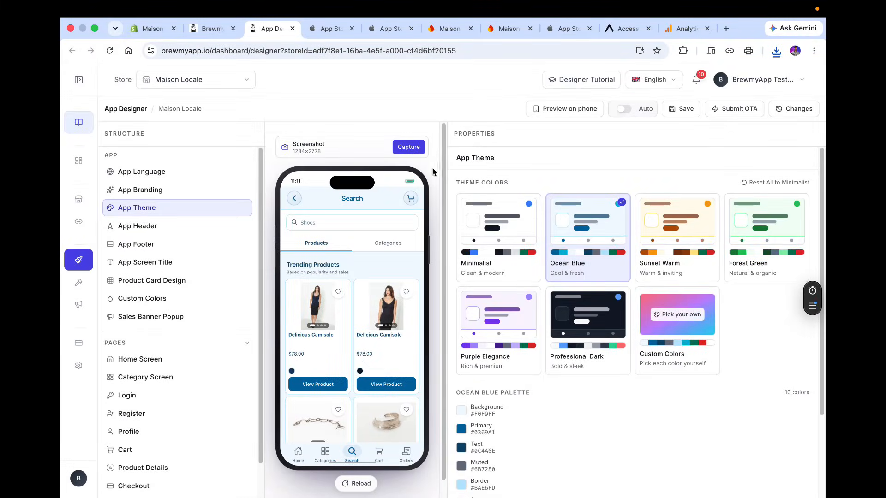
click(408, 147)
click(568, 271)
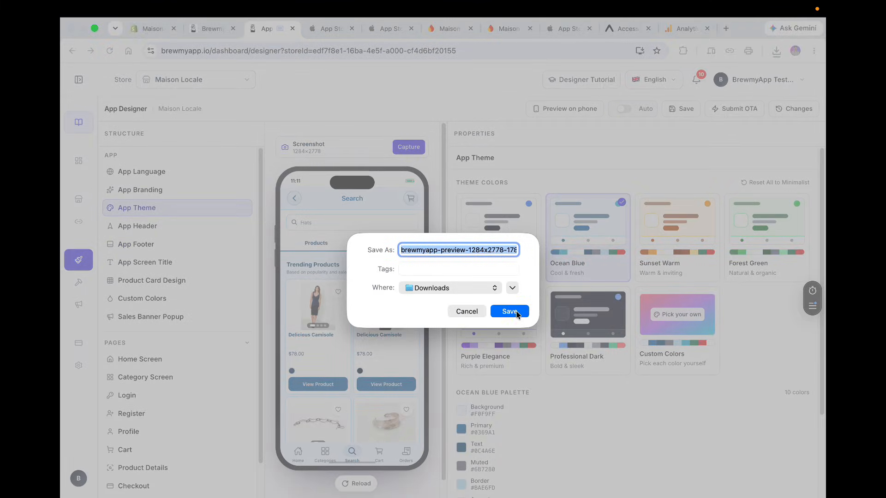
click(510, 310)
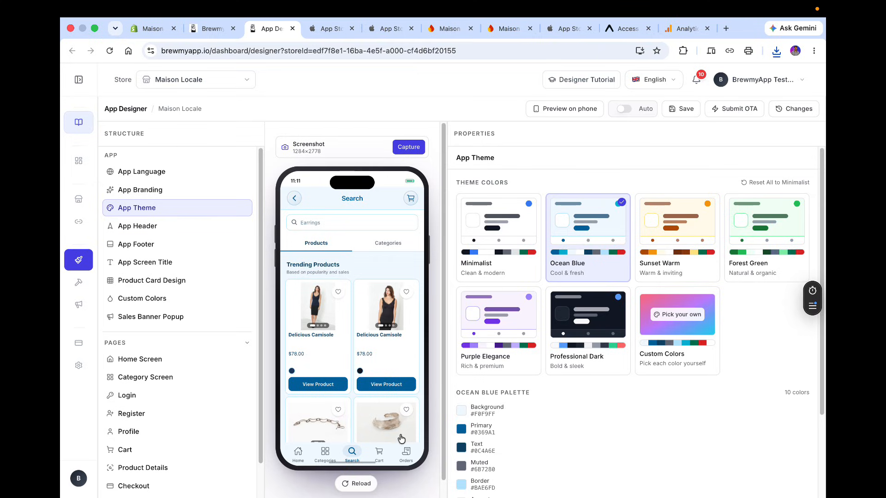
Open the Wrapped Golf Shoe product details page in the designer's phone preview.
click(378, 458)
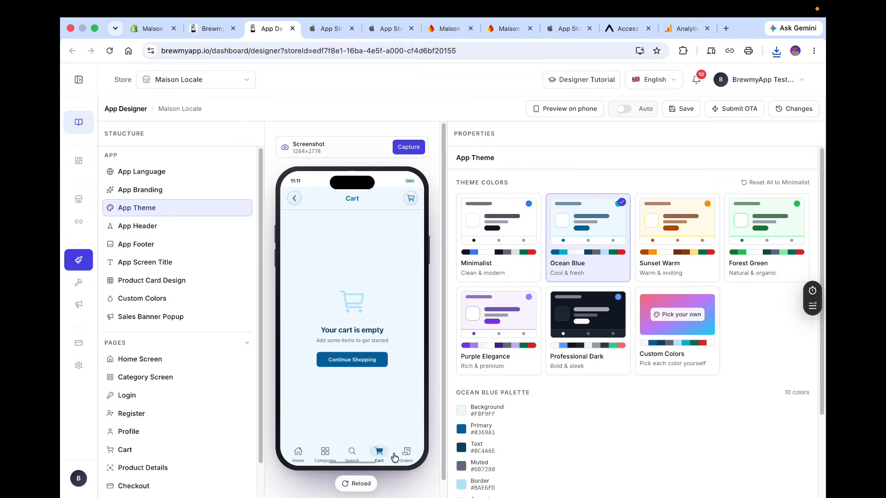
click(298, 452)
scroll(337, 325, down, 6)
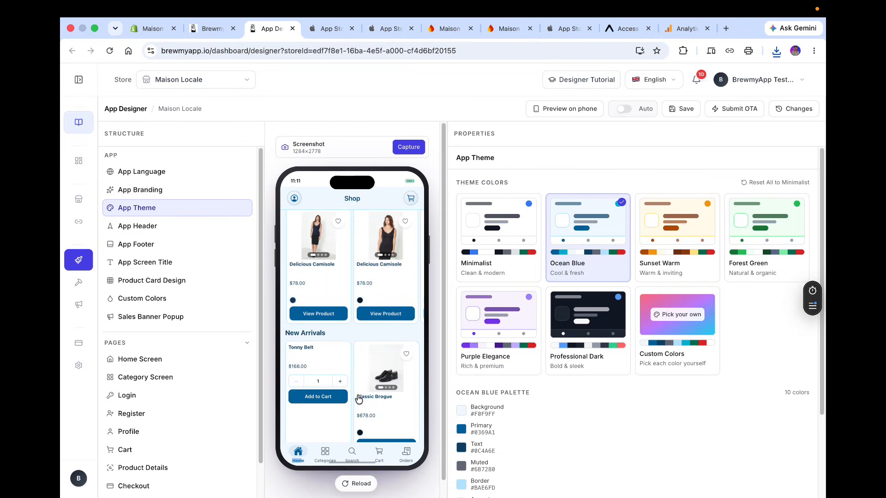
scroll(352, 358, down, 5)
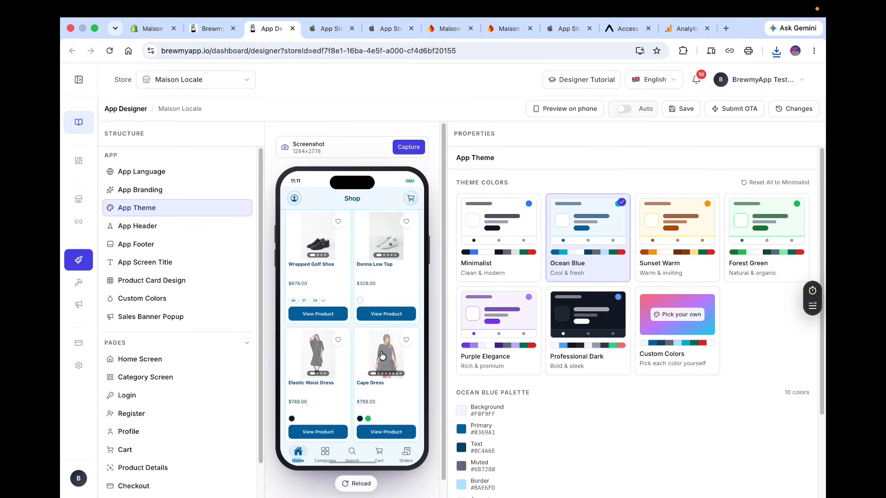
click(332, 315)
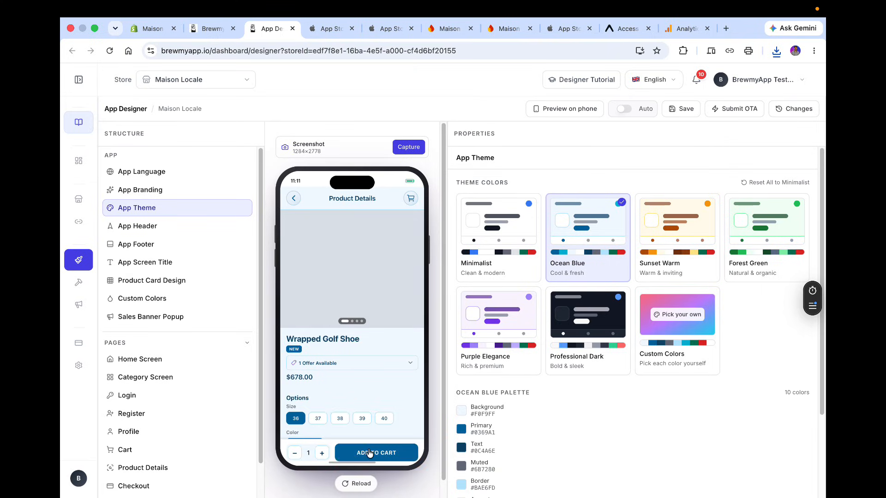
Add the Wrapped Golf Shoe to the cart in sizes 36 and 38, then open the Cart screen.
click(364, 448)
click(332, 412)
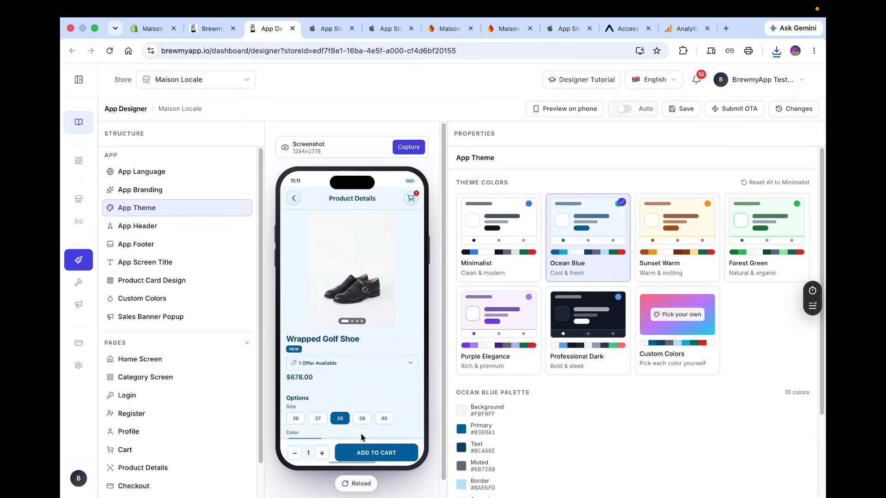
click(381, 464)
click(381, 458)
click(417, 197)
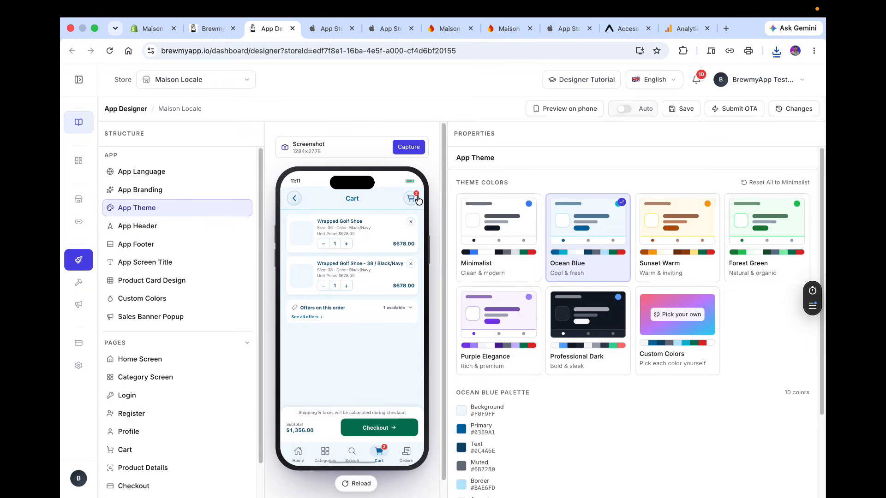
Capture the Cart screen preview and save the screenshot PNG to Downloads.
click(416, 147)
click(563, 270)
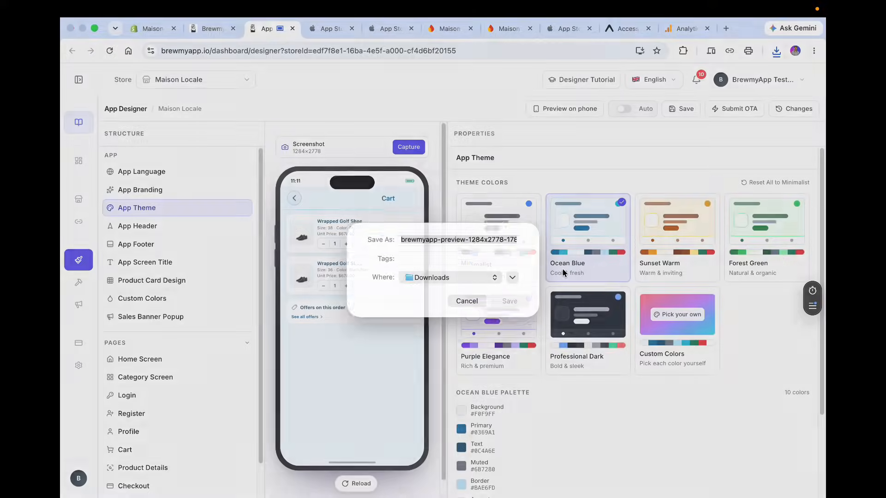
key(Return)
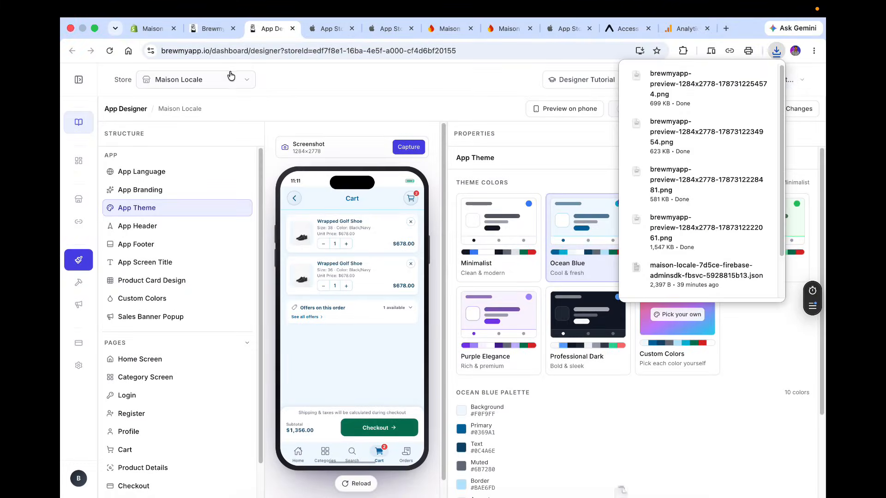
In the listing wizard's Screenshots step, add the four saved preview PNGs from Downloads.
click(210, 29)
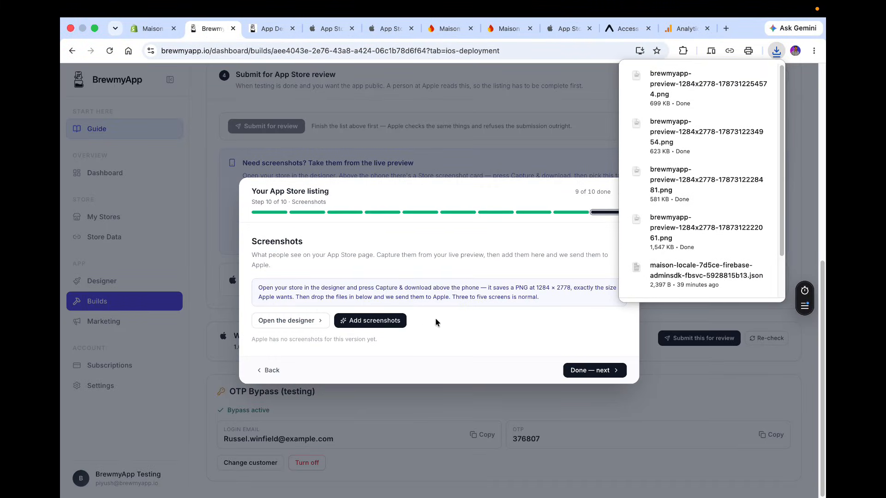
click(394, 321)
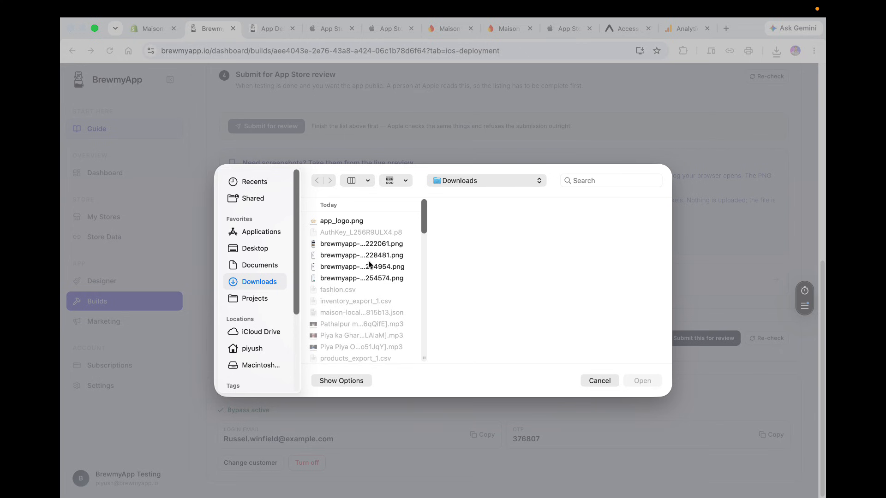
click(365, 244)
shift+click(364, 277)
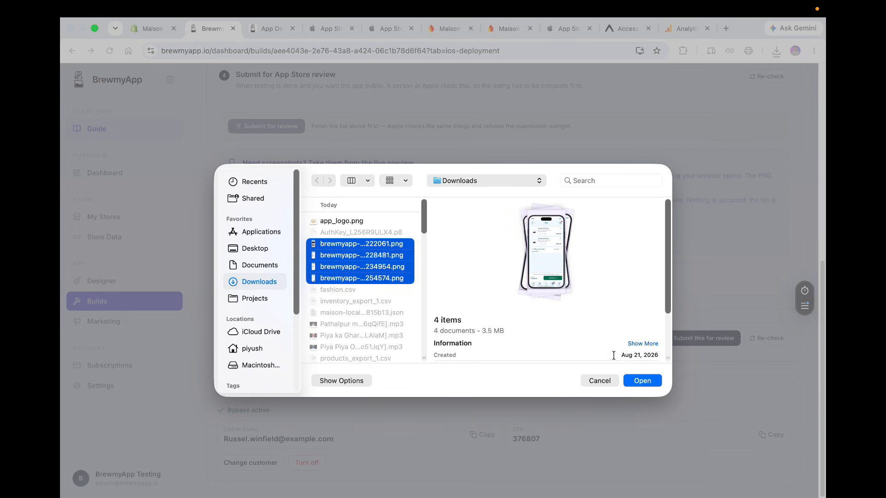
click(640, 378)
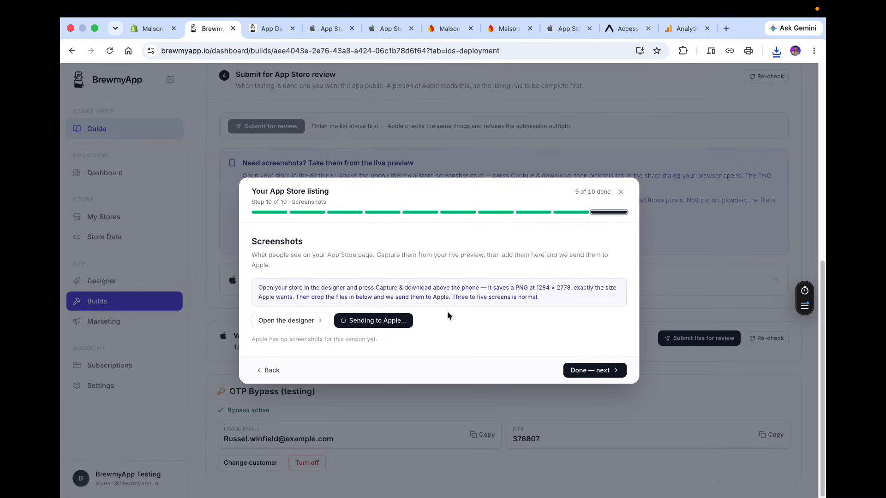
click(265, 29)
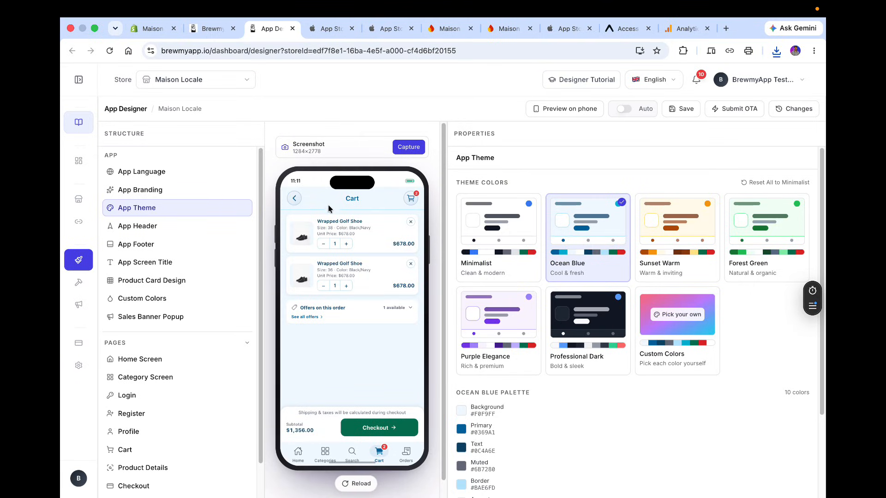
drag(293, 151, 332, 154)
click(204, 26)
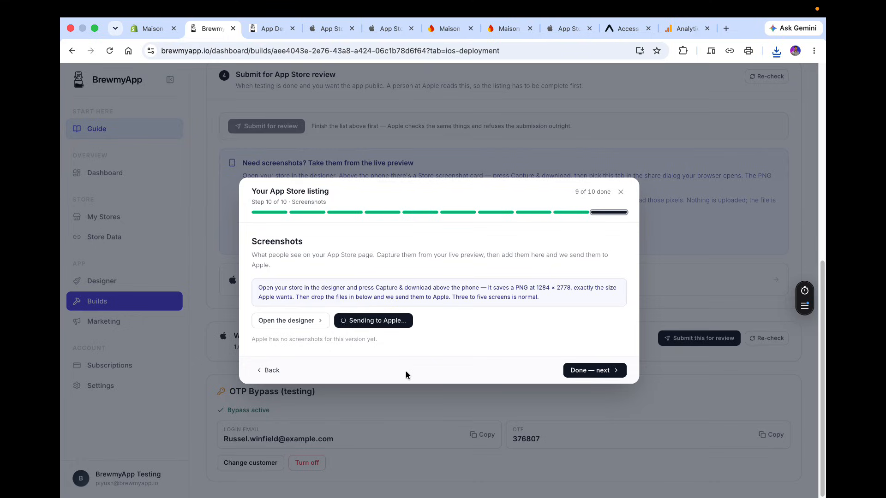
Open the iOS App Version 1.0 page in App Store Connect and inspect its iPhone screenshots.
click(331, 29)
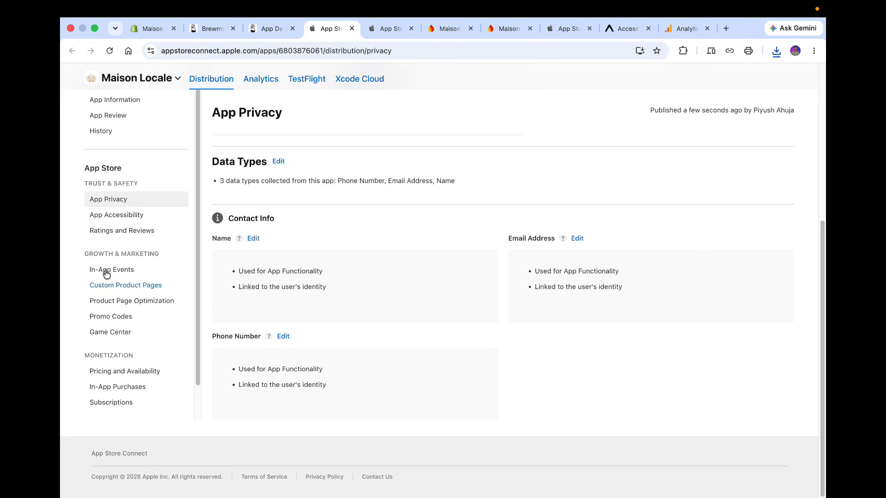
scroll(147, 149, up, 4)
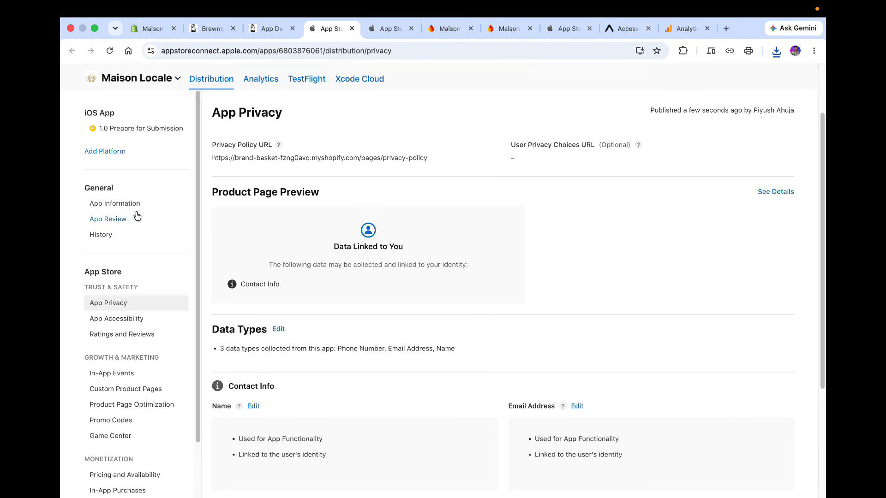
click(119, 133)
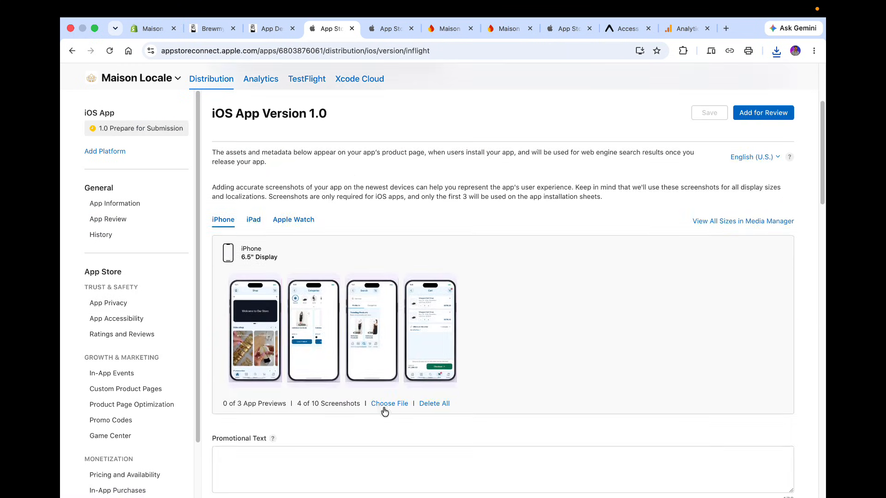
mouse_move(417, 360)
mouse_move(378, 376)
mouse_move(329, 375)
key(super+r)
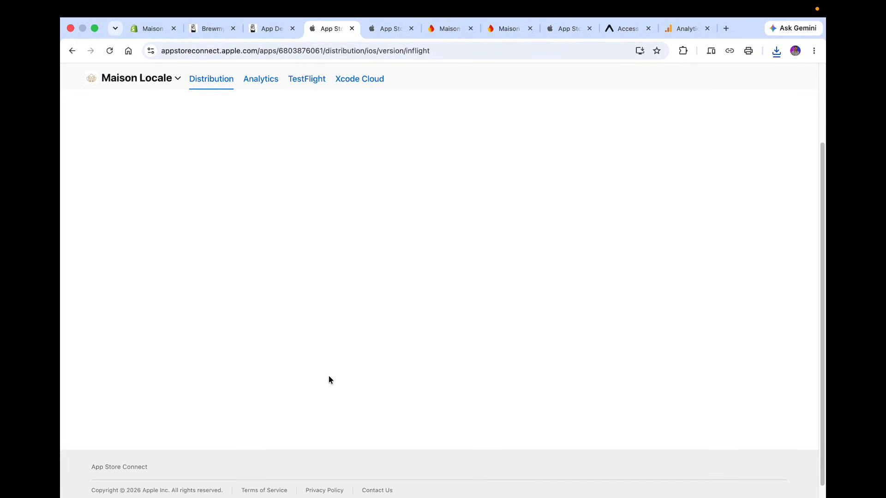
Preview the downloaded screenshot PNGs in the Downloads folder in Finder.
key(ctrl+Left)
click(237, 495)
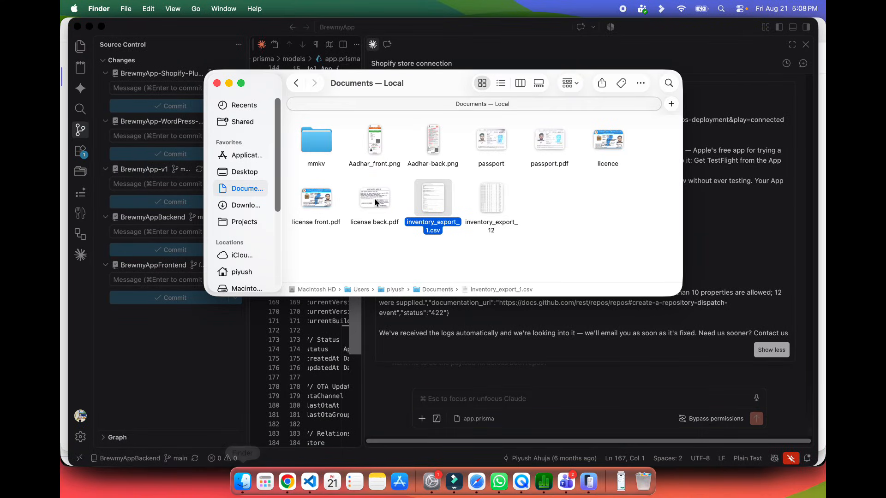
click(249, 204)
click(335, 163)
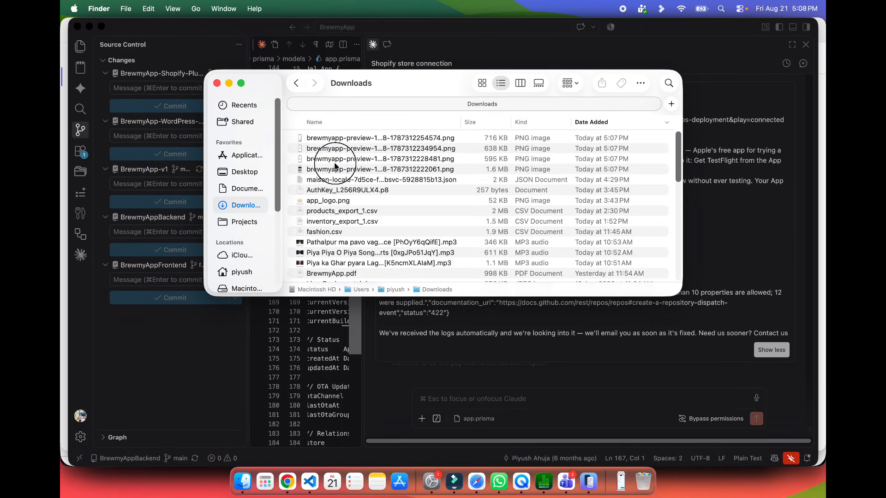
key(space)
key(Up)
key(Up)
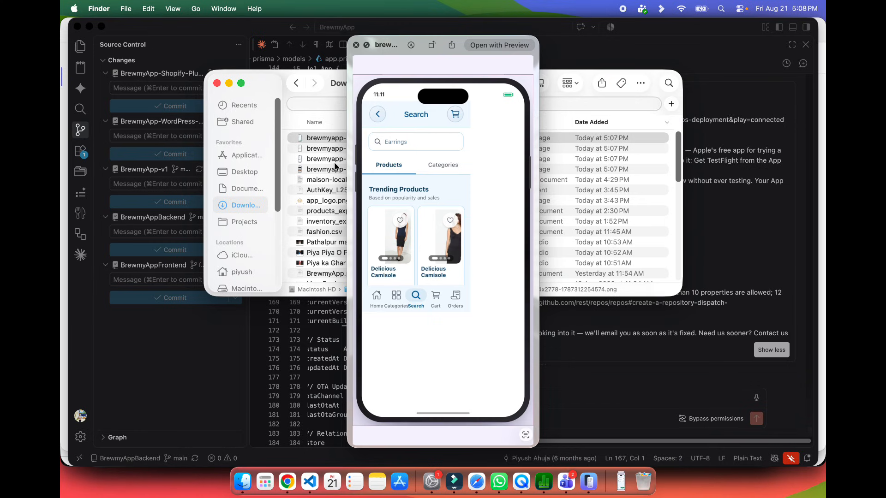
key(space)
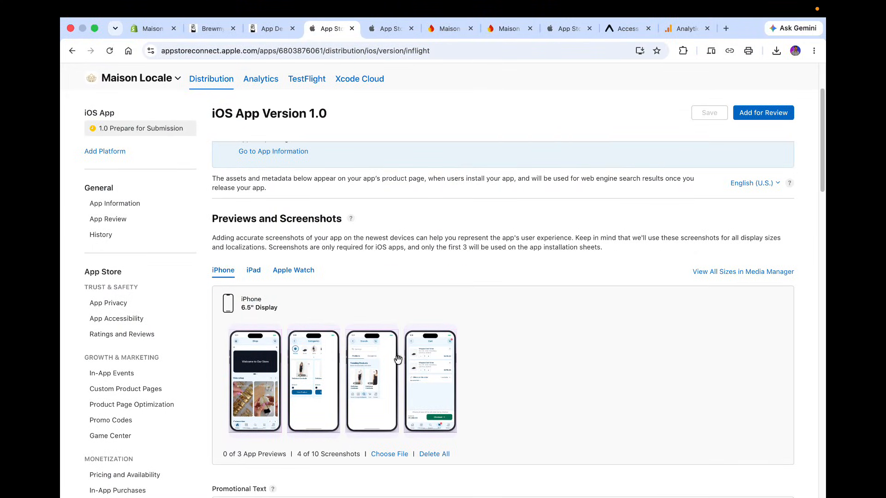
Scroll through the iPhone screenshots section on the App Store Connect version page.
scroll(373, 382, down, 4)
scroll(374, 382, up, 3)
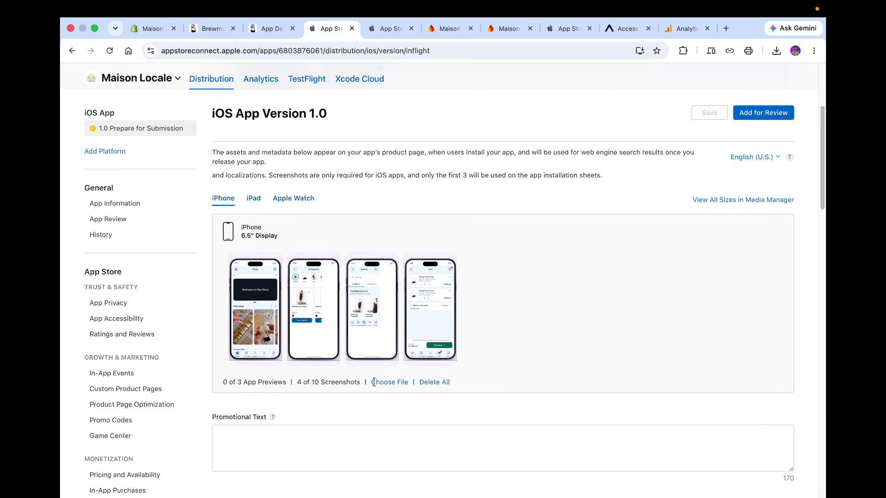
mouse_move(305, 338)
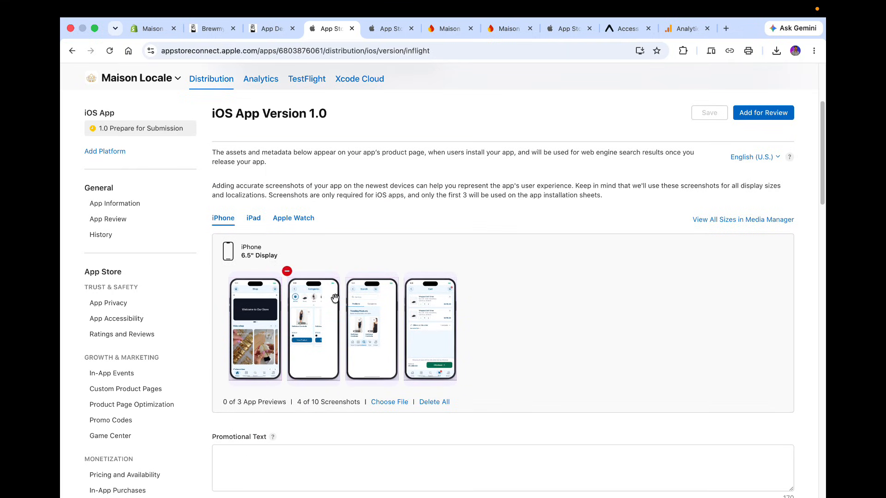
scroll(335, 299, up, 1)
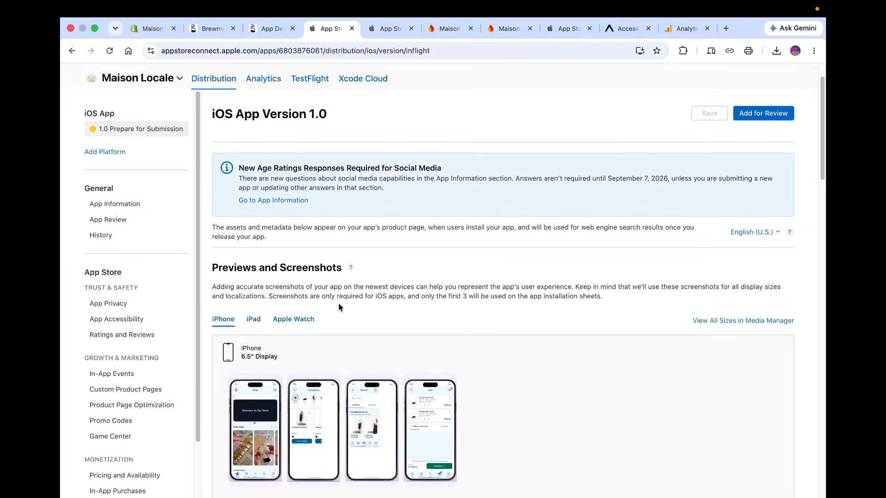
click(272, 29)
Try to advance the listing wizard past Screenshots to the review summary, then return to the Screenshots step.
click(209, 28)
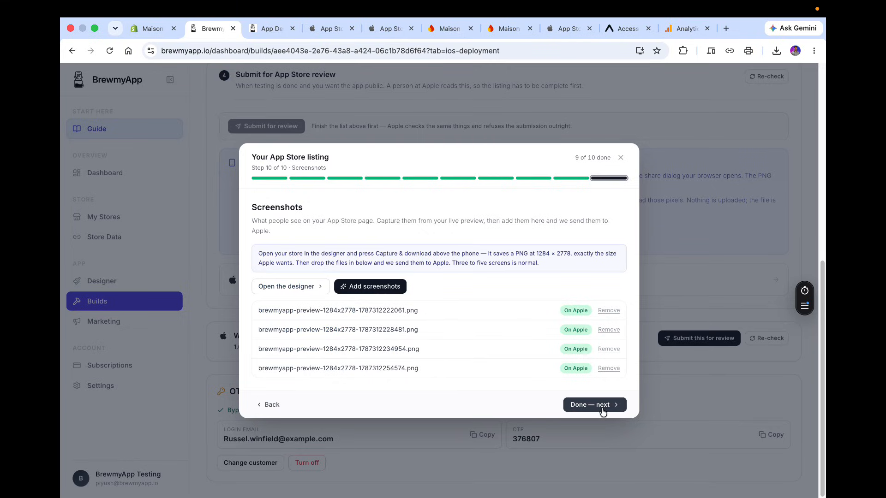
click(600, 406)
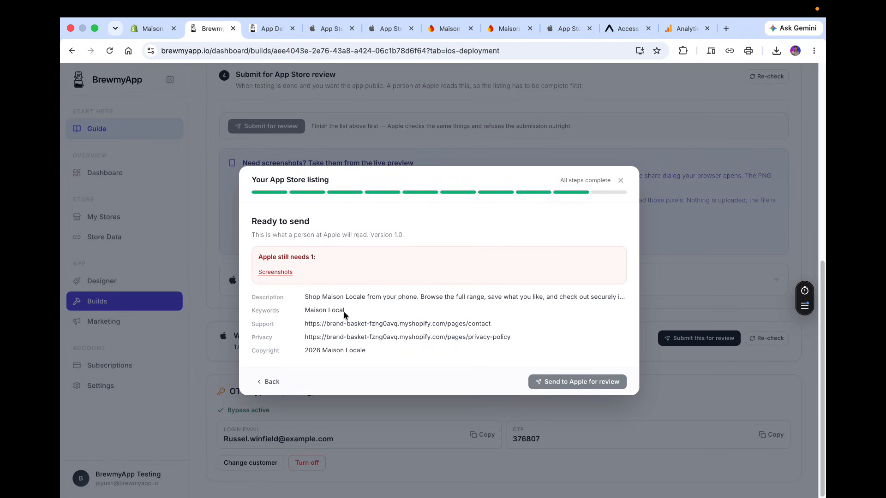
click(277, 272)
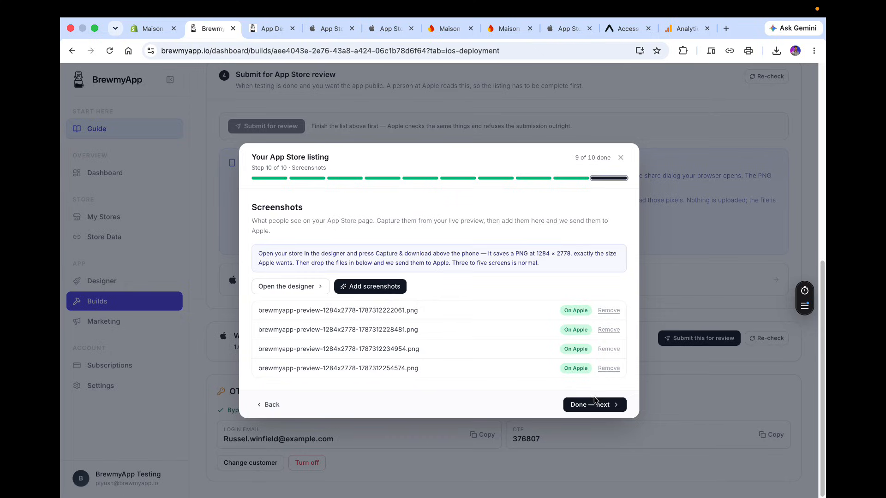
click(596, 405)
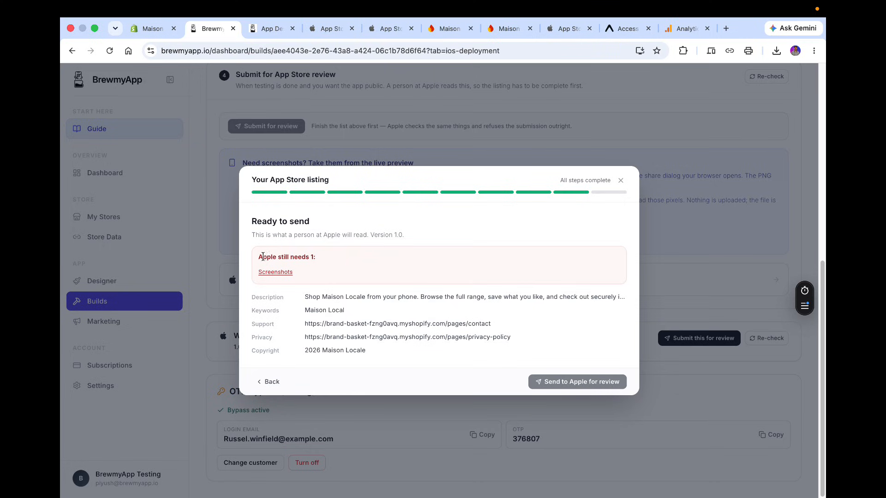
drag(263, 257, 323, 256)
click(311, 259)
click(268, 383)
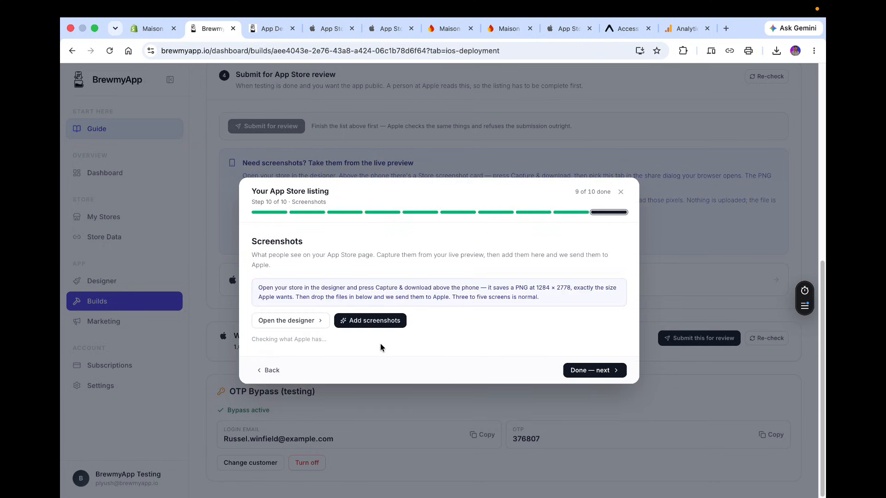
Switch the preview to the Orders screen, capture it and save the screenshot PNG to Downloads.
click(267, 33)
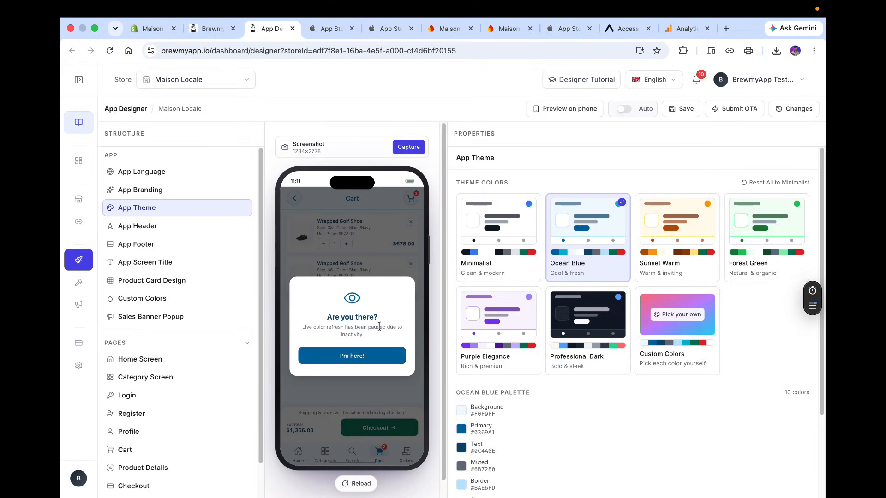
click(370, 357)
click(418, 463)
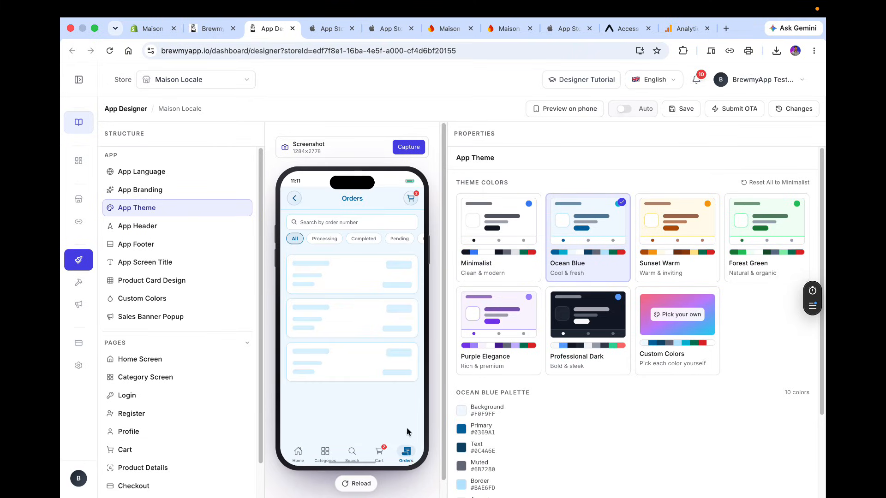
click(418, 142)
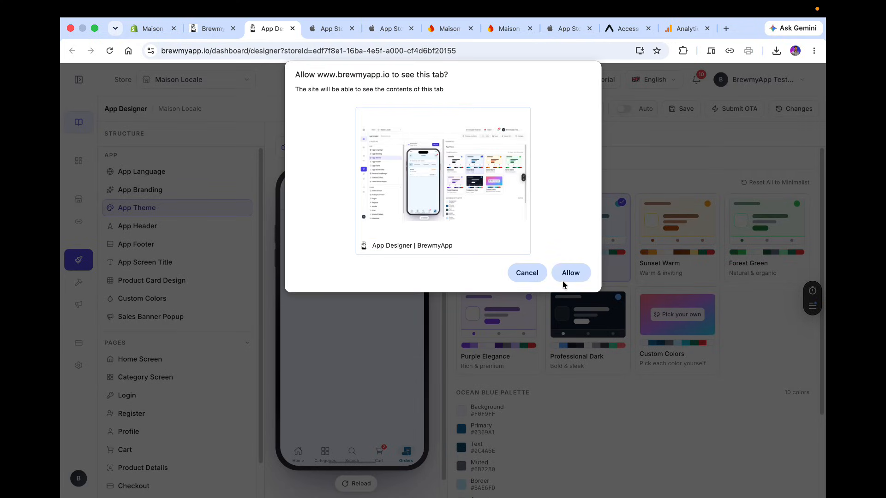
click(564, 282)
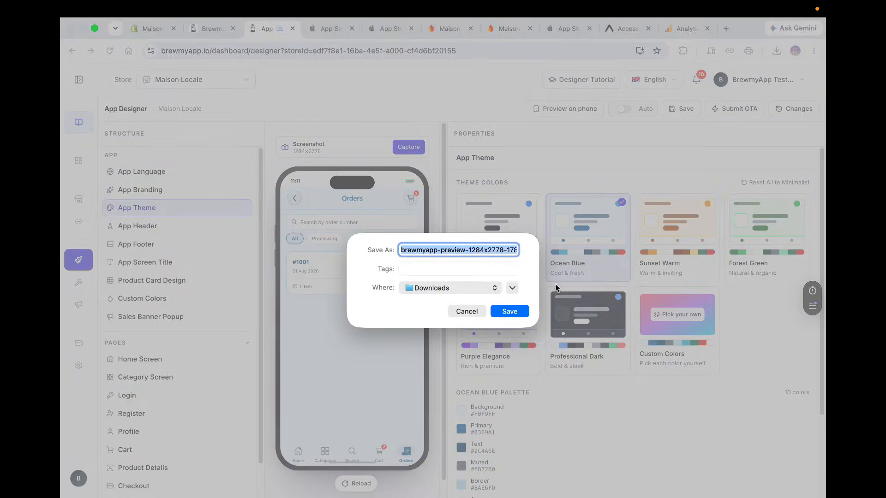
click(514, 308)
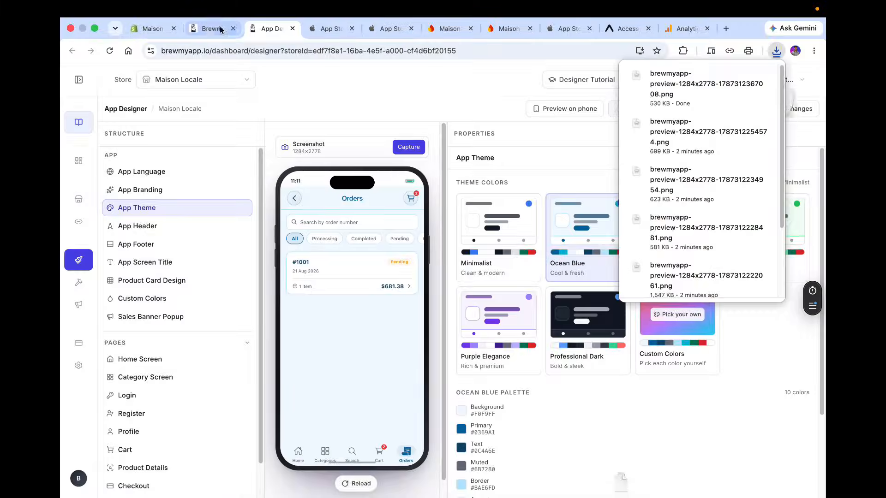
Return to the iOS Deployment page and send Maison Locale version 1.0 to Apple for review.
click(220, 30)
click(310, 289)
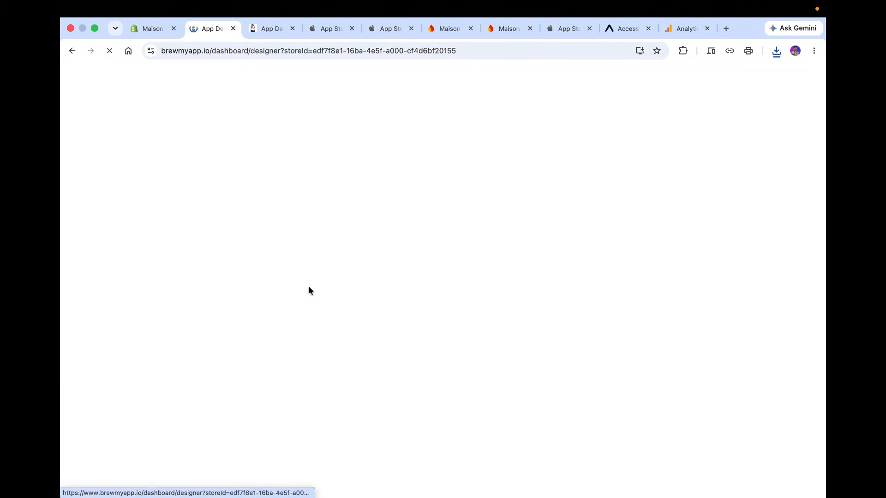
click(73, 51)
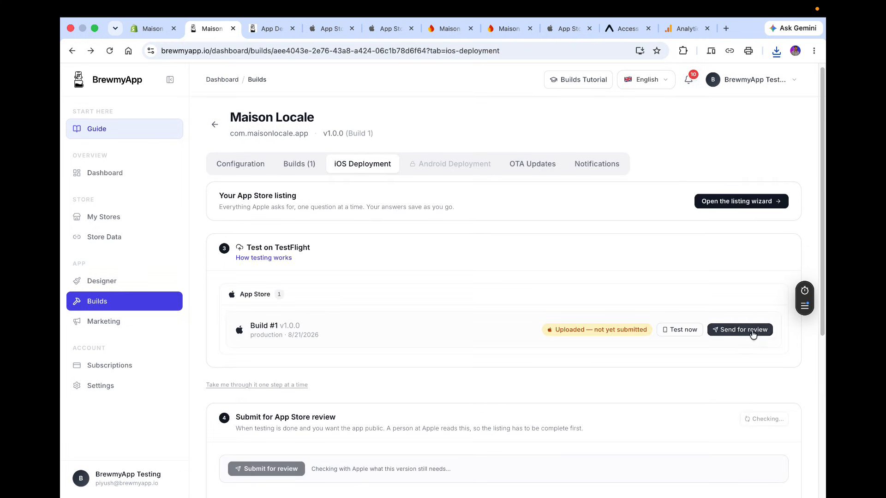
click(753, 332)
click(497, 316)
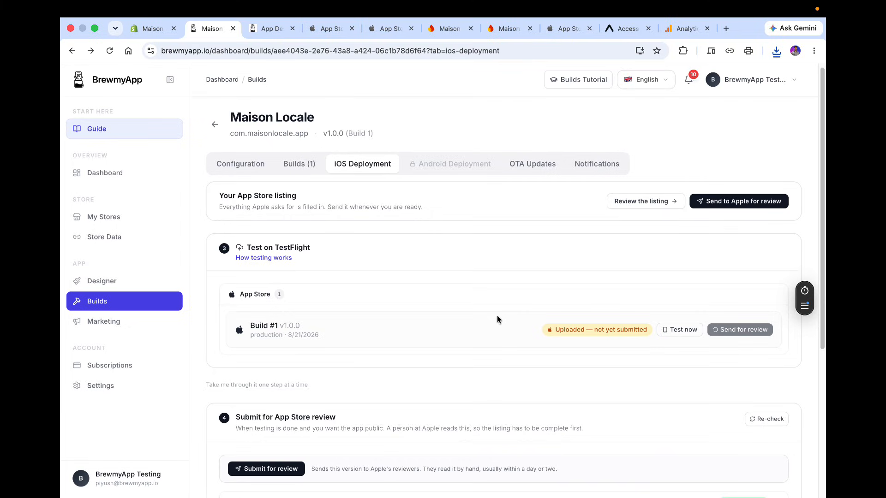
click(715, 209)
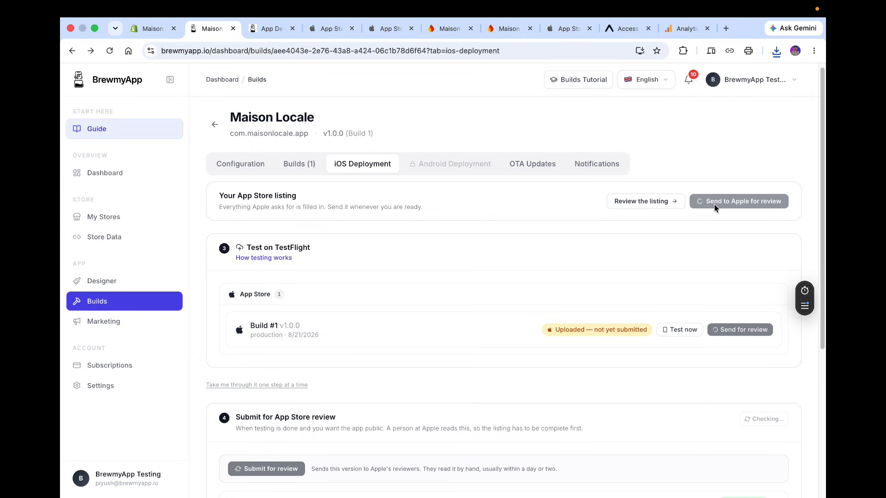
scroll(635, 297, down, 5)
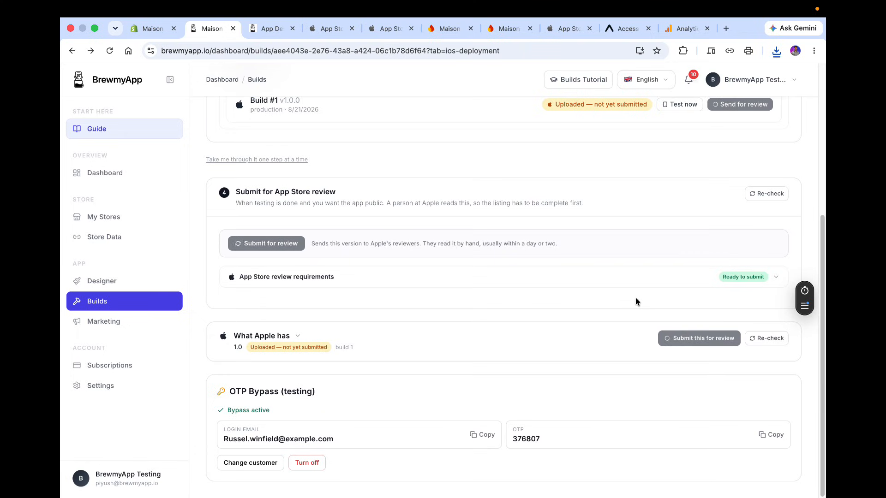
scroll(636, 301, up, 5)
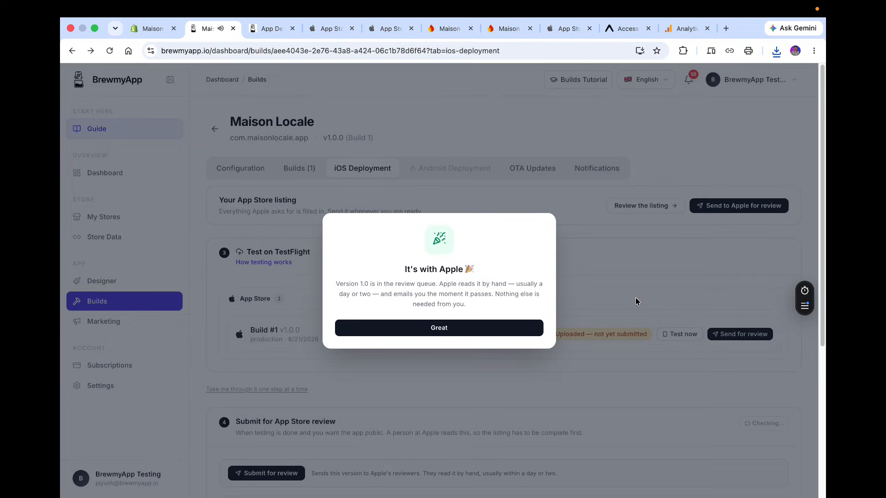
click(500, 333)
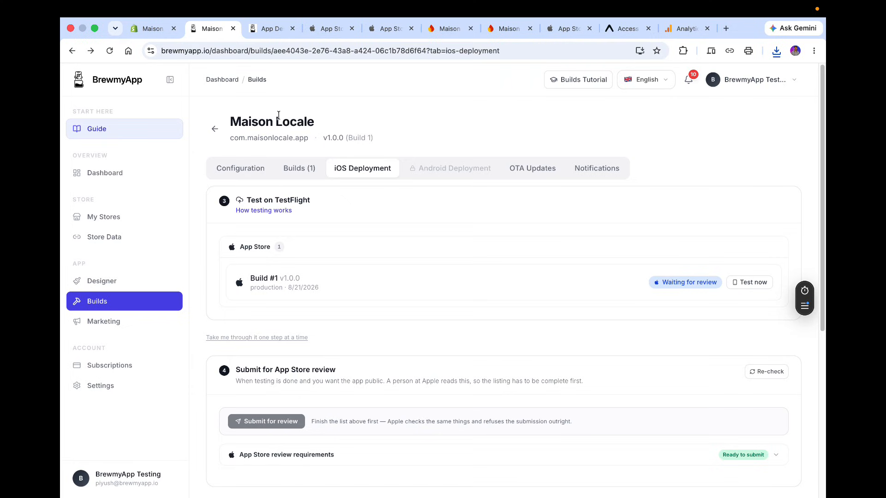
Reload the App Store Connect version page and check the version's review status and screenshots.
click(271, 32)
click(331, 31)
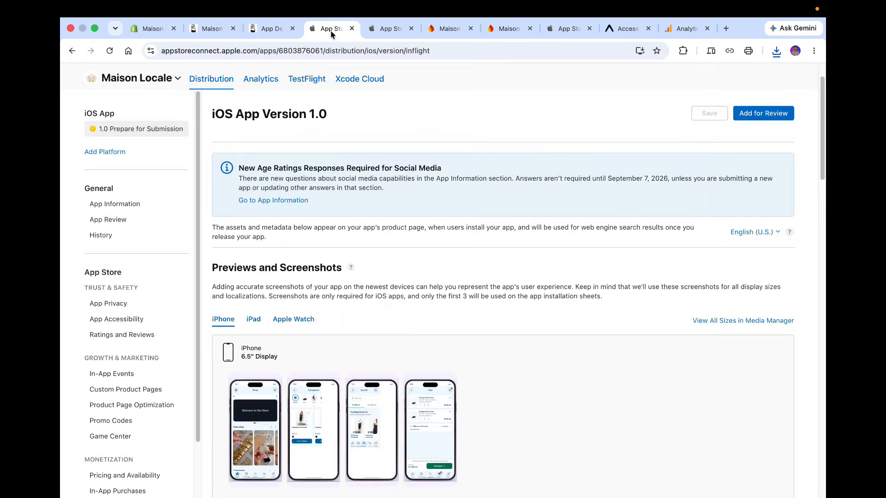
click(248, 51)
key(Return)
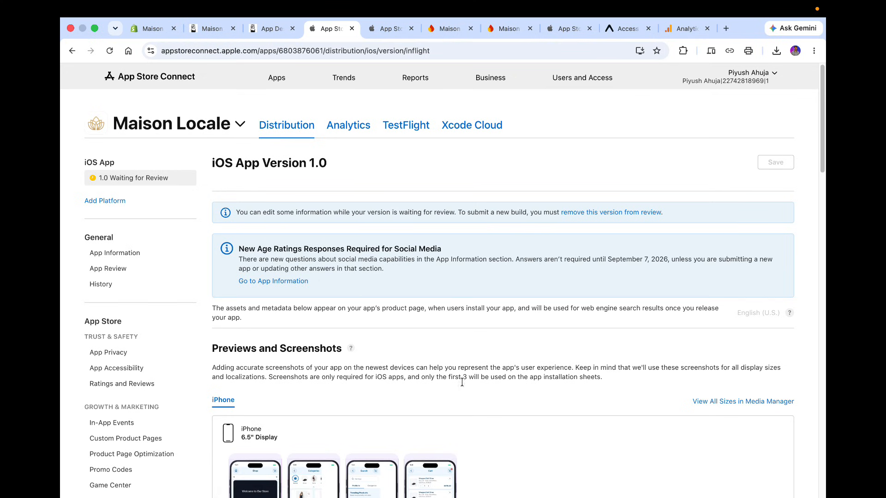
scroll(461, 392, down, 3)
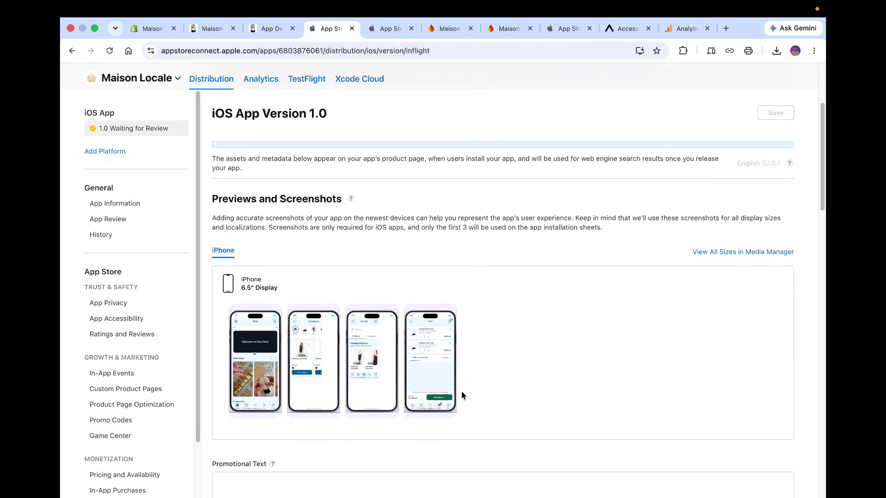
Trigger a new Android AAB build for Play Store from the Builds configuration page.
click(272, 29)
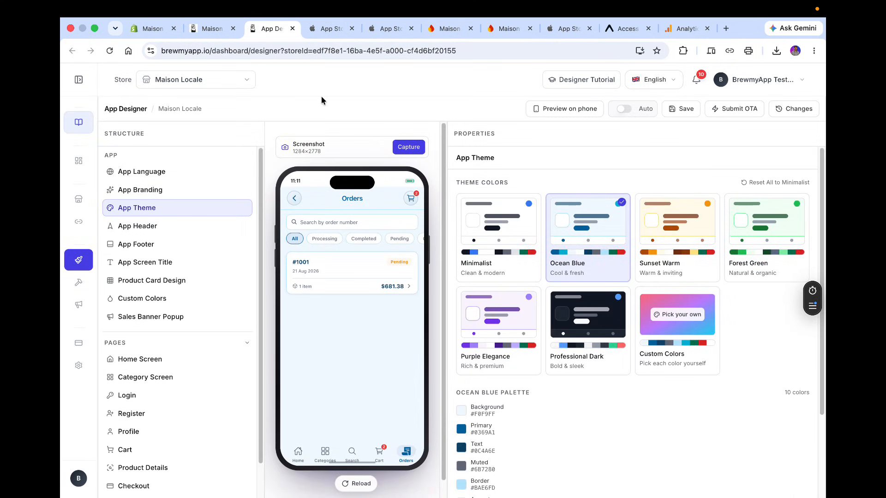
click(210, 29)
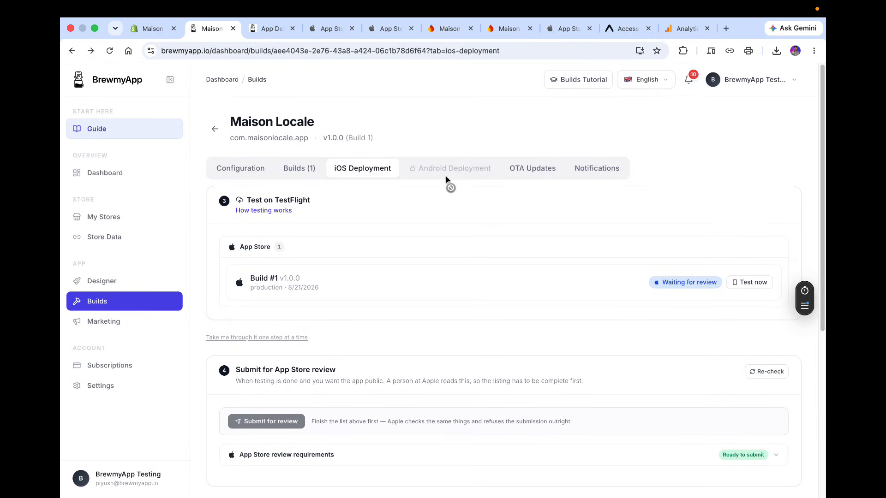
click(296, 170)
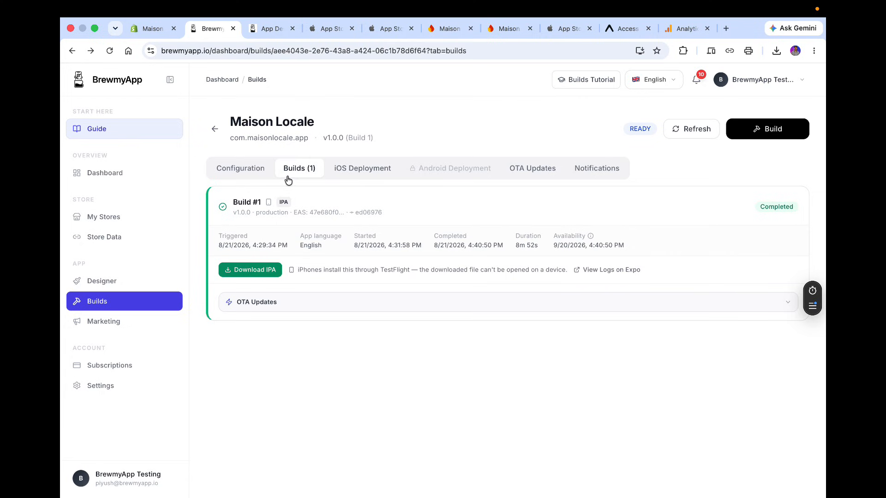
click(247, 167)
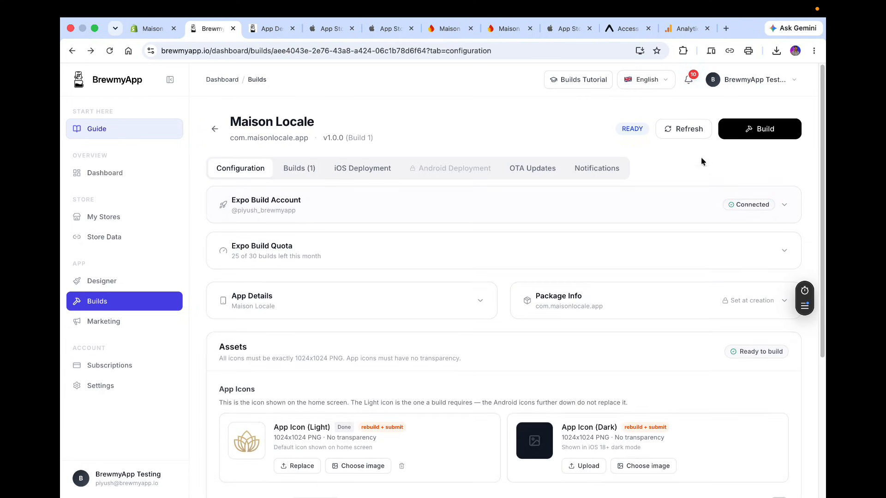
click(746, 127)
click(513, 197)
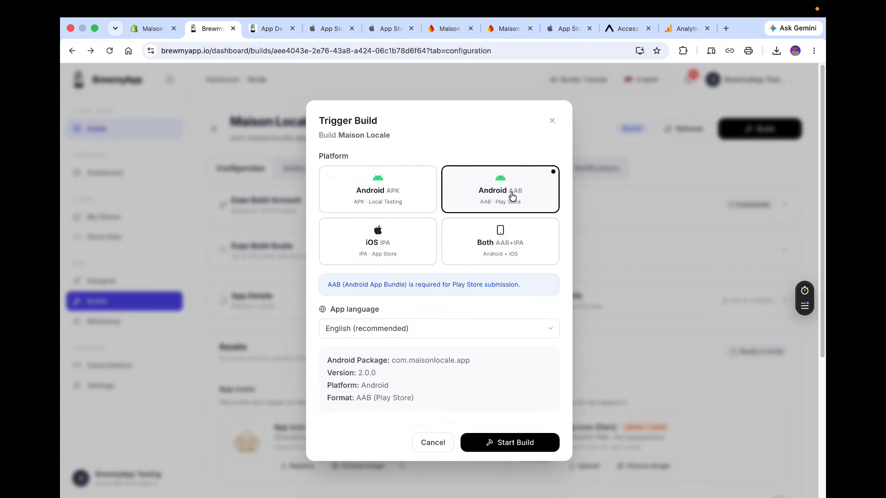
click(522, 444)
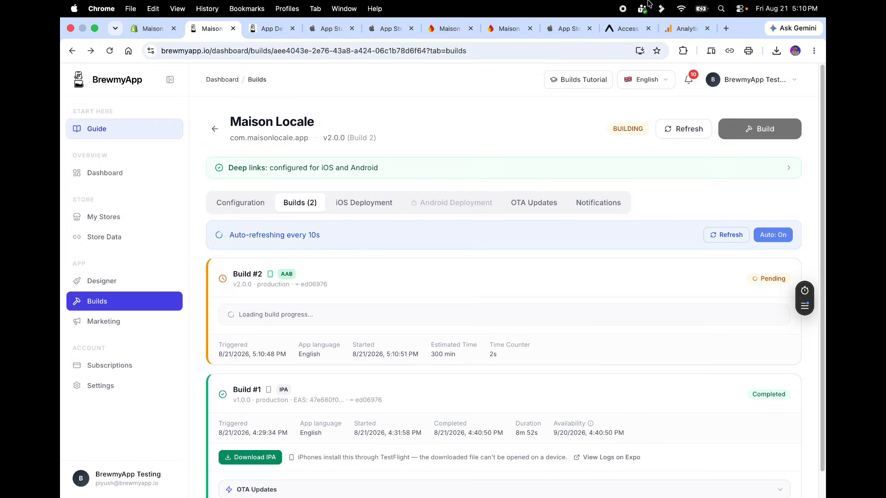
Expand and inspect the Android build's progress steps and Expo build logs.
click(623, 10)
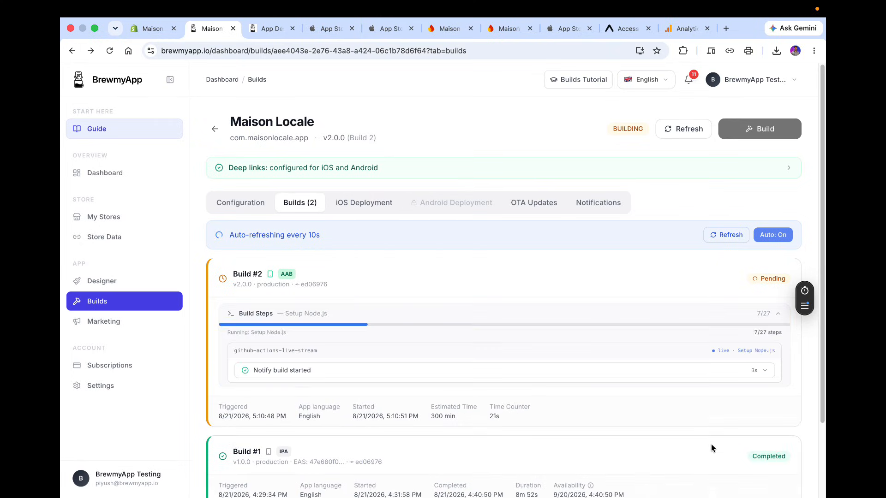
click(775, 313)
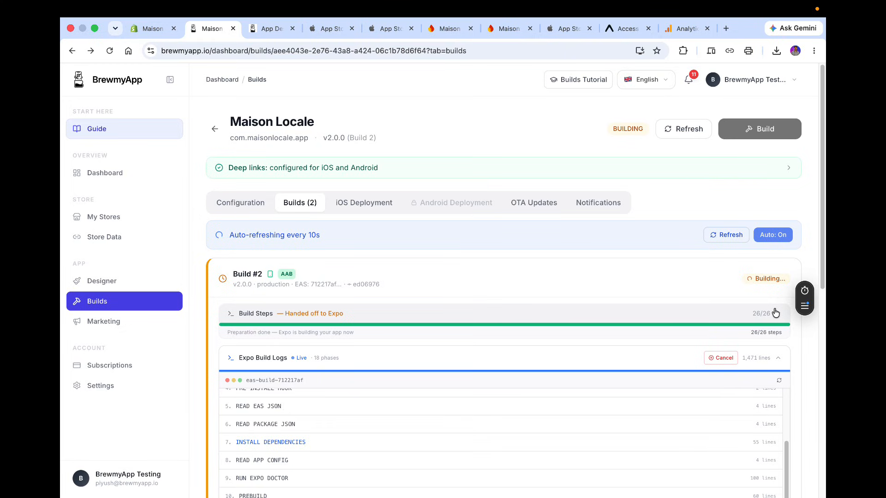
click(779, 358)
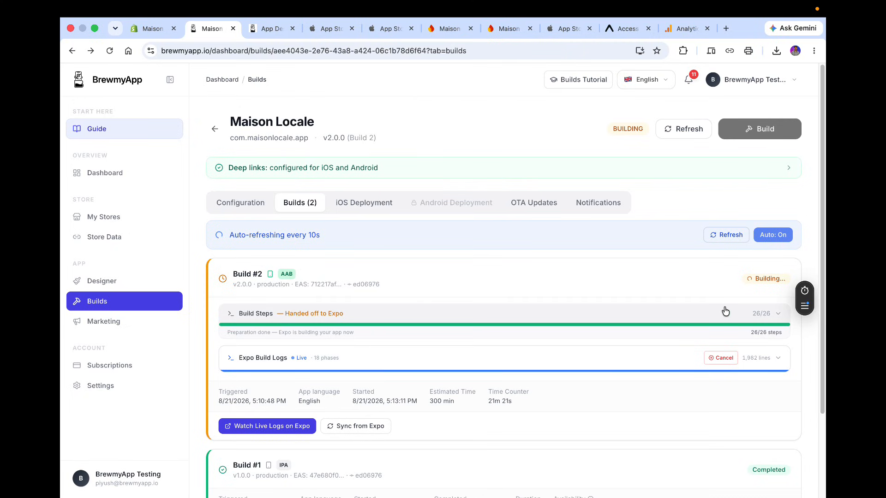
scroll(726, 312, down, 2)
scroll(749, 420, up, 2)
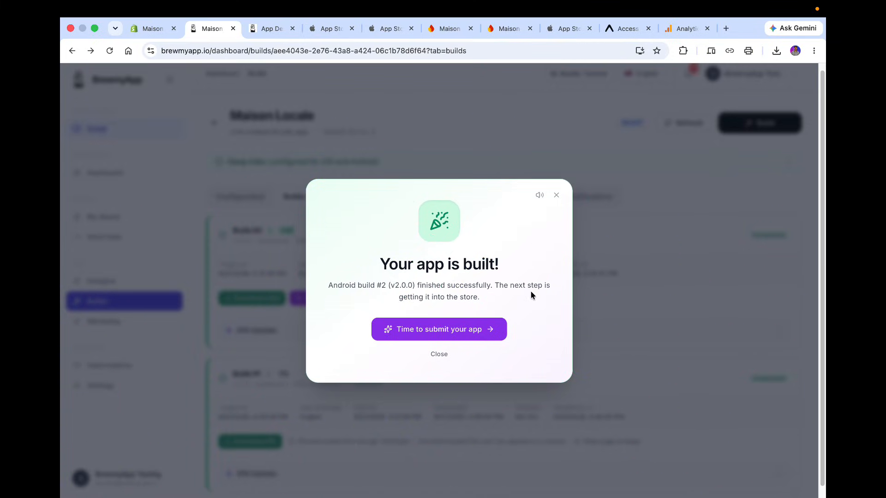
Open the Google Play setup wizard from the build-complete prompt and step through its first two steps.
click(484, 328)
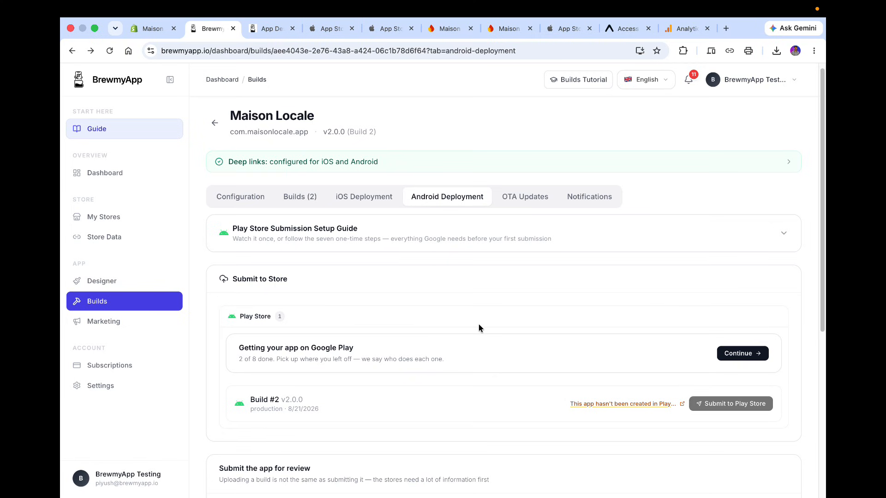
scroll(478, 327, down, 3)
scroll(478, 327, up, 5)
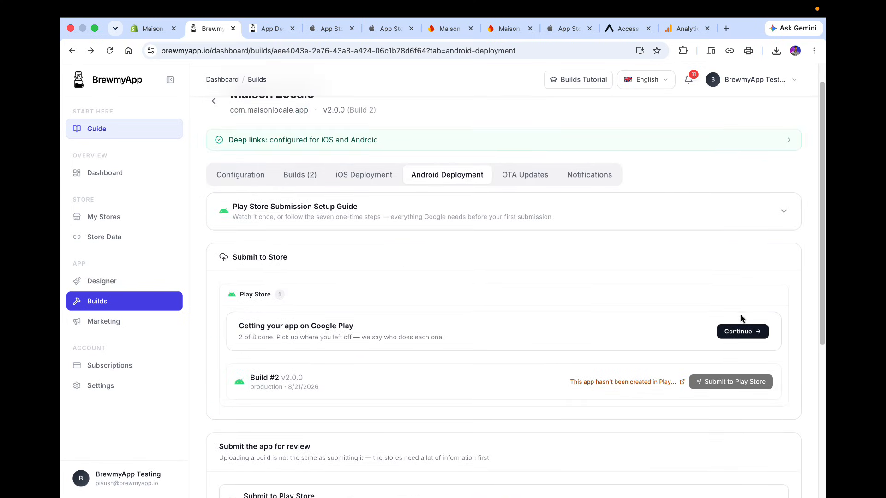
click(737, 329)
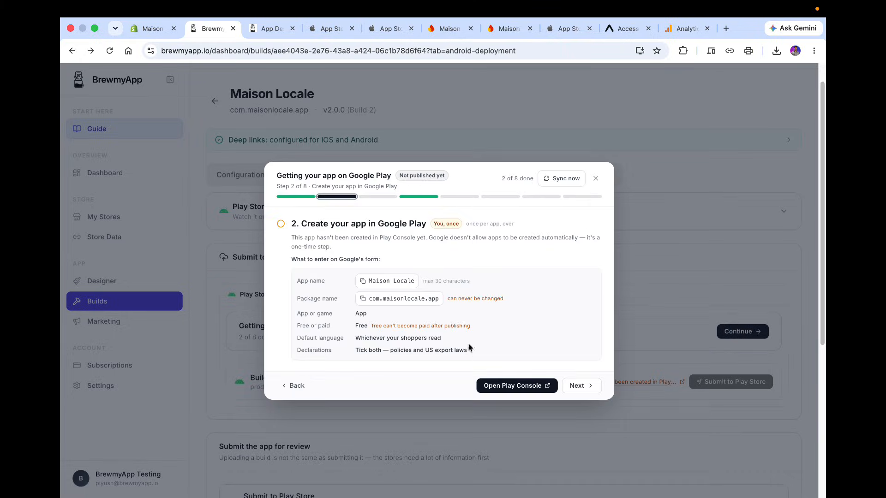
click(297, 384)
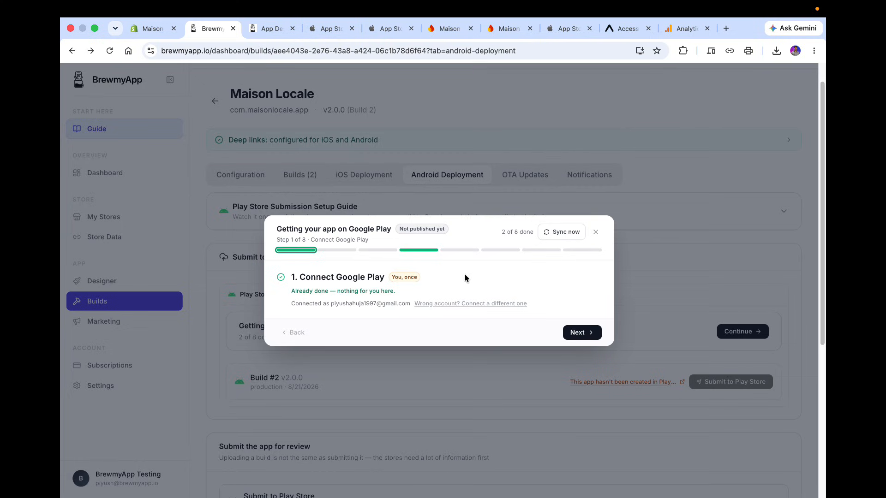
click(577, 333)
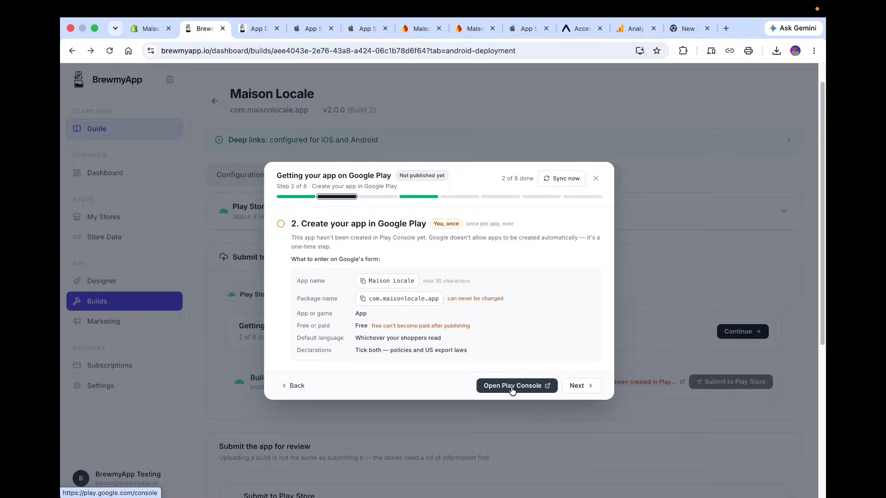
Open Play Console, choose the developer account and start creating a new app.
click(512, 387)
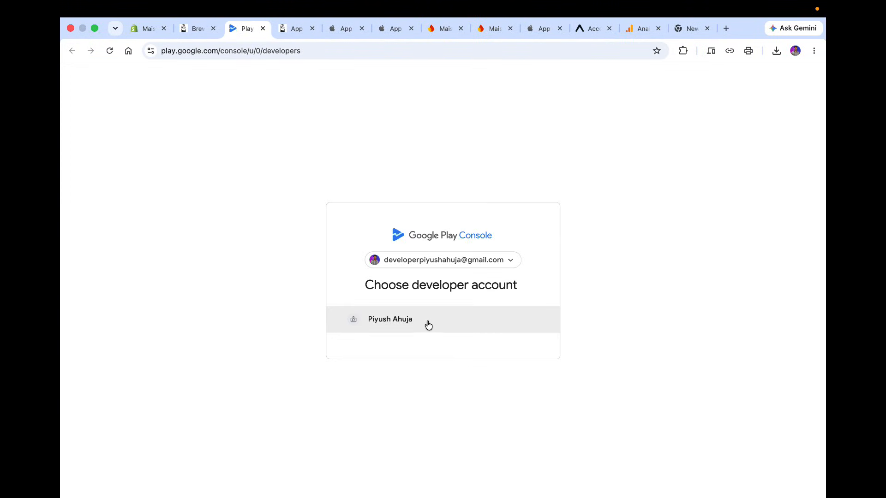
click(428, 326)
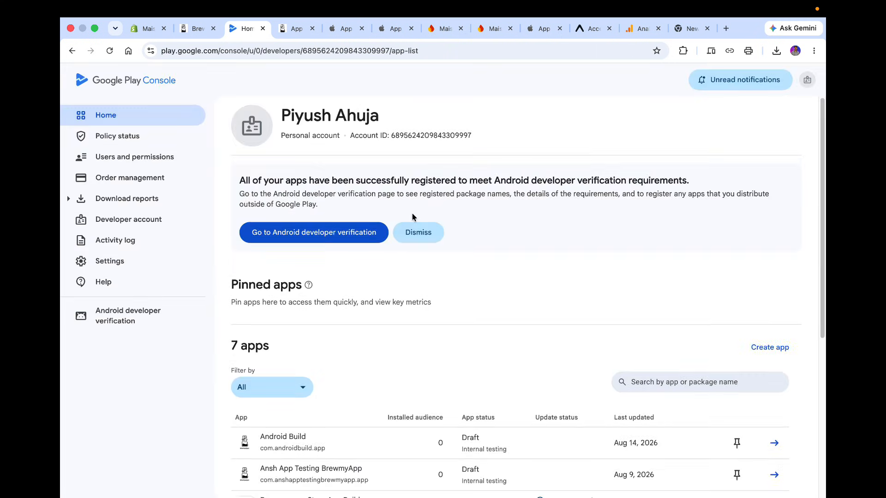
click(774, 354)
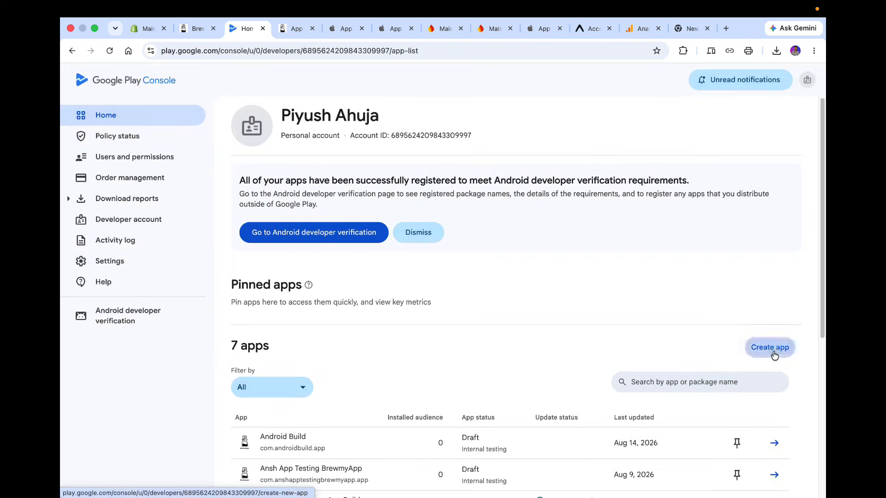
Copy the app name from the wizard and paste Maison Locale as the Play Console app name.
click(199, 29)
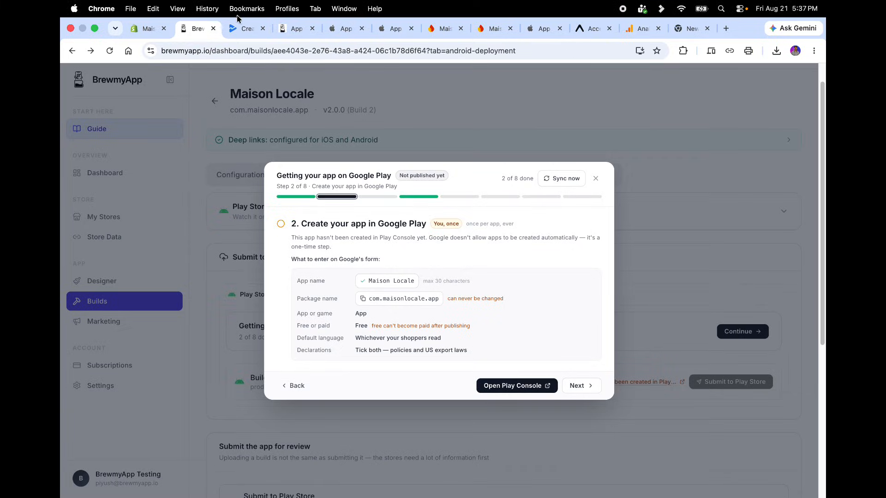
click(242, 28)
click(268, 219)
text(Maison Locale)
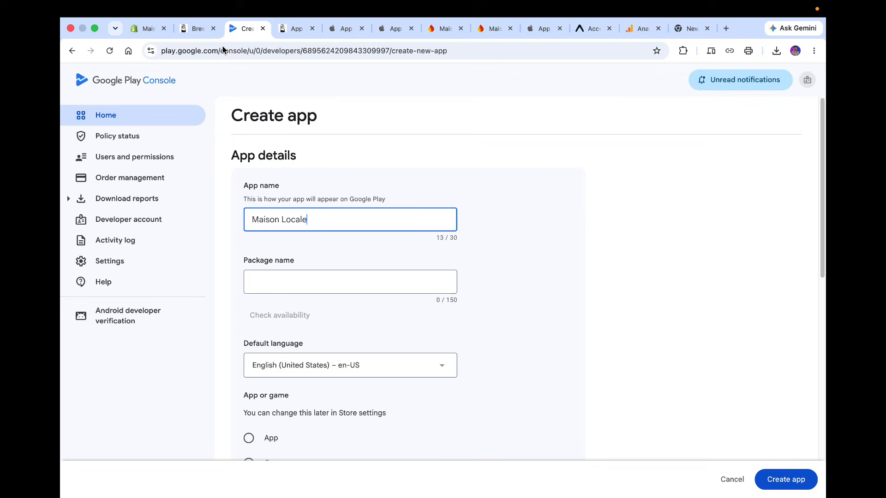
Copy the package name from the wizard and paste com.maisonlocale.app into the package name field.
click(197, 29)
click(363, 298)
click(245, 29)
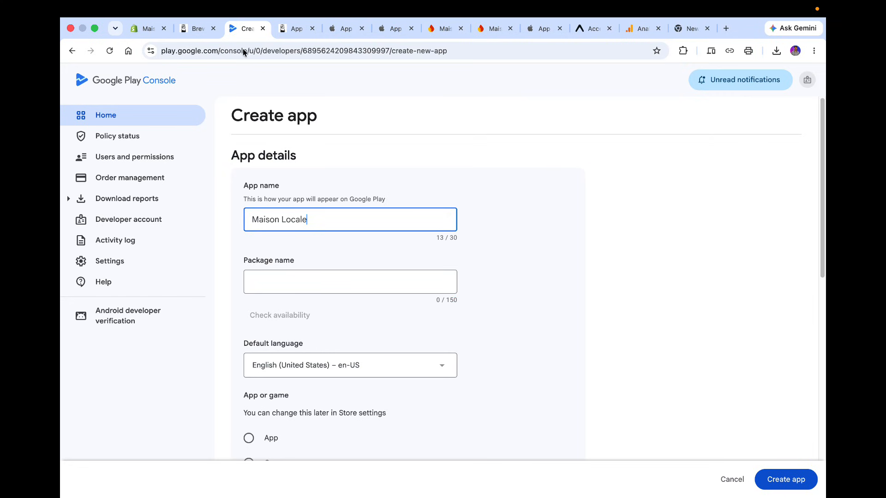
click(307, 277)
key(super+v)
Set the new app's type to App and its pricing to Free.
scroll(308, 275, down, 1)
scroll(308, 275, down, 2)
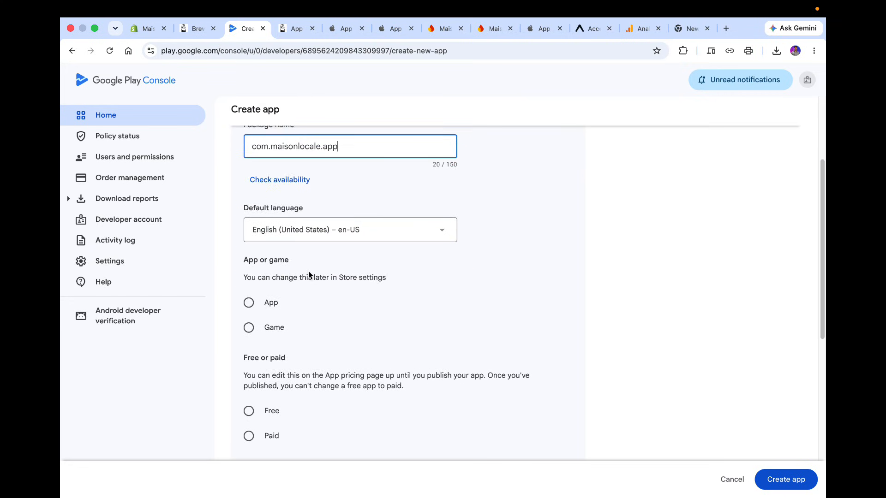
click(271, 301)
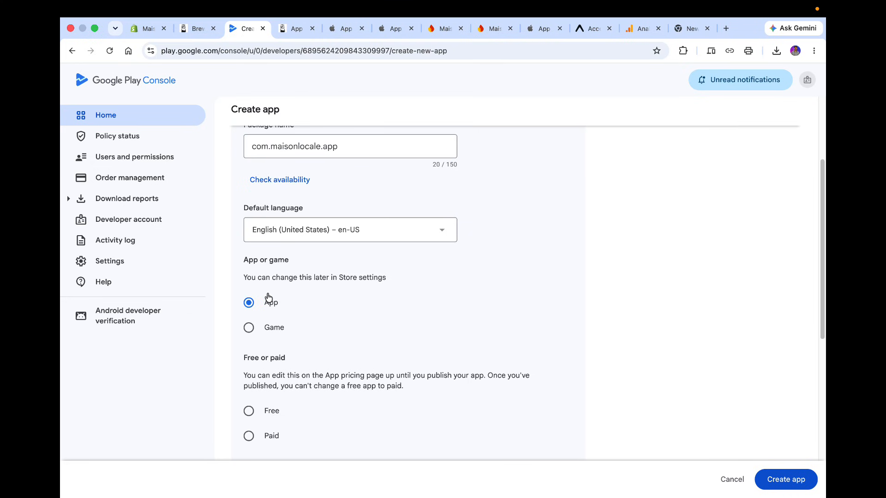
scroll(267, 294, down, 3)
click(256, 296)
scroll(256, 295, down, 3)
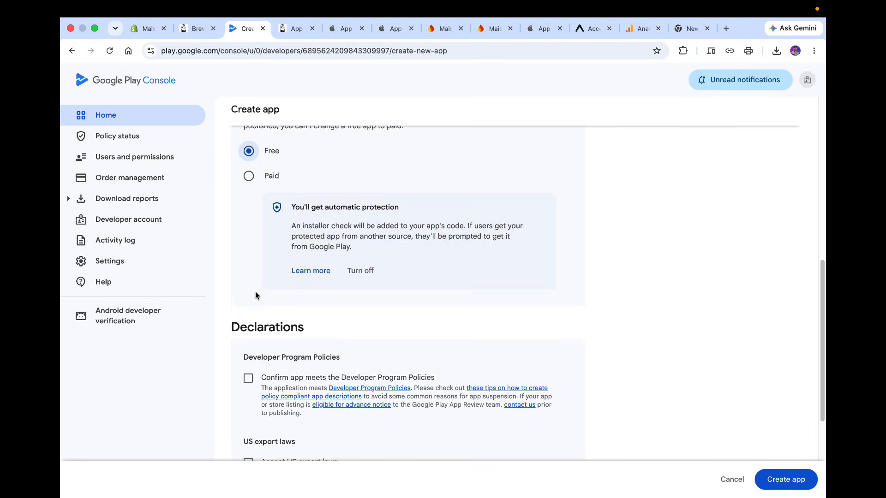
scroll(256, 295, down, 2)
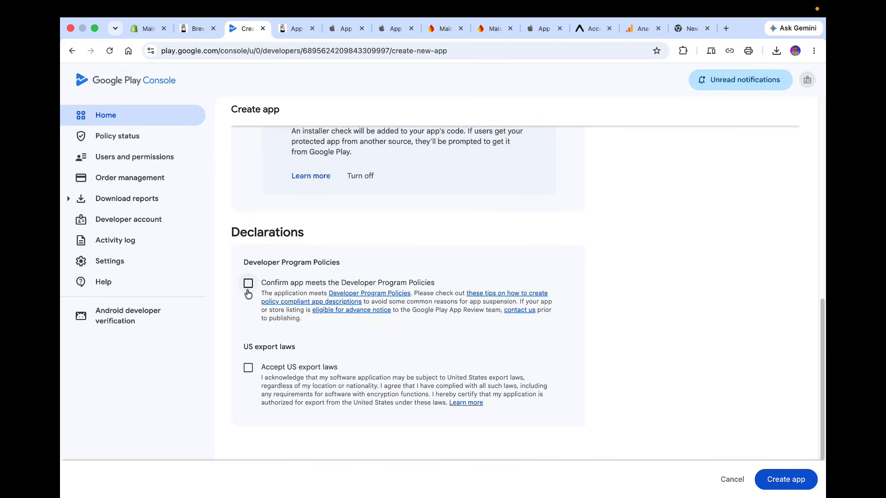
Accept the Developer Program Policies and US export laws declarations and create the app.
click(248, 283)
click(249, 367)
scroll(249, 367, down, 2)
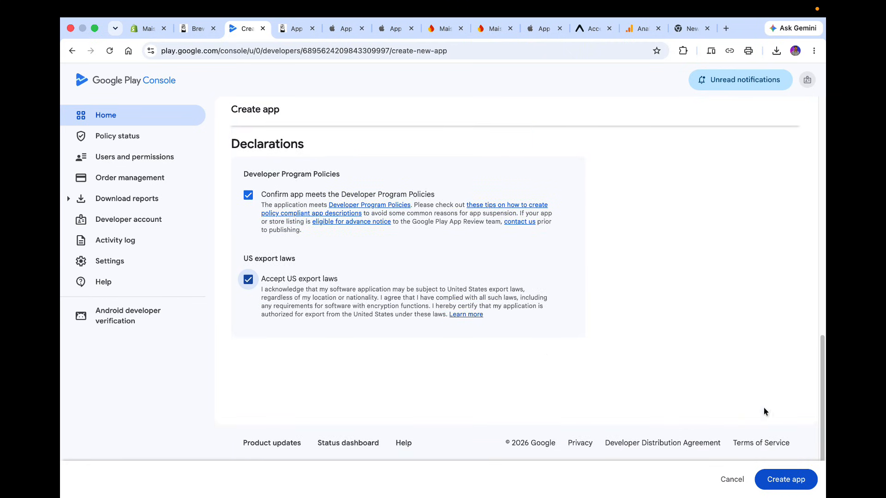
click(792, 482)
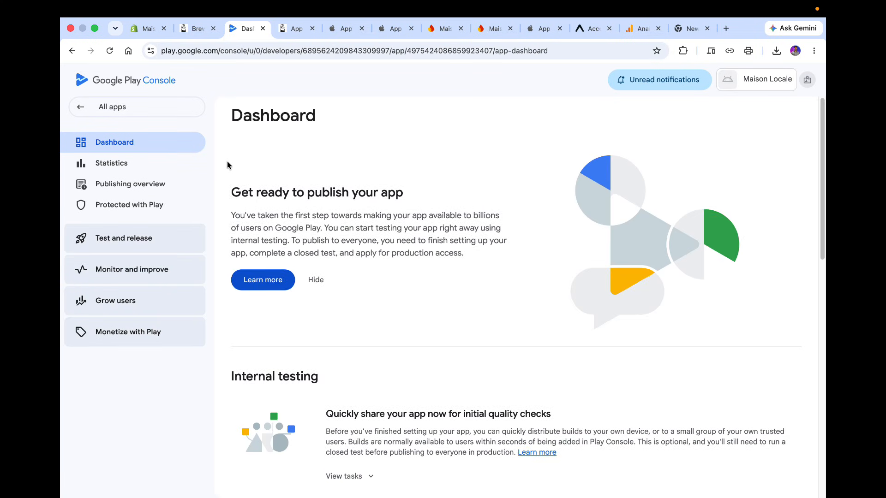
Sync the Google Play setup wizard and advance it to the first release upload step.
click(197, 30)
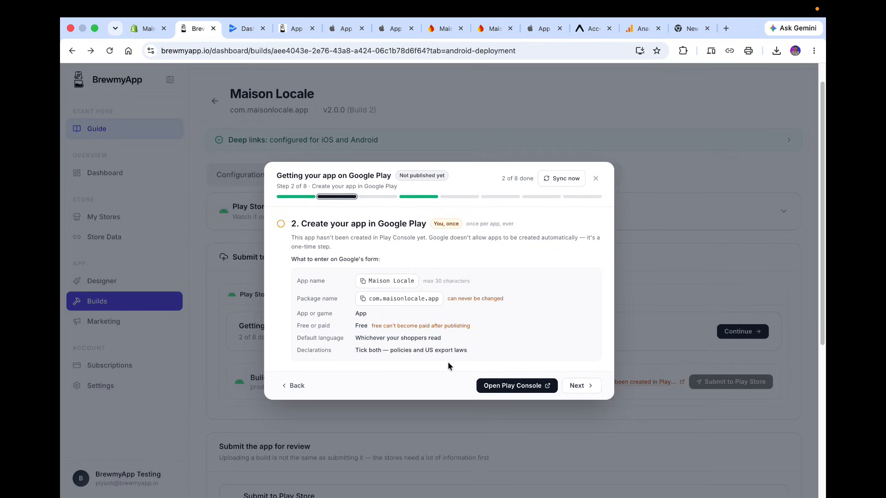
click(554, 182)
click(296, 388)
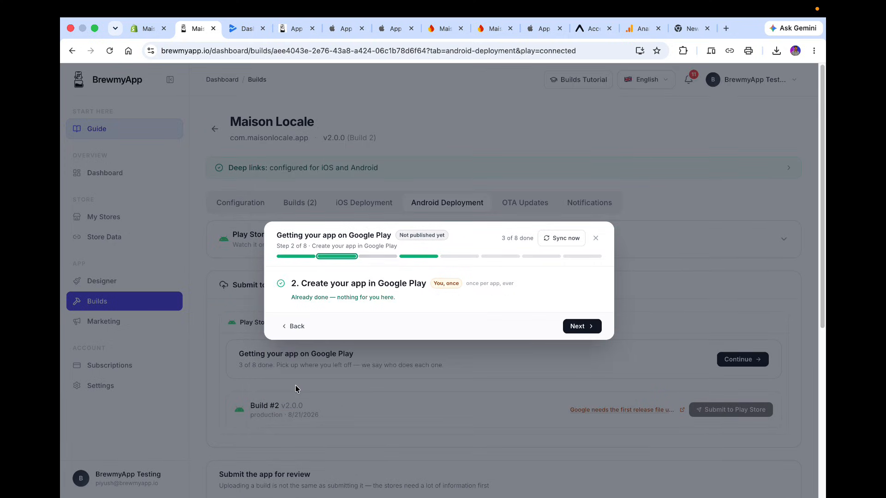
click(575, 328)
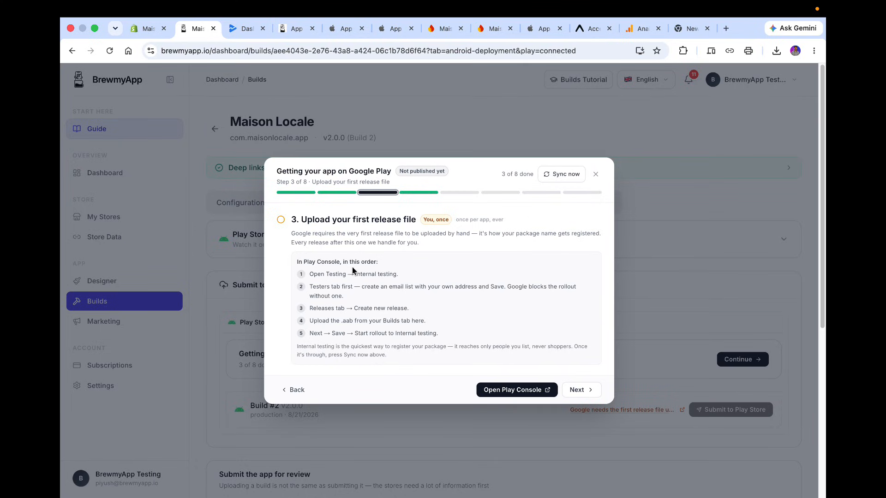
Close the wizard and download the Build #2 AAB file into Downloads.
click(596, 181)
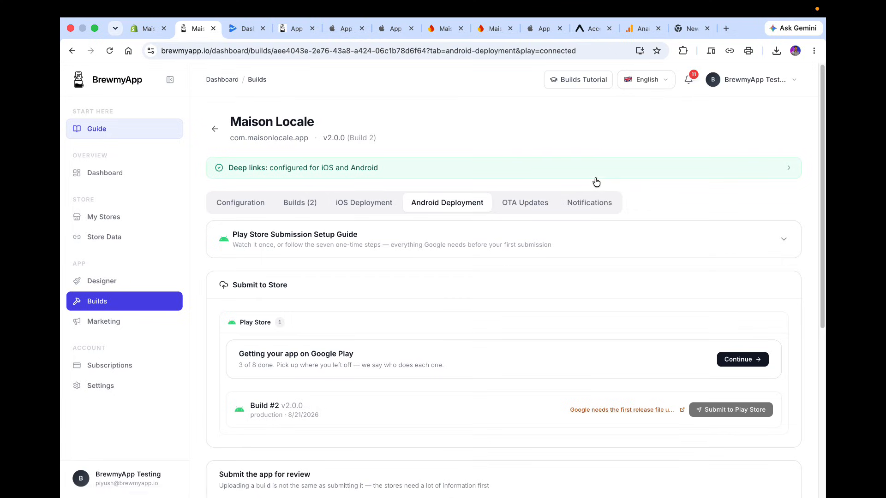
click(298, 202)
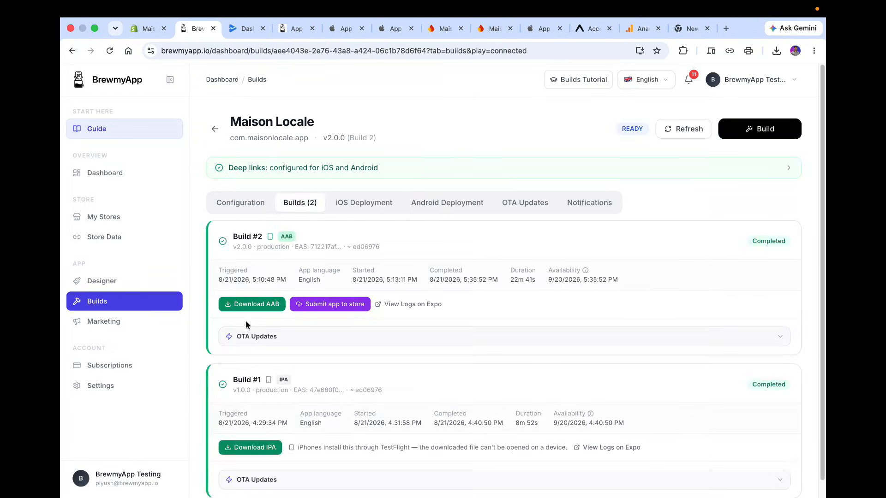
click(242, 308)
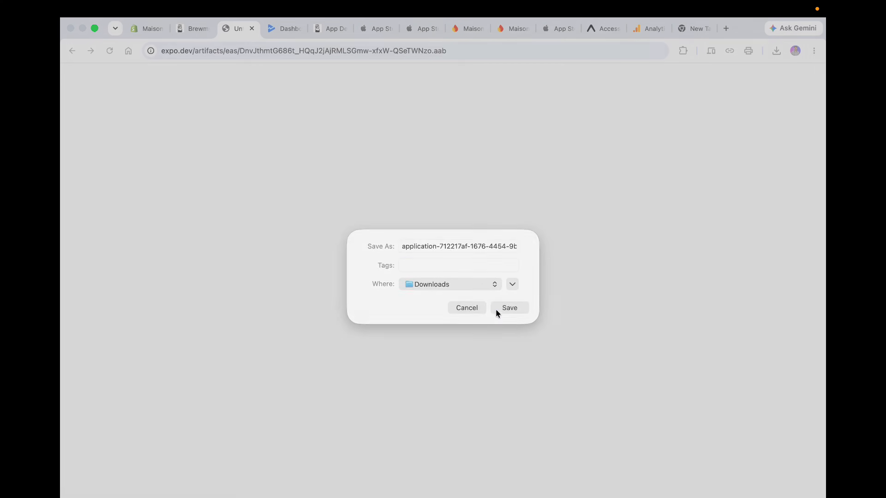
click(496, 310)
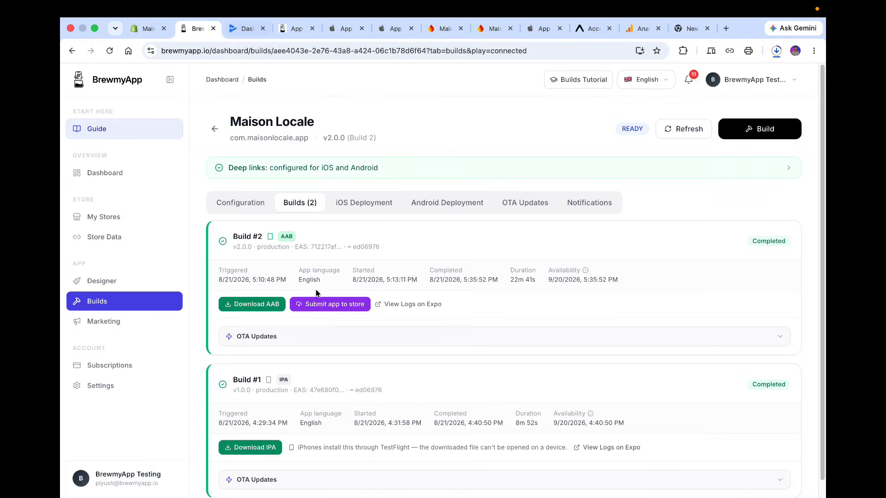
Reopen the setup wizard and open Play Console under the developer account.
click(428, 204)
click(738, 359)
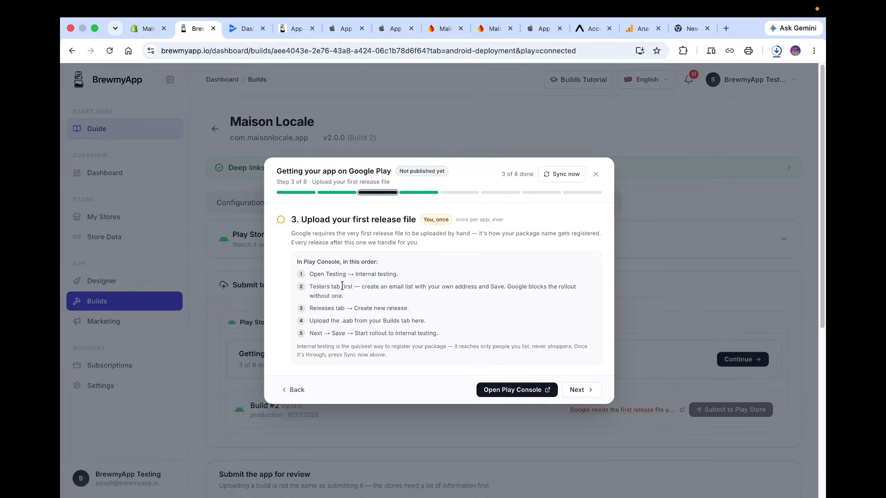
click(498, 396)
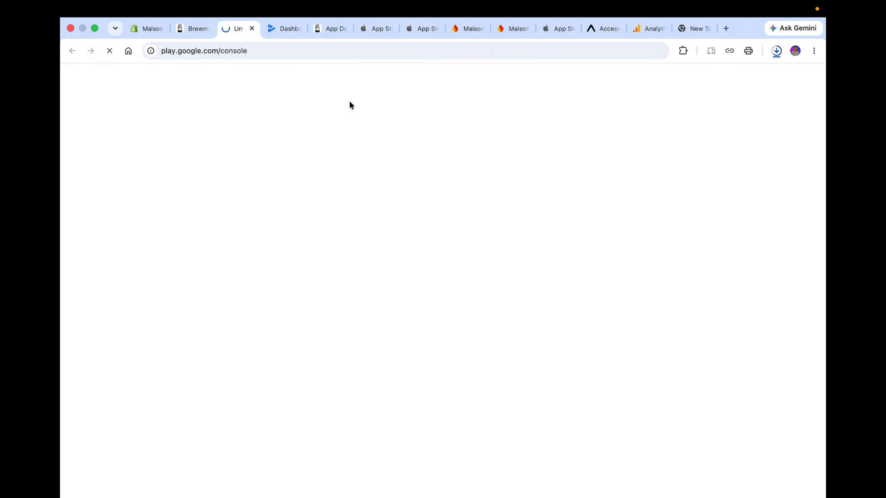
click(298, 29)
click(238, 29)
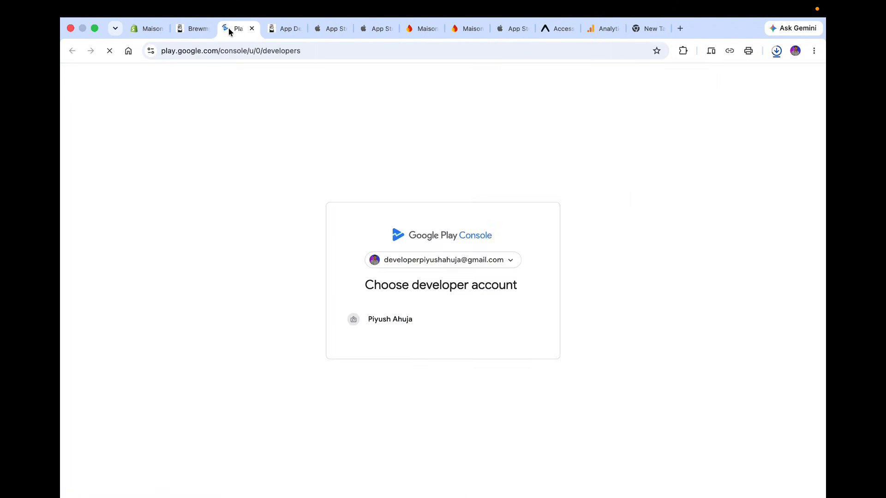
click(388, 329)
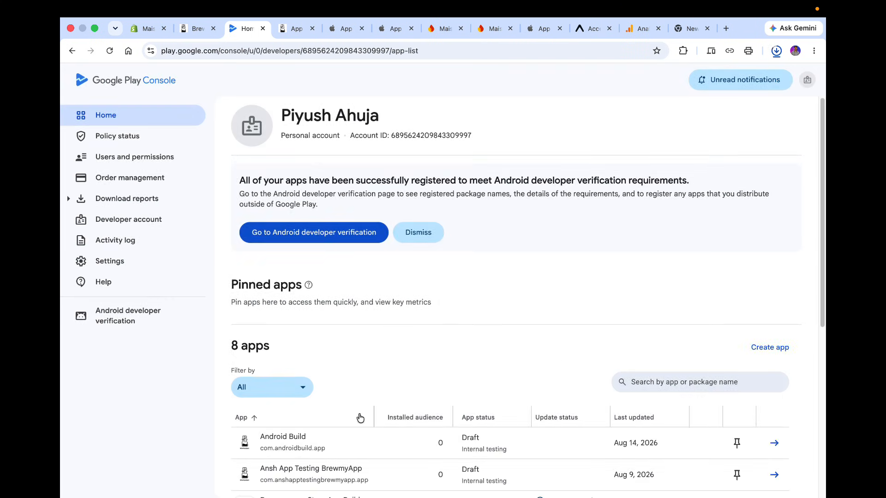
Open the Maison Locale app and go to its Internal testing page.
scroll(360, 418, down, 6)
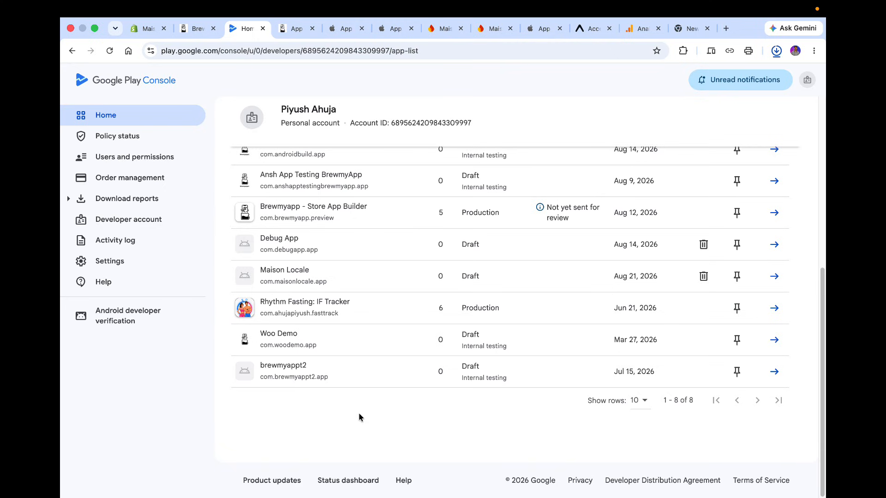
click(347, 281)
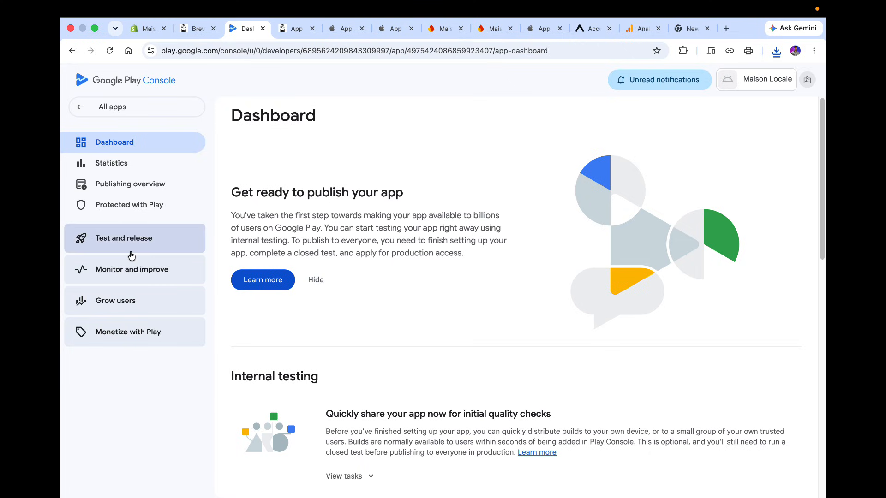
click(99, 245)
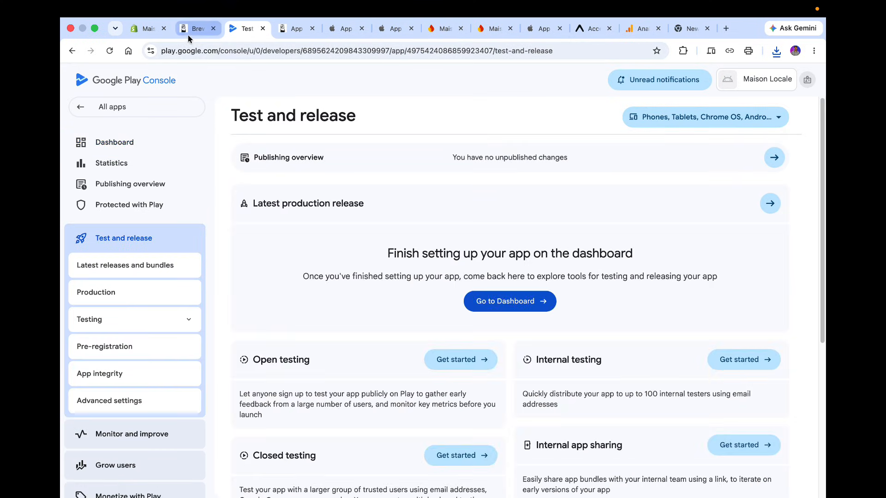
click(110, 326)
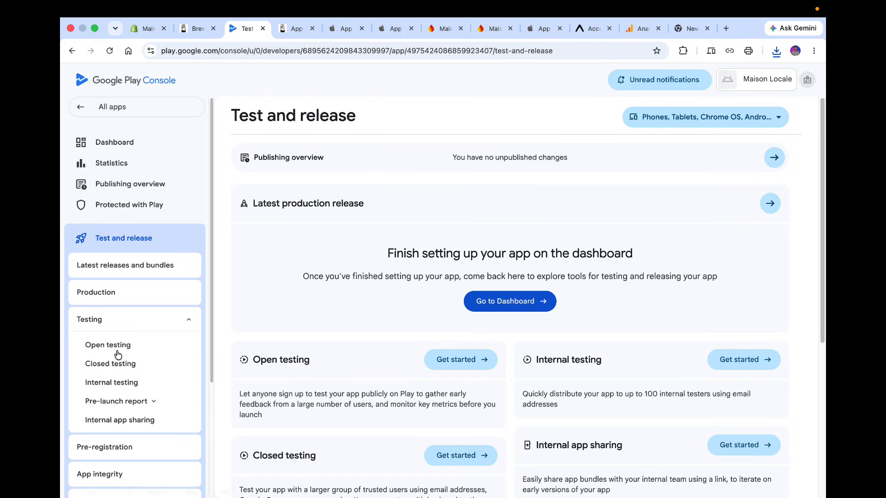
click(132, 384)
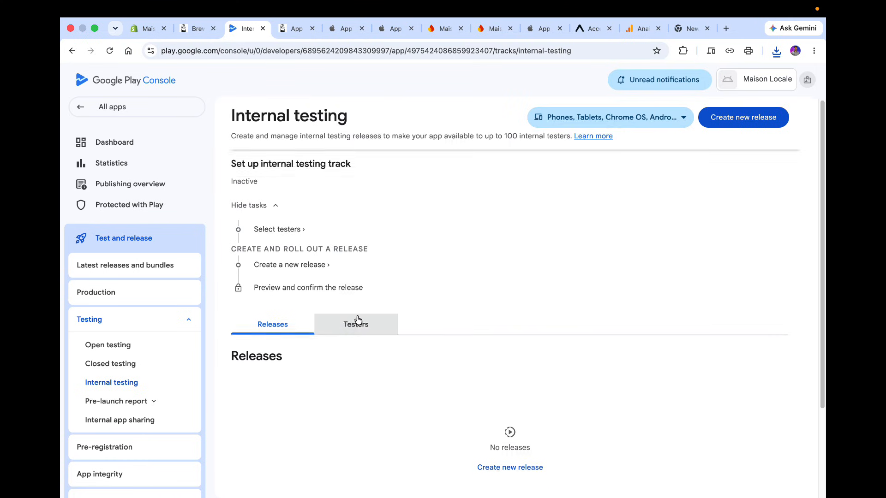
Create a new internal testing release and upload the downloaded application AAB from Downloads.
scroll(356, 316, down, 1)
click(189, 31)
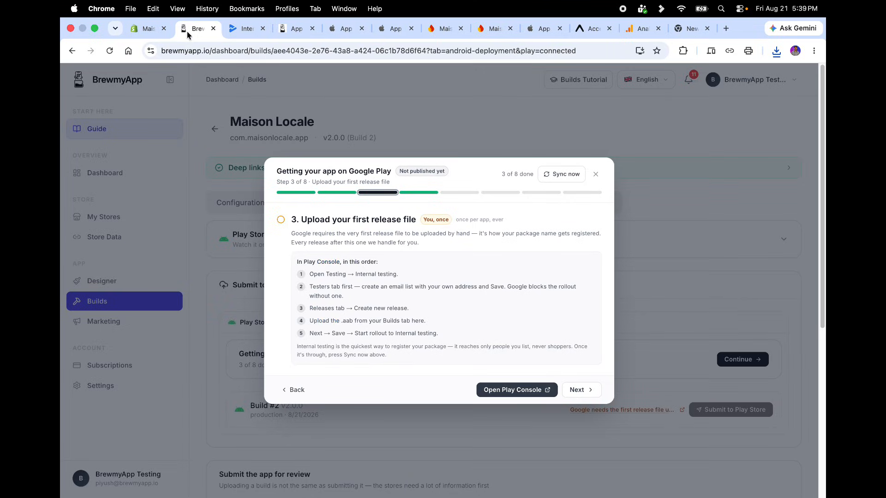
click(238, 28)
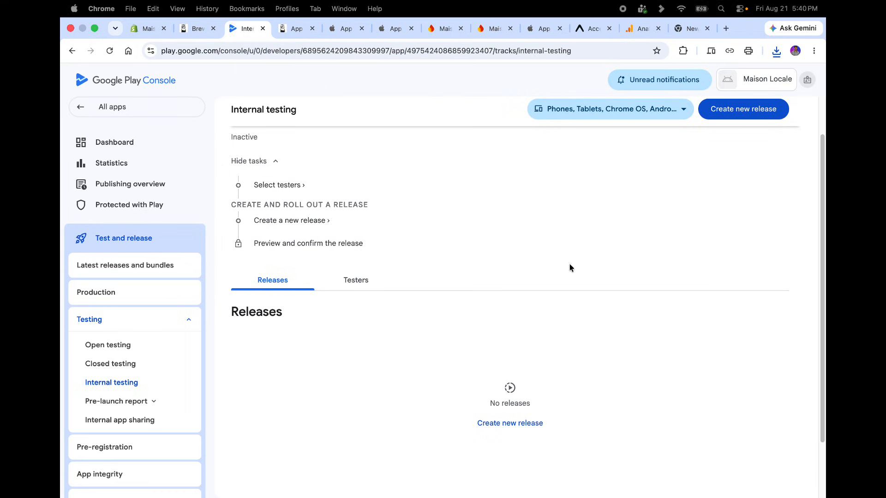
click(745, 119)
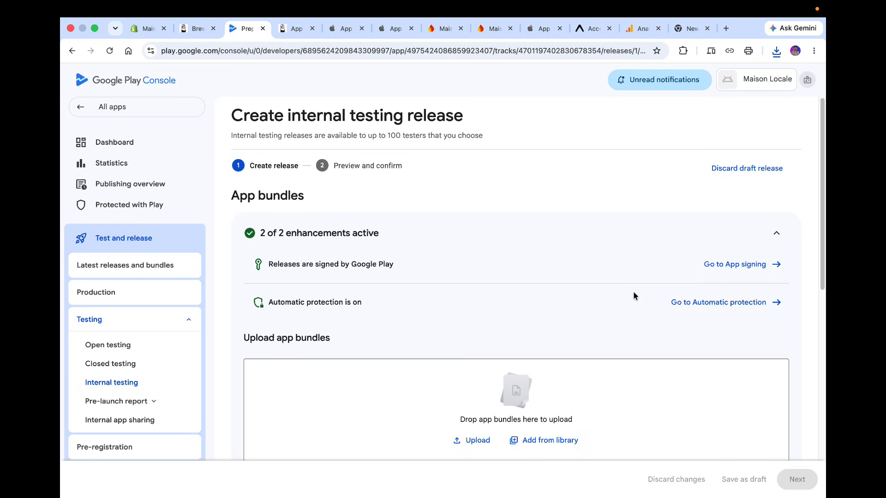
scroll(633, 297, down, 3)
click(476, 328)
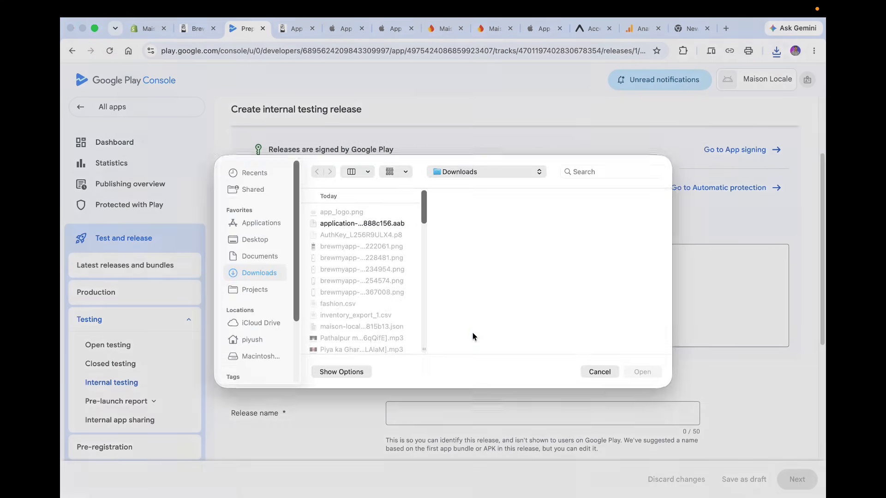
double_click(362, 224)
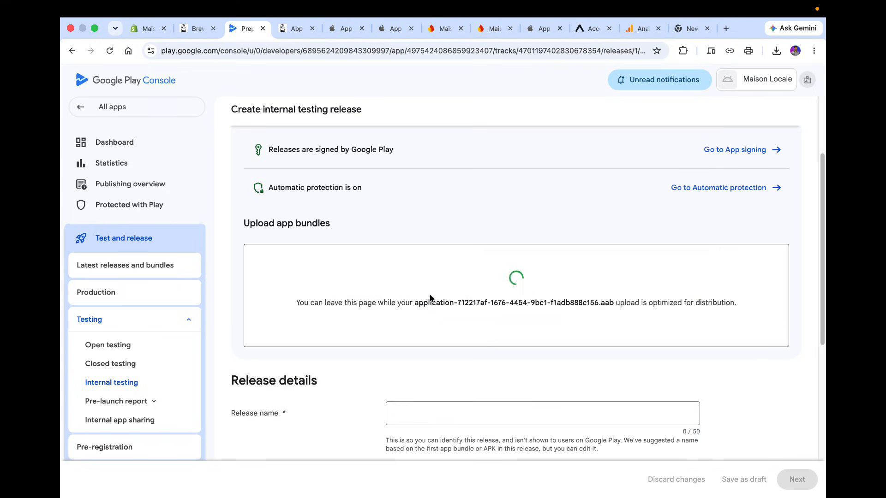
Replace the en-US release notes placeholder with V2.0.0.
scroll(429, 297, down, 3)
scroll(310, 273, up, 2)
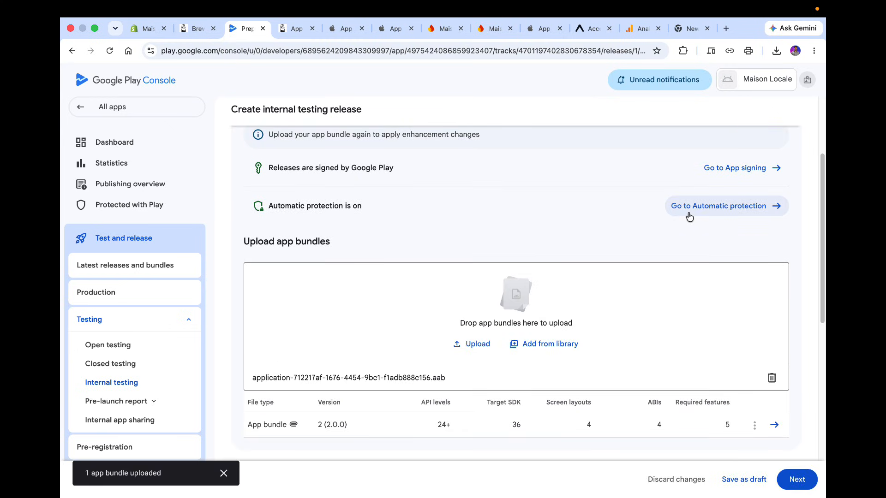
scroll(689, 216, down, 10)
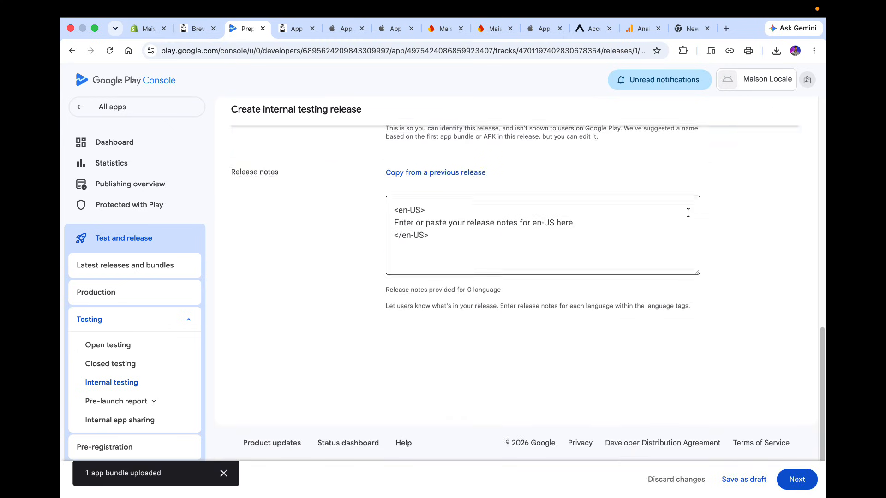
drag(486, 297, 345, 225)
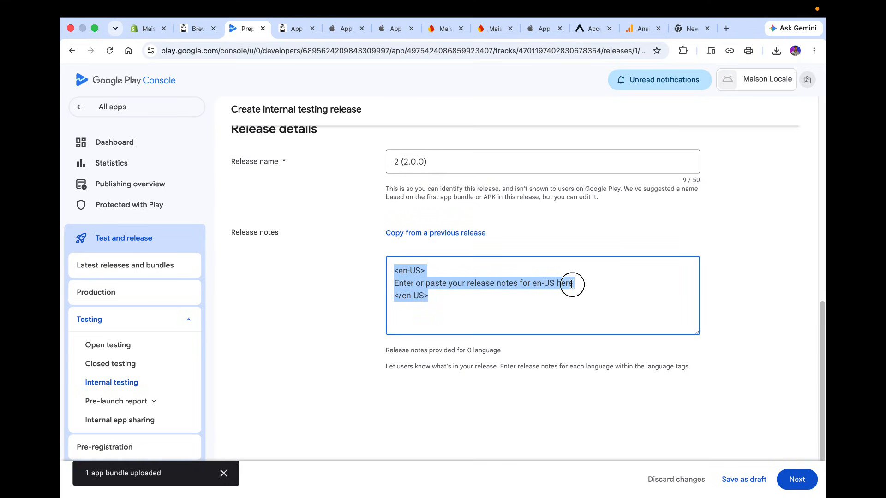
drag(573, 284, 335, 286)
text(V1)
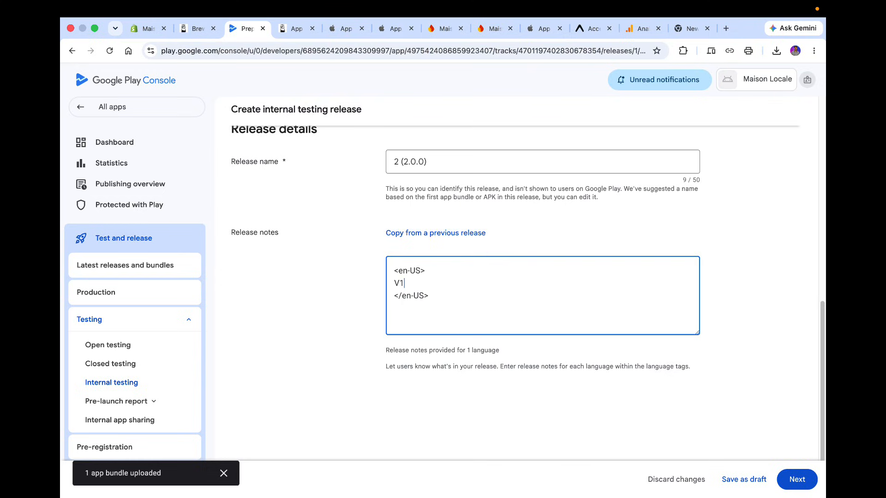
key(BackSpace)
text(2..)
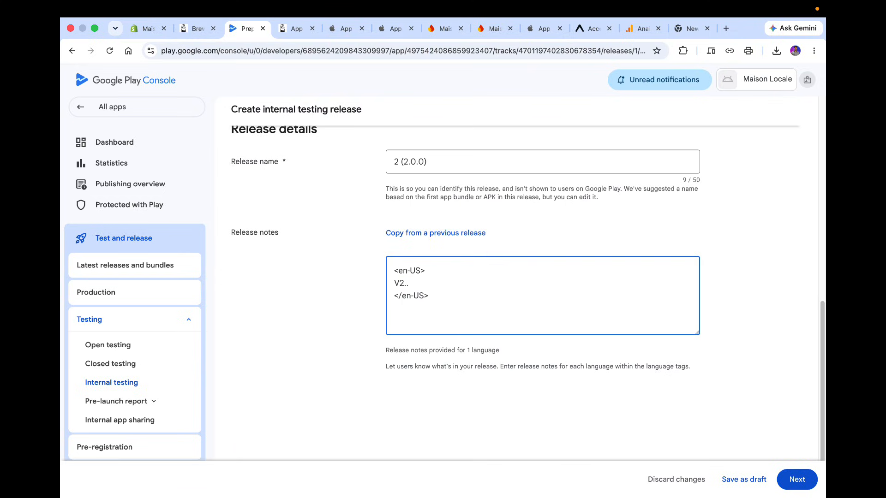
Review the release, then save and publish it to internal testing.
click(802, 475)
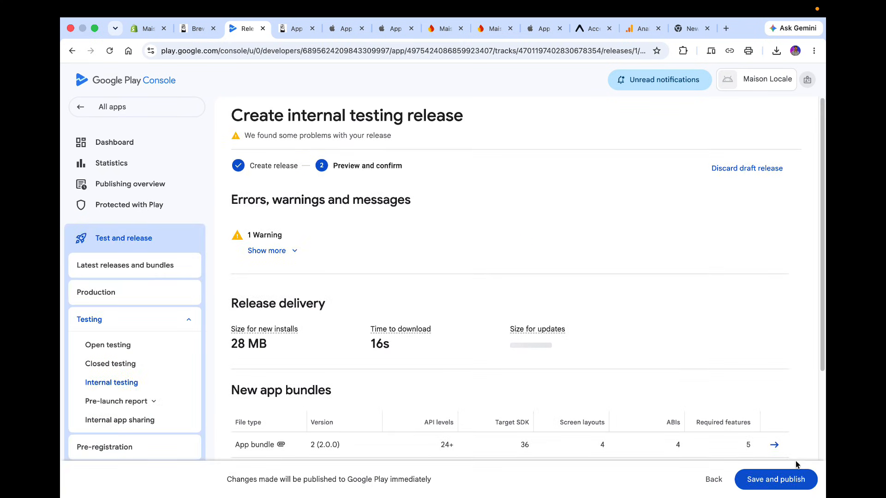
click(794, 479)
click(515, 309)
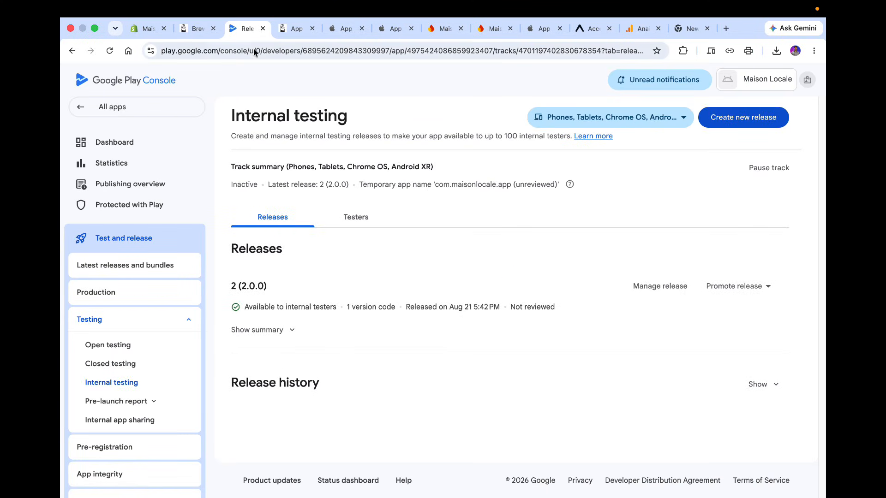
Advance the setup wizard to the store listing step and open Play Console from it.
click(193, 29)
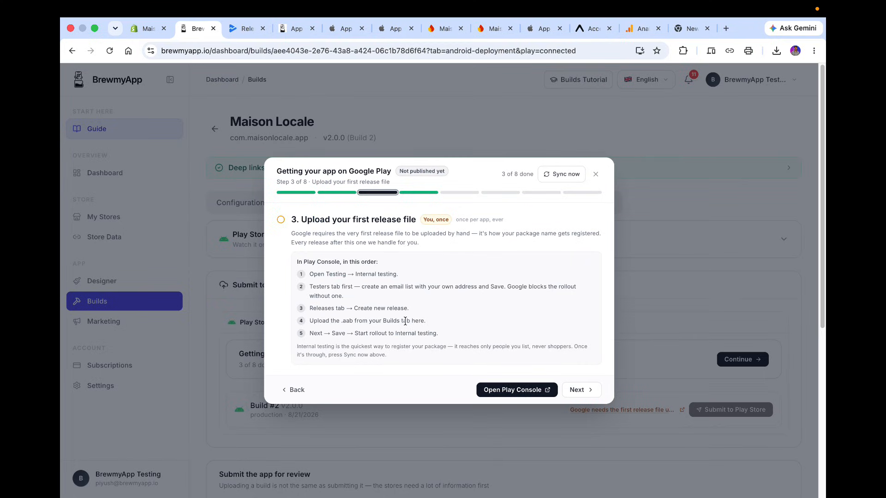
click(580, 393)
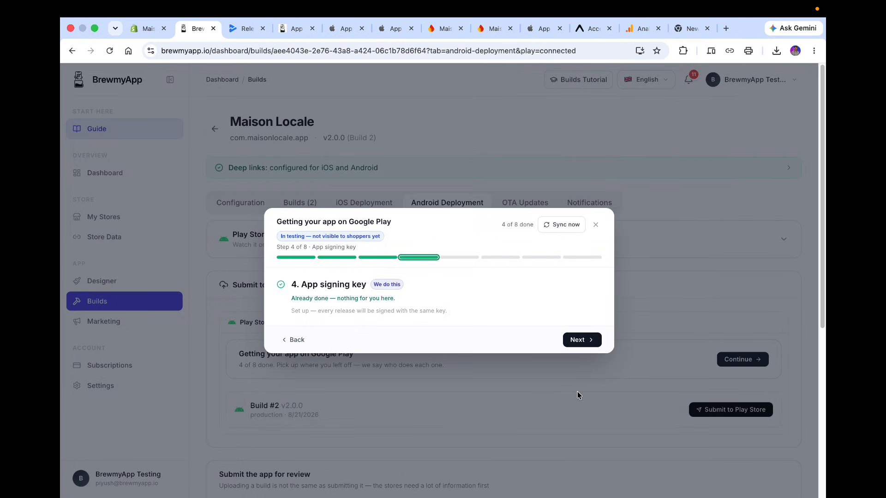
click(574, 340)
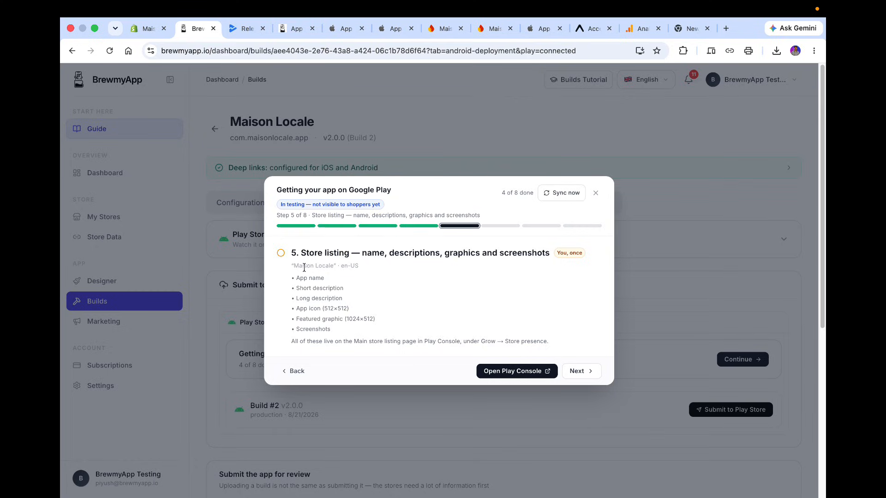
click(504, 370)
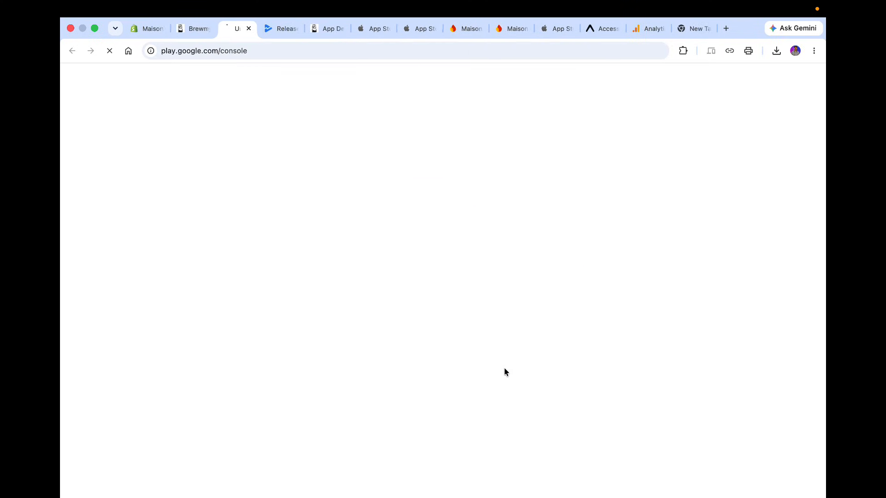
click(292, 30)
click(298, 29)
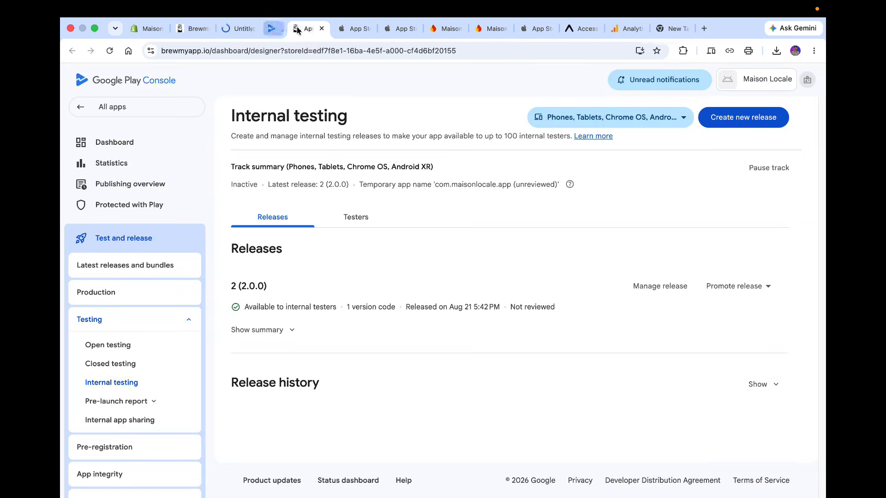
Choose the developer account in Play Console and open the Maison Locale app's dashboard.
click(237, 29)
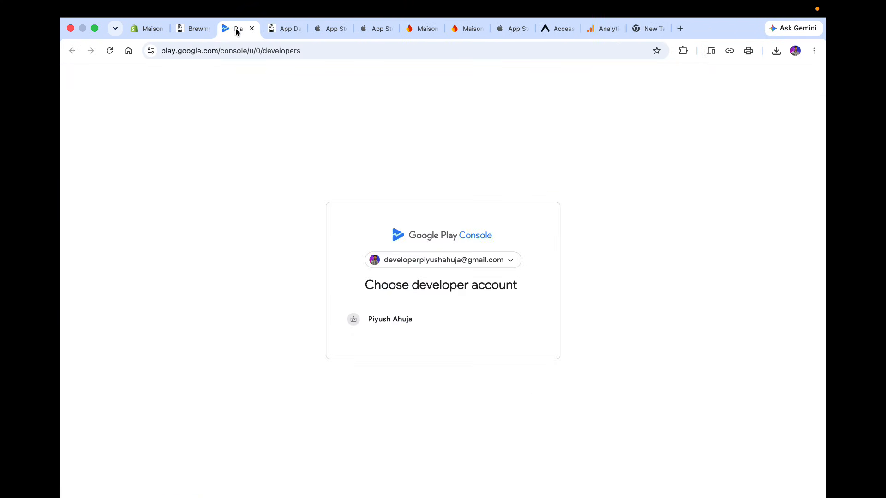
click(375, 321)
click(197, 28)
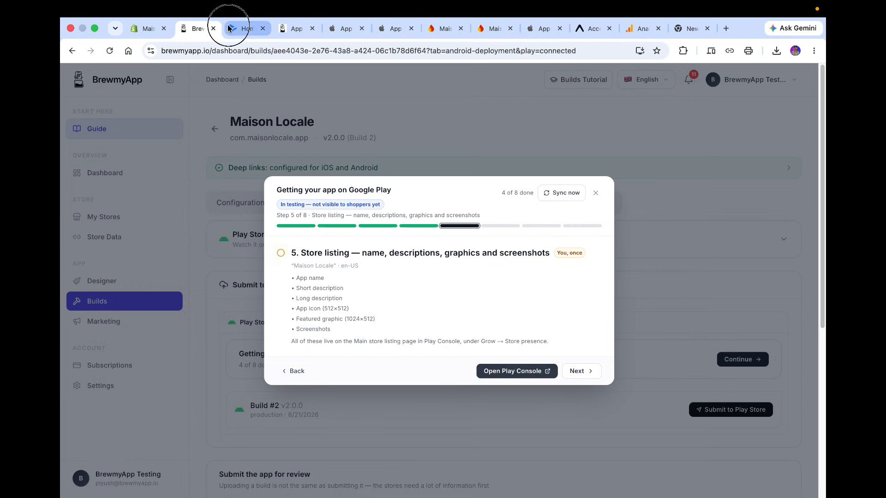
click(246, 28)
scroll(391, 466, down, 7)
click(351, 279)
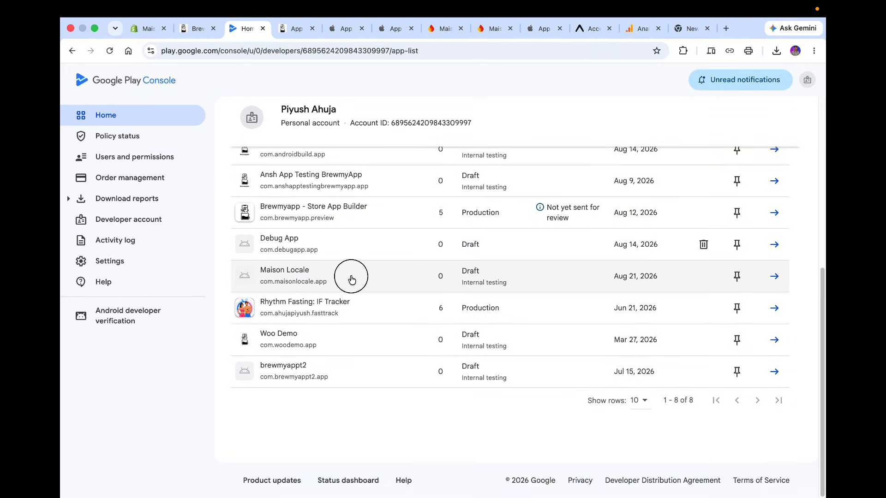
click(184, 28)
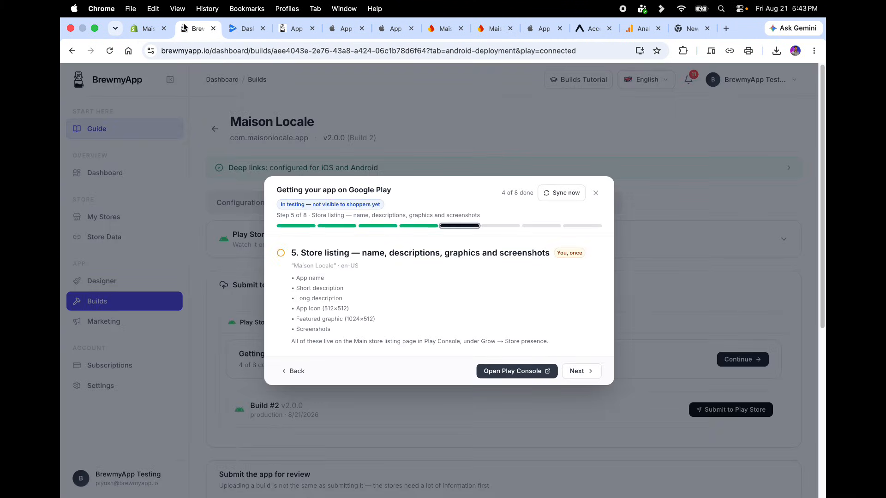
click(230, 32)
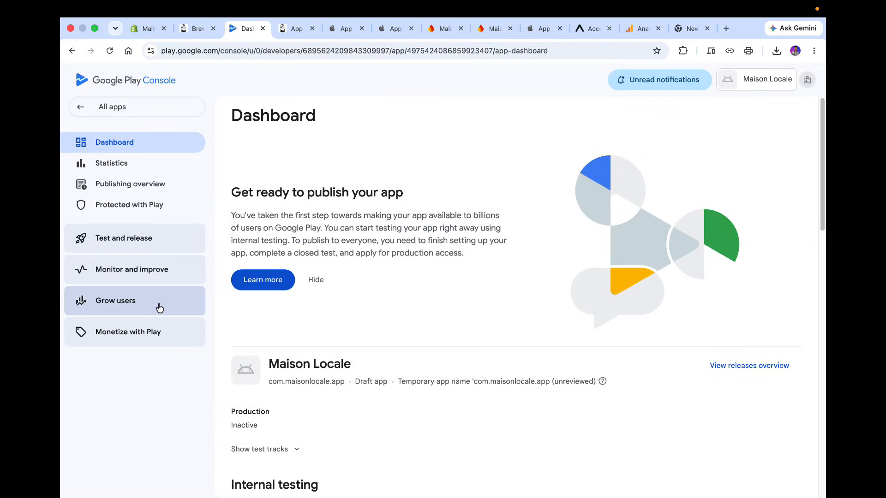
Go to the store presence settings under Grow users and create the default store listing.
click(128, 307)
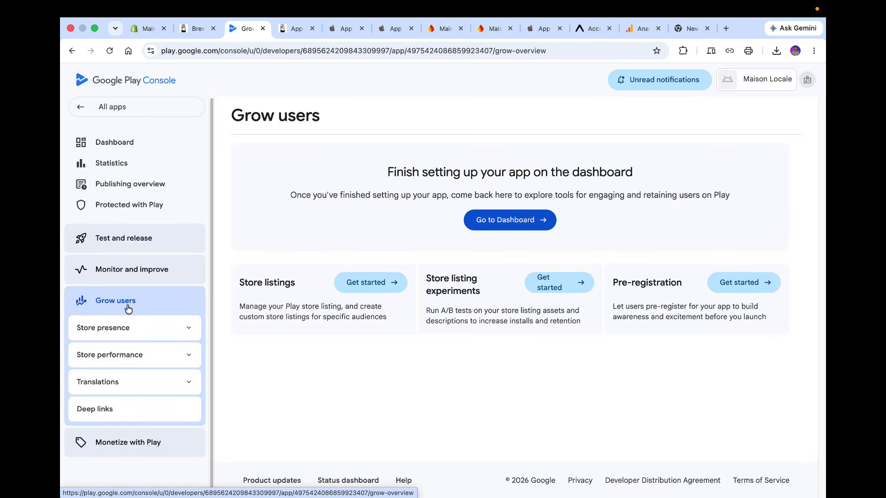
click(131, 326)
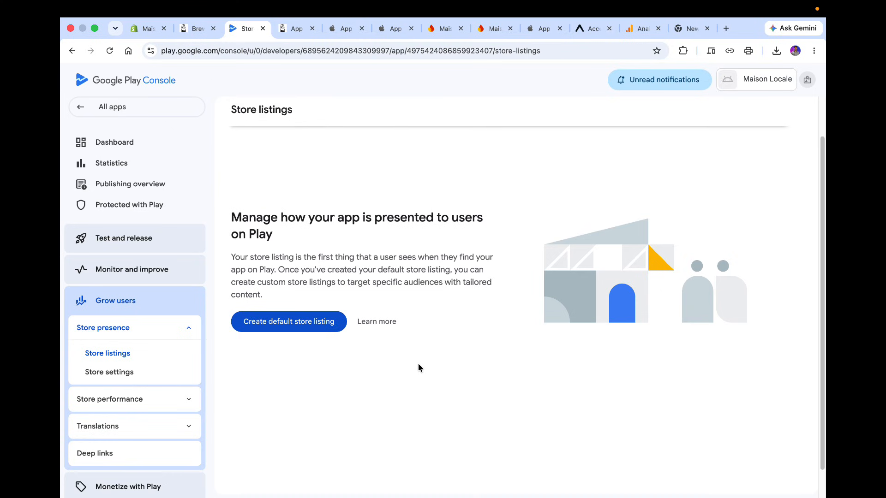
click(273, 327)
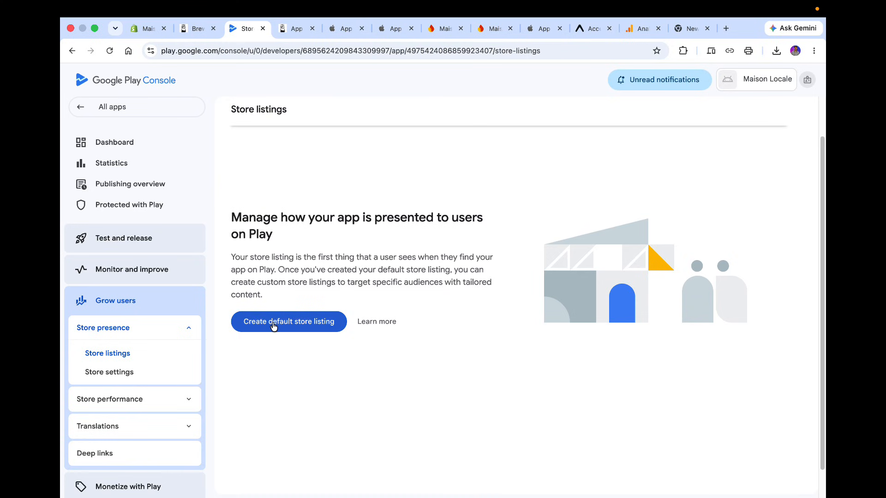
Enter the short description "Its a test Shopping Store", correcting the misspelled word to Shopping.
scroll(273, 327, down, 3)
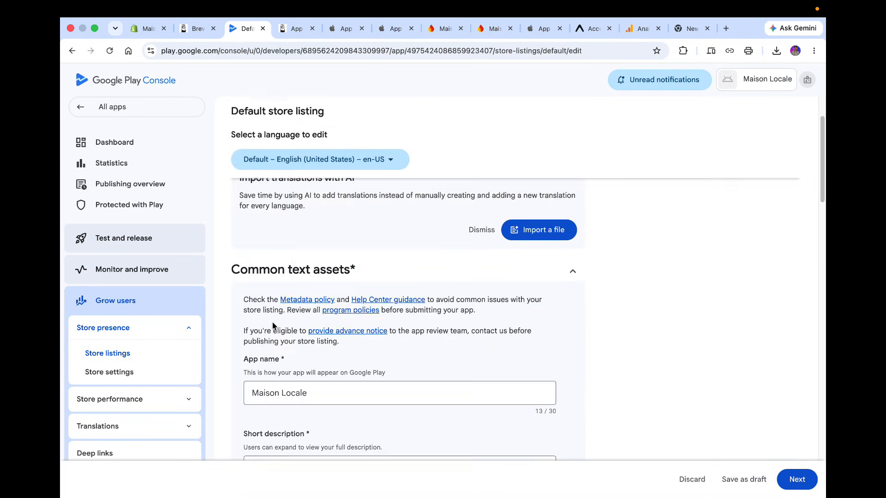
scroll(272, 324, up, 2)
scroll(272, 323, down, 3)
scroll(272, 323, up, 1)
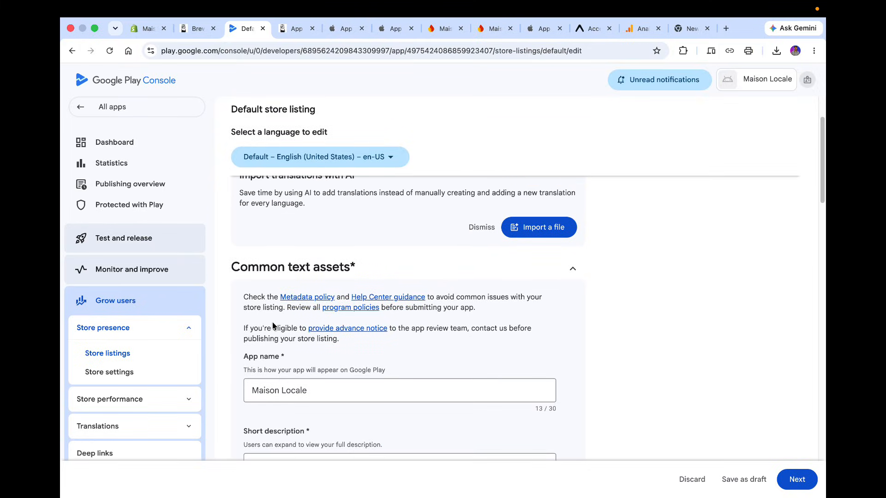
scroll(272, 325, down, 3)
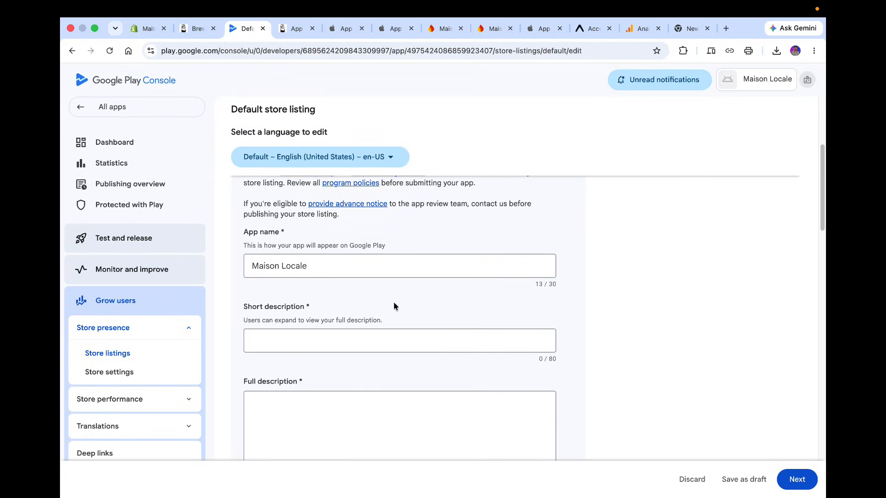
scroll(358, 347, down, 1)
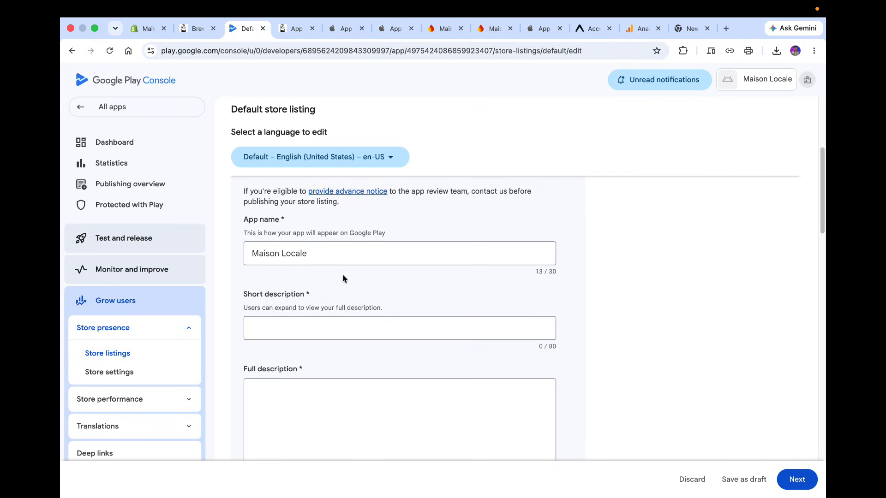
click(328, 324)
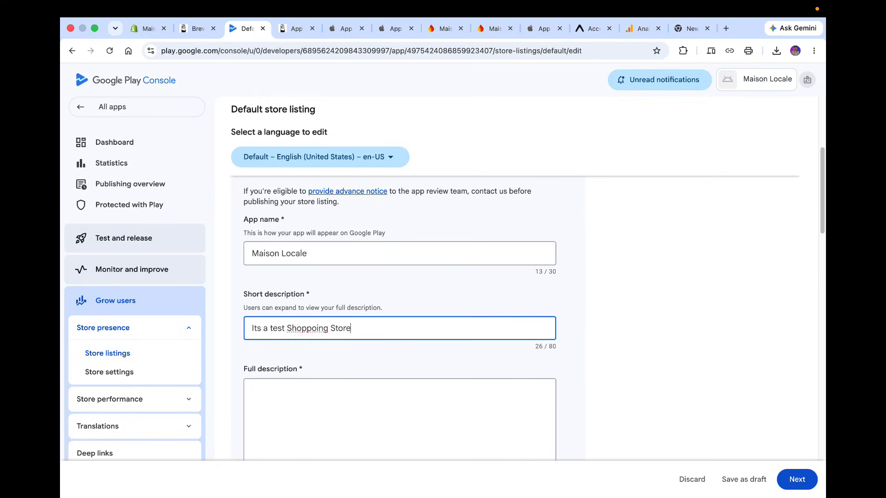
right_click(325, 327)
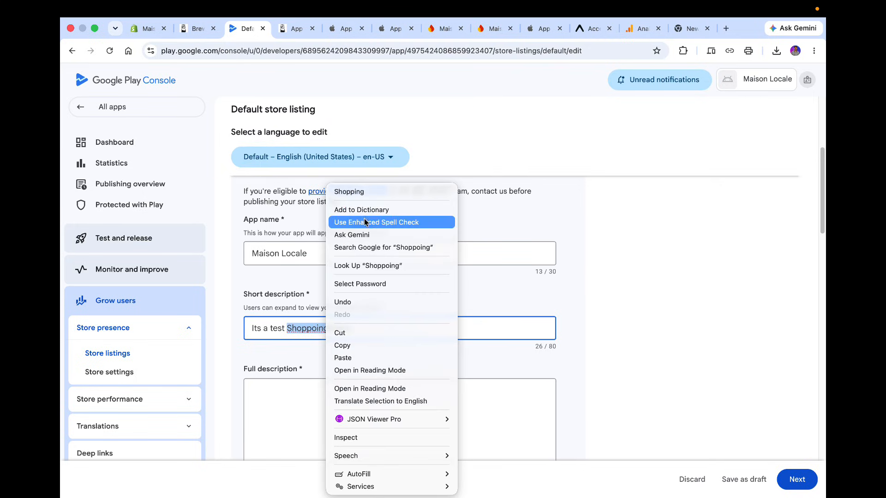
click(350, 191)
Copy the short description text and paste it into the full description field.
key(super+a)
key(super+c)
click(395, 418)
key(super+v)
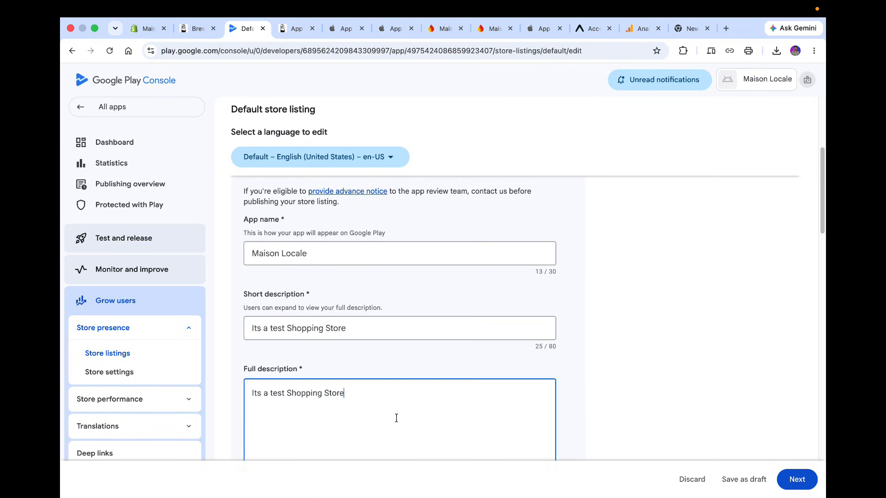
Upload the app logo image from Downloads as the app icon and advance the listing form.
scroll(397, 418, down, 5)
scroll(397, 417, down, 3)
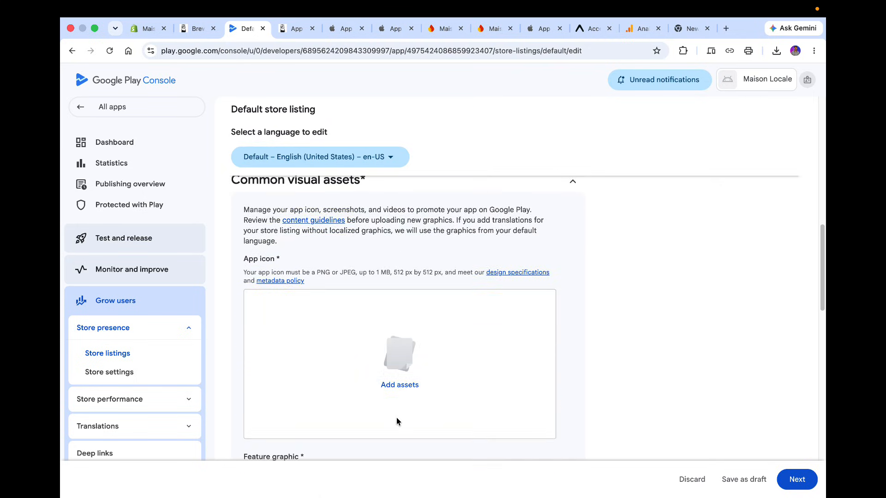
scroll(397, 417, up, 7)
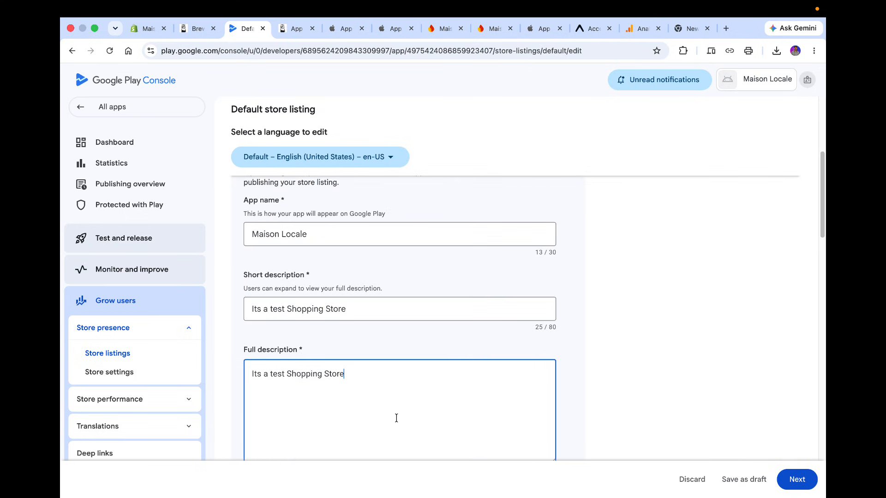
scroll(396, 418, down, 8)
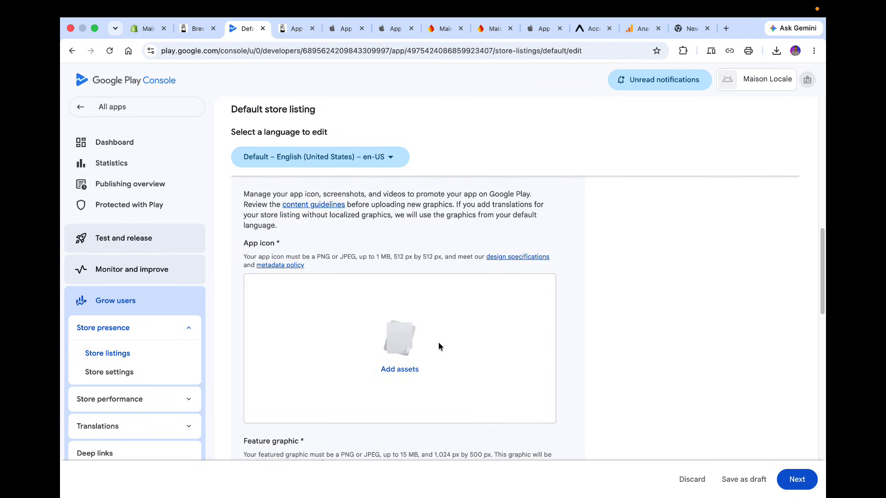
click(400, 370)
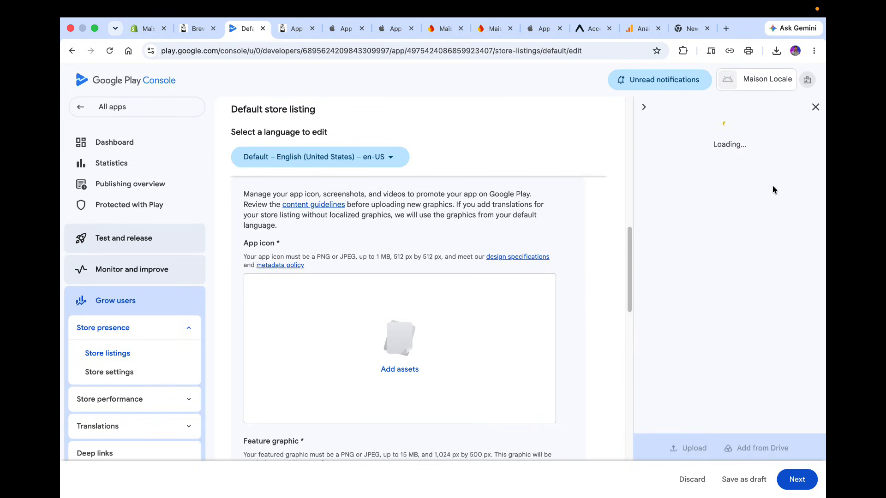
click(700, 445)
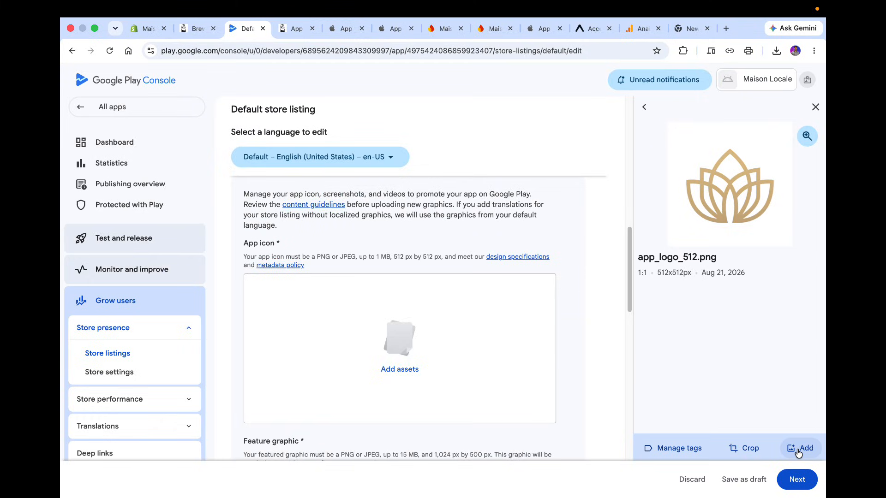
click(798, 452)
click(797, 482)
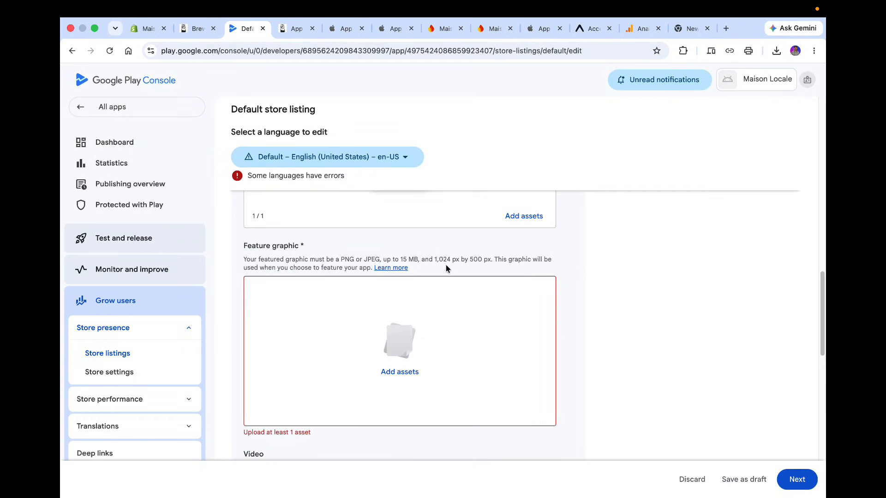
Add the 1024x500.png image as the feature graphic and continue to the review step.
double_click(438, 260)
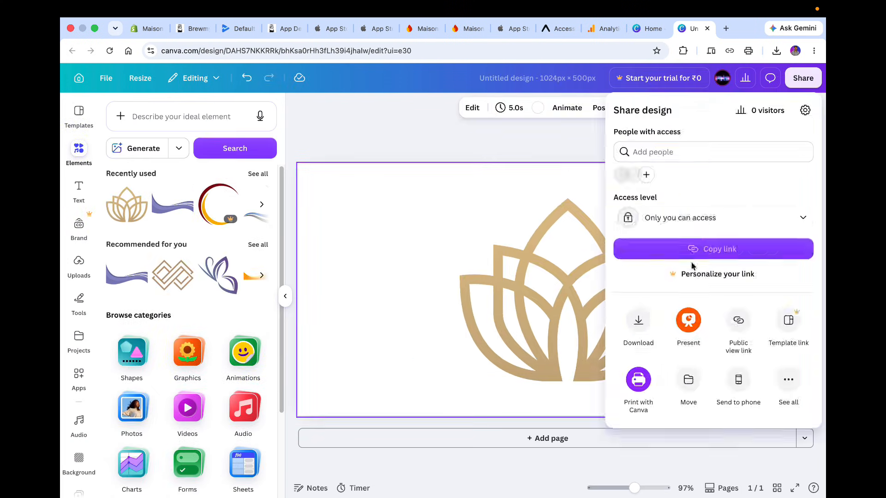
click(244, 28)
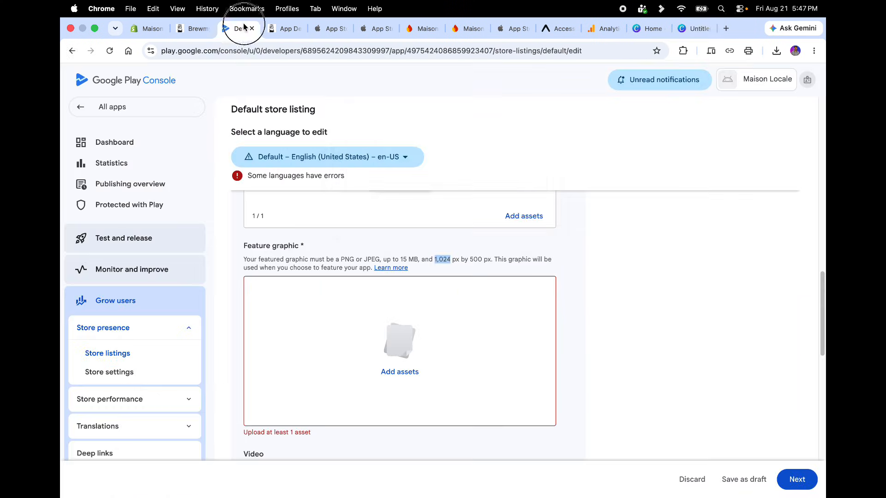
click(510, 199)
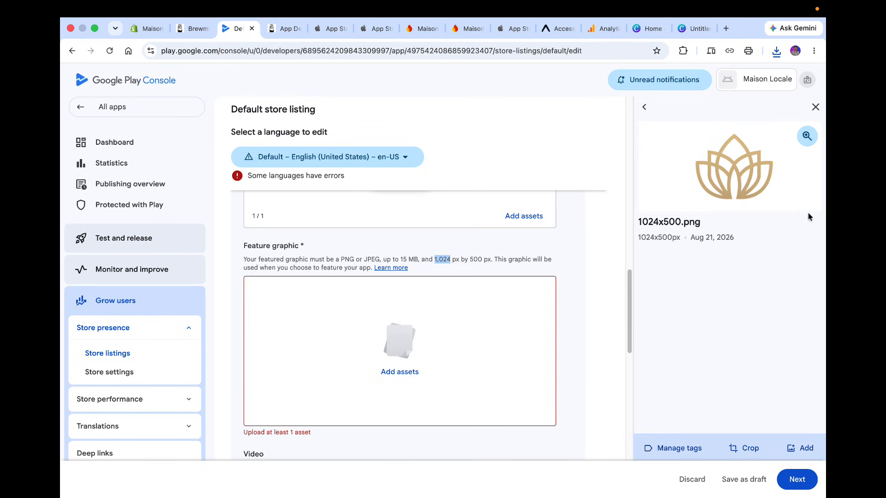
click(797, 480)
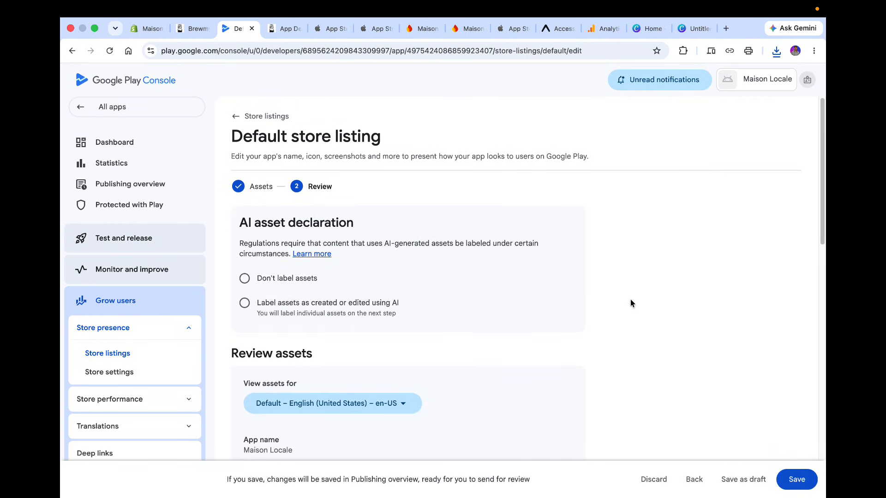
Choose not to label AI assets, review the listed assets, and try to save the store listing.
click(286, 281)
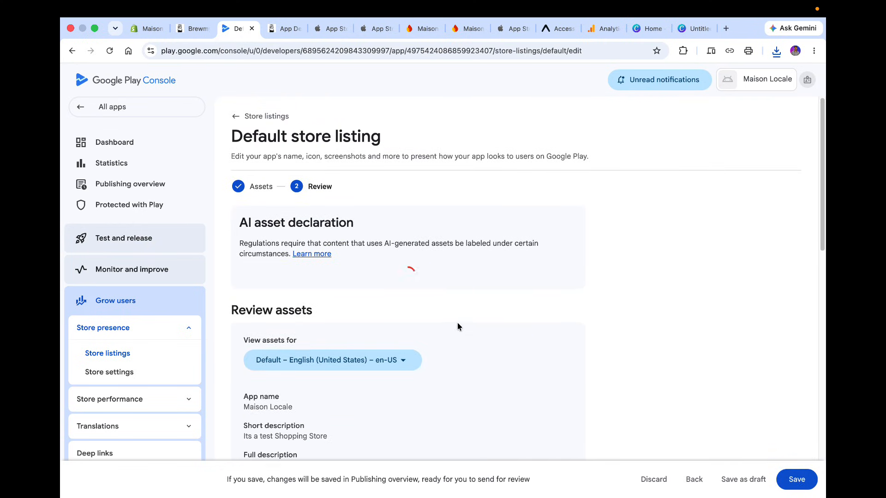
scroll(457, 325, down, 1)
scroll(458, 324, down, 10)
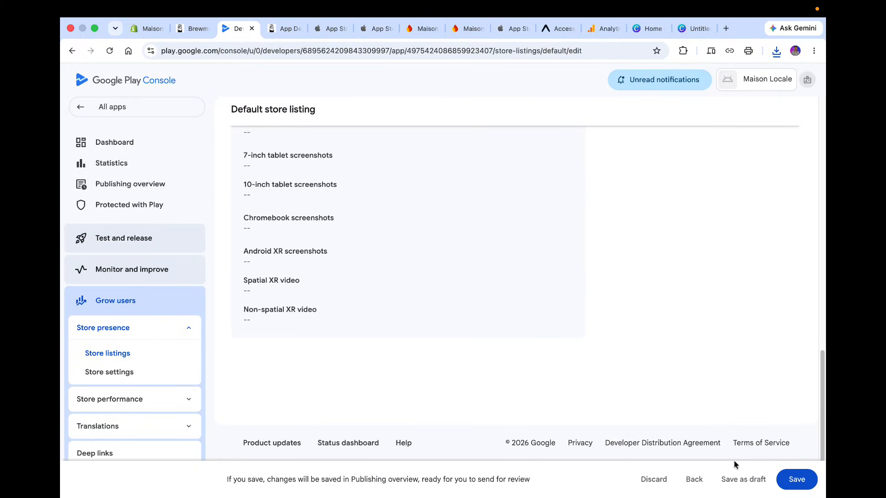
scroll(751, 410, up, 4)
scroll(751, 411, up, 3)
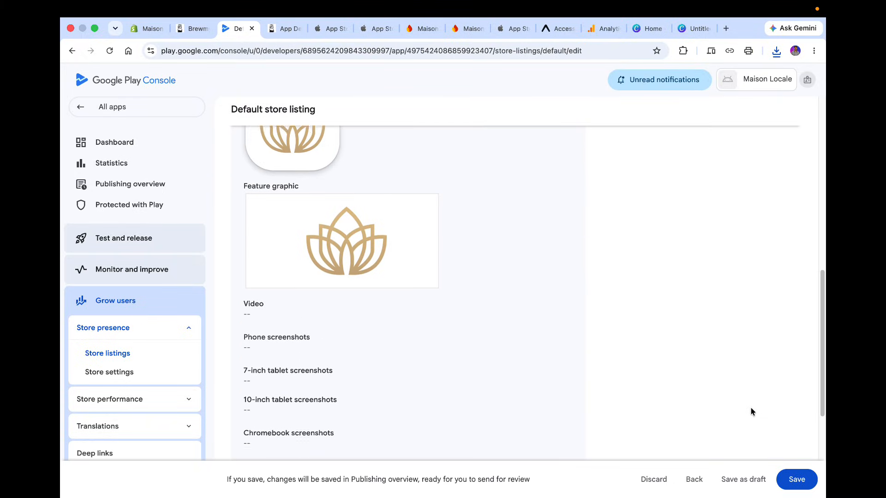
click(796, 480)
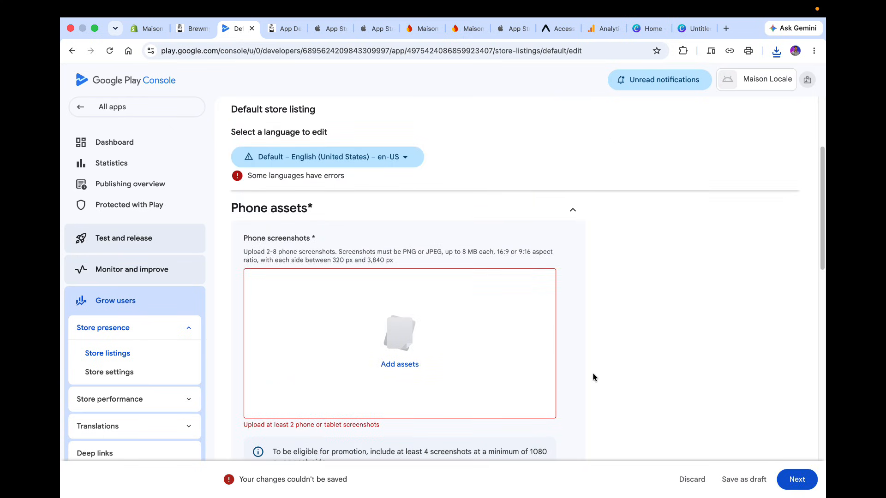
Upload the five brewmyapp preview screenshots from Downloads into the asset library for phone screenshots.
click(391, 353)
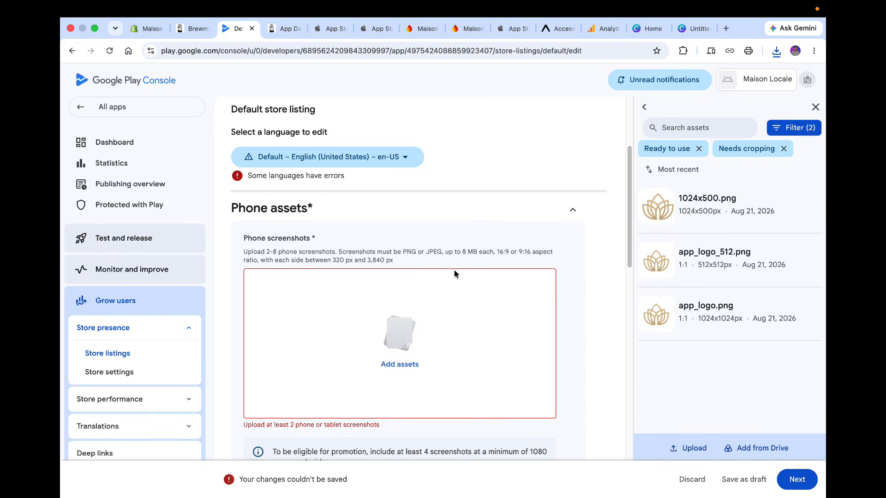
click(688, 448)
click(361, 279)
shift+click(393, 324)
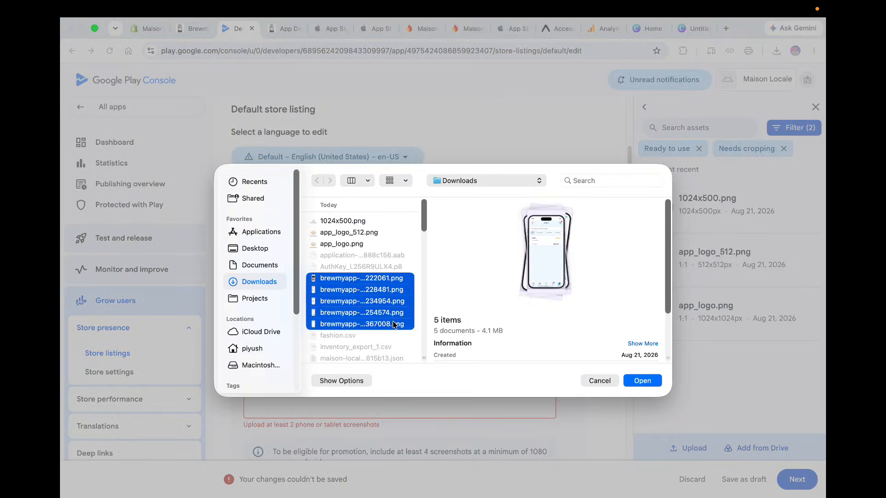
key(Return)
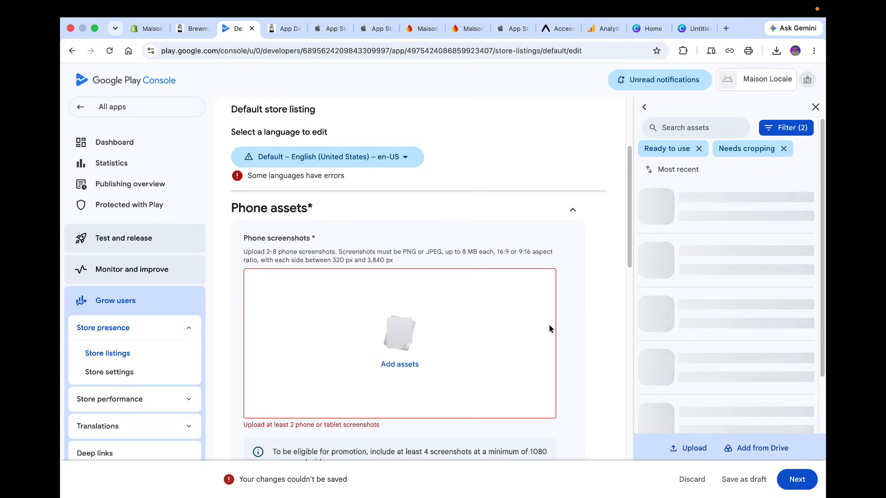
Add four brewmyapp preview screenshots to the phone screenshots and save the store listing.
scroll(549, 329, down, 3)
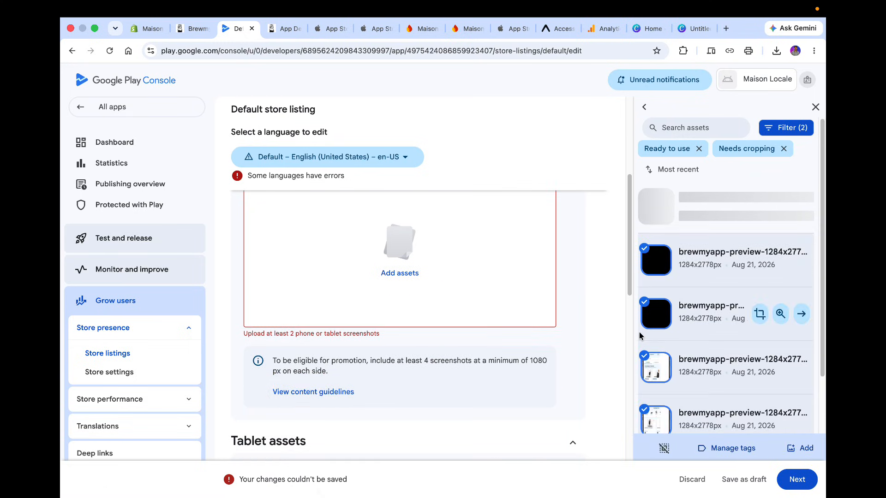
click(802, 260)
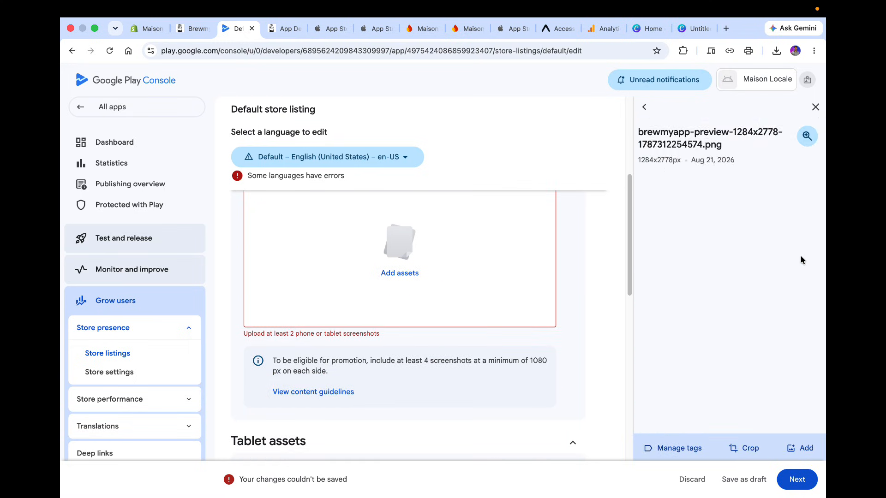
click(799, 446)
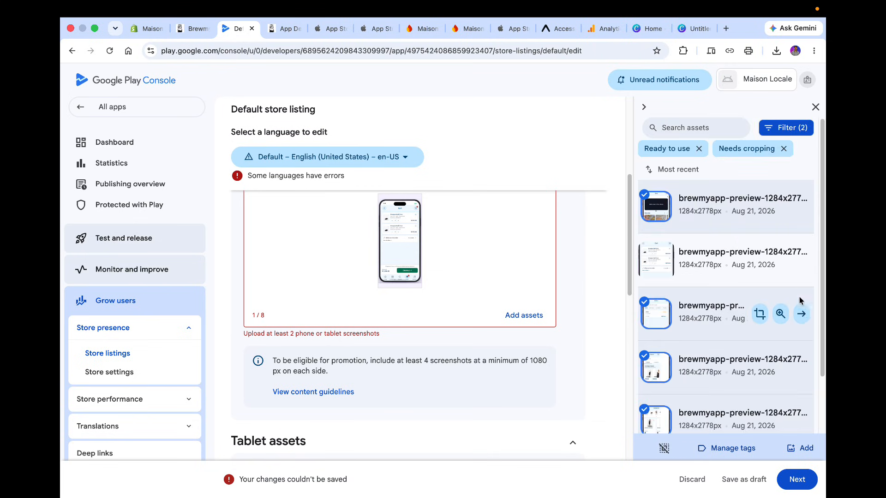
click(802, 205)
click(798, 448)
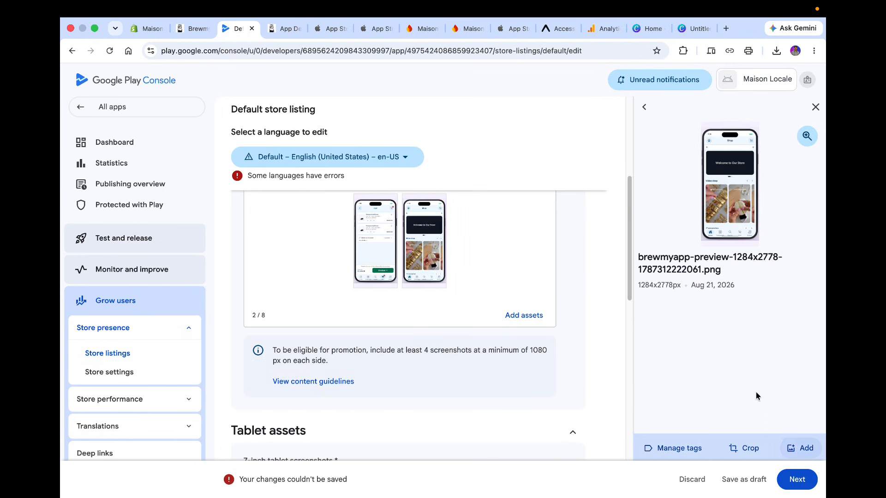
click(641, 115)
click(799, 316)
click(799, 448)
click(810, 372)
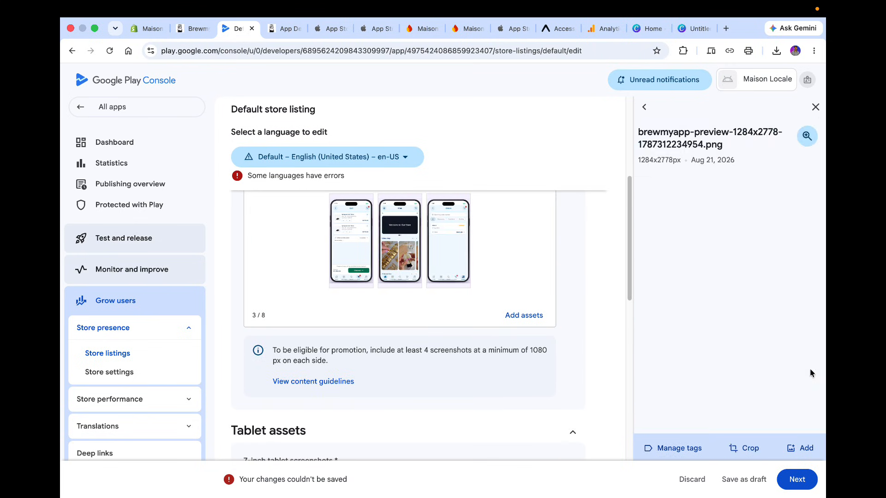
click(802, 448)
click(792, 428)
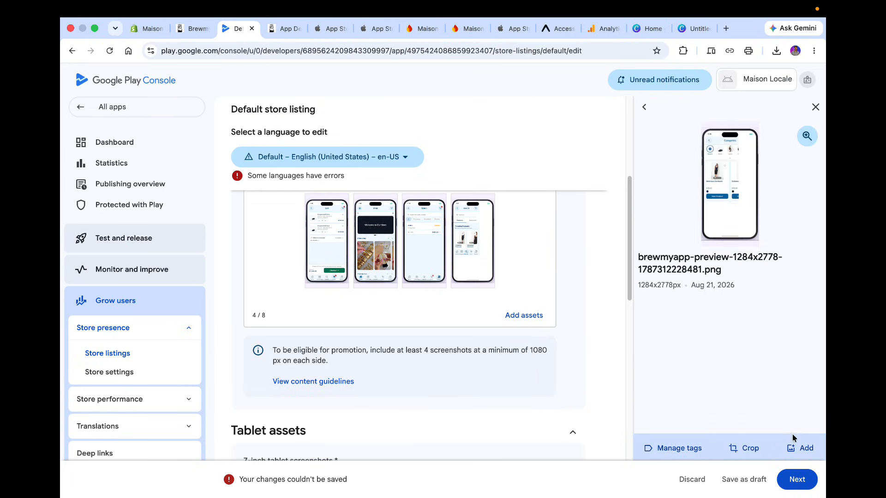
click(794, 479)
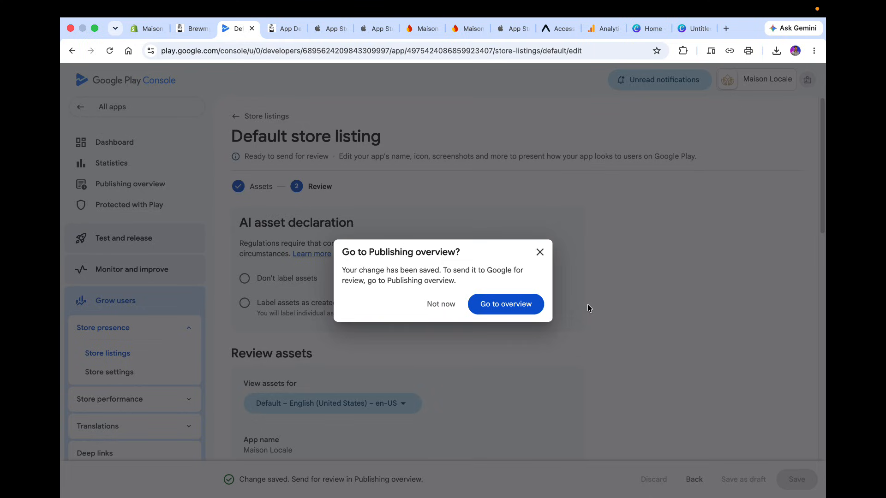
Open the Publishing overview, then go to the dashboard and review its remaining setup and testing tasks.
click(510, 300)
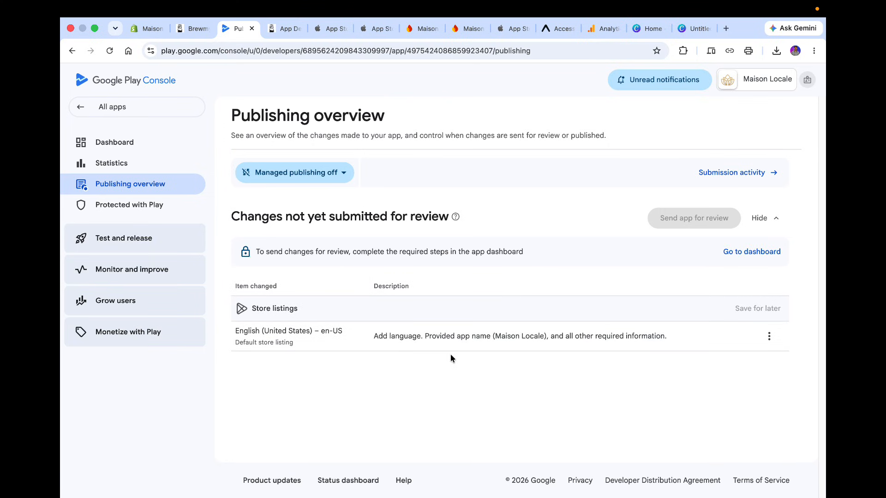
click(142, 152)
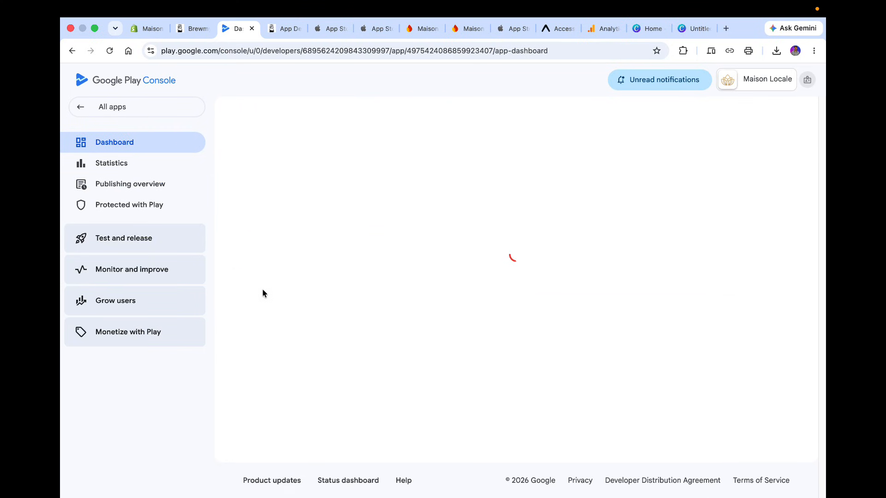
scroll(262, 288, down, 4)
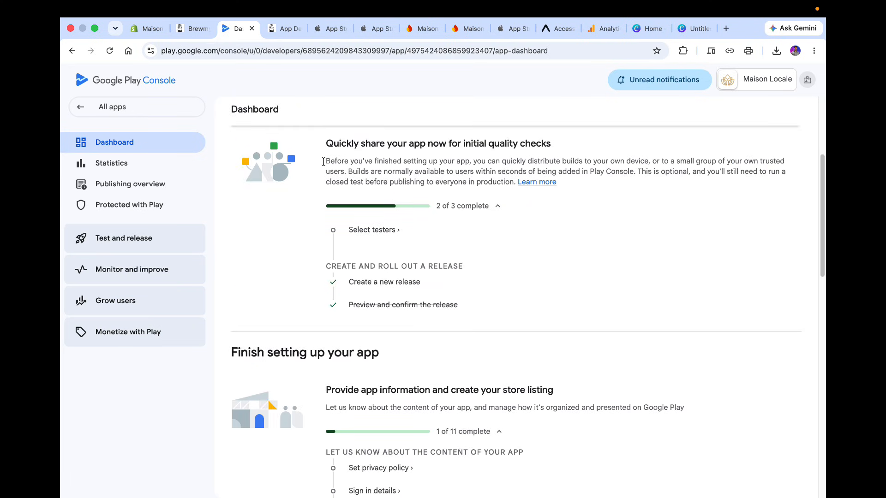
scroll(484, 417, down, 3)
scroll(484, 422, down, 10)
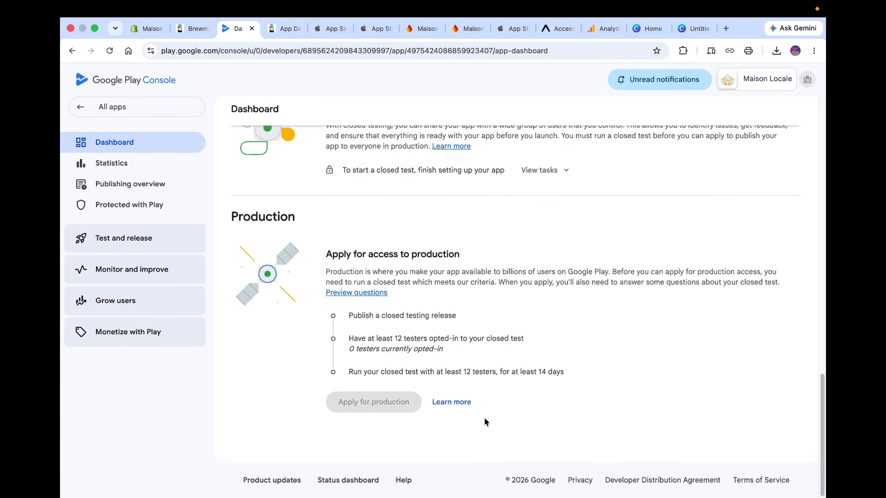
scroll(482, 353, up, 15)
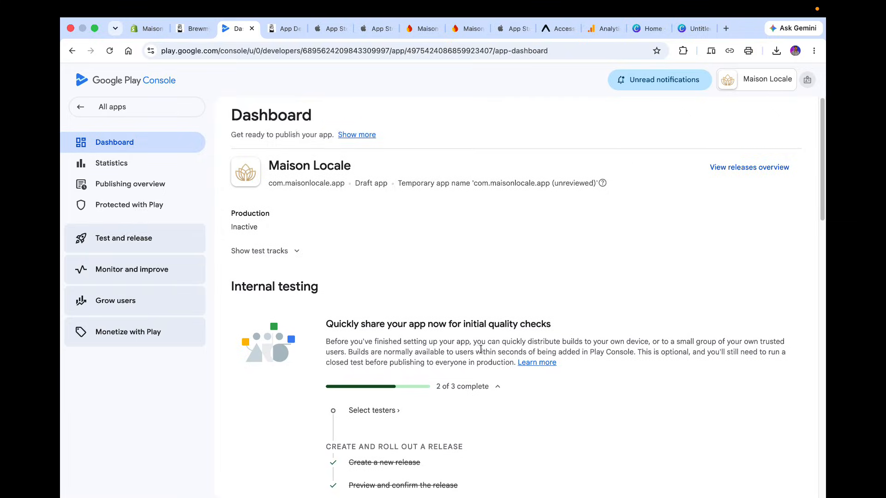
scroll(481, 353, down, 5)
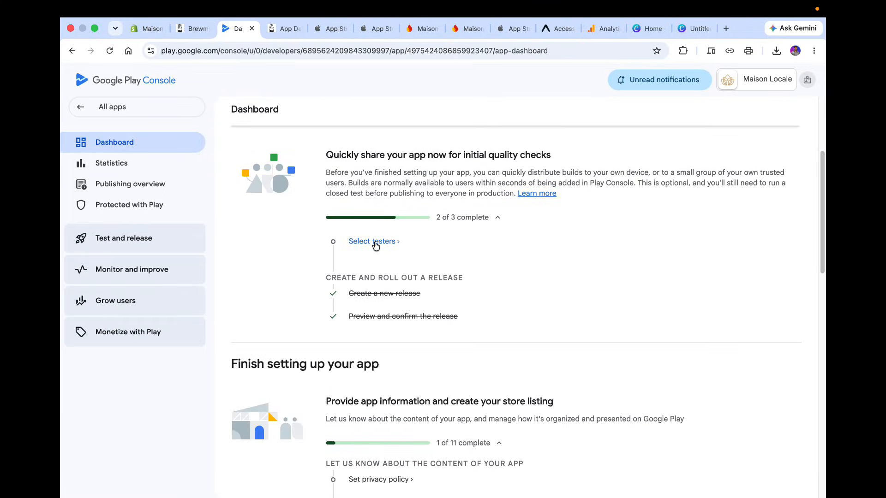
Open the internal testing testers list from the dashboard, then go back to the dashboard.
click(374, 242)
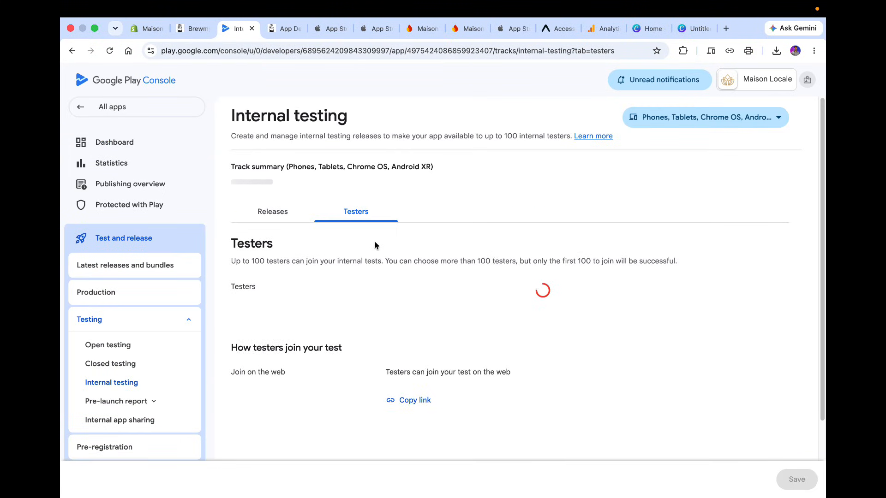
scroll(370, 272, up, 3)
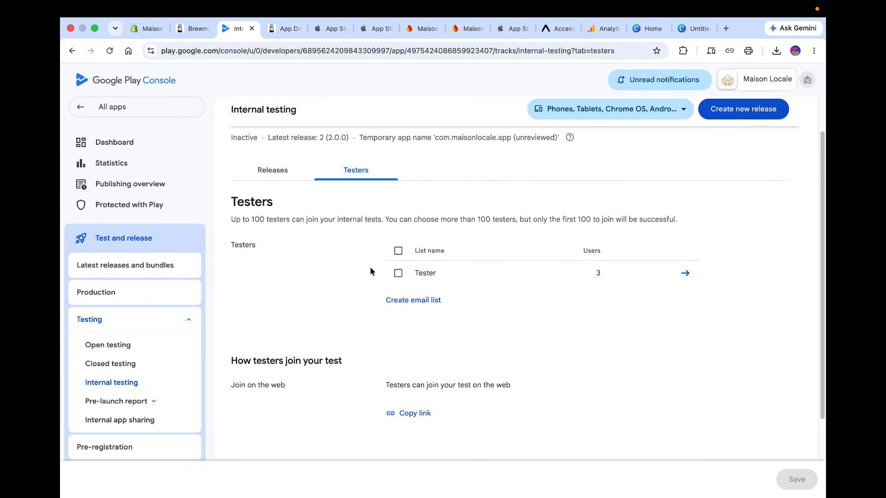
scroll(370, 271, up, 2)
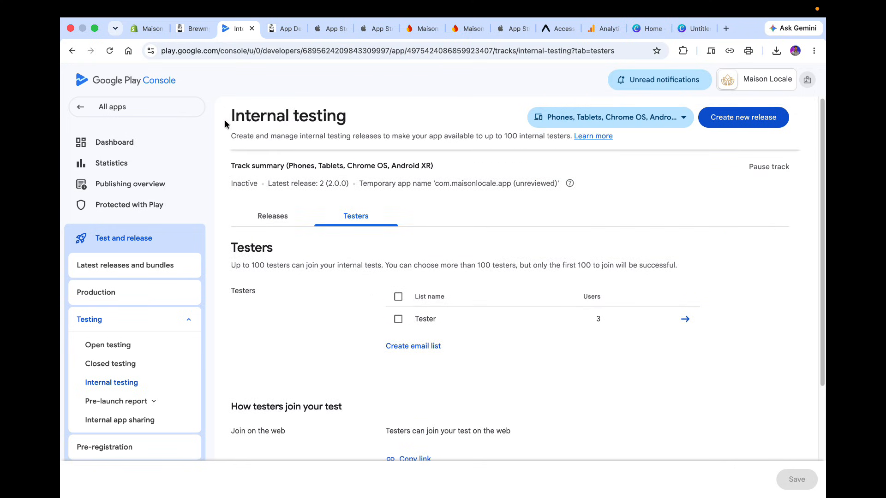
click(72, 51)
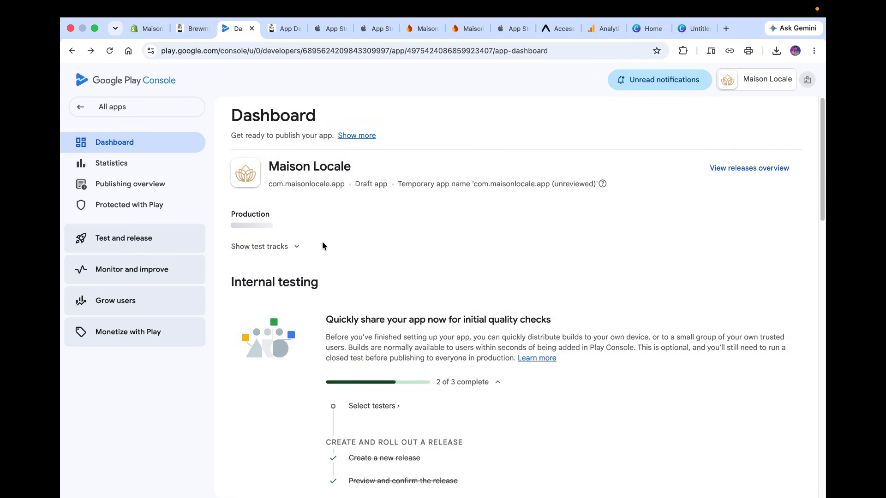
Examine the production access requirements for closed testing testers and test duration on the dashboard.
scroll(324, 246, down, 20)
scroll(324, 247, up, 1)
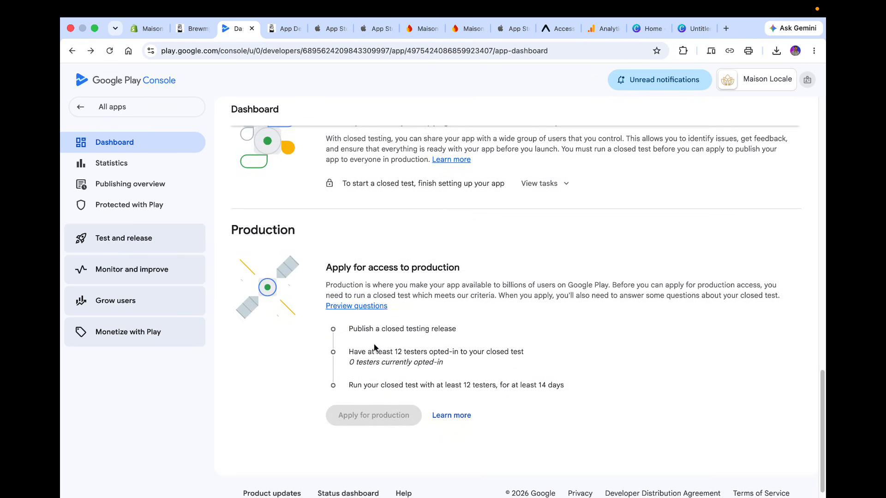
drag(354, 349, 455, 349)
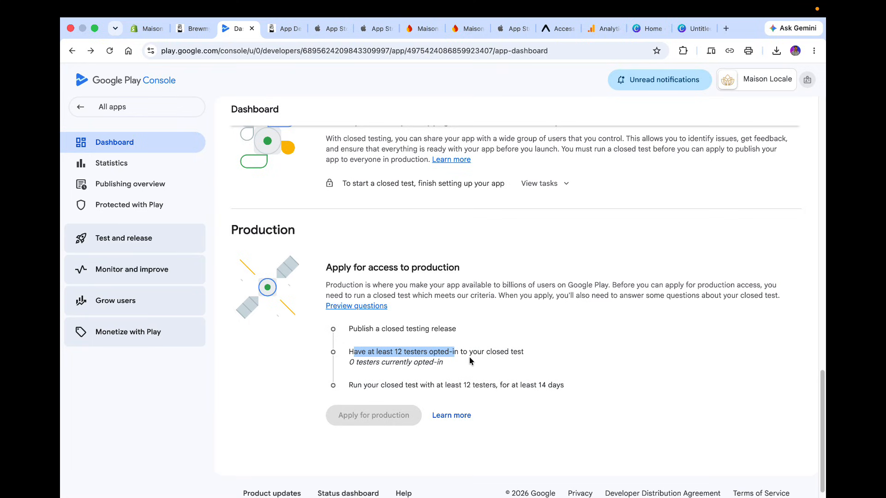
drag(510, 384, 594, 396)
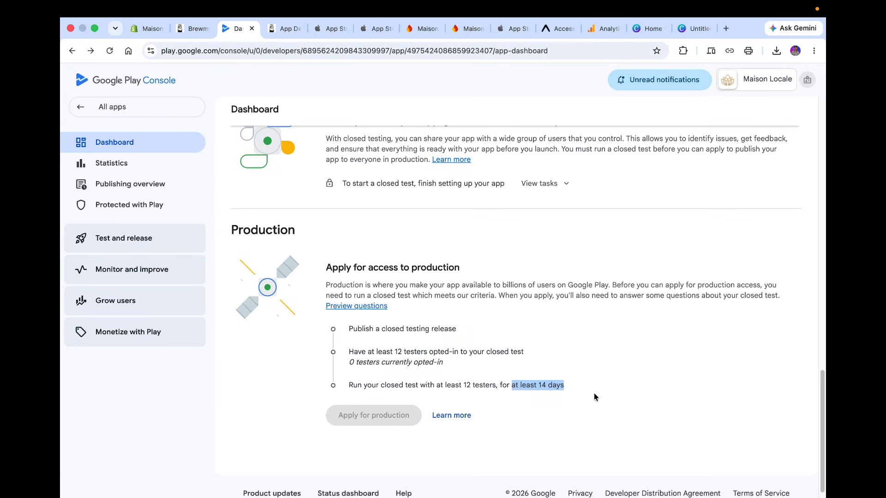
click(594, 397)
scroll(594, 396, up, 10)
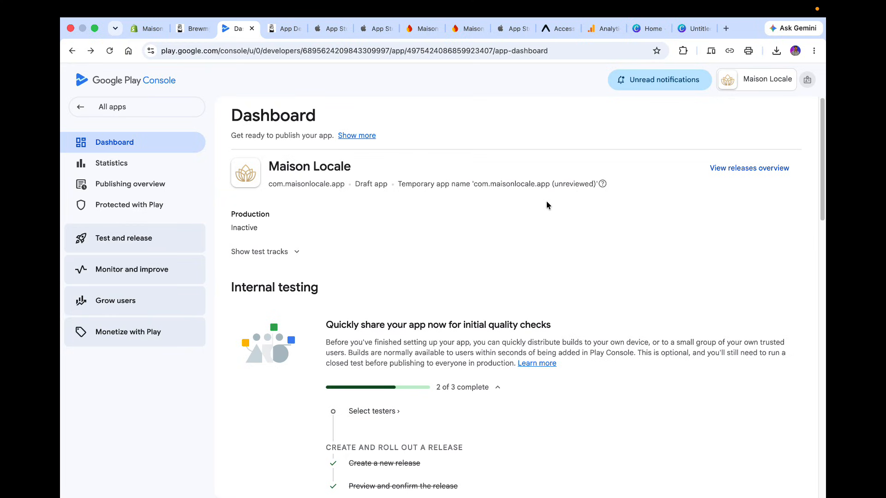
In a new tab, search Google for tester community and open the sponsored Testers Community site.
click(725, 29)
text(tea)
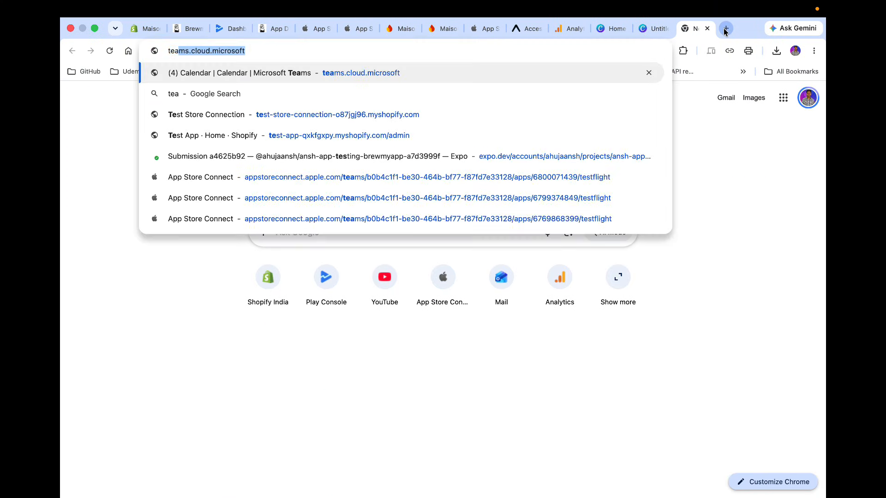
key(BackSpace)
key(BackSpace)
text(ster)
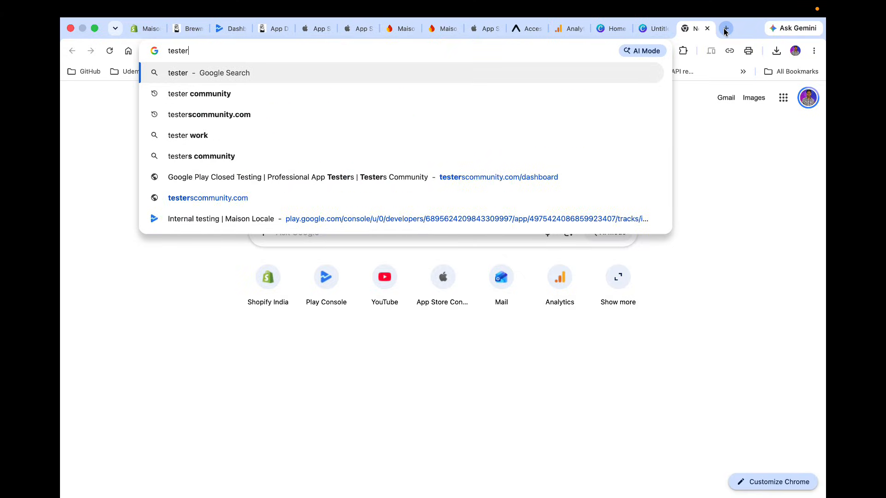
text(c)
key(Down)
key(Return)
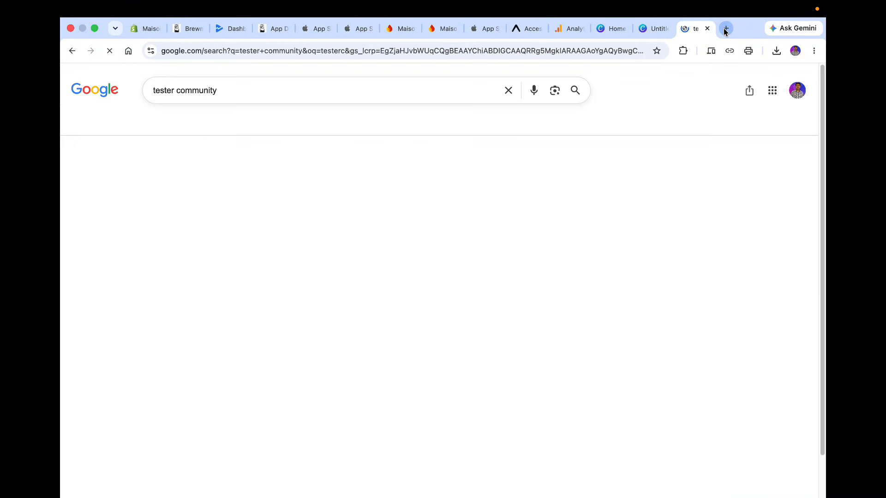
click(324, 229)
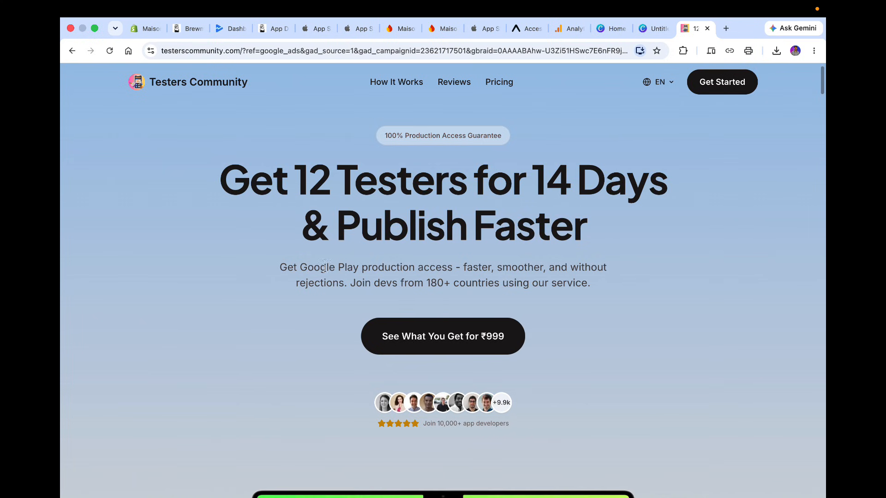
Read the Testers Community site's How It Works steps for getting production access.
drag(250, 184, 555, 238)
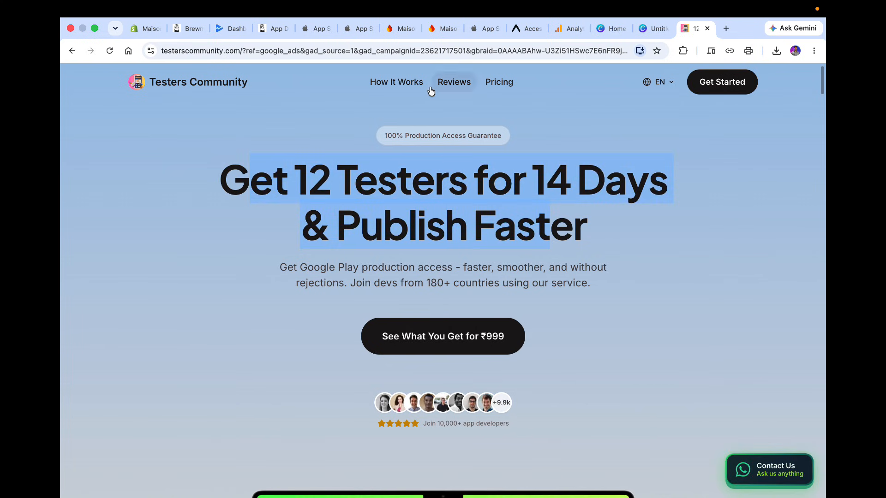
click(397, 83)
scroll(464, 270, down, 3)
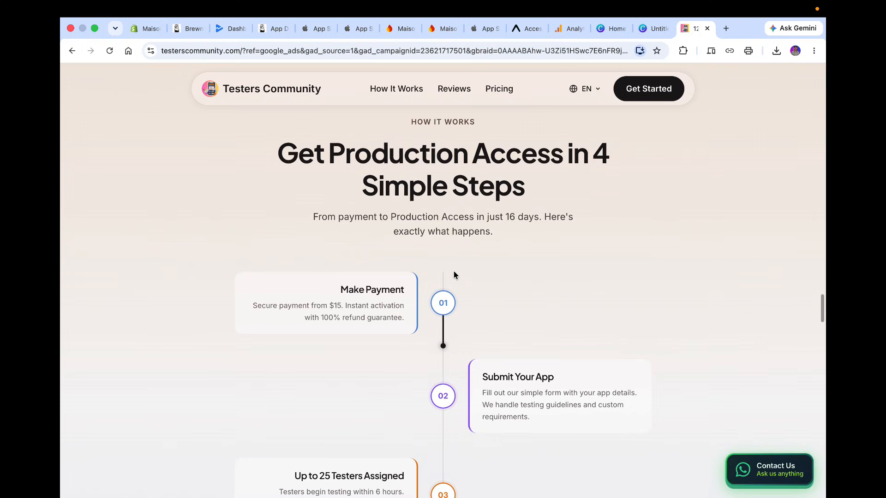
scroll(490, 291, down, 2)
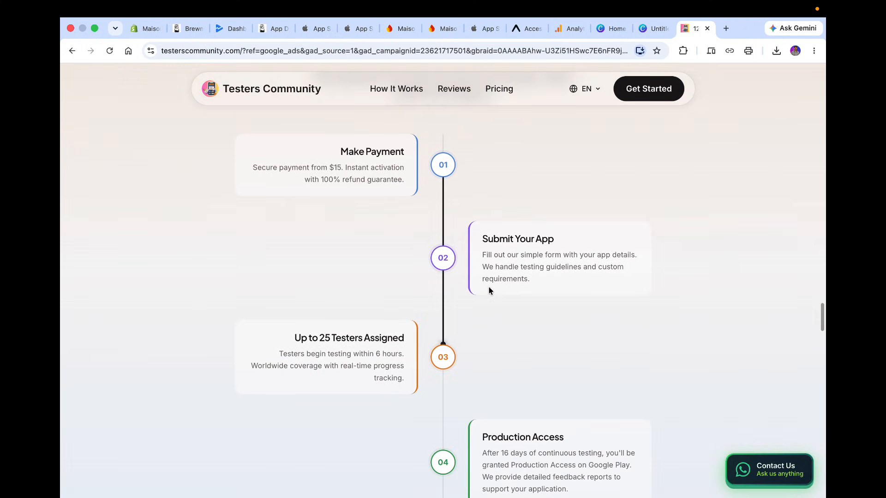
scroll(489, 263, down, 3)
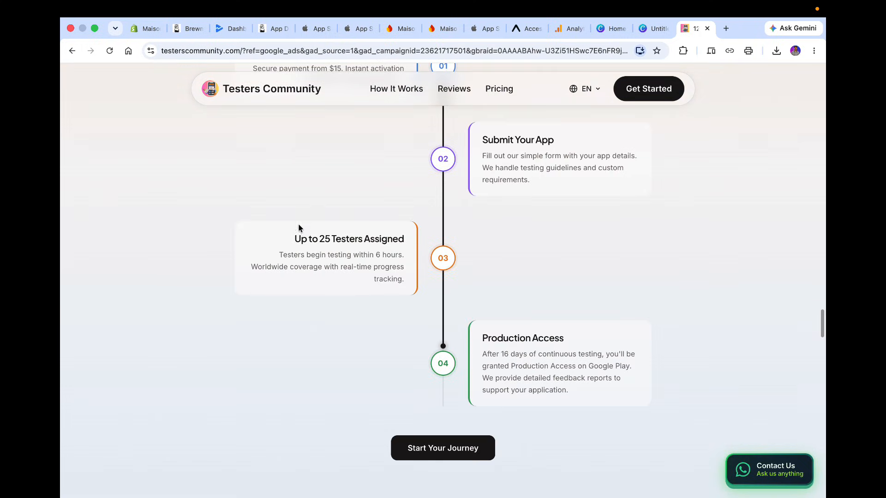
drag(299, 228, 436, 279)
scroll(437, 279, down, 2)
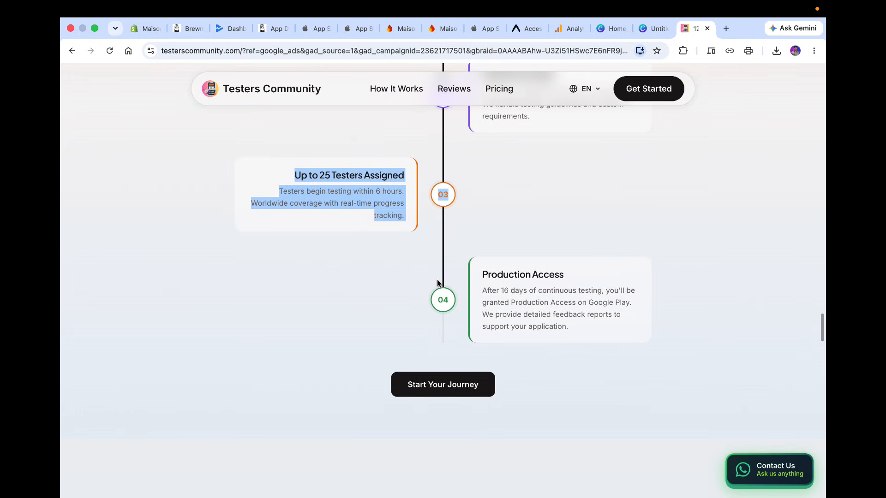
scroll(437, 281, down, 6)
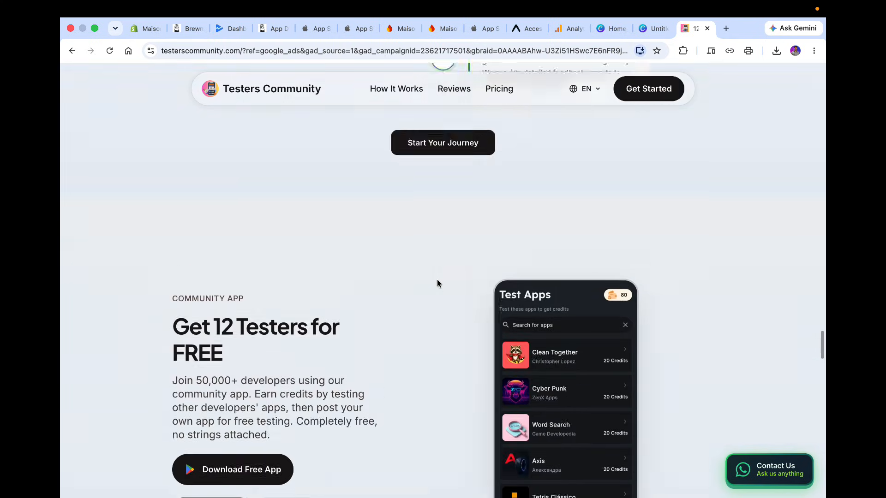
scroll(438, 283, up, 6)
click(317, 229)
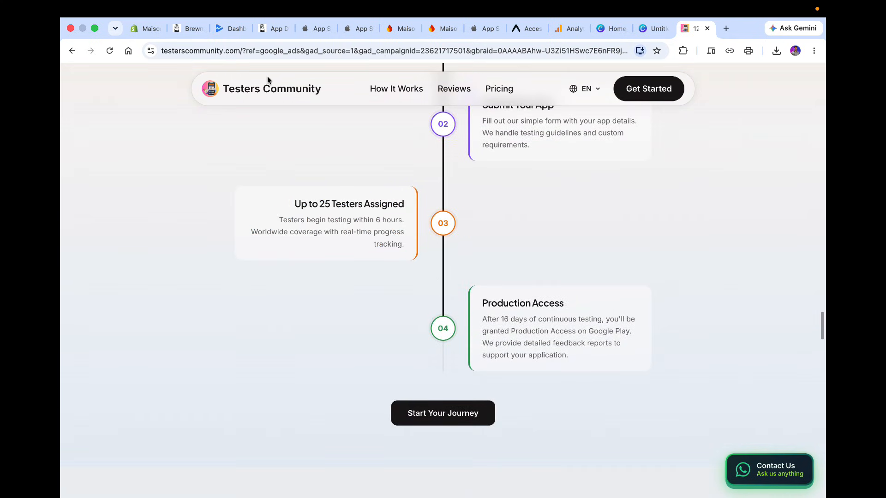
Return to the Play Console tab and review the internal testing testers list.
click(224, 29)
scroll(376, 369, down, 2)
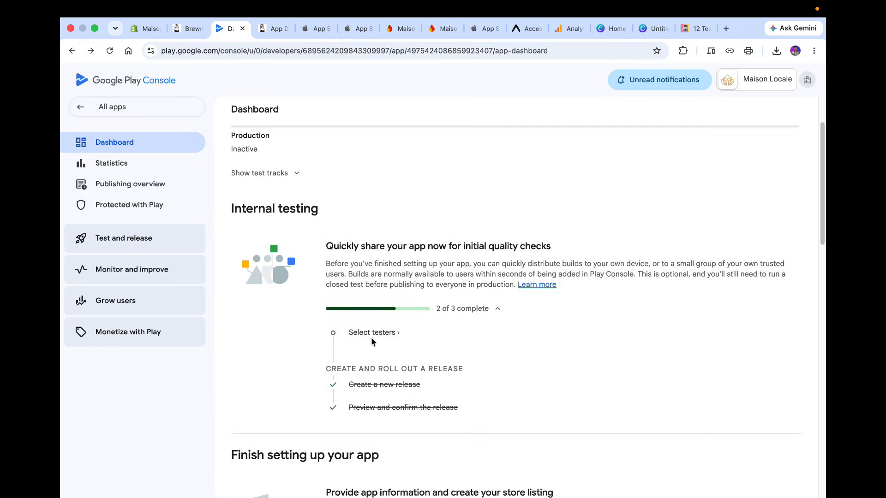
click(372, 332)
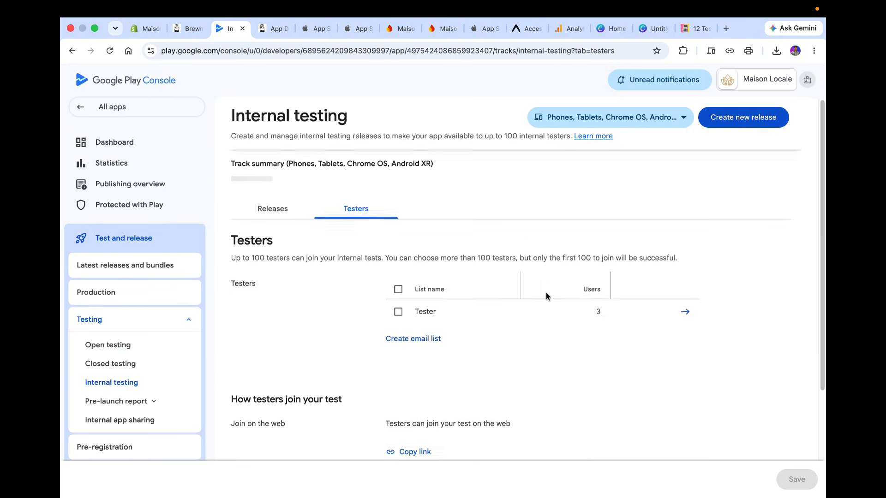
scroll(547, 295, down, 3)
scroll(376, 273, up, 1)
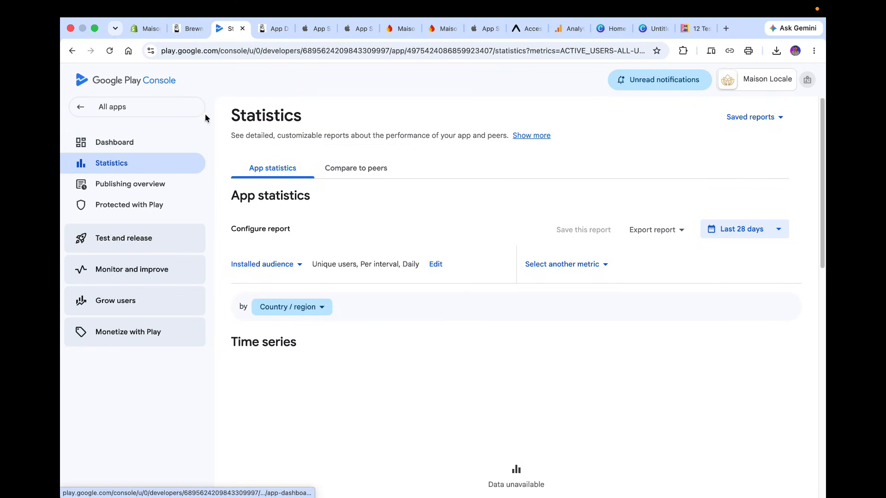
Open the privacy policy setting from the dashboard, then copy the live URL of the Shopify store's Privacy Policy page.
click(163, 142)
scroll(486, 151, down, 8)
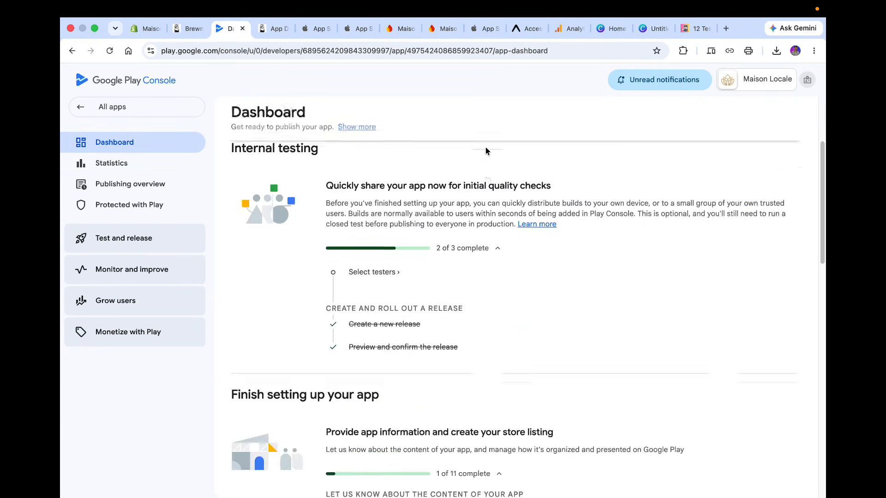
scroll(486, 151, down, 2)
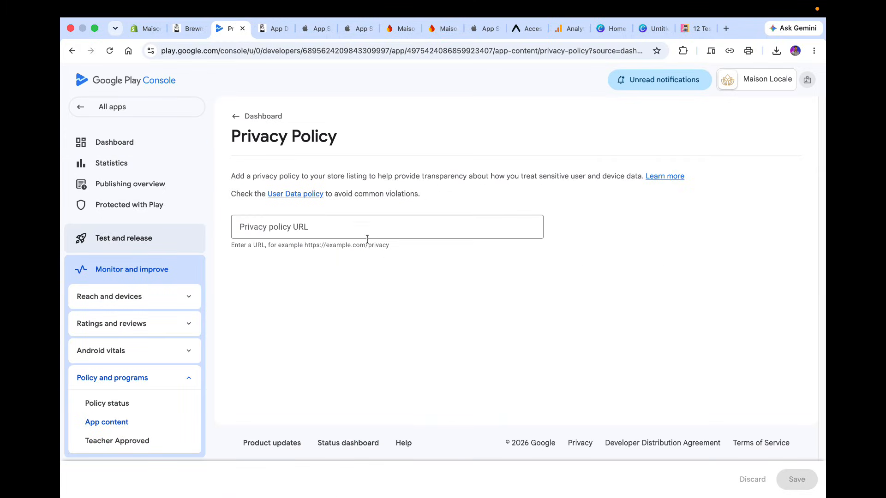
click(143, 35)
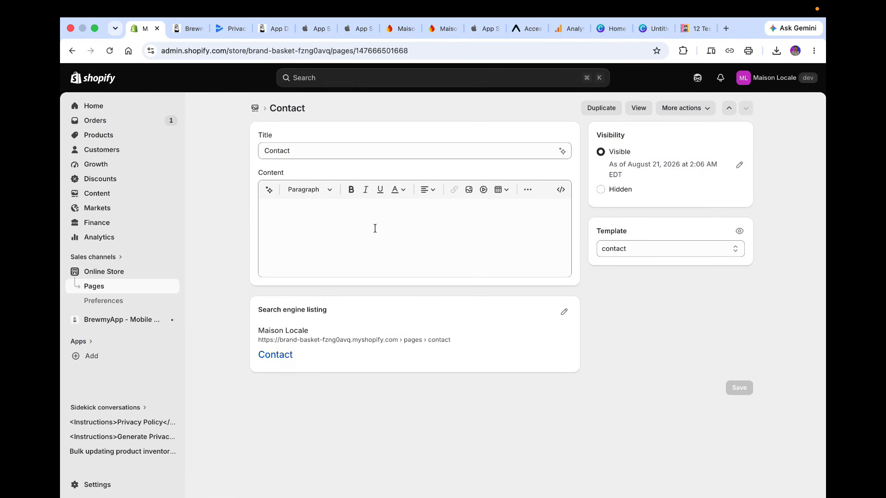
click(114, 287)
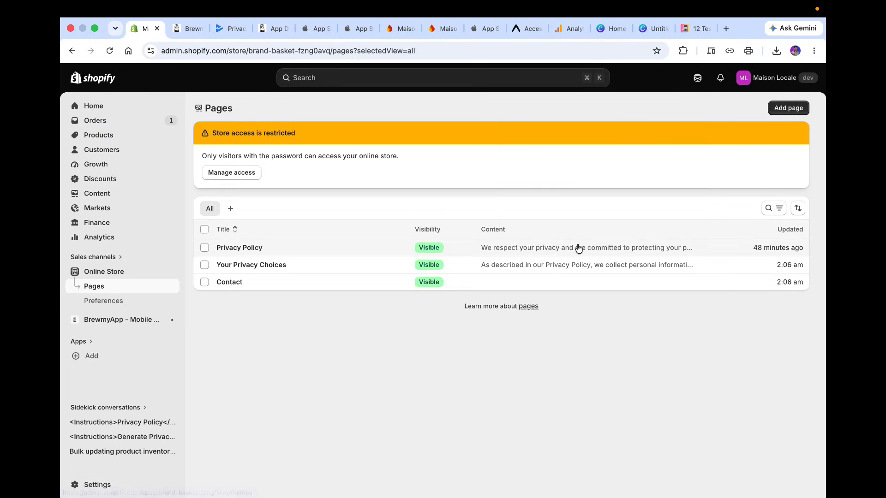
click(320, 248)
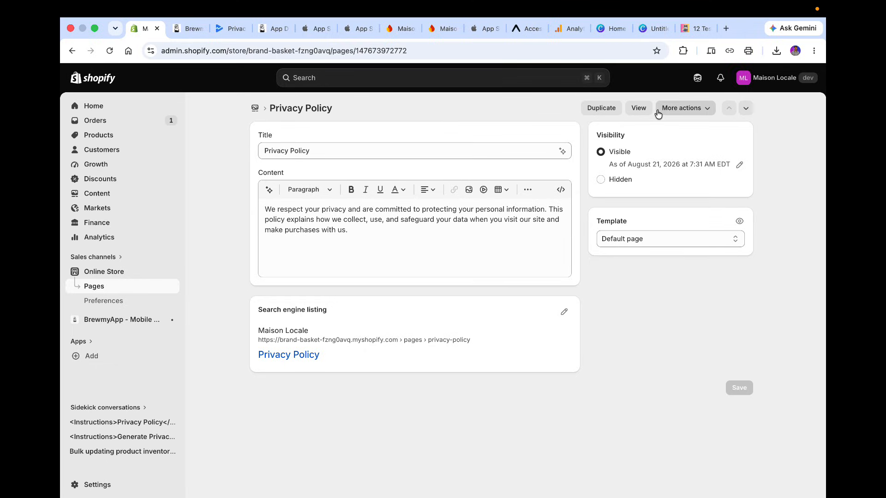
click(639, 108)
click(235, 51)
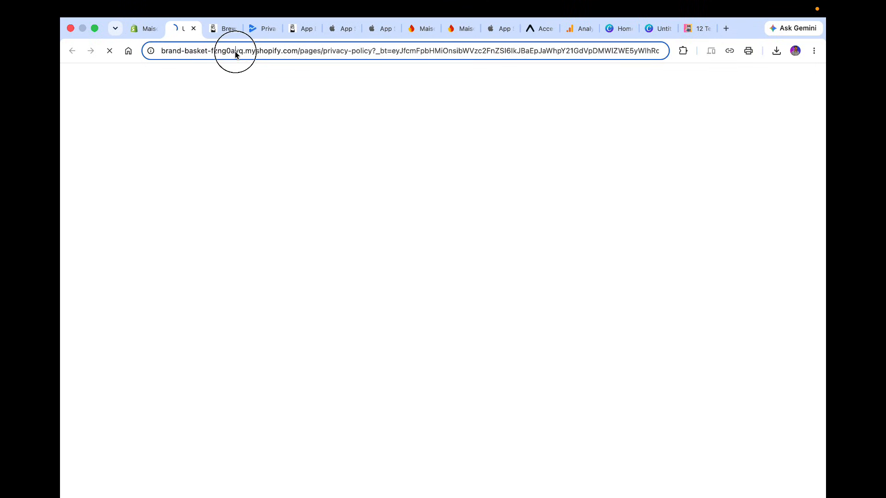
key(super+a)
key(super+c)
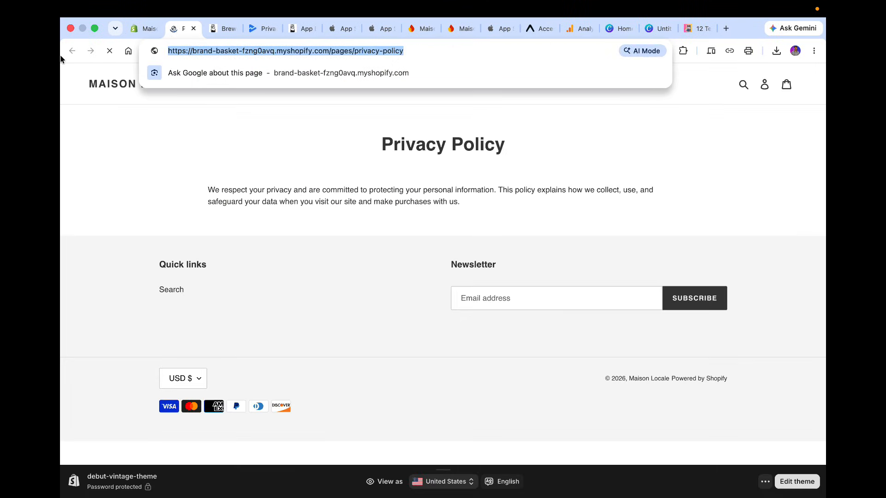
click(257, 28)
click(376, 217)
key(super+v)
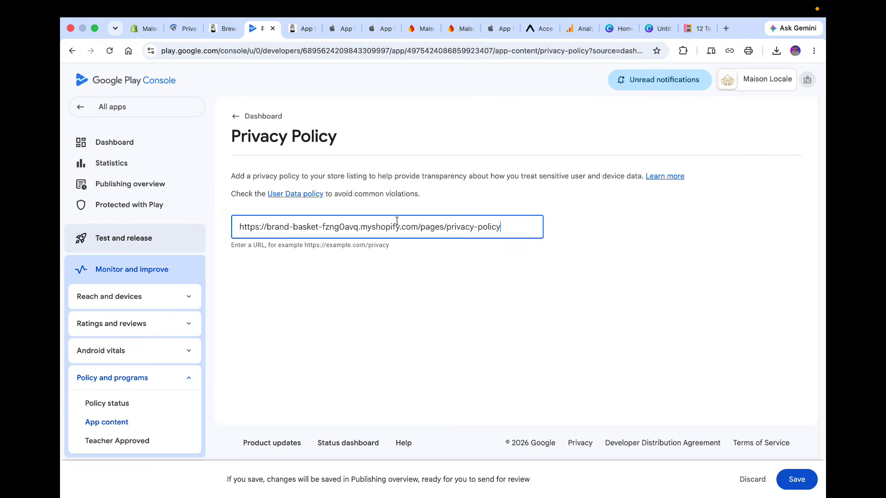
click(797, 480)
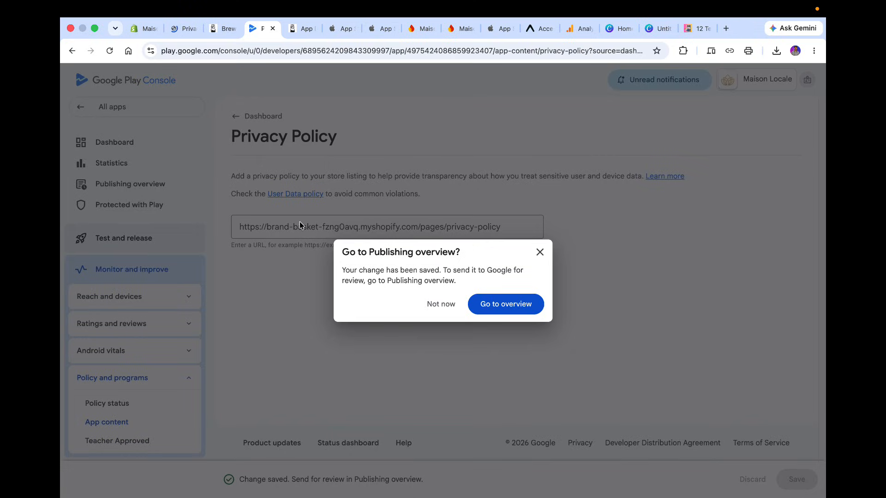
click(508, 305)
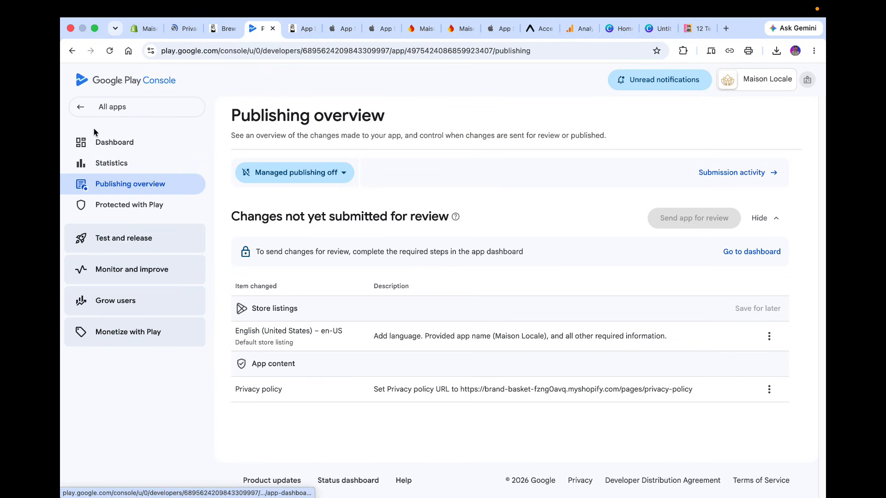
Open Sign in details from the dashboard and declare that part of the app is restricted.
drag(97, 141, 178, 188)
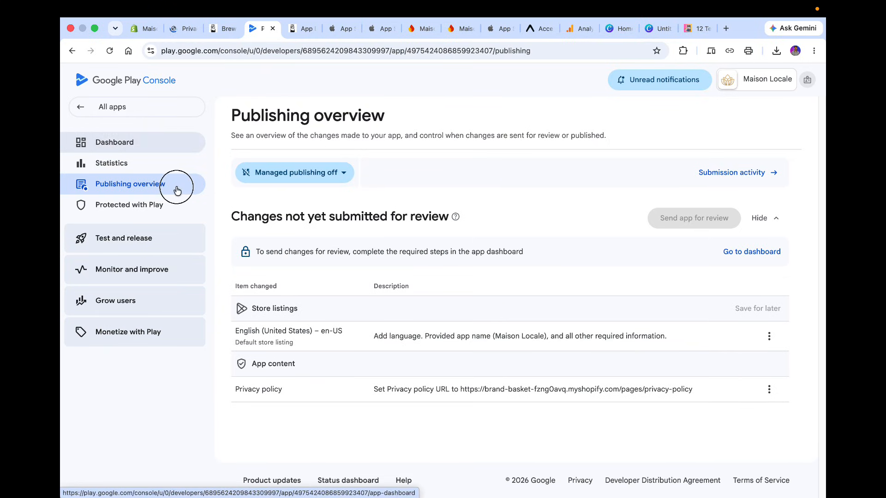
click(163, 184)
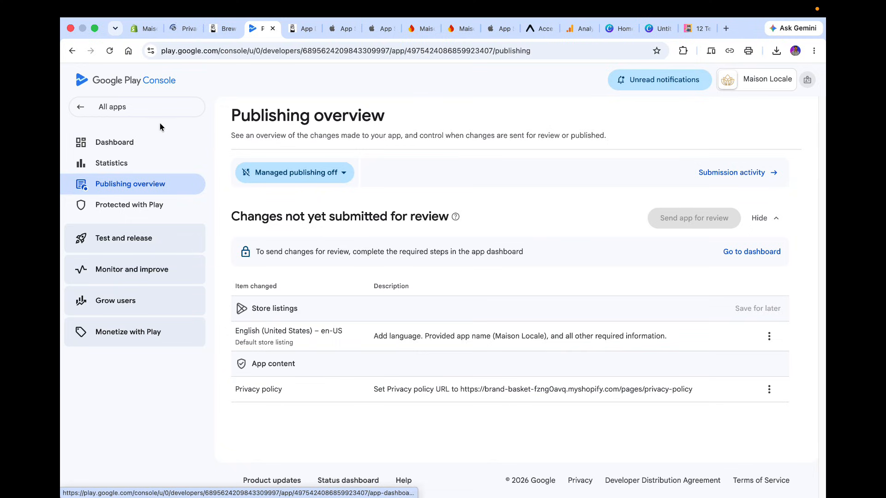
click(153, 137)
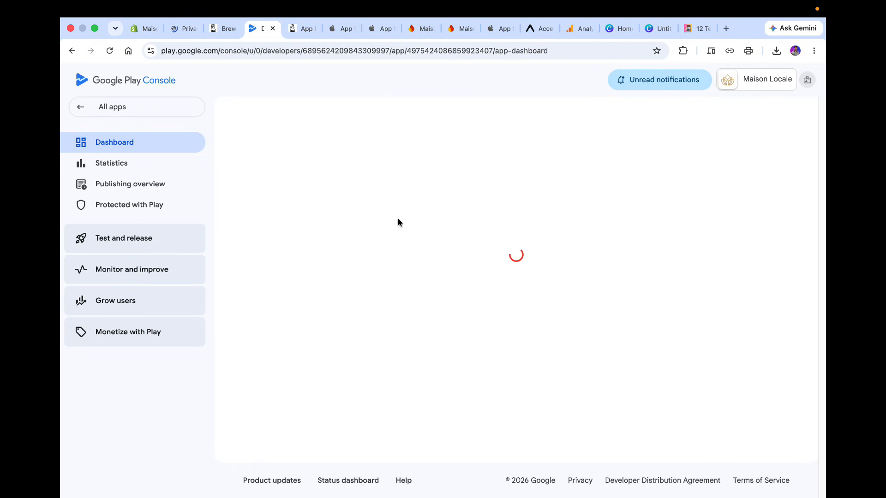
scroll(398, 222, down, 5)
scroll(398, 221, down, 6)
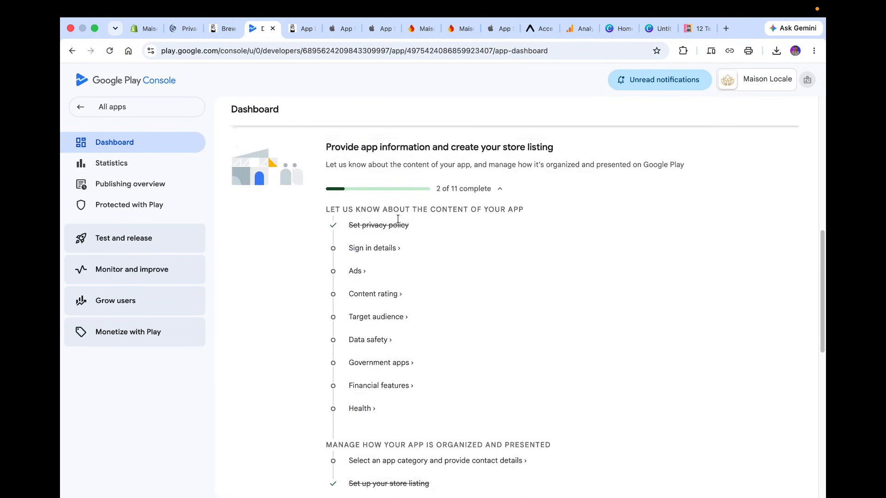
click(395, 222)
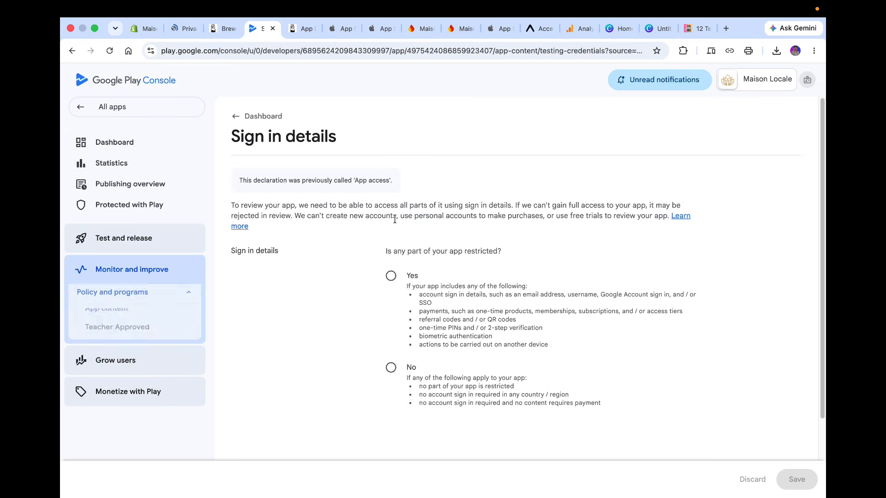
click(391, 275)
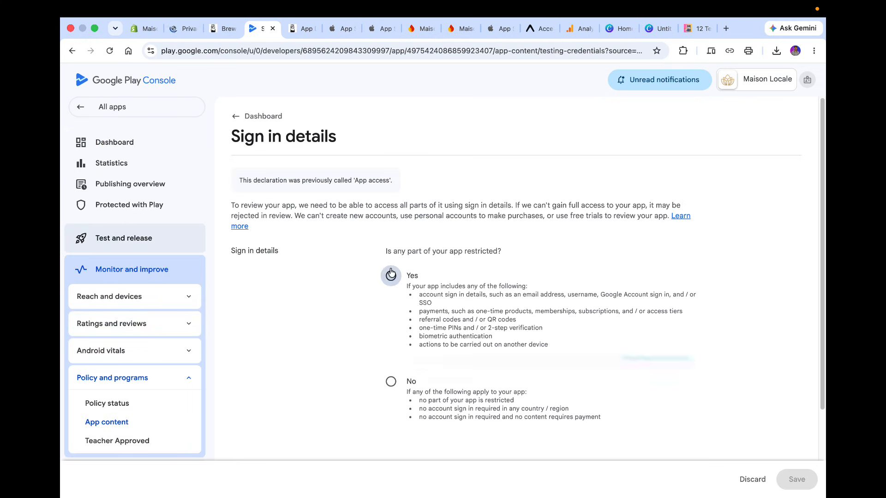
Start adding sign-in details and name the set Customer account.
scroll(443, 194, down, 3)
scroll(522, 224, up, 1)
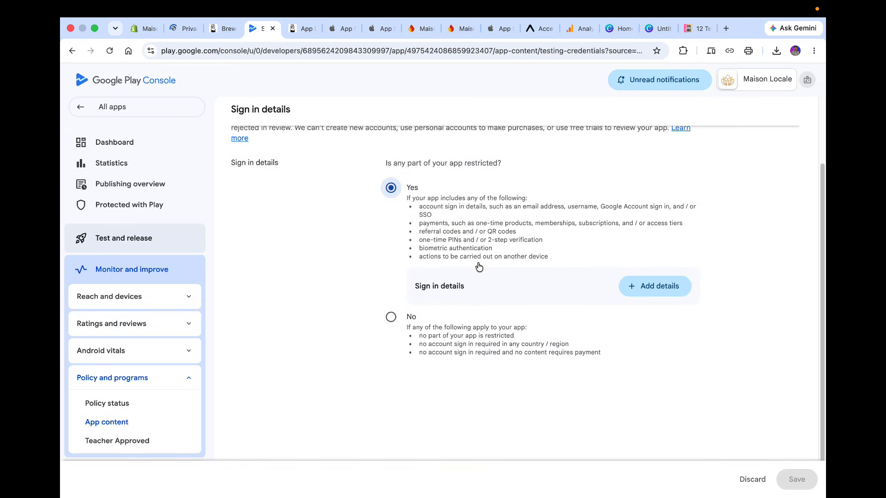
click(657, 282)
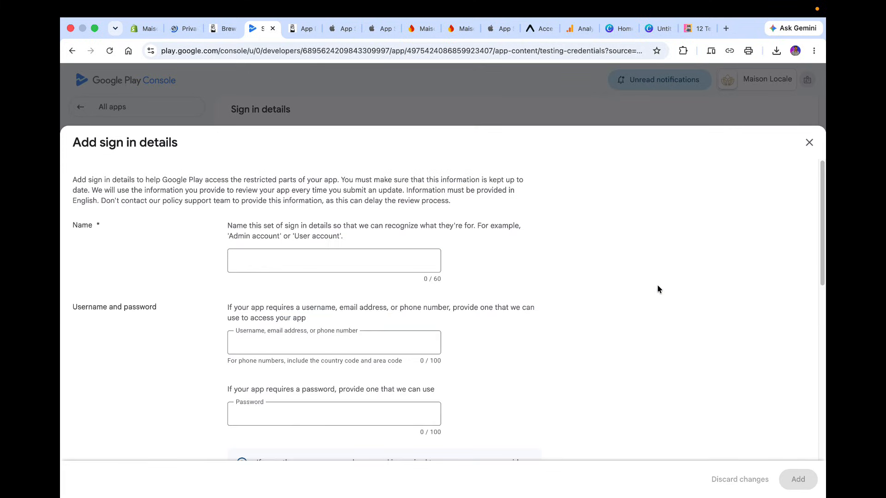
scroll(363, 277, down, 3)
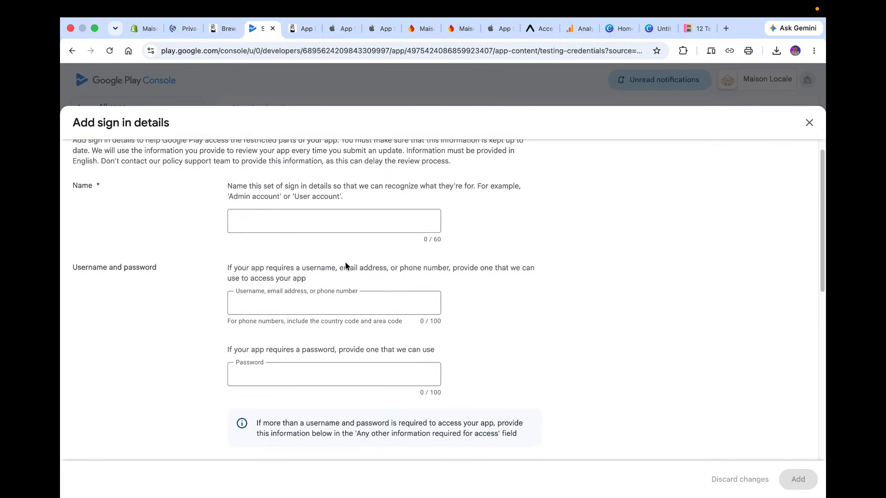
scroll(345, 263, up, 4)
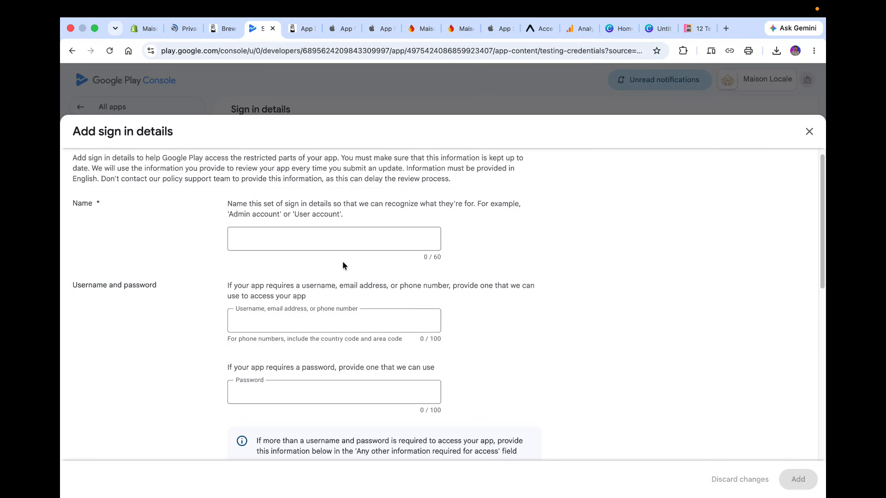
drag(295, 215, 339, 218)
key(super+c)
click(323, 238)
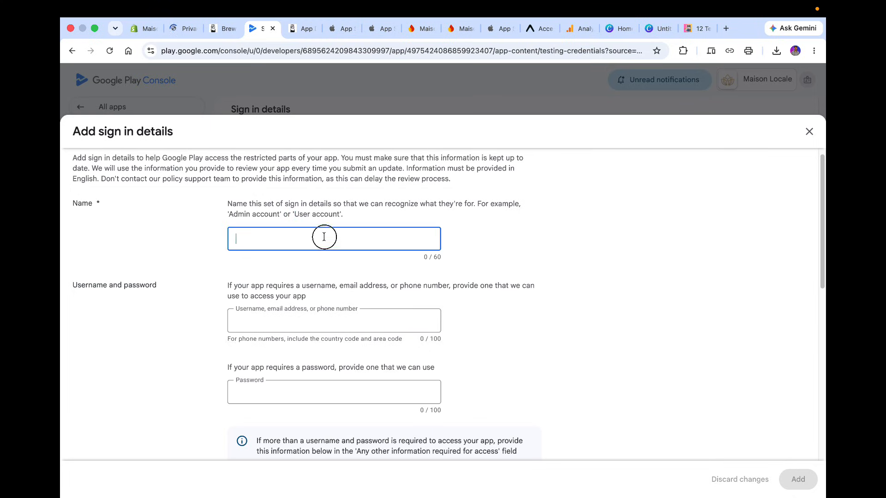
key(super+v)
double_click(243, 239)
text(Cust)
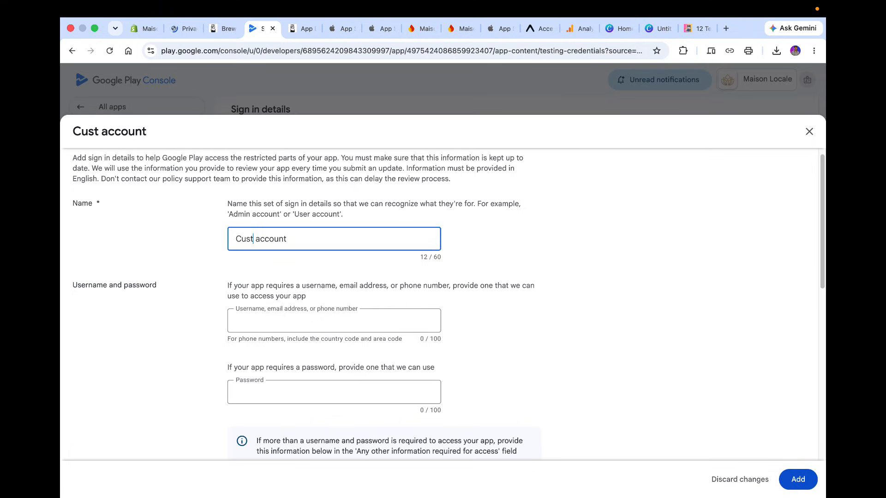
text(omer)
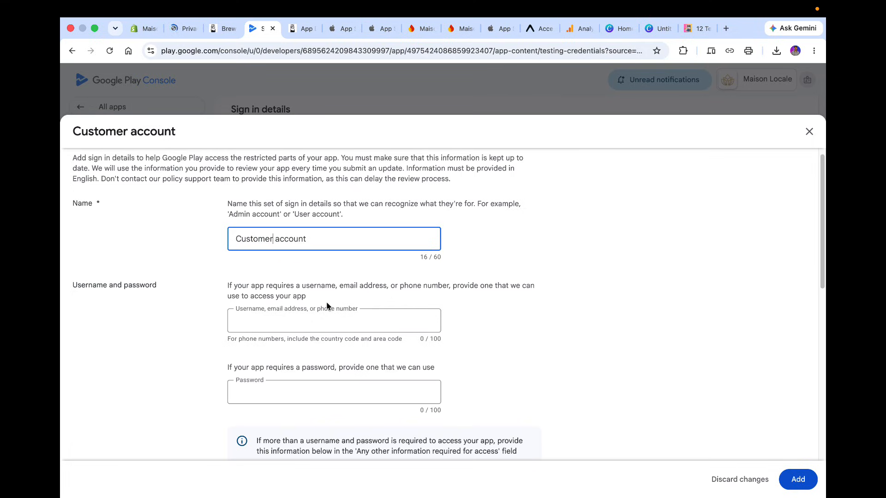
click(326, 308)
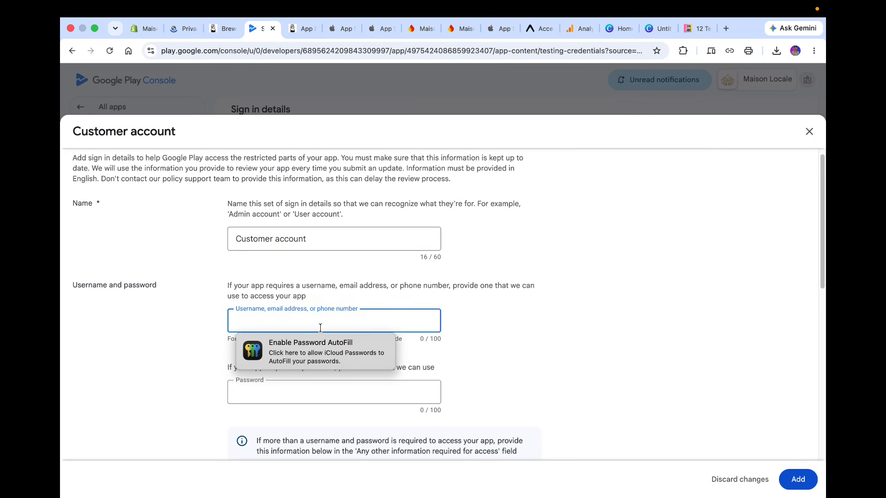
scroll(457, 291, down, 3)
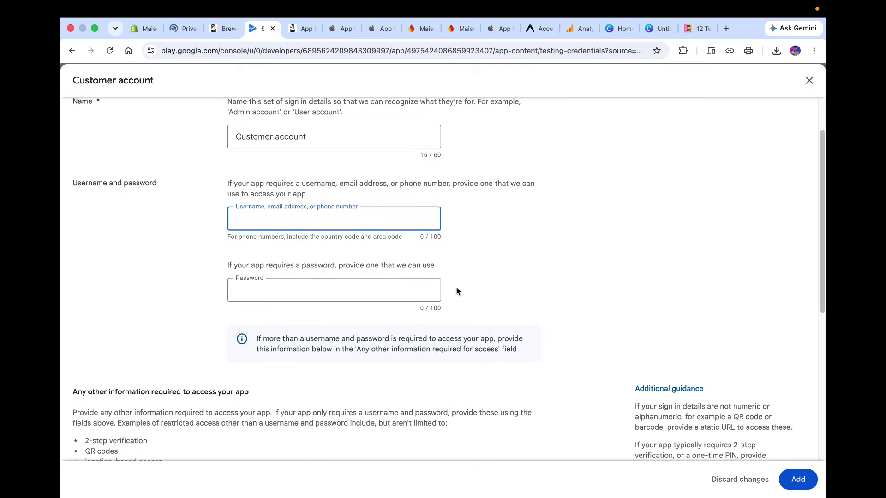
In the BrewmyApp guide, sync the Google Play checklist and advance to the sign-in details instructions.
click(213, 31)
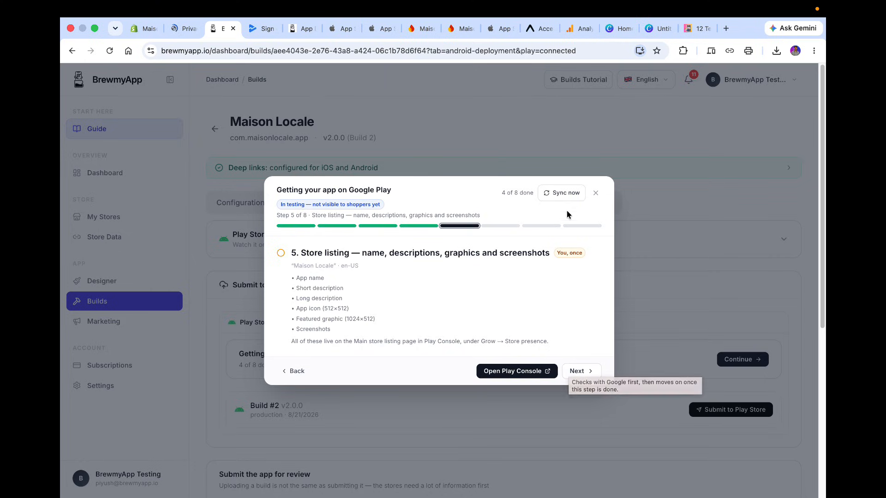
click(561, 195)
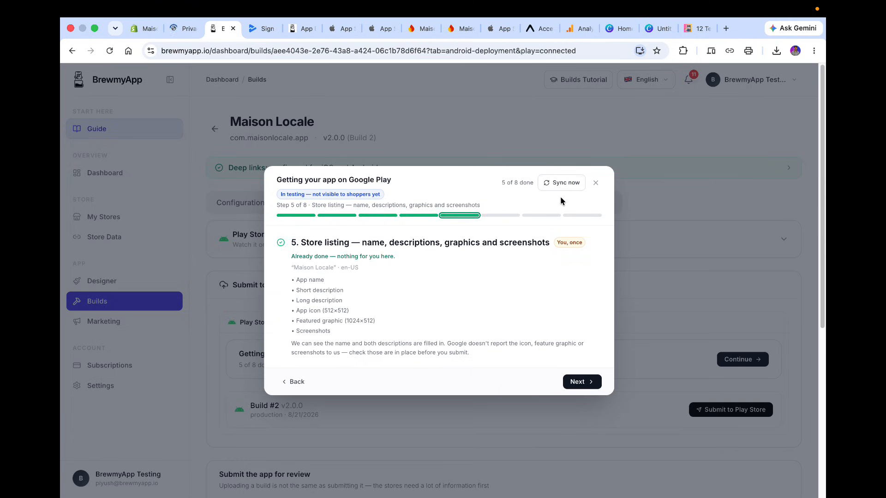
click(586, 384)
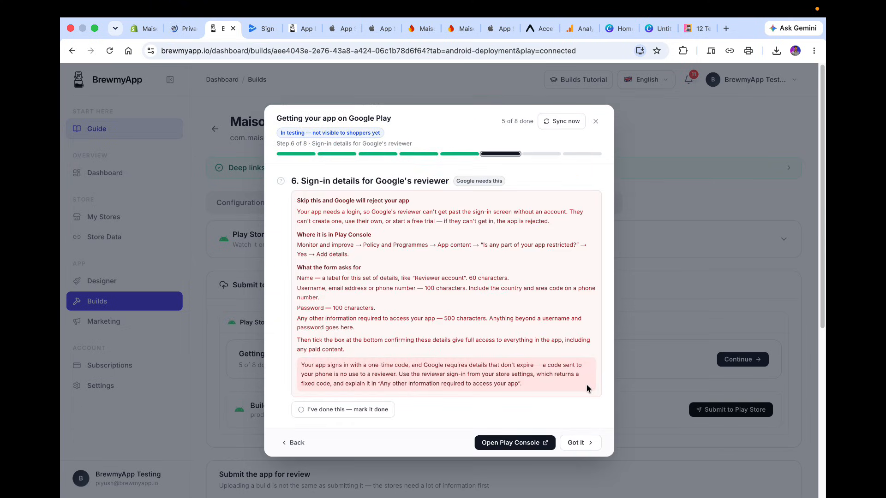
scroll(587, 389, down, 1)
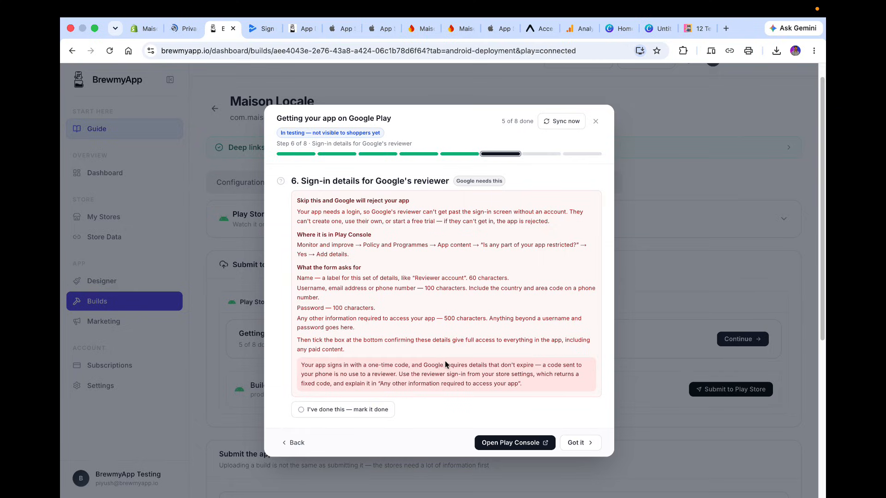
Advance through the remaining guide steps on app content declarations and closed testing, then close the checklist.
click(575, 443)
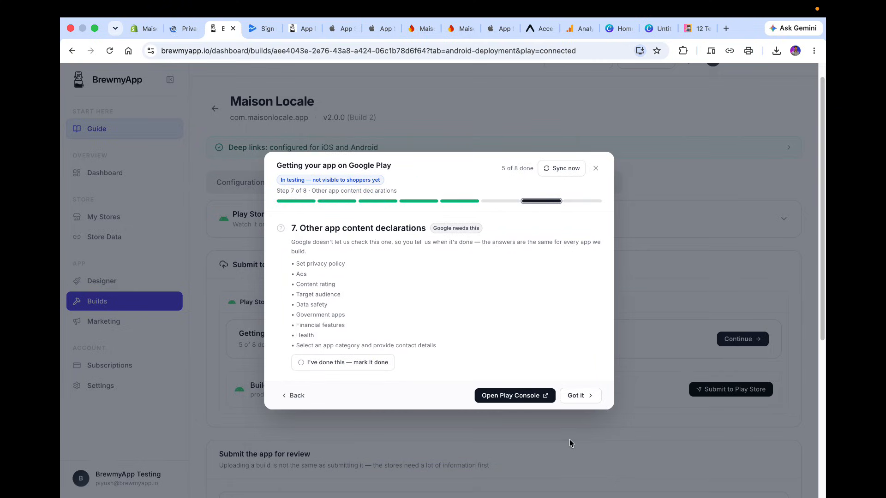
click(577, 397)
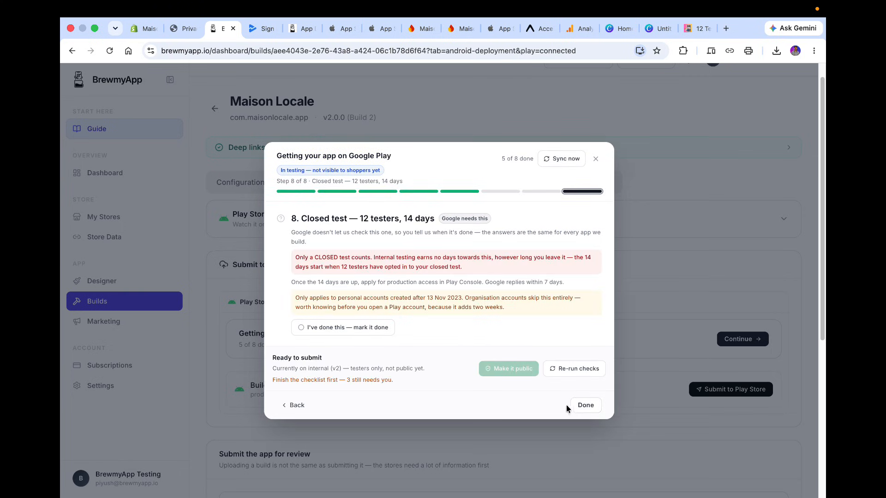
click(577, 406)
Copy the OTP bypass login email from BrewmyApp and paste it as the reviewer's username in the sign-in details form.
scroll(577, 410, down, 5)
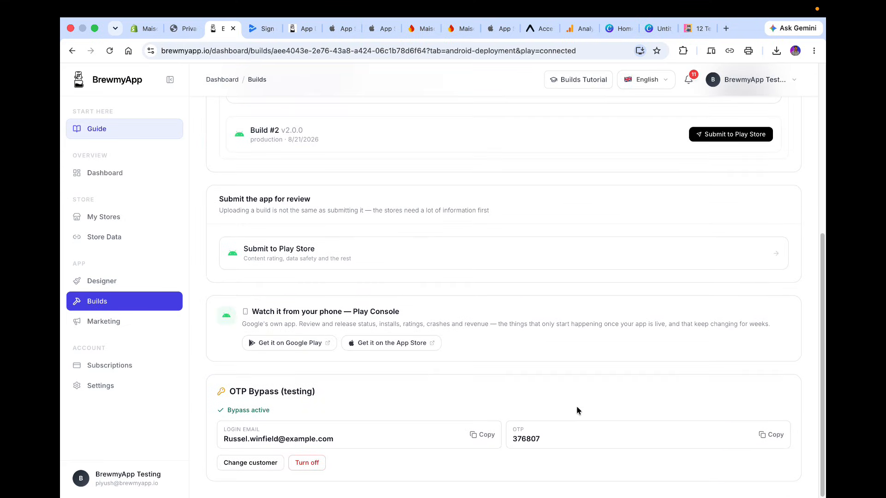
click(474, 441)
click(251, 29)
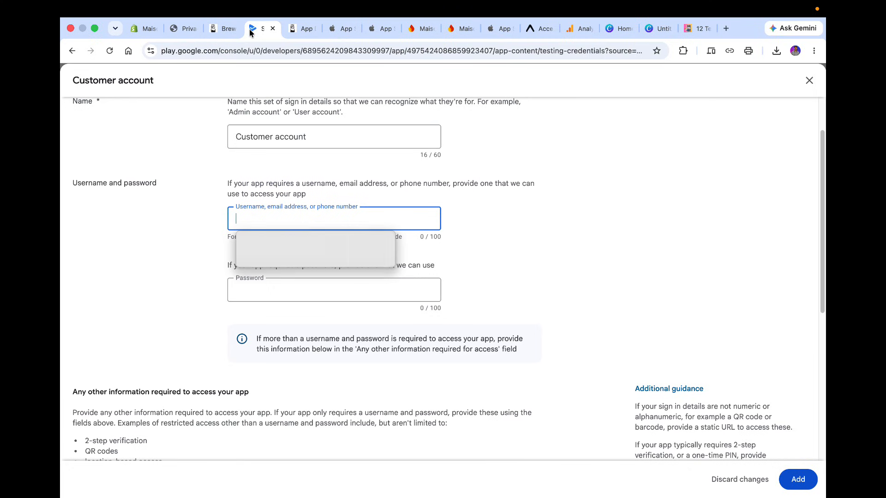
key(super+v)
Copy the OTP bypass code from BrewmyApp and paste it into the sign-in details password field.
click(222, 29)
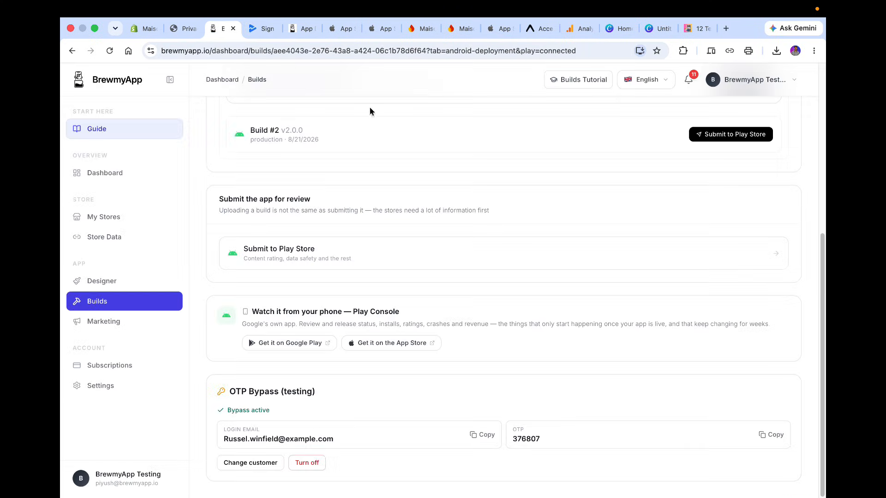
click(759, 434)
click(262, 29)
click(352, 297)
key(super+v)
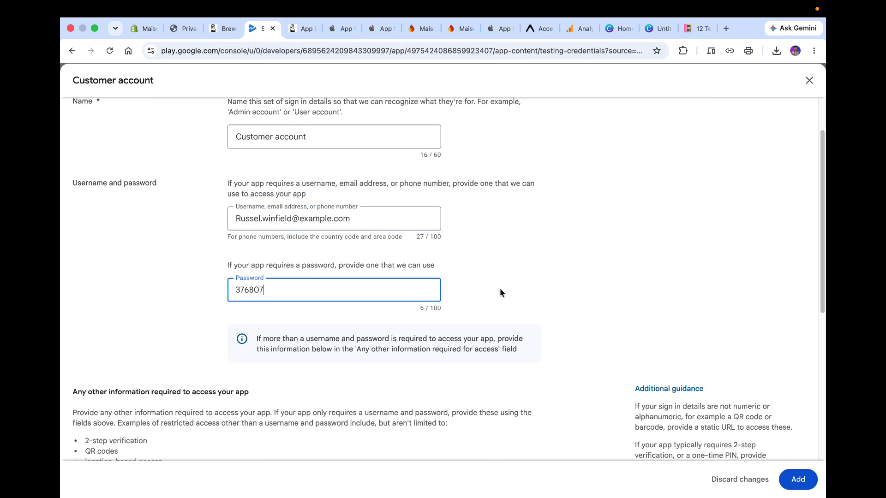
click(500, 288)
Confirm that the sign-in details give full access to all features and content, including premium or paid content.
scroll(500, 289, down, 5)
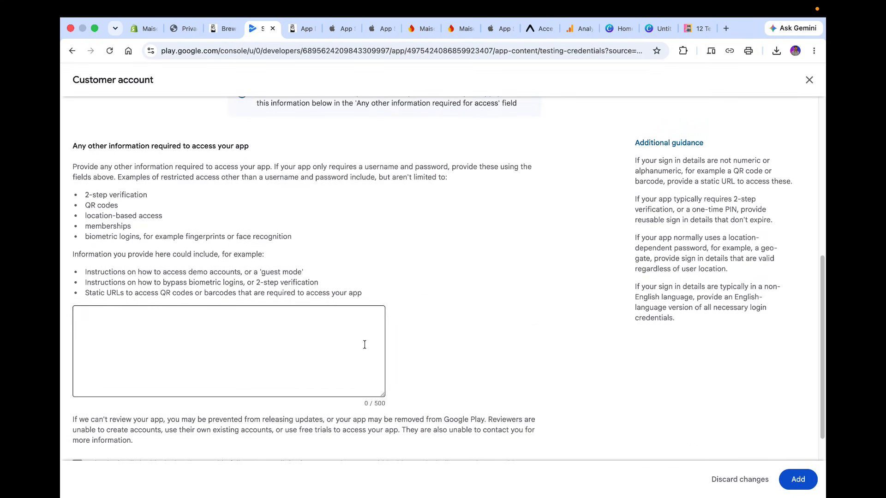
scroll(296, 277, down, 1)
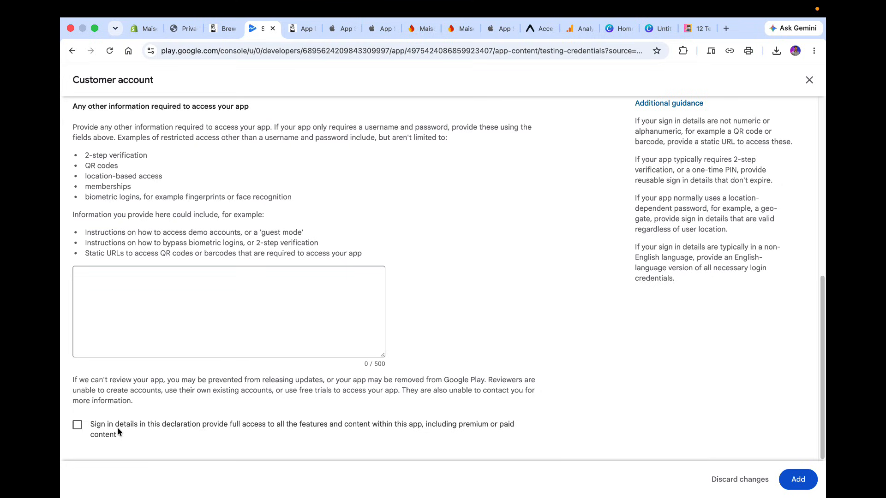
click(77, 426)
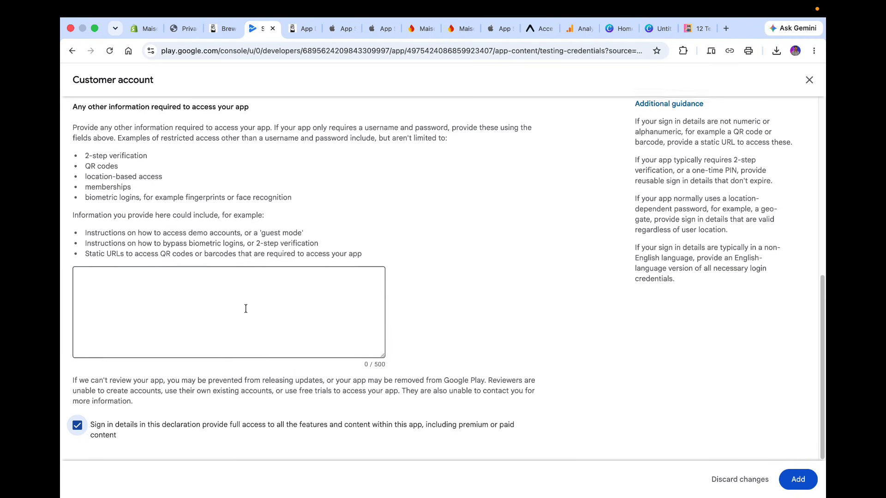
scroll(246, 309, up, 1)
scroll(246, 309, up, 1)
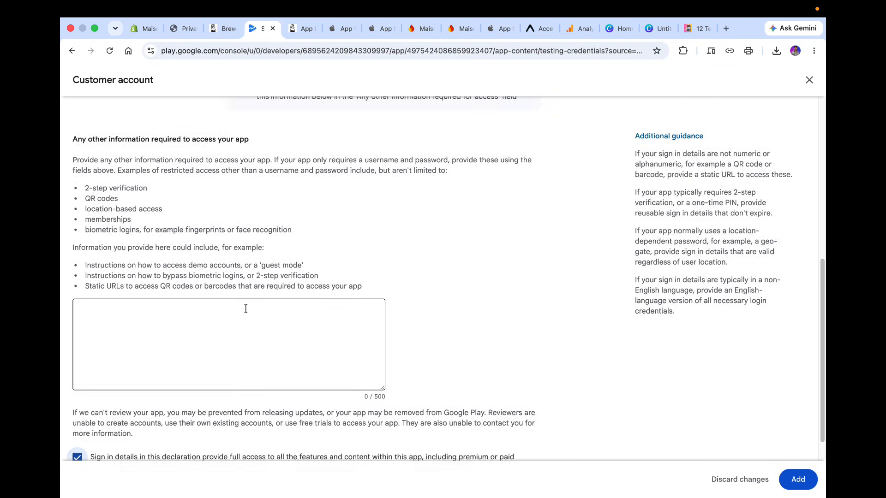
Add the Customer account sign-in details to the declaration.
click(222, 28)
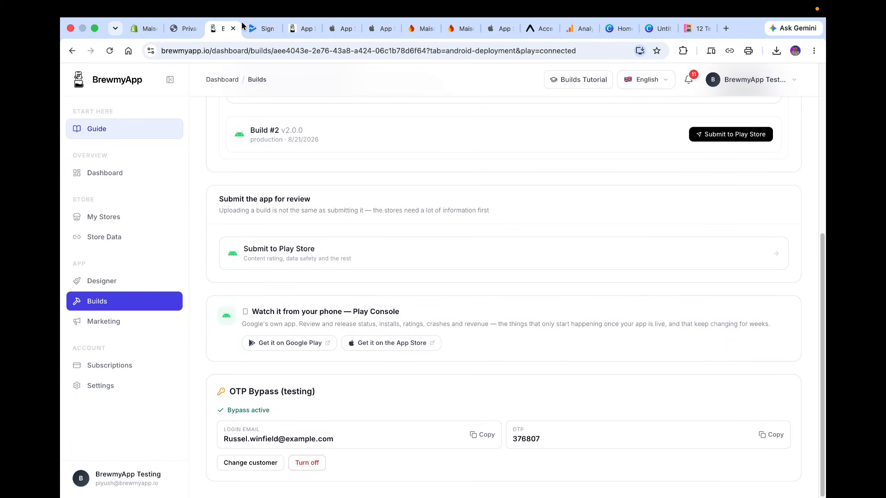
click(252, 28)
scroll(400, 384, down, 2)
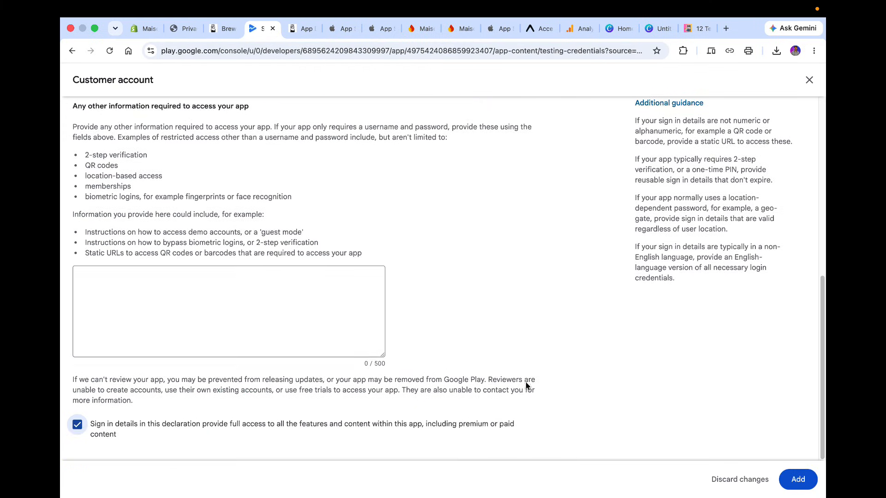
click(798, 480)
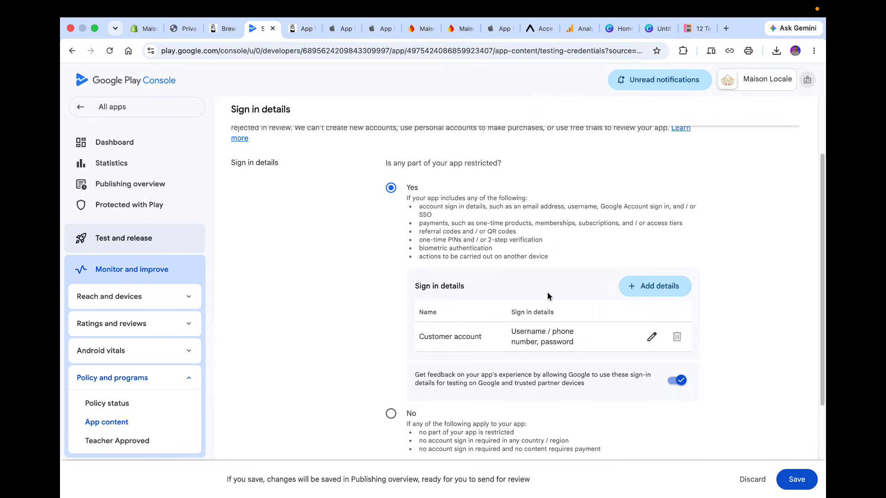
Save the sign-in details declaration and go to the Publishing overview.
scroll(548, 292, down, 3)
click(797, 480)
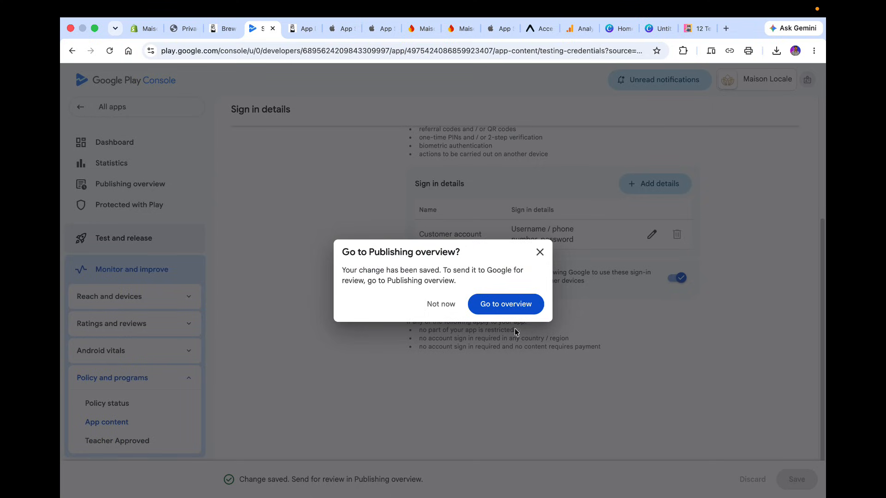
click(499, 305)
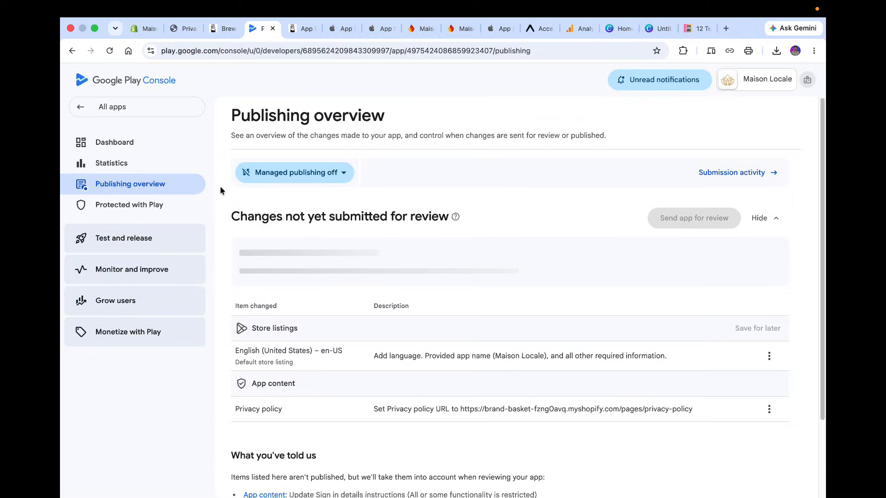
Open the Ads declaration from the dashboard, declare that the app does not contain ads, save, and return to the Publishing overview.
click(174, 140)
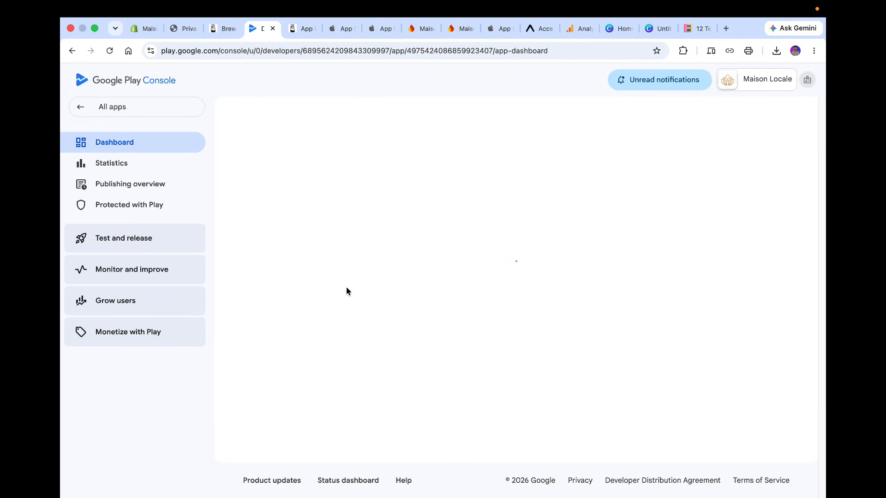
scroll(347, 291, down, 5)
scroll(347, 297, down, 3)
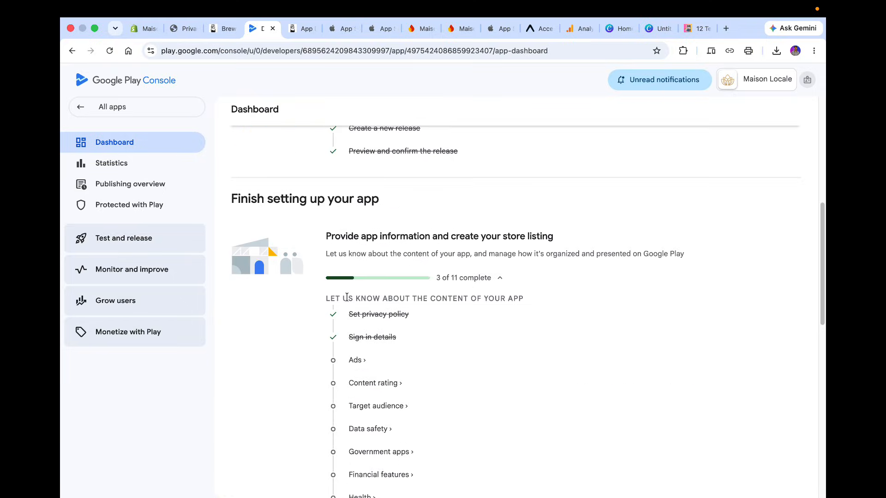
click(356, 361)
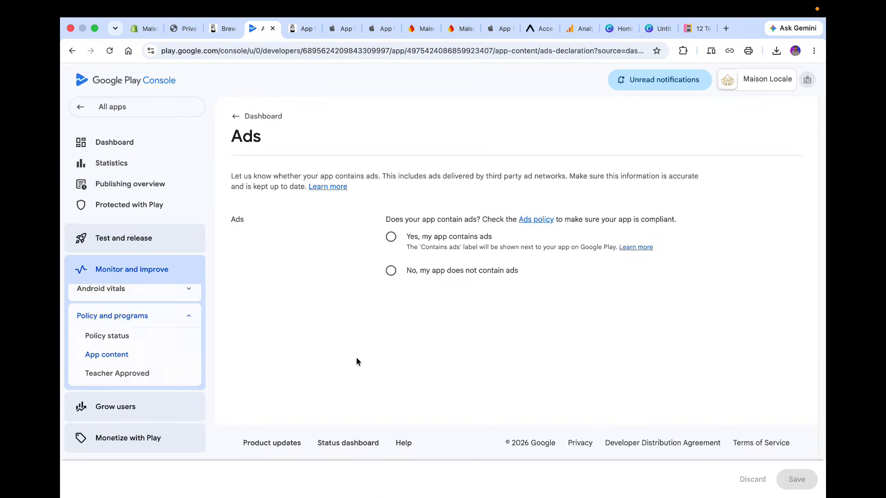
click(395, 275)
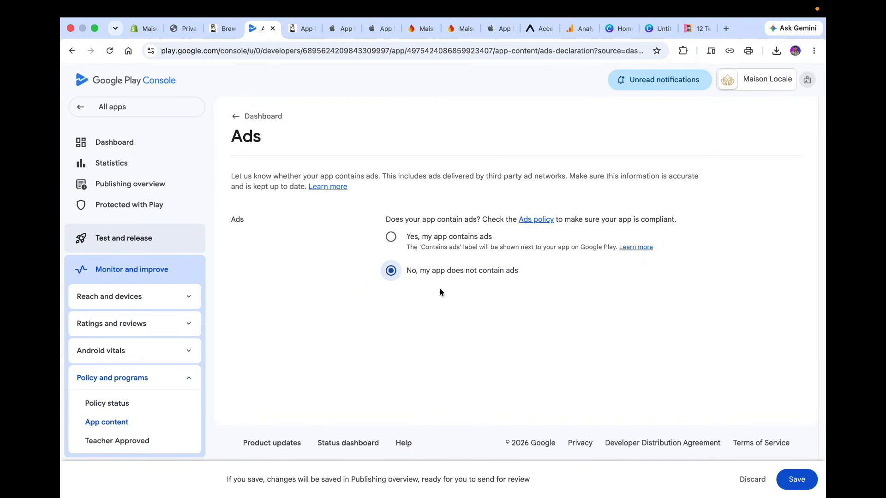
click(796, 480)
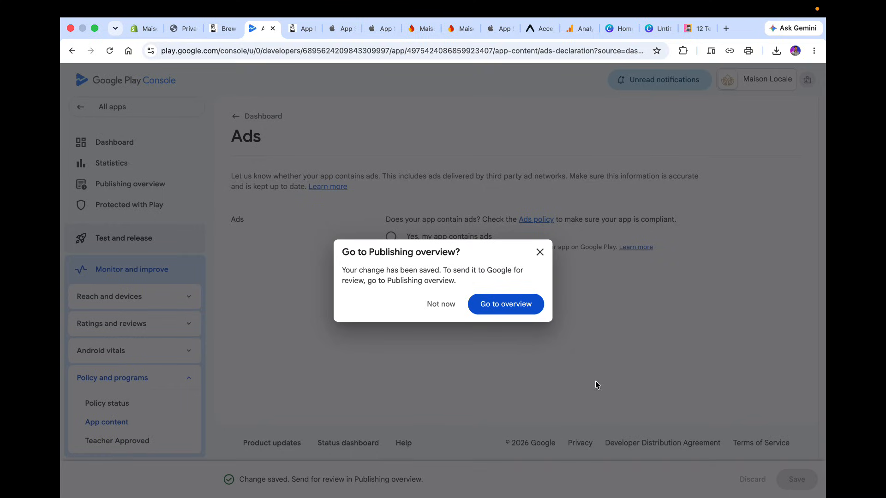
click(530, 304)
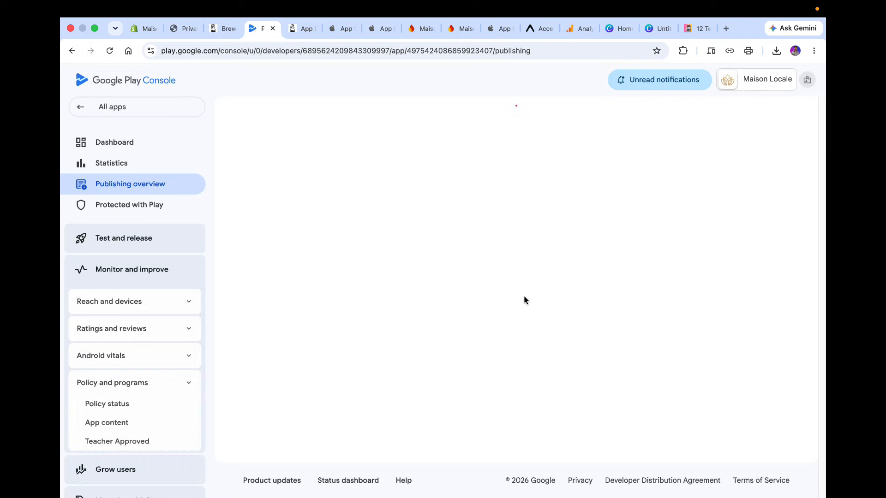
Open Content rating from the dashboard and enter the contact e-mail address for the rating.
click(159, 148)
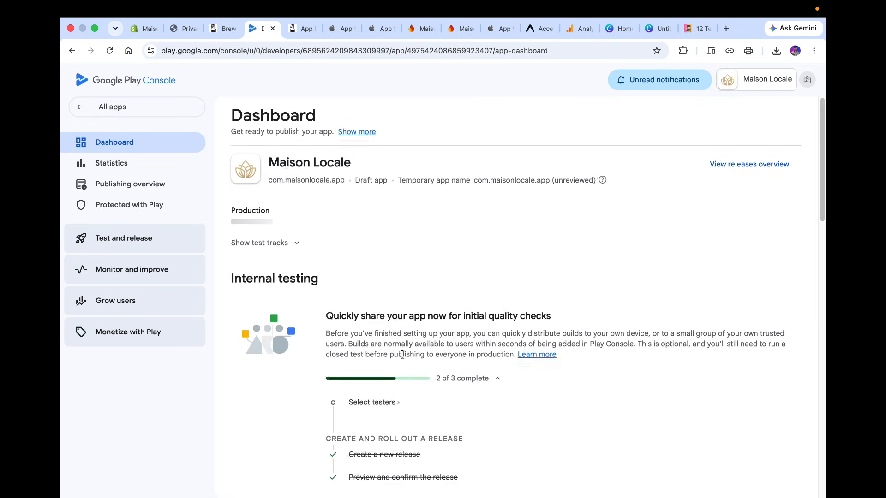
scroll(403, 353, down, 3)
scroll(403, 354, down, 10)
scroll(402, 354, up, 8)
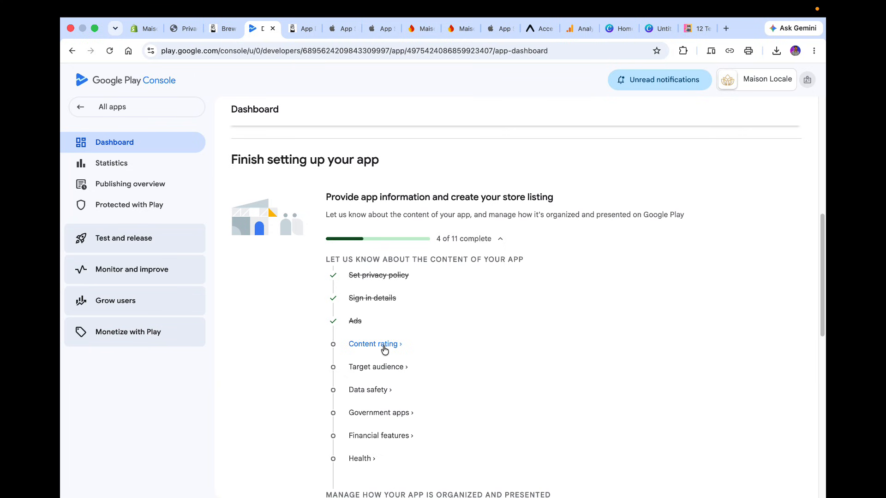
click(385, 347)
click(276, 308)
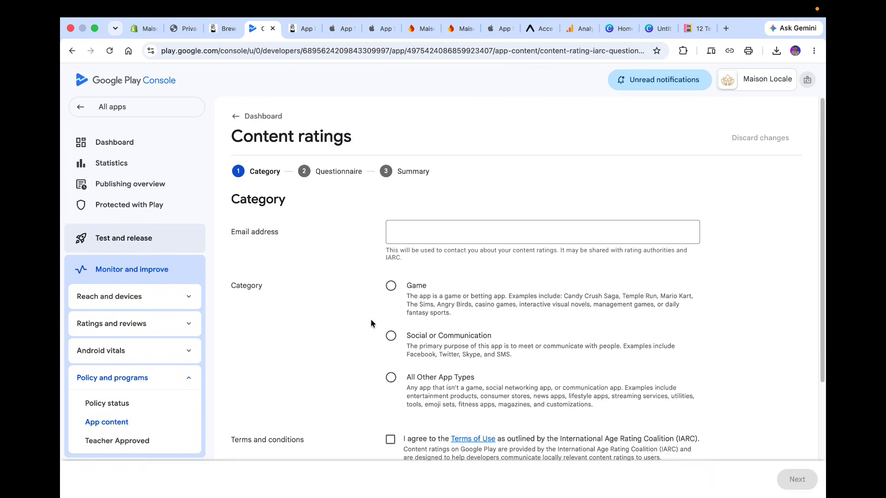
click(419, 203)
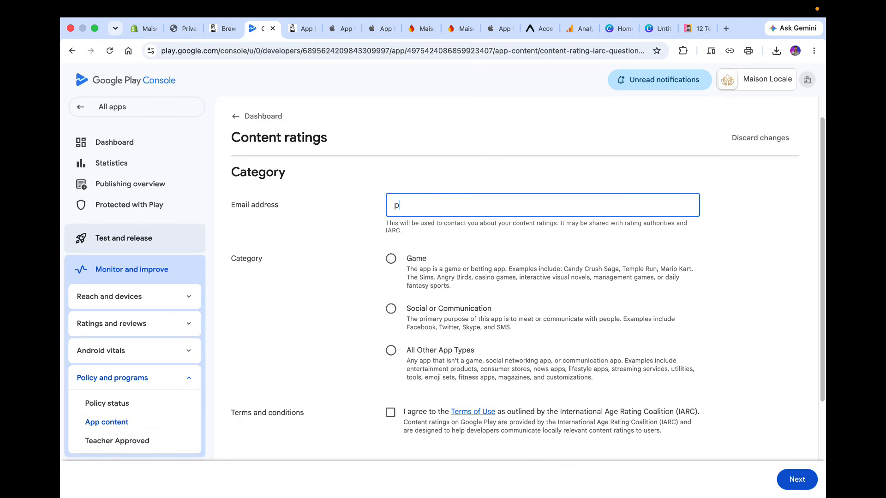
Choose the All Other App Types category, agree to the IARC Terms of Use, and continue to the questionnaire.
scroll(483, 296, down, 2)
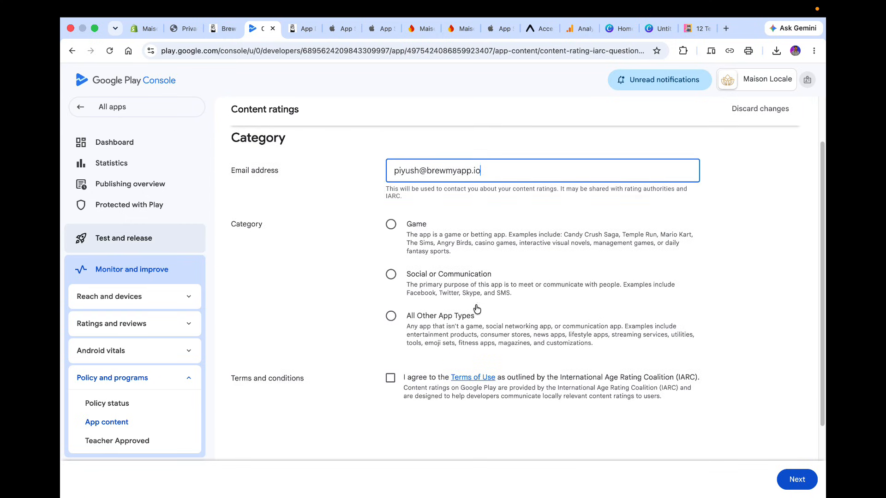
click(447, 325)
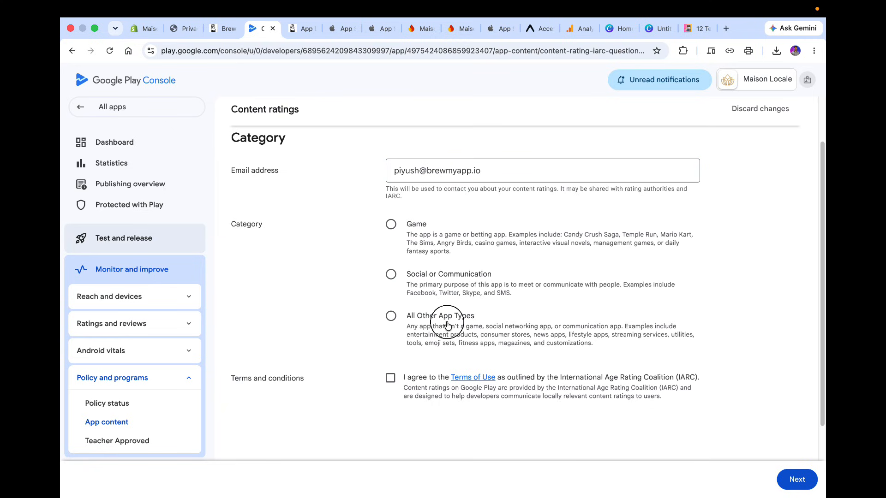
click(406, 319)
click(391, 377)
scroll(391, 377, down, 5)
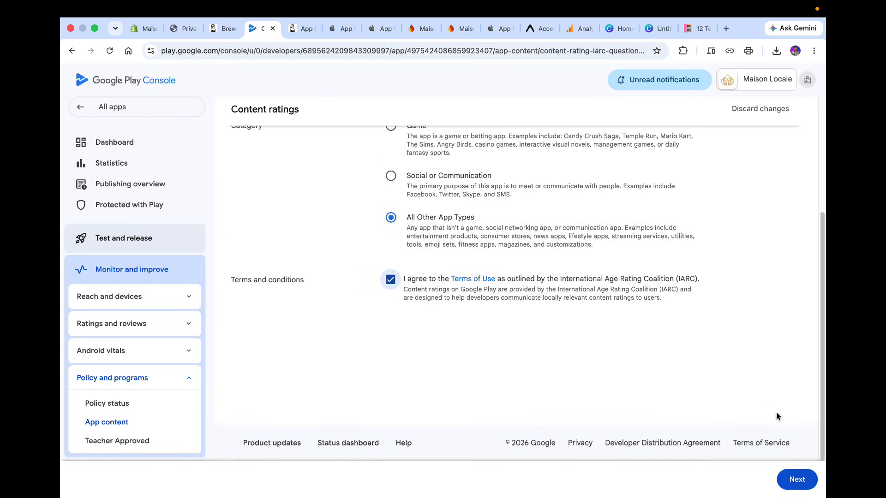
click(798, 480)
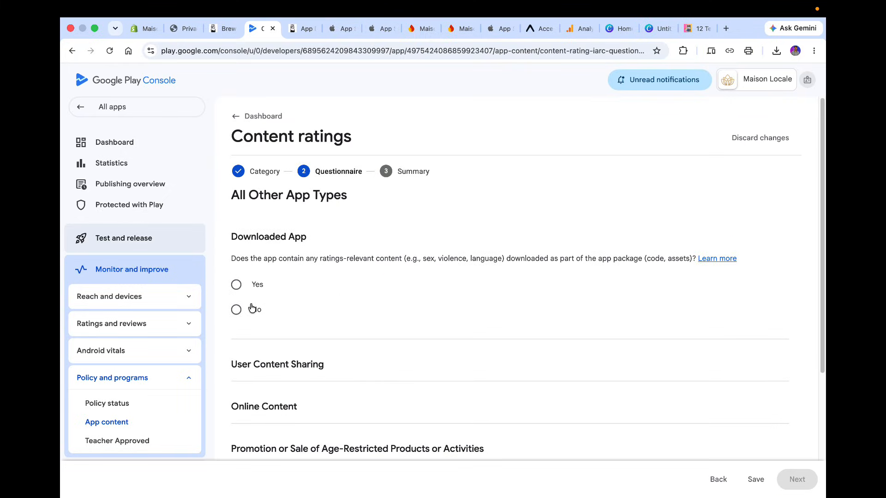
Answer No to the Downloaded App and User Content Sharing questions in the content rating questionnaire.
click(420, 261)
click(251, 311)
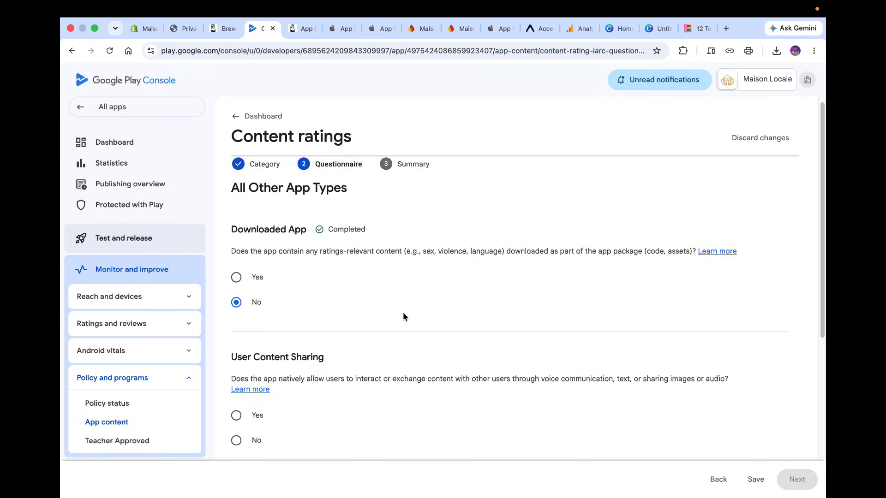
scroll(403, 312, down, 3)
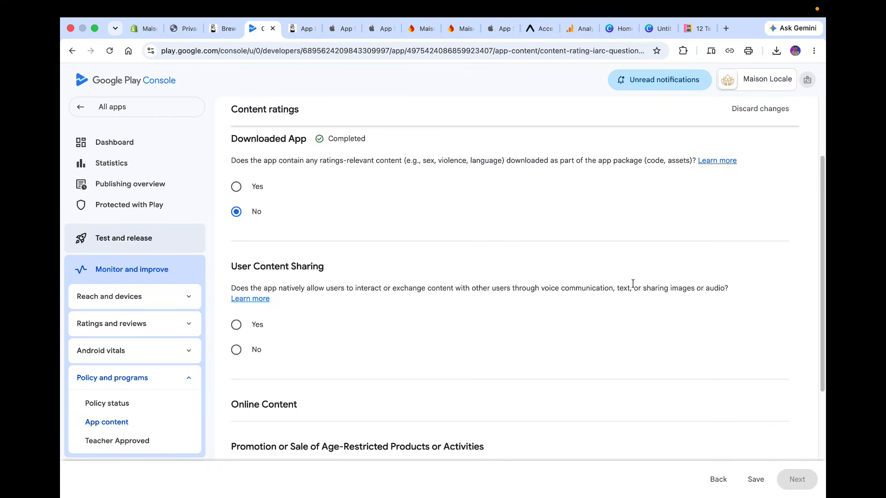
triple_click(494, 293)
click(499, 299)
click(252, 355)
Answer No to the Online Content and Promotion or Sale of Age-Restricted Products or Activities questions.
scroll(488, 345, down, 3)
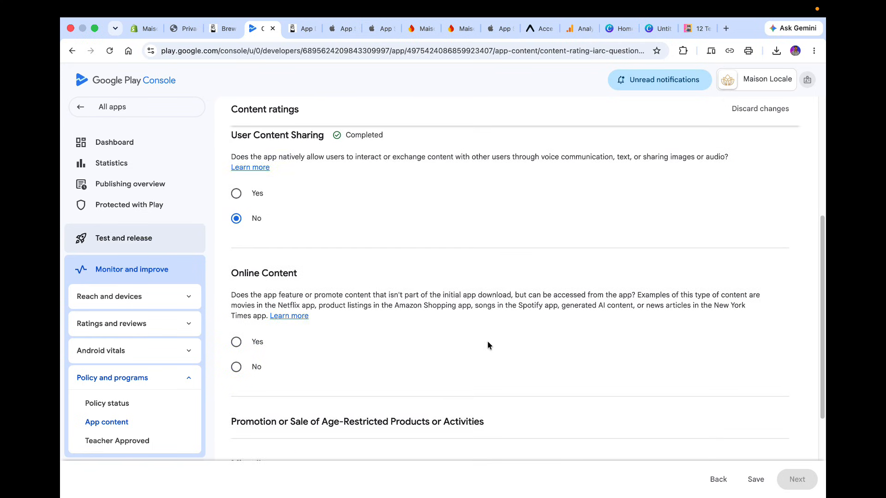
scroll(488, 345, down, 1)
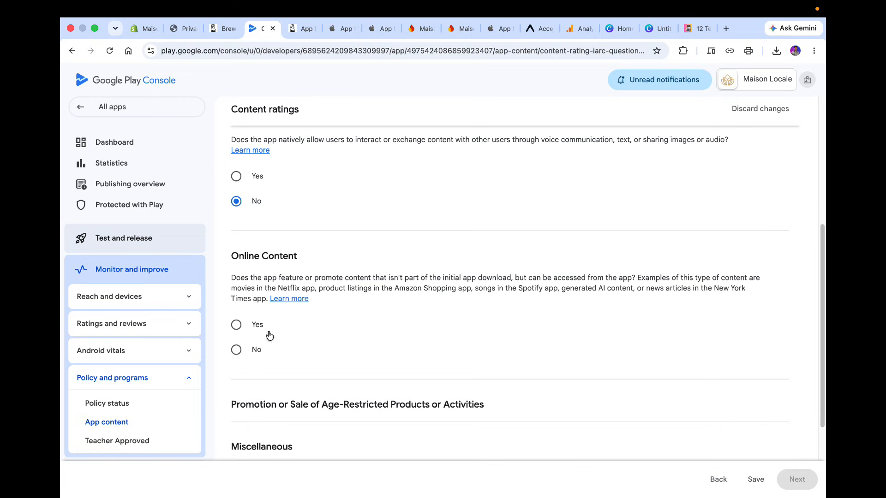
click(252, 355)
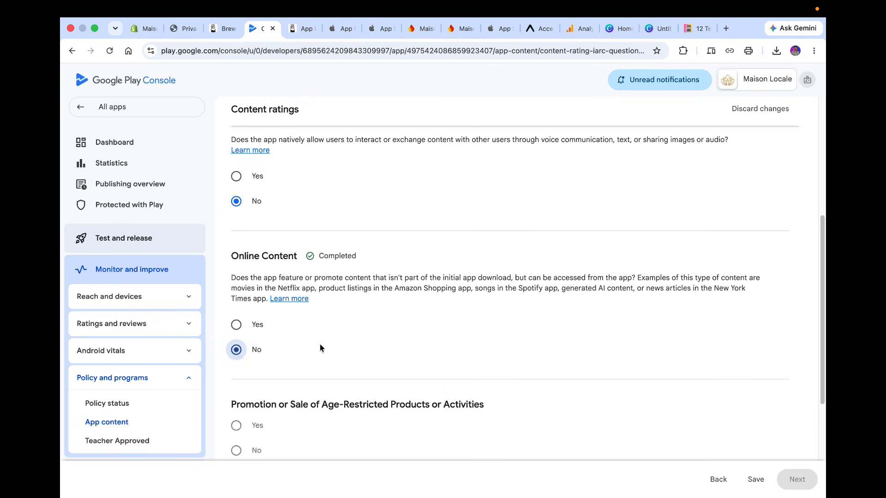
scroll(499, 358, down, 5)
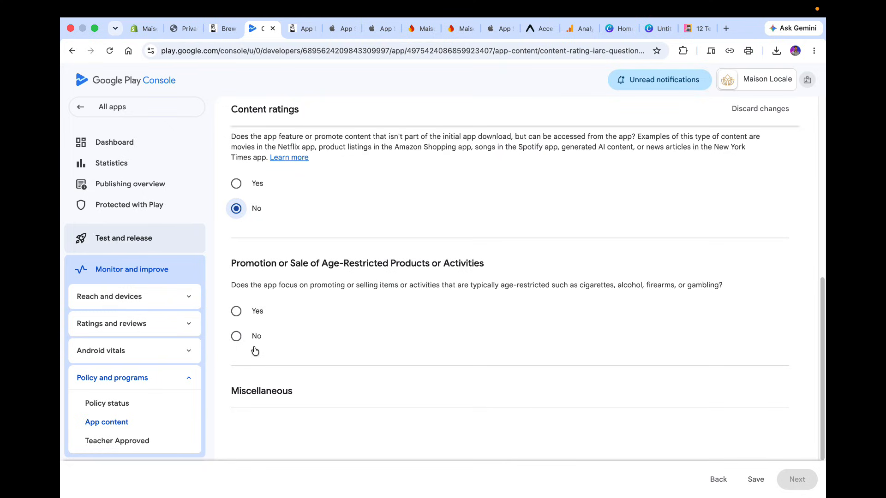
double_click(389, 285)
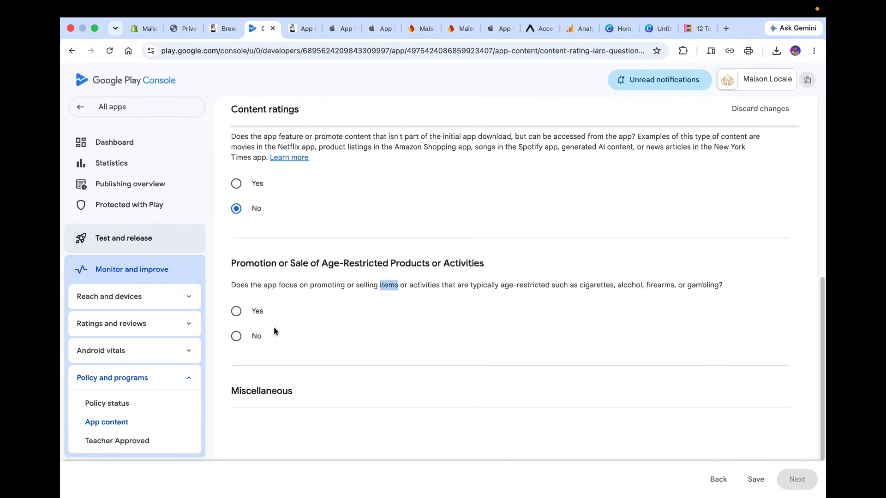
click(253, 336)
Answer No to the Miscellaneous questions on sharing precise location, purchasing digital goods, and cash rewards or NFTs.
scroll(412, 341, down, 4)
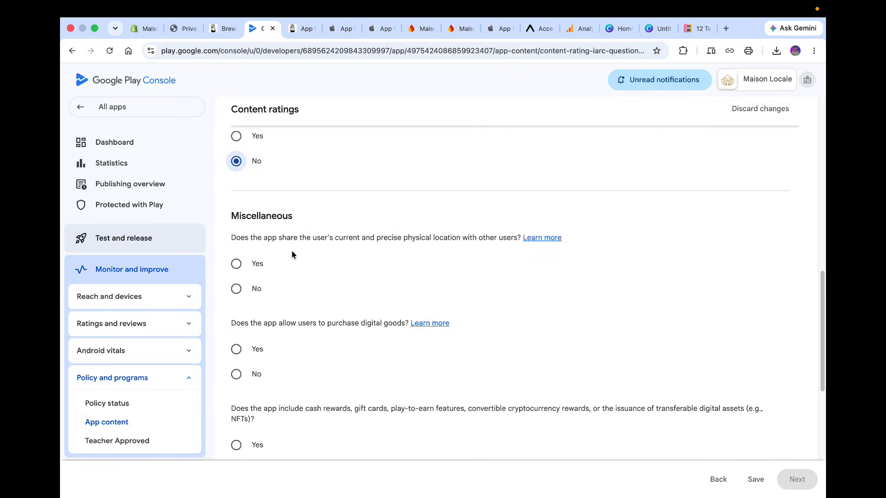
click(256, 289)
scroll(368, 349, down, 1)
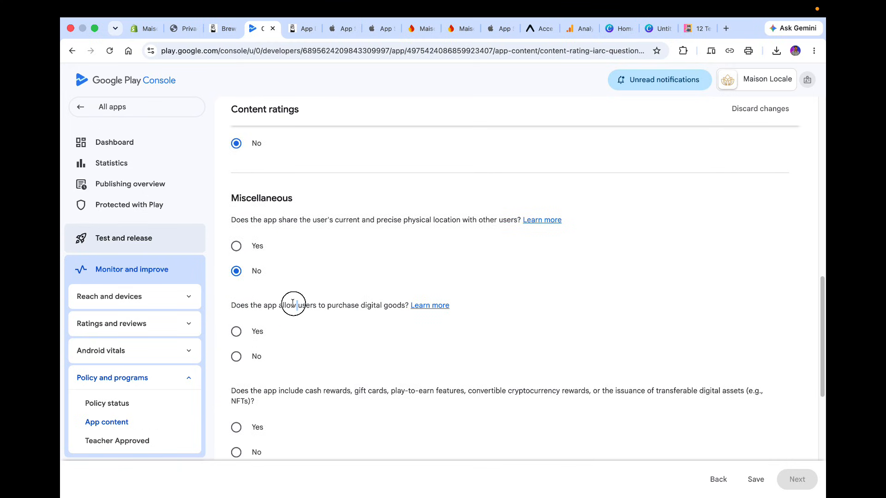
triple_click(293, 305)
click(356, 346)
click(253, 354)
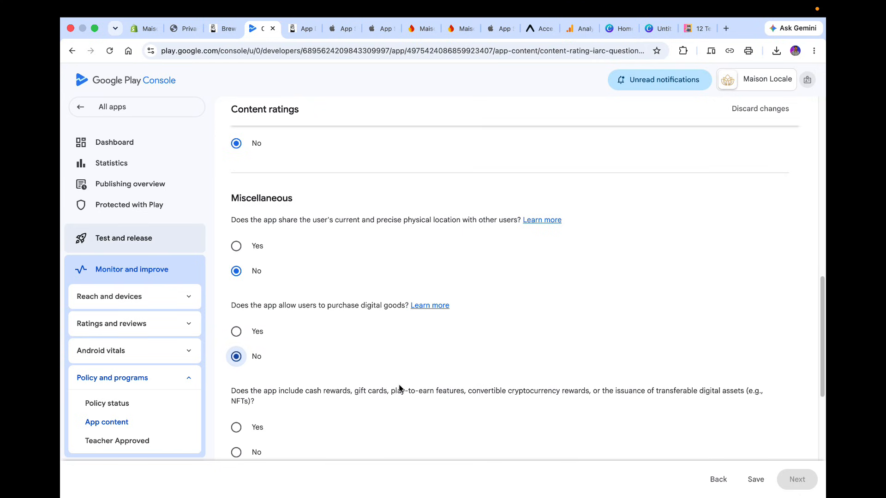
scroll(399, 389, down, 4)
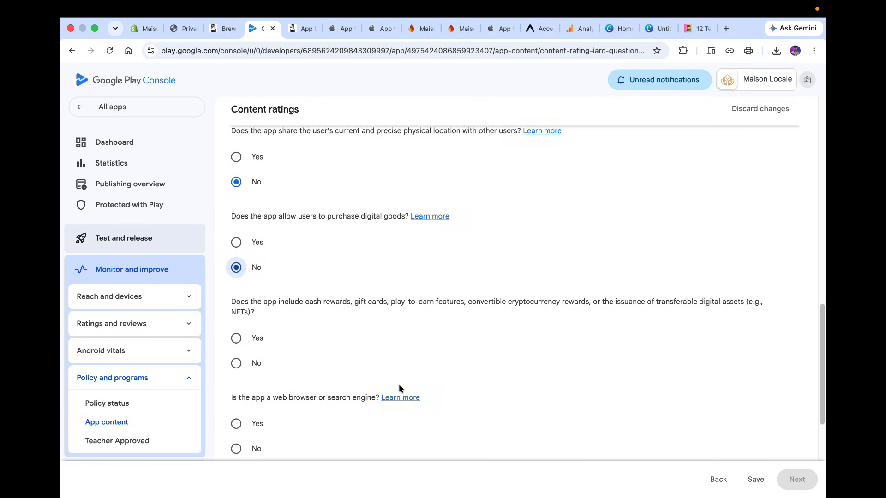
click(262, 363)
Answer No to the web browser and news or educational product questions, save the questionnaire, and continue to the summary.
scroll(436, 367, down, 4)
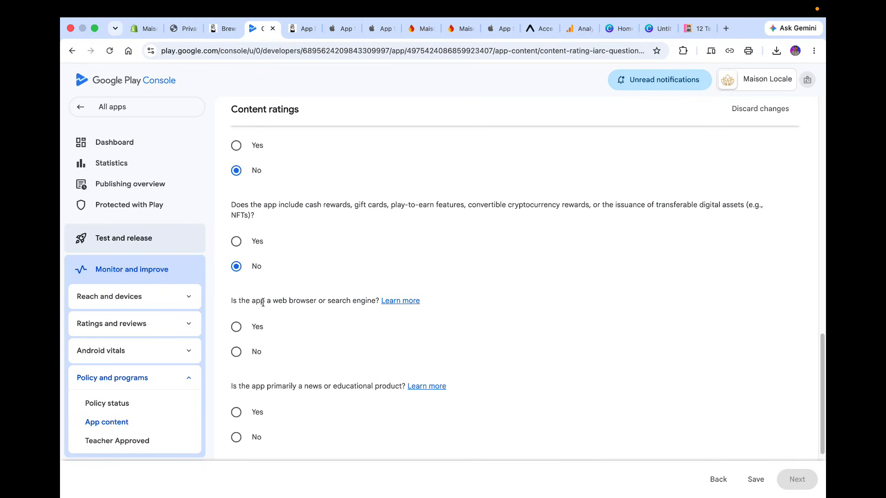
drag(245, 301, 336, 300)
click(335, 299)
click(262, 352)
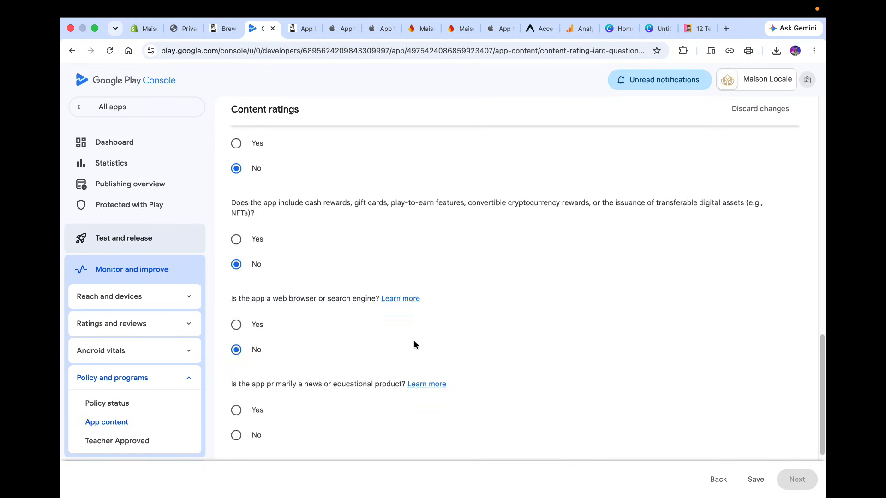
scroll(414, 341, down, 3)
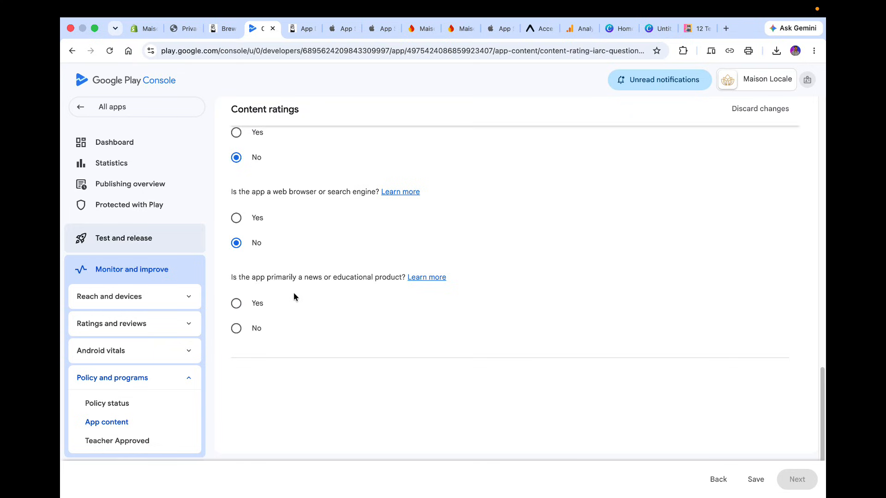
drag(271, 277, 384, 272)
click(383, 272)
click(256, 329)
scroll(703, 427, down, 2)
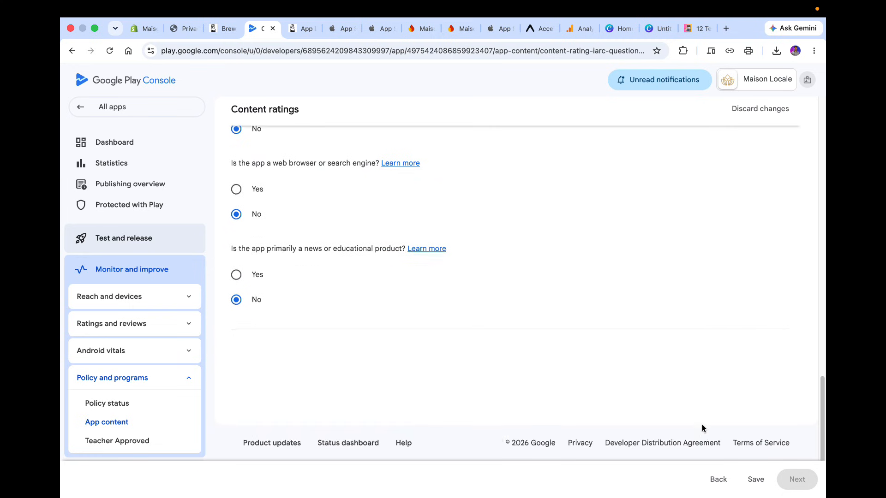
click(749, 479)
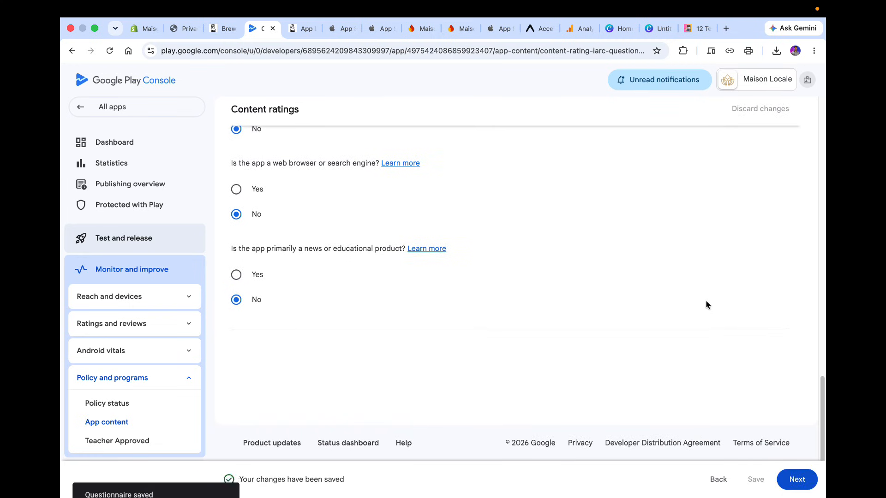
click(798, 479)
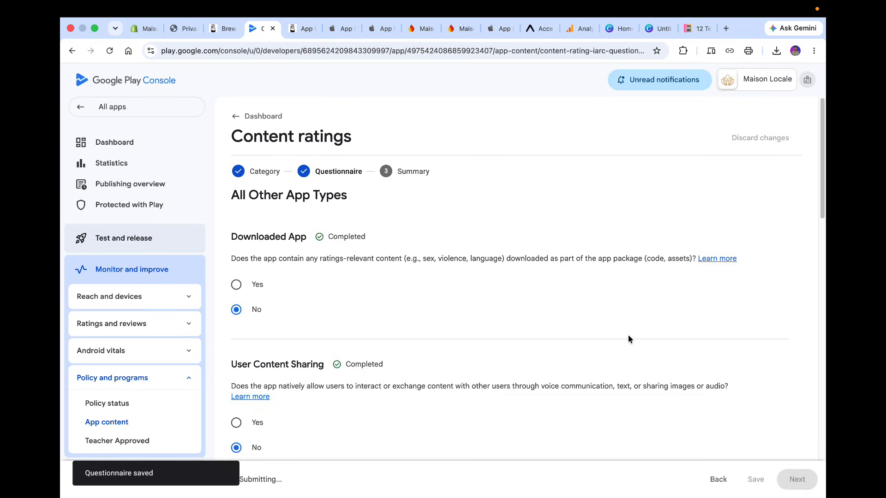
Save the content rating from the summary and go to the Publishing overview.
scroll(629, 339, down, 10)
scroll(628, 339, down, 5)
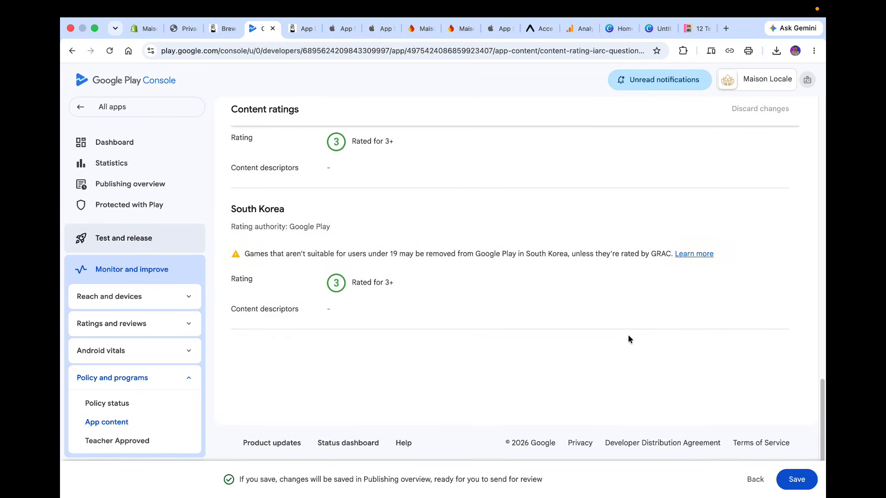
click(796, 479)
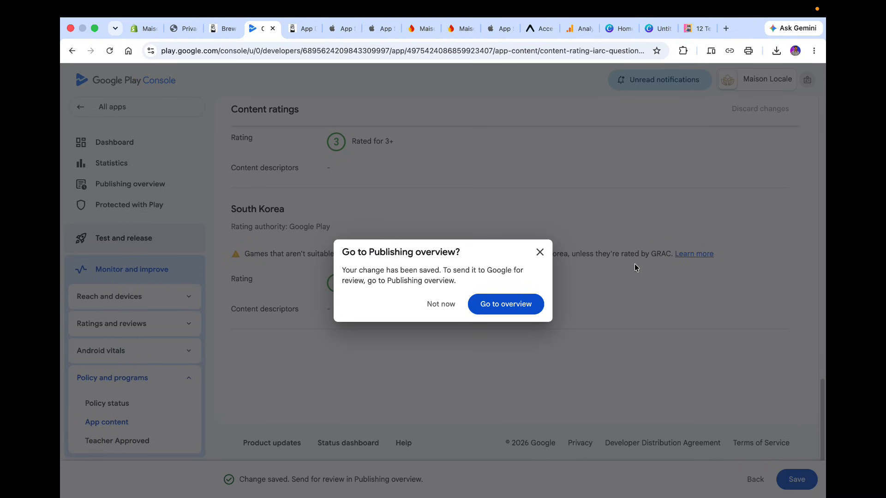
click(519, 300)
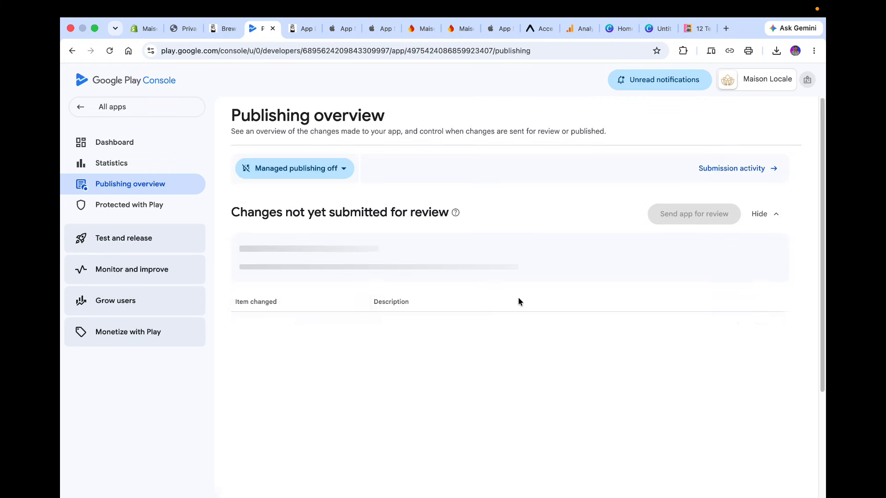
Return to the dashboard and open the Target audience declaration.
scroll(353, 252, down, 3)
scroll(354, 252, up, 2)
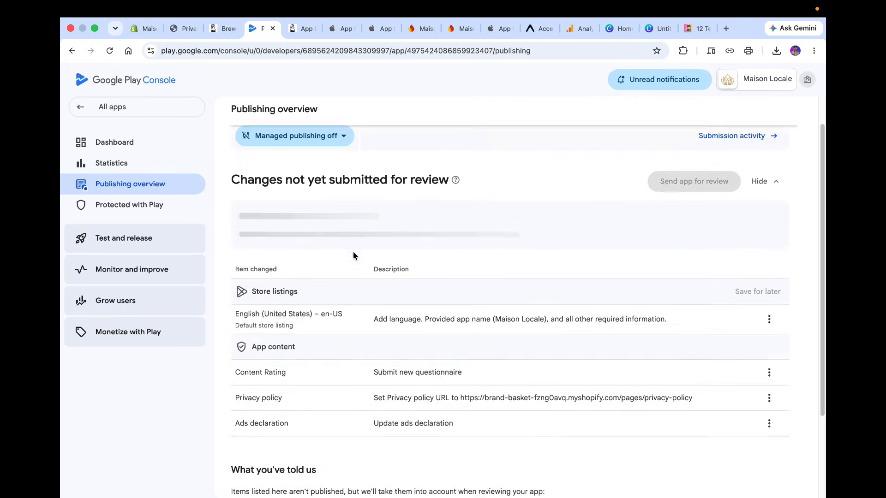
scroll(353, 255, up, 1)
click(150, 141)
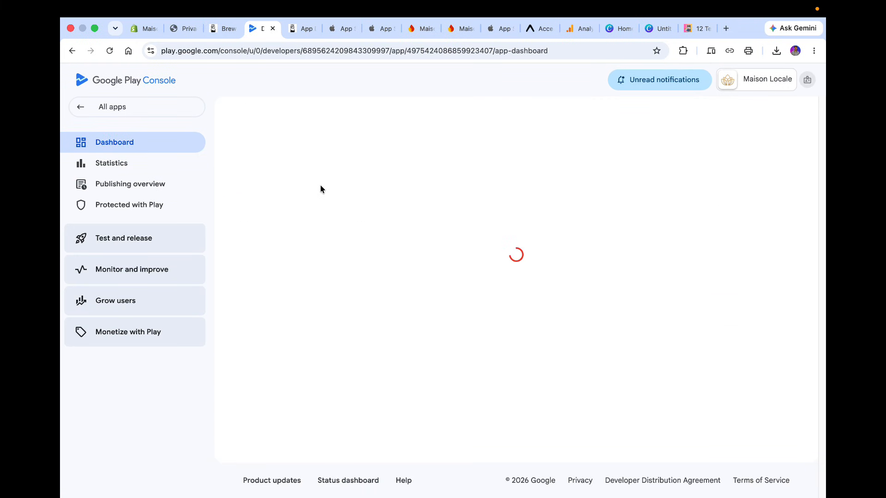
scroll(368, 325, down, 10)
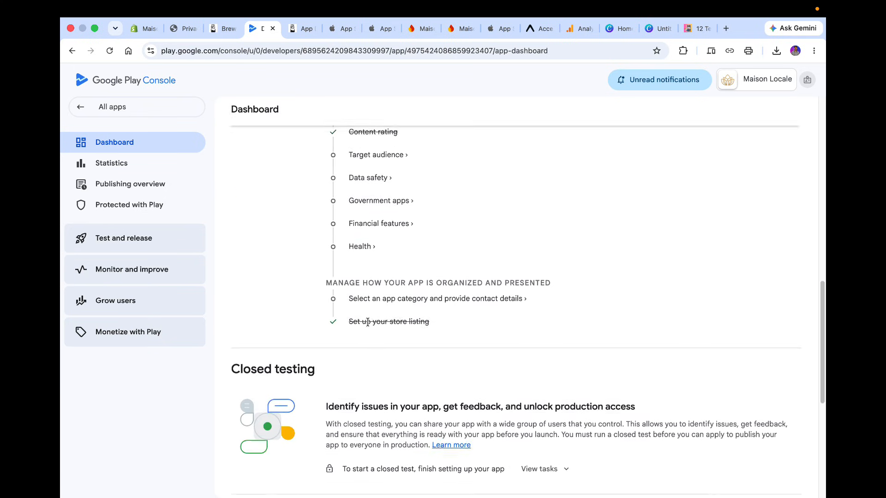
scroll(367, 322, up, 2)
click(373, 235)
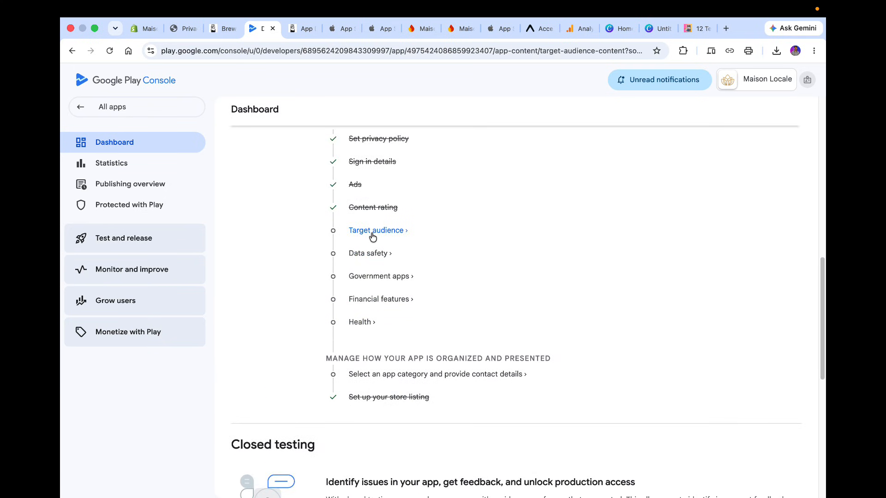
Select the target age groups 13-15, 16-17, and 18 and over.
scroll(400, 325, down, 2)
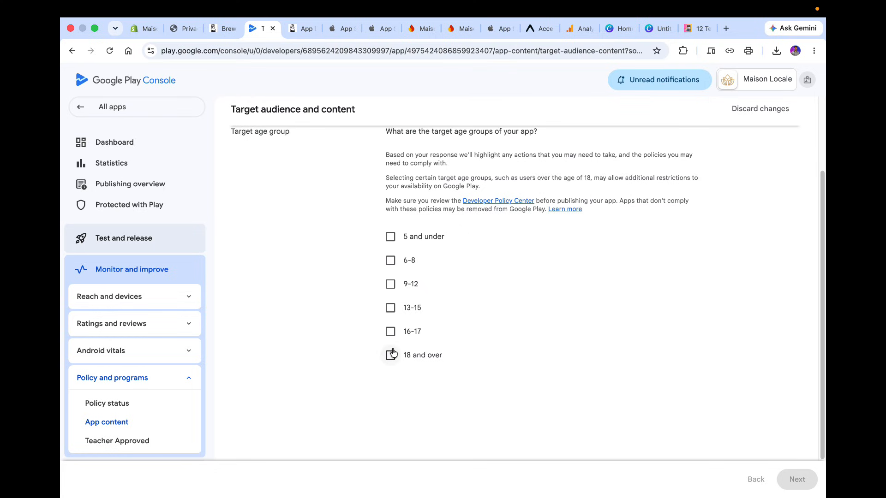
click(390, 259)
click(390, 285)
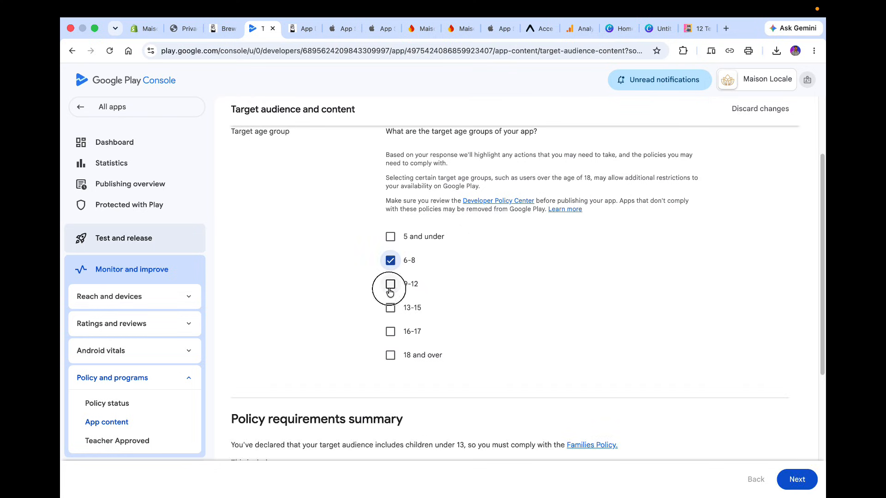
click(389, 241)
click(391, 260)
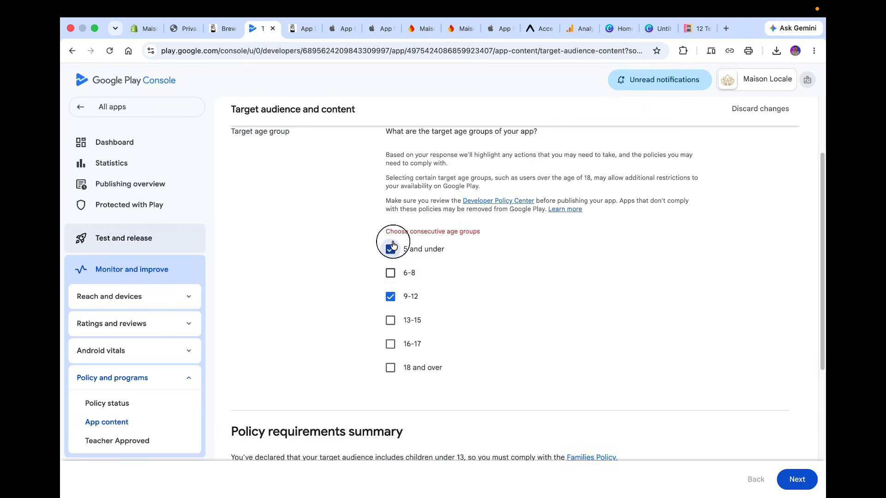
click(394, 245)
click(393, 298)
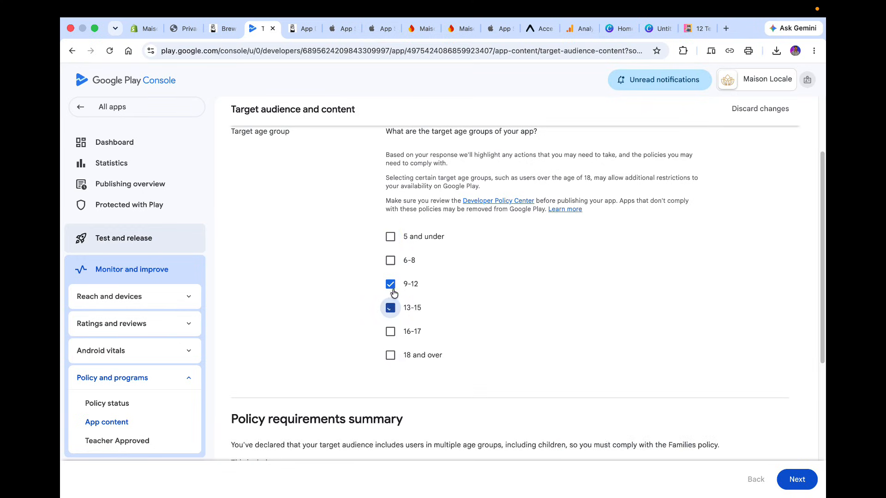
click(392, 287)
click(390, 331)
click(390, 355)
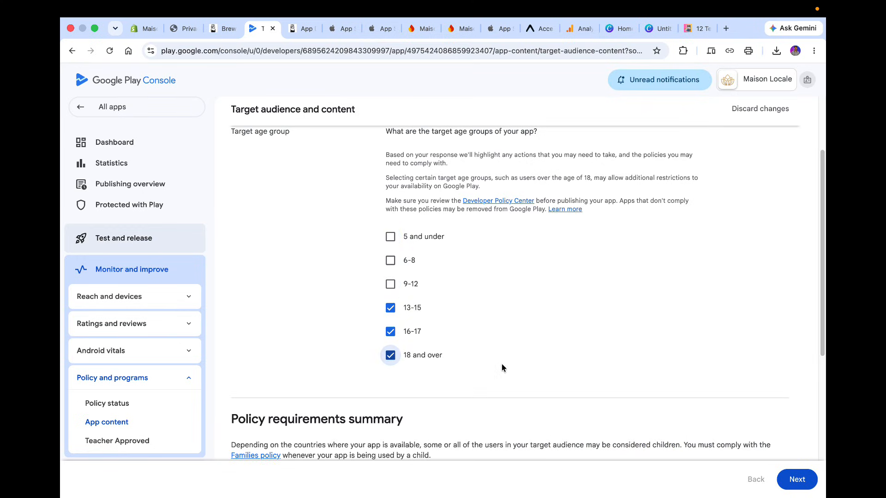
Continue to the summary, save the target audience, and go to the Publishing overview.
scroll(502, 365, down, 6)
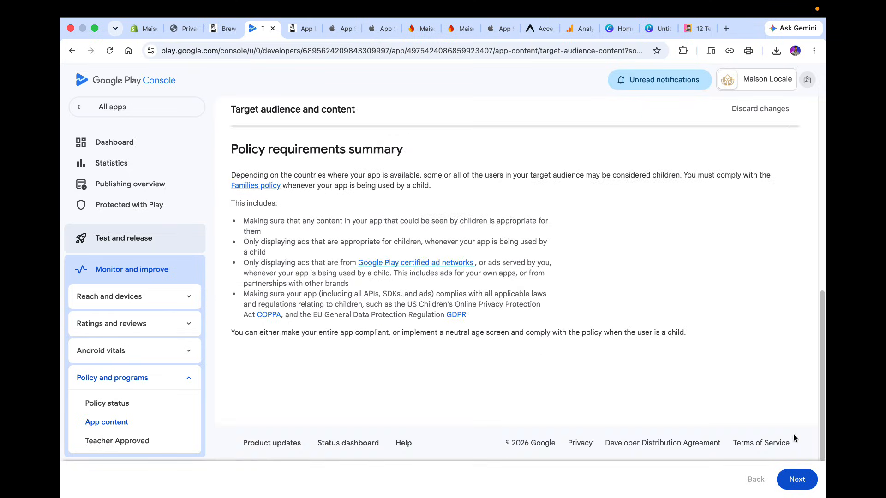
click(800, 487)
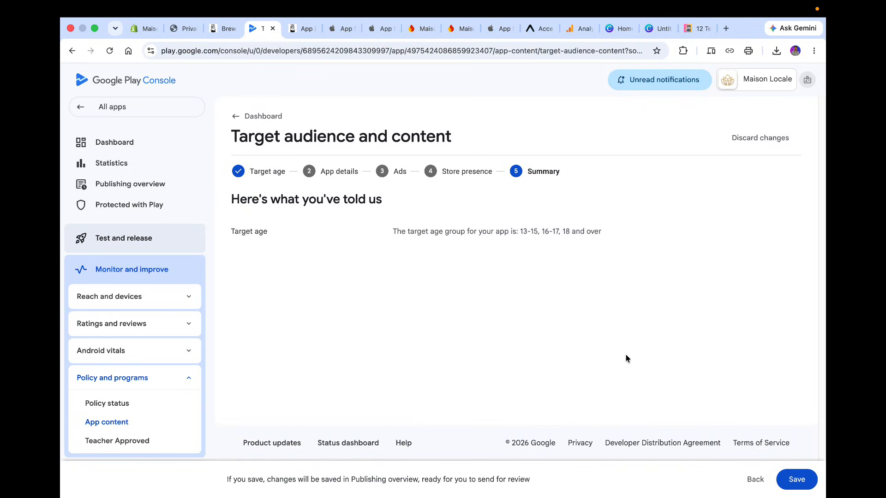
click(782, 479)
click(519, 309)
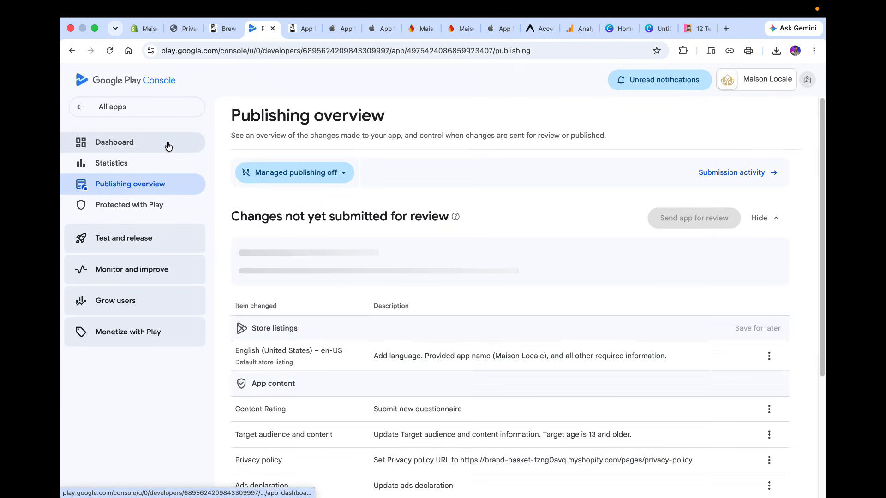
Return to the dashboard and open the Data safety declaration.
click(168, 145)
scroll(372, 257, down, 10)
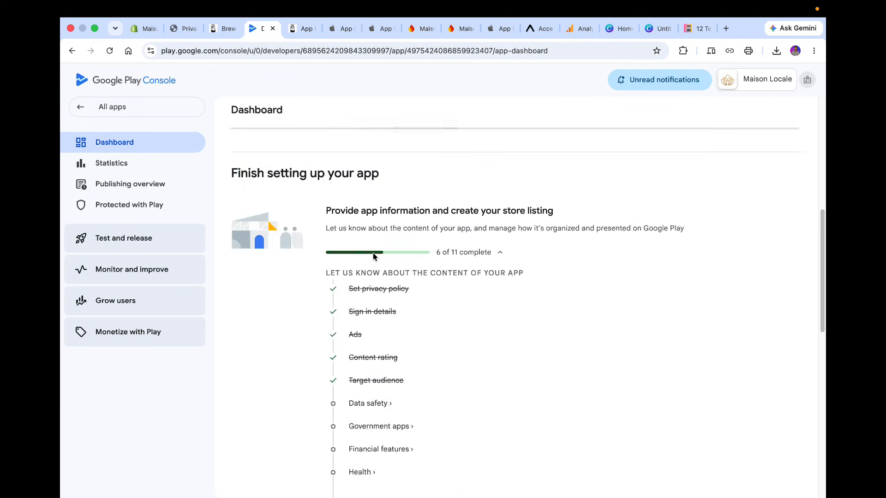
scroll(373, 257, up, 3)
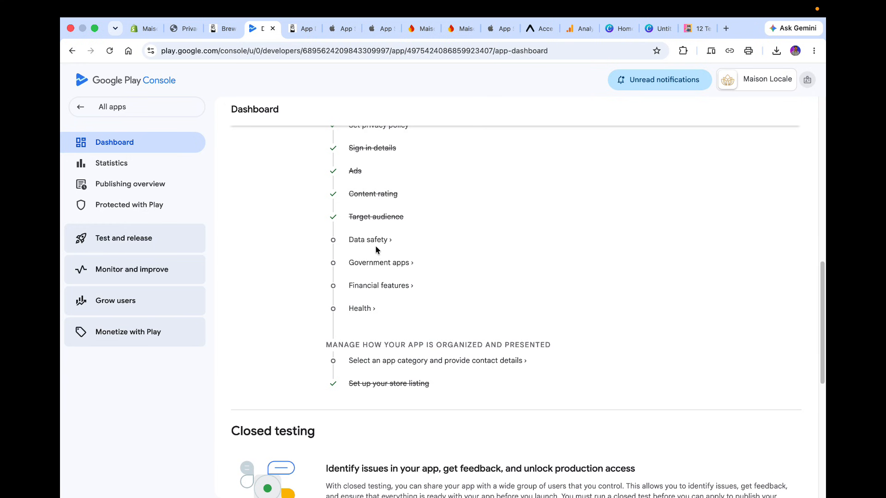
click(374, 242)
scroll(376, 247, down, 3)
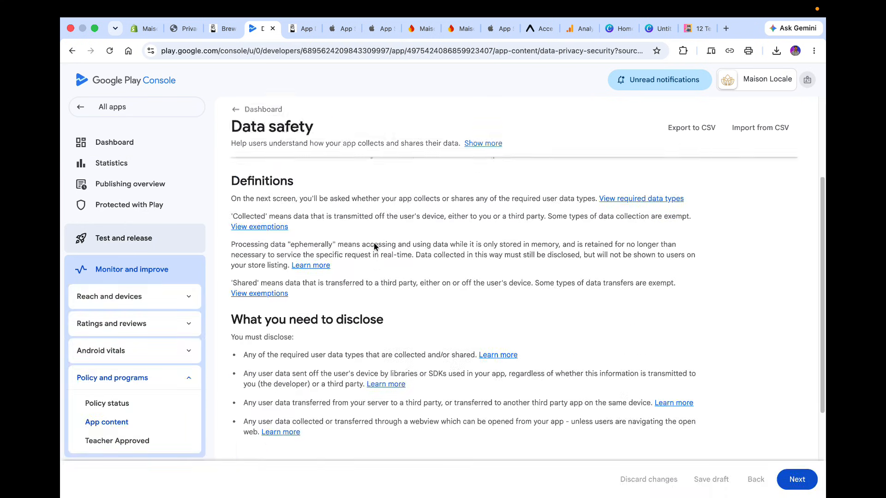
Continue past the overview and declare that the app collects user data and that all of it is encrypted in transit.
scroll(374, 247, down, 5)
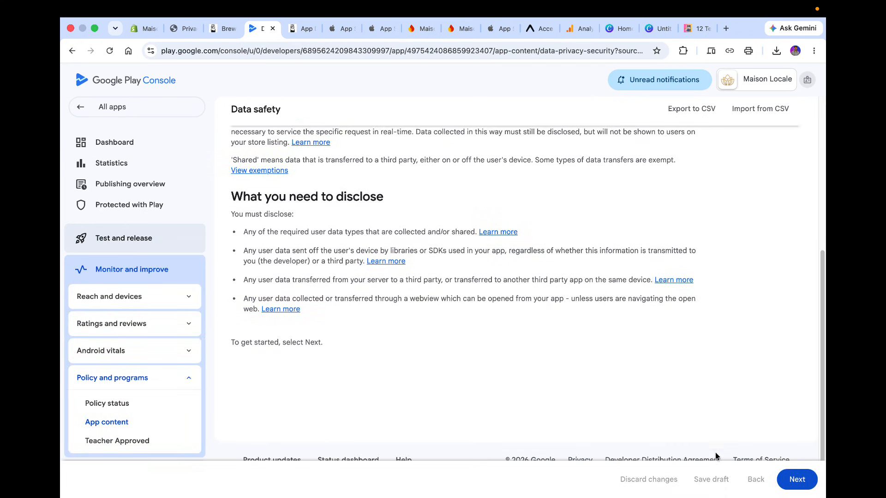
click(796, 479)
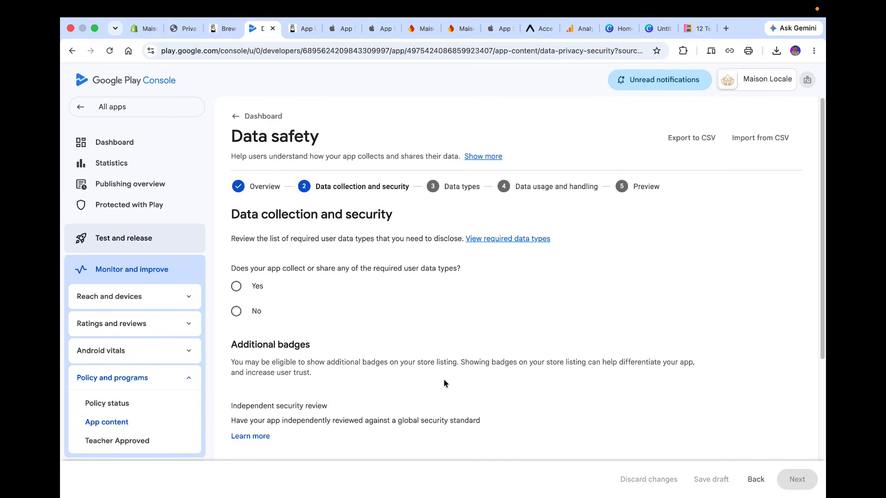
click(257, 288)
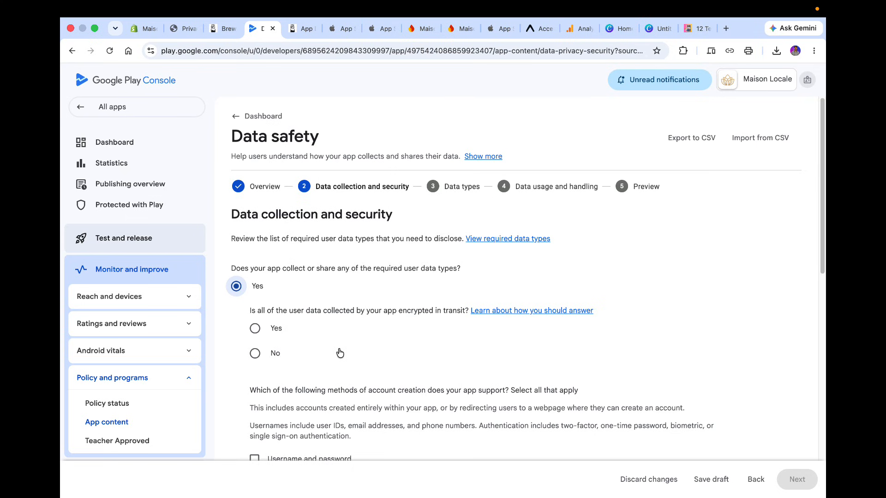
scroll(339, 353, down, 2)
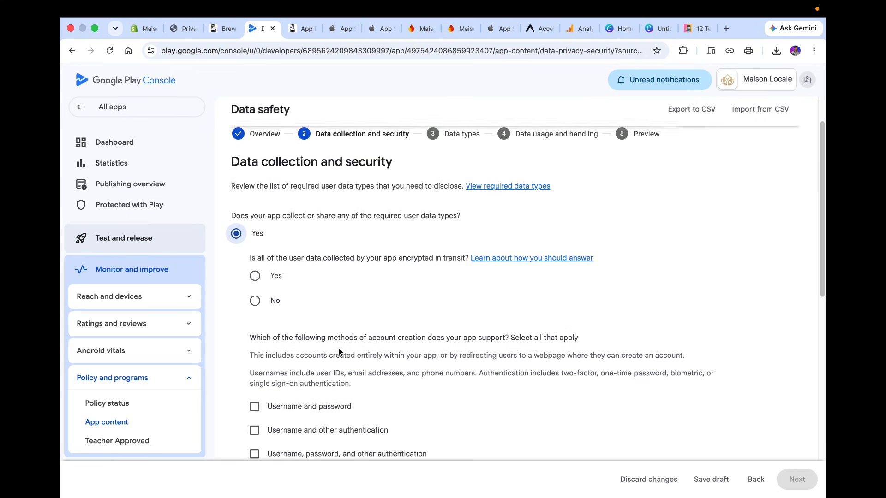
click(255, 276)
Select Username and other authentication as the supported account creation method.
scroll(378, 365, down, 4)
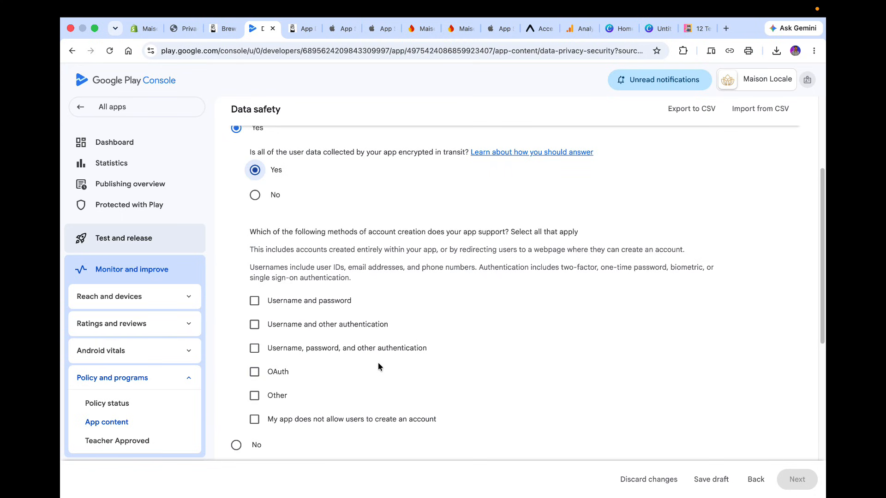
scroll(378, 367, down, 1)
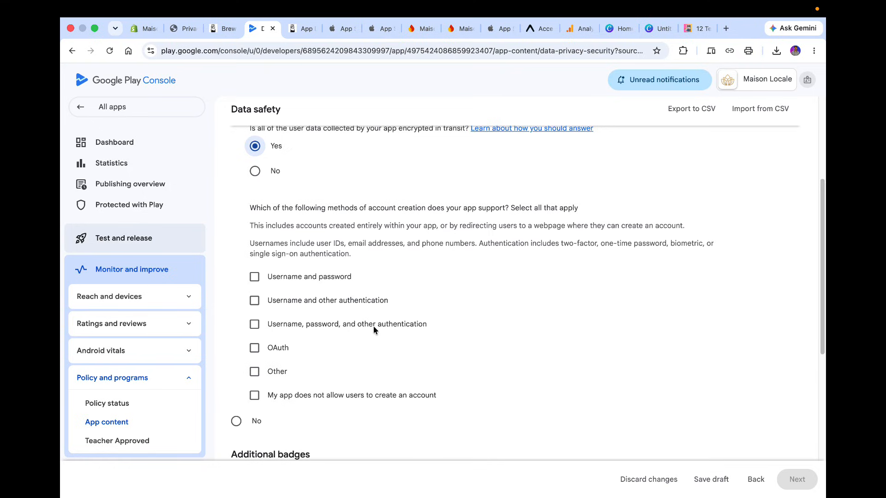
click(341, 302)
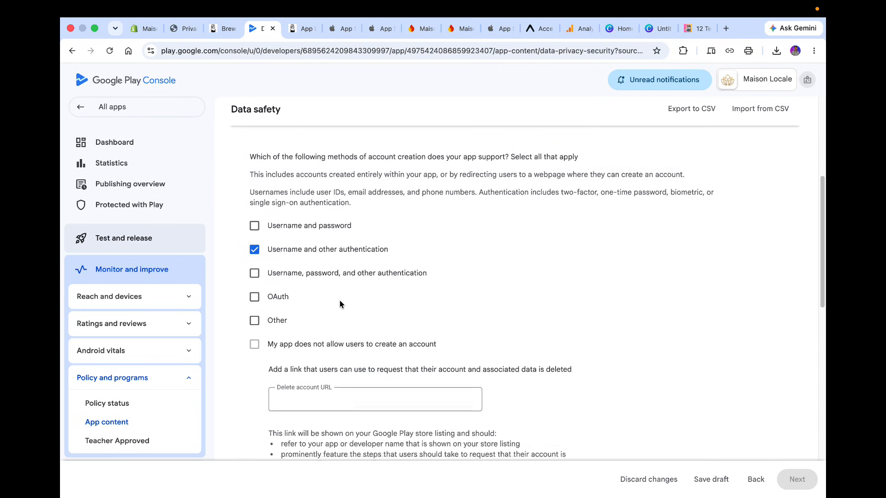
scroll(340, 304, up, 1)
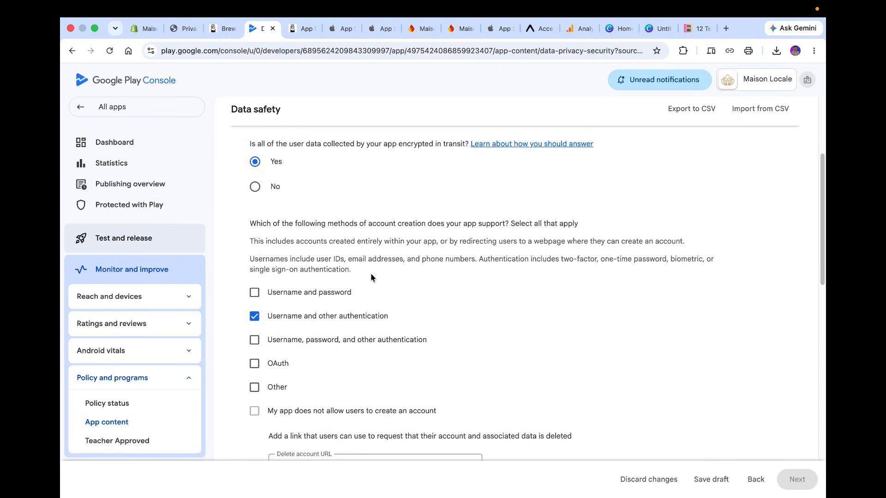
scroll(530, 261, down, 1)
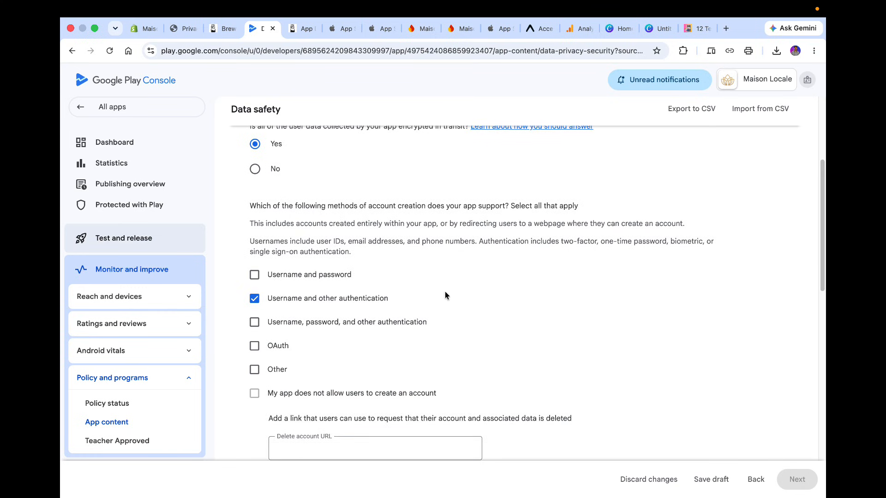
scroll(445, 295, down, 5)
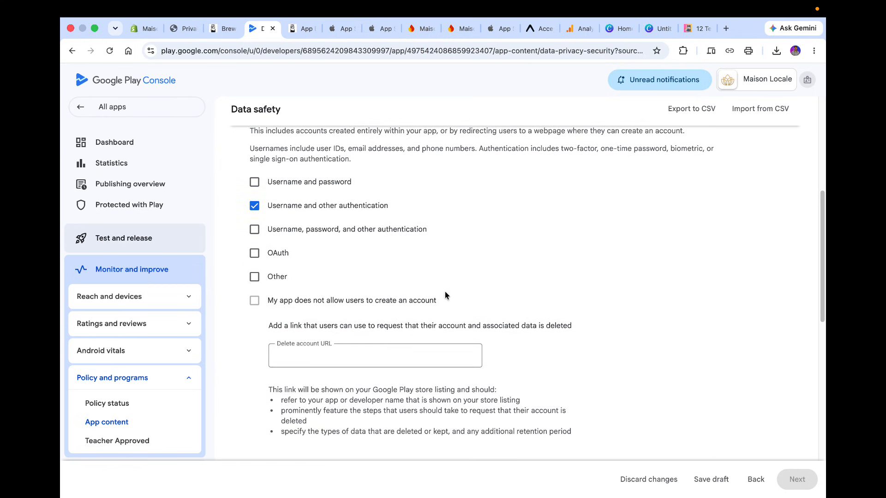
click(255, 253)
click(270, 260)
scroll(411, 259, down, 1)
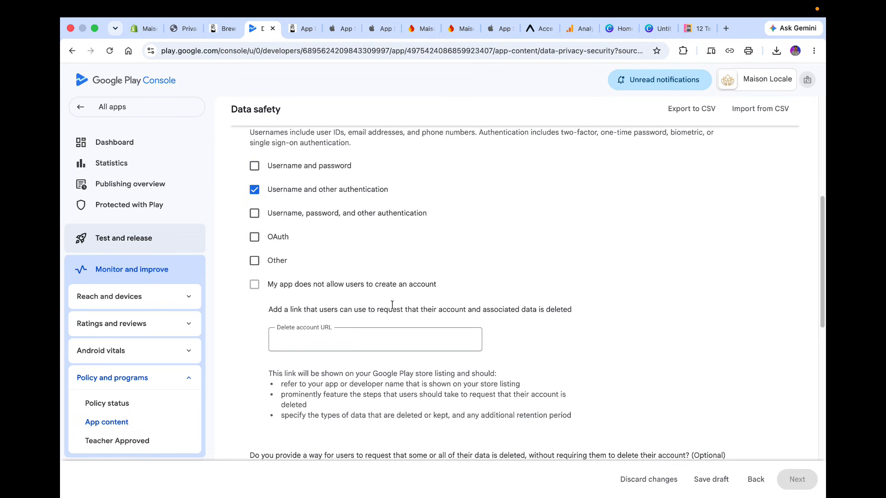
Open the store's Contact page from the Shopify Pages list and copy its URL.
scroll(393, 305, down, 4)
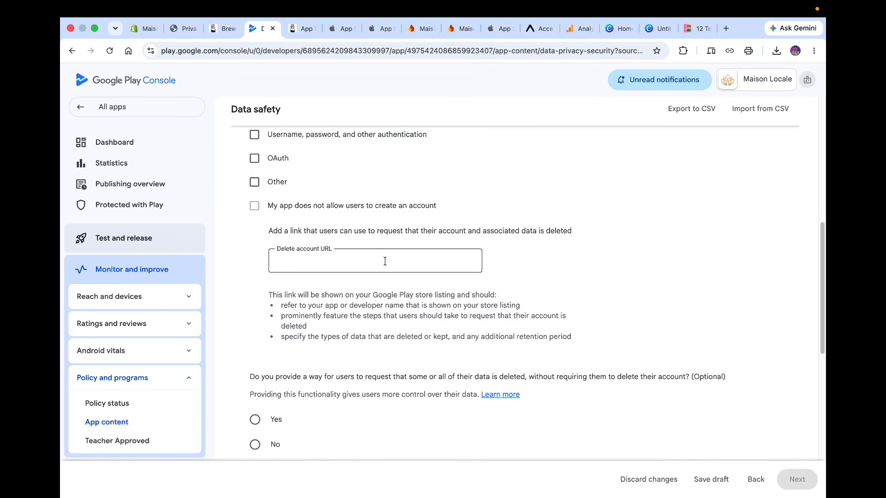
click(149, 29)
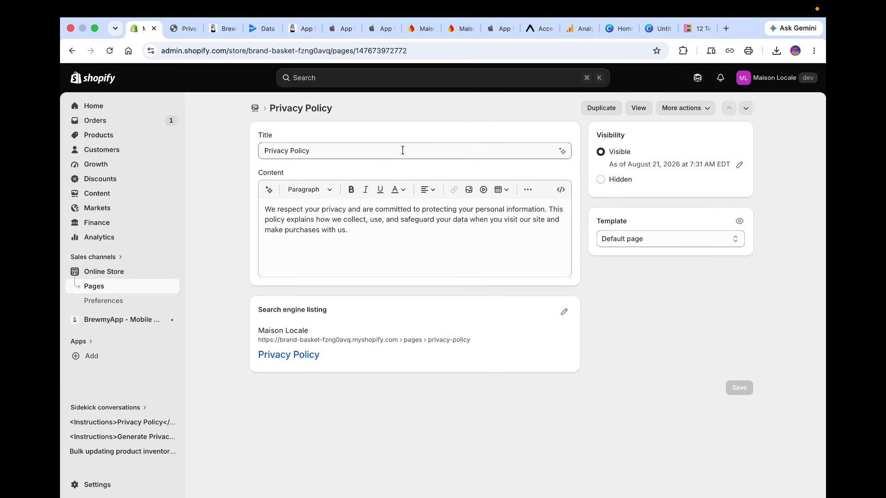
click(122, 287)
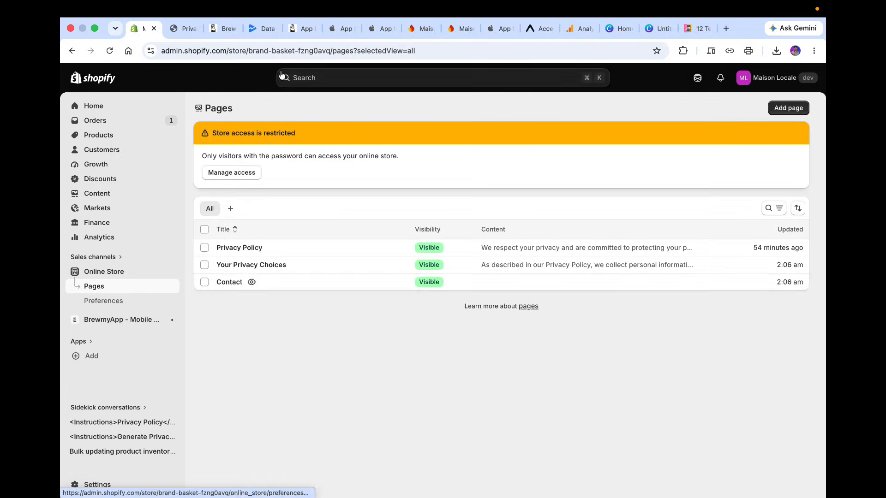
click(252, 283)
click(274, 51)
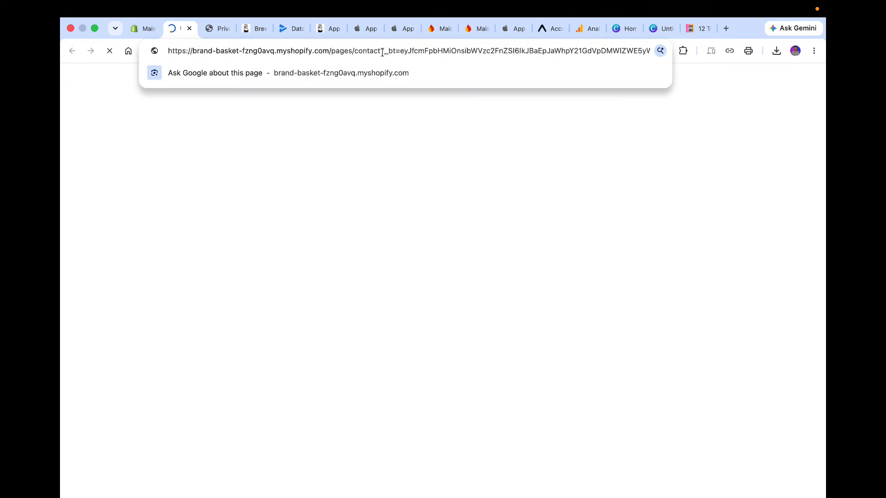
Paste the Contact page URL into the Delete account URL field.
click(217, 29)
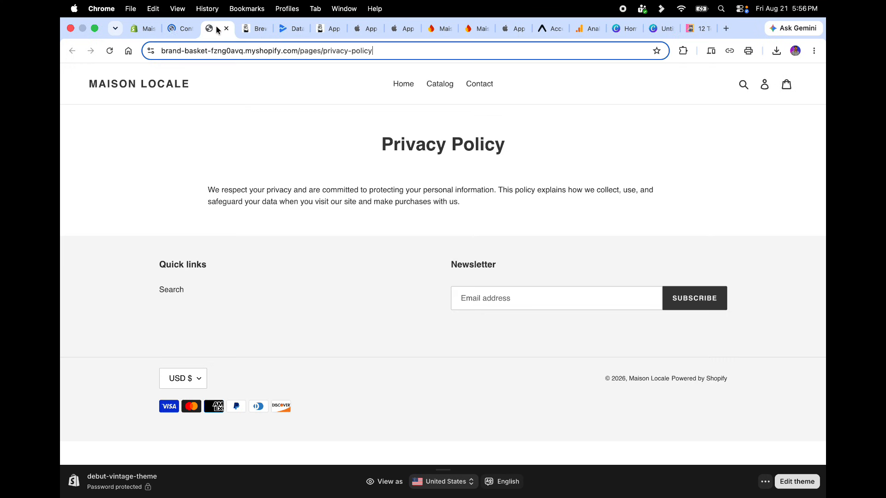
click(258, 31)
click(282, 35)
click(309, 259)
key(super+v)
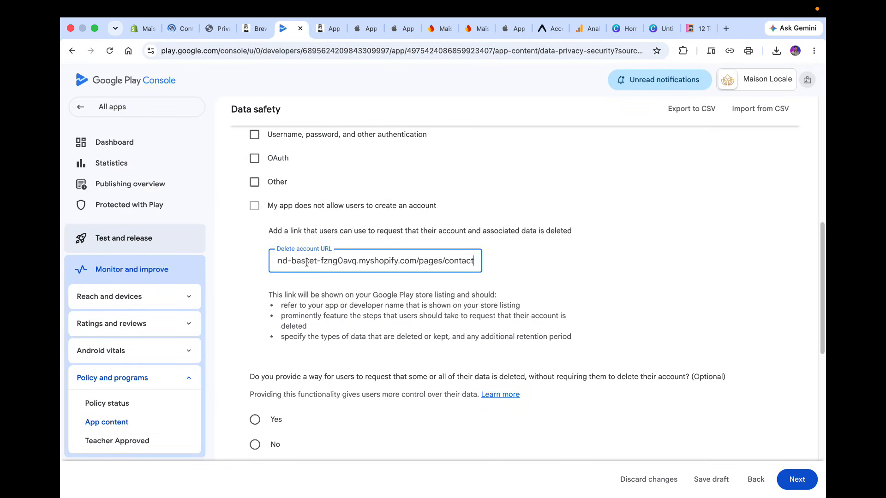
Answer Yes to offering partial data deletion and paste the Contact page URL as the delete data URL.
scroll(565, 300, down, 2)
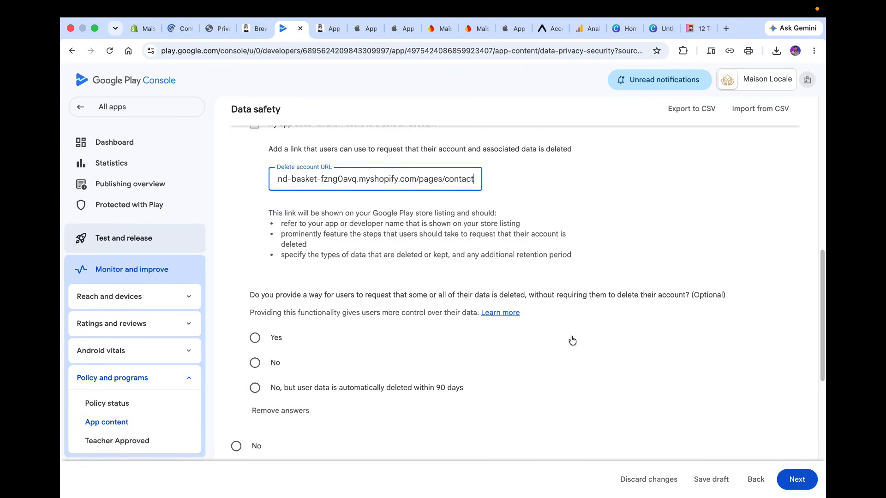
triple_click(564, 296)
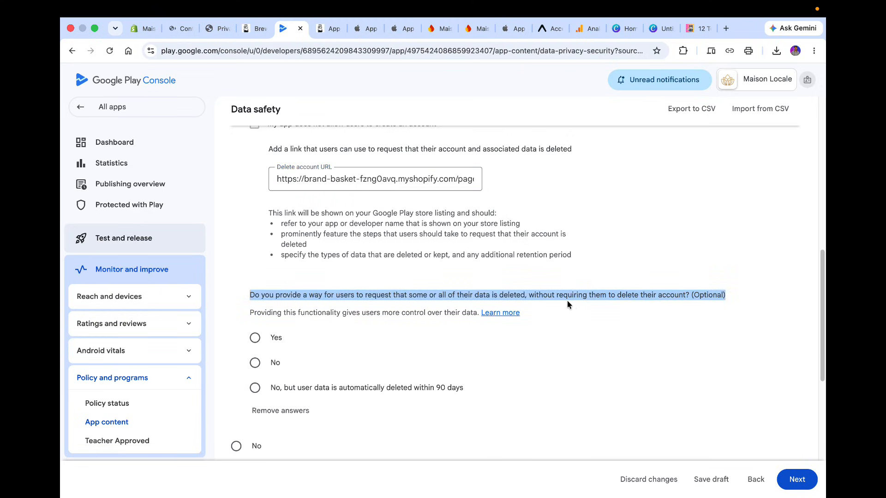
click(571, 307)
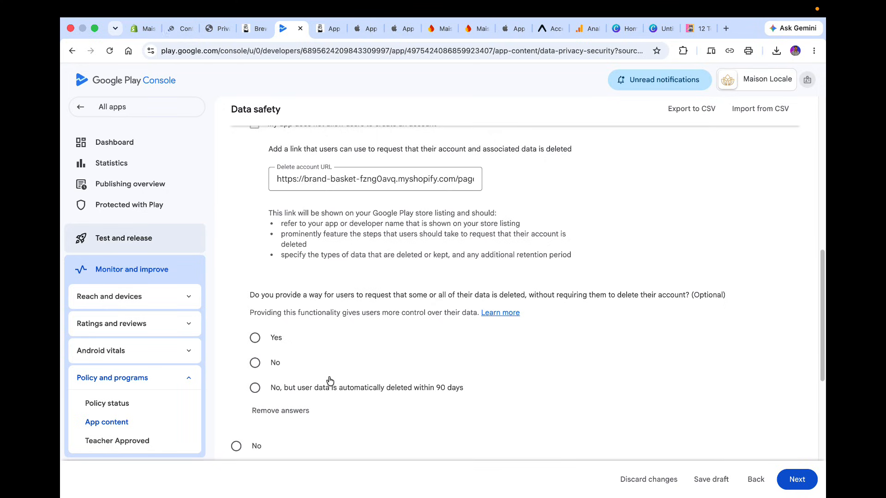
scroll(333, 403, down, 1)
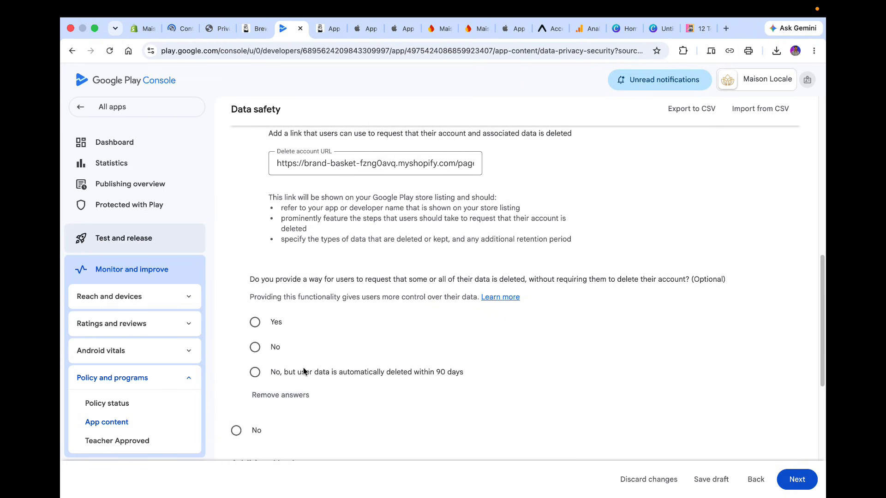
click(255, 349)
click(256, 323)
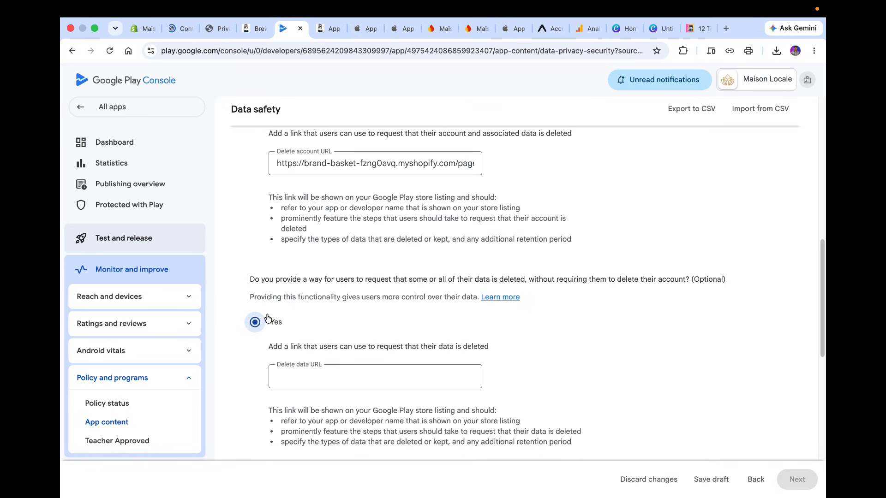
click(358, 366)
text(https://brand-basket-fzng0avq.myshopify.com/pages/contact)
scroll(532, 365, down, 2)
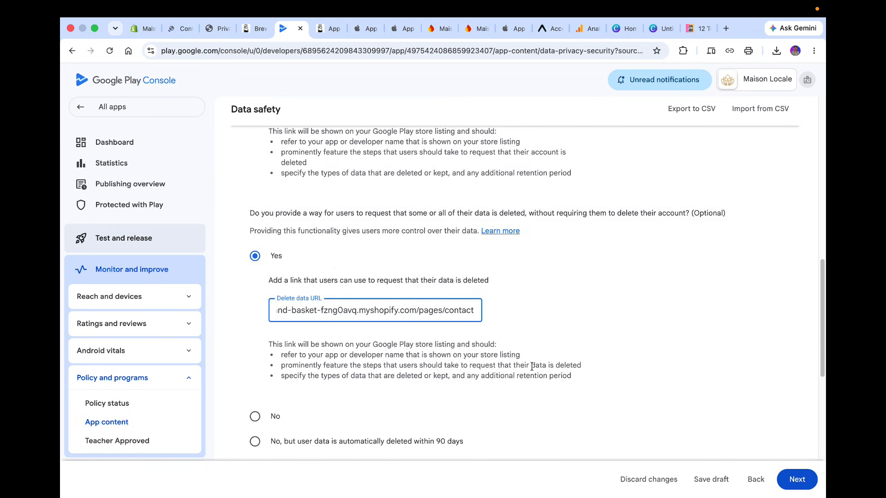
Continue to the Data types step of the Data safety form.
click(532, 366)
scroll(532, 367, down, 6)
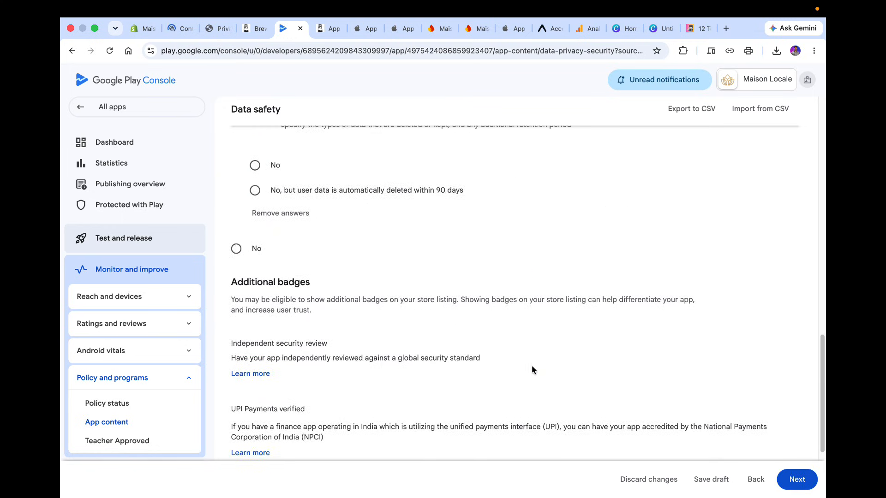
scroll(532, 367, down, 3)
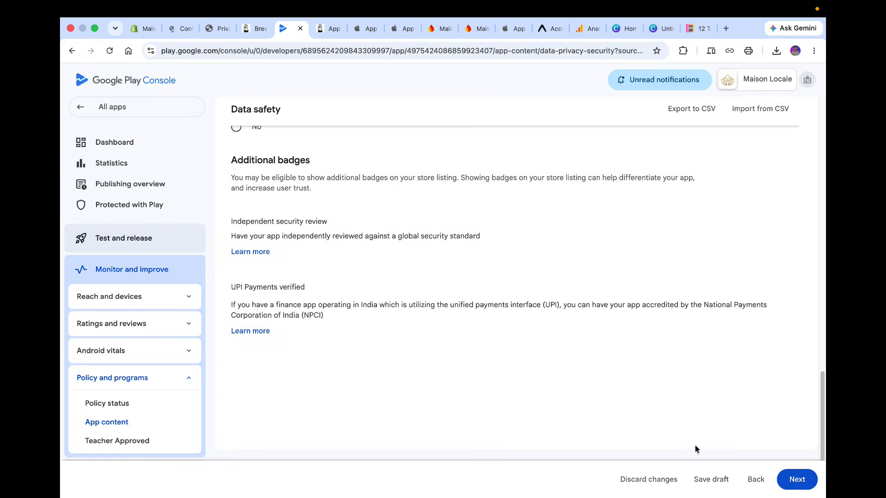
click(803, 481)
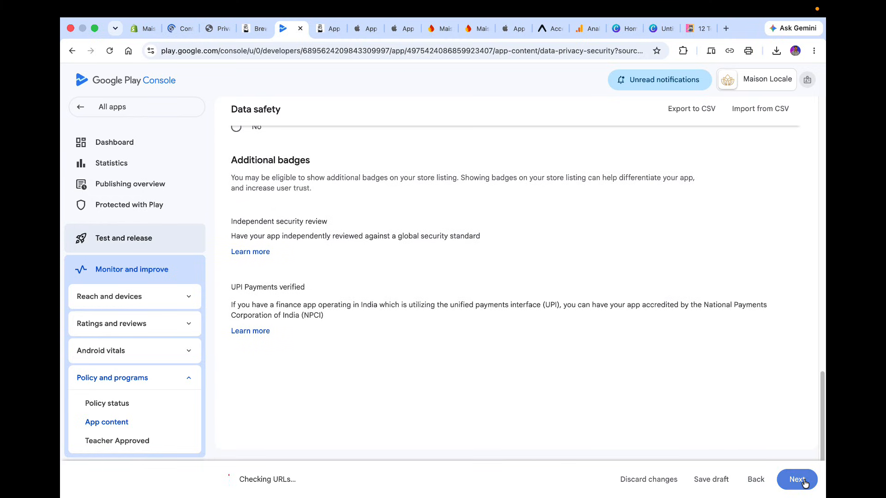
scroll(584, 239, up, 6)
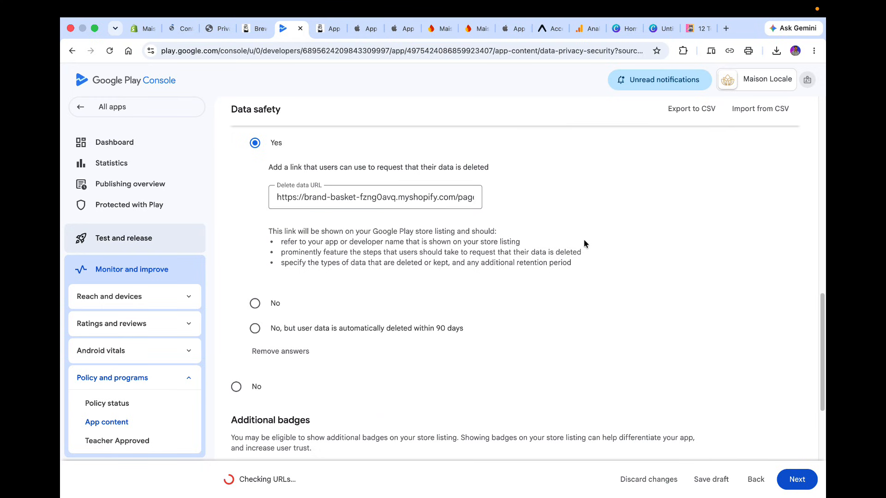
scroll(583, 240, down, 3)
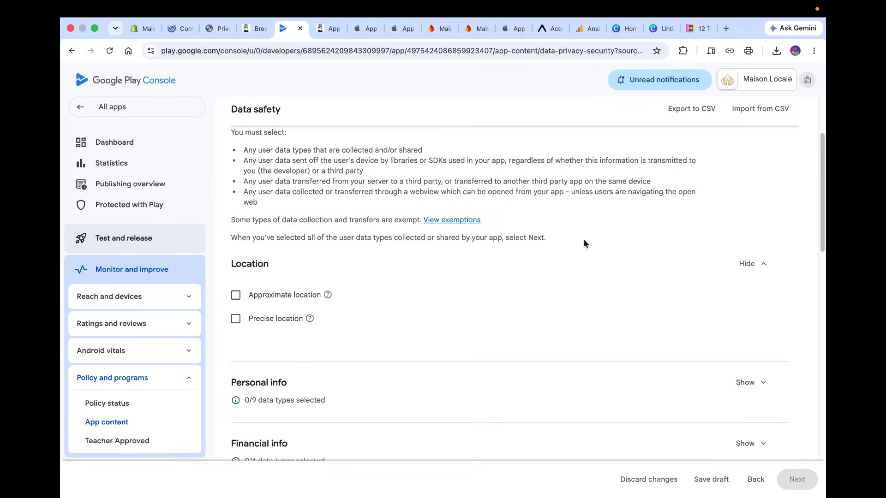
scroll(585, 241, up, 3)
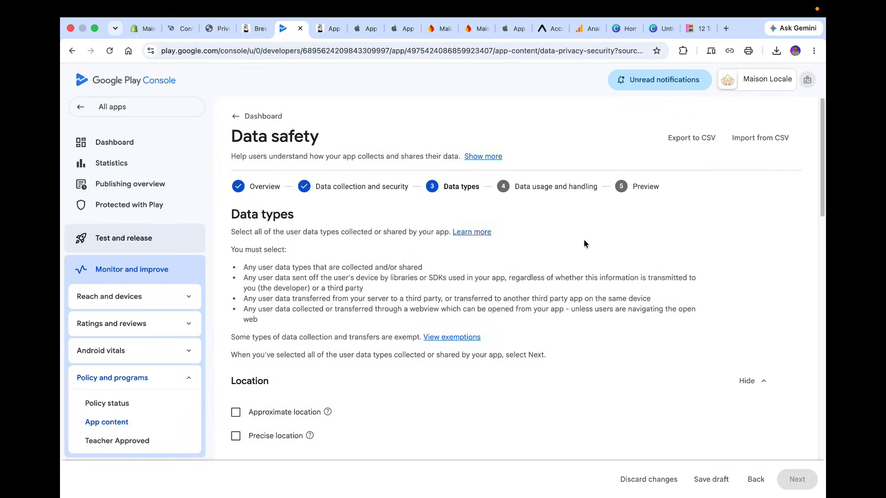
scroll(585, 241, down, 4)
scroll(584, 243, down, 3)
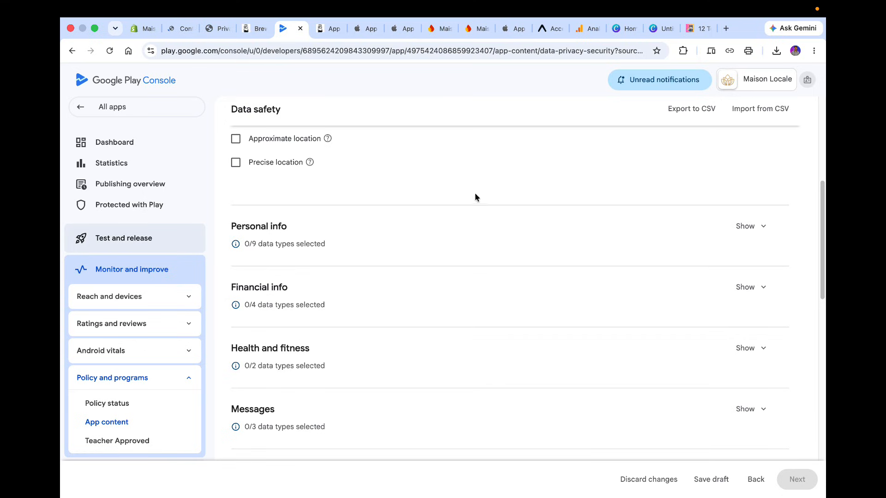
Under Personal info, select Name, Email address, User IDs, Address and Phone number.
click(744, 227)
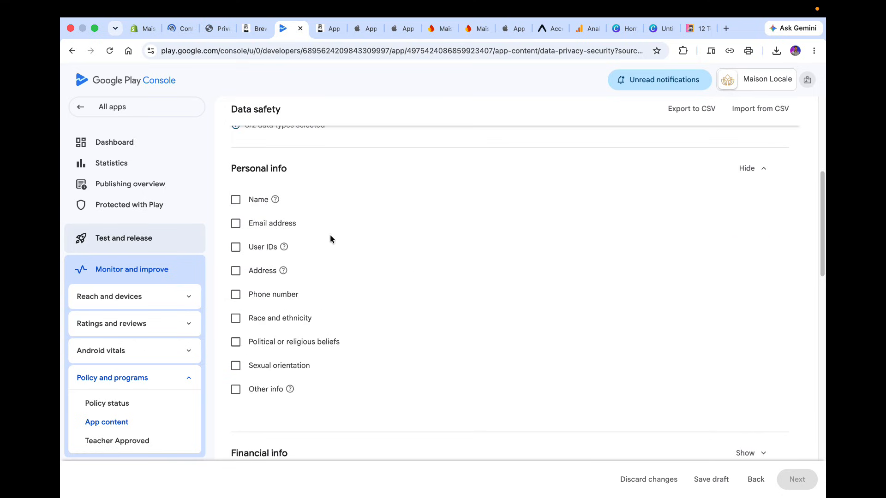
click(248, 200)
click(245, 224)
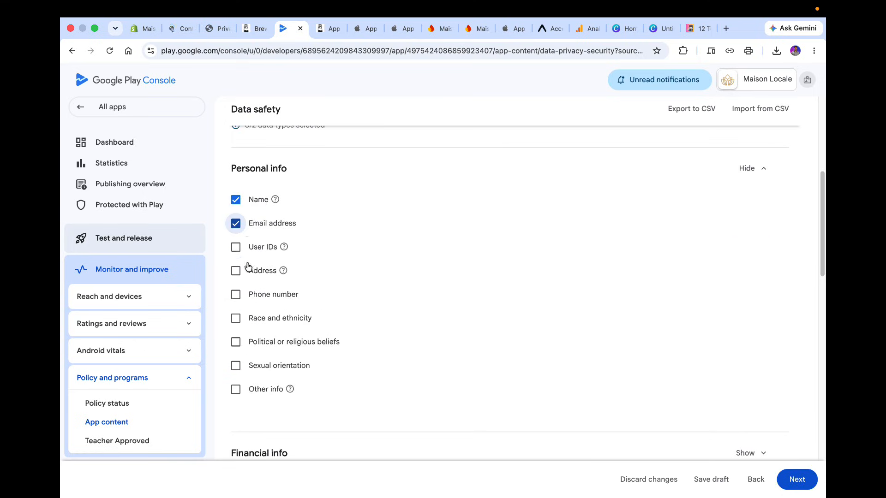
click(247, 291)
click(261, 247)
click(253, 271)
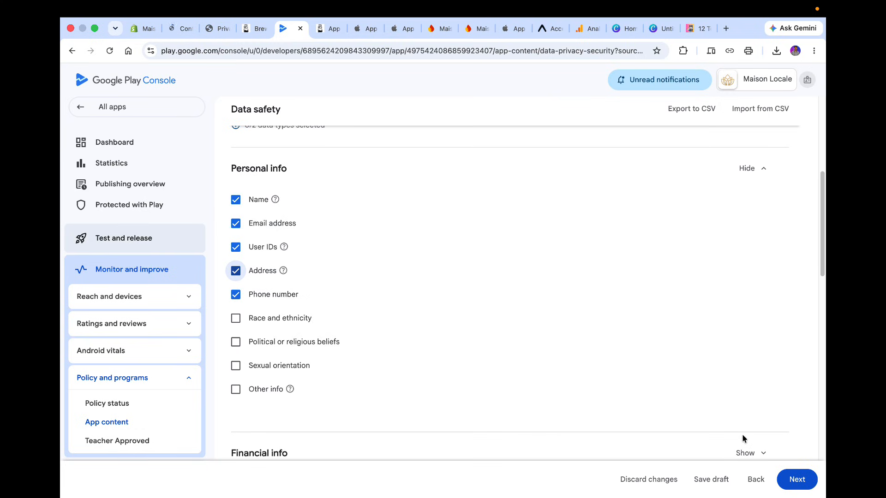
Continue to data usage and handling and open the questions for the Name data type.
click(796, 479)
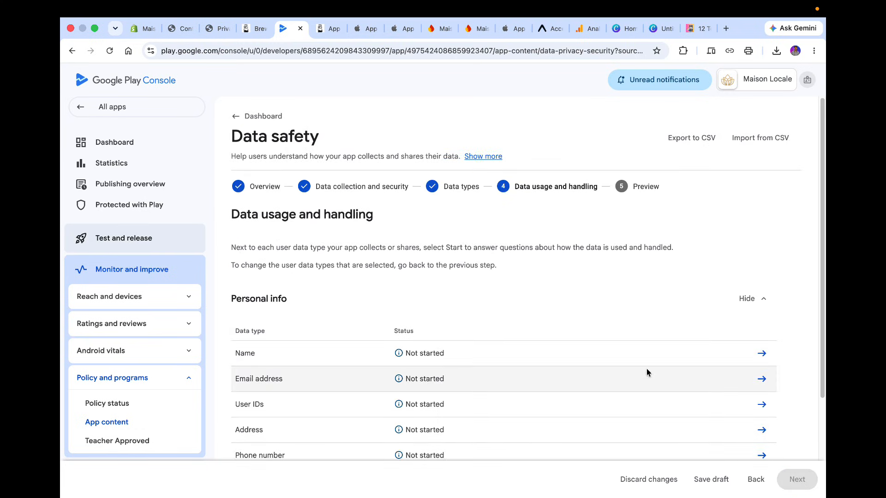
click(763, 353)
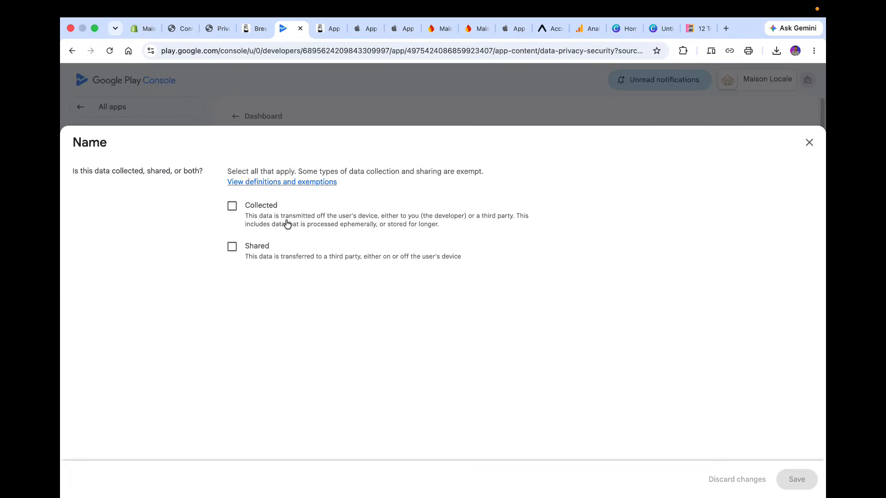
Declare Name as collected, processed ephemerally, required, and used for app functionality, then save it.
click(232, 206)
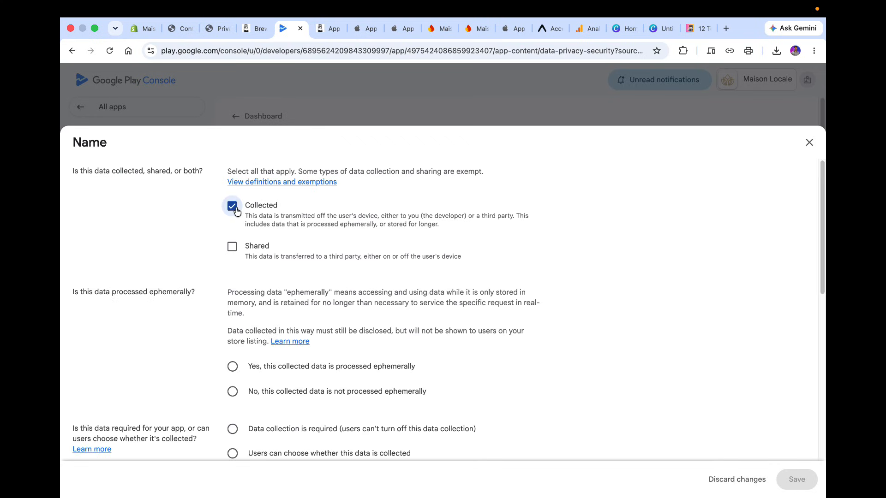
scroll(258, 304, down, 5)
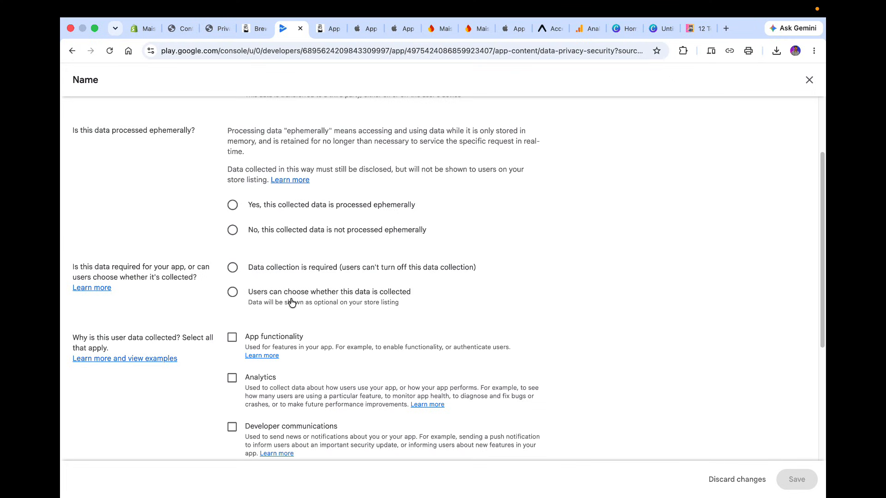
click(358, 206)
scroll(493, 296, down, 1)
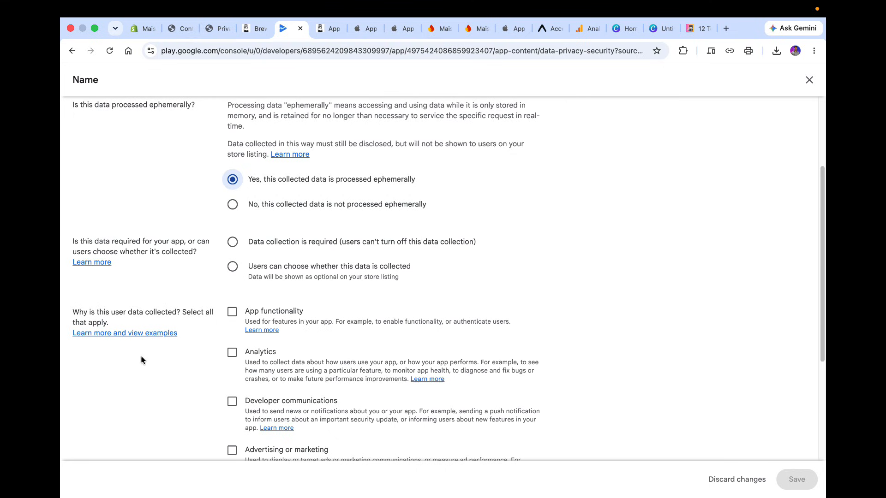
click(232, 312)
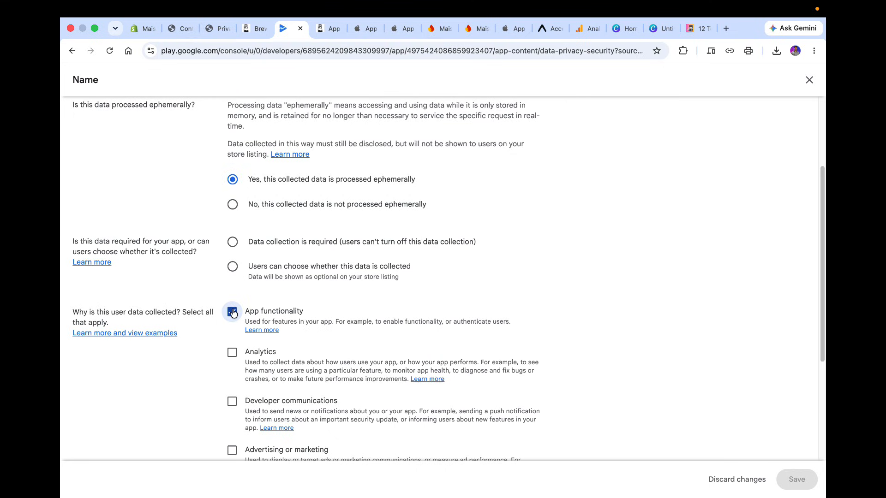
click(283, 244)
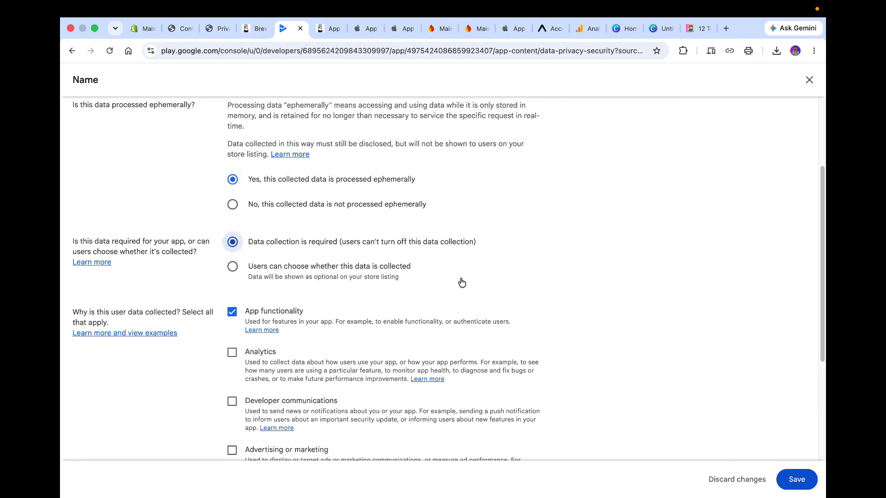
scroll(461, 281, down, 2)
scroll(461, 282, down, 5)
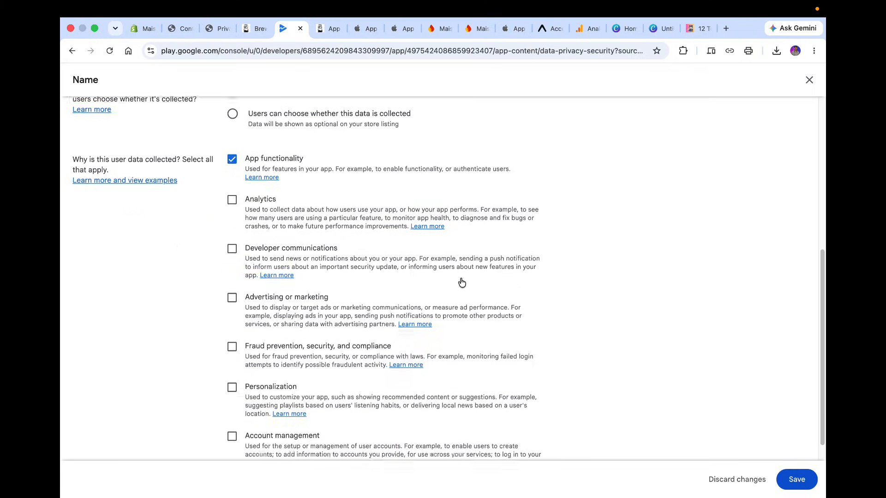
click(789, 484)
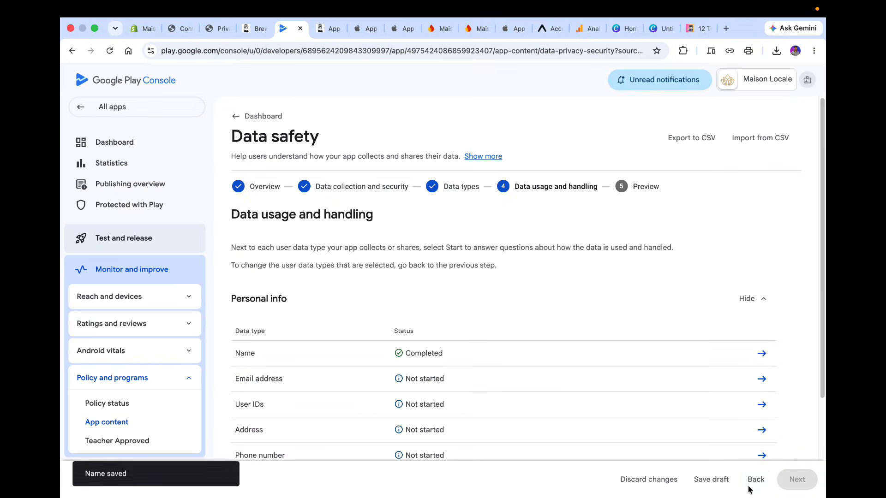
Declare Email address as collected, processed ephemerally, required, and used for app functionality, then save it.
click(762, 379)
click(240, 207)
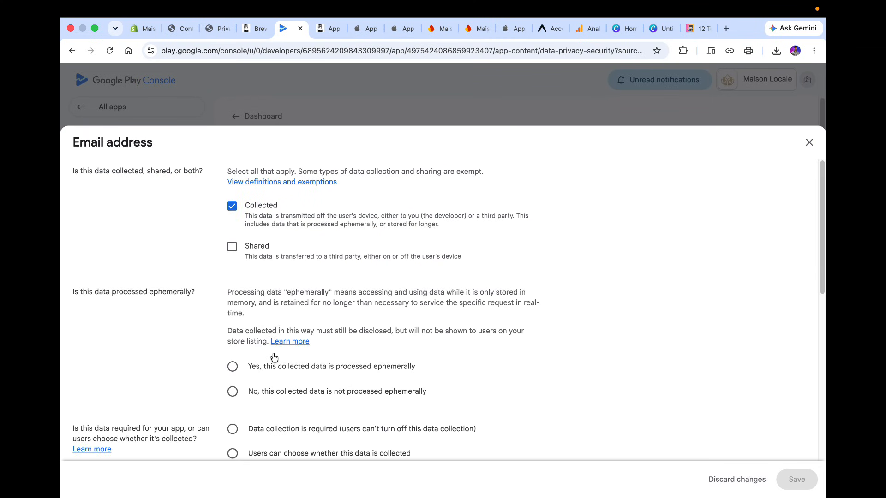
scroll(296, 277, down, 3)
double_click(261, 263)
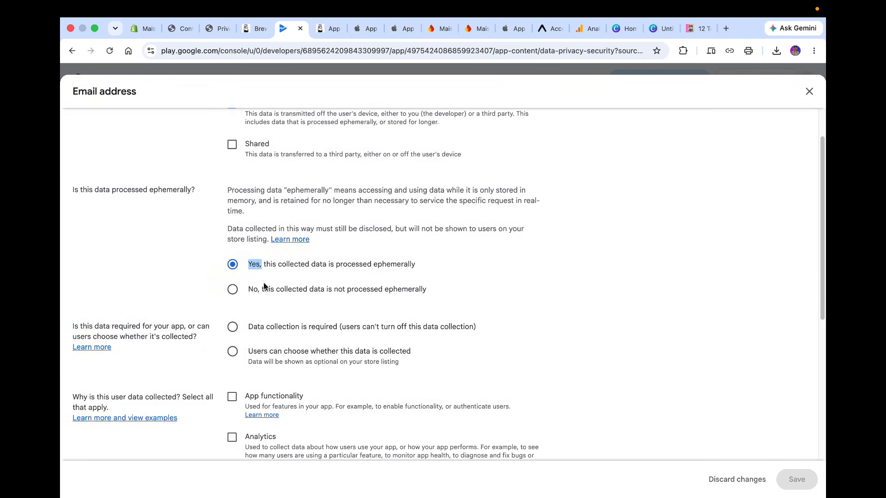
click(264, 328)
scroll(265, 329, down, 2)
click(232, 344)
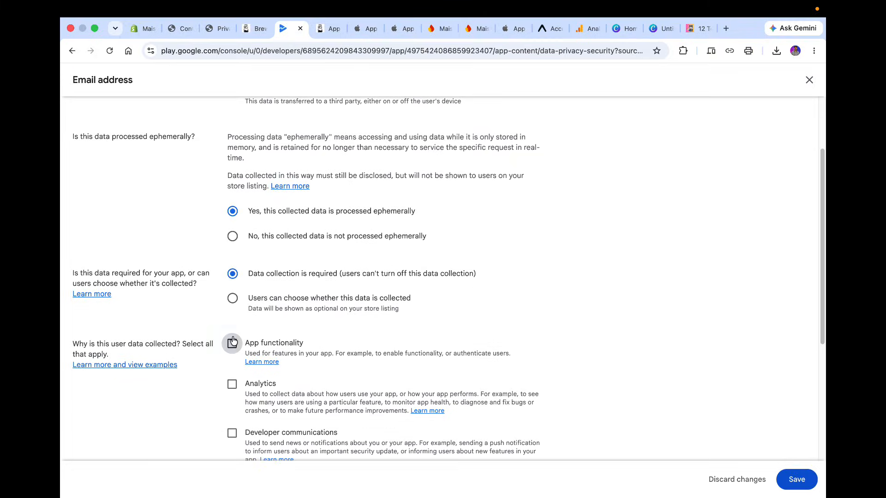
click(796, 480)
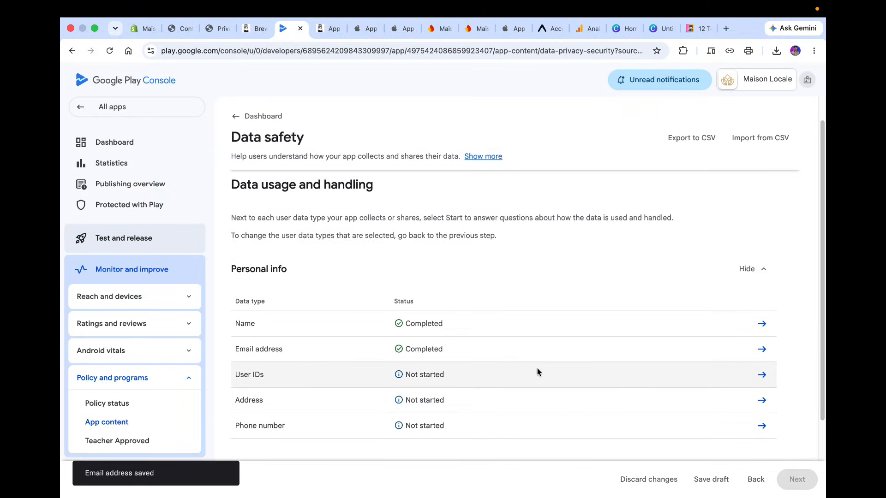
Declare User IDs as collected, processed ephemerally, required, and used for app functionality, then save it.
click(762, 404)
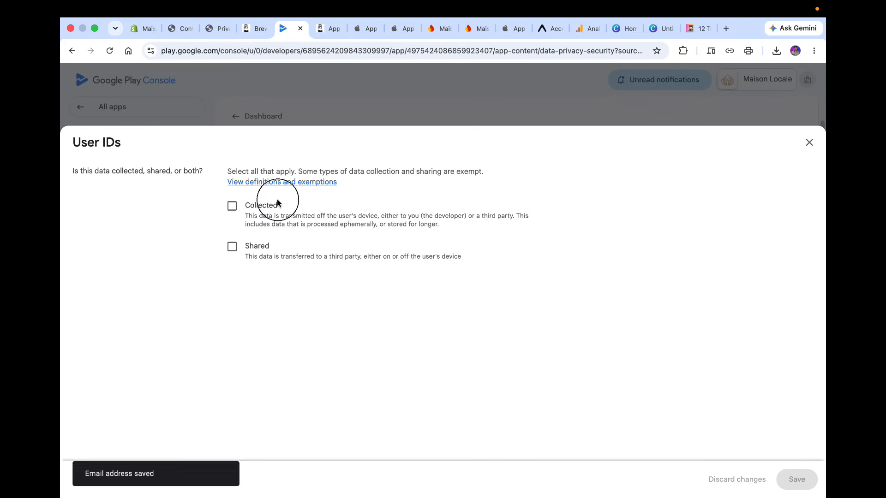
click(232, 206)
click(252, 369)
scroll(251, 372, down, 5)
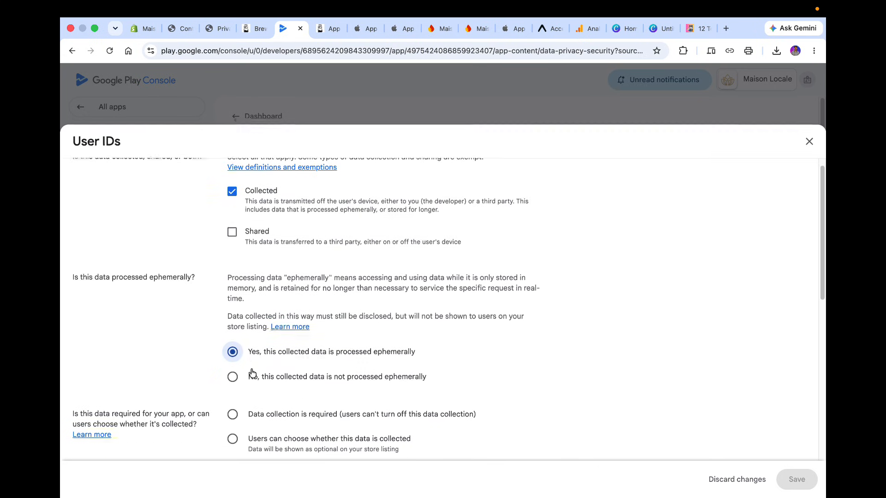
click(252, 239)
click(233, 310)
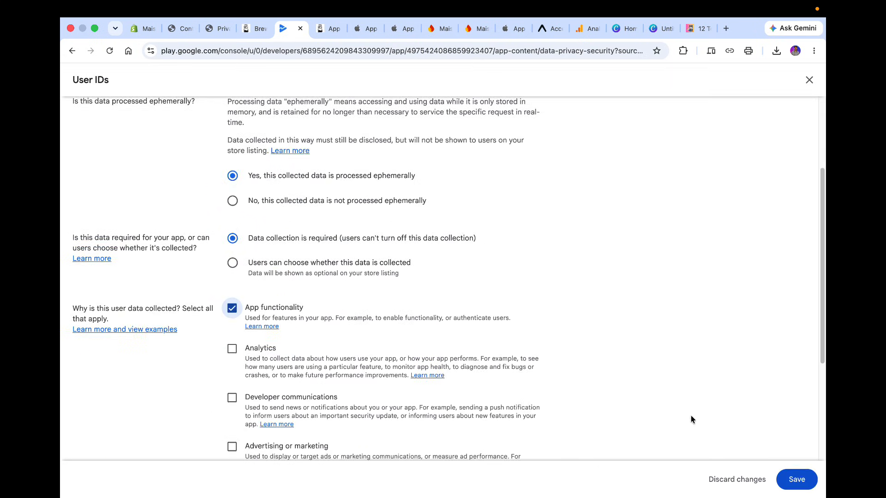
click(796, 480)
Declare Address as collected, processed ephemerally, required, and used for app functionality, then save it.
scroll(423, 353, down, 2)
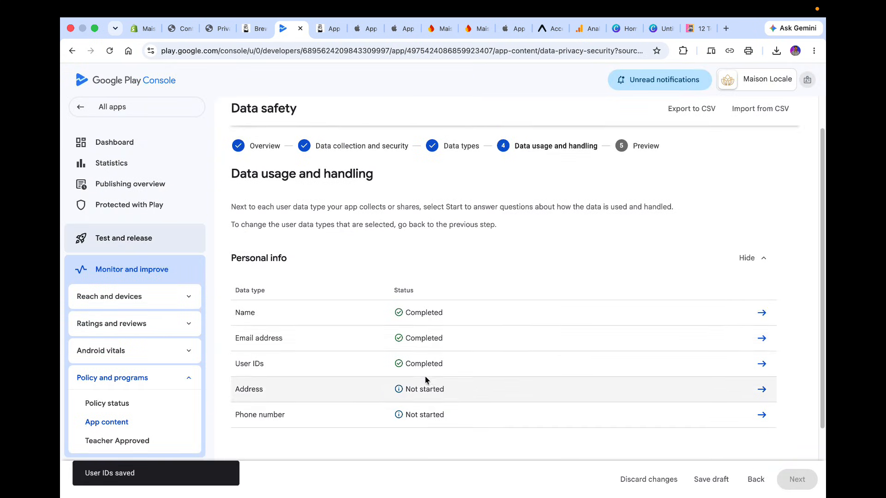
click(772, 395)
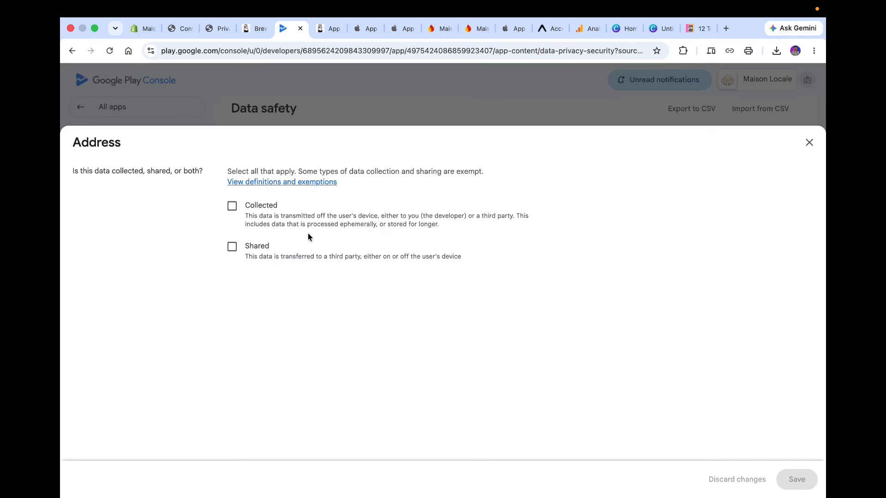
click(270, 206)
click(246, 368)
scroll(245, 369, down, 5)
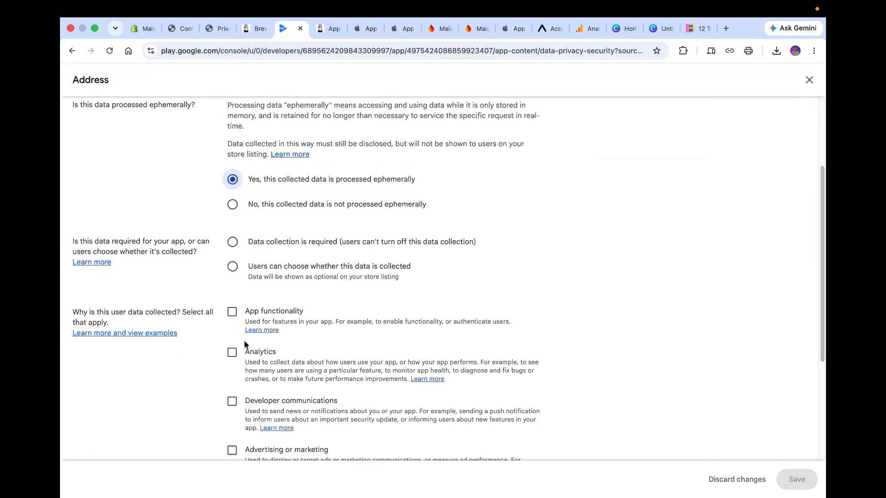
click(232, 241)
click(232, 311)
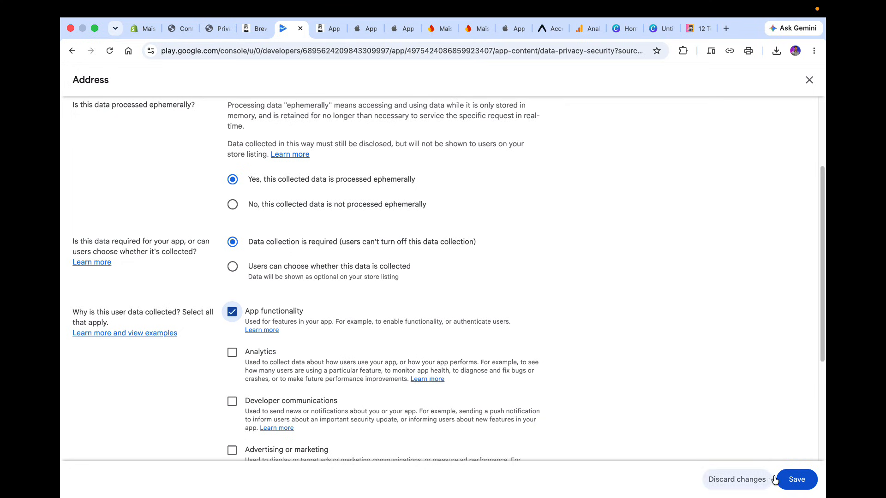
click(797, 479)
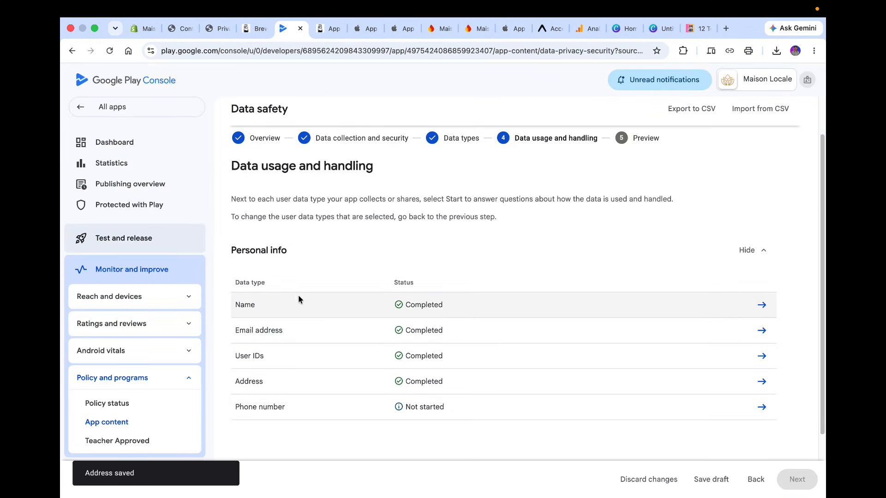
Declare Phone number as collected, processed ephemerally, optional for users, and used for app functionality, then save it.
click(761, 408)
click(232, 206)
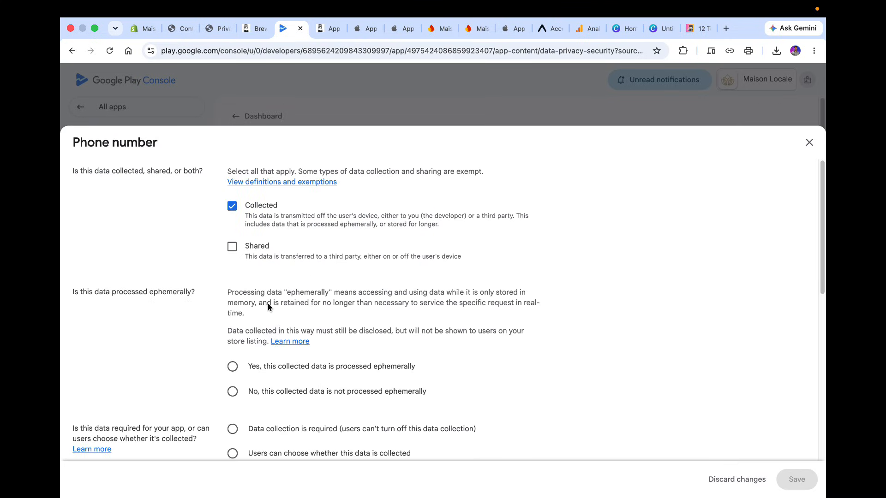
click(243, 367)
scroll(242, 365, down, 4)
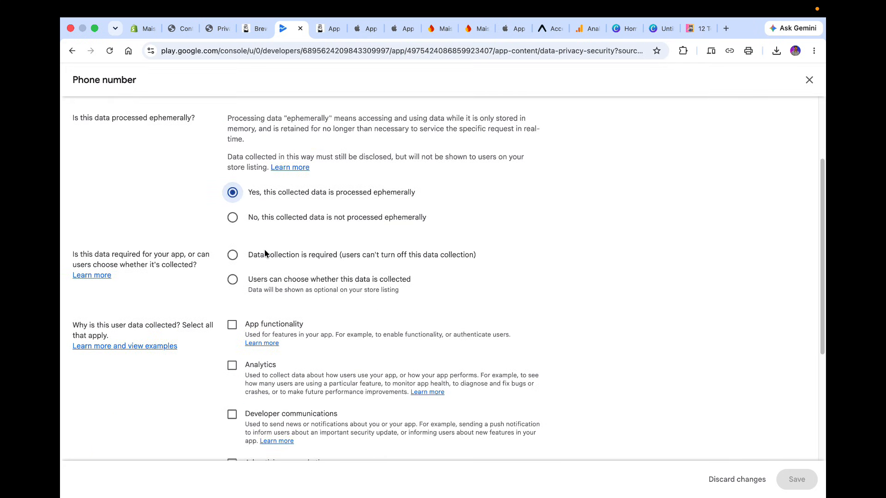
click(234, 280)
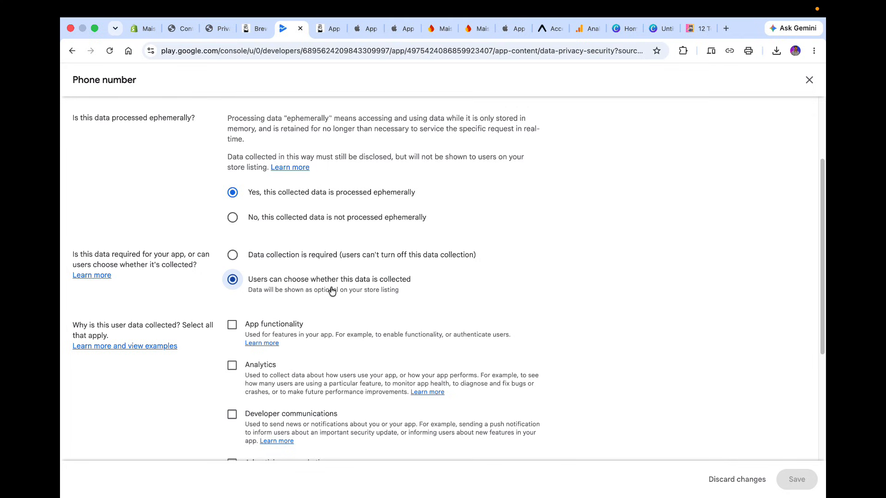
click(233, 325)
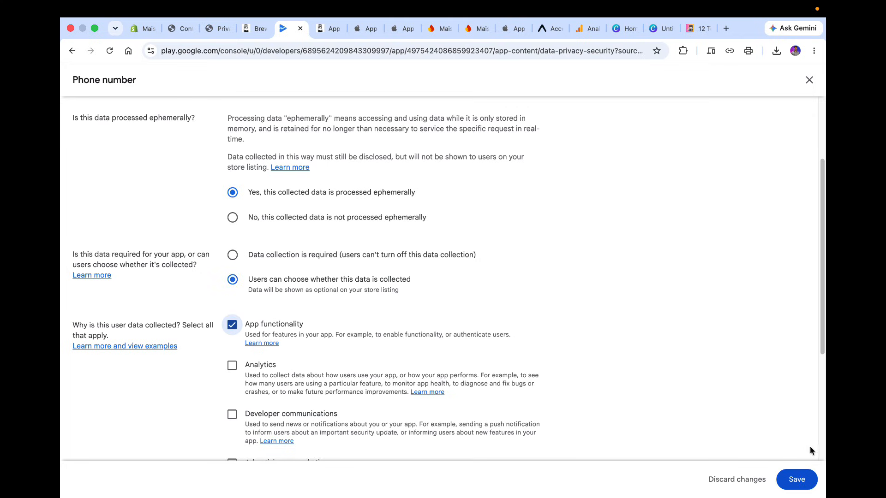
click(797, 479)
Continue to the Data safety preview, save the form, and go to the Publishing overview.
scroll(429, 296, down, 3)
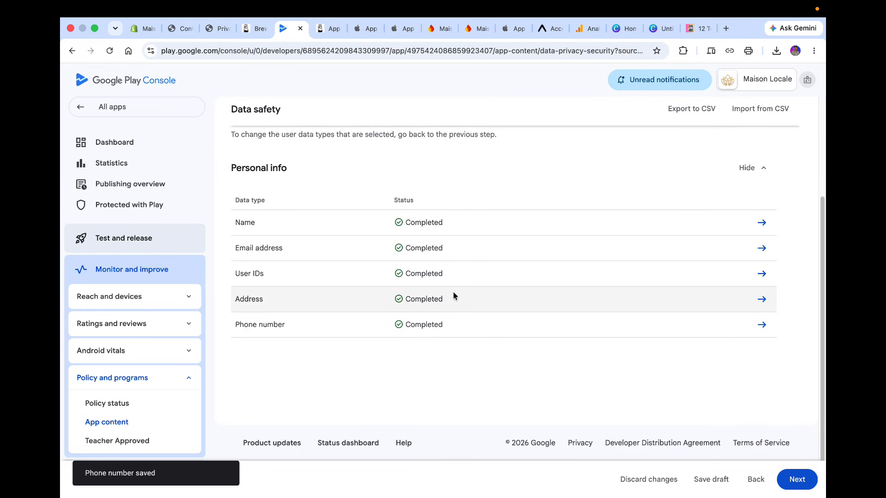
click(796, 478)
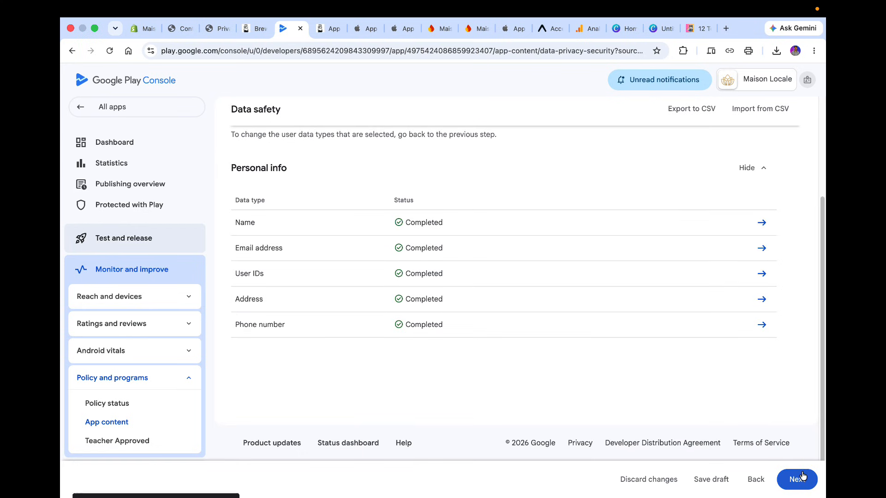
scroll(608, 345, down, 5)
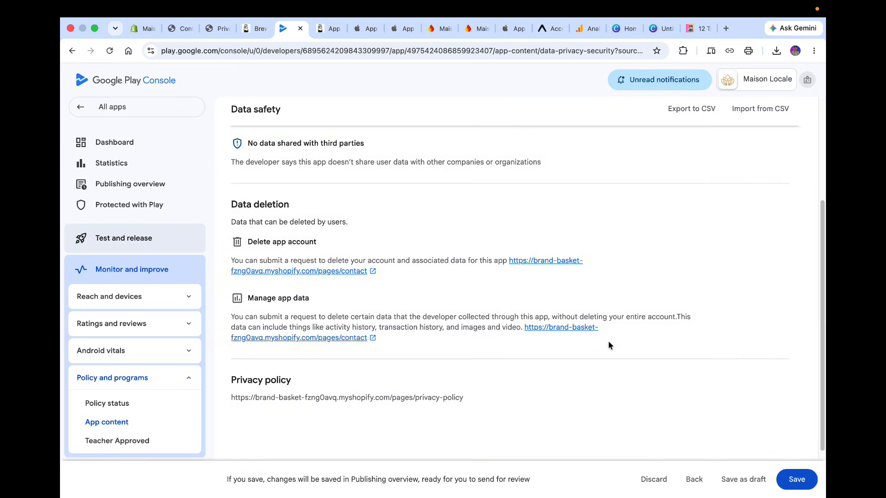
click(797, 479)
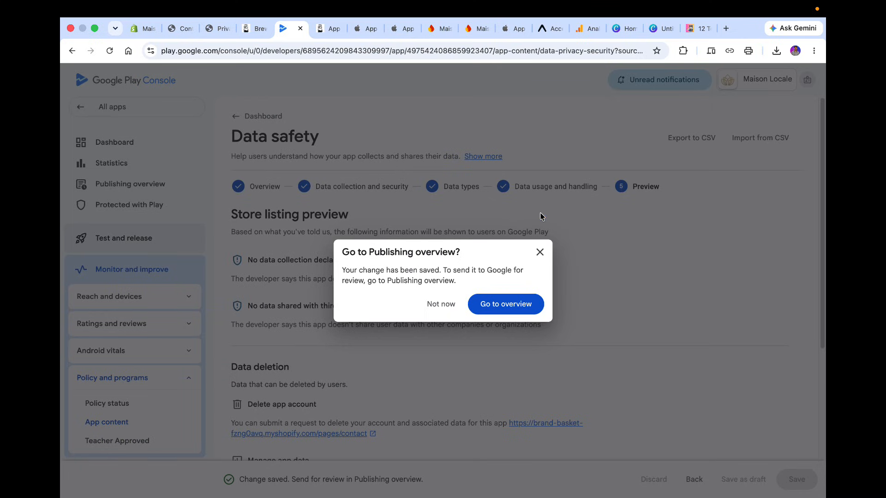
click(516, 303)
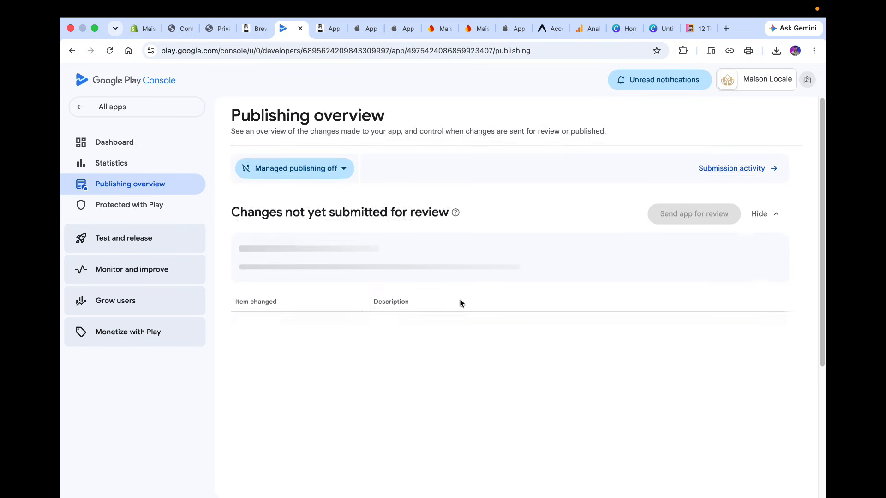
From the dashboard, answer No in the Government apps declaration, save it, and go to the Publishing overview.
click(165, 146)
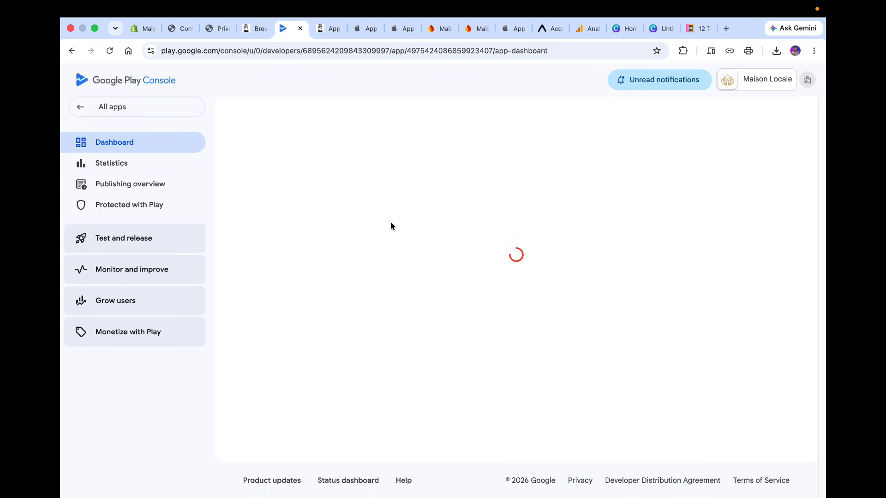
scroll(390, 221, down, 8)
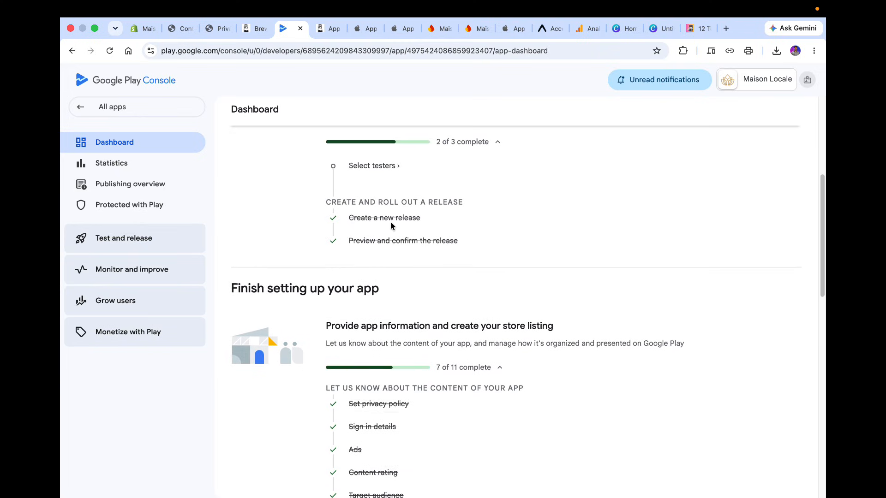
scroll(390, 222, down, 5)
scroll(390, 221, up, 1)
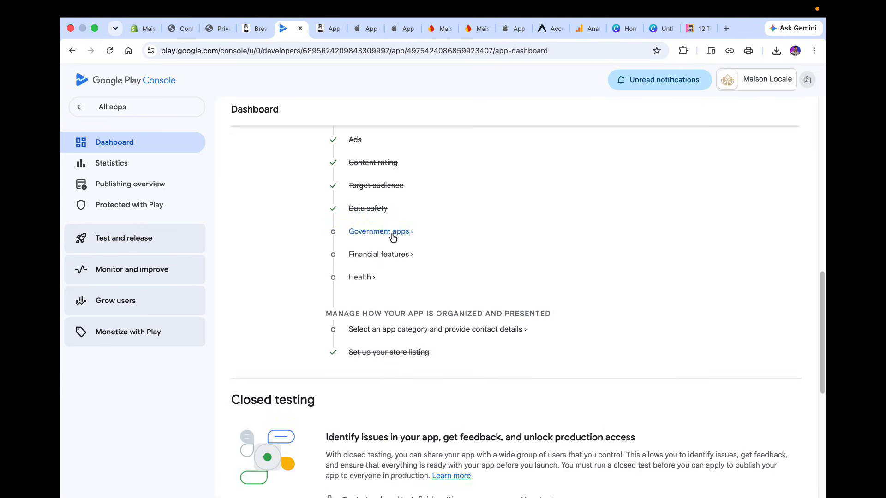
click(393, 235)
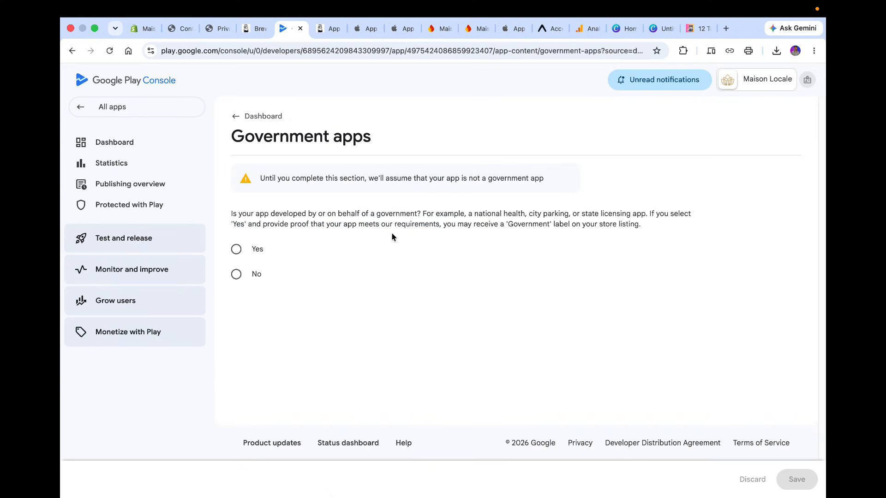
click(244, 272)
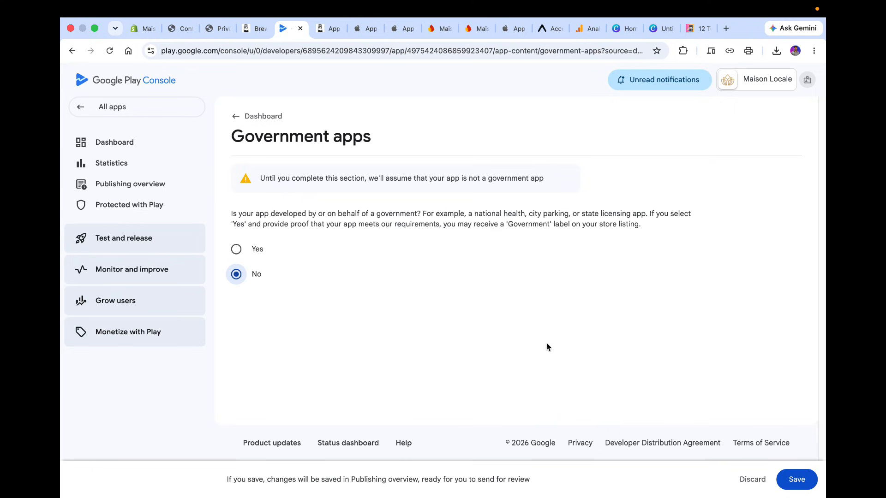
click(798, 478)
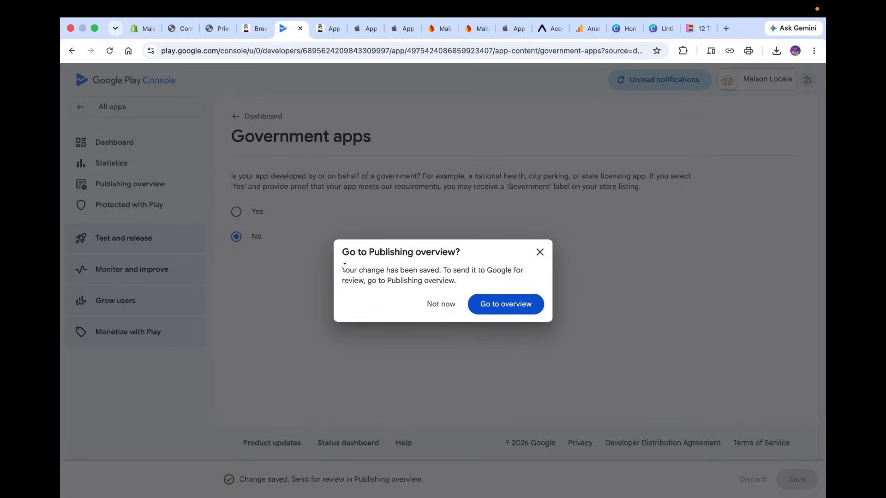
click(534, 302)
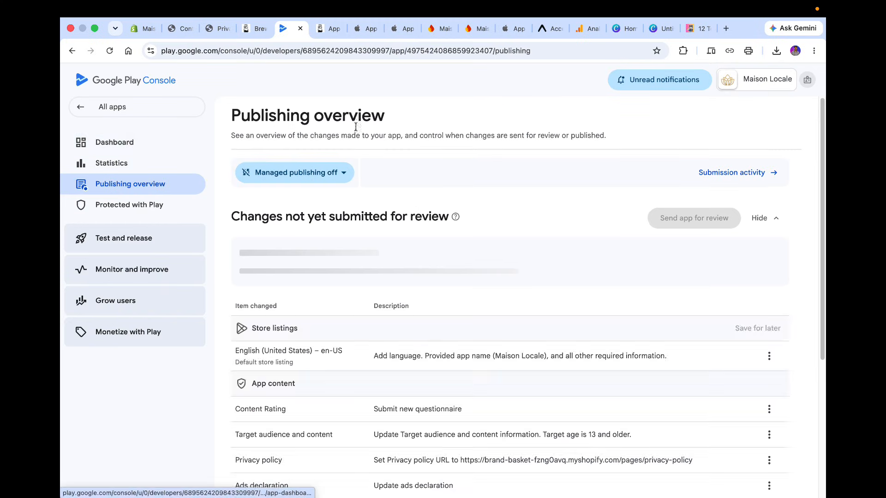
Declare in Financial features that the app doesn't provide any financial features, save it, and go to the Publishing overview.
click(138, 143)
scroll(359, 321, down, 10)
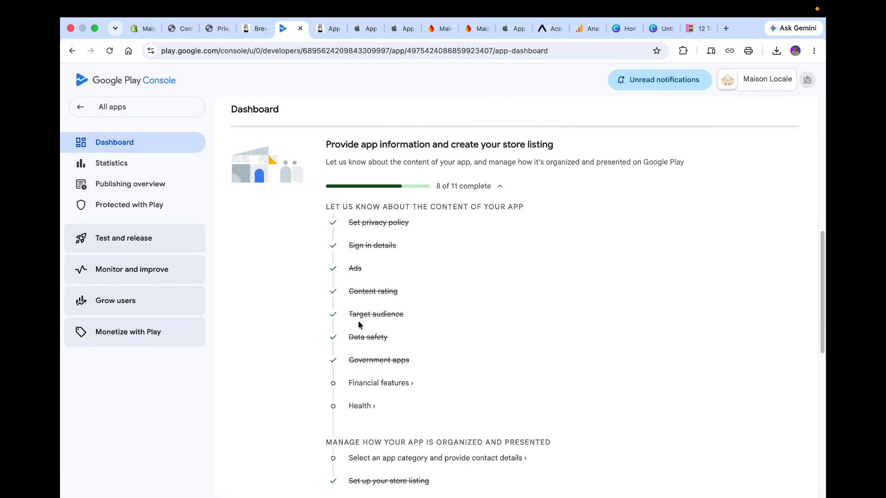
scroll(359, 322, down, 3)
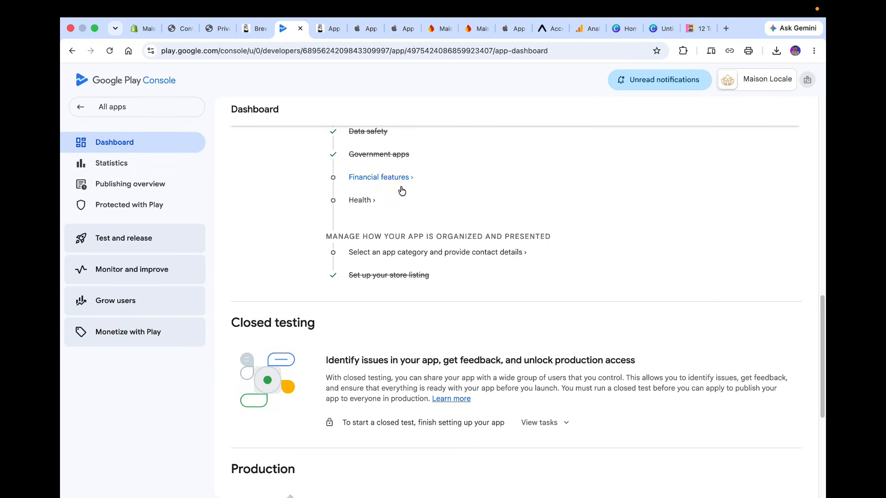
click(386, 230)
scroll(411, 188, down, 4)
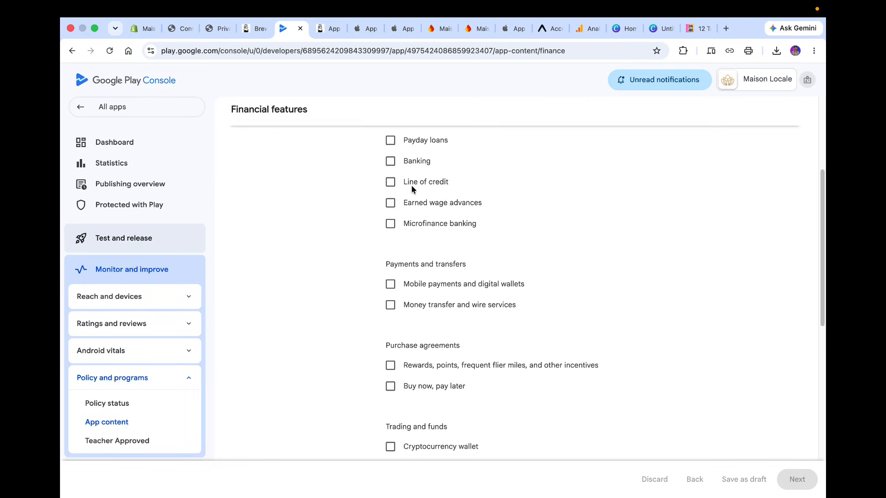
scroll(413, 189, down, 10)
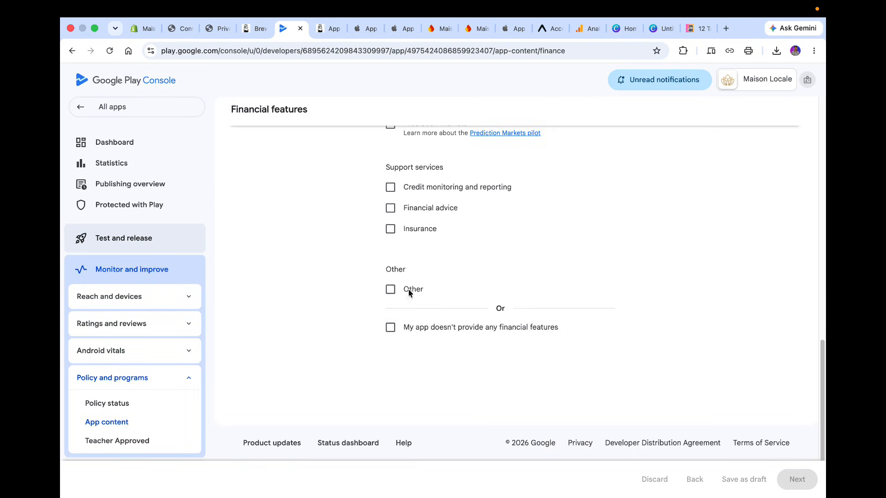
click(407, 328)
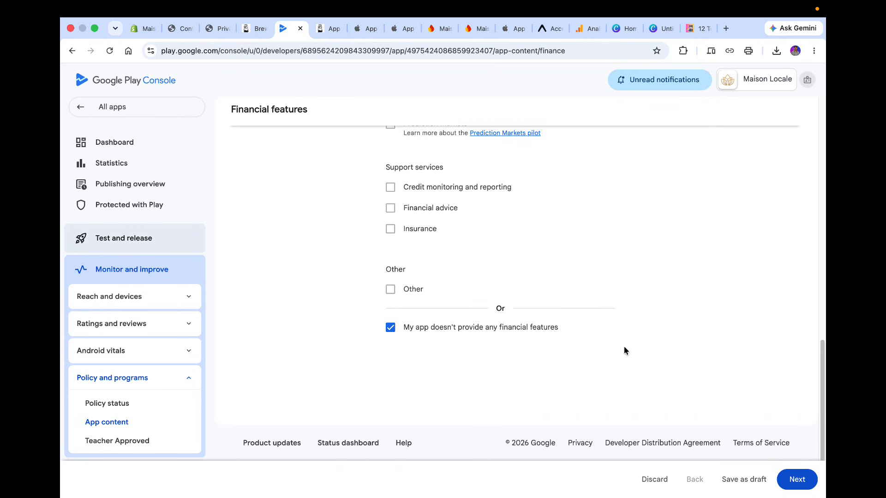
click(796, 480)
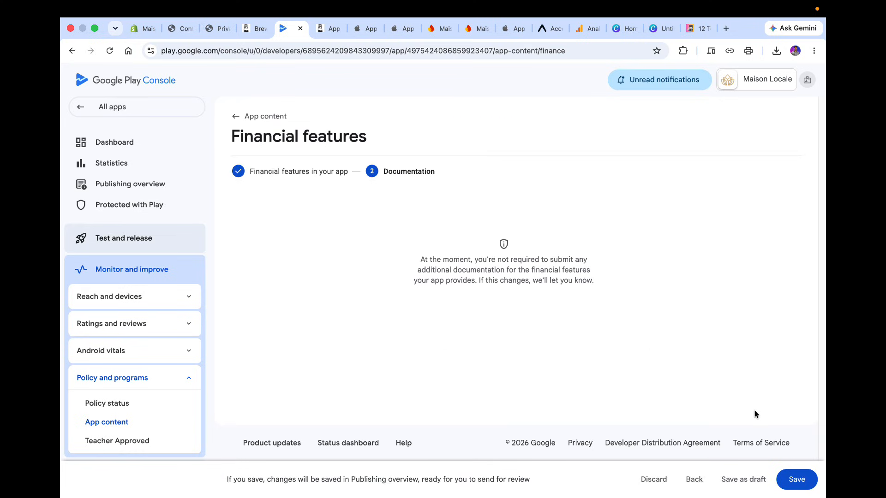
click(796, 480)
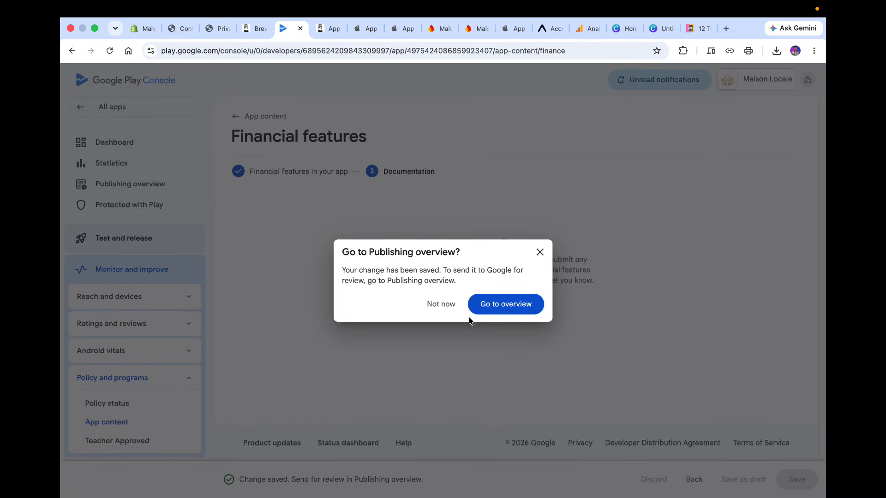
click(498, 301)
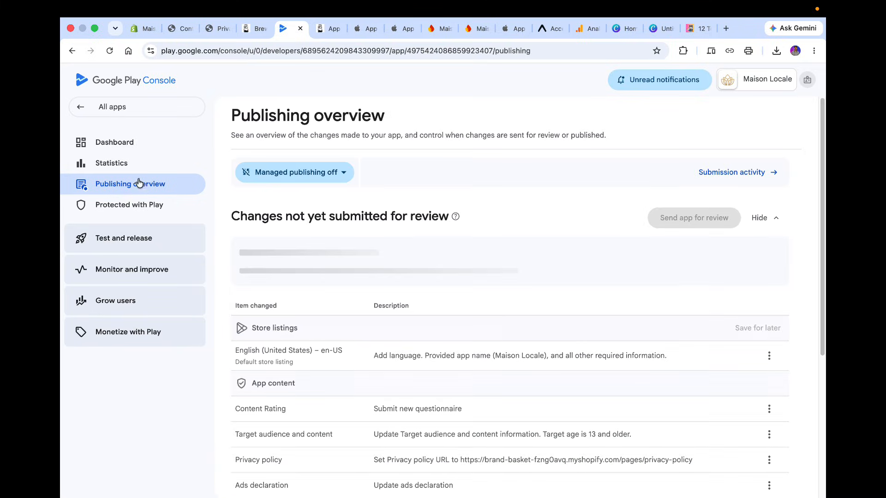
From the dashboard, declare in Health apps that the app does not have any health features, save it, and go to the Publishing overview.
click(114, 142)
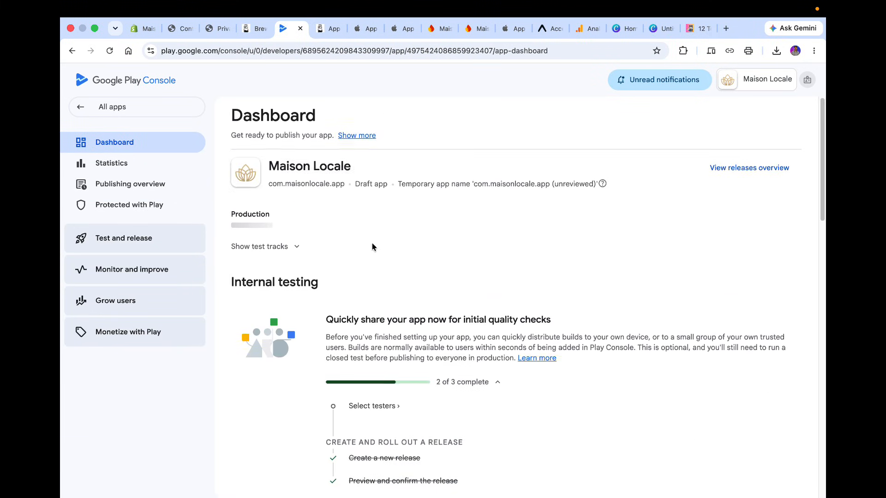
scroll(372, 247, down, 10)
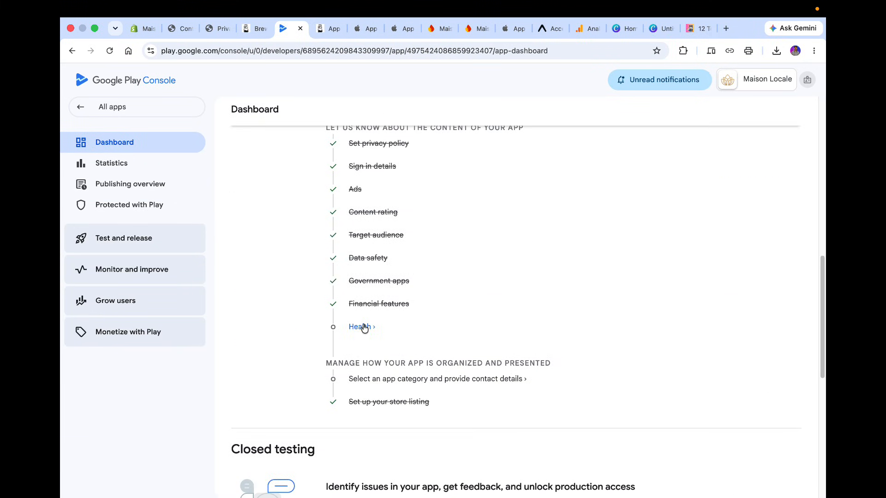
click(364, 328)
scroll(467, 306, down, 3)
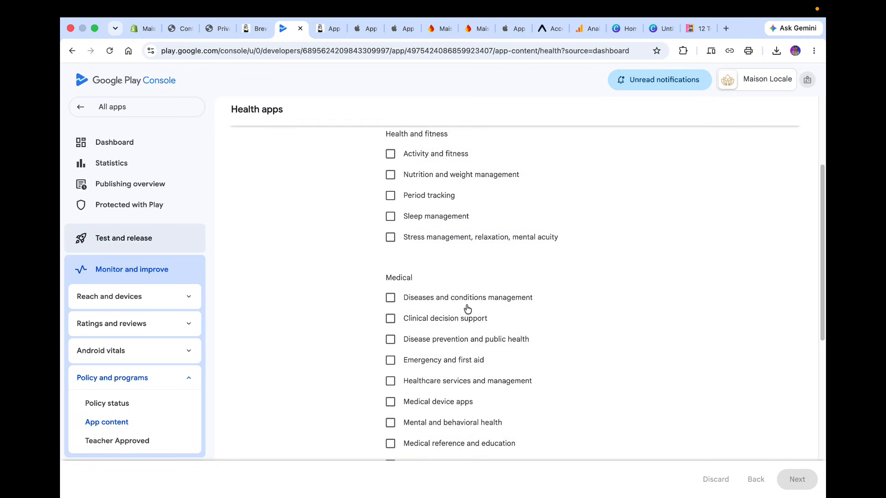
scroll(466, 307, down, 8)
click(454, 329)
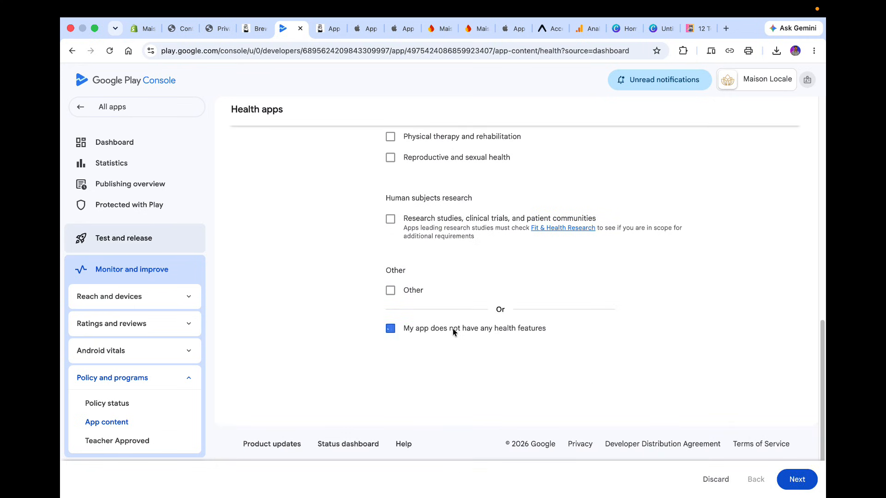
click(783, 480)
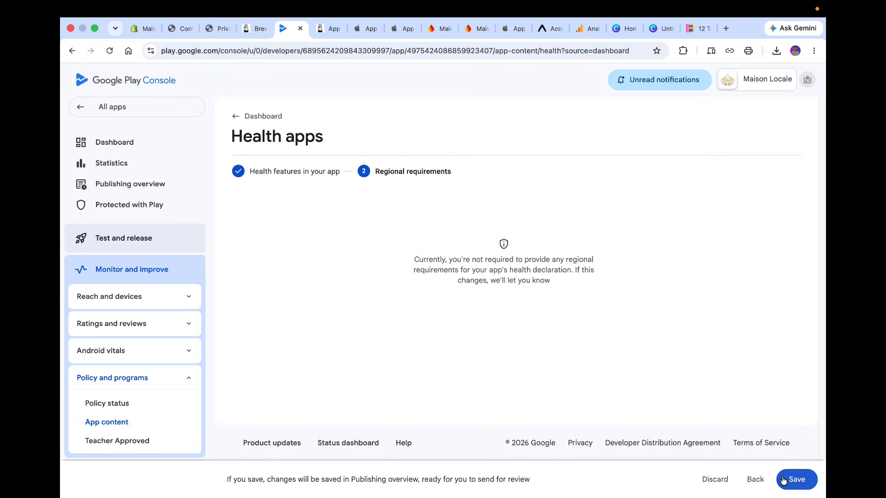
click(783, 480)
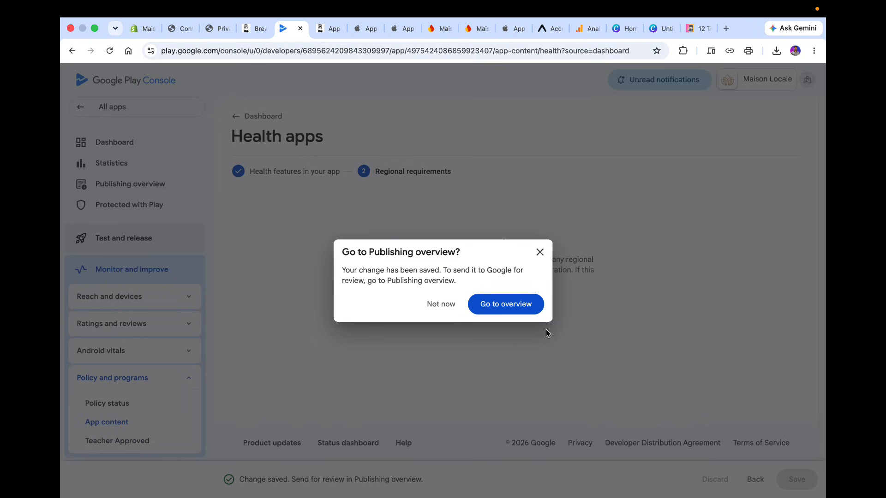
click(517, 304)
Review the remaining setup tasks and the closed testing task list on the dashboard.
click(128, 141)
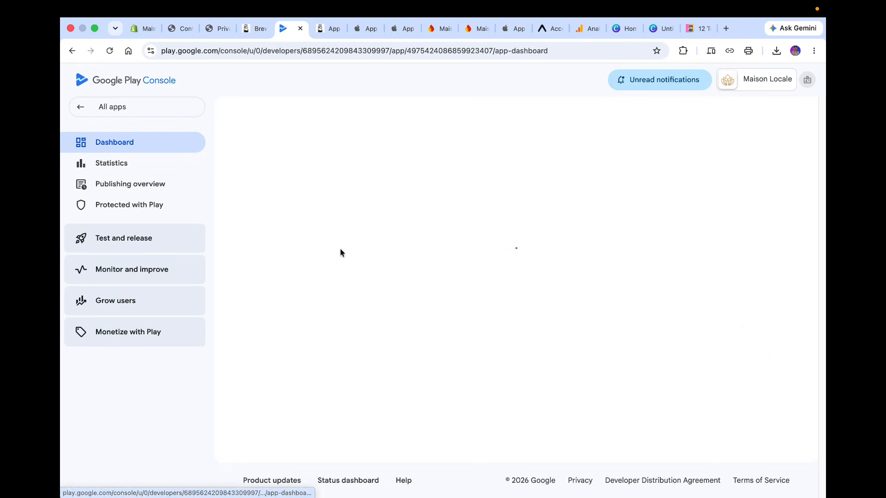
scroll(339, 248, down, 10)
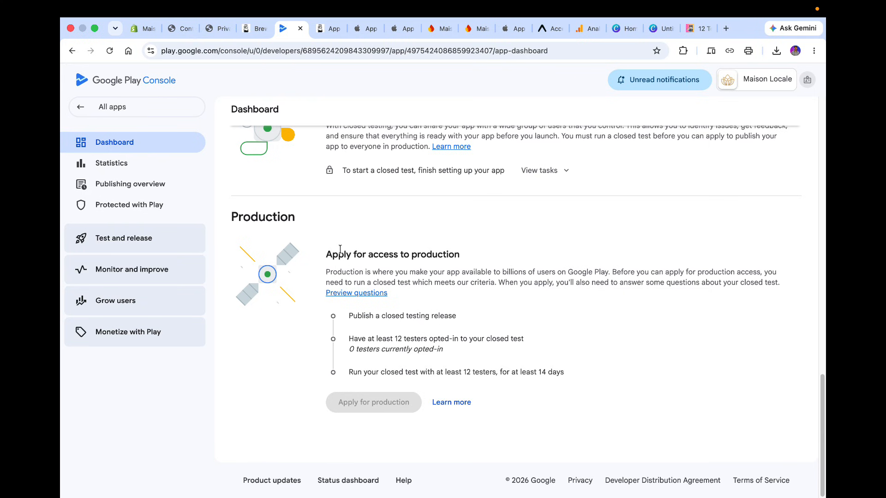
scroll(340, 249, up, 2)
click(535, 261)
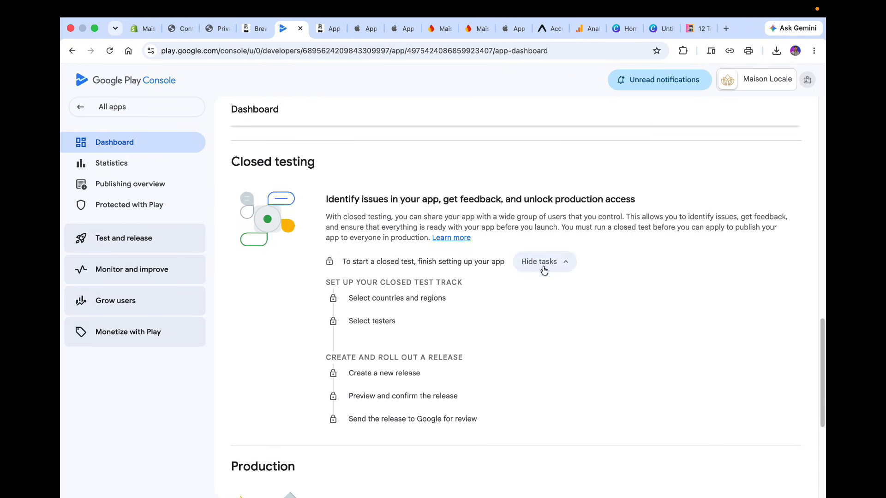
scroll(452, 292, up, 1)
scroll(452, 292, up, 3)
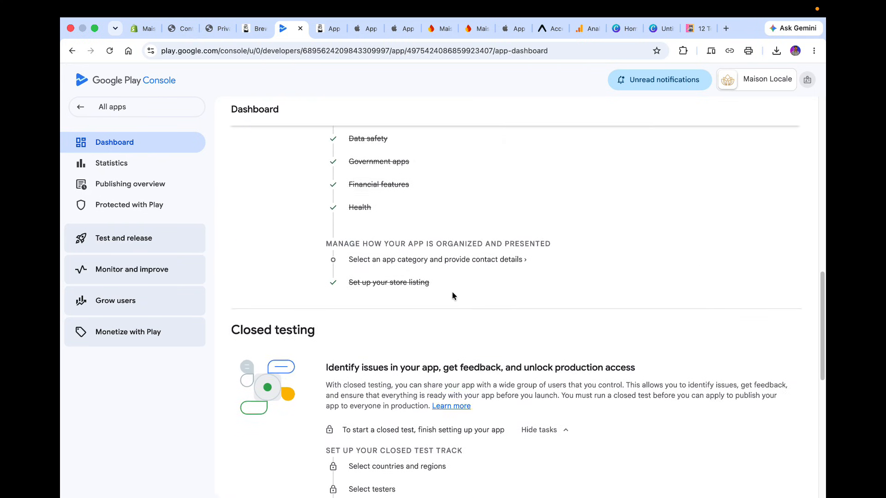
click(537, 423)
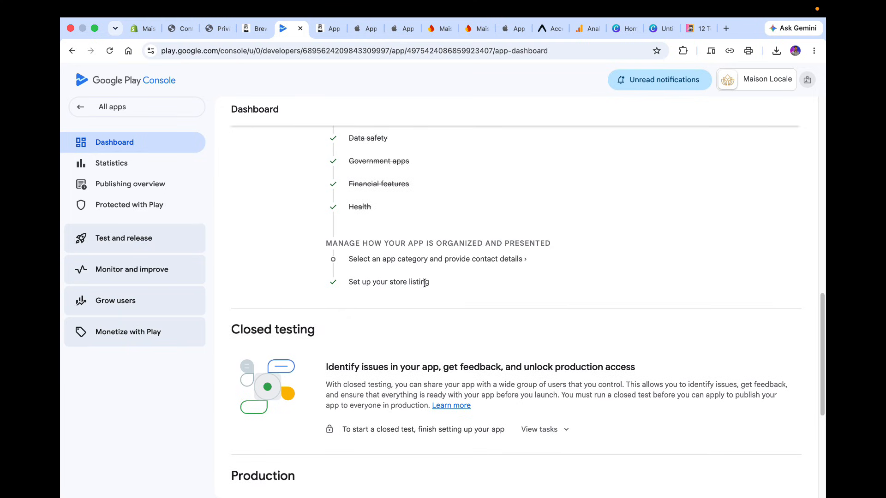
scroll(425, 286, up, 3)
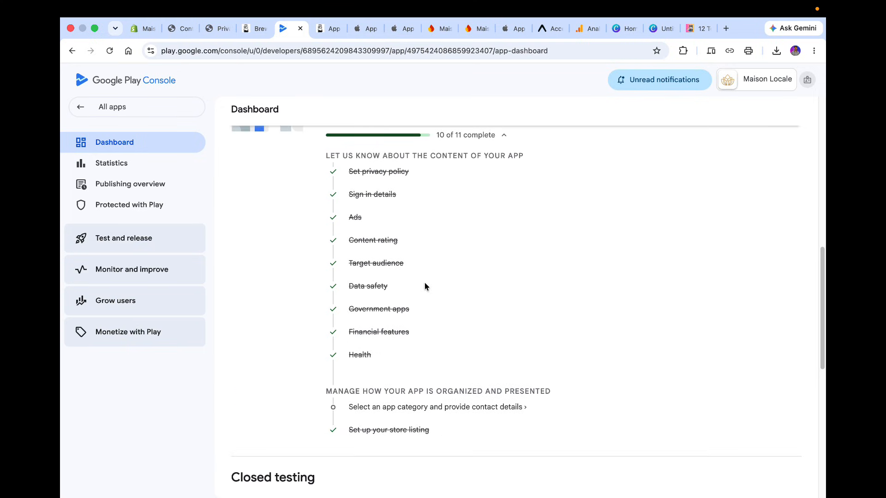
Set the app category to Shopping in Store settings, save it, and go to the Publishing overview.
click(402, 407)
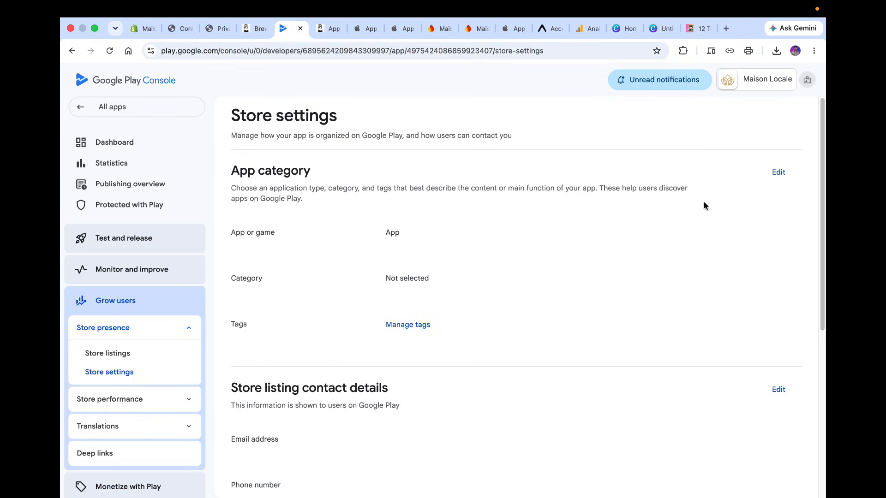
click(778, 172)
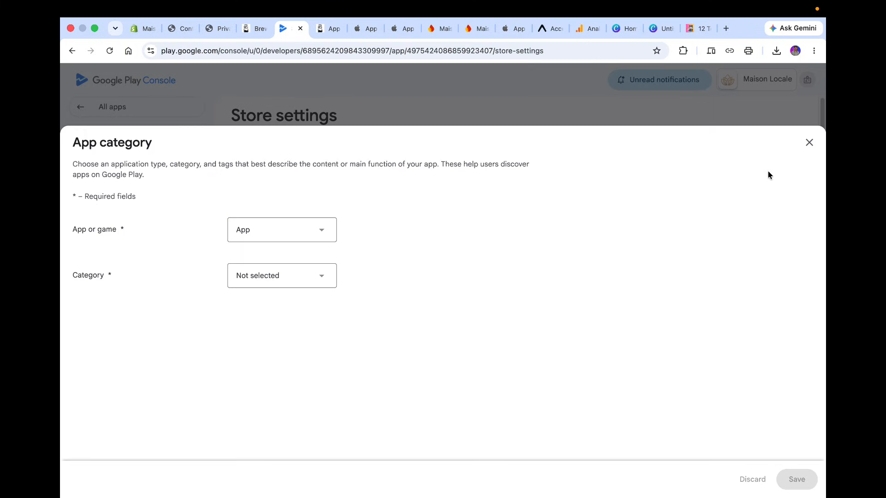
click(257, 274)
scroll(283, 395, down, 2)
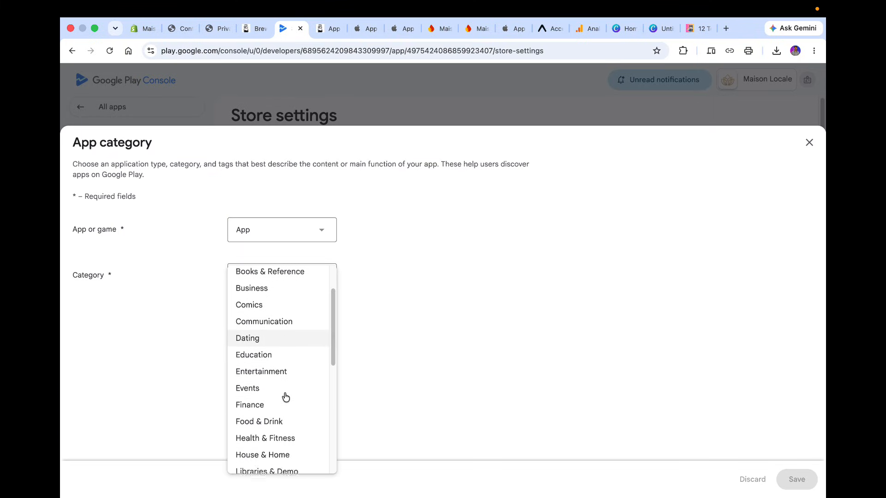
scroll(286, 397, down, 6)
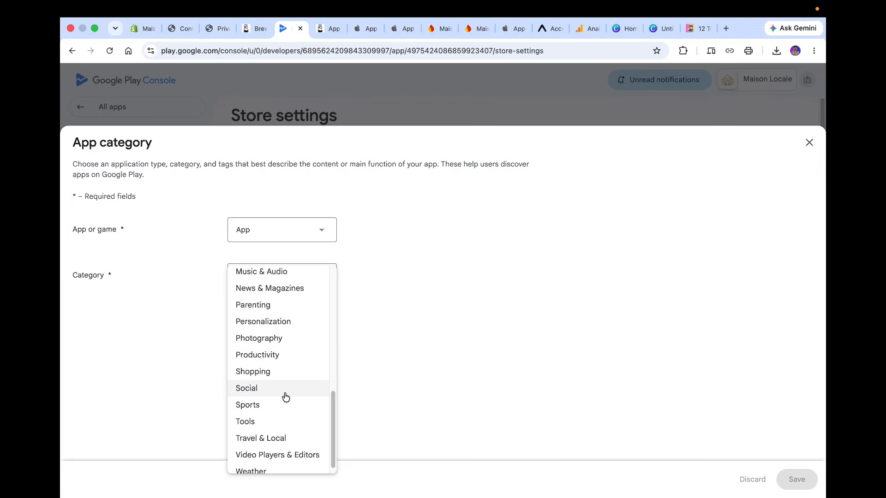
click(273, 370)
click(798, 480)
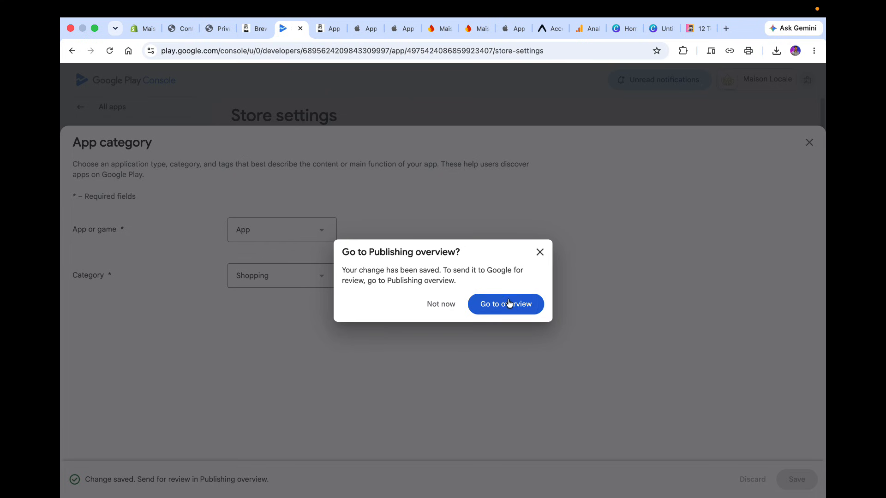
click(507, 303)
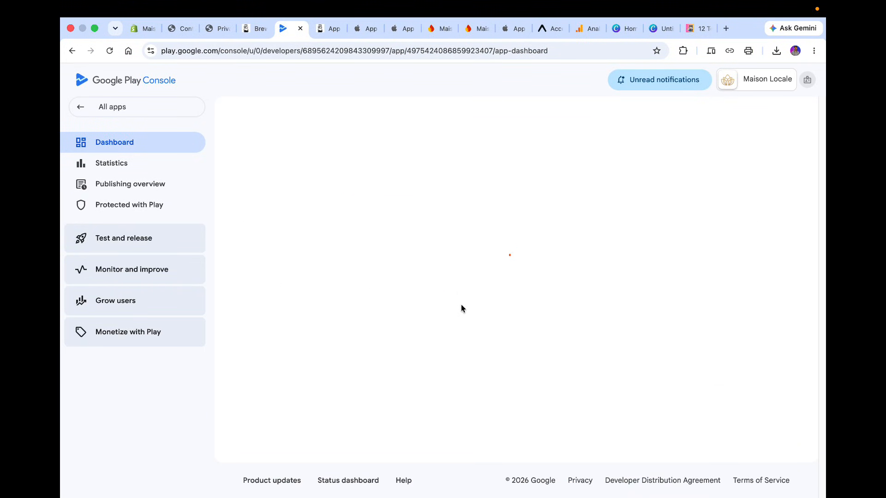
Open the store listing contact details for editing and fill in the developer's e-mail address and phone number.
scroll(461, 304, down, 20)
scroll(461, 305, up, 6)
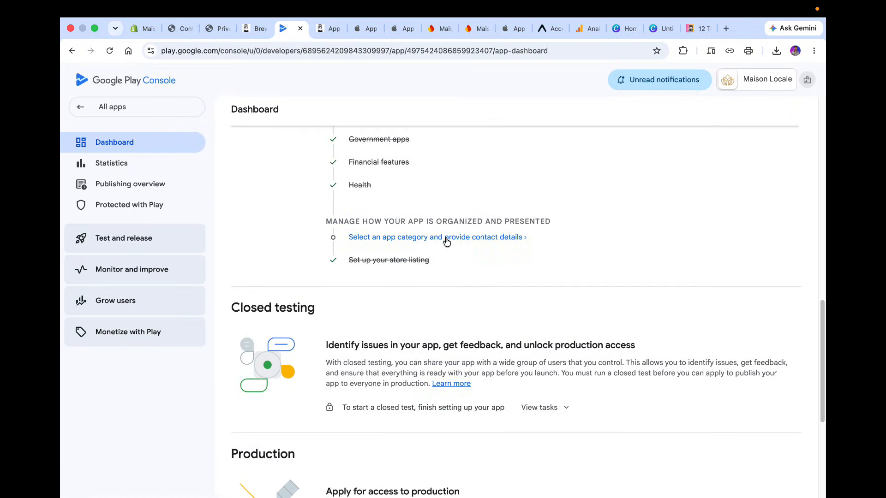
click(446, 239)
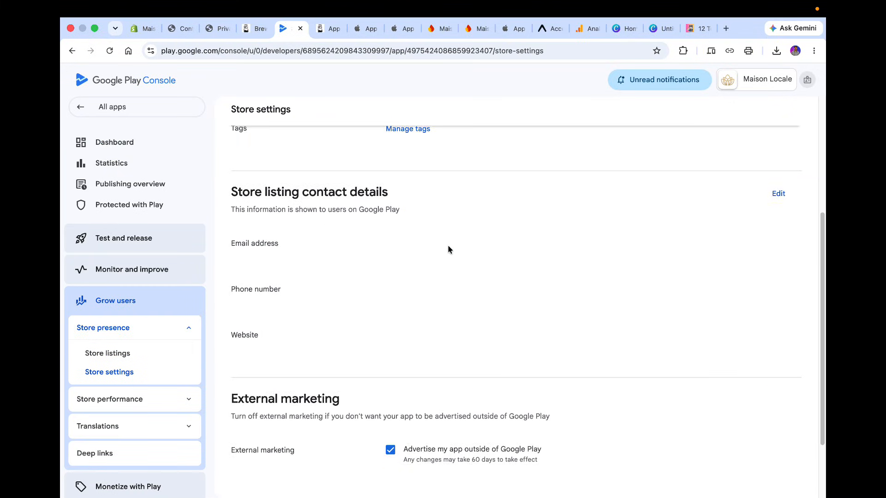
click(779, 194)
click(351, 215)
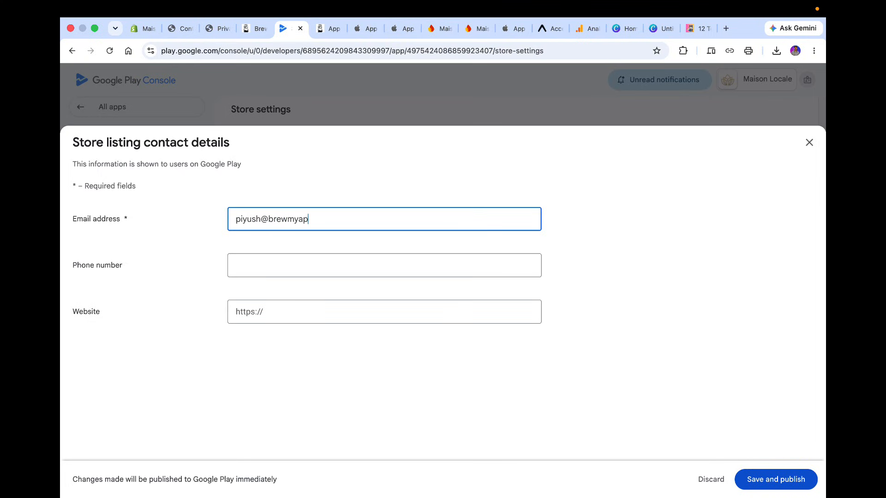
key(Tab)
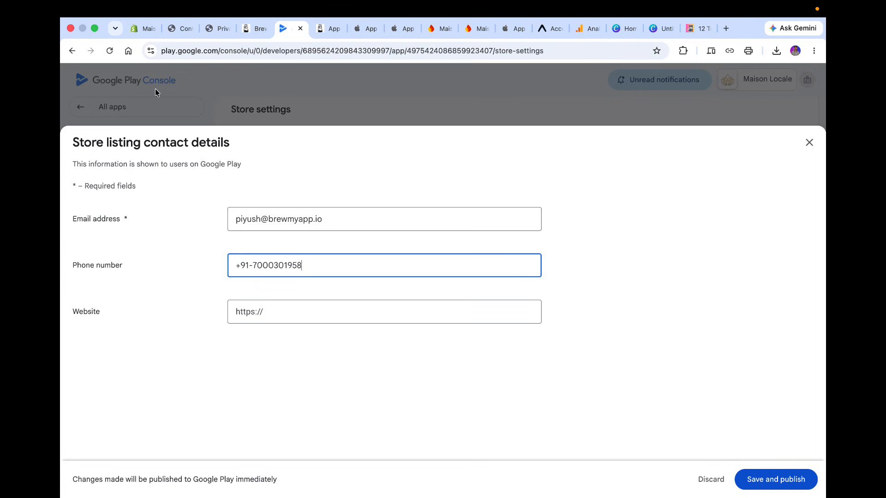
click(203, 28)
click(284, 48)
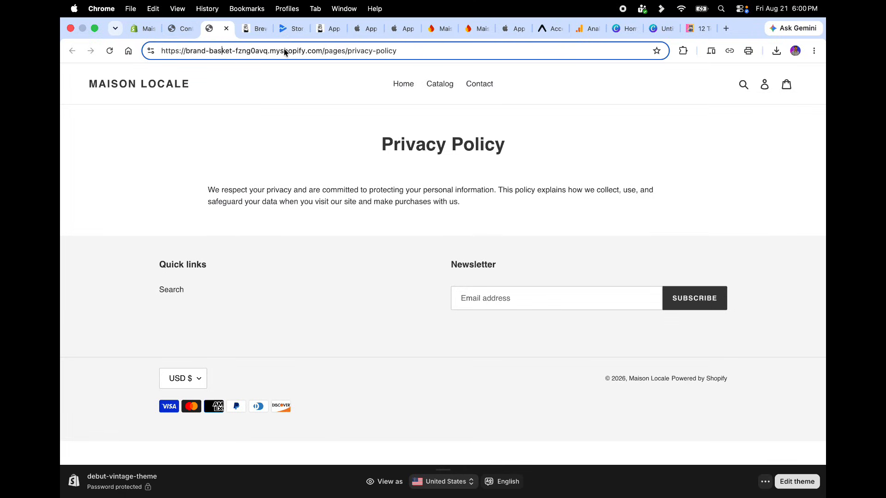
drag(325, 50, 183, 52)
key(super+c)
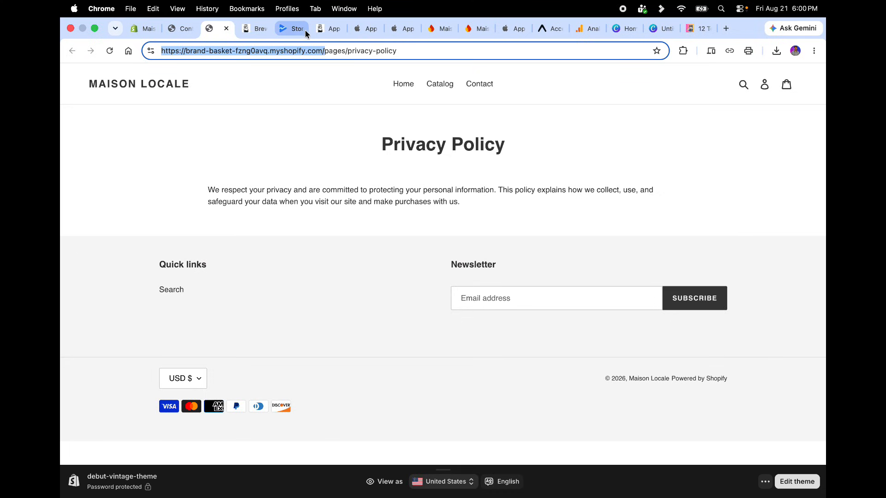
click(288, 29)
click(292, 307)
key(super+v)
click(377, 369)
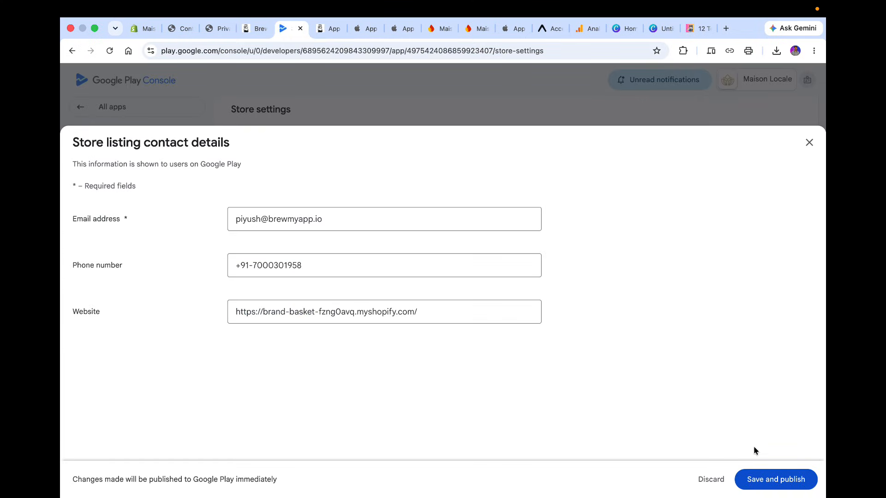
click(773, 482)
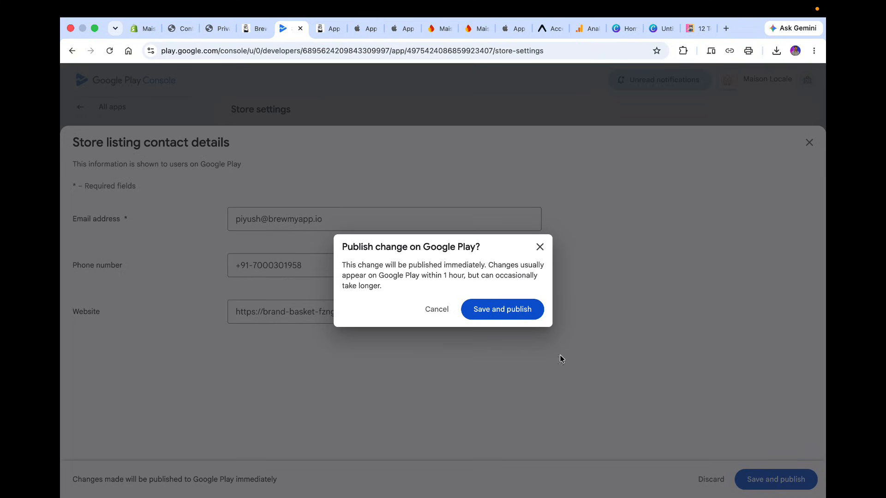
click(520, 310)
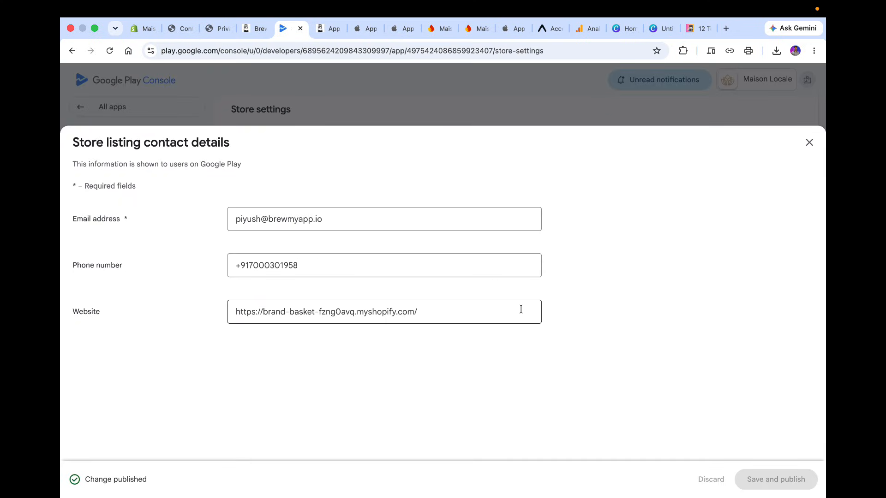
Close the store listing contact details dialog and review the saved store settings.
click(810, 142)
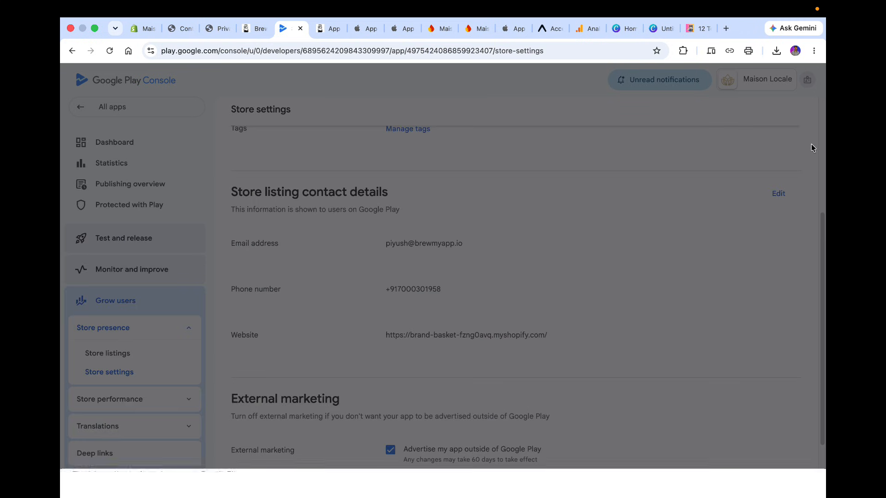
scroll(530, 323, up, 5)
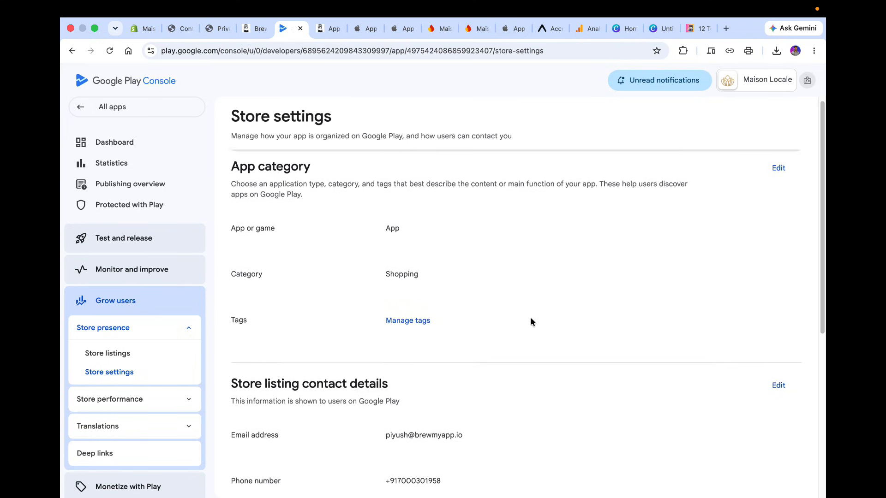
scroll(531, 321, down, 3)
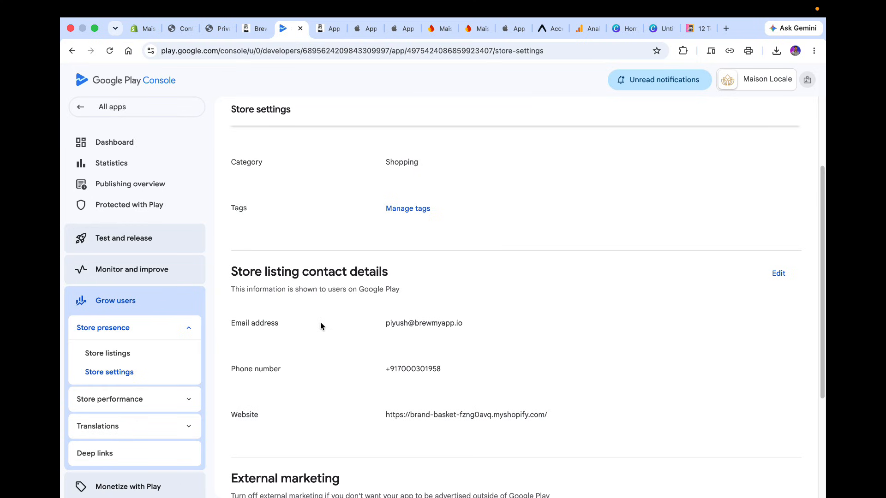
Open the dashboard and review the internal testing, closed testing and production access requirements.
click(134, 144)
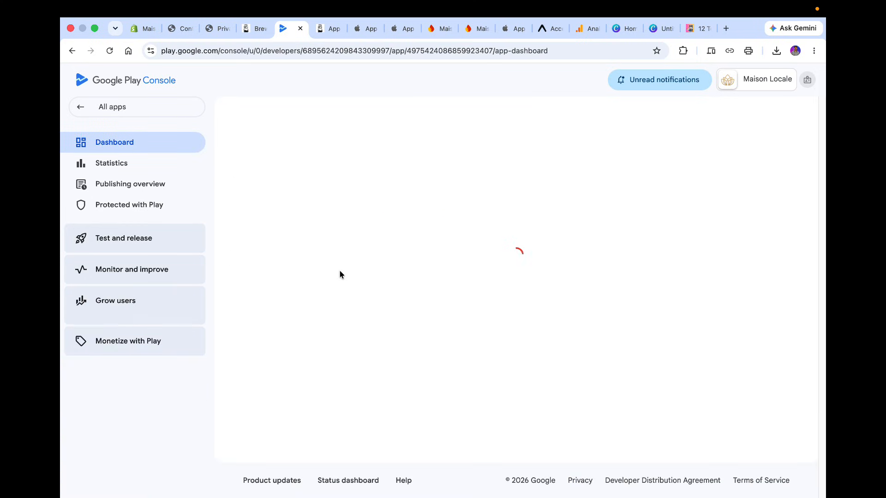
scroll(341, 274, down, 10)
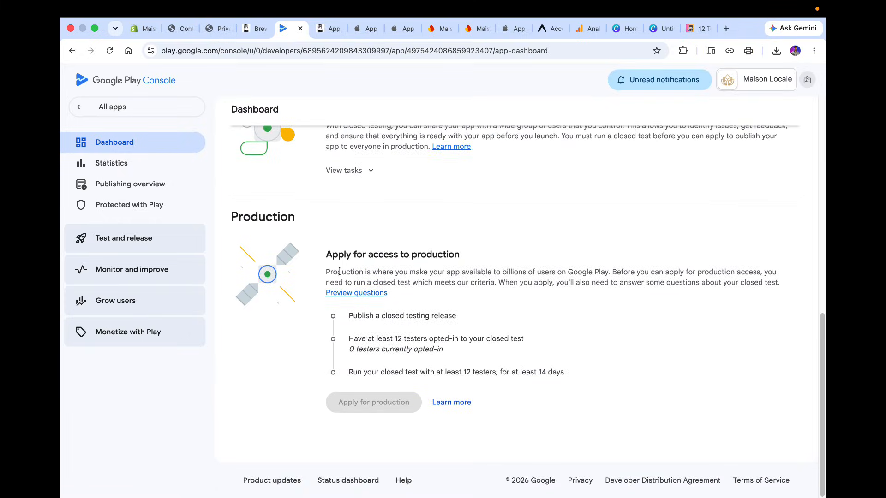
scroll(340, 273, up, 5)
scroll(340, 274, up, 2)
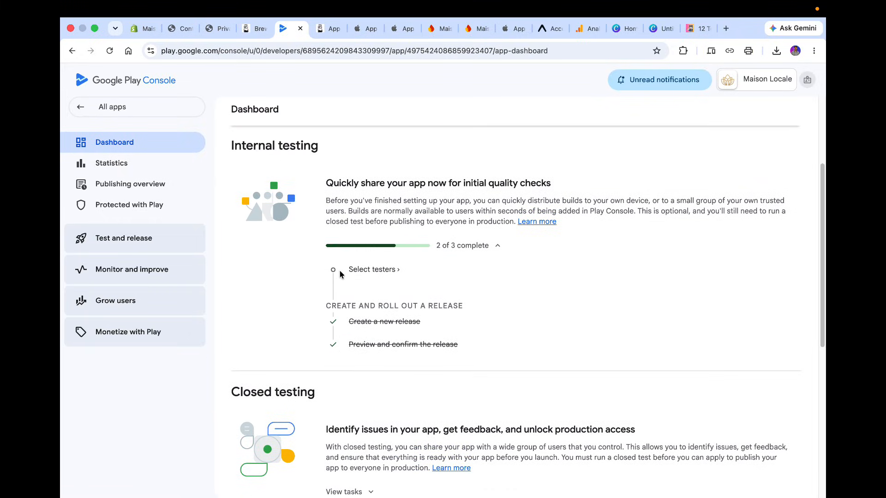
scroll(341, 274, up, 3)
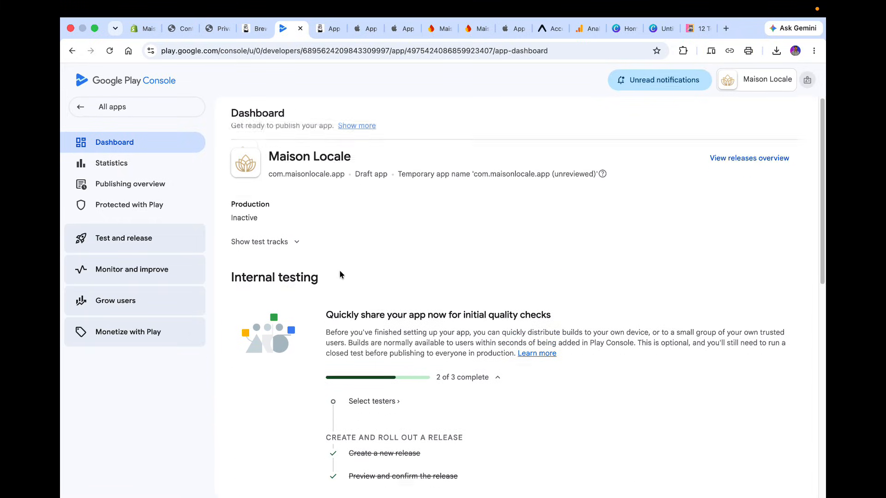
scroll(339, 361, down, 11)
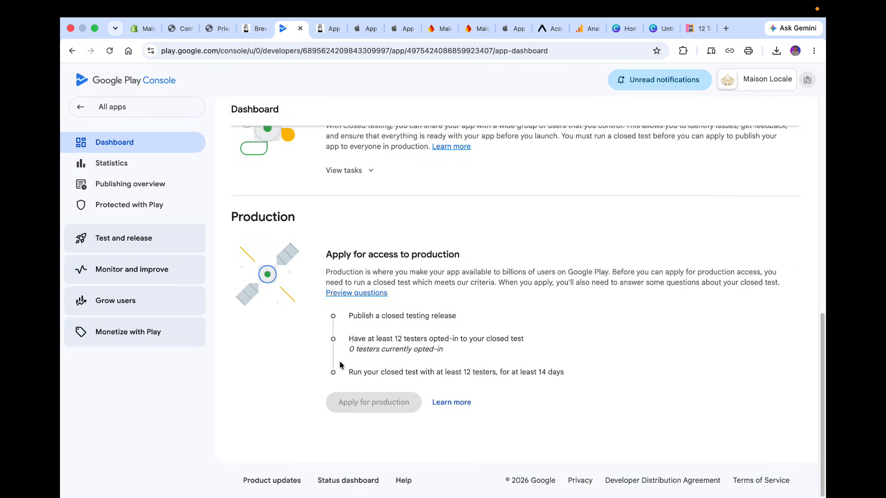
scroll(339, 361, up, 6)
scroll(340, 361, up, 1)
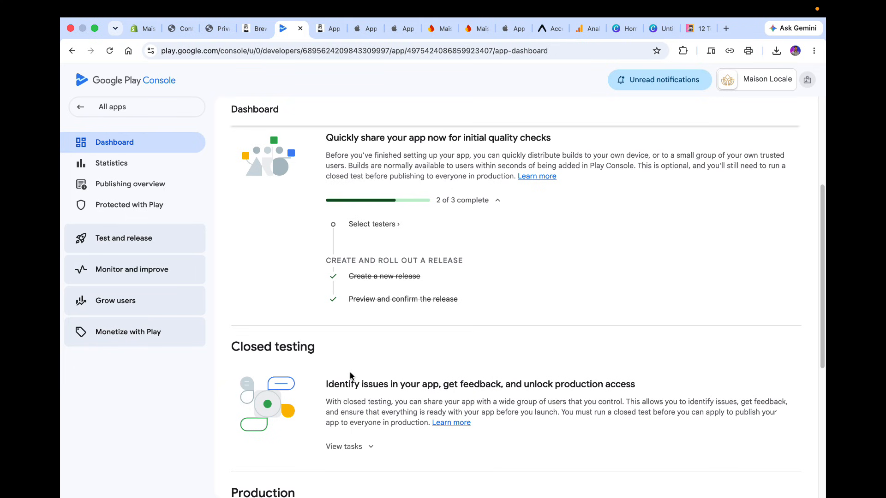
scroll(351, 376, down, 6)
mouse_move(350, 376)
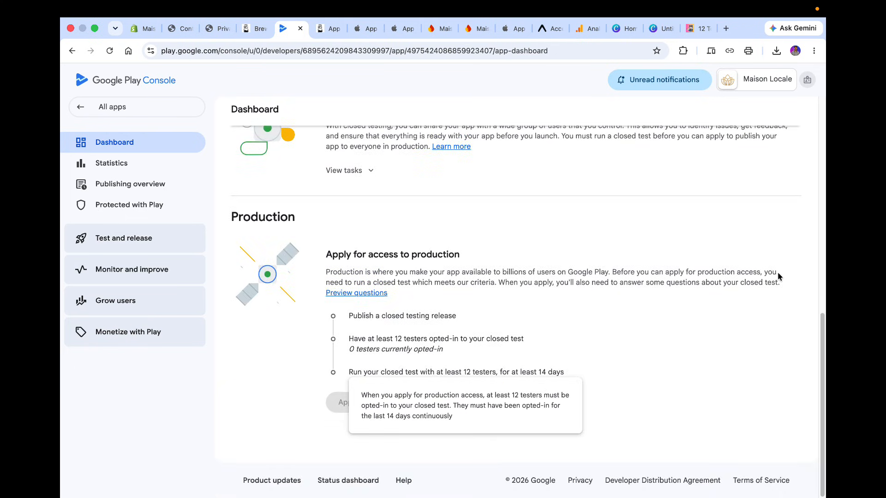
scroll(778, 276, up, 6)
scroll(778, 276, down, 6)
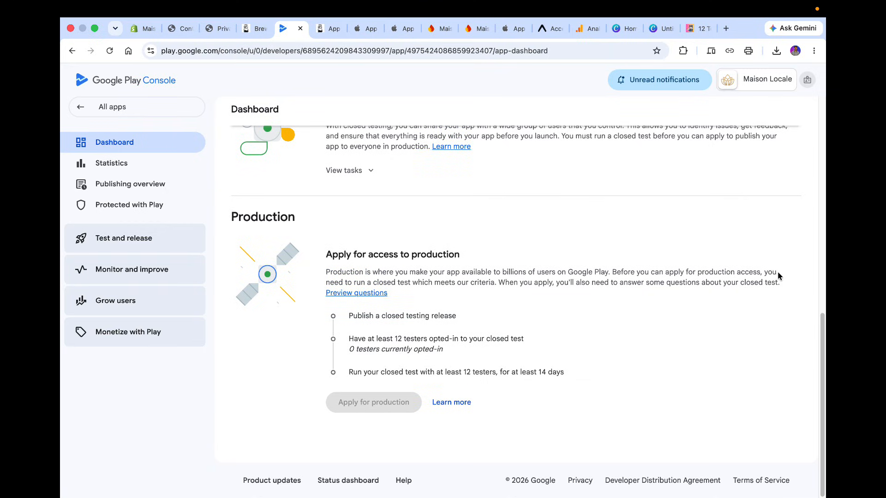
drag(569, 377, 353, 327)
click(353, 326)
scroll(352, 325, up, 7)
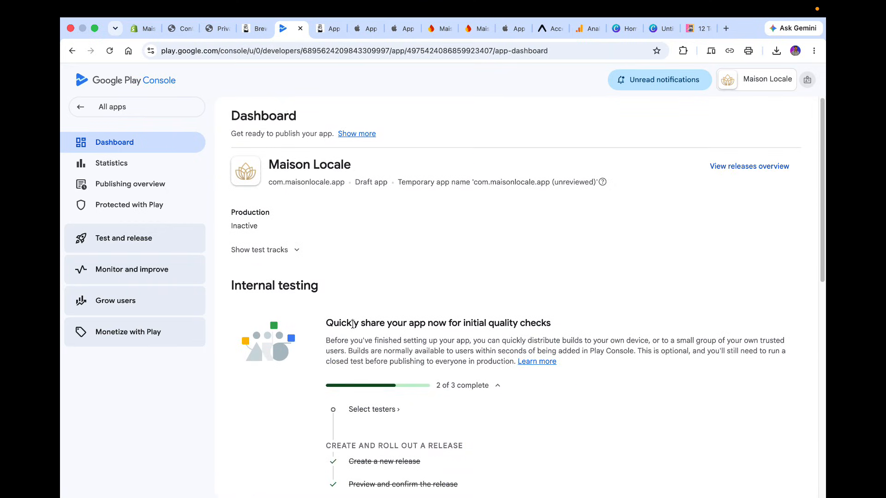
scroll(352, 325, down, 2)
Open the internal testing track to check its testers list and releases, and return to the dashboard.
click(371, 287)
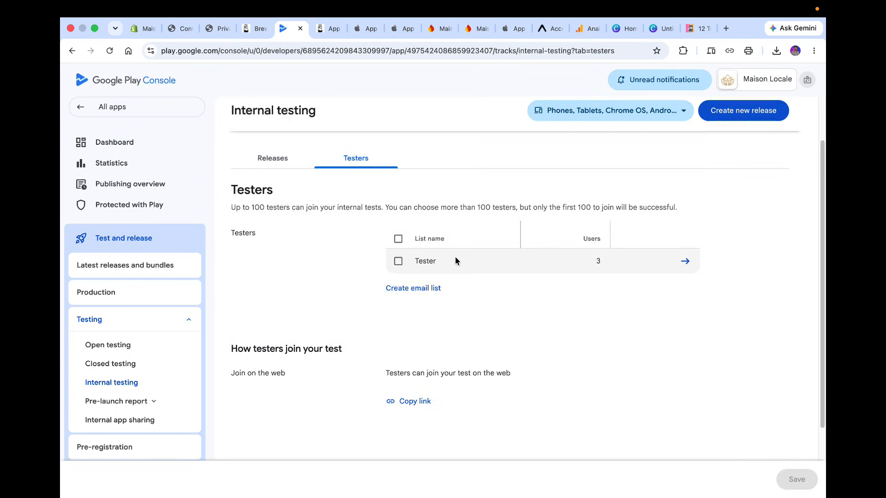
click(273, 158)
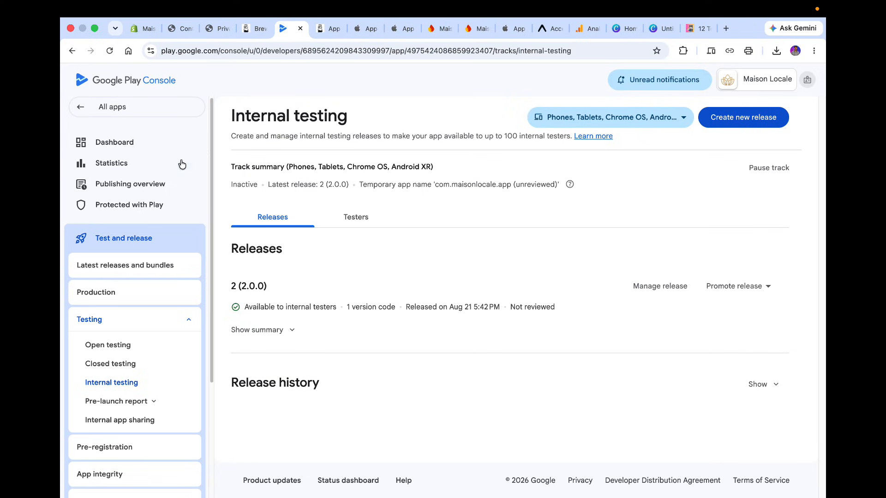
click(155, 143)
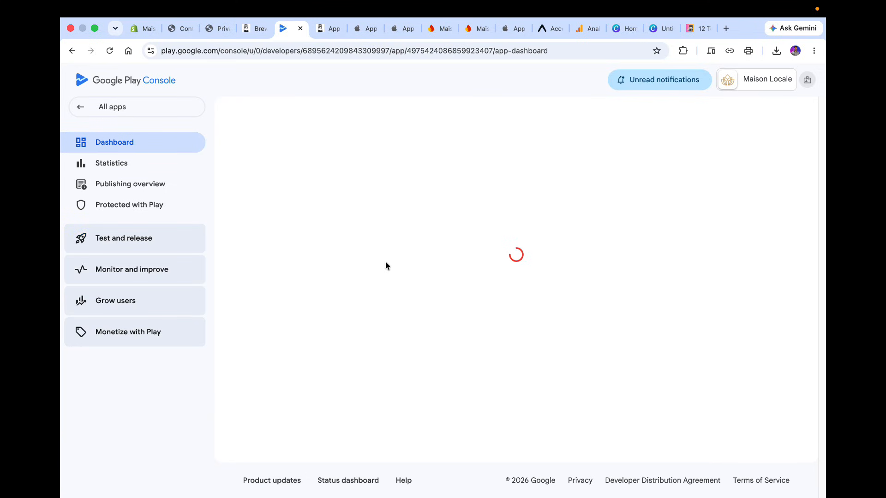
scroll(461, 379, down, 15)
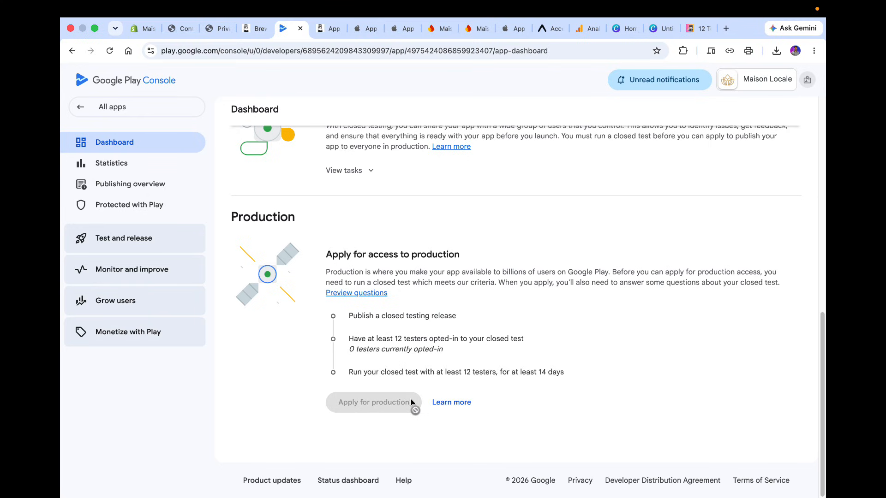
Switch to the BrewmyApp dashboard tab and open its account Settings page, dismissing the settings tour.
click(248, 27)
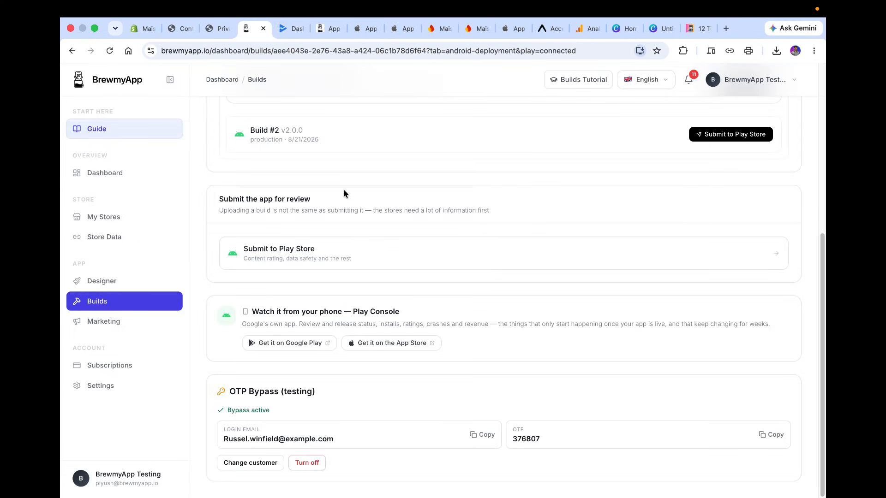
click(290, 33)
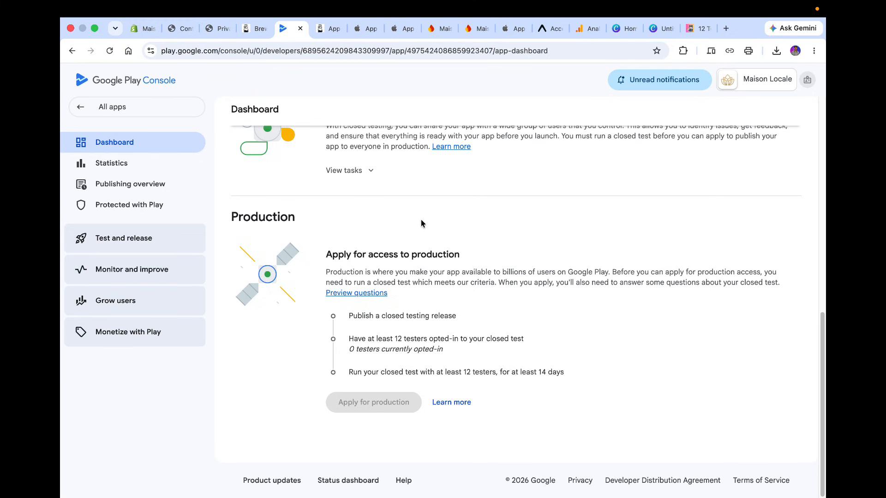
click(255, 28)
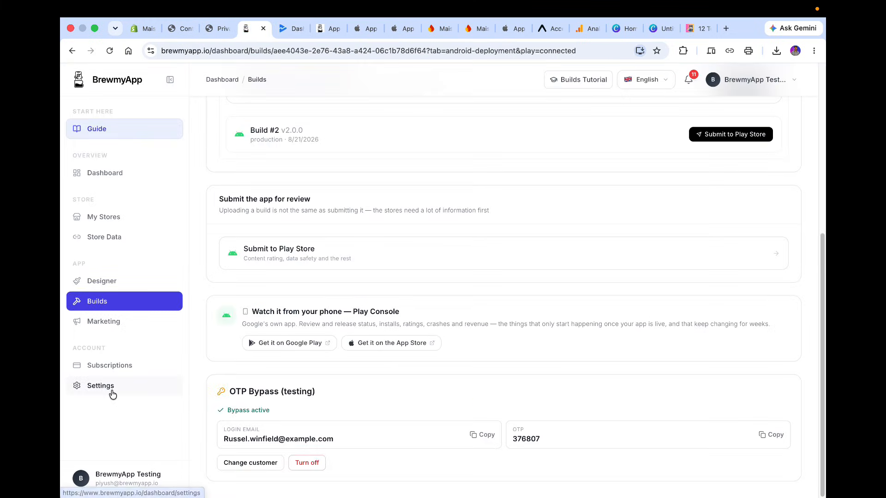
click(112, 395)
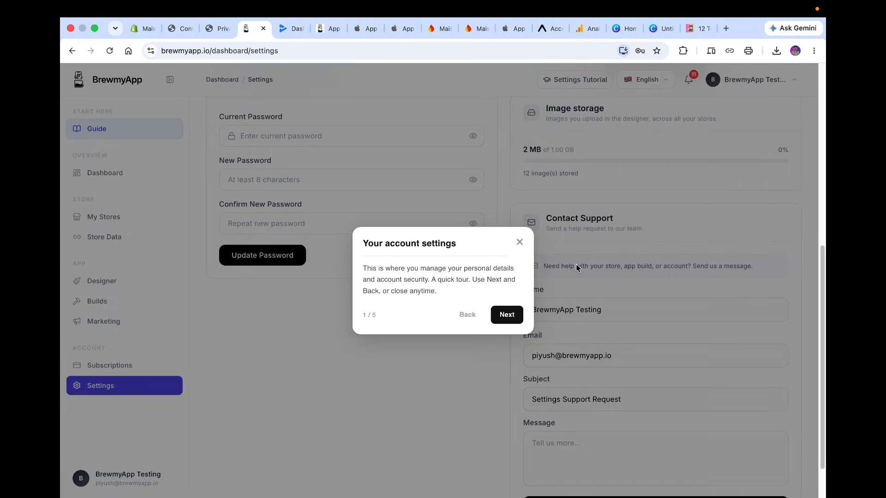
click(519, 243)
scroll(531, 208, down, 2)
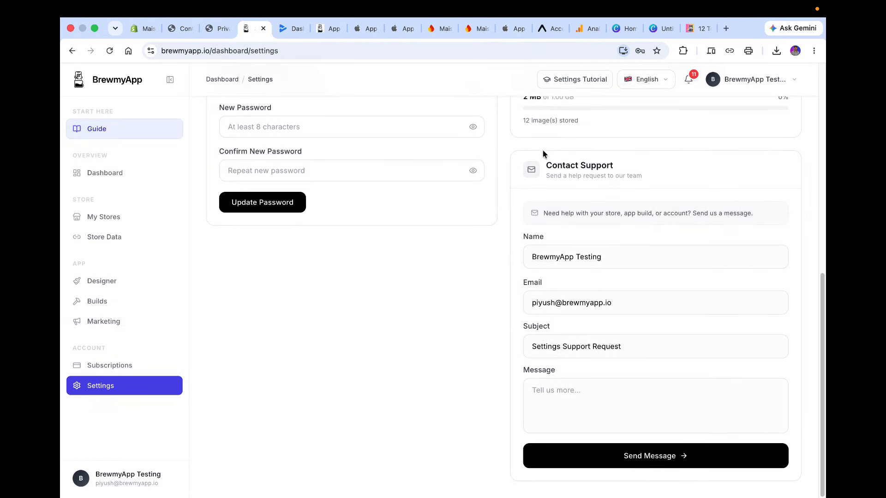